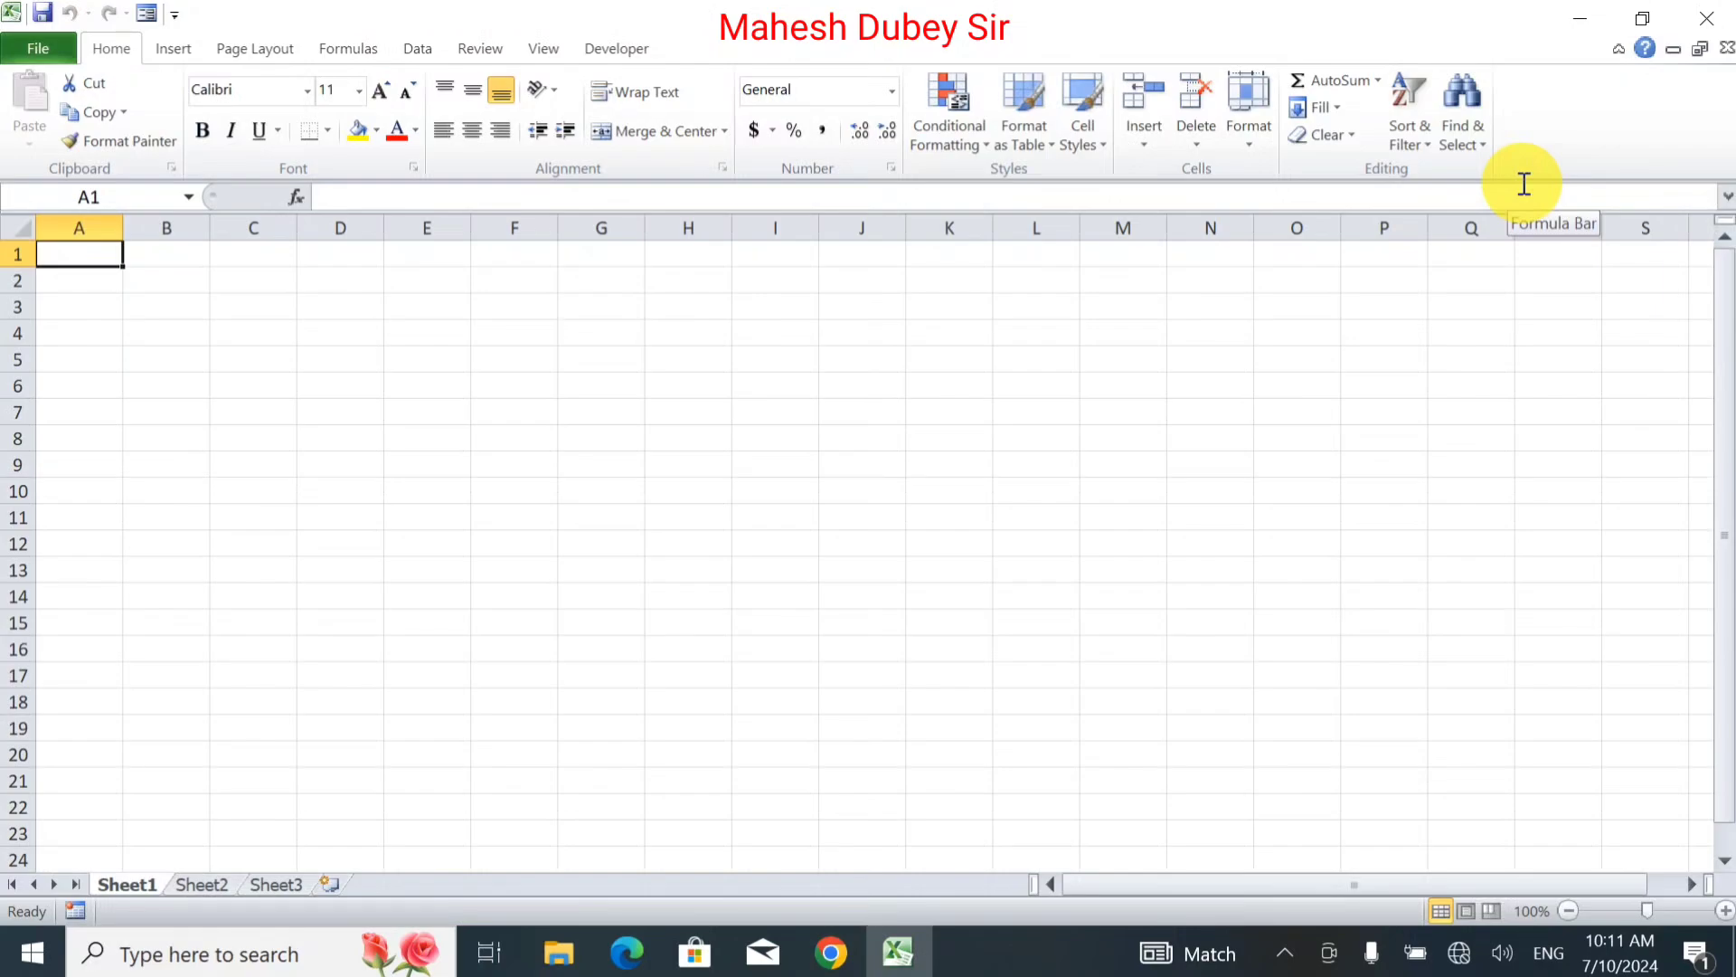
Enter the title "Bank of Baroda" in A1 and the subtitle "Loan Details" in A2.
{"action": "type", "text": "Bank"}
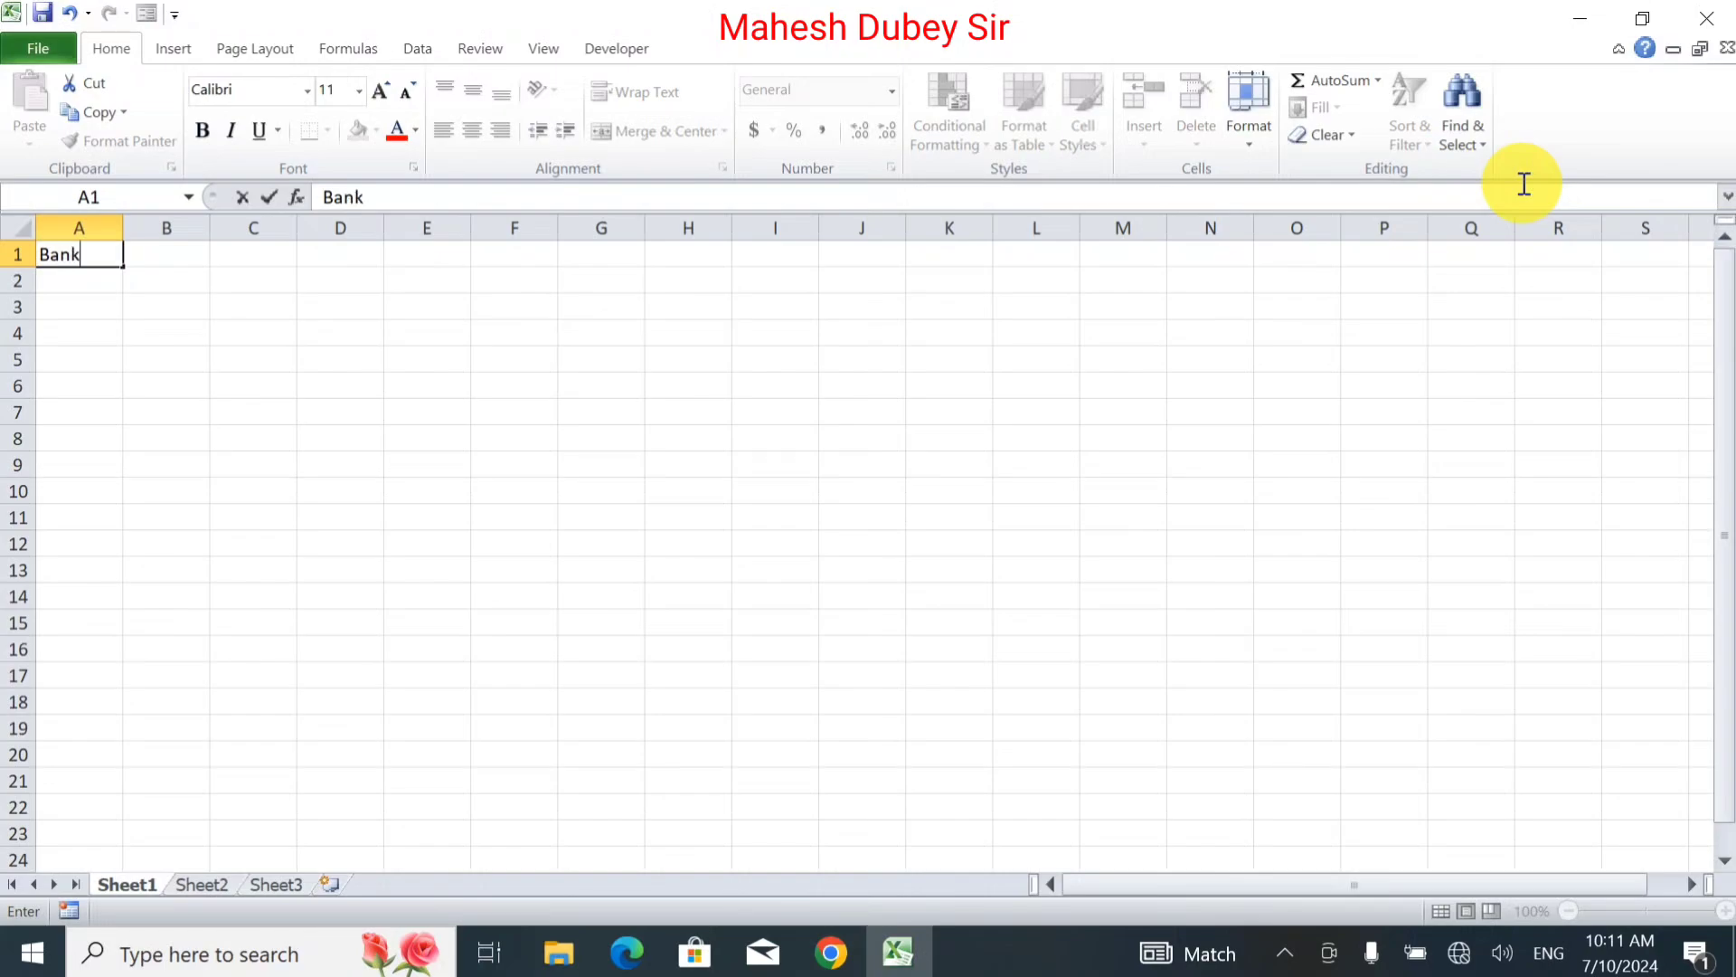
{"action": "type", "text": " of Baroda"}
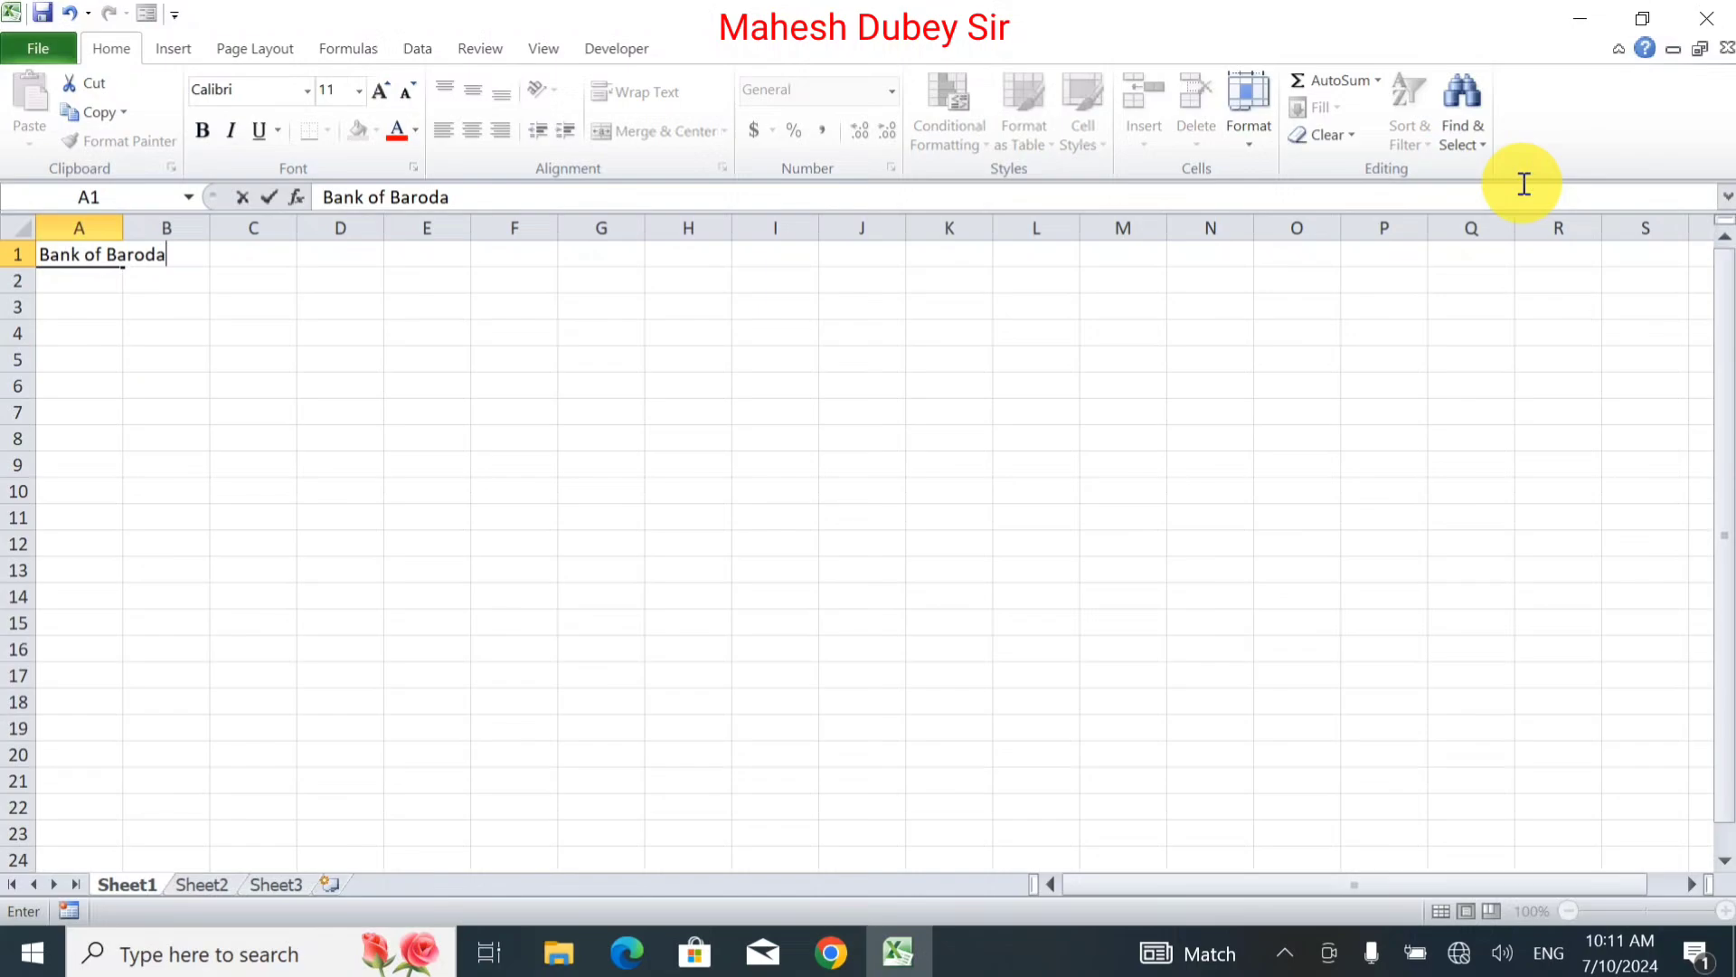
{"action": "key", "text": "Return"}
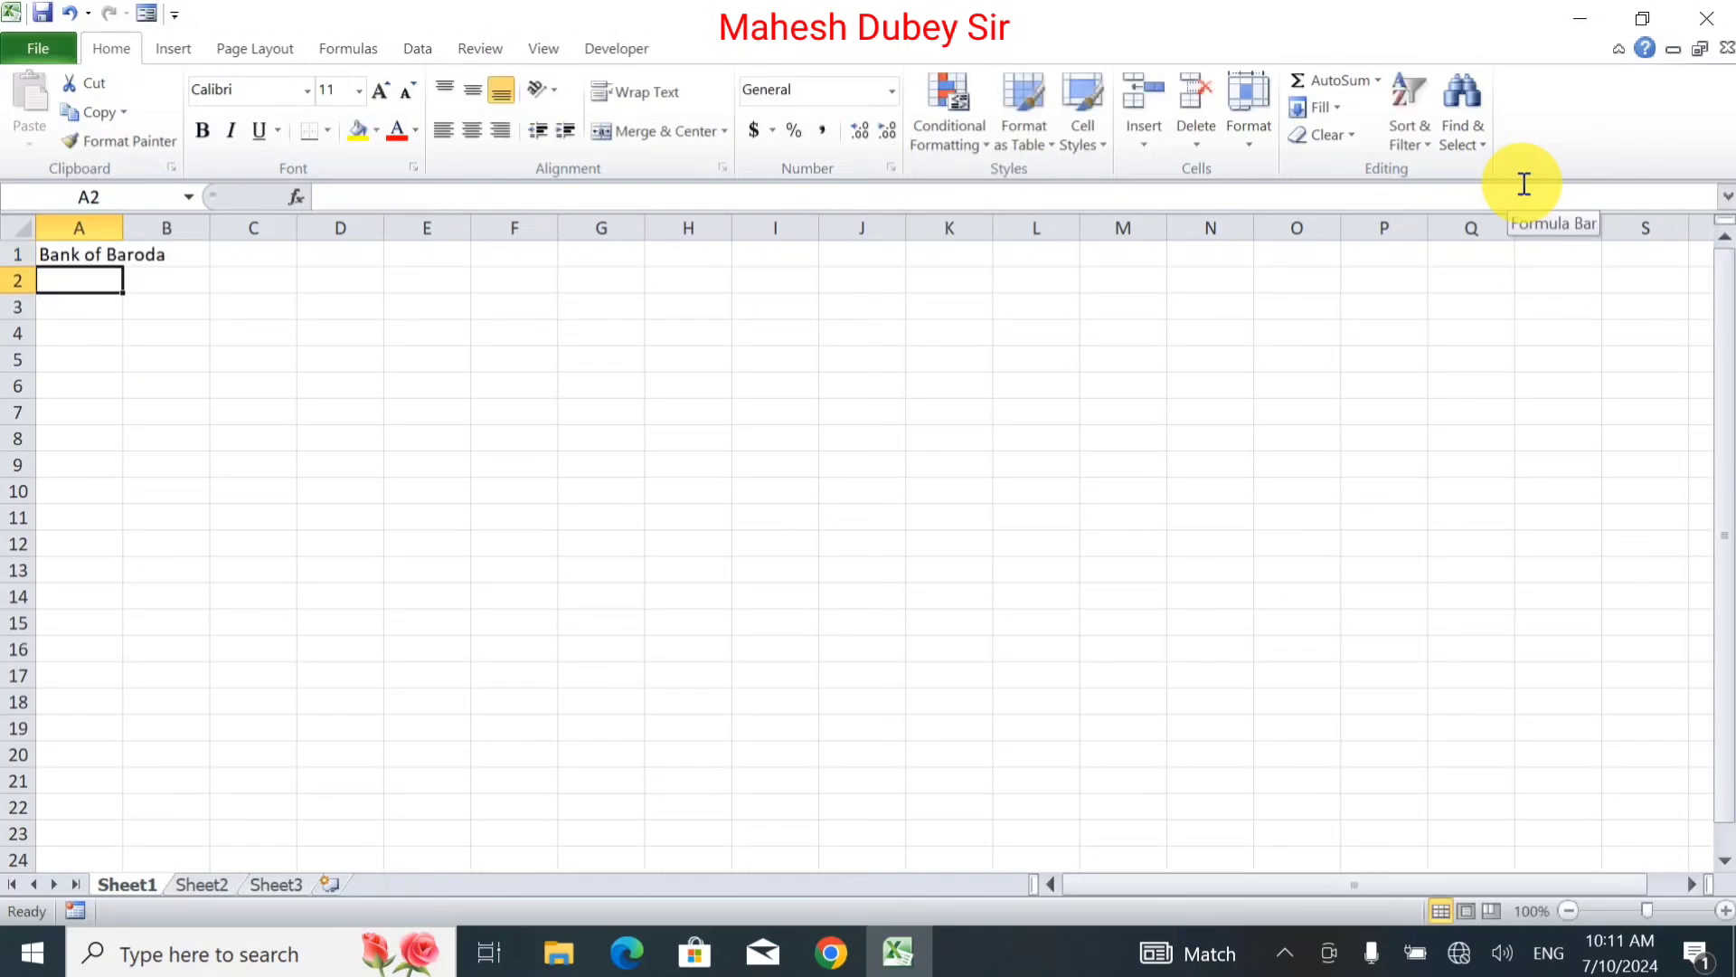
{"action": "type", "text": "S"}
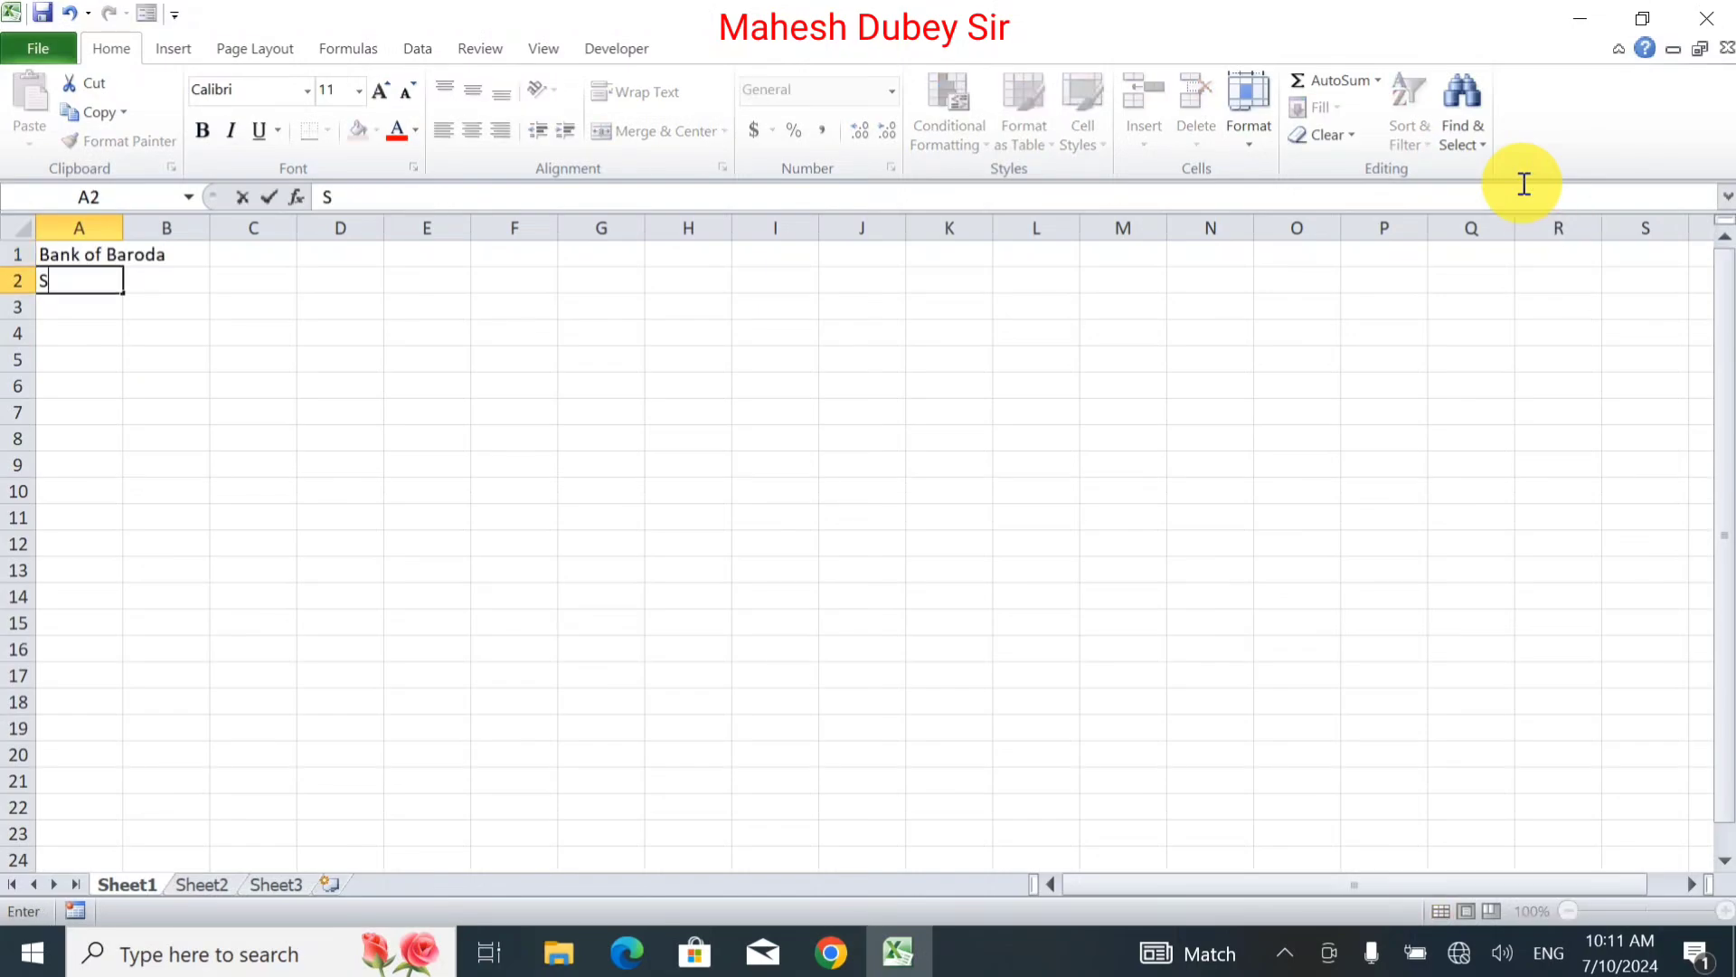
{"action": "key", "text": "BackSpace"}
{"action": "key", "text": "BackSpace"}
{"action": "type", "text": "Loan Details"}
{"action": "key", "text": "Return"}
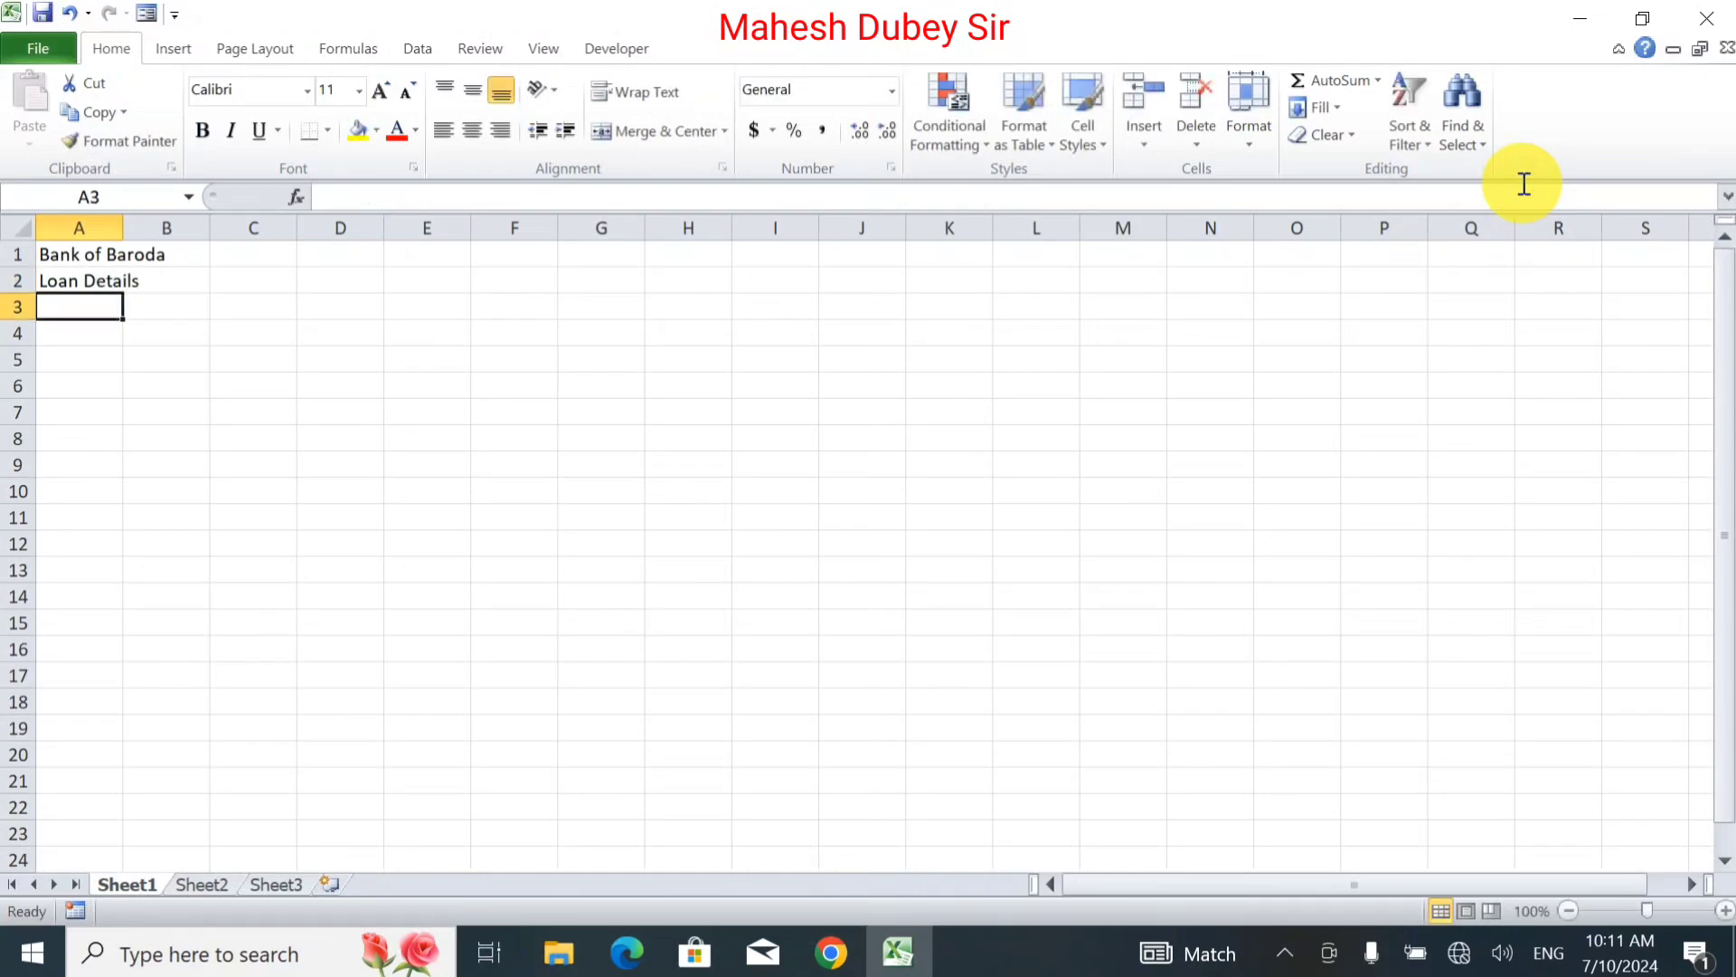
Enter the column headers "Sr" in A3 and "Name" in B3.
{"action": "type", "text": "N"}
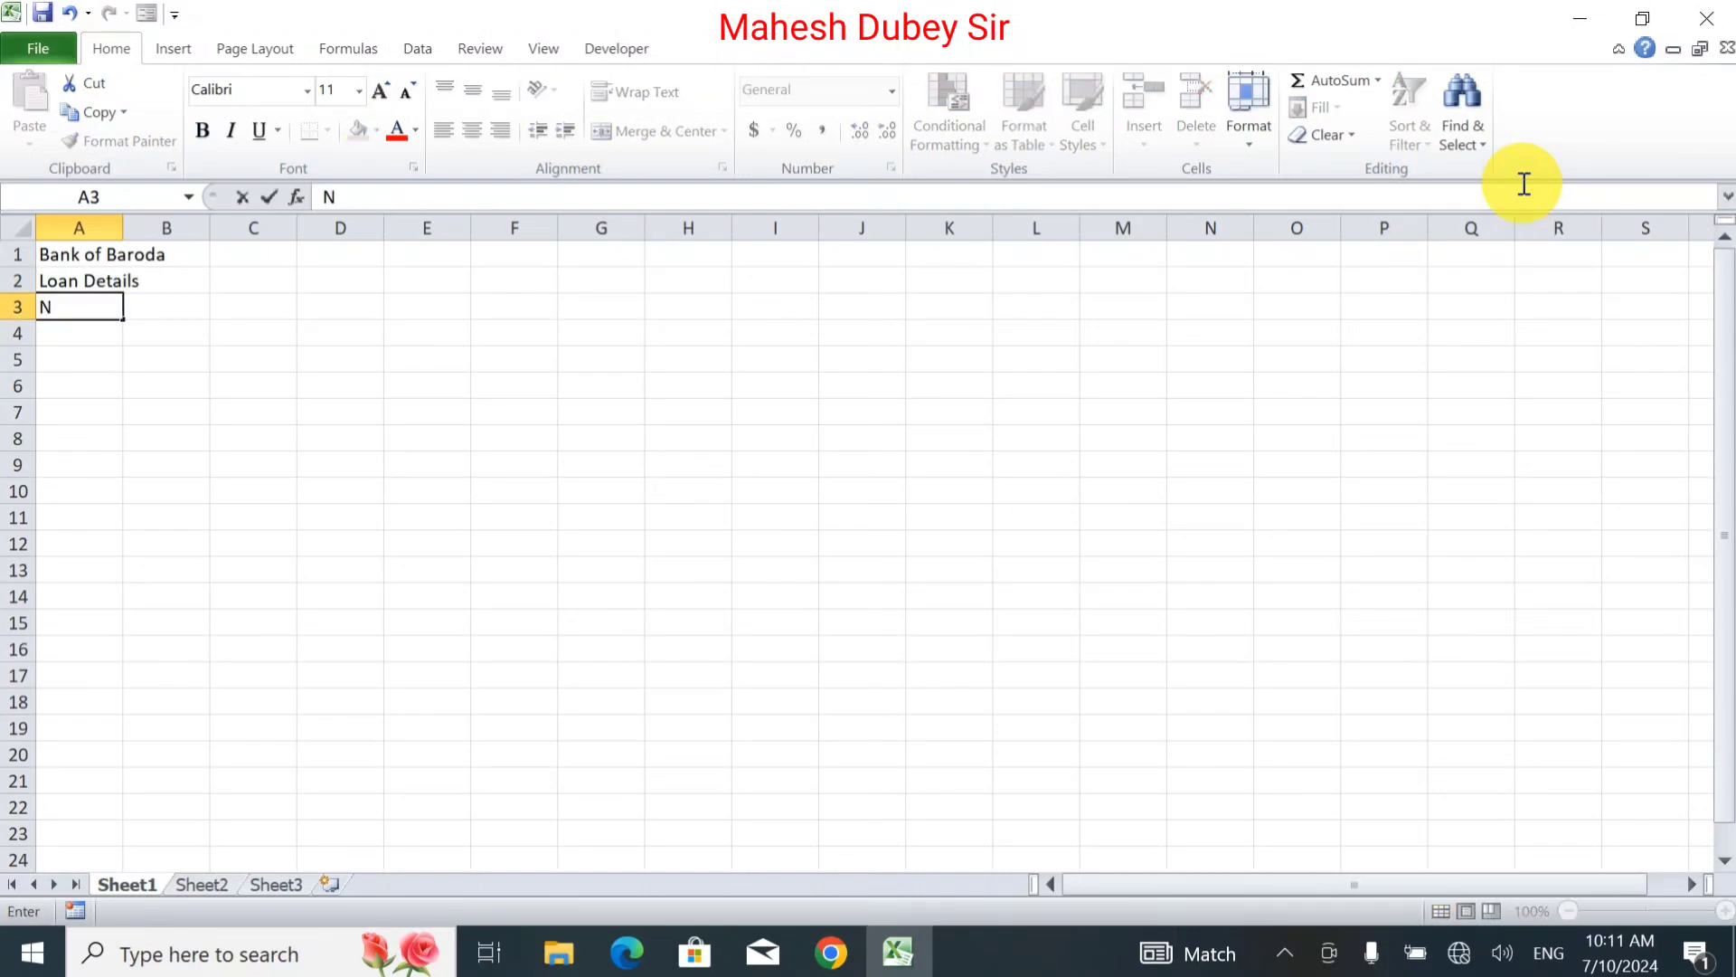
{"action": "key", "text": "BackSpace"}
{"action": "type", "text": "Sr"}
{"action": "key", "text": "Tab"}
{"action": "type", "text": "N"}
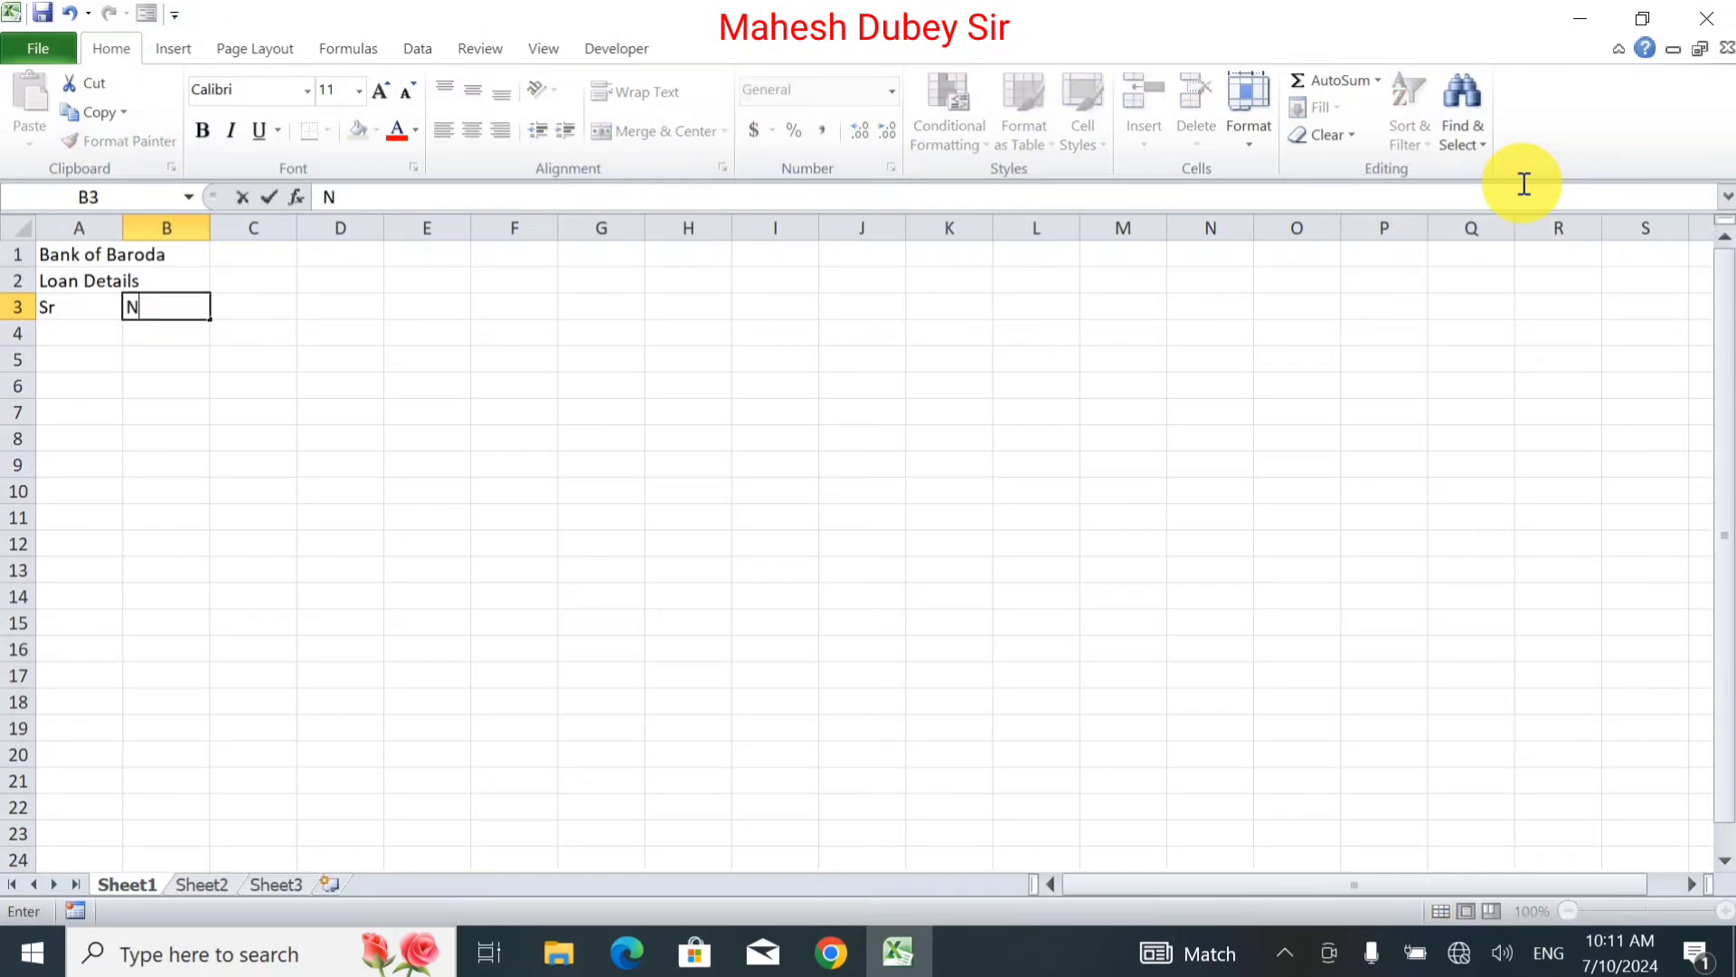
{"action": "type", "text": "ame"}
{"action": "key", "text": "Tab"}
Enter the column header "Father Name" in C3.
{"action": "type", "text": "Ff"}
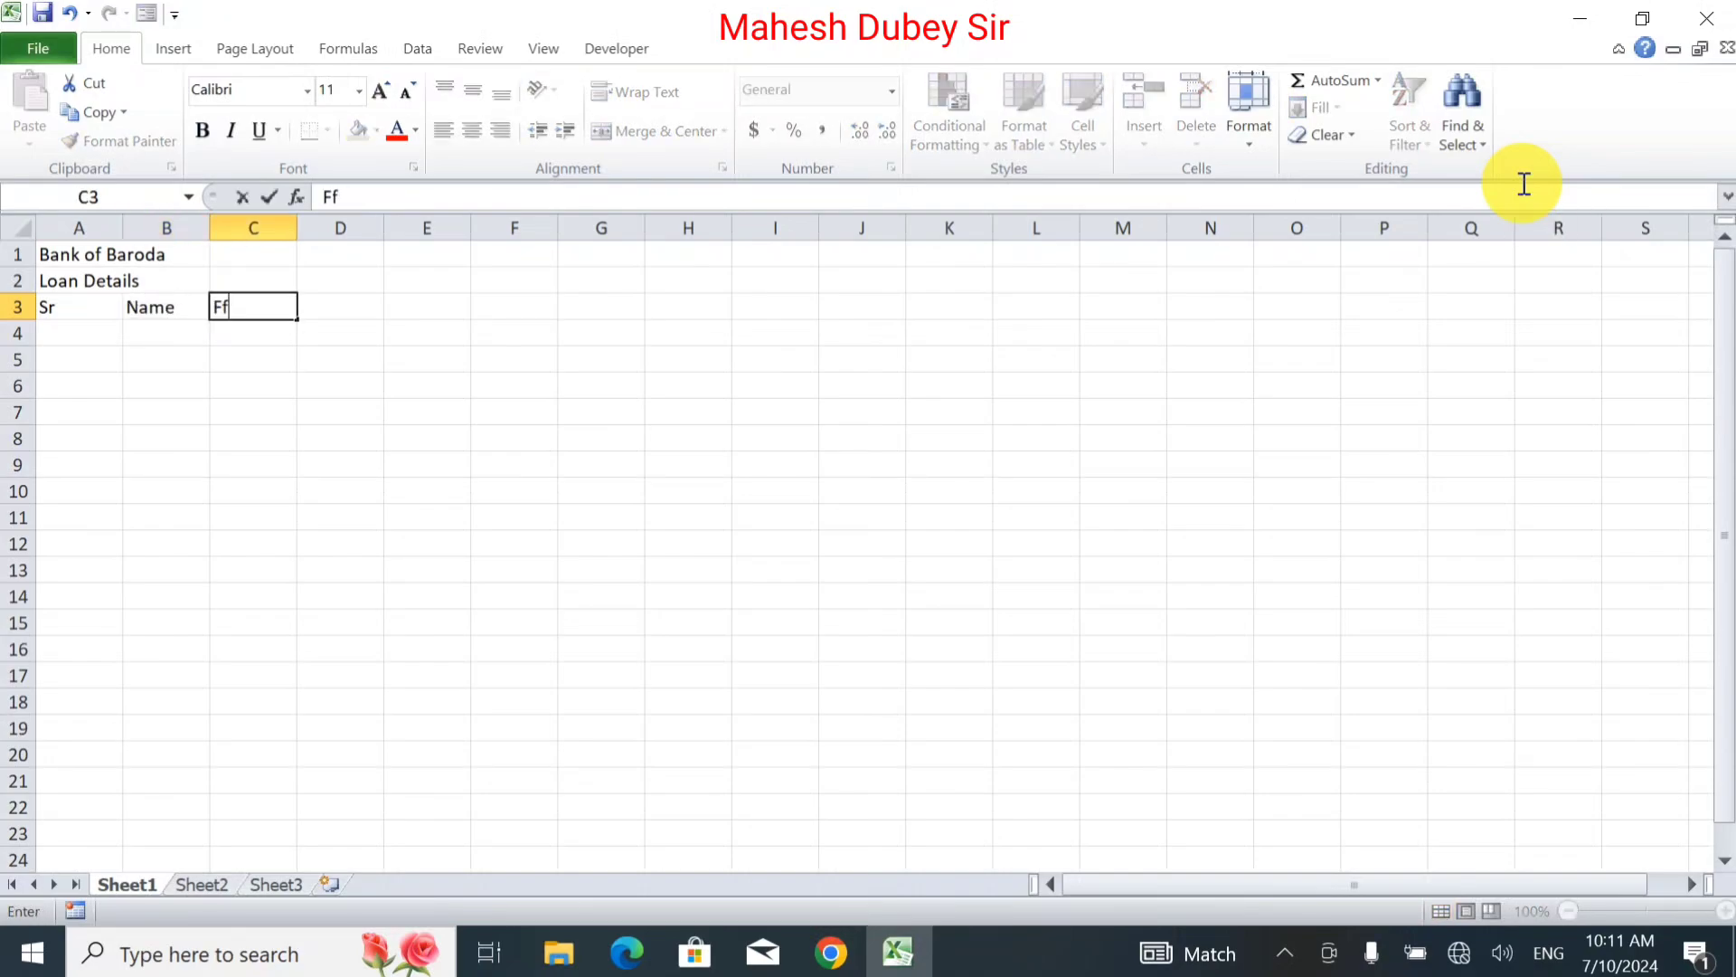
{"action": "type", "text": "ather"}
{"action": "key", "text": "BackSpace"}
{"action": "key", "text": "BackSpace"}
{"action": "key", "text": "BackSpace"}
{"action": "key", "text": "BackSpace"}
{"action": "key", "text": "BackSpace"}
{"action": "key", "text": "BackSpace"}
{"action": "type", "text": "ather Name"}
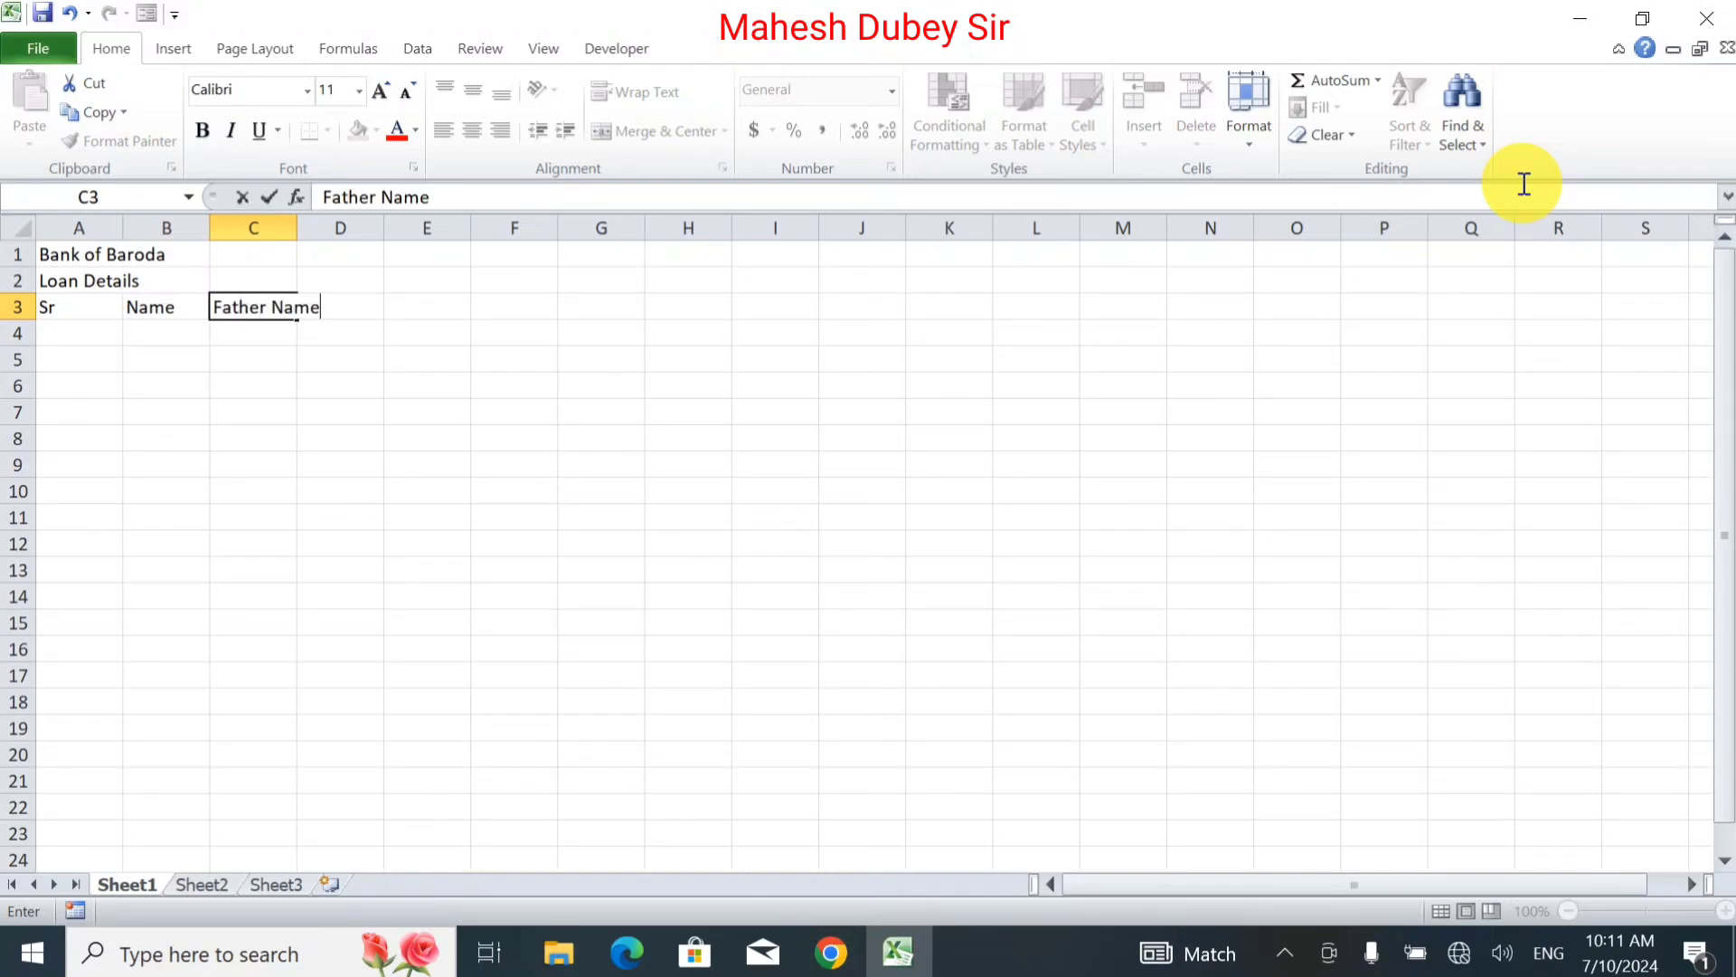
{"action": "key", "text": "Tab"}
Add the headers "Mobile", "Aadhar", "Address" and "Loan Amount" in cells D3 through G3.
{"action": "type", "text": "M"}
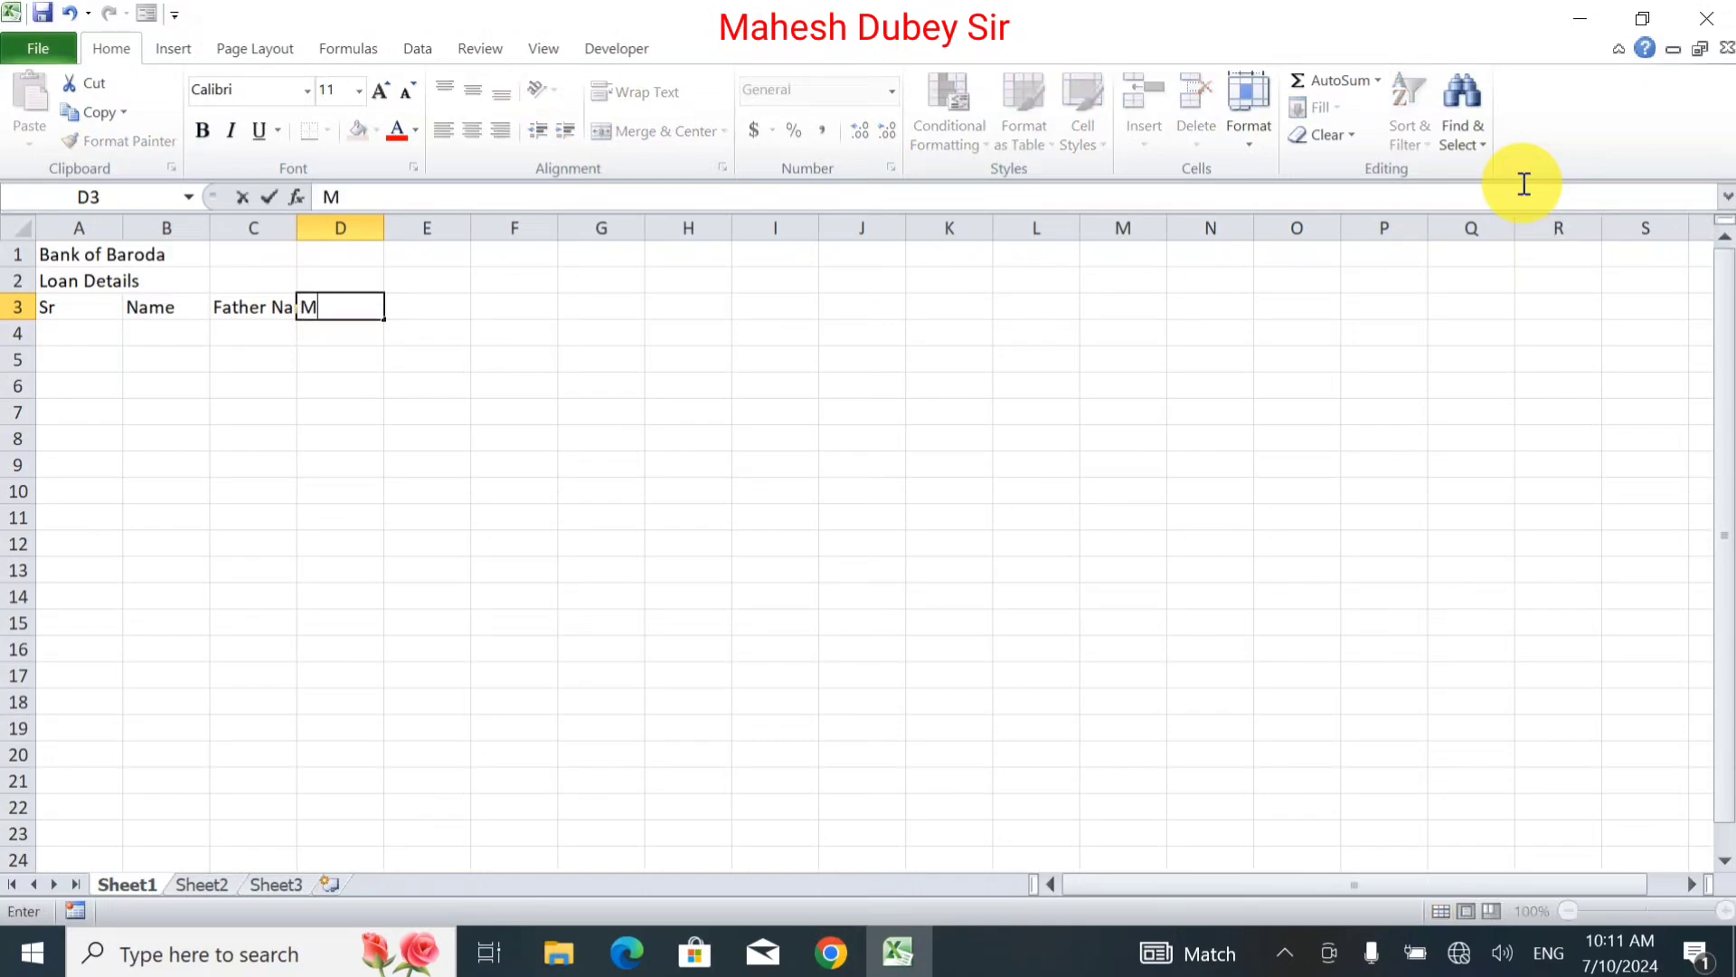
{"action": "type", "text": "obile"}
{"action": "key", "text": "Tab"}
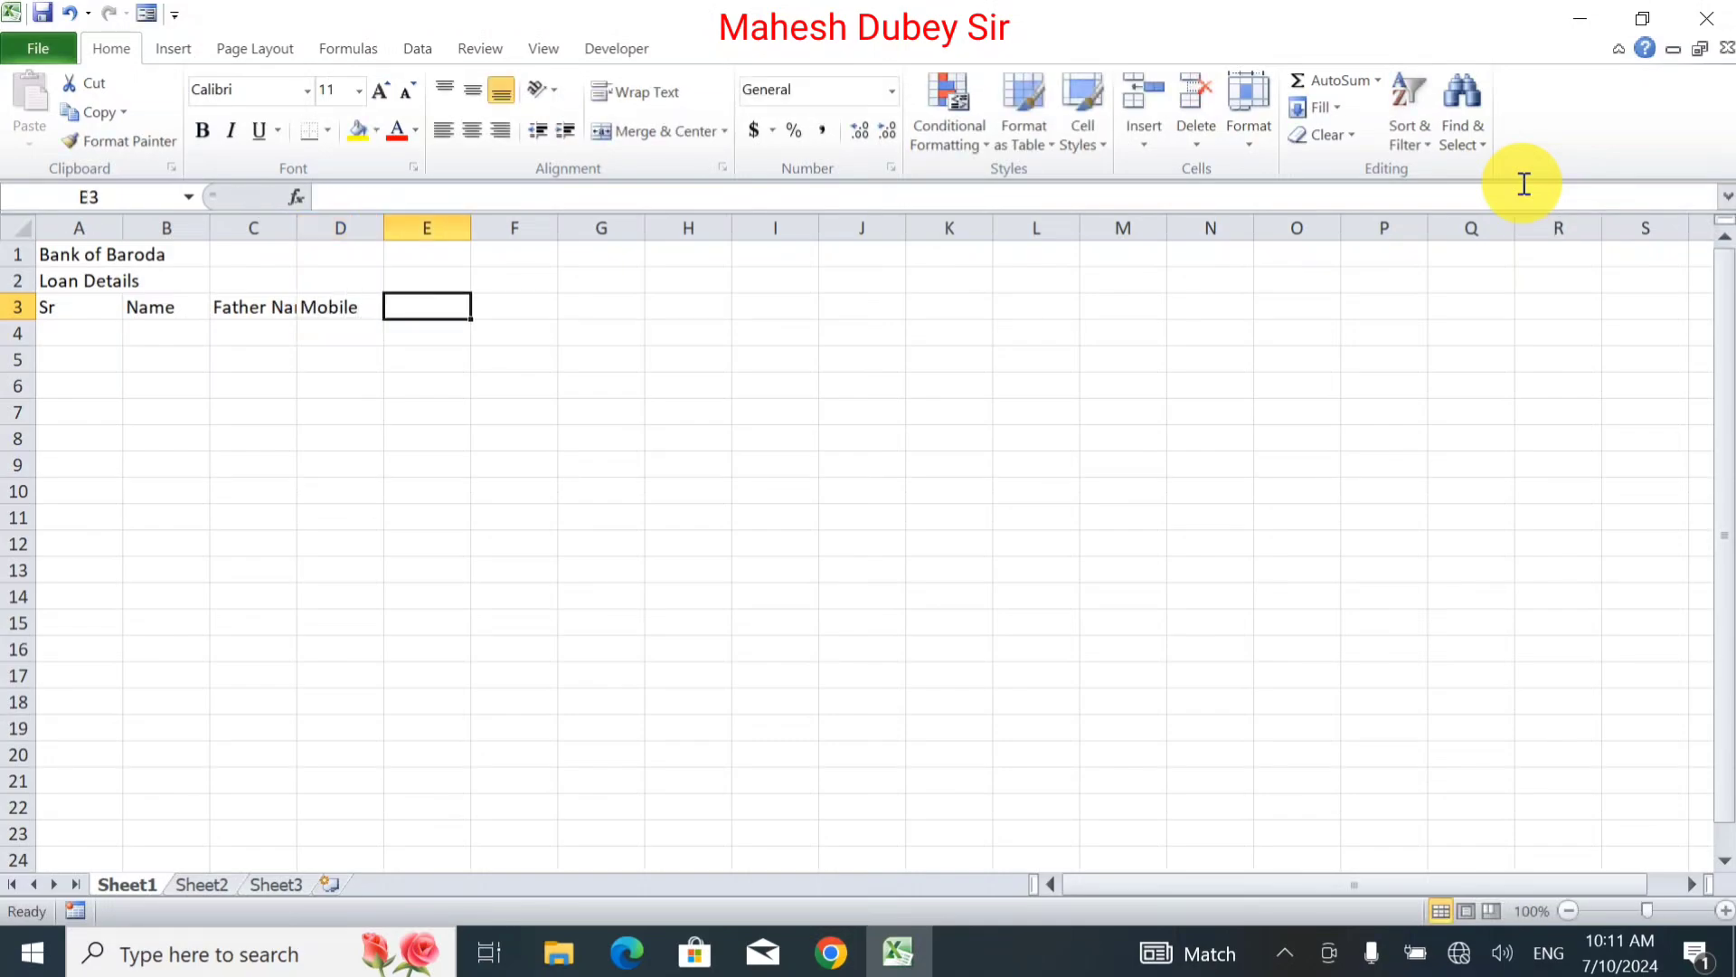
{"action": "type", "text": "Aadhar"}
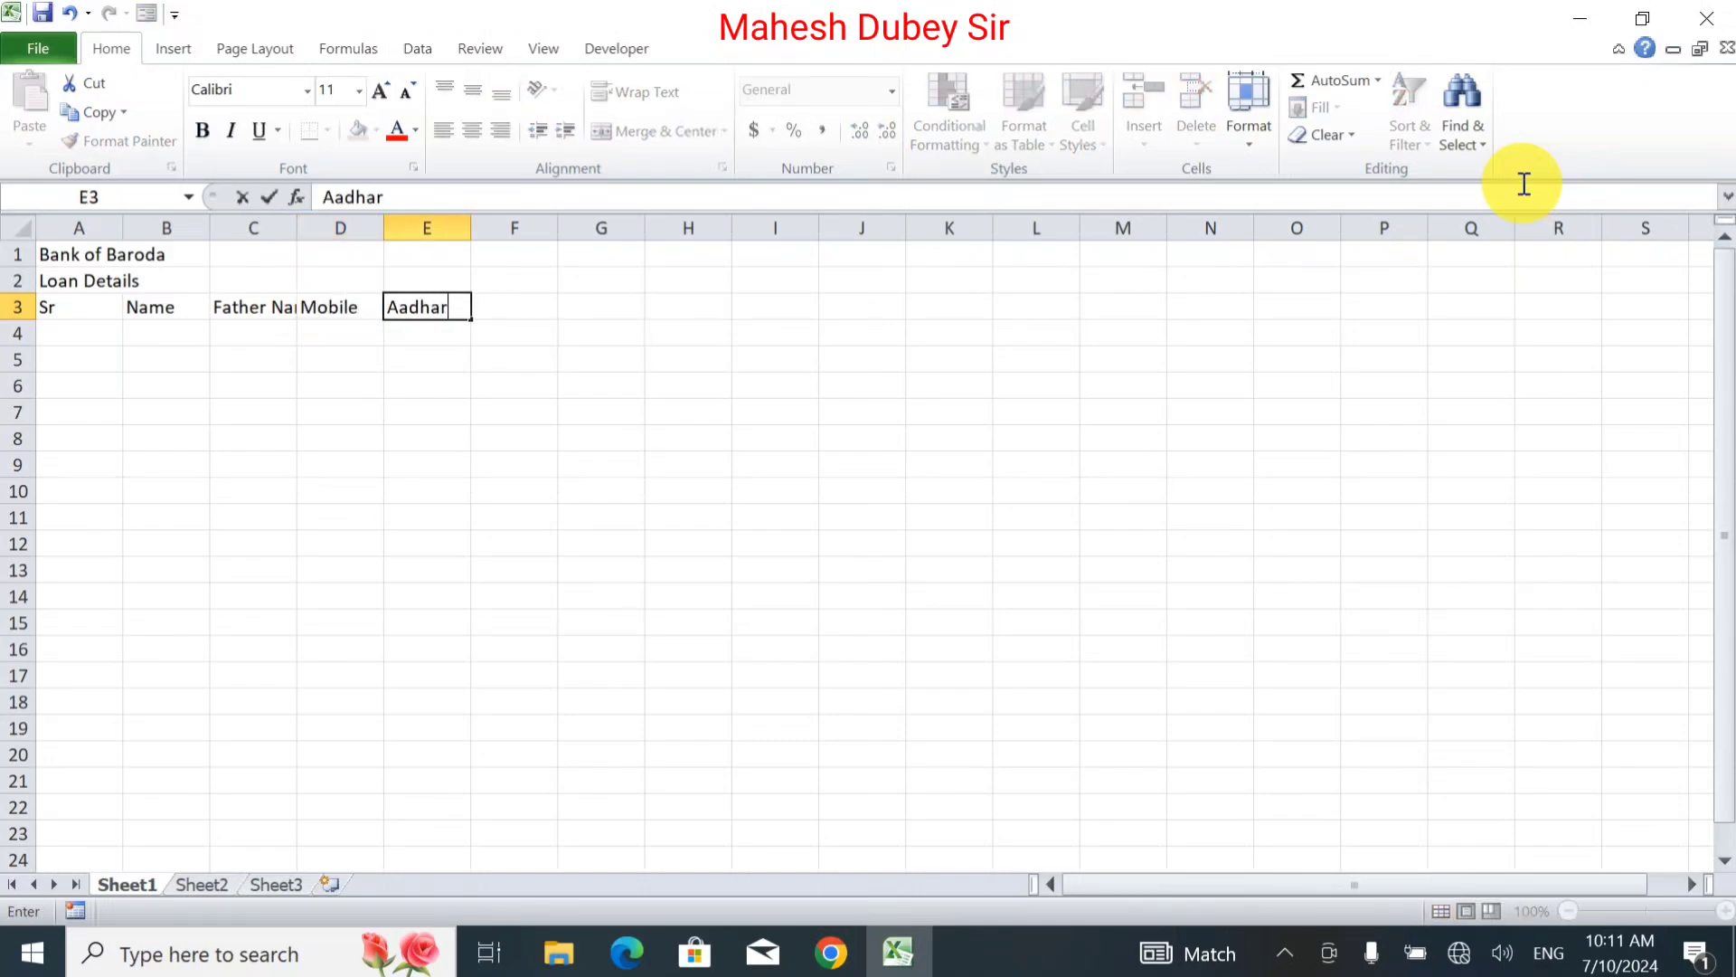
{"action": "key", "text": "Tab"}
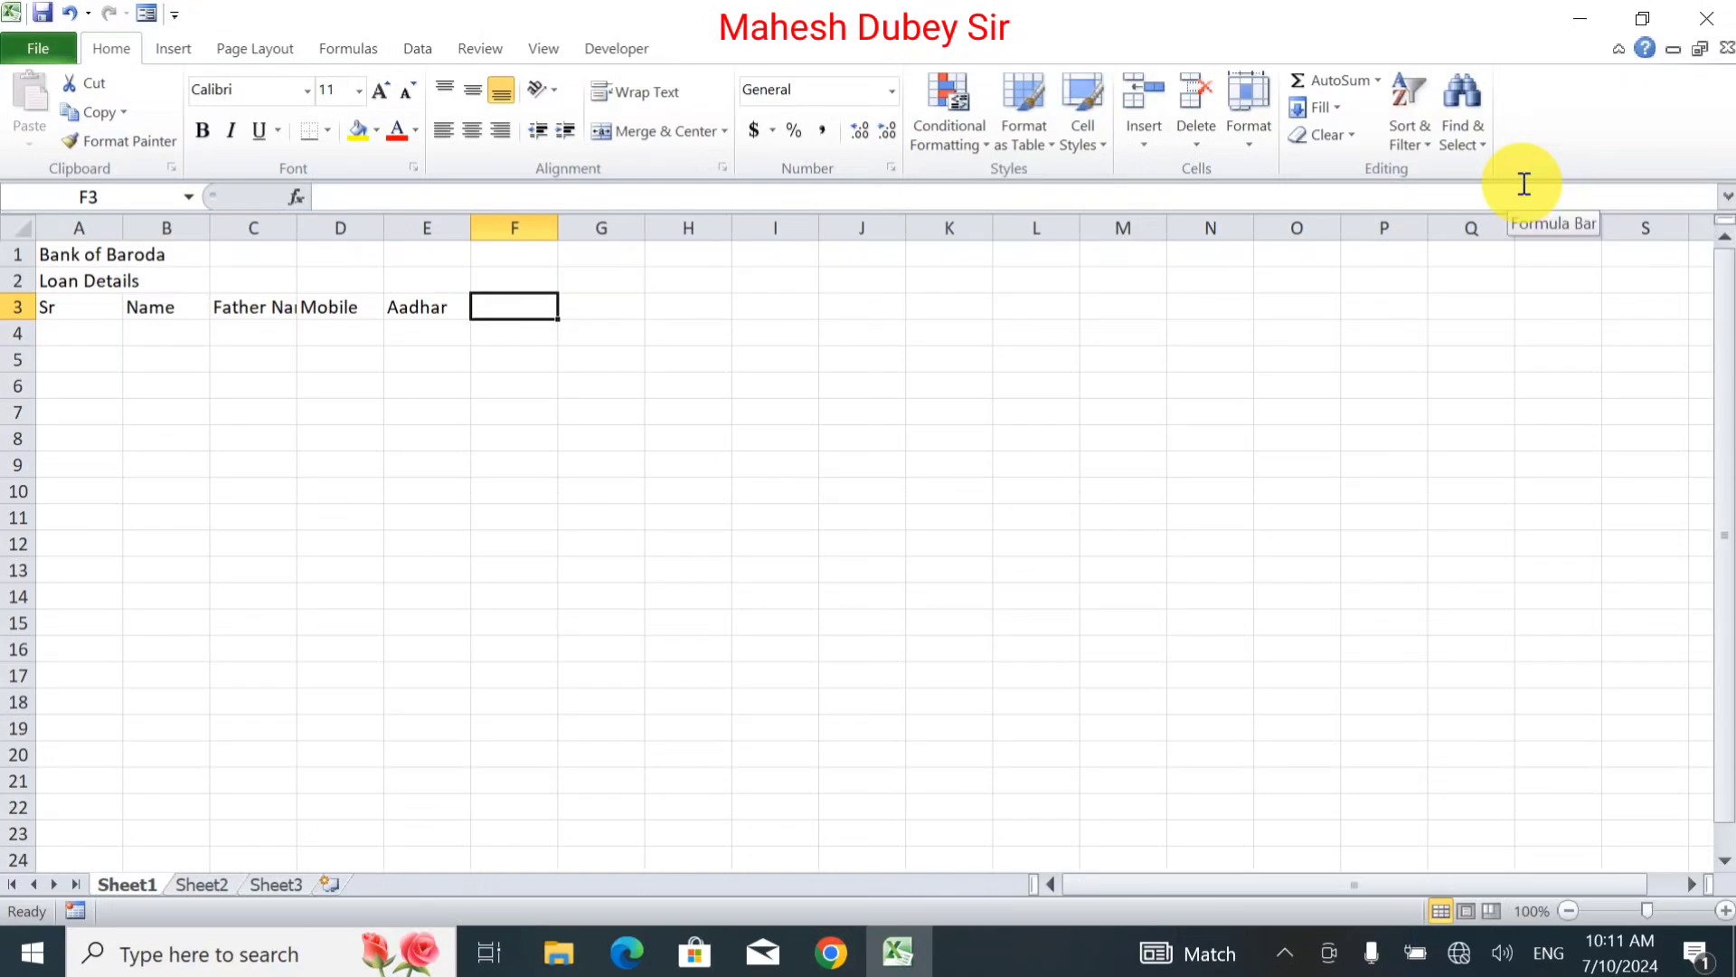
{"action": "type", "text": "Address"}
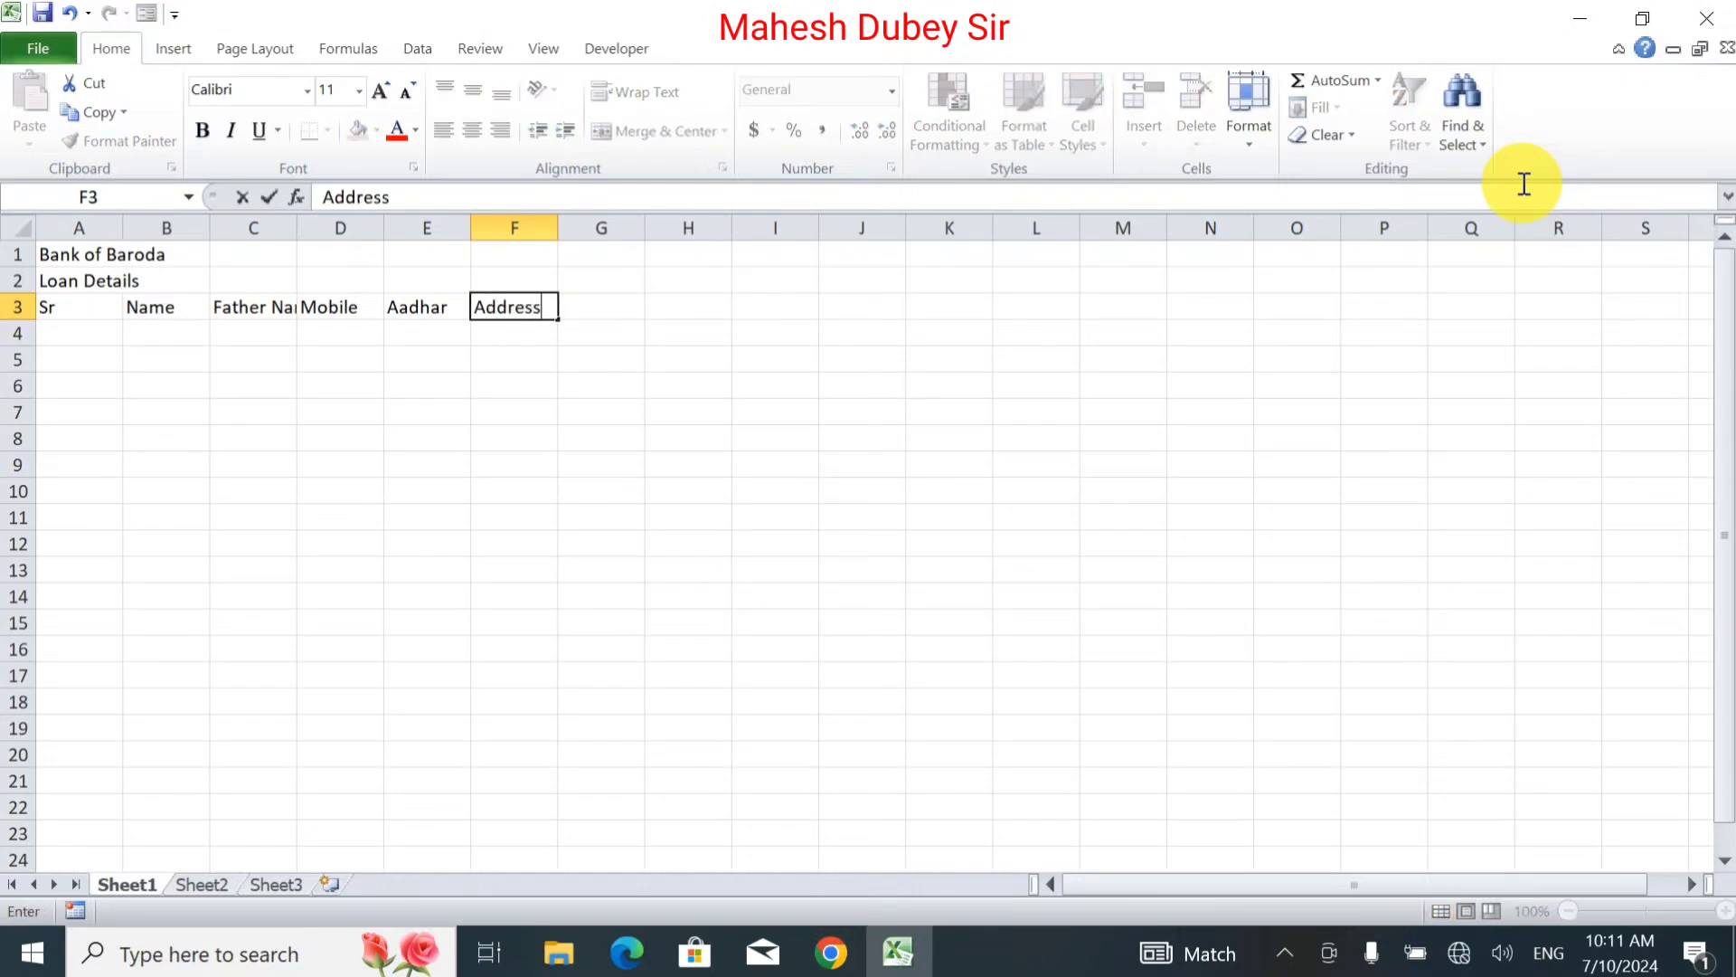
{"action": "key", "text": "Tab"}
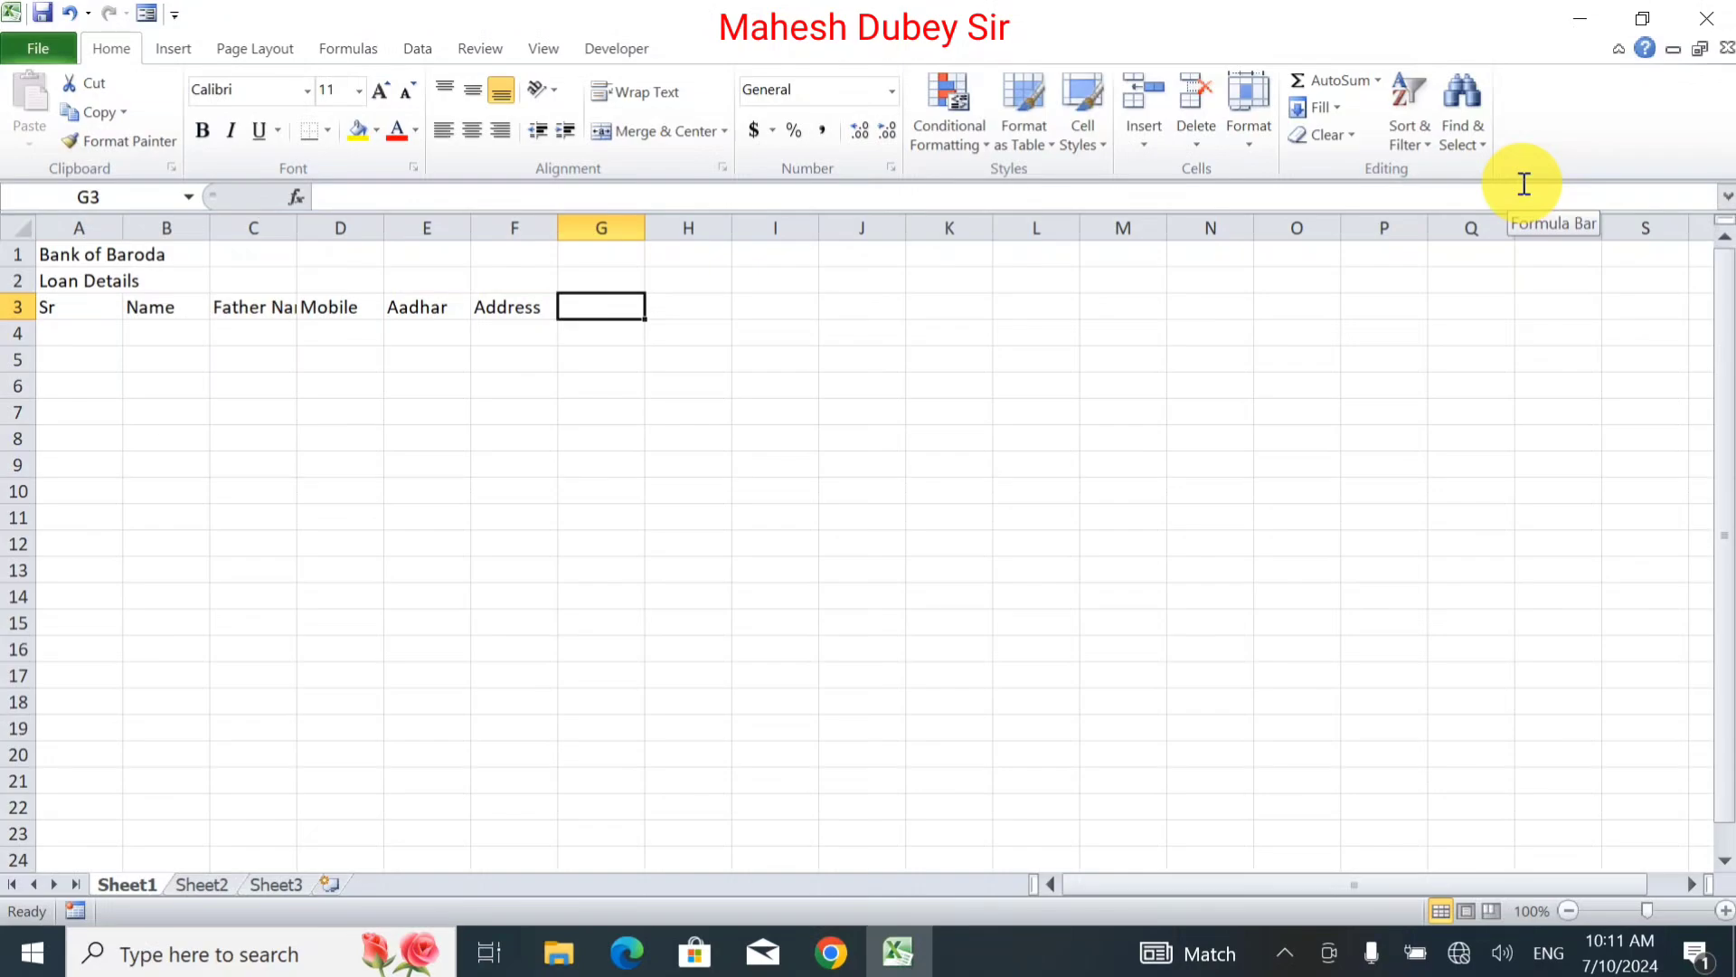
{"action": "type", "text": "Loan A"}
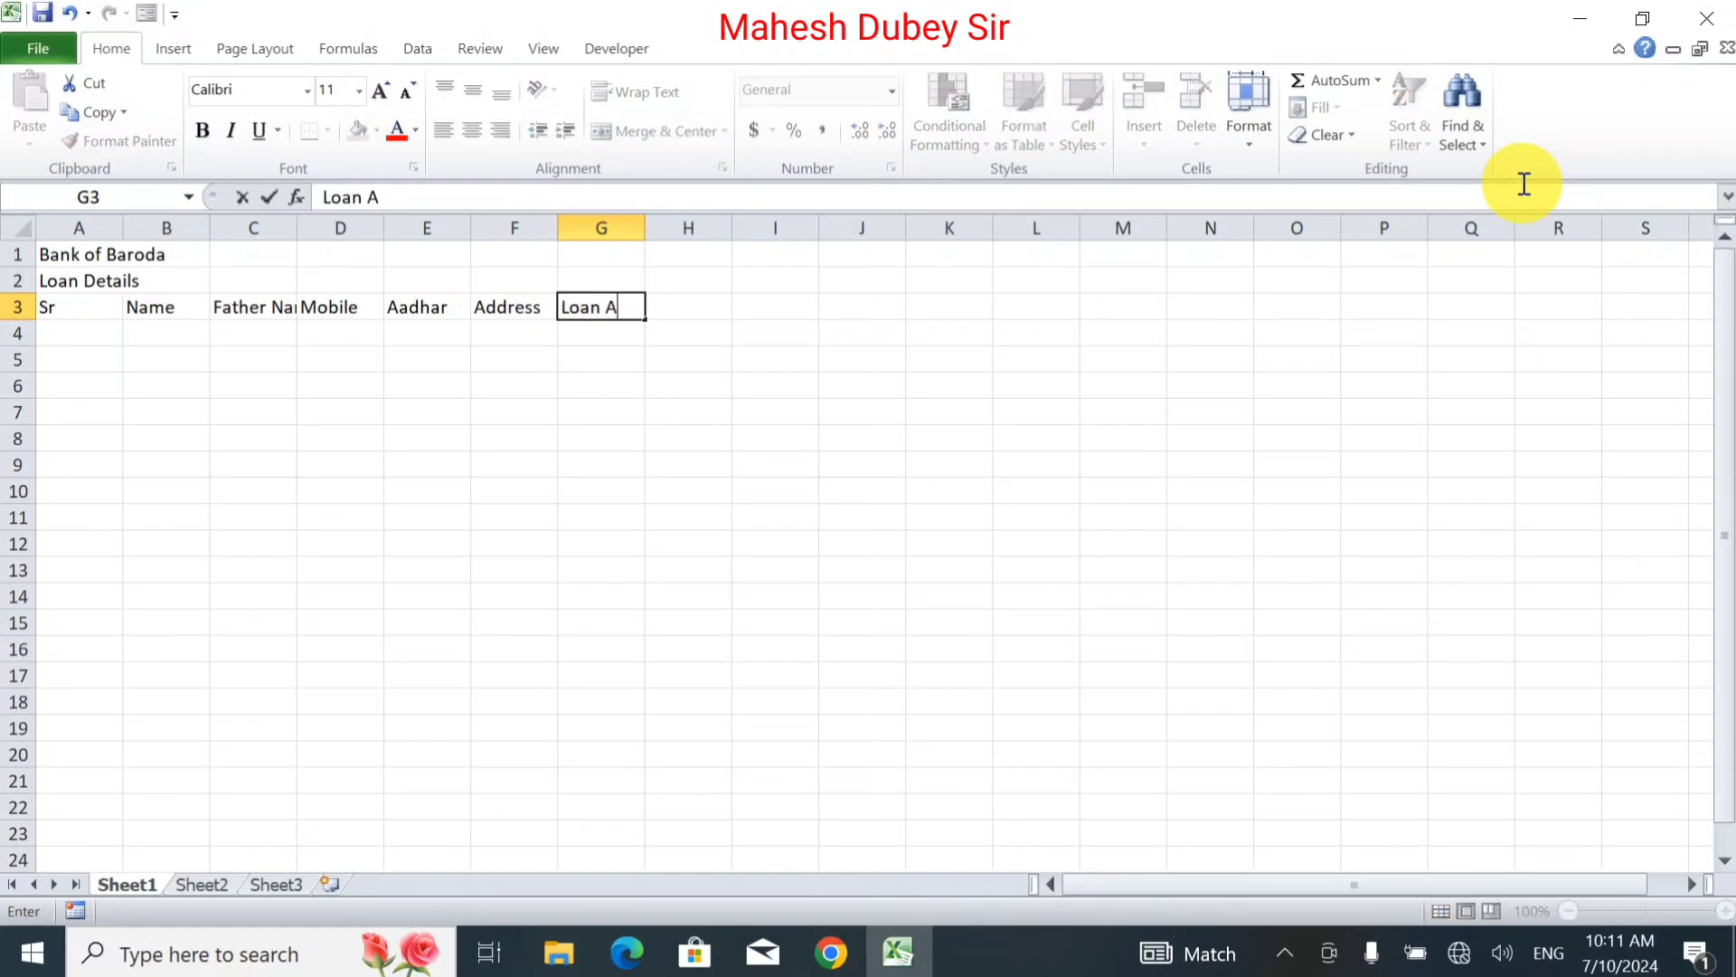
{"action": "type", "text": "mount"}
{"action": "key", "text": "Tab"}
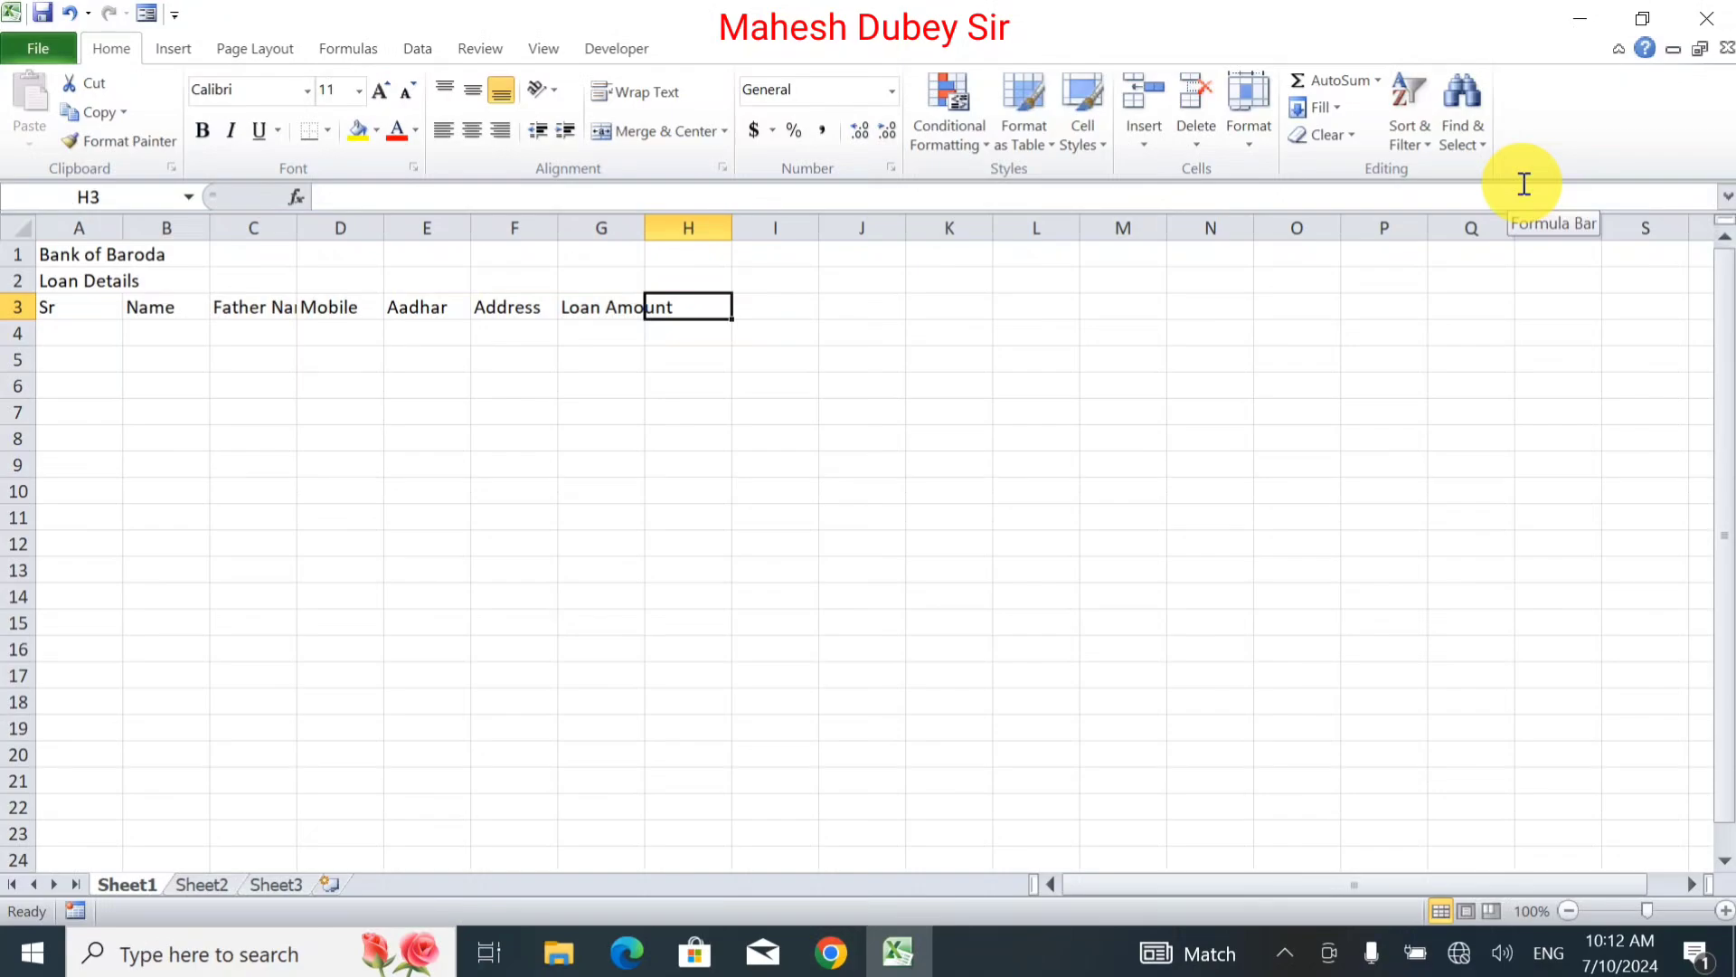
Enter the column header "Down Payment" in H3.
{"action": "type", "text": "N"}
{"action": "key", "text": "BackSpace"}
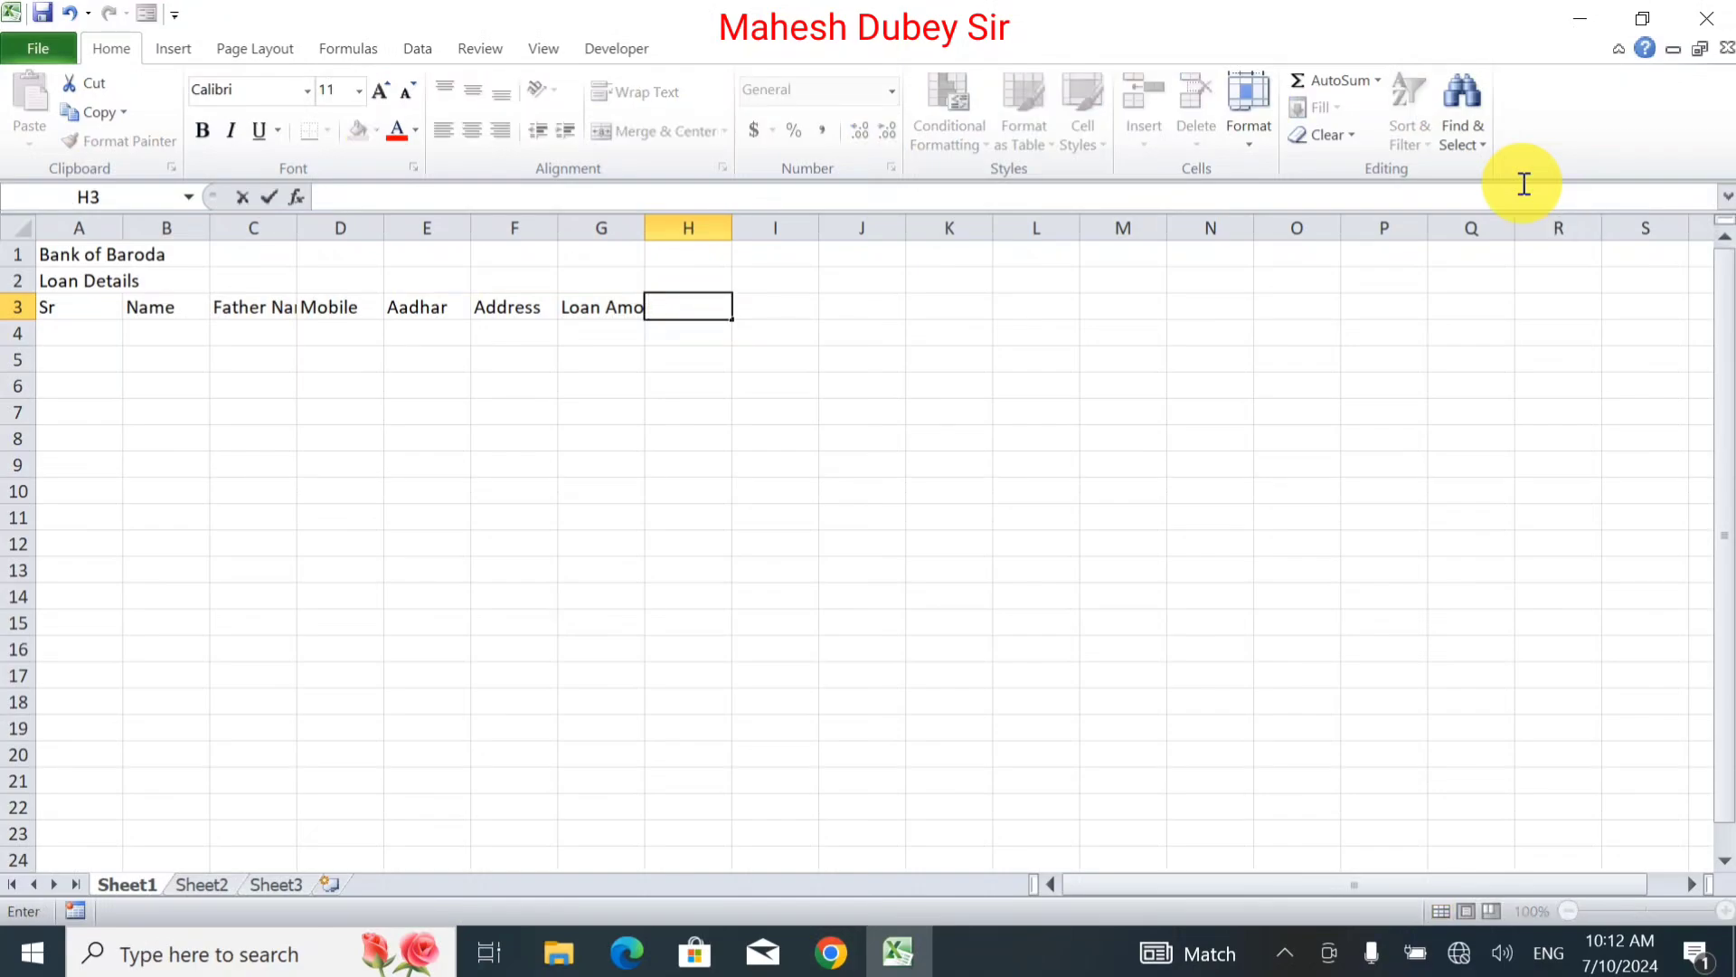
{"action": "type", "text": "Monthly"}
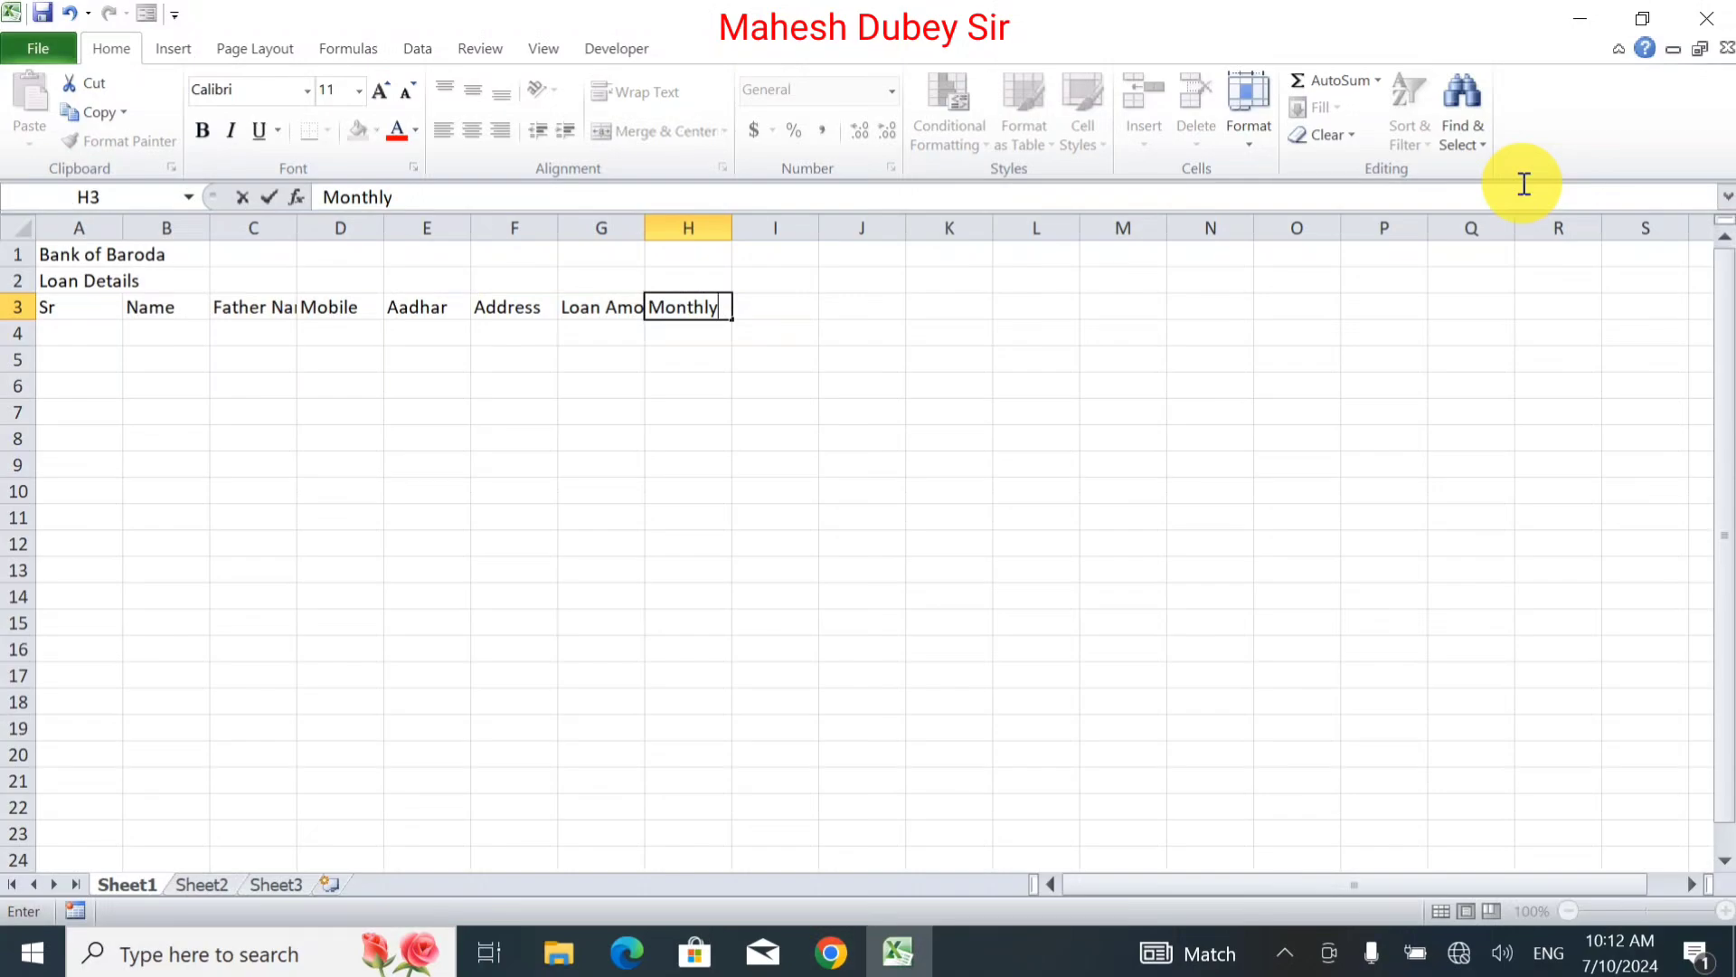
{"action": "key", "text": "BackSpace"}
{"action": "key", "text": "BackSpace"}
{"action": "key", "text": "BackSpace"}
{"action": "key", "text": "BackSpace"}
{"action": "key", "text": "BackSpace"}
{"action": "key", "text": "BackSpace"}
{"action": "key", "text": "BackSpace"}
{"action": "type", "text": "Pa"}
{"action": "key", "text": "BackSpace"}
{"action": "key", "text": "BackSpace"}
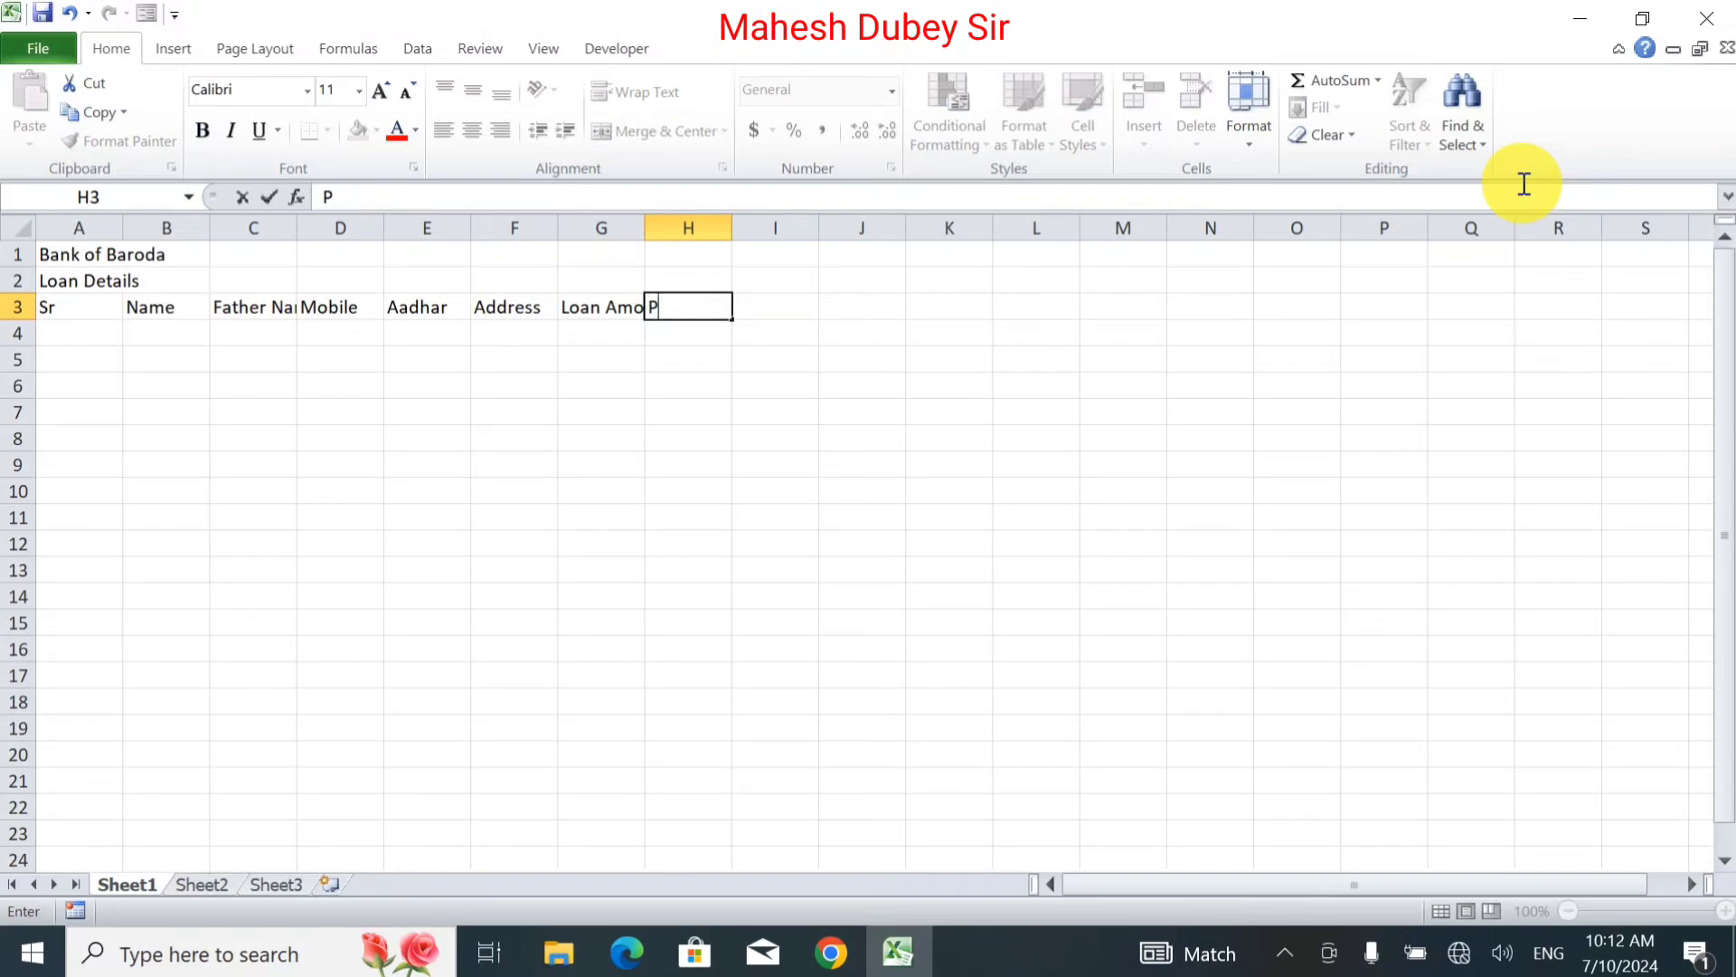
{"action": "type", "text": "DownPayment"}
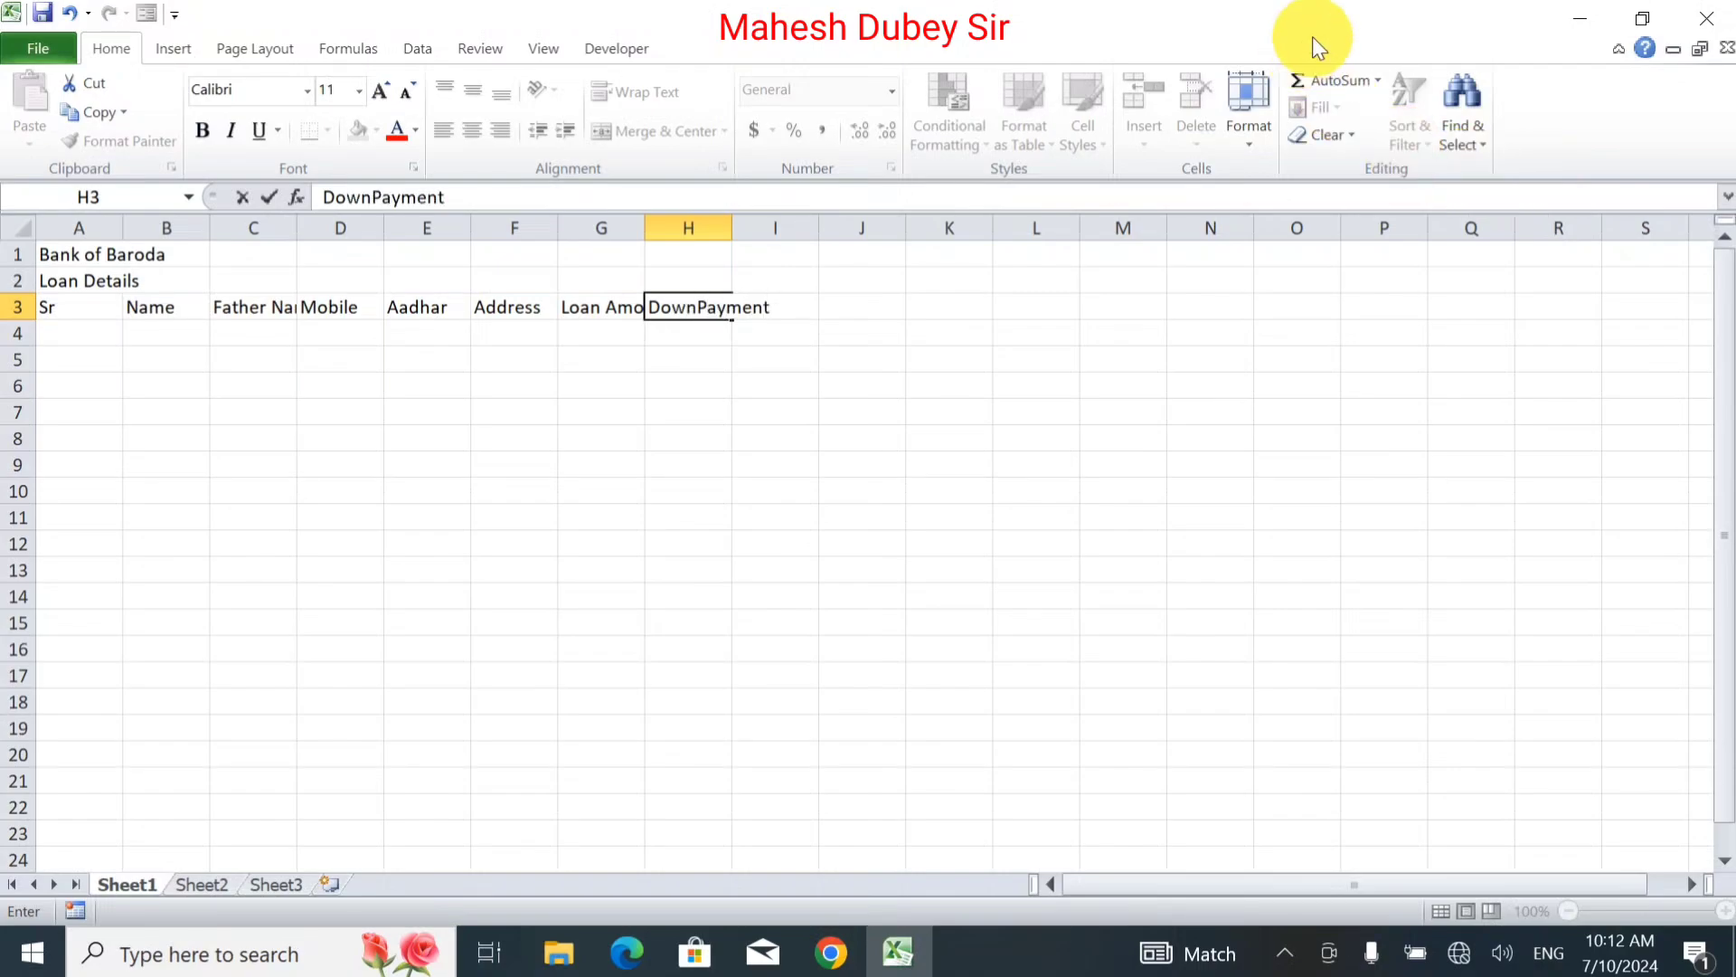
{"action": "left_click", "coordinate": [374, 198]}
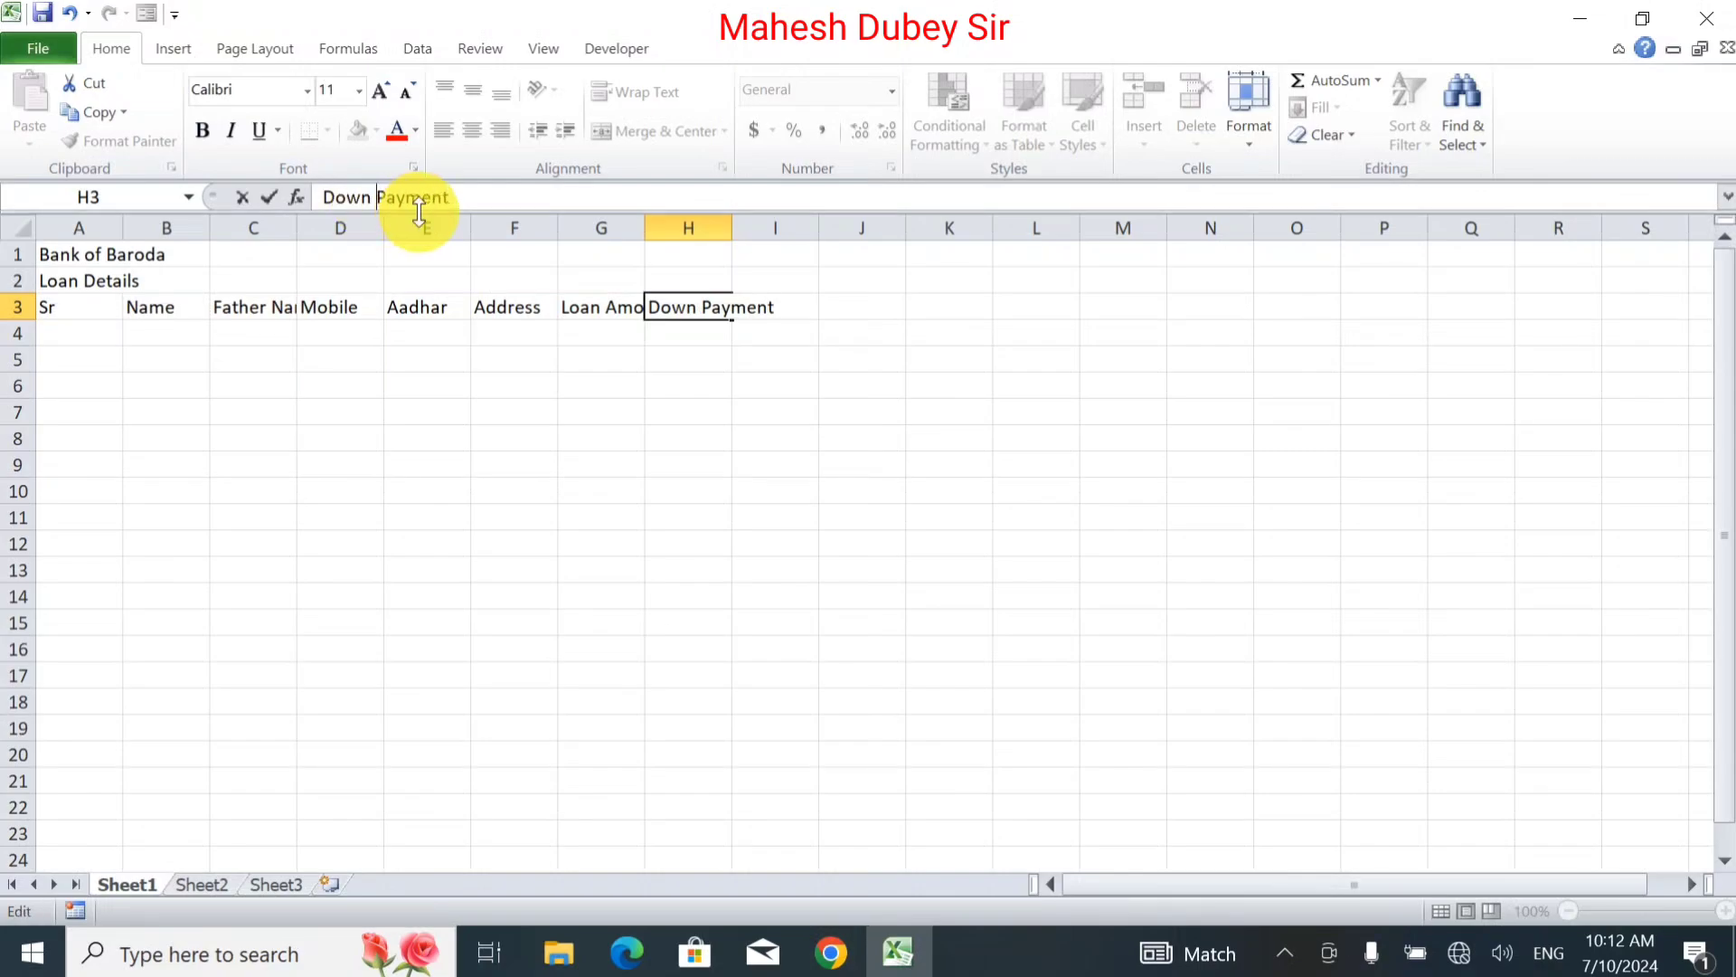
{"action": "key", "text": "Tab"}
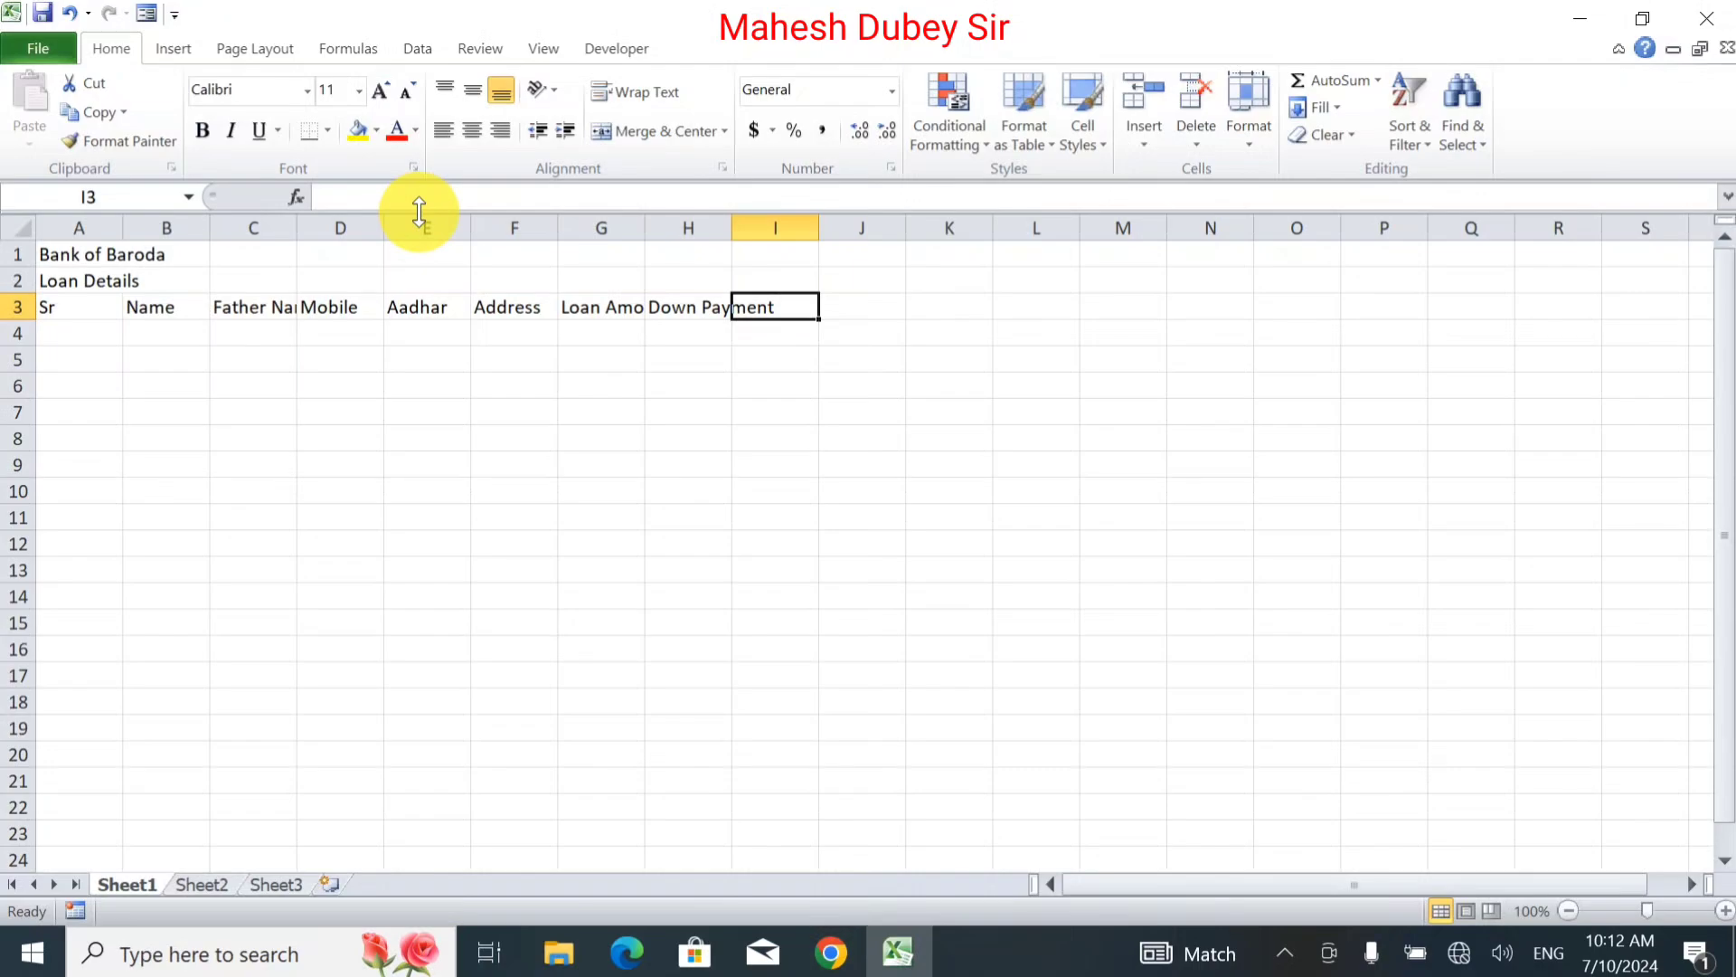
Enter the column headers "Intrest Rate" in I3 and "Total Month" in J3.
{"action": "type", "text": "M"}
{"action": "key", "text": "BackSpace"}
{"action": "type", "text": "I"}
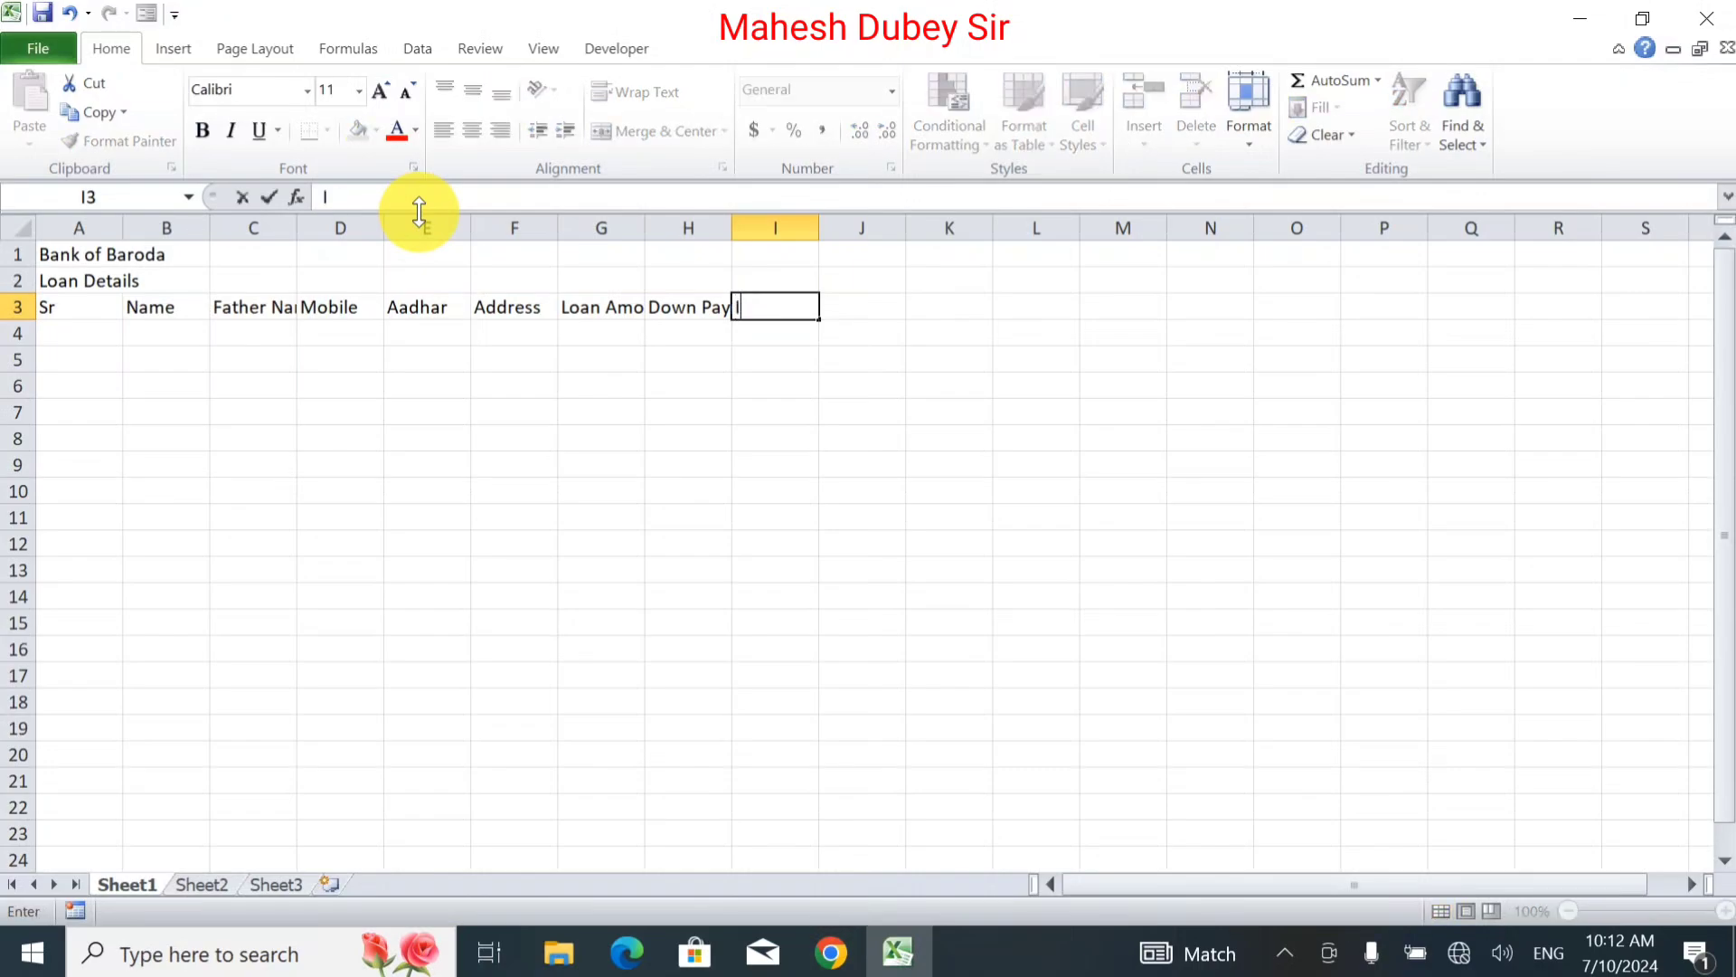
{"action": "type", "text": "ntrest Rate"}
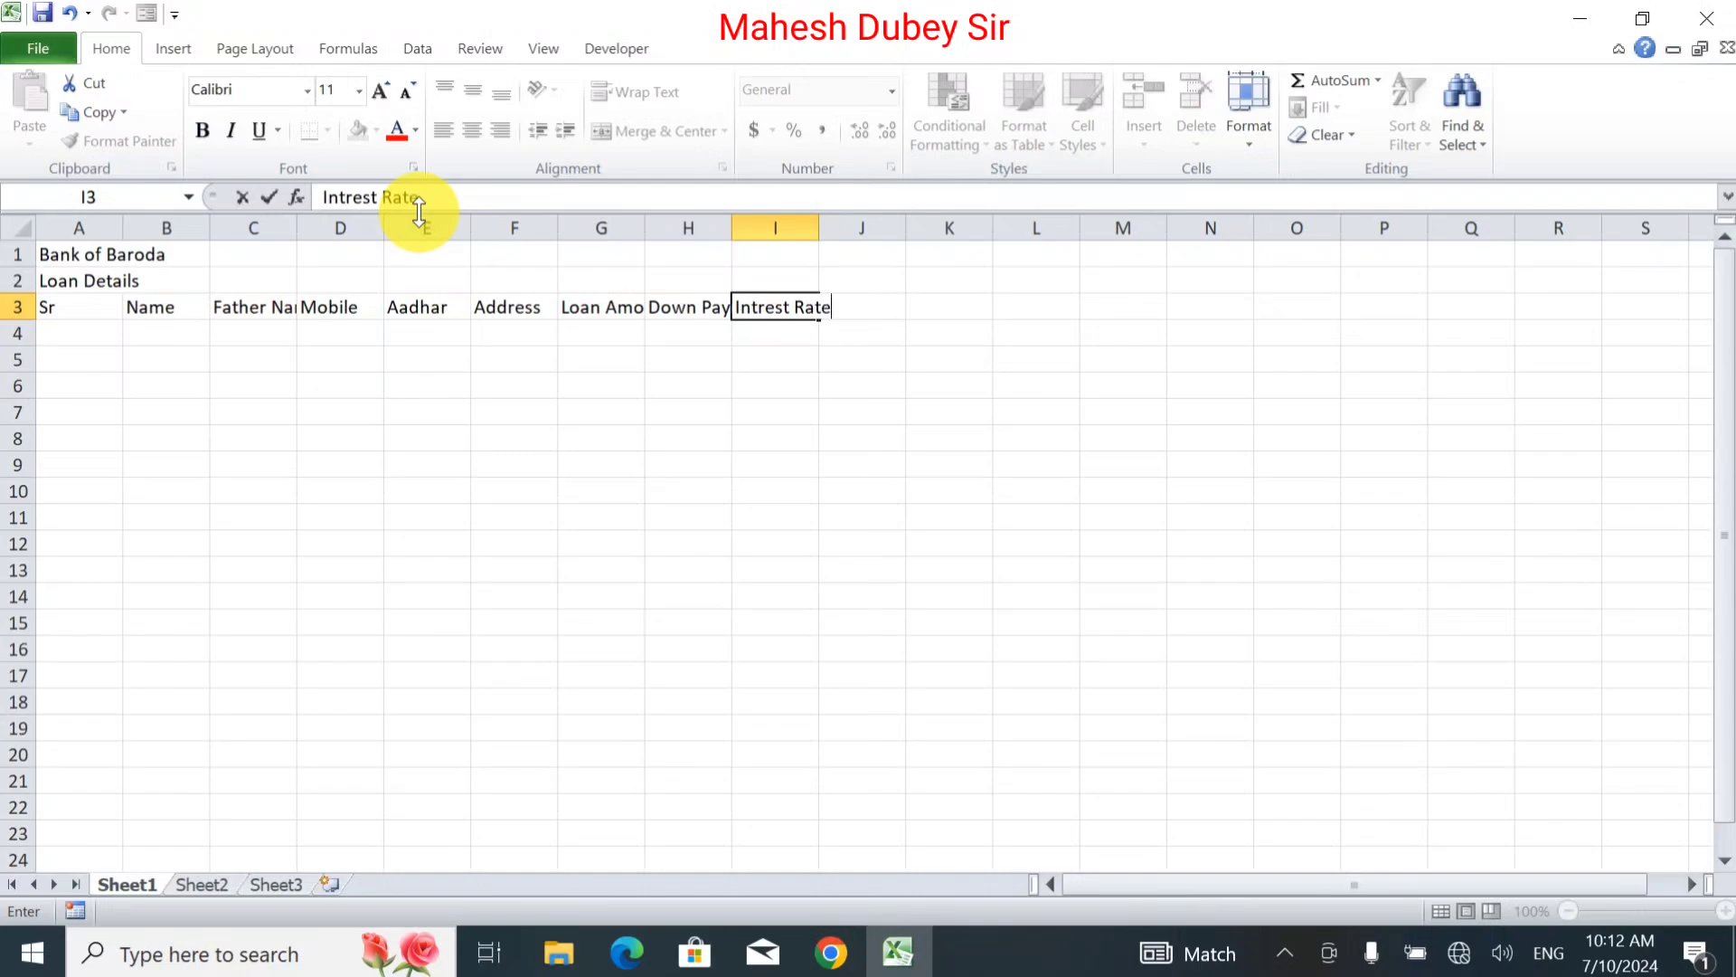
{"action": "key", "text": "Tab"}
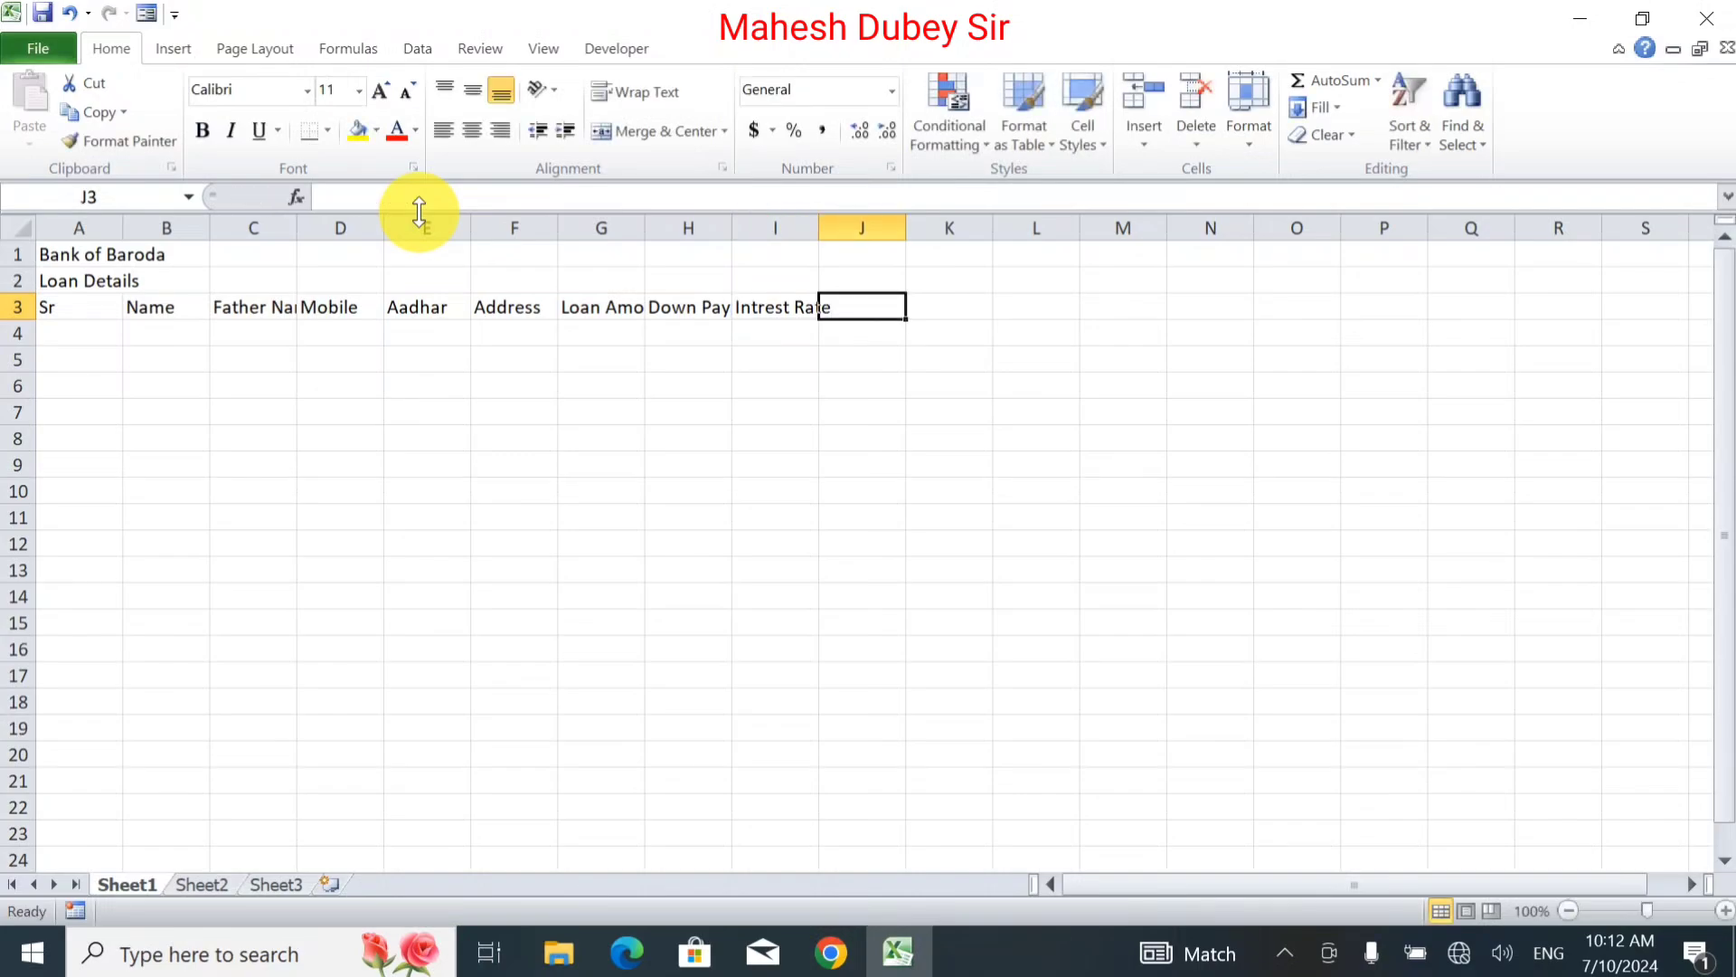
{"action": "type", "text": "Total"}
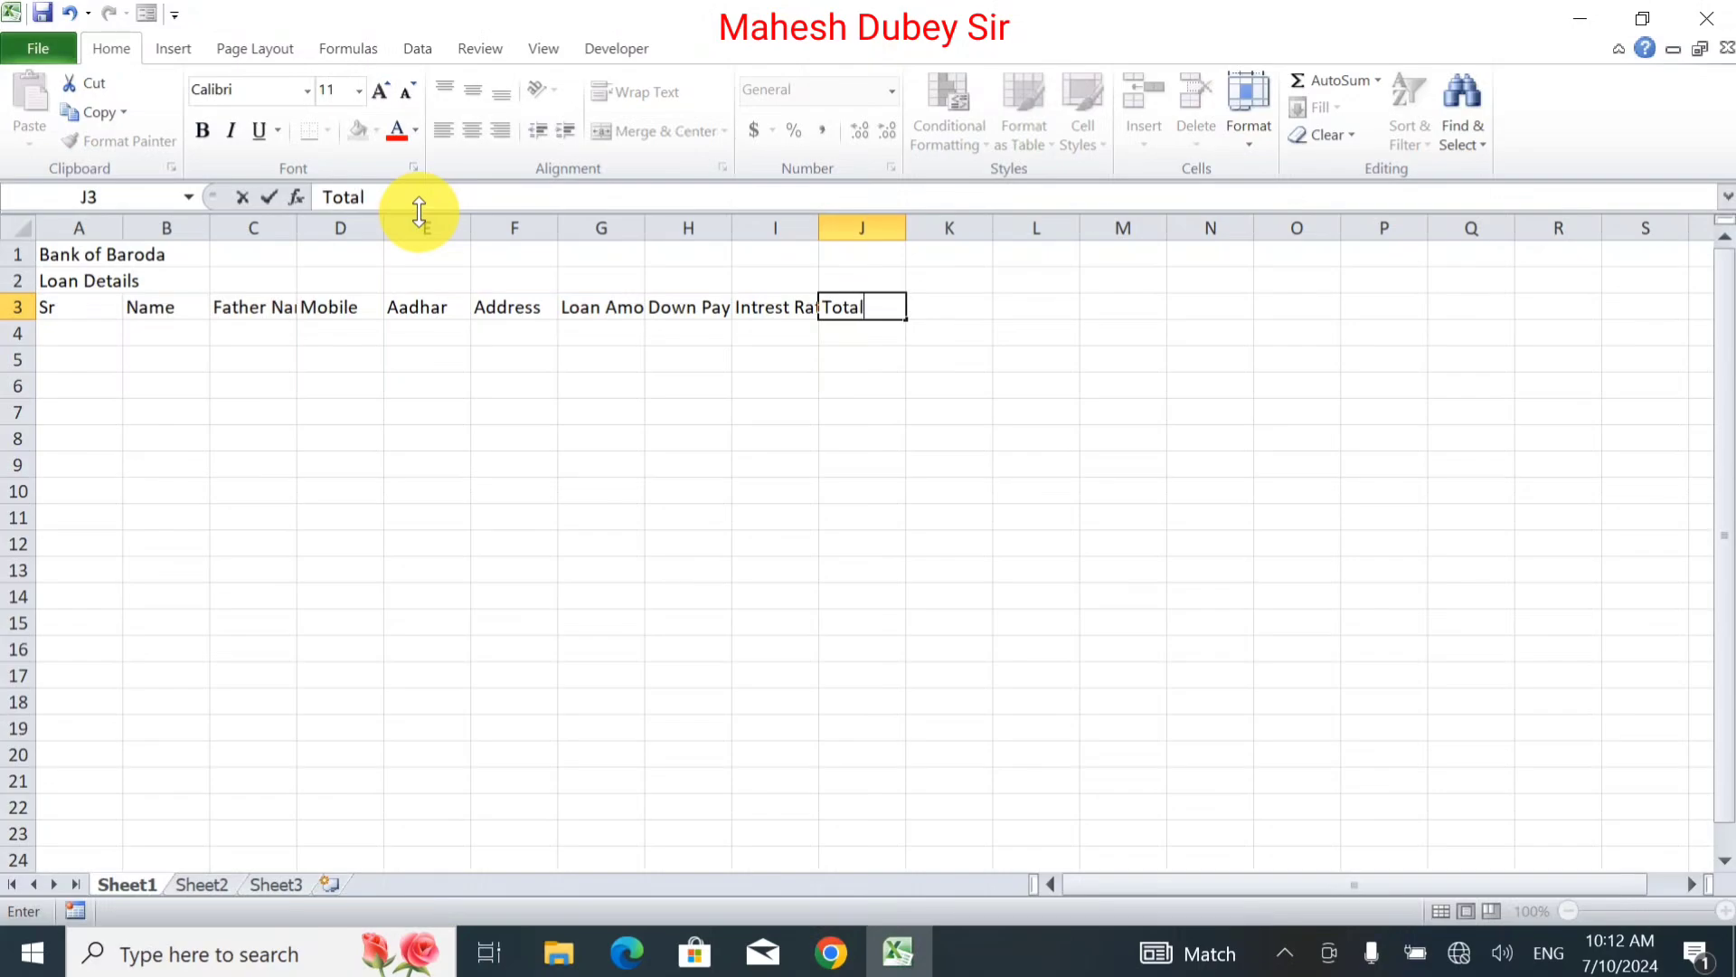
{"action": "type", "text": " Month"}
{"action": "key", "text": "Tab"}
Complete the header row with "Monthly Payment" in K3 and "Due/Paid" in L3.
{"action": "type", "text": "Mon"}
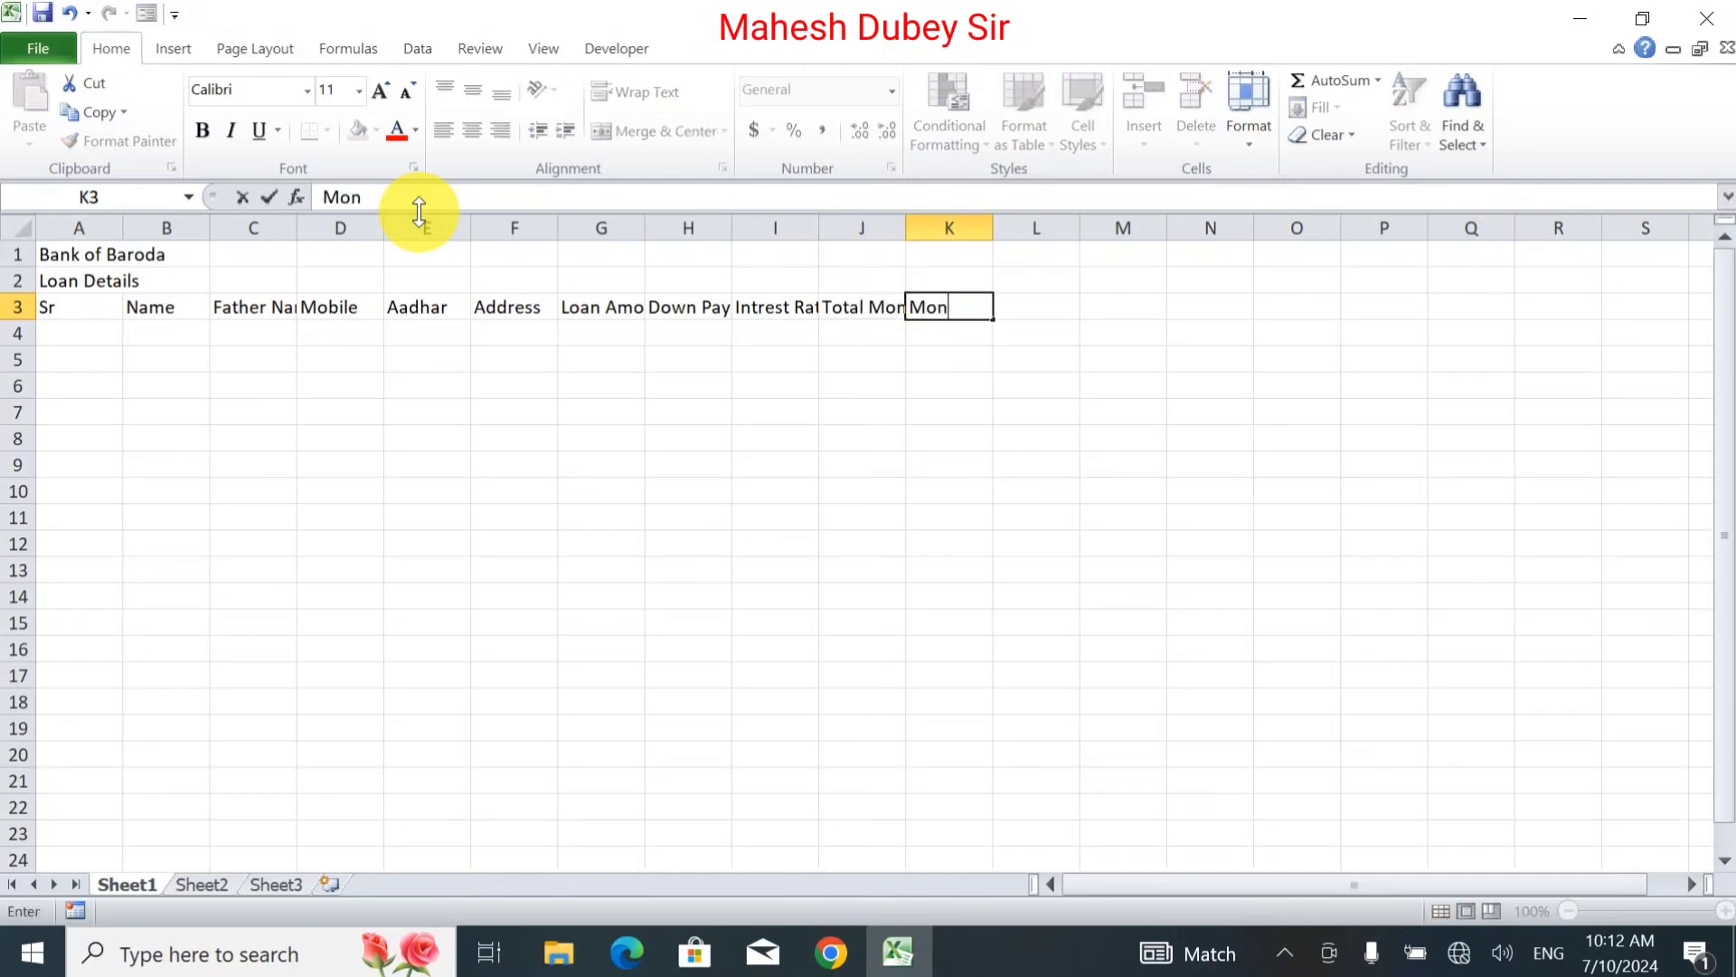
{"action": "type", "text": "thly Payment"}
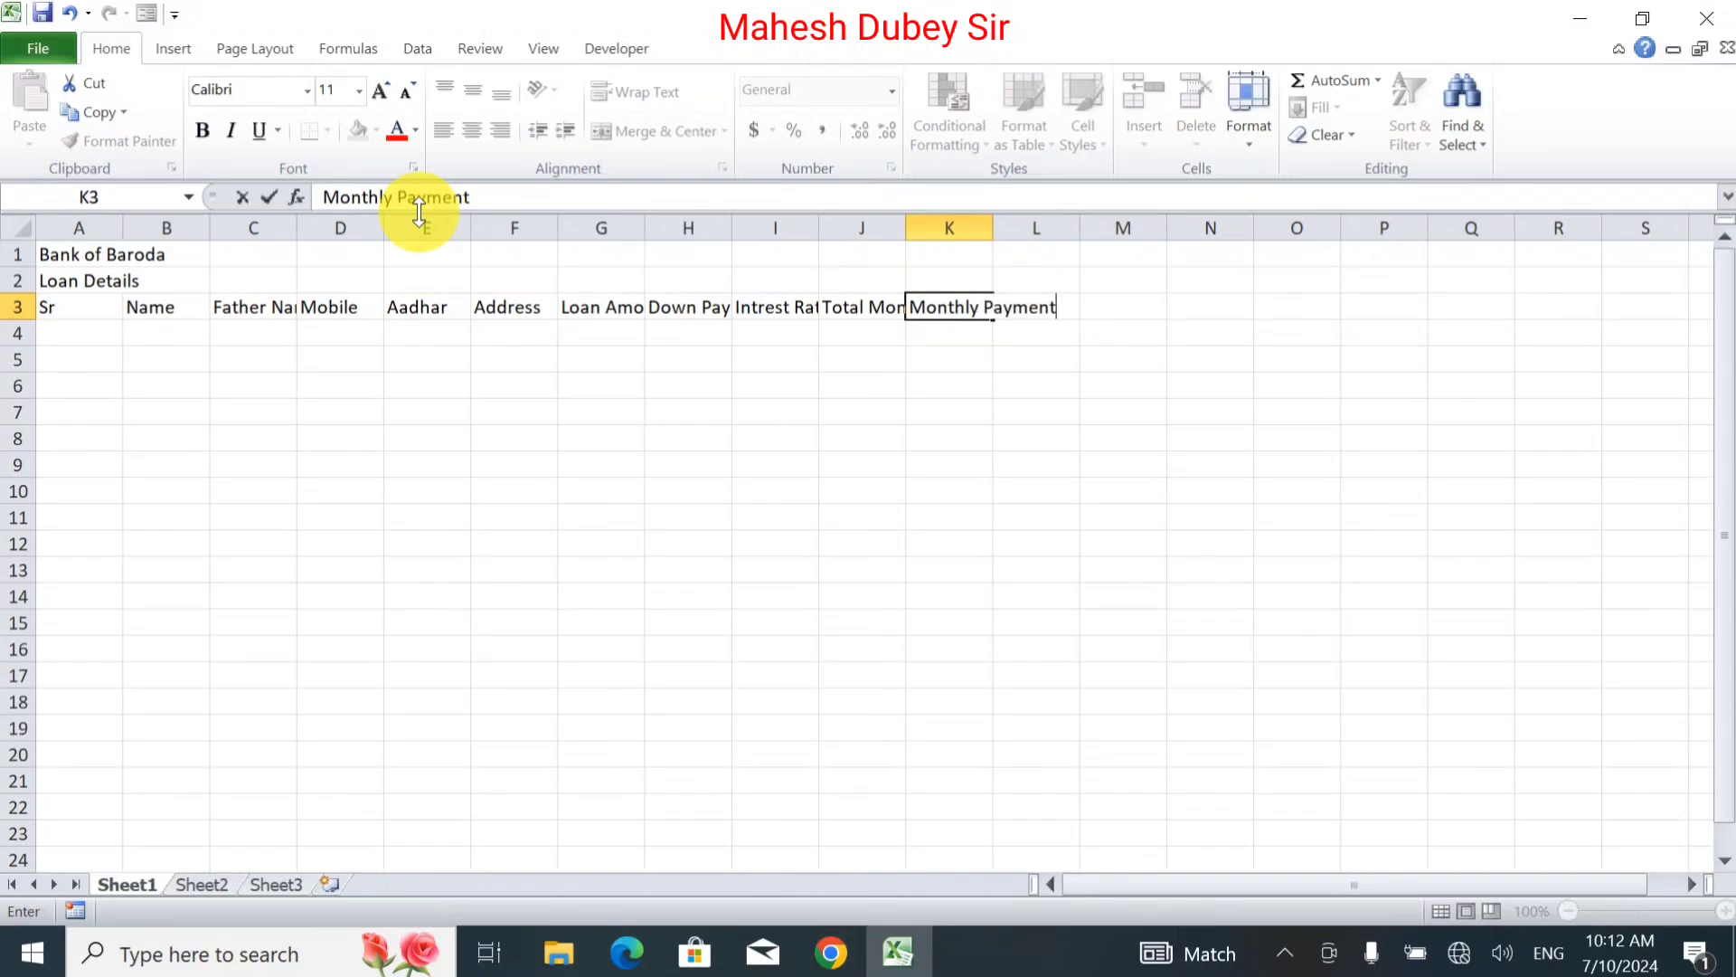
{"action": "key", "text": "Tab"}
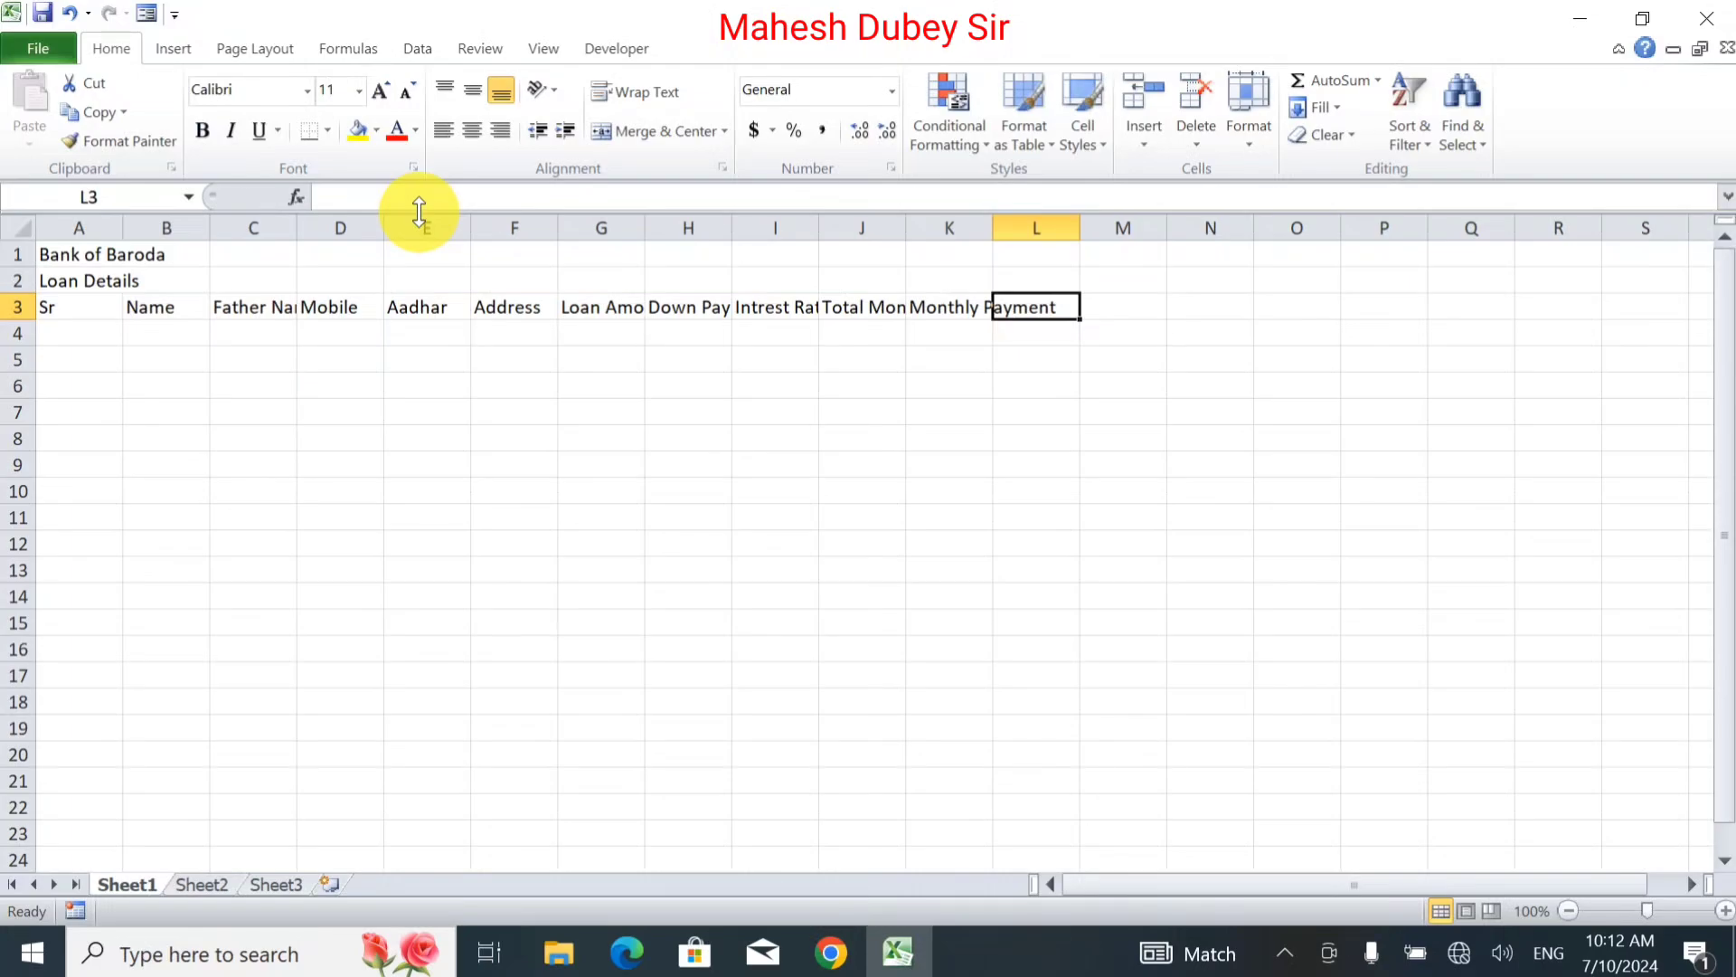
{"action": "type", "text": "D"}
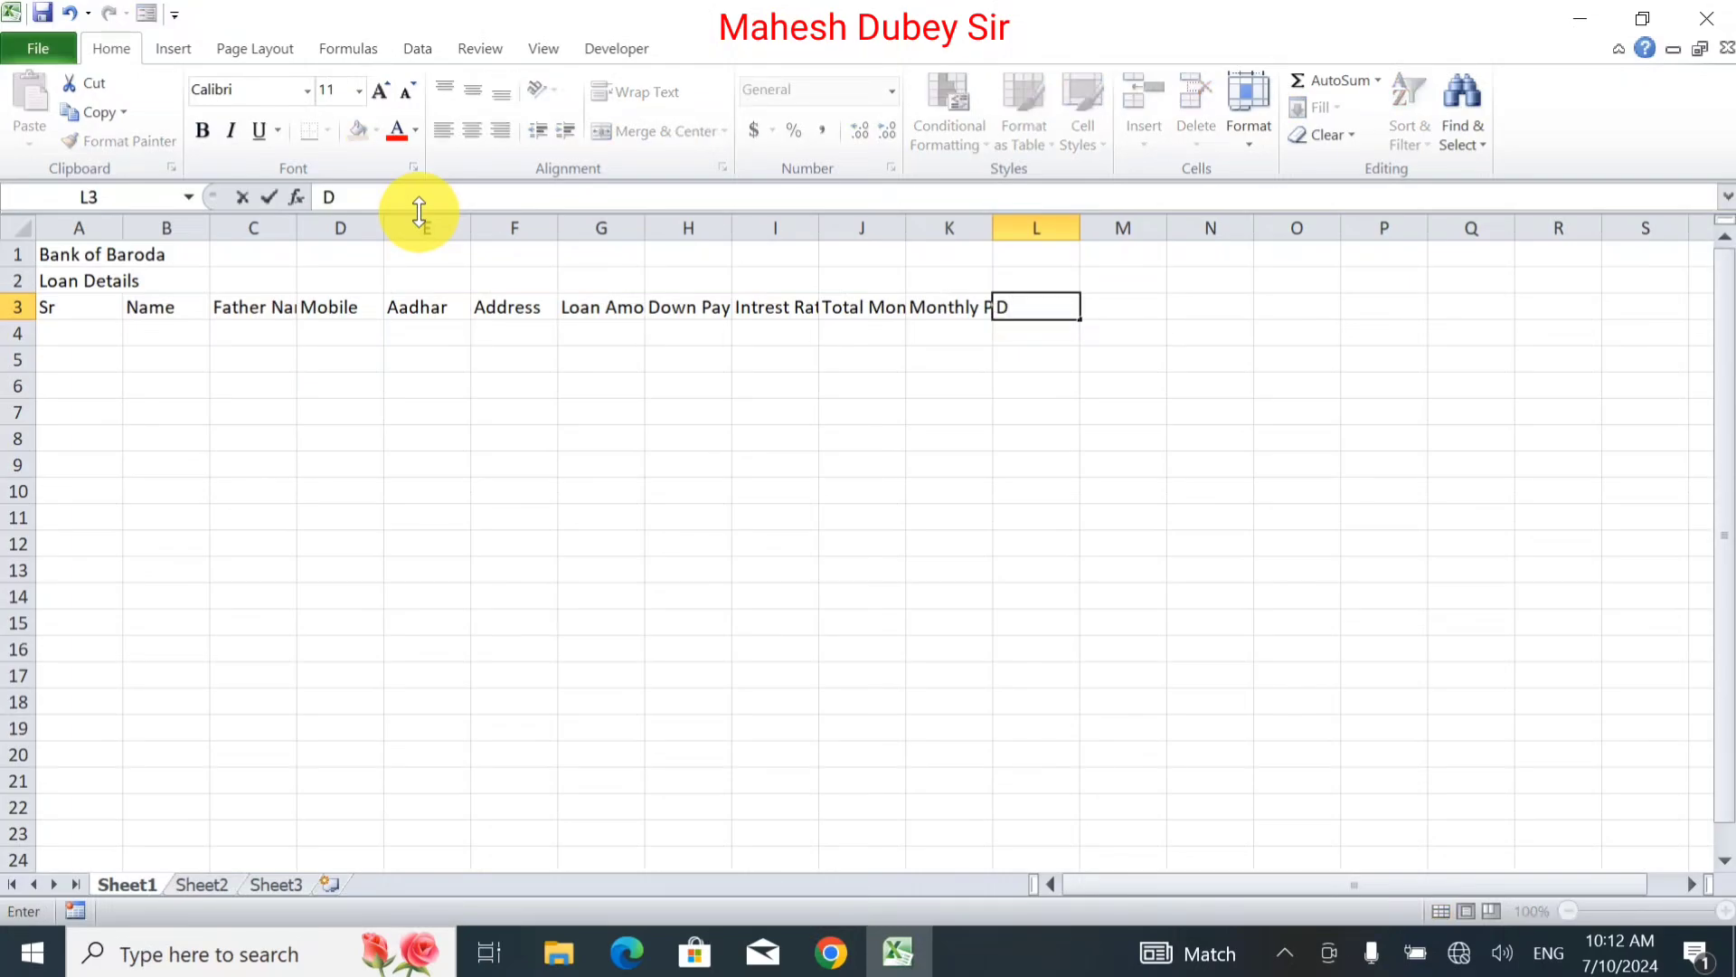
{"action": "type", "text": "ue/Paid"}
{"action": "key", "text": "Return"}
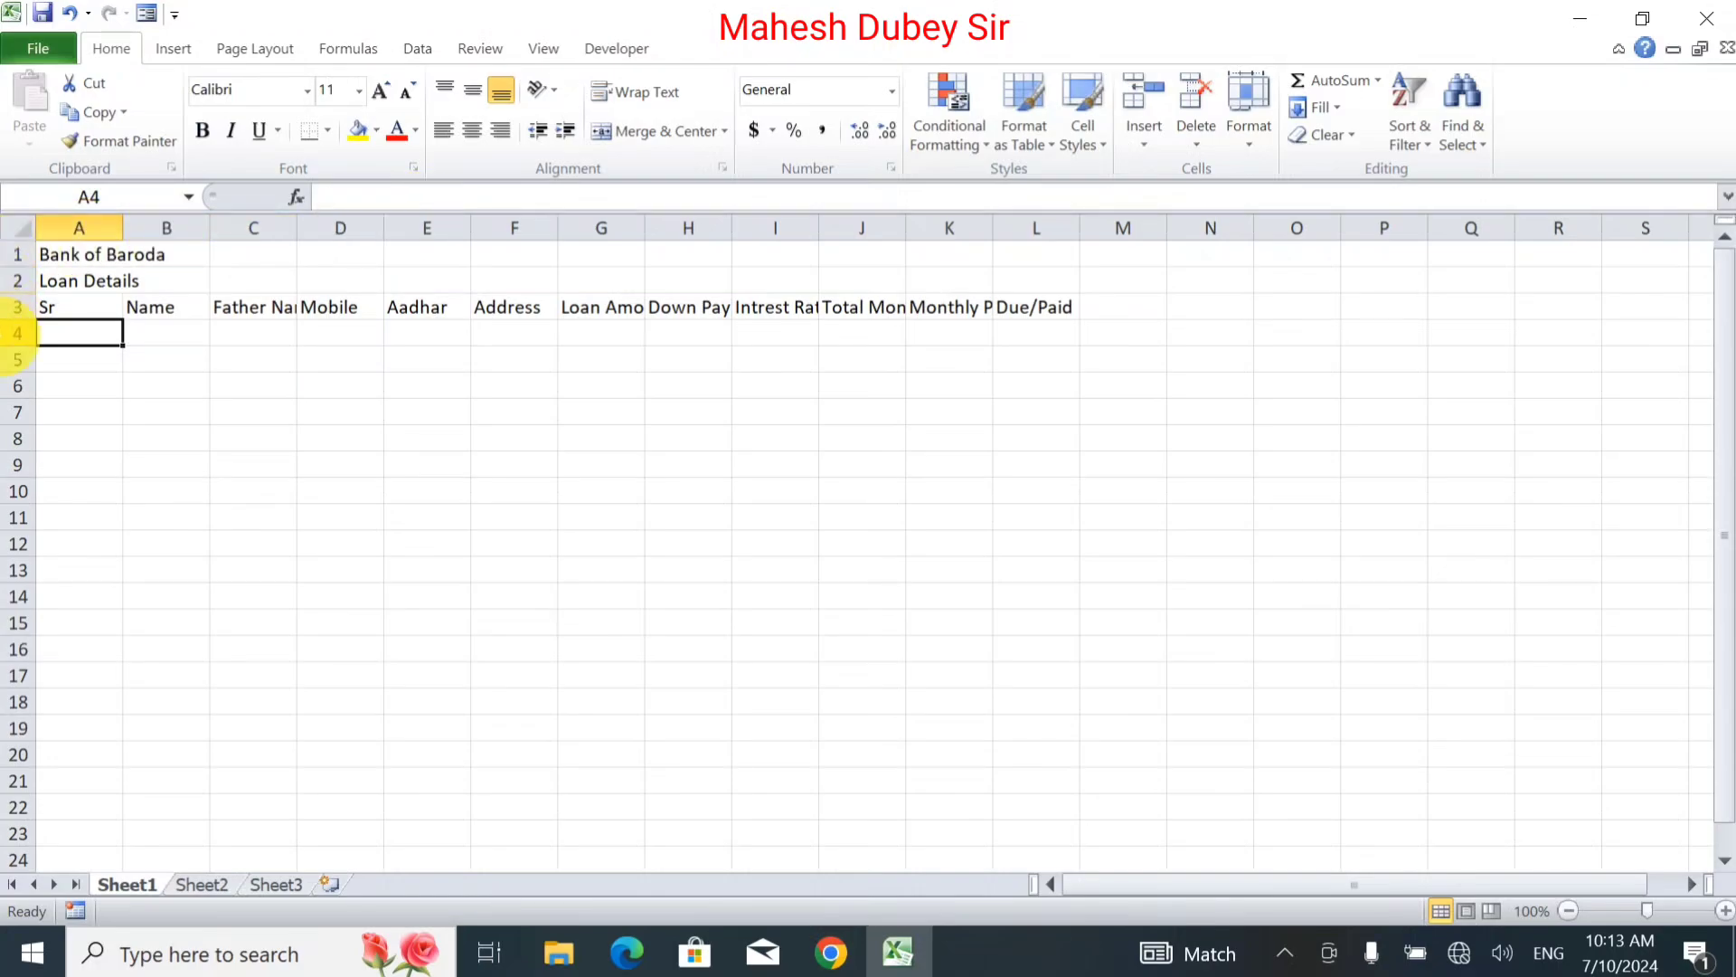
Merge and center the "Bank of Baroda" and "Loan Details" titles across columns A to L in rows 1 and 2.
{"action": "left_click_drag", "start_coordinate": [76, 260], "coordinate": [1027, 248]}
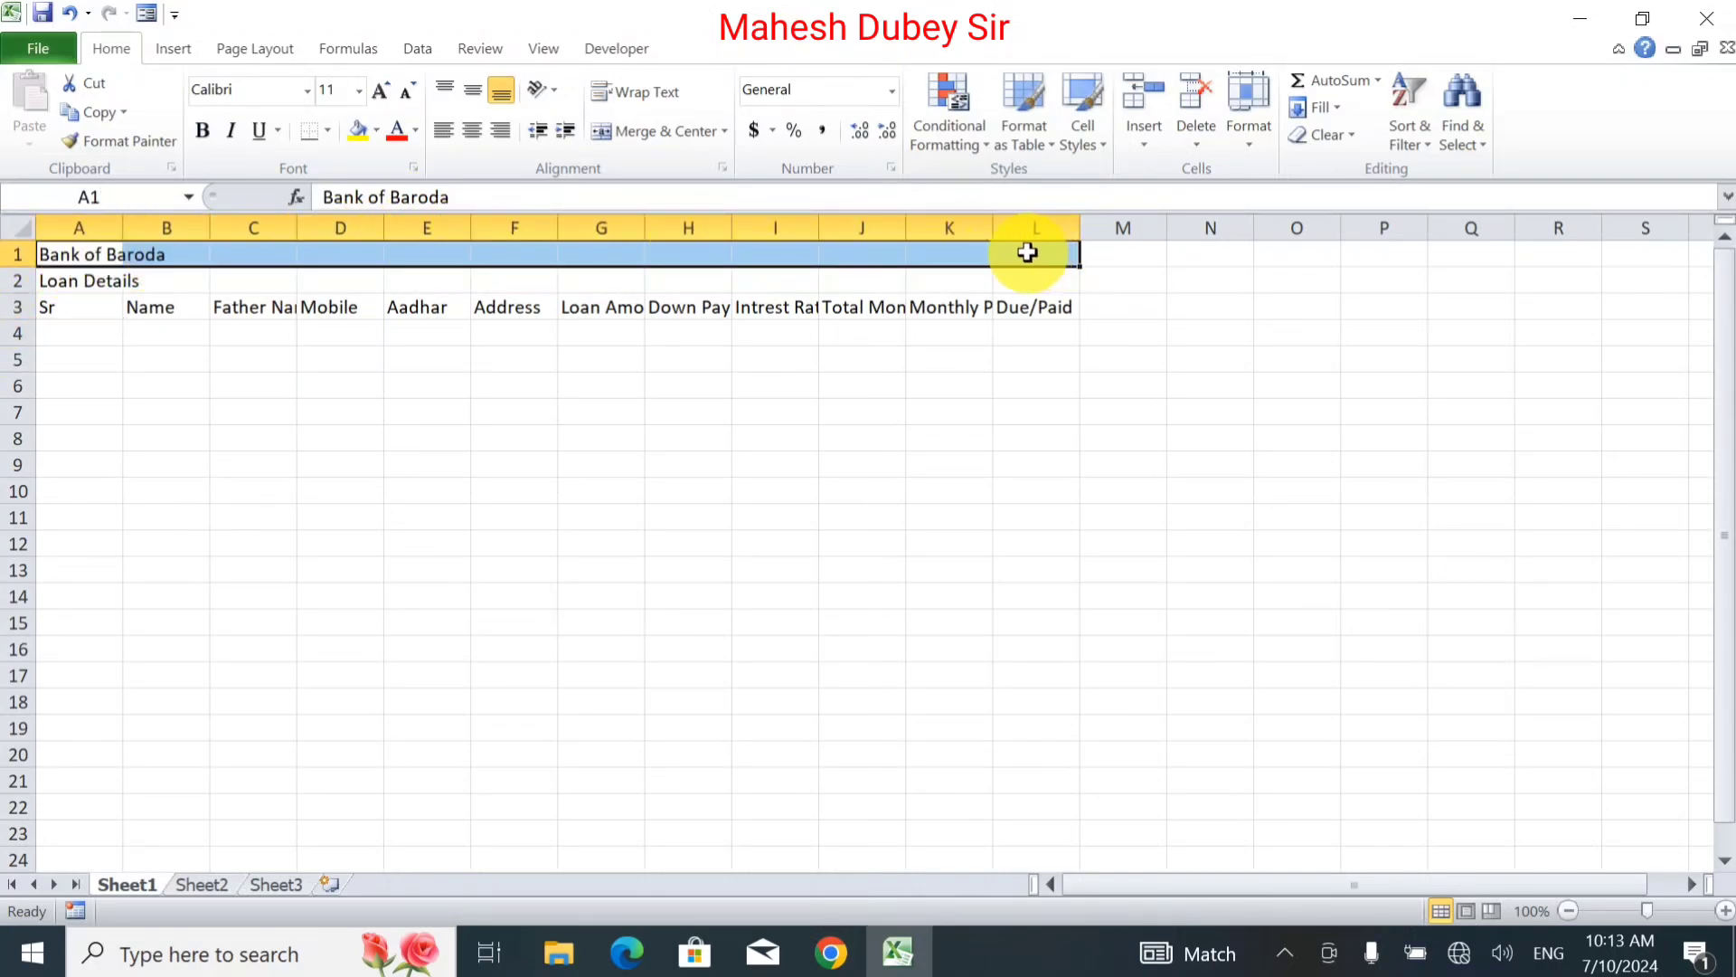
{"action": "left_click", "coordinate": [639, 123]}
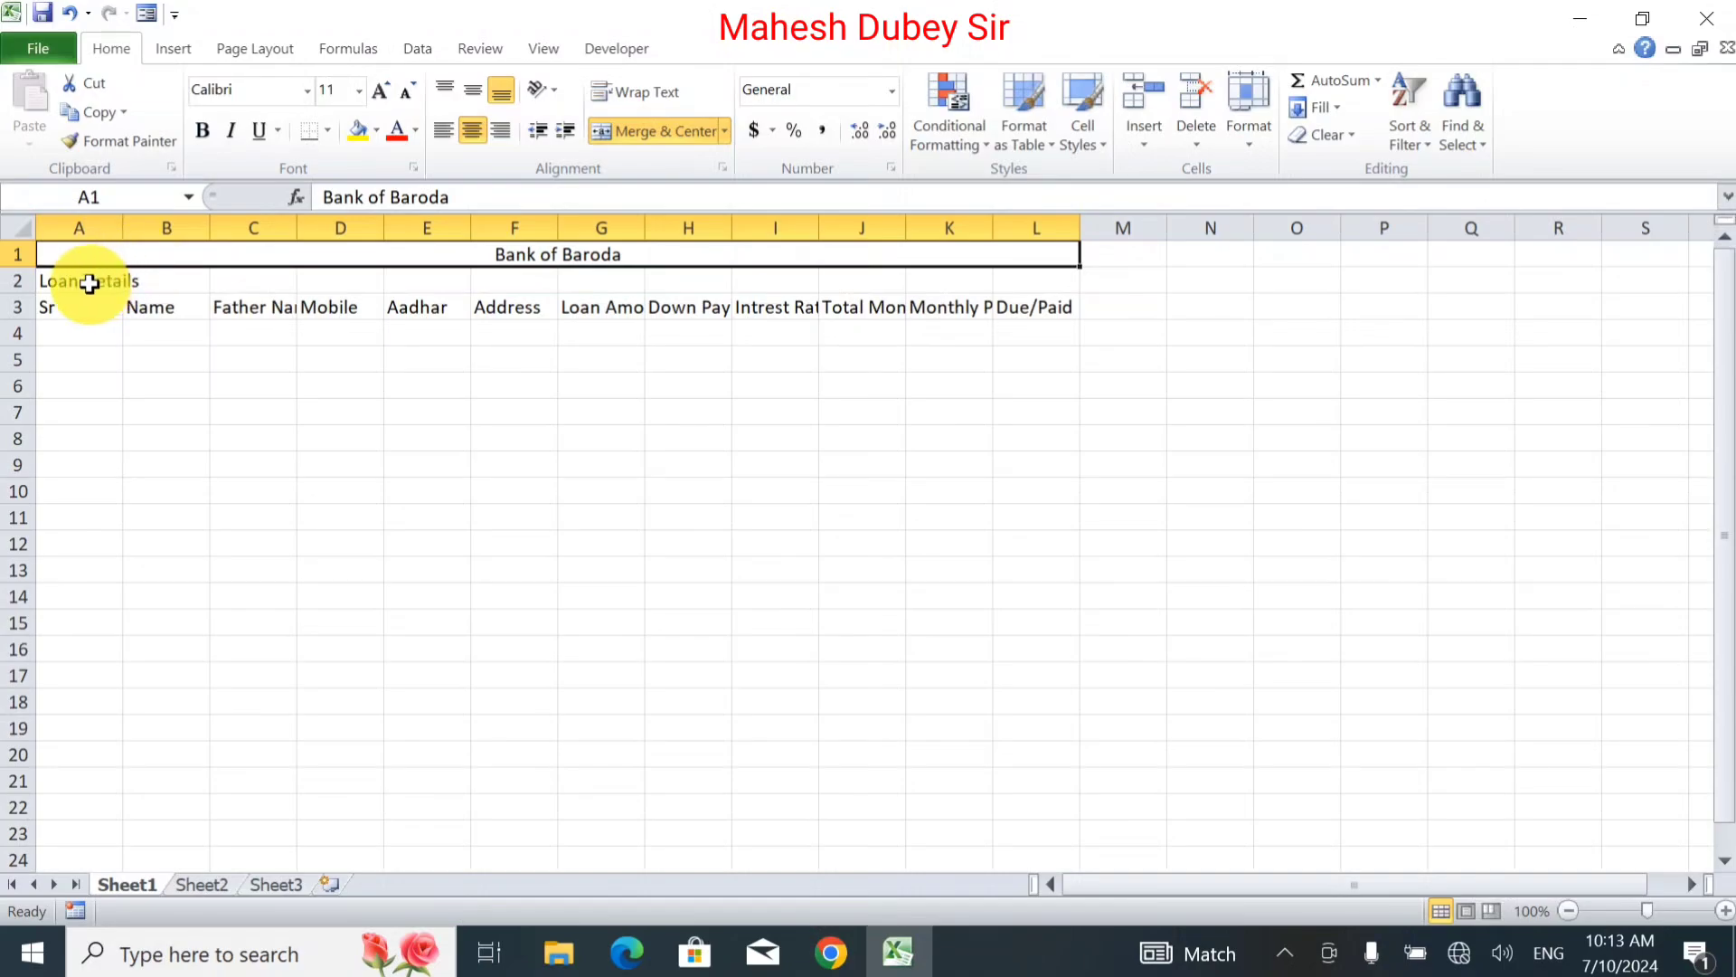
{"action": "left_click_drag", "start_coordinate": [78, 279], "coordinate": [986, 271]}
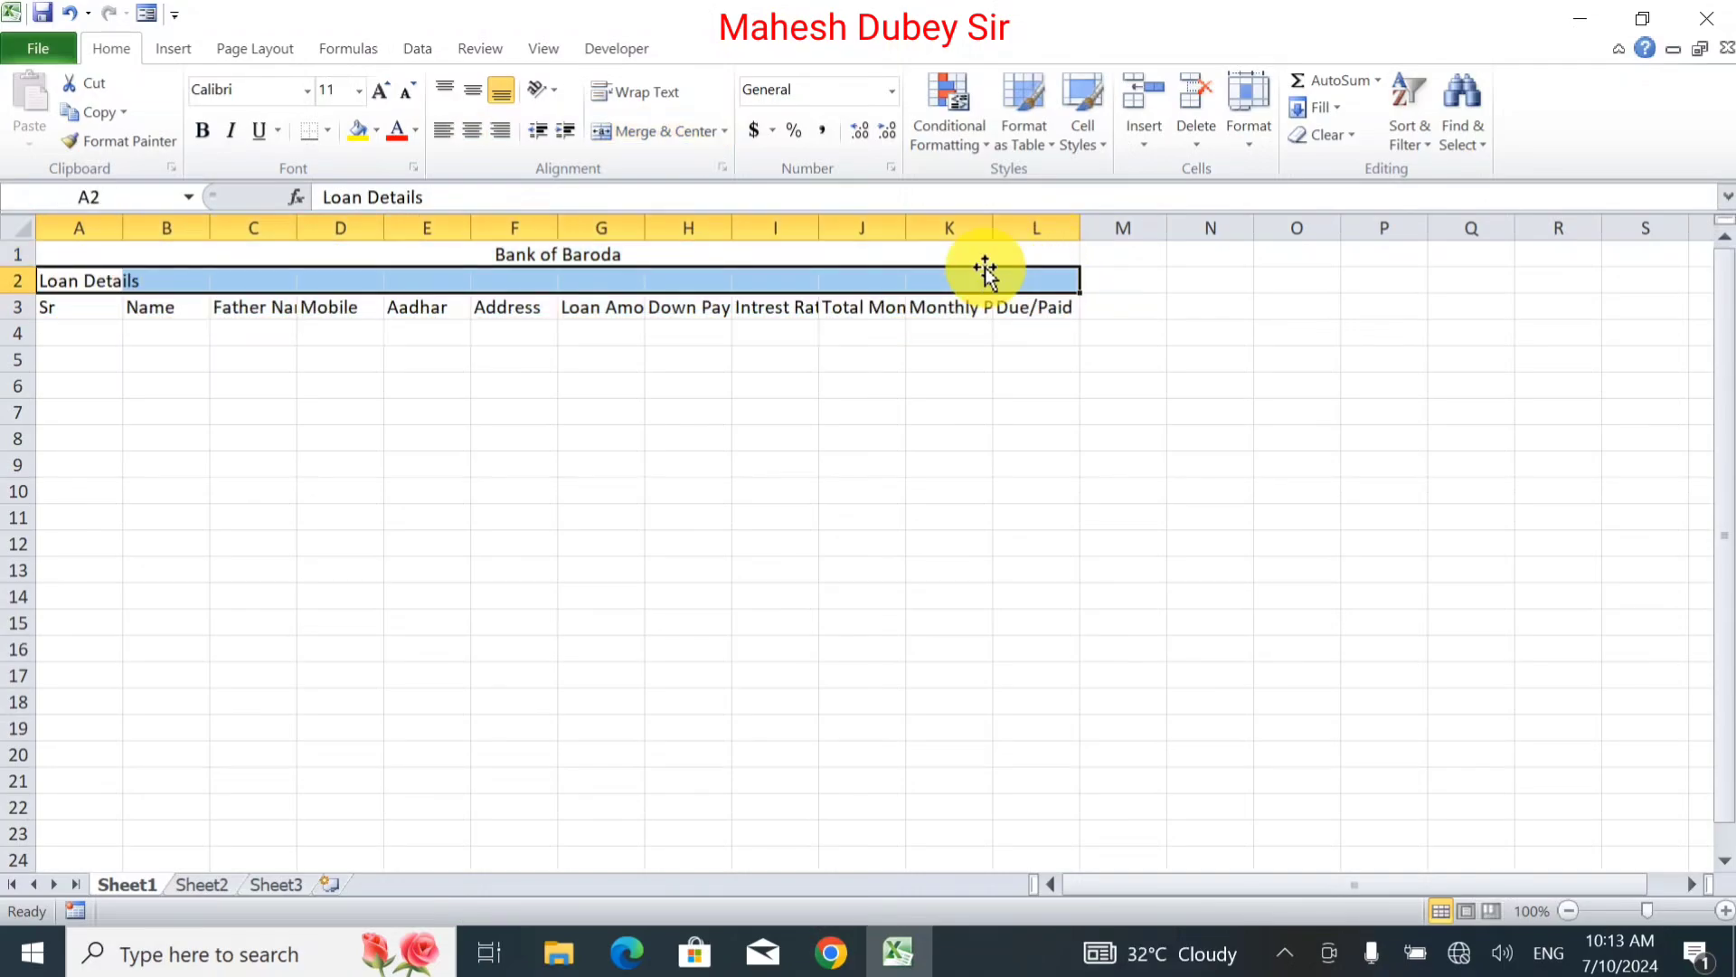
{"action": "left_click", "coordinate": [604, 131]}
Format the "Bank of Baroda" title as bold with font size 18.
{"action": "left_click", "coordinate": [543, 256]}
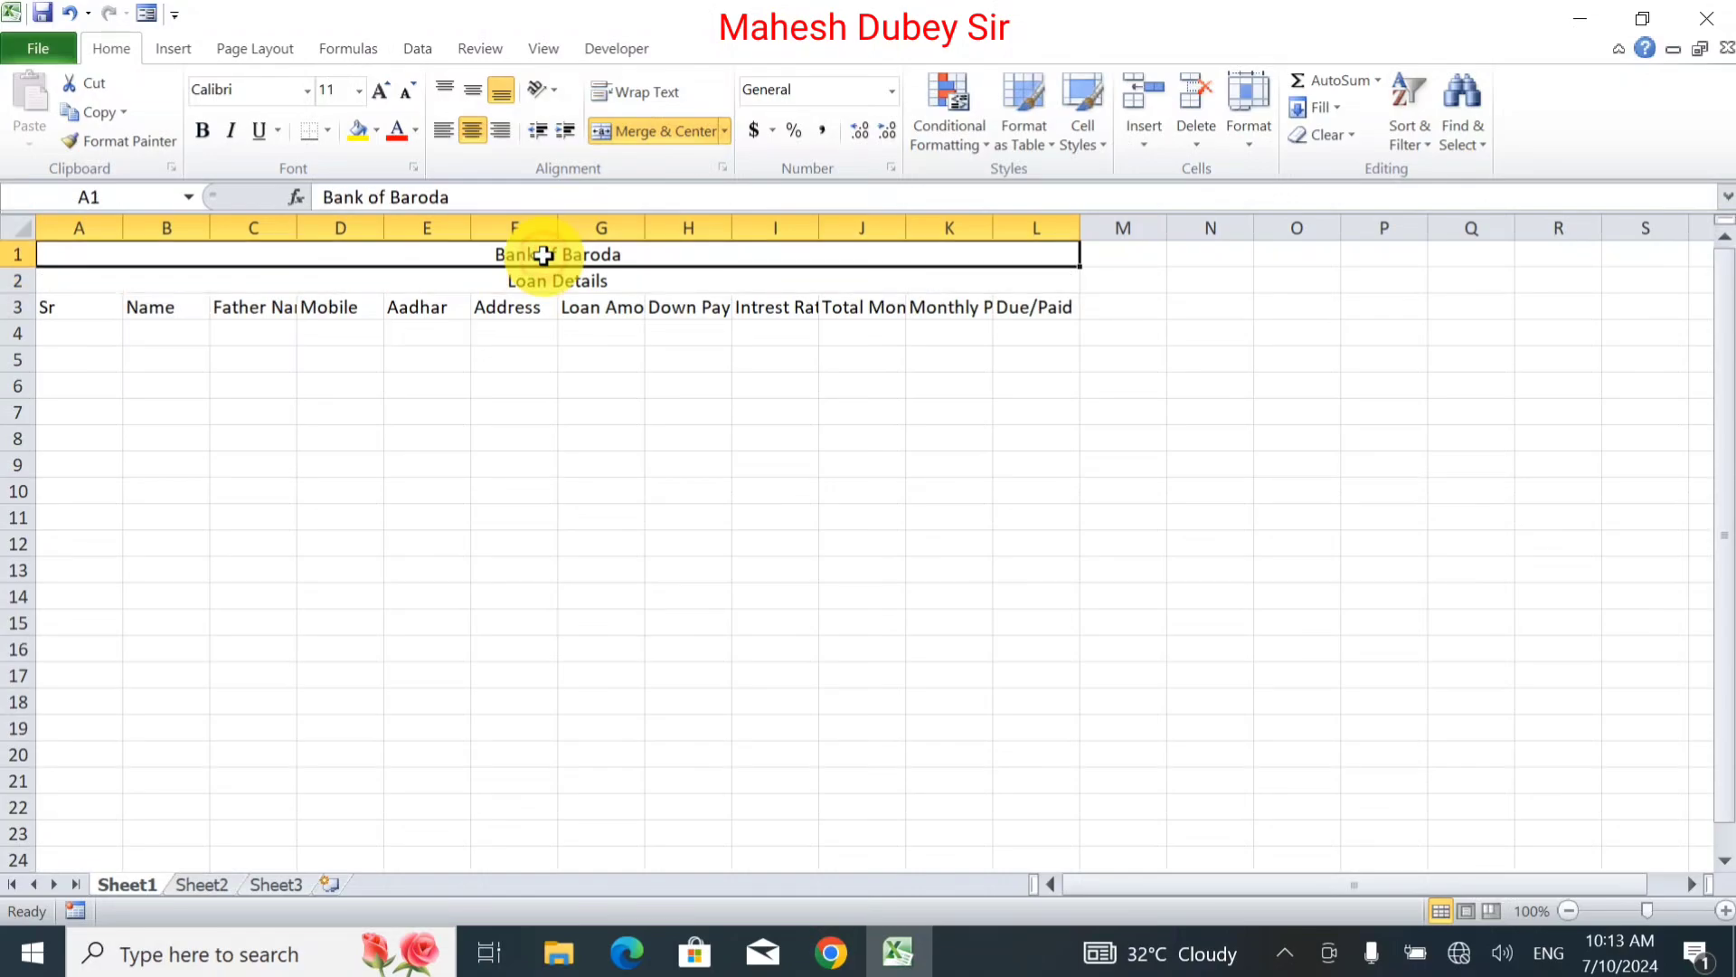
{"action": "left_click", "coordinate": [379, 92]}
{"action": "left_click", "coordinate": [379, 91]}
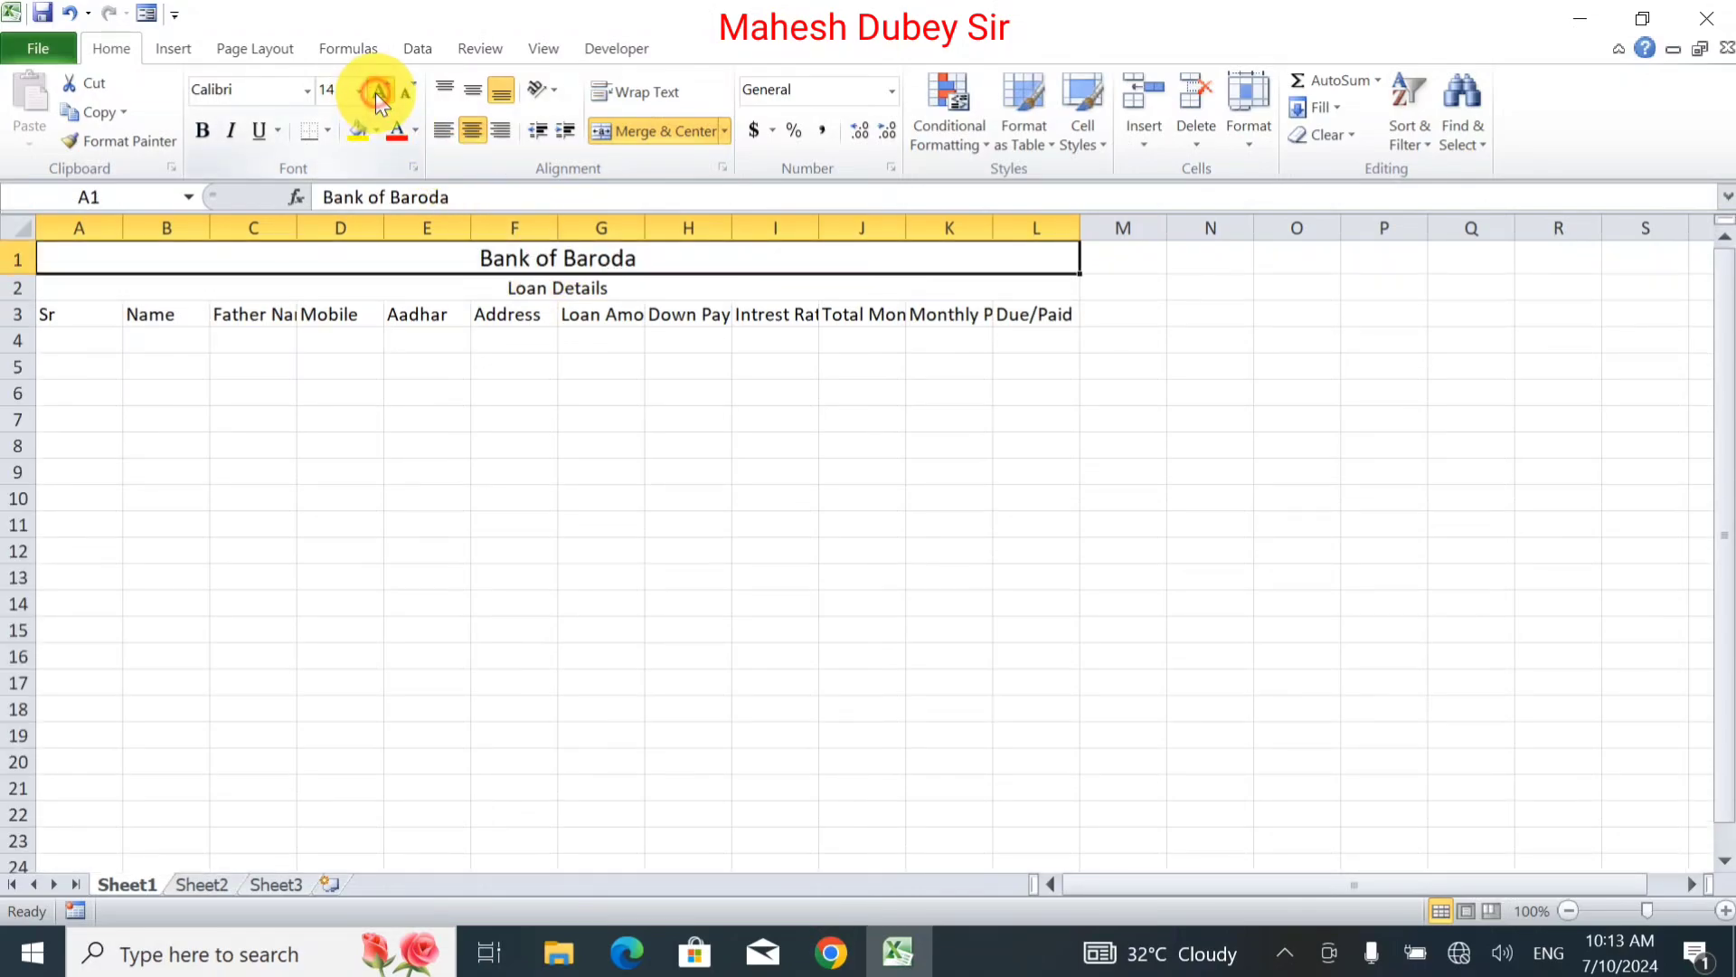
{"action": "left_click", "coordinate": [379, 91]}
{"action": "left_click", "coordinate": [379, 92]}
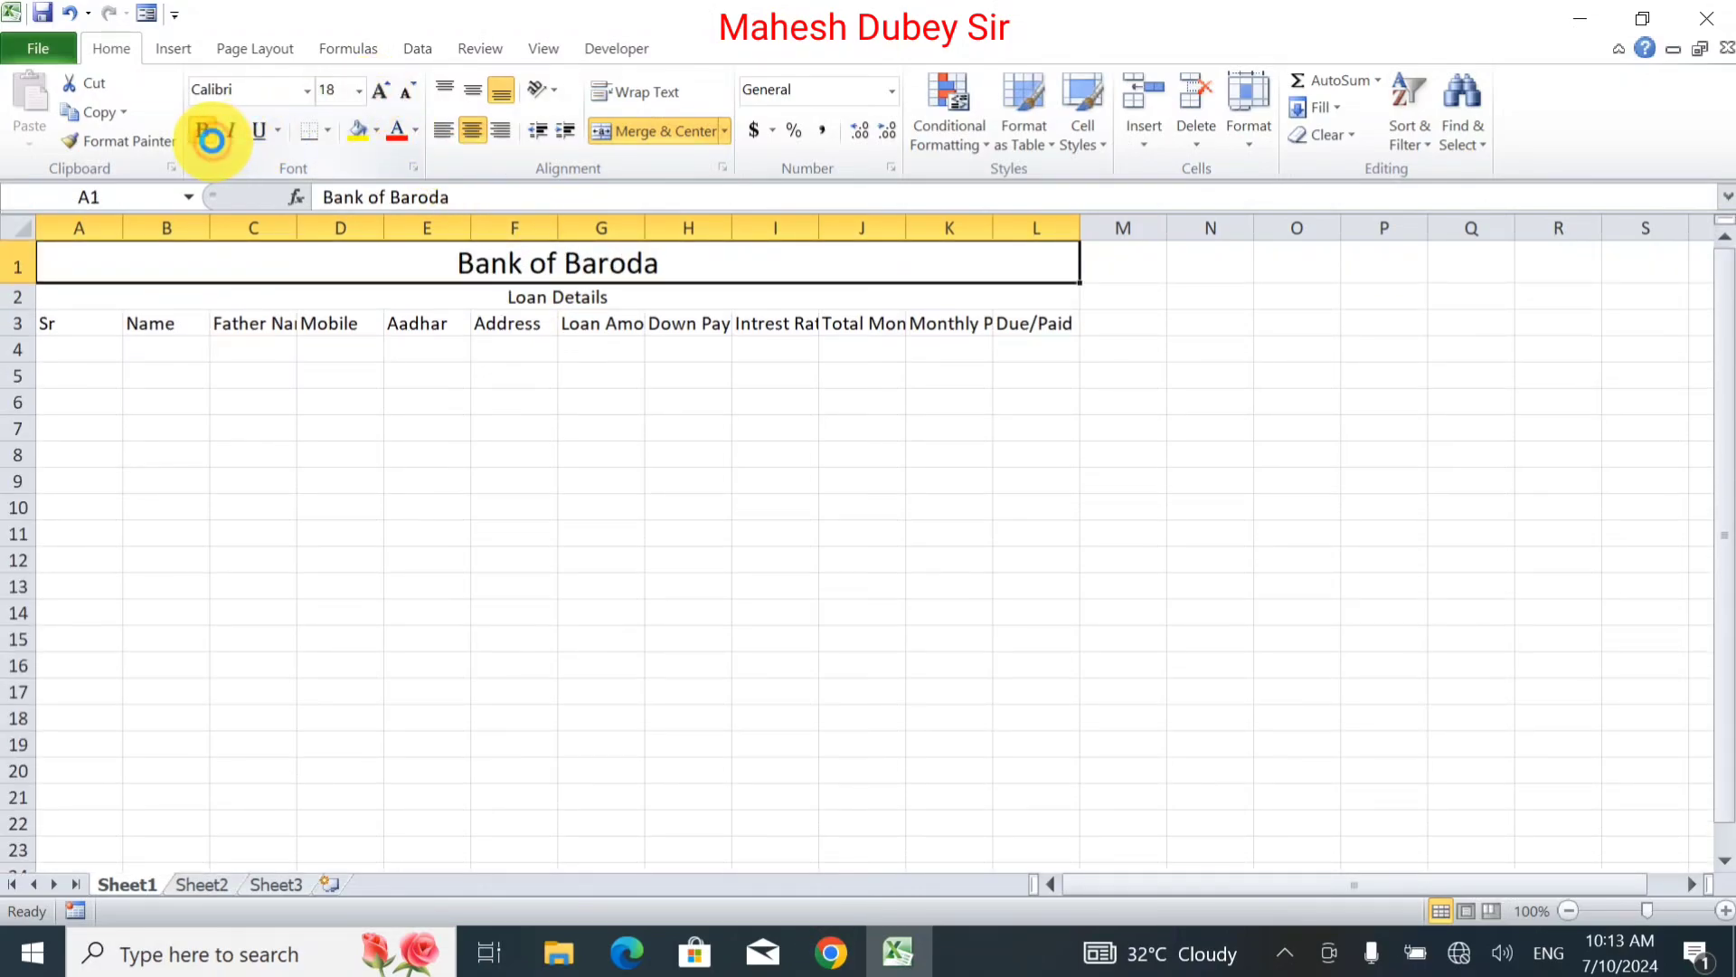
{"action": "left_click", "coordinate": [203, 130]}
Format the "Loan Details" title as bold with font size 14.
{"action": "left_click", "coordinate": [579, 296]}
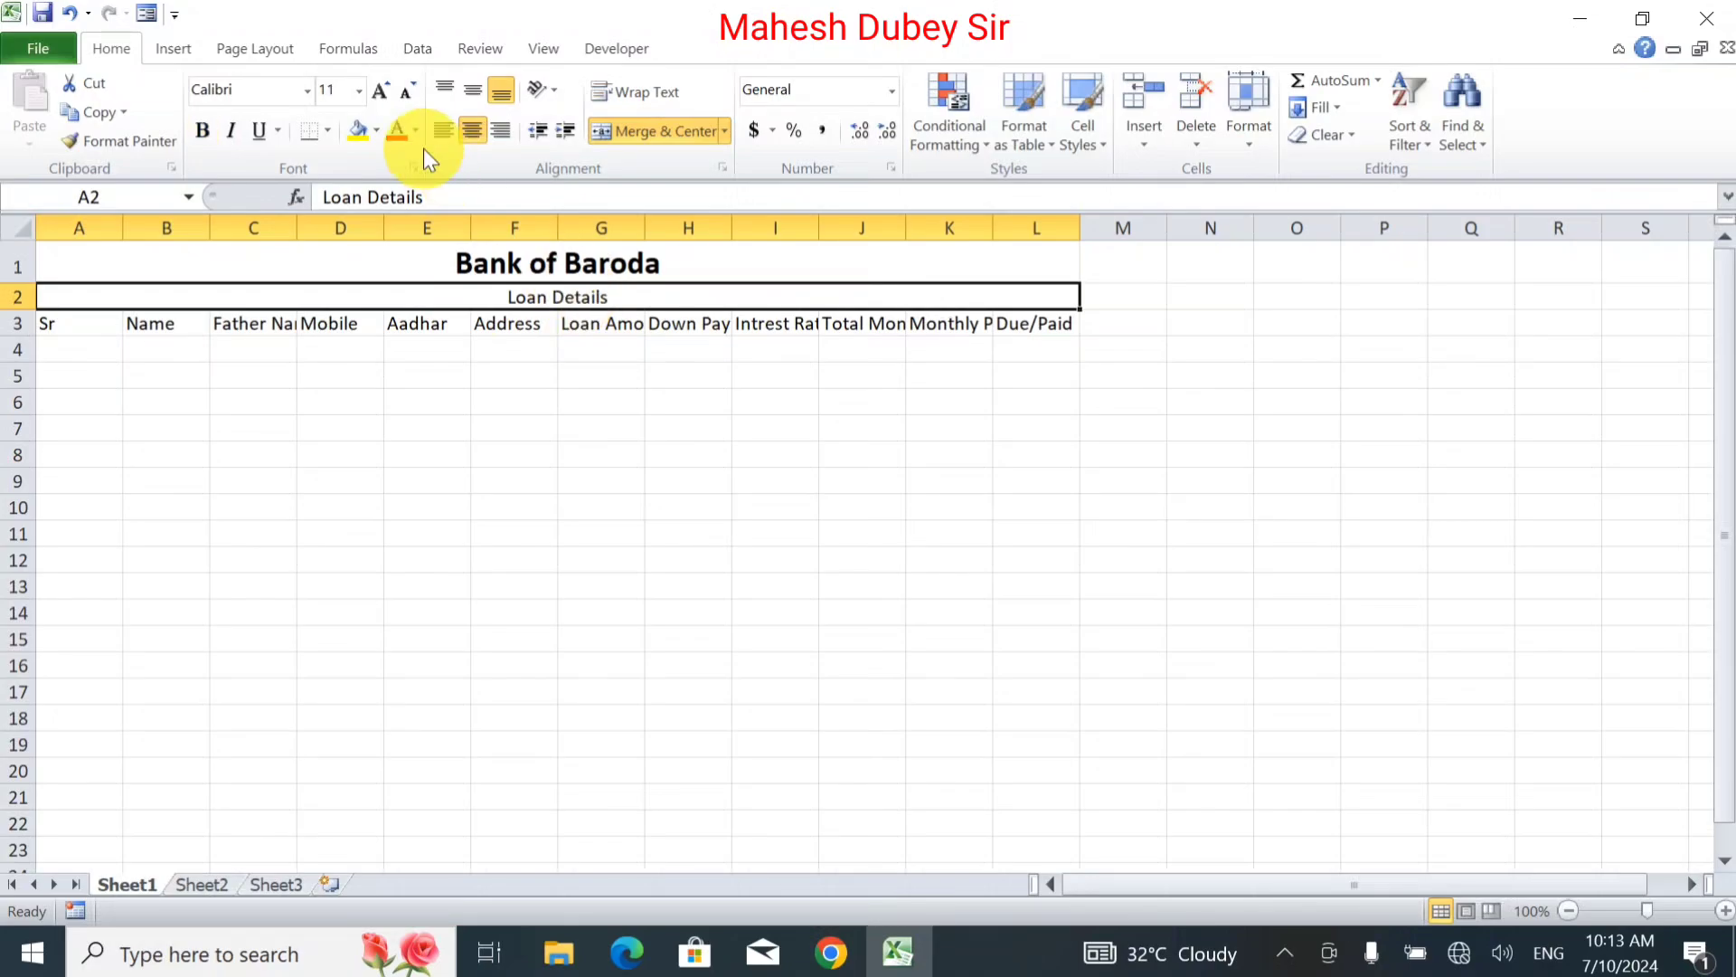
{"action": "left_click", "coordinate": [389, 101]}
{"action": "left_click", "coordinate": [389, 101]}
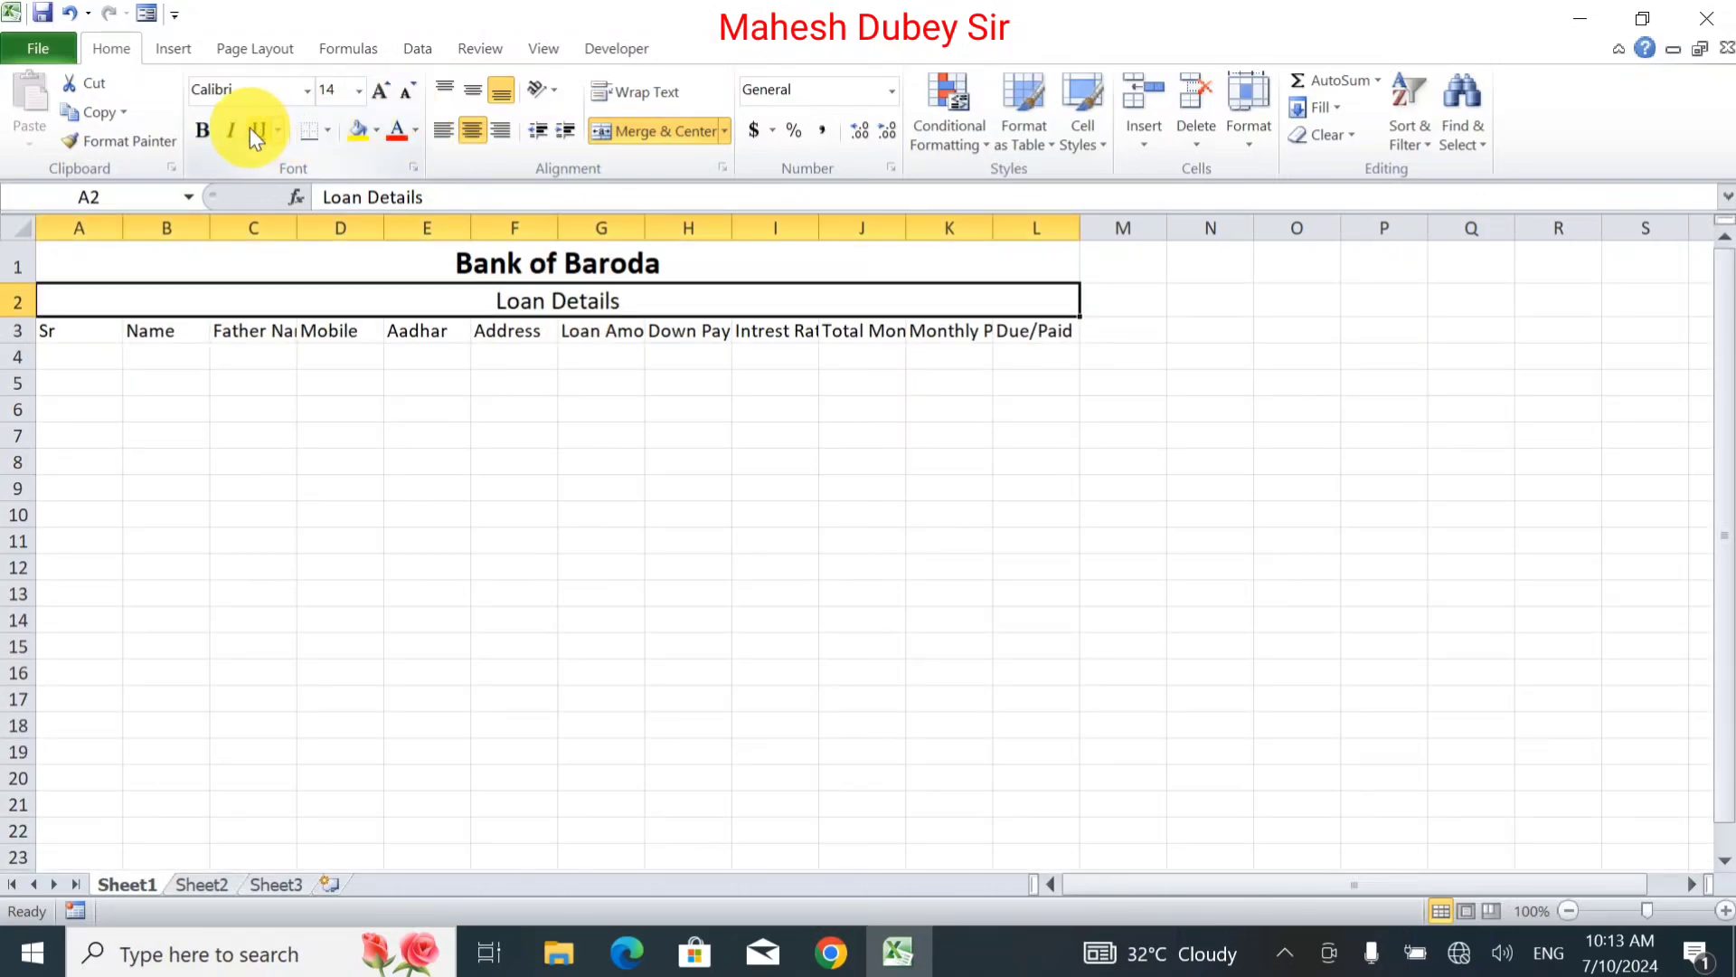
{"action": "left_click", "coordinate": [203, 131]}
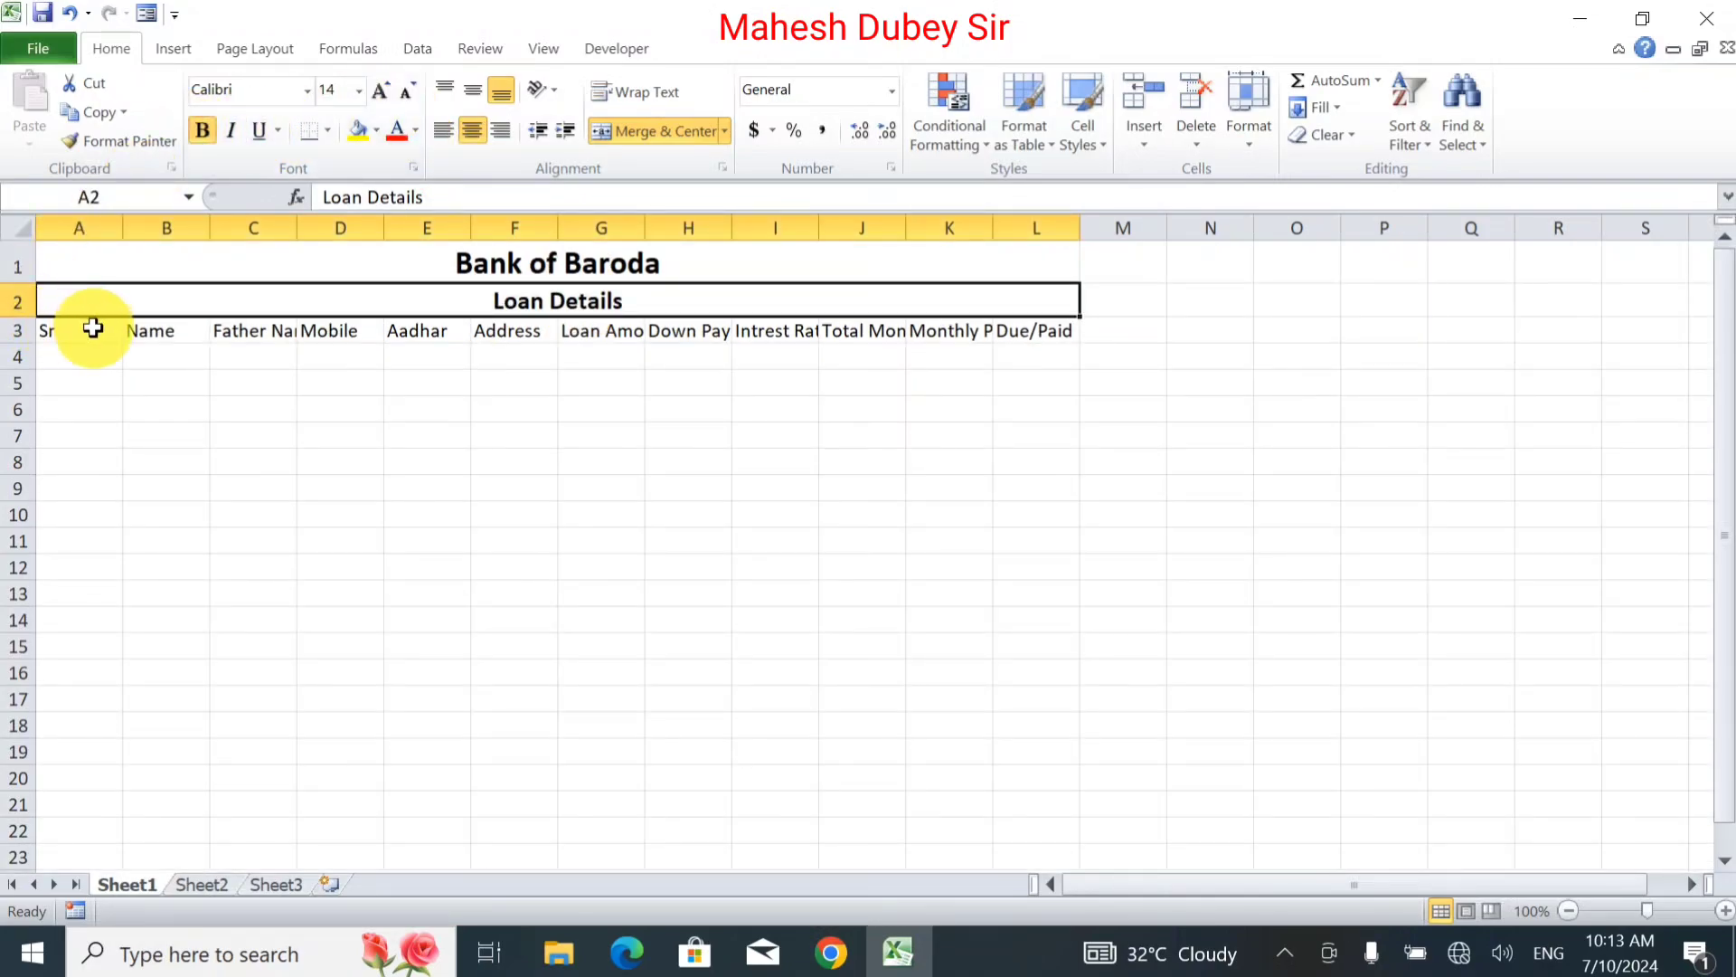
Make the header row A3:L3 bold with font size 14.
{"action": "left_click", "coordinate": [93, 328]}
{"action": "left_click_drag", "start_coordinate": [94, 329], "coordinate": [1028, 330]}
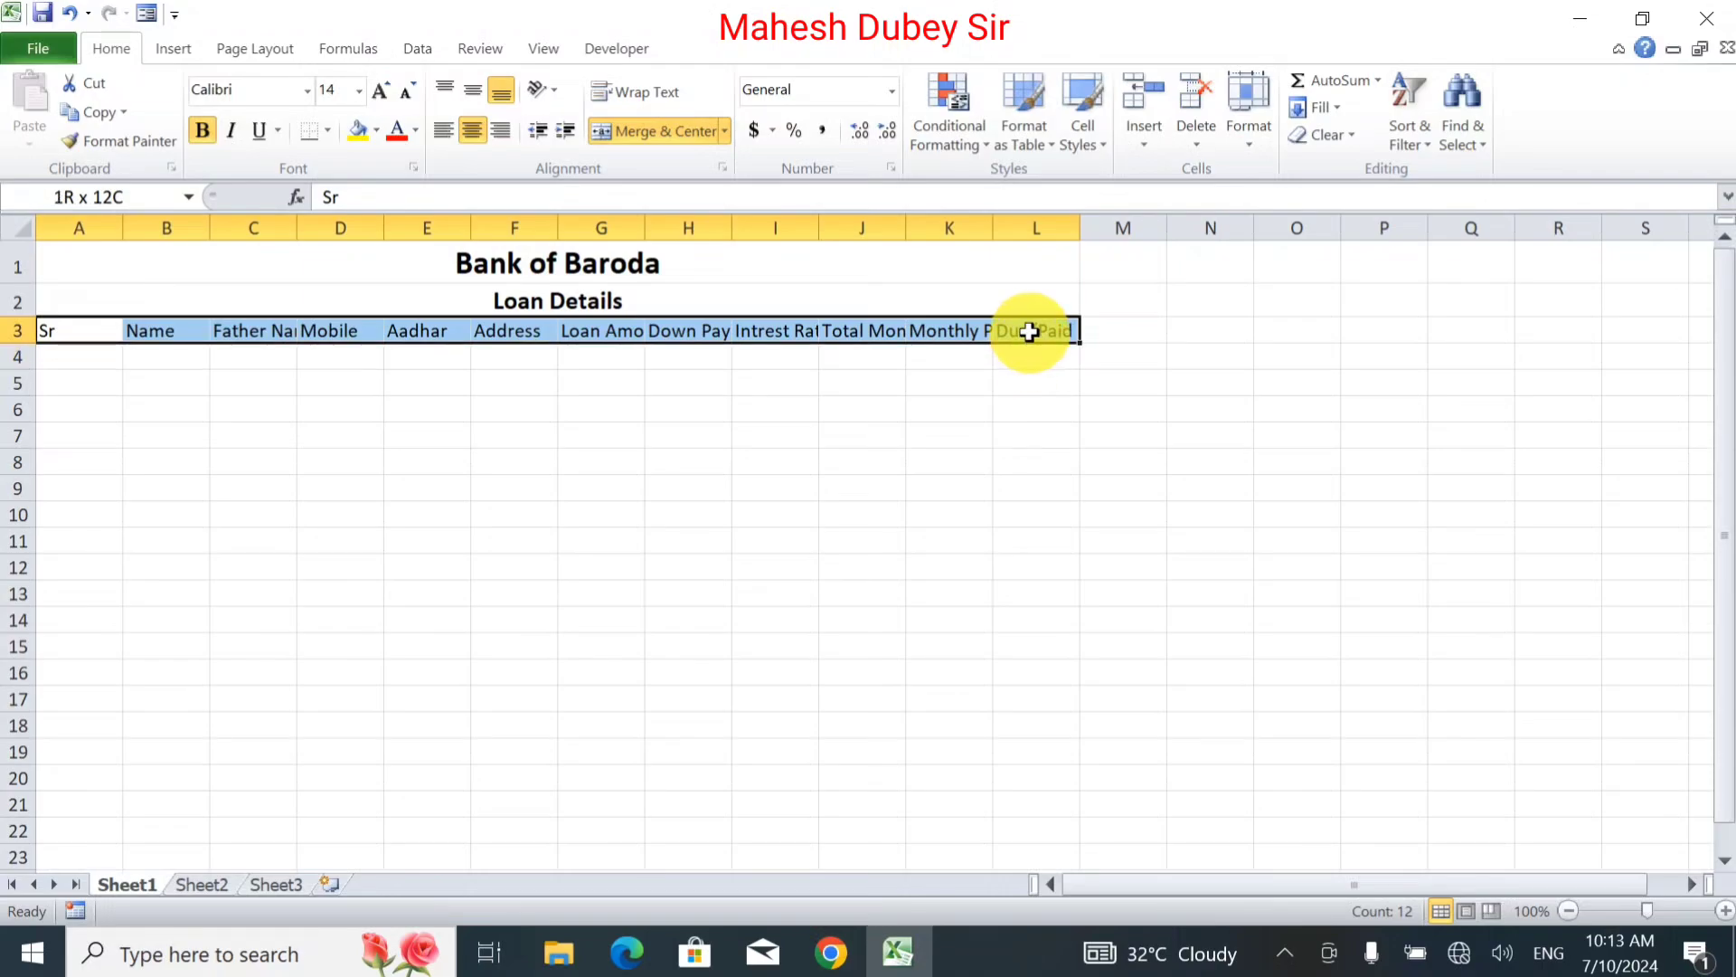
{"action": "left_click", "coordinate": [381, 90]}
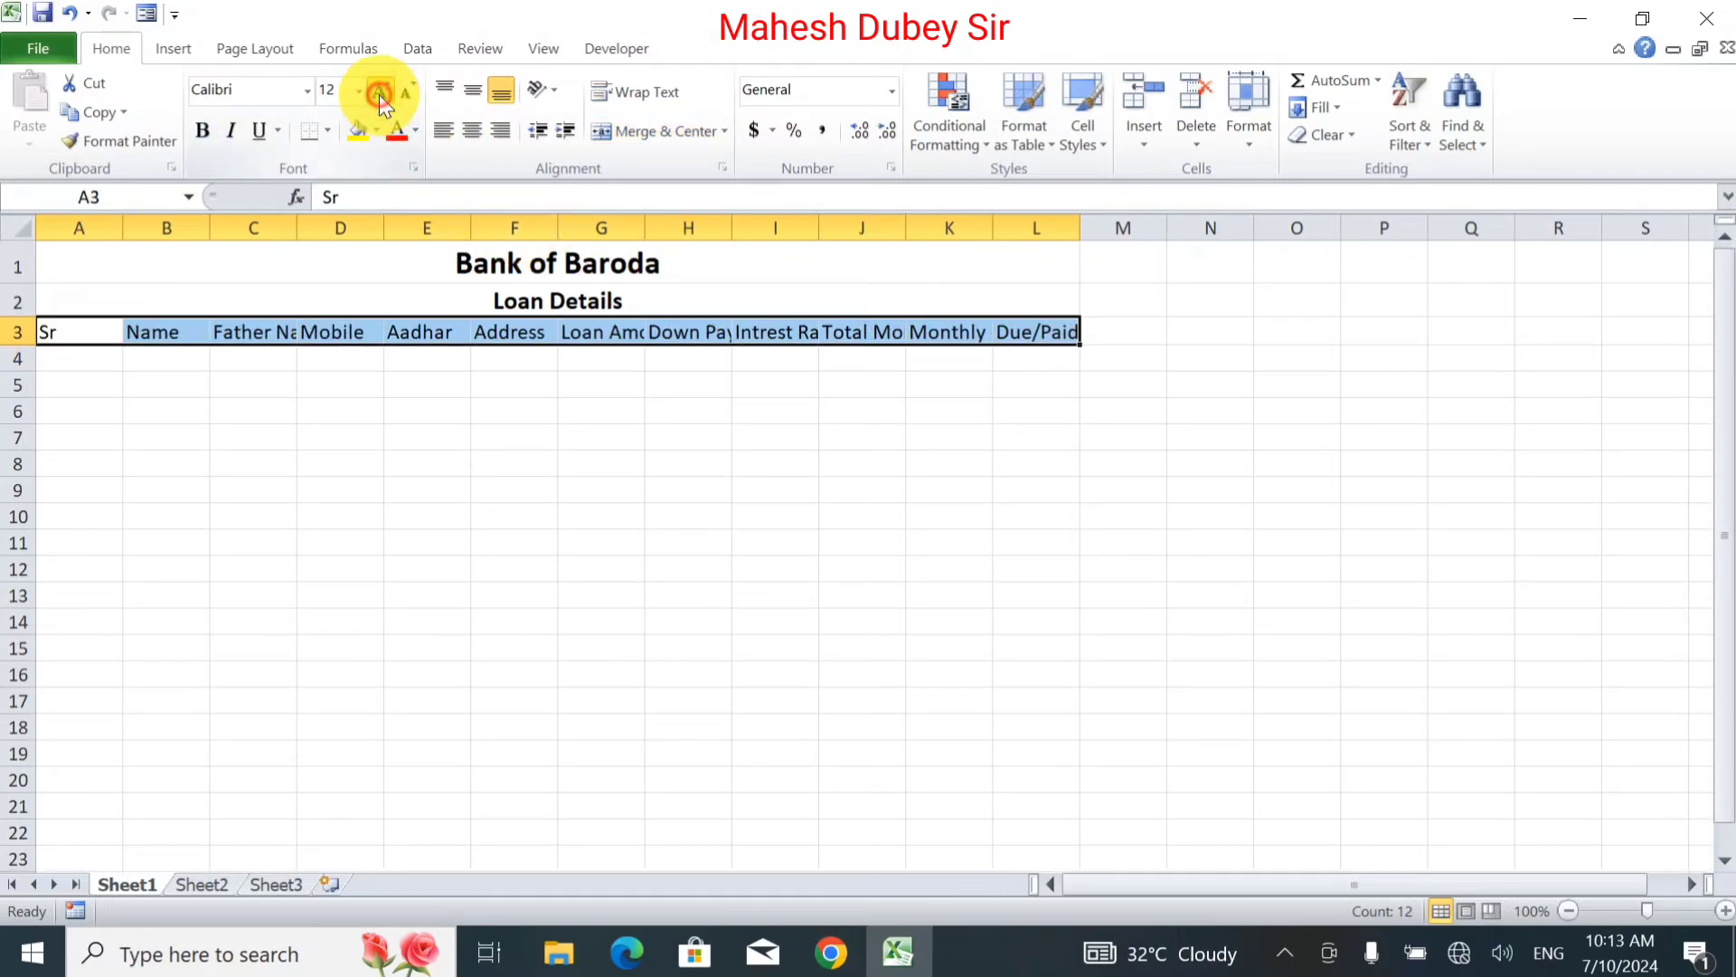
{"action": "left_click", "coordinate": [381, 90]}
{"action": "left_click", "coordinate": [202, 130]}
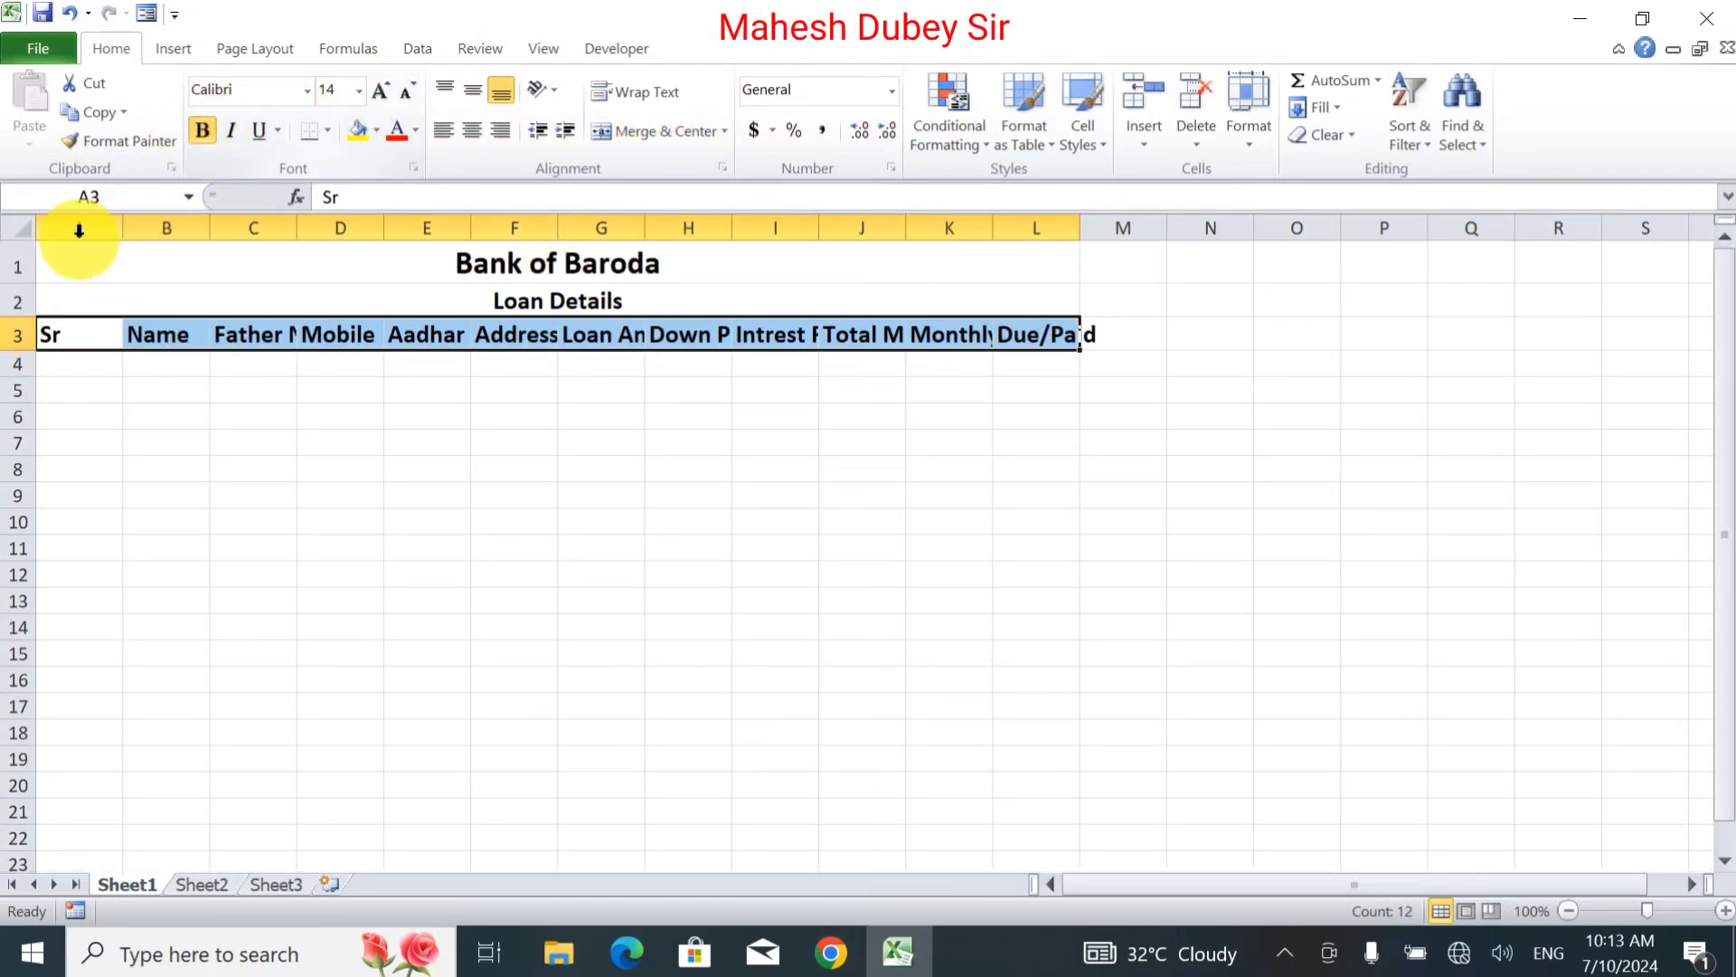
Auto-fit the widths of columns A through M and widen the Name column to about twice its fitted width.
{"action": "left_click", "coordinate": [79, 230]}
{"action": "left_click_drag", "start_coordinate": [79, 237], "coordinate": [1097, 271]}
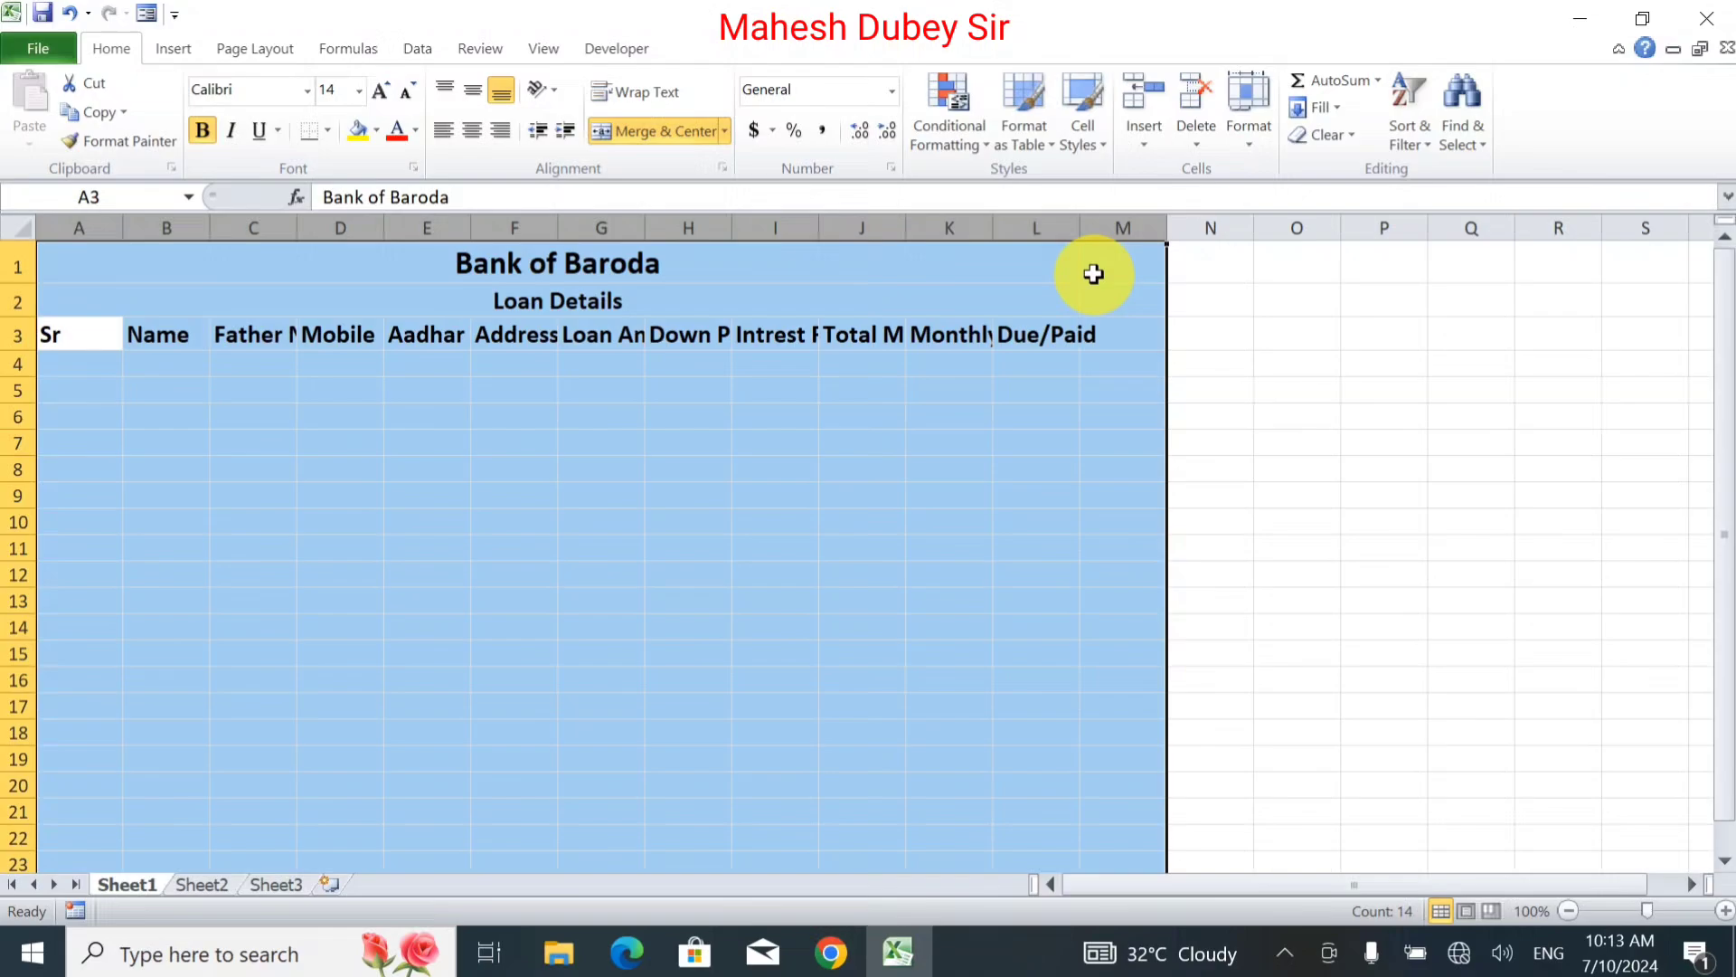
{"action": "double_click", "coordinate": [1070, 220]}
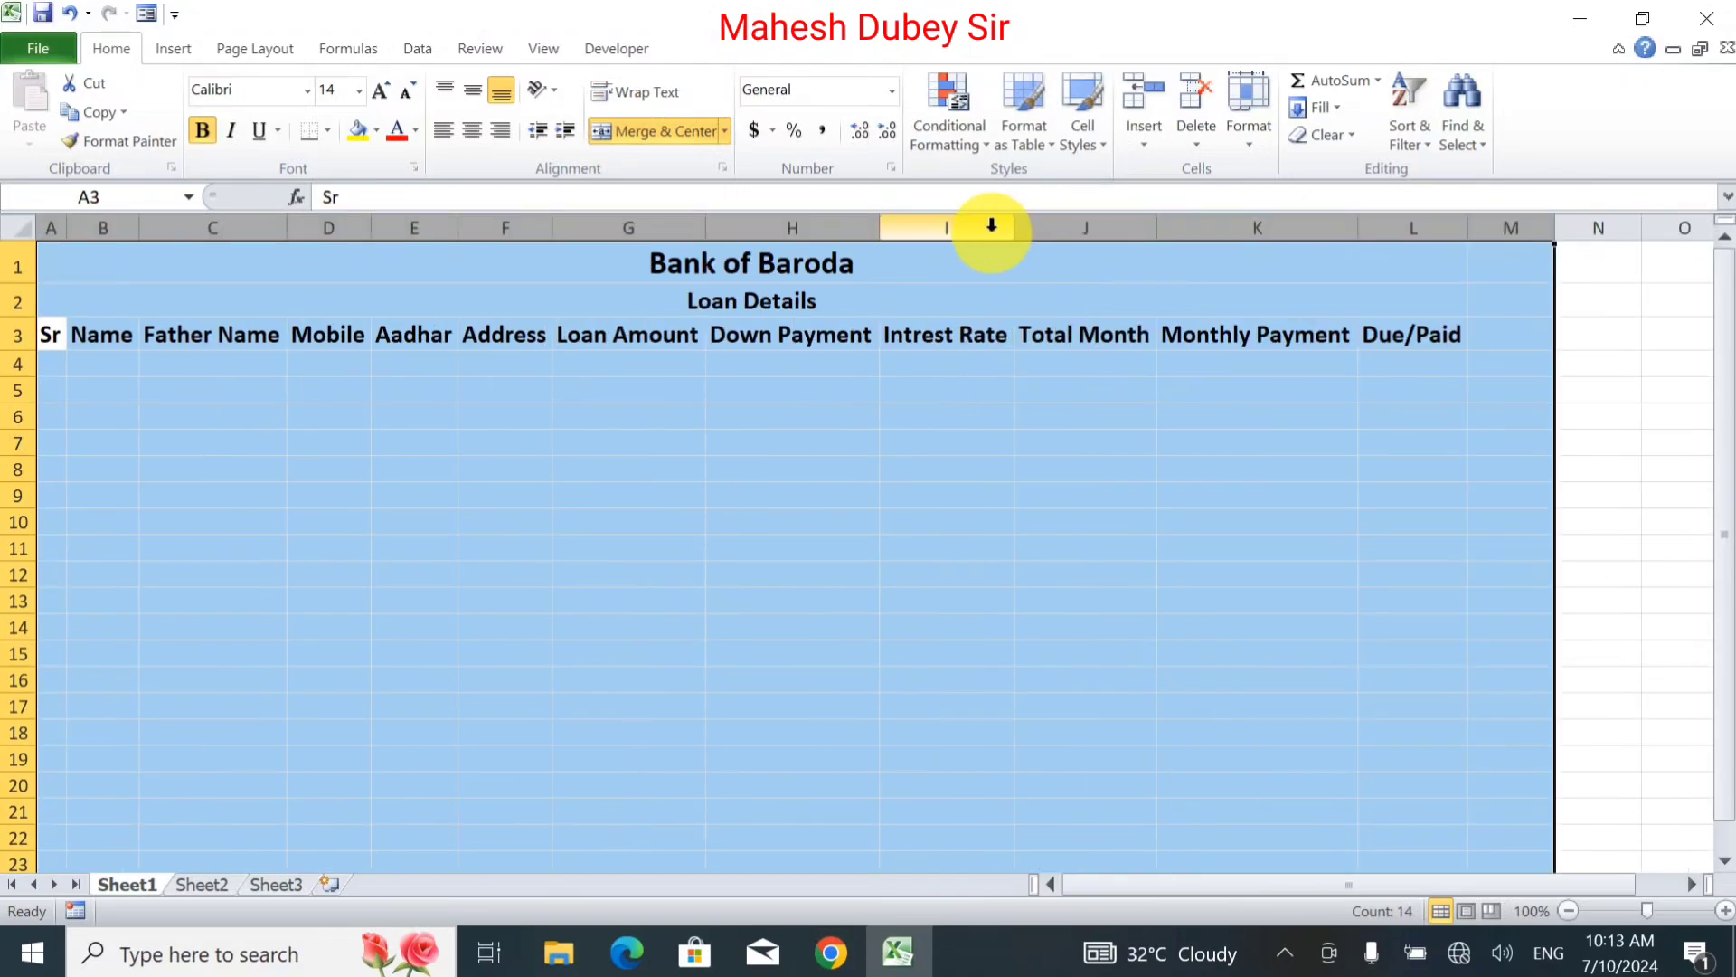
{"action": "left_click", "coordinate": [757, 454]}
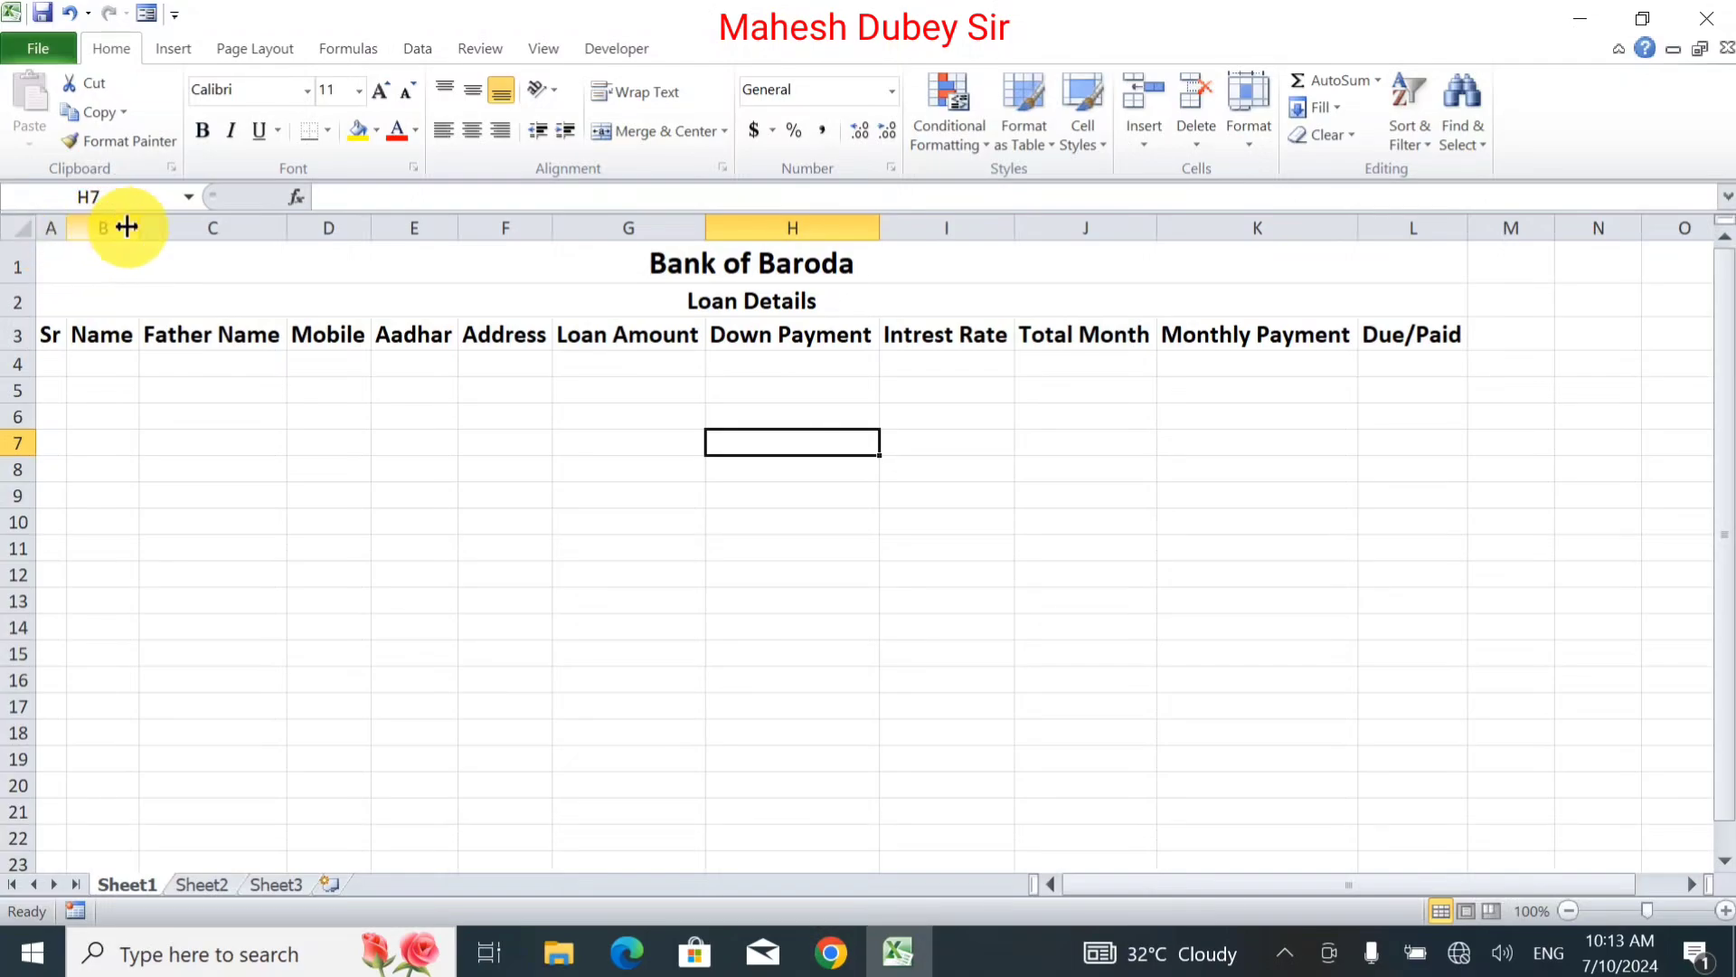
{"action": "left_click_drag", "start_coordinate": [145, 230], "coordinate": [212, 229]}
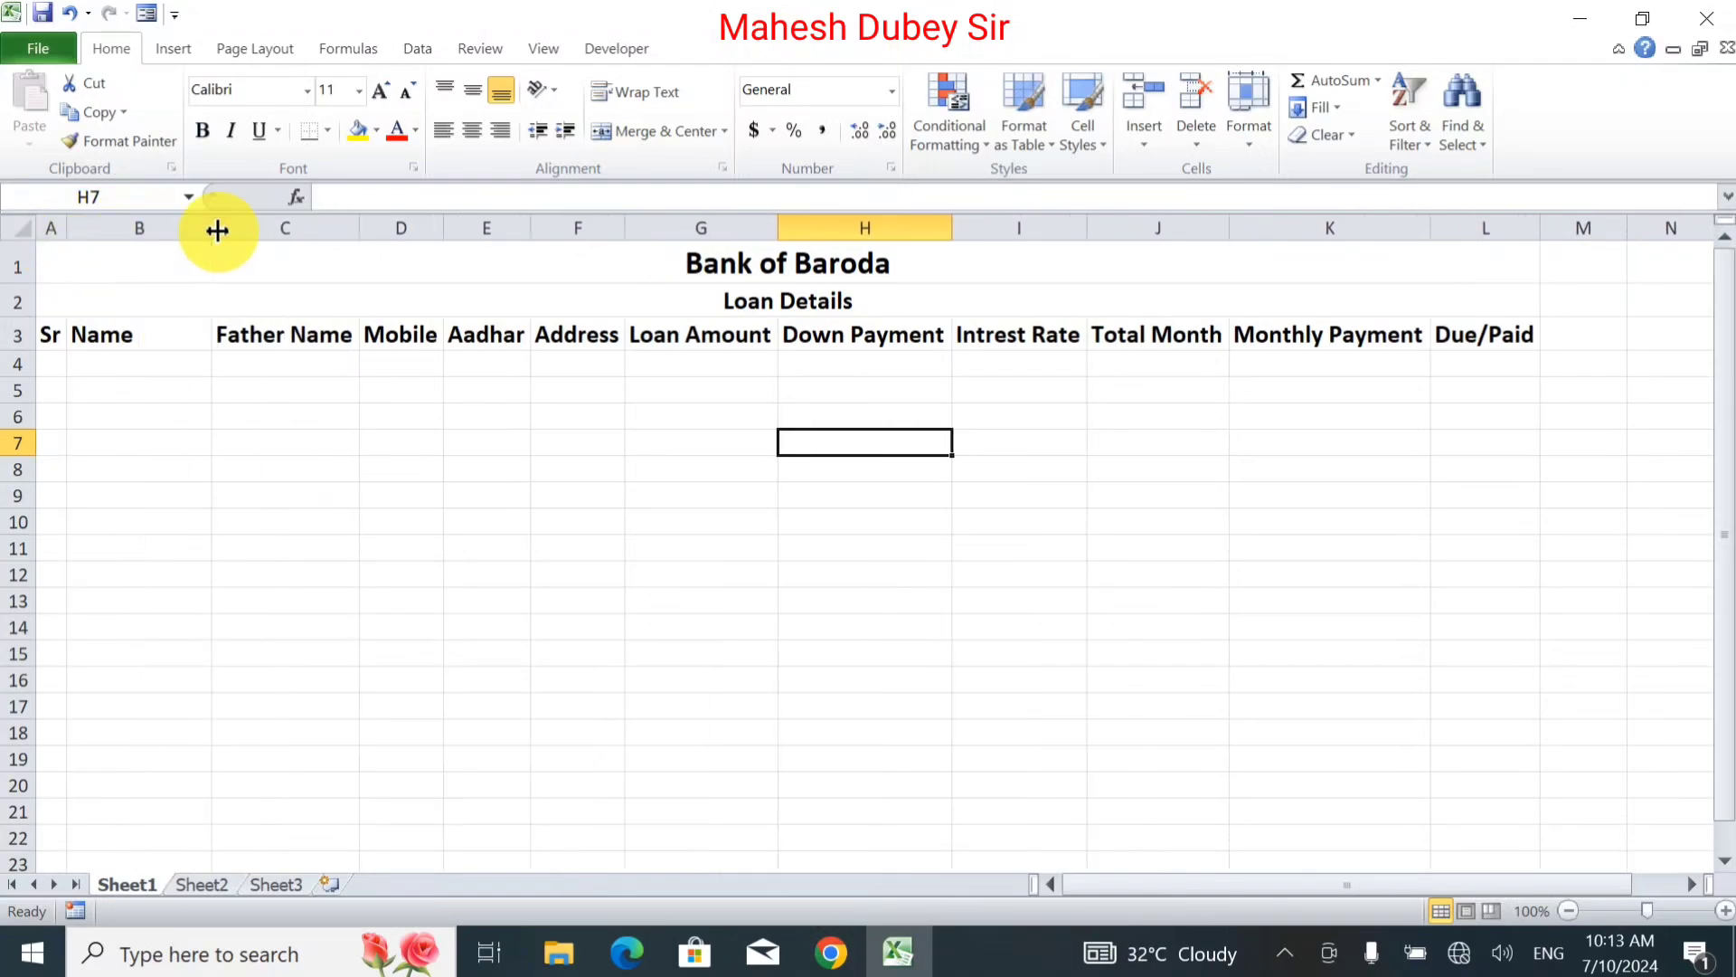
{"action": "left_click_drag", "start_coordinate": [355, 230], "coordinate": [371, 231]}
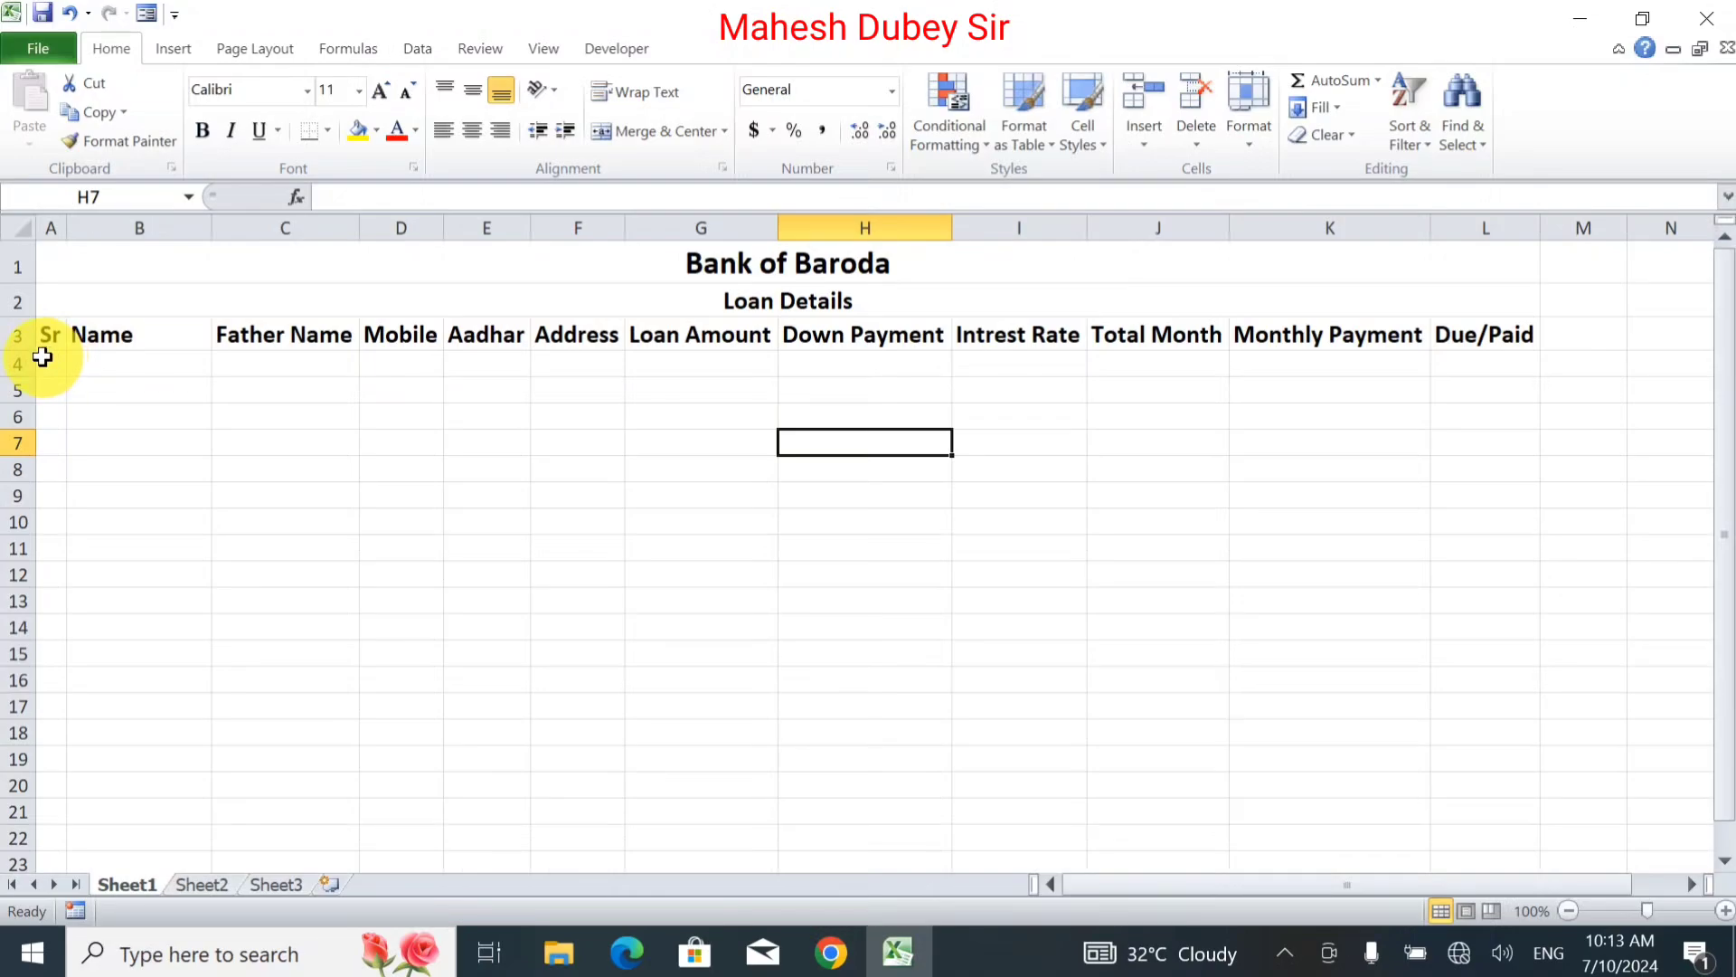
Fill serial numbers 1 to 119 down the Sr column starting at A4 and auto-fit the column.
{"action": "left_click", "coordinate": [43, 359]}
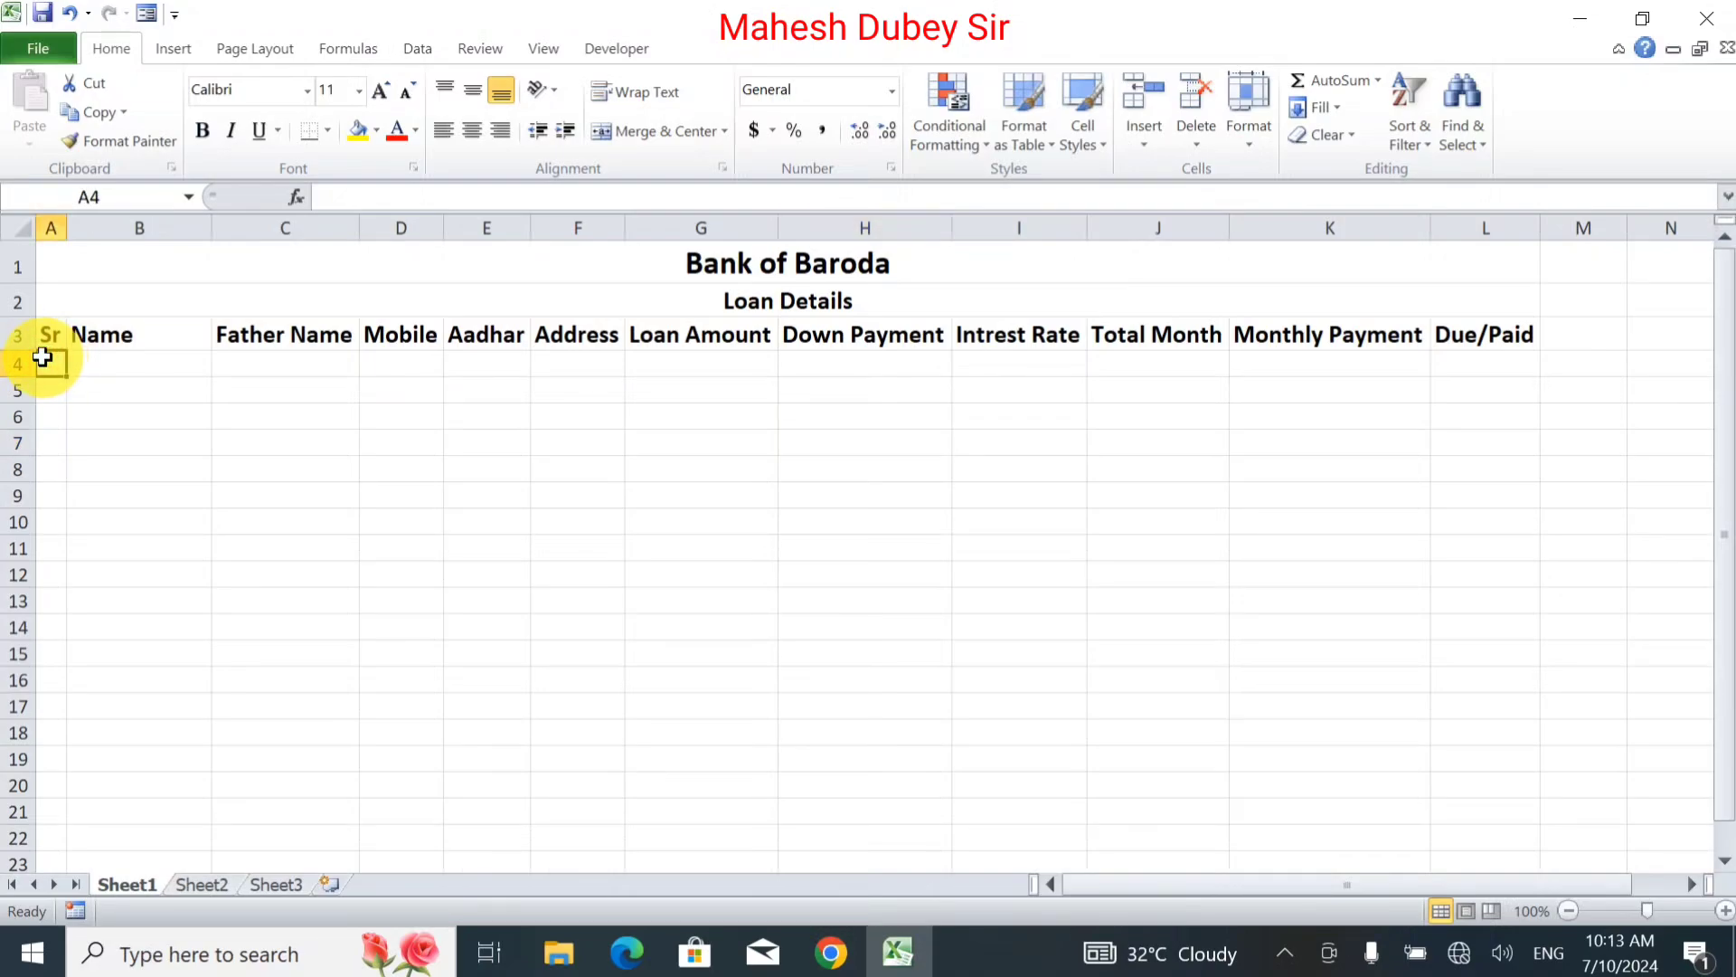
{"action": "type", "text": "1"}
{"action": "key", "text": "Return"}
{"action": "type", "text": "2"}
{"action": "key", "text": "Return"}
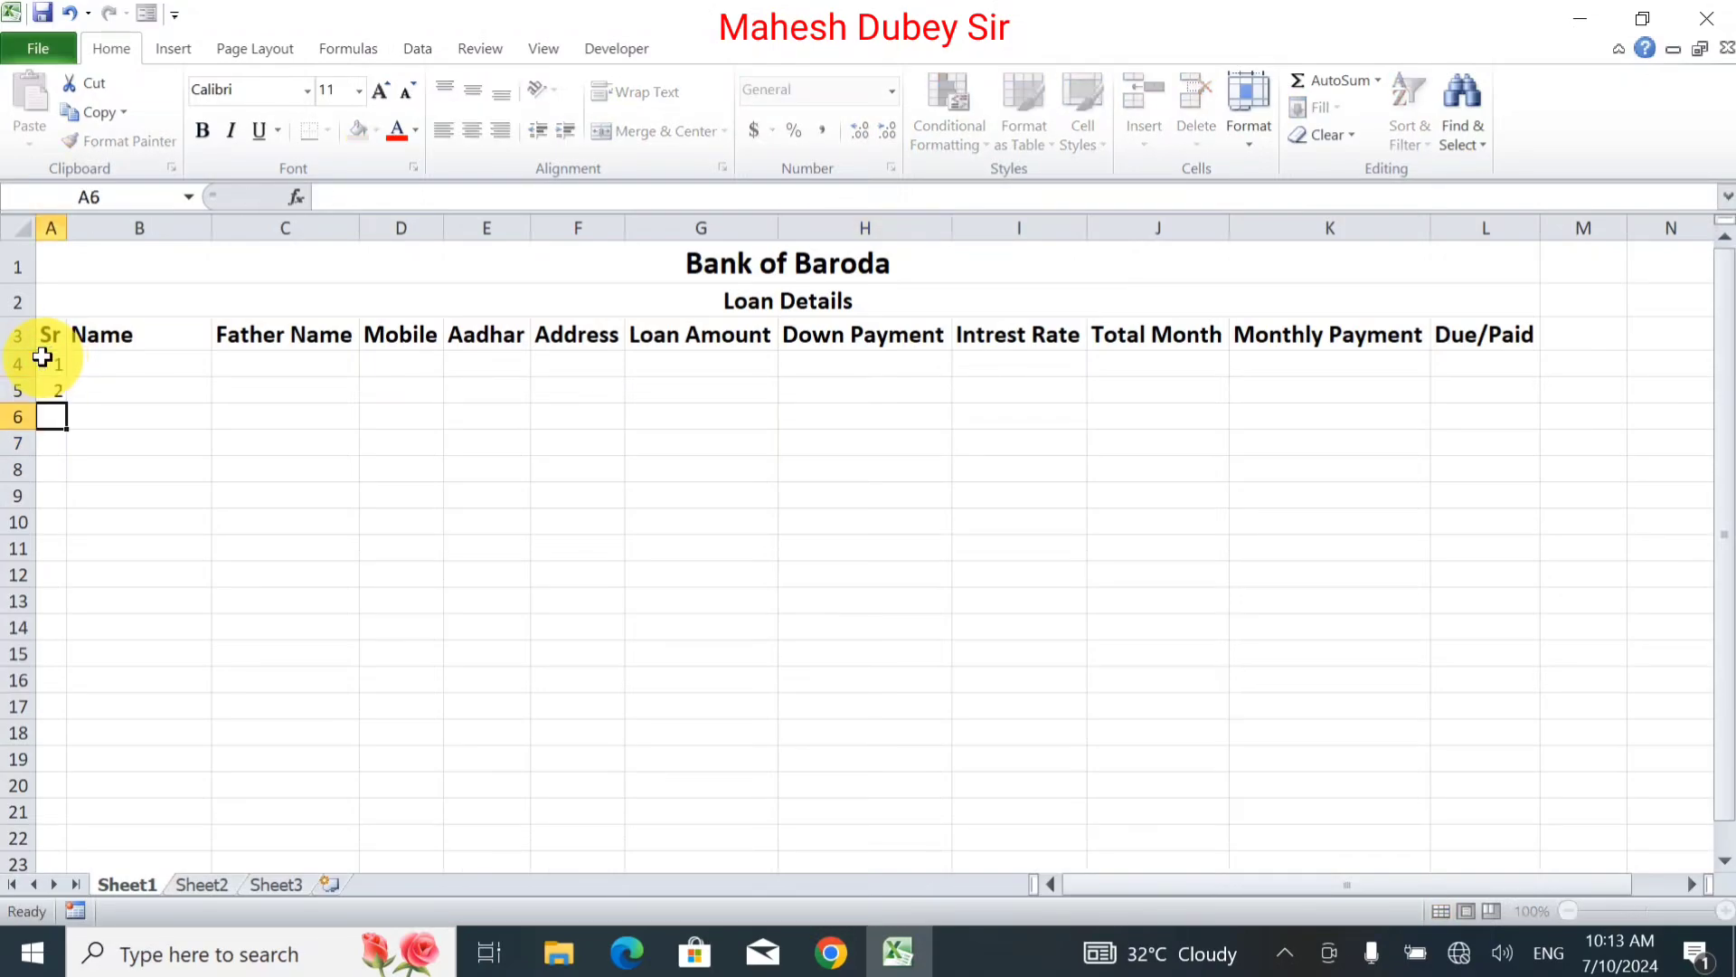
{"action": "left_click_drag", "start_coordinate": [42, 357], "coordinate": [89, 832]}
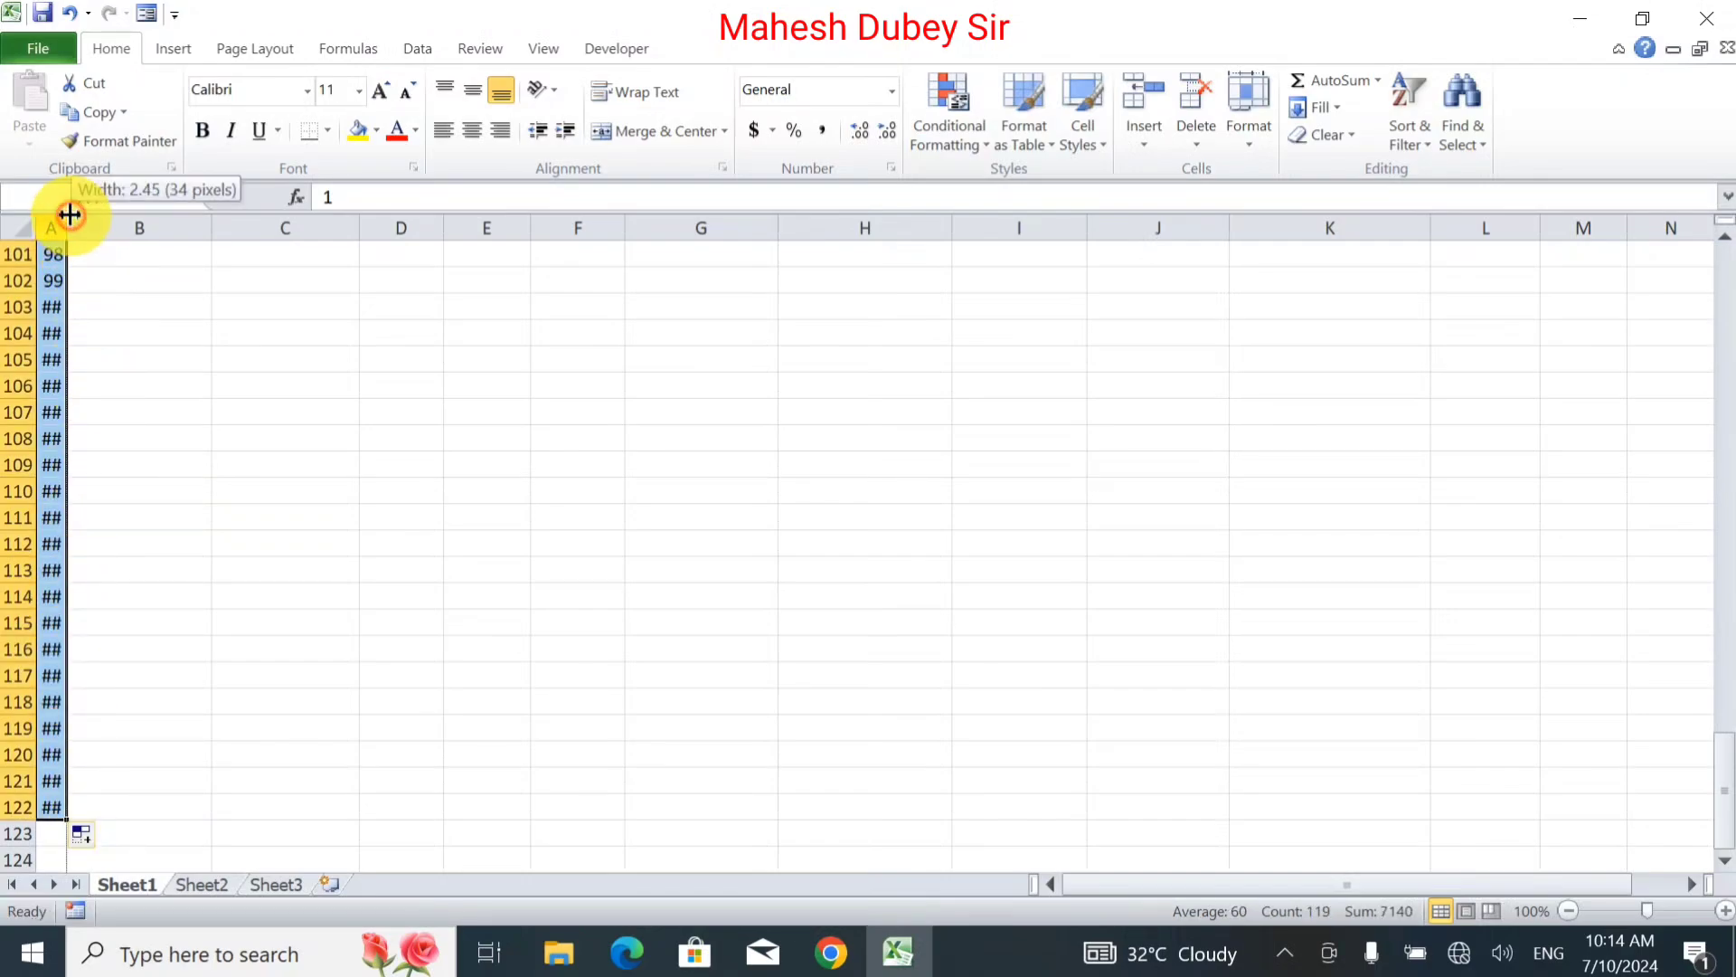
{"action": "double_click", "coordinate": [68, 214]}
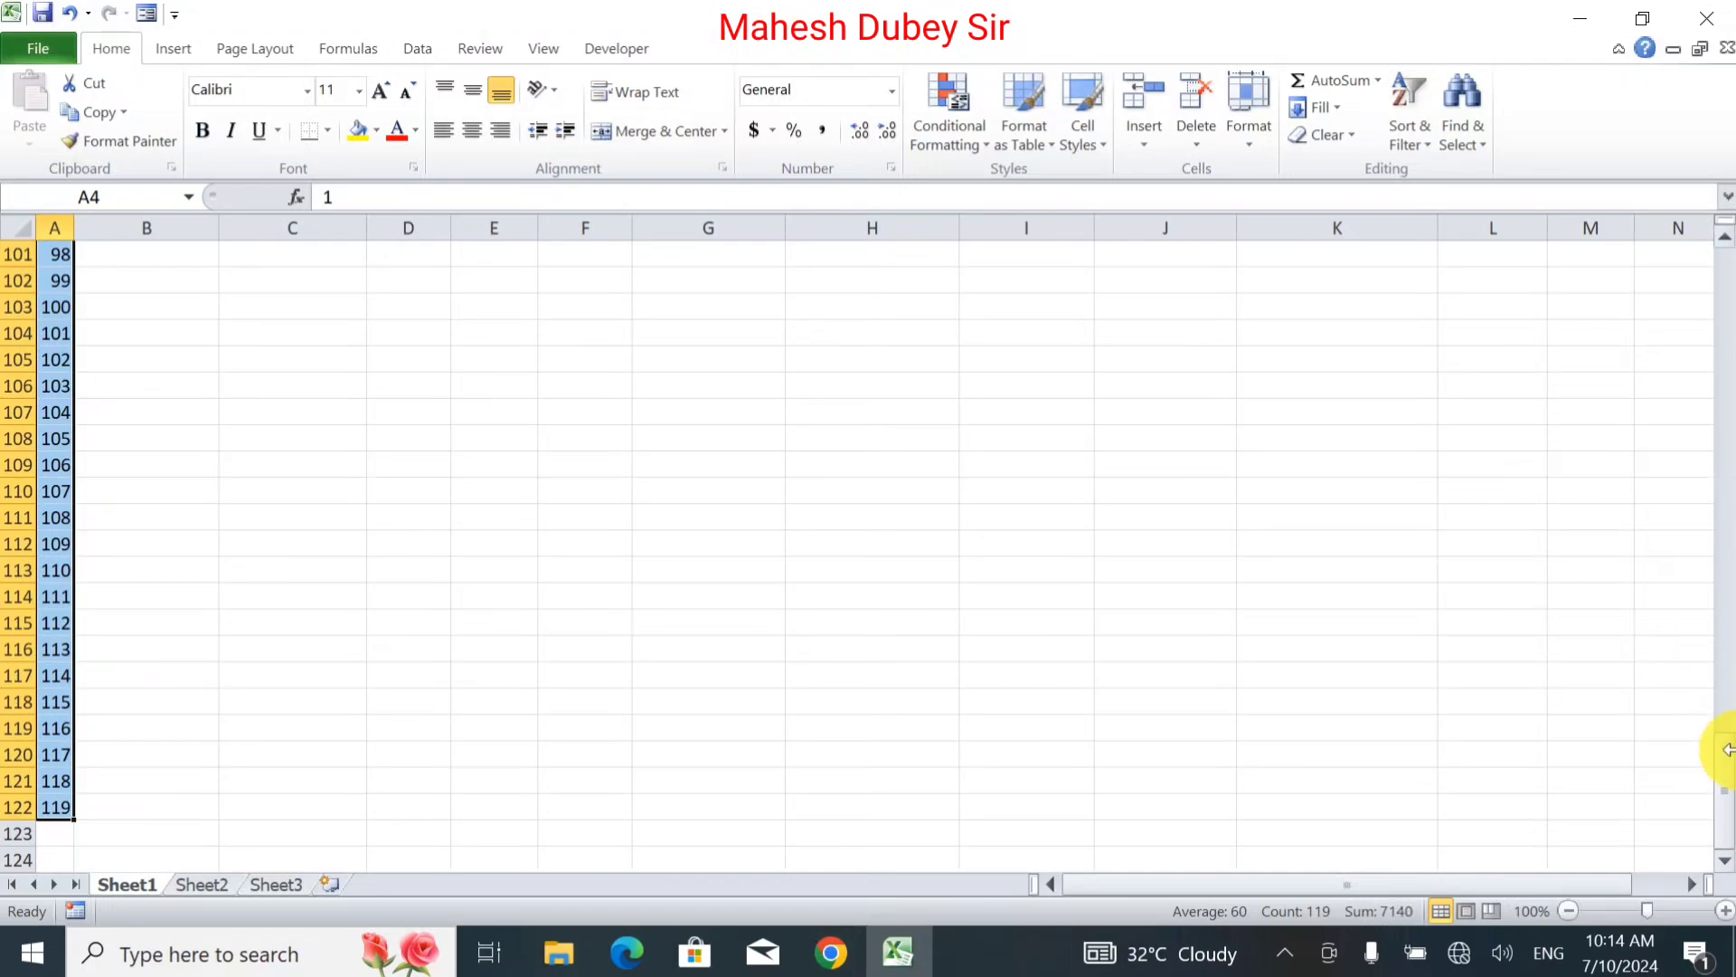
Clear all the filled serial numbers from the Sr column.
{"action": "left_click_drag", "start_coordinate": [1721, 783], "coordinate": [1709, 681]}
{"action": "left_click_drag", "start_coordinate": [1687, 618], "coordinate": [1628, 787]}
{"action": "key", "text": "Delete"}
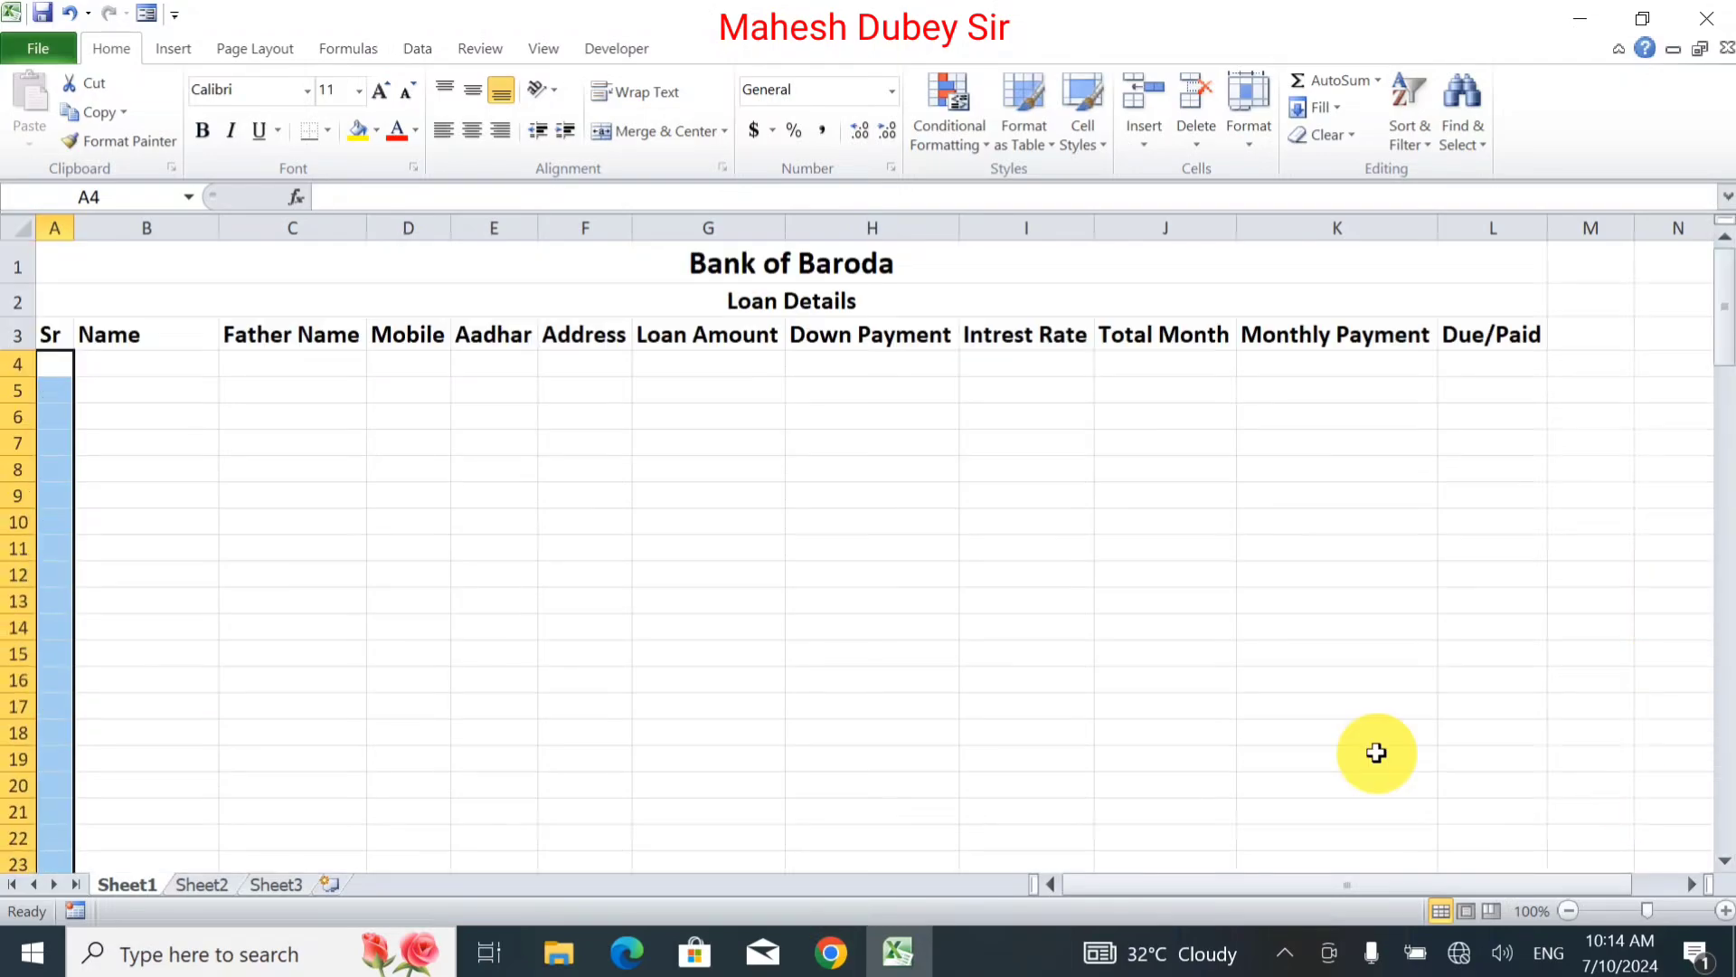
Enter 1 and 2 in A4 and A5 and extend the serial number series to 19 in A22.
{"action": "left_click", "coordinate": [47, 364]}
{"action": "type", "text": "1"}
{"action": "key", "text": "Return"}
{"action": "type", "text": "2"}
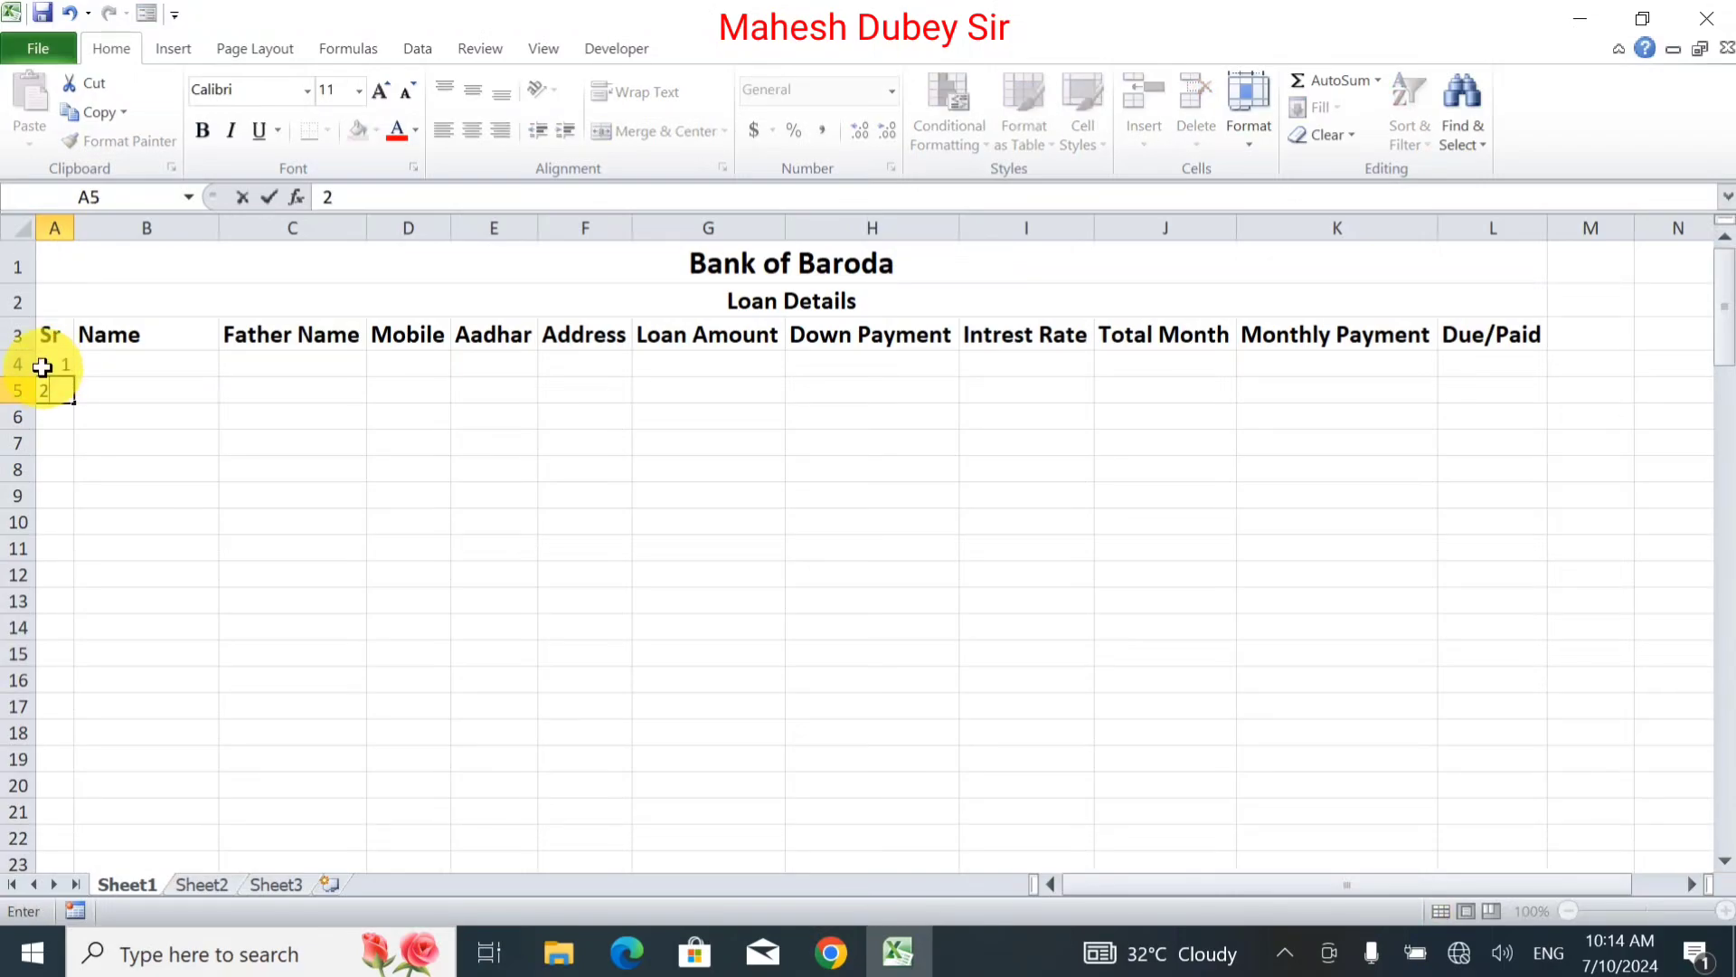
{"action": "left_click_drag", "start_coordinate": [43, 367], "coordinate": [59, 847]}
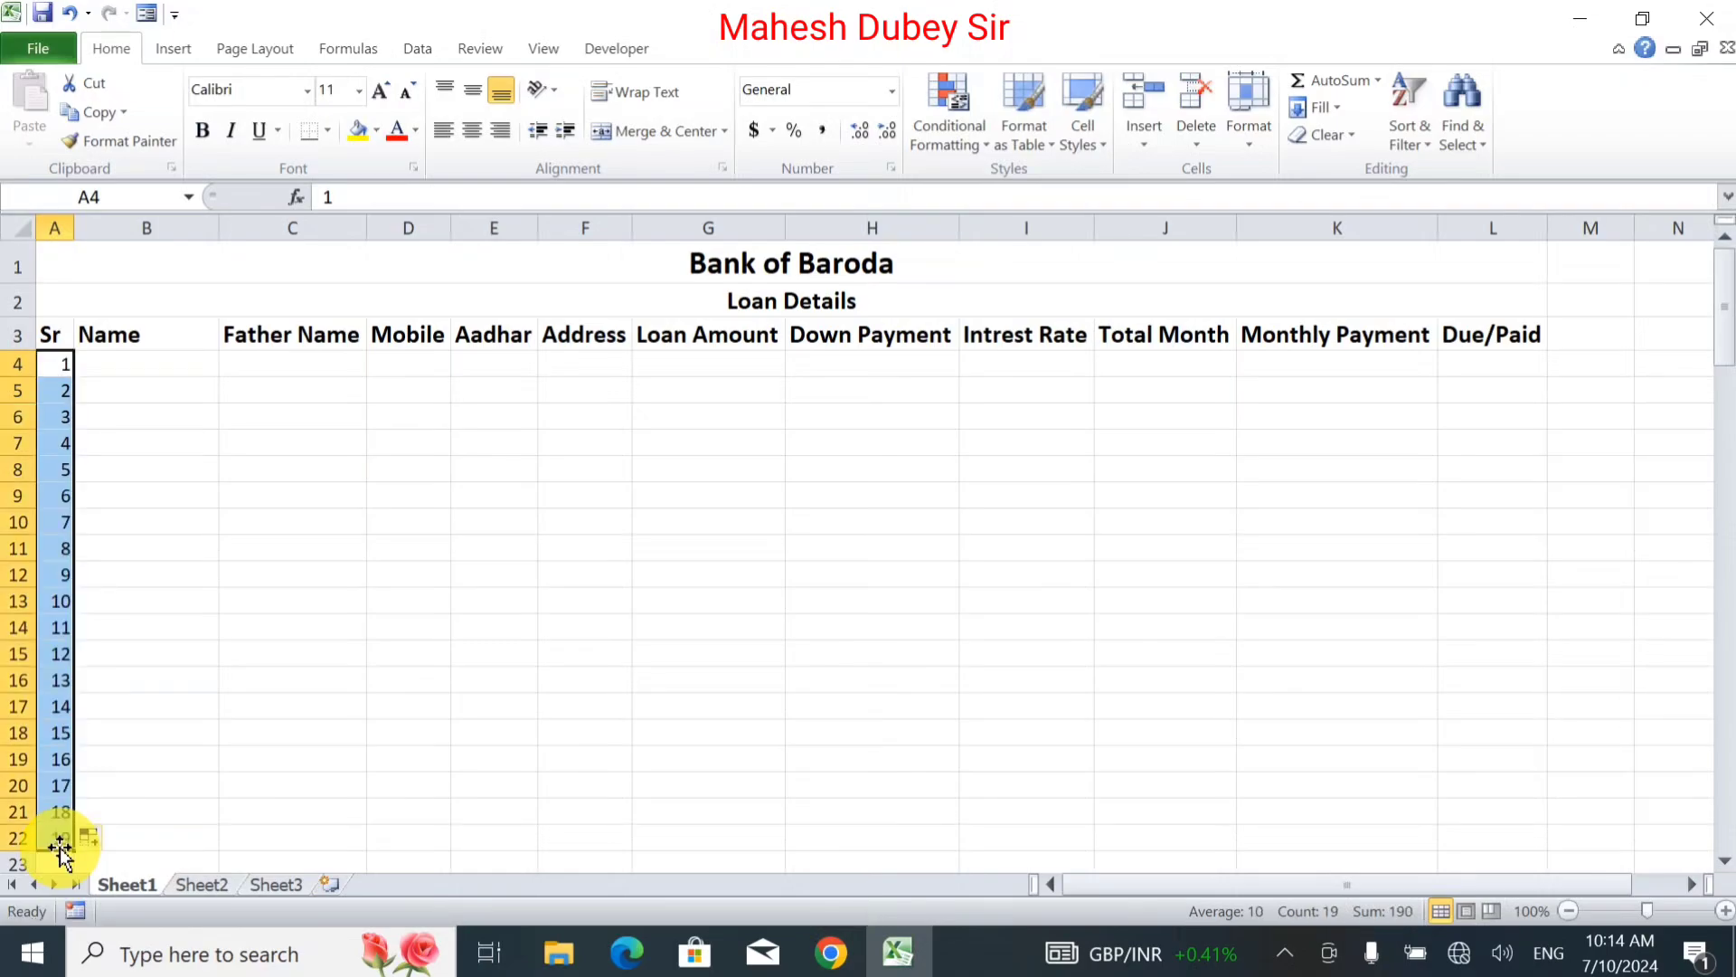
Enter the first borrower's name in B4 and the father's name in C4.
{"action": "left_click", "coordinate": [165, 363]}
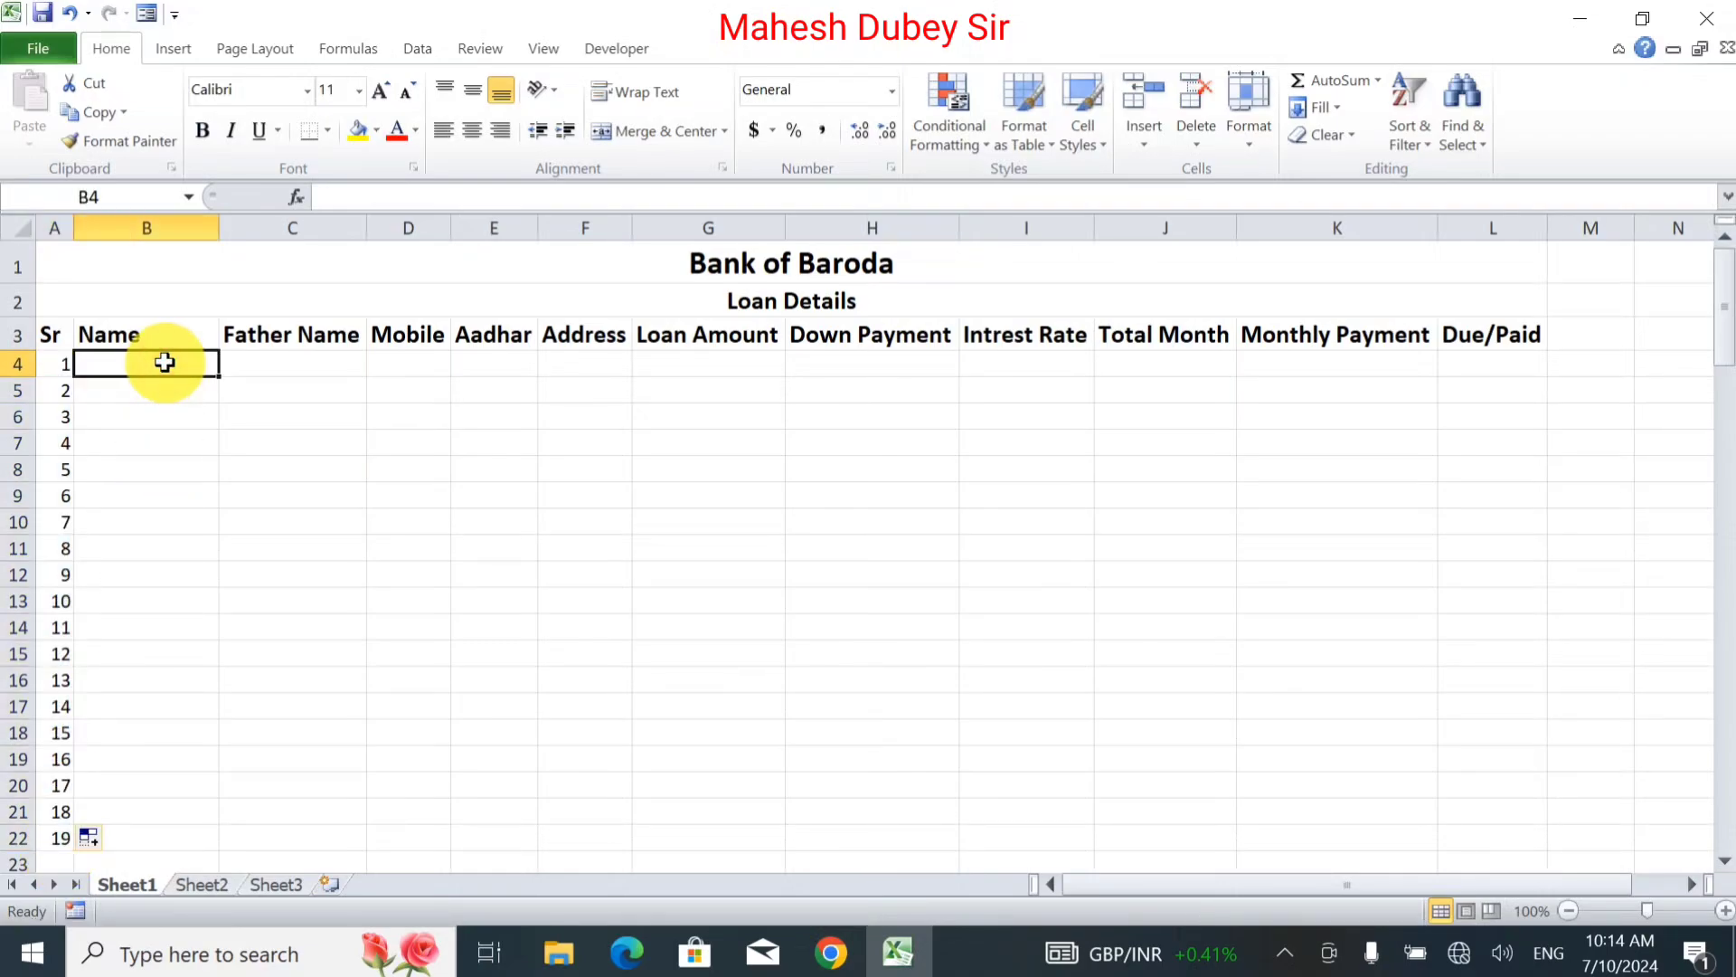
{"action": "type", "text": "Mohit"}
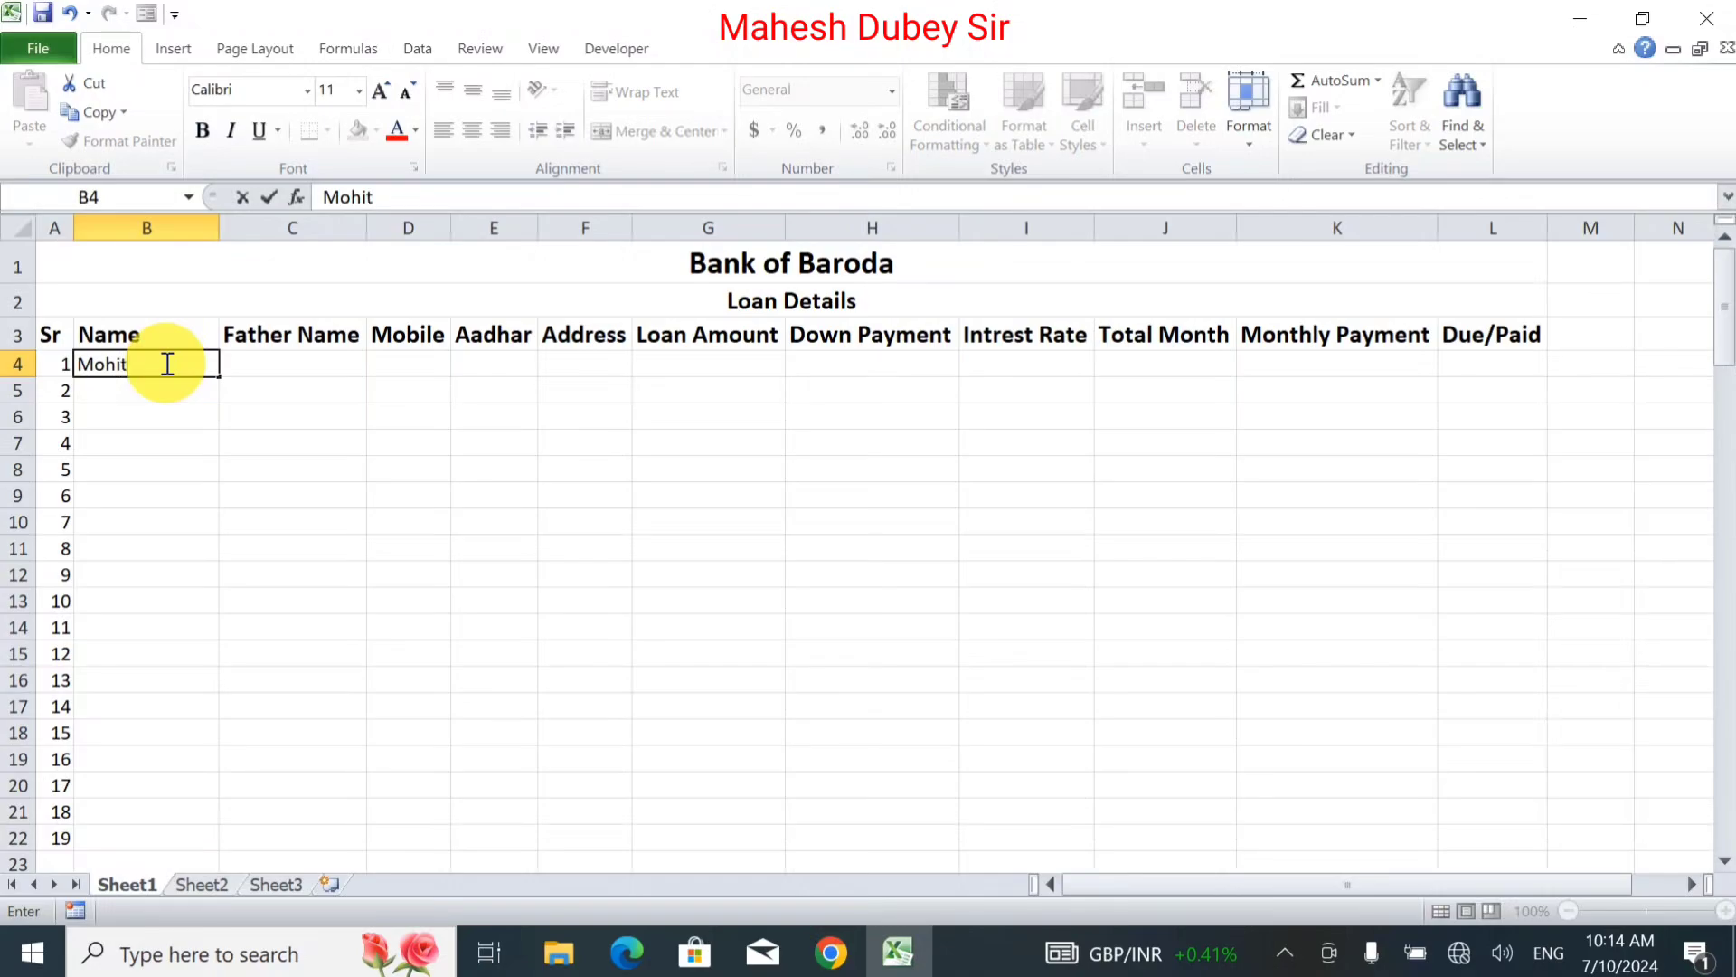
{"action": "key", "text": "Tab"}
{"action": "type", "text": "M"}
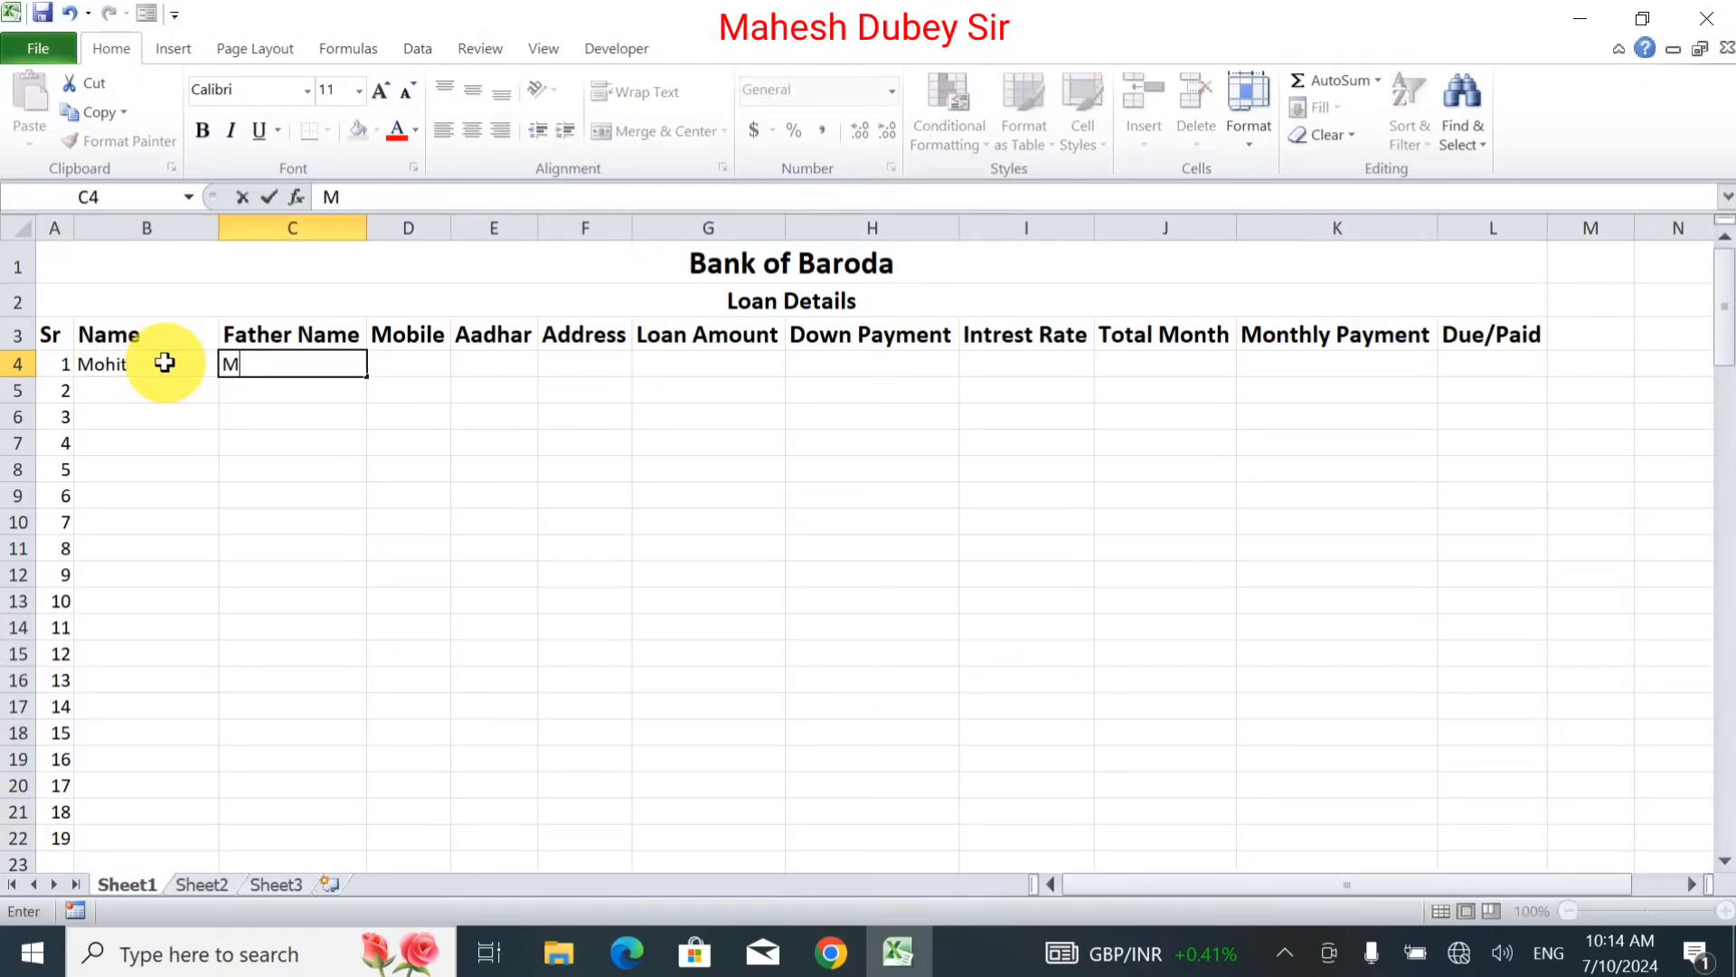
{"action": "type", "text": "anoj"}
{"action": "key", "text": "Tab"}
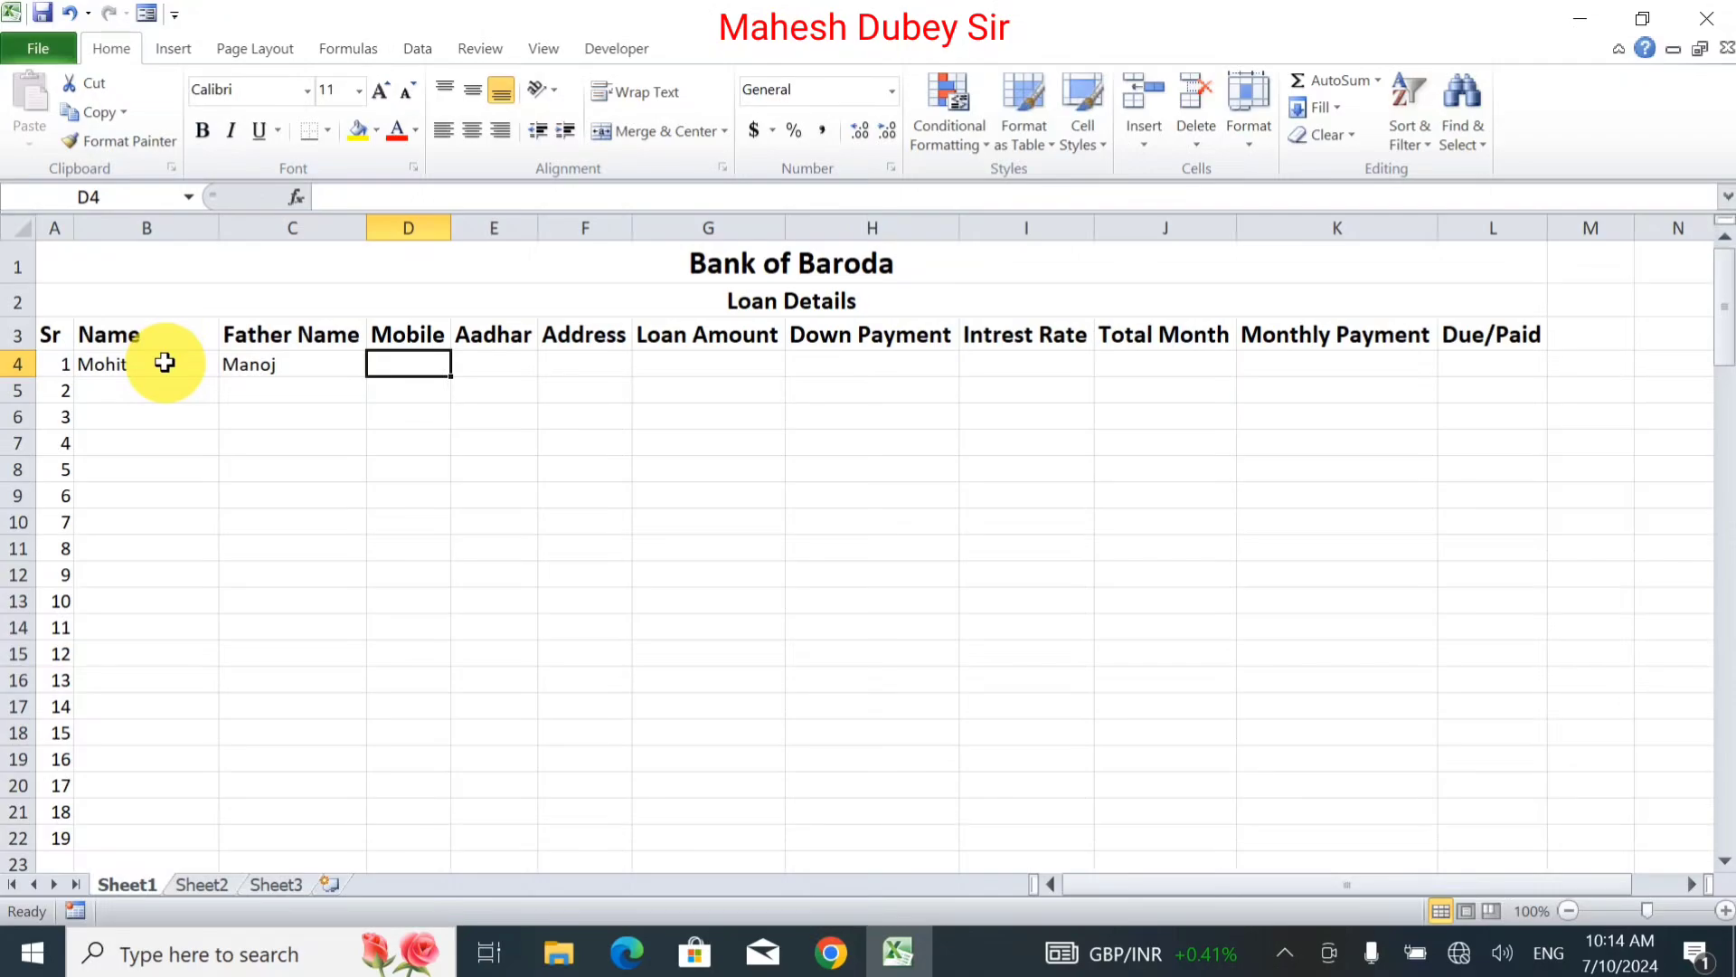
Enter the first borrower's mobile number in D4 and Aadhar number in E4.
{"action": "type", "text": "989898989"}
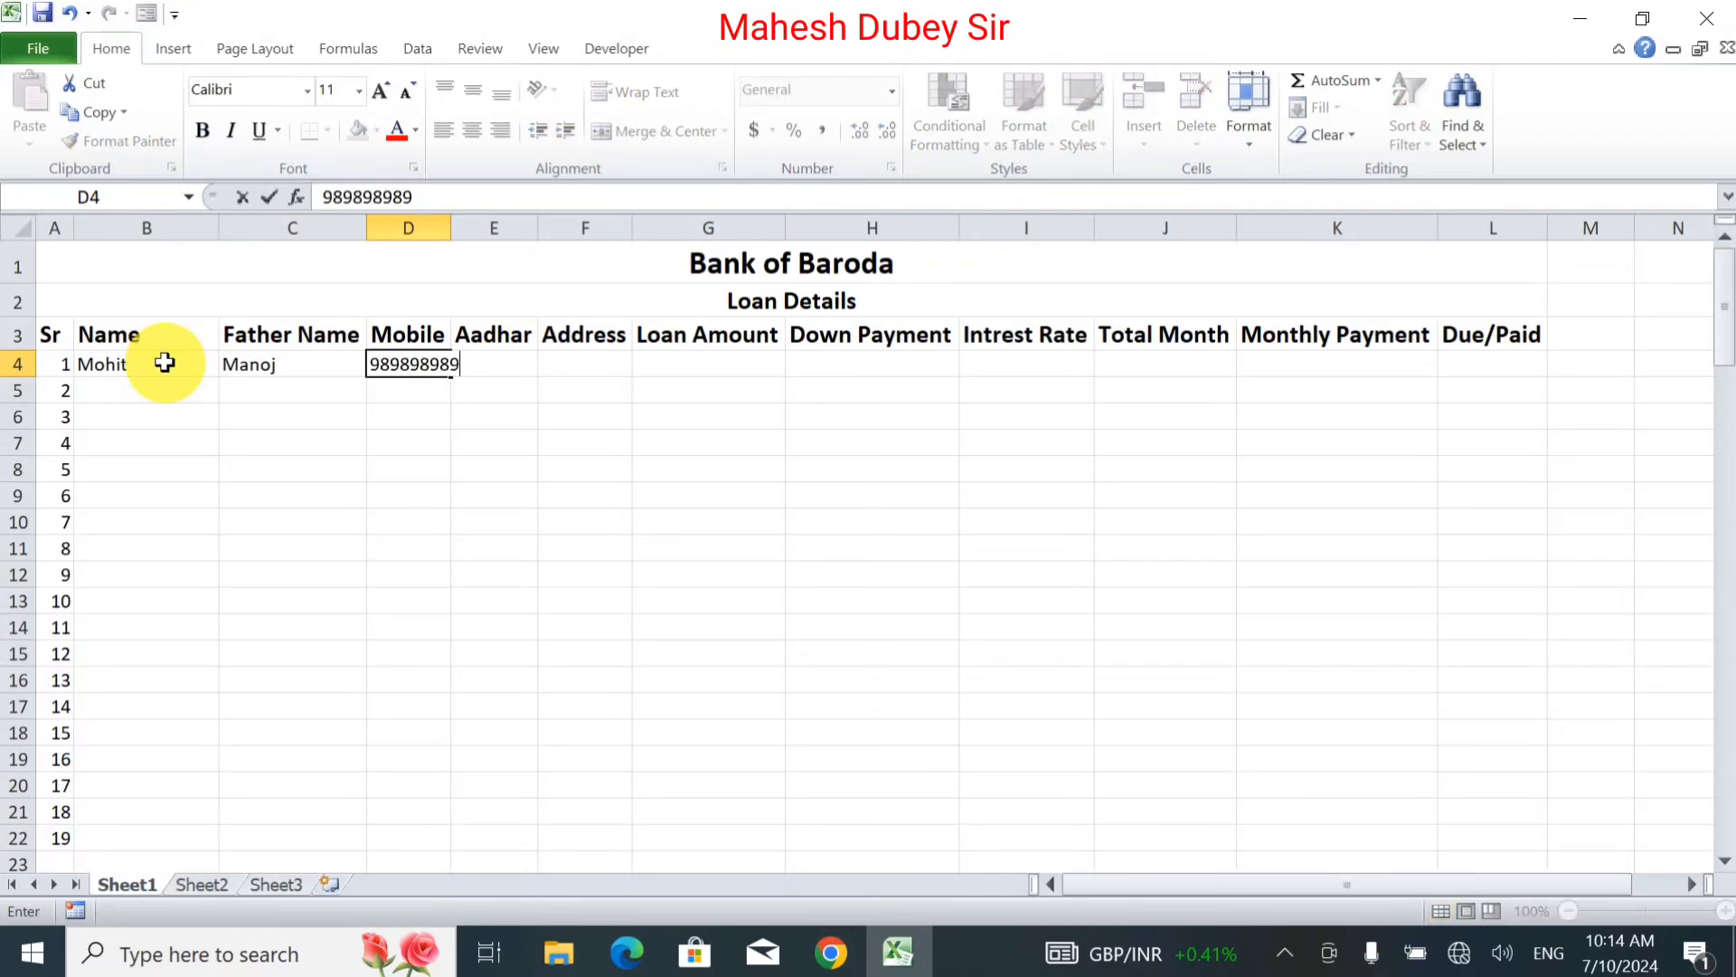
{"action": "key", "text": "Tab"}
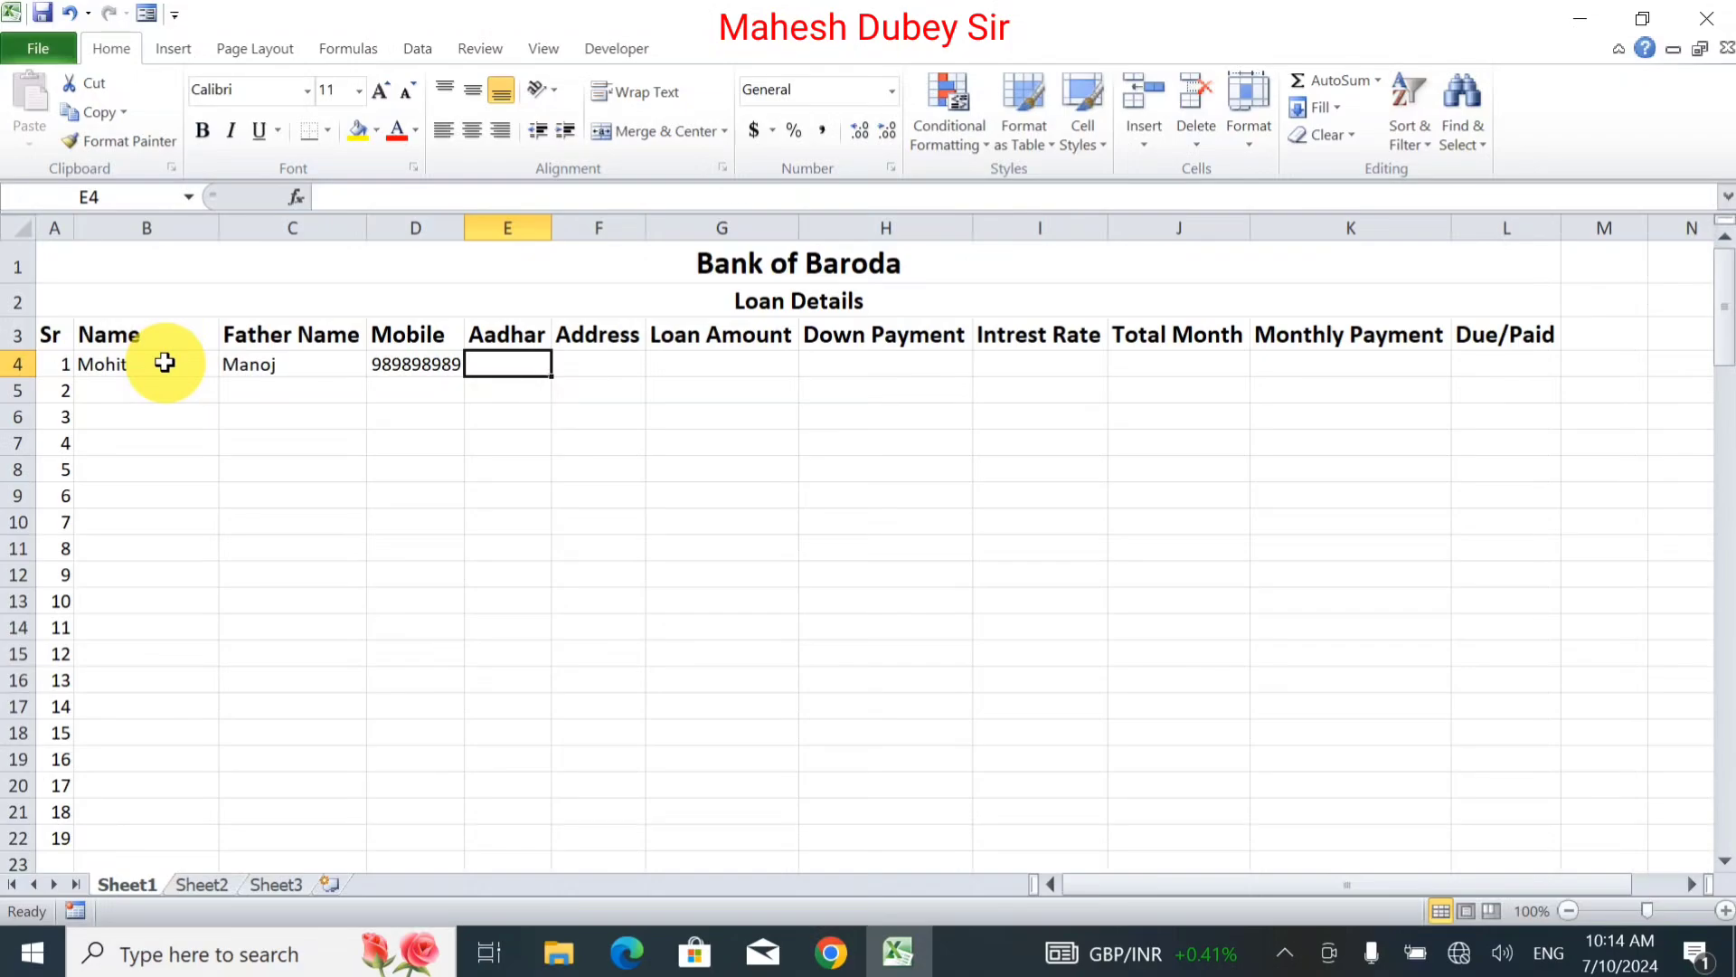
{"action": "type", "text": "98998985"}
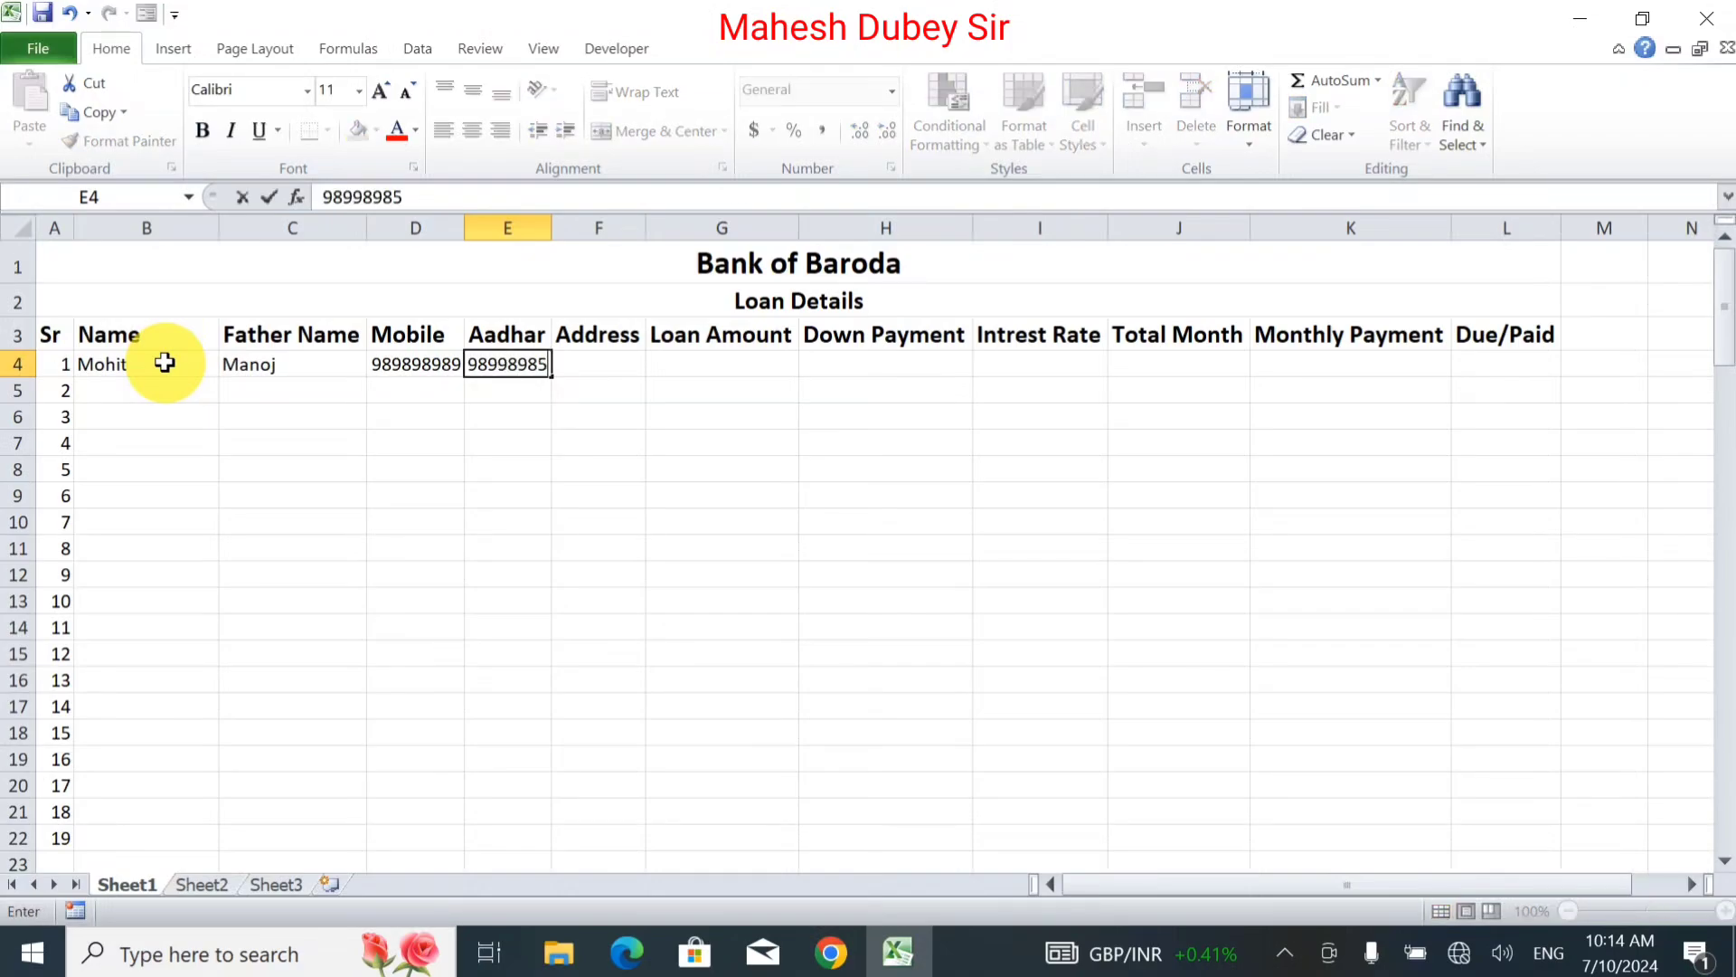
{"action": "type", "text": "768"}
{"action": "key", "text": "Tab"}
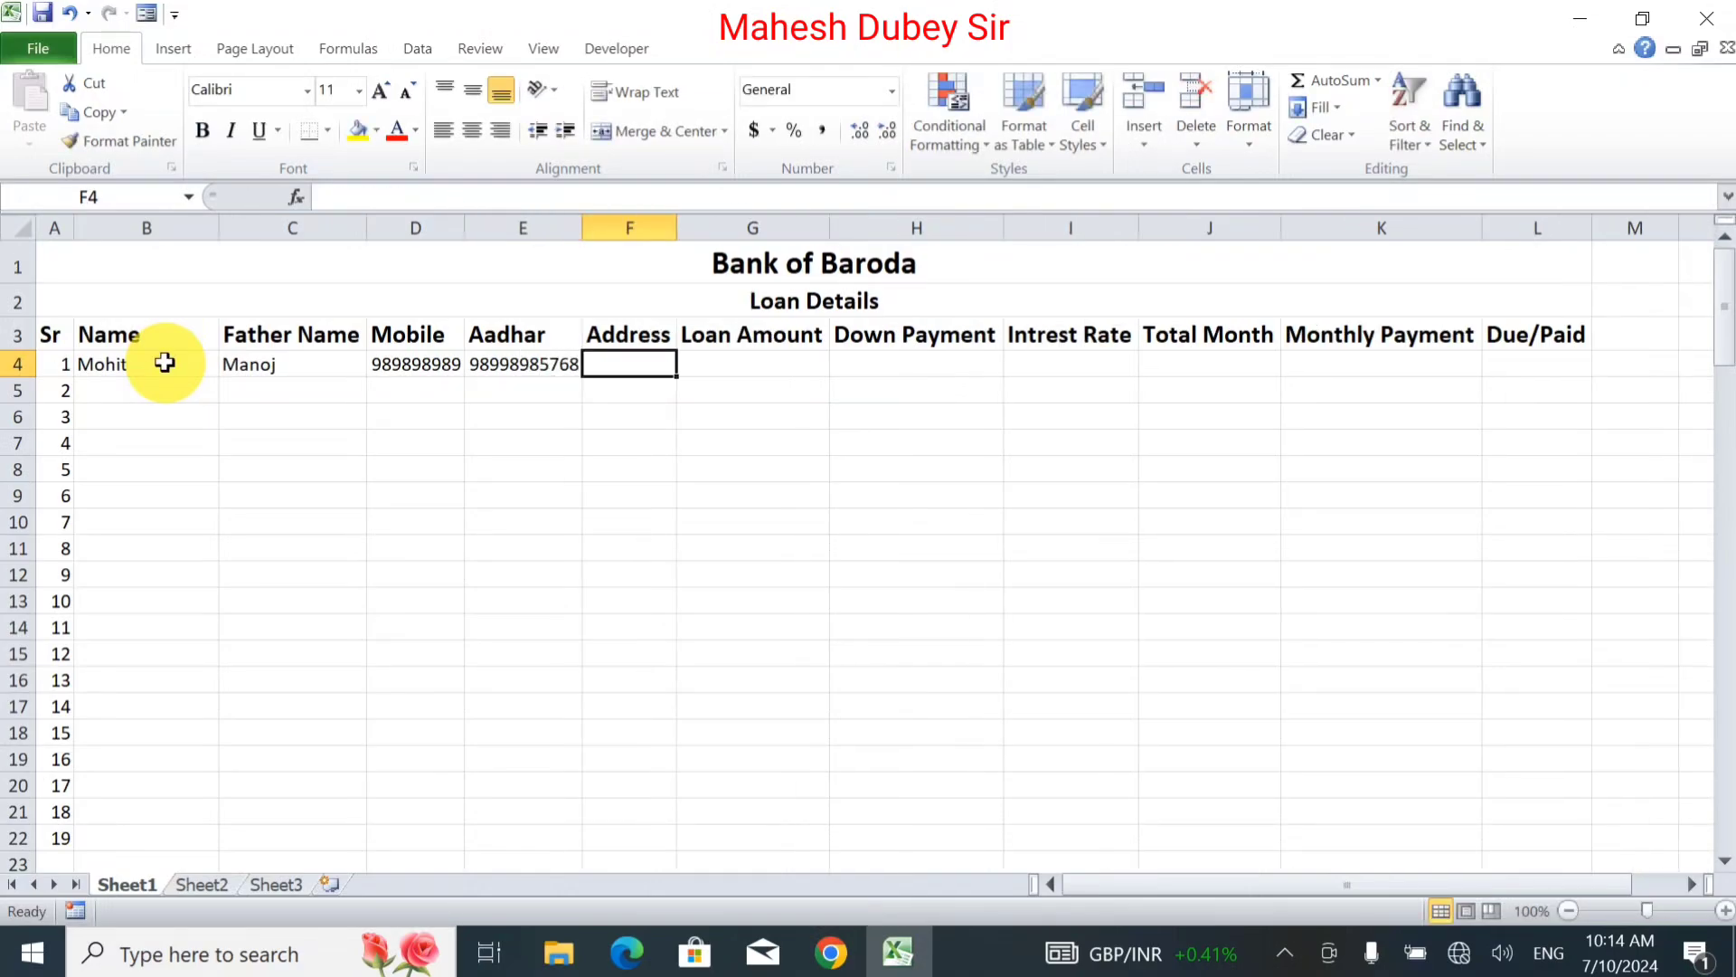
Append one more digit to the borrower's Aadhar number in E4 and reselect that cell.
{"action": "left_click", "coordinate": [545, 360]}
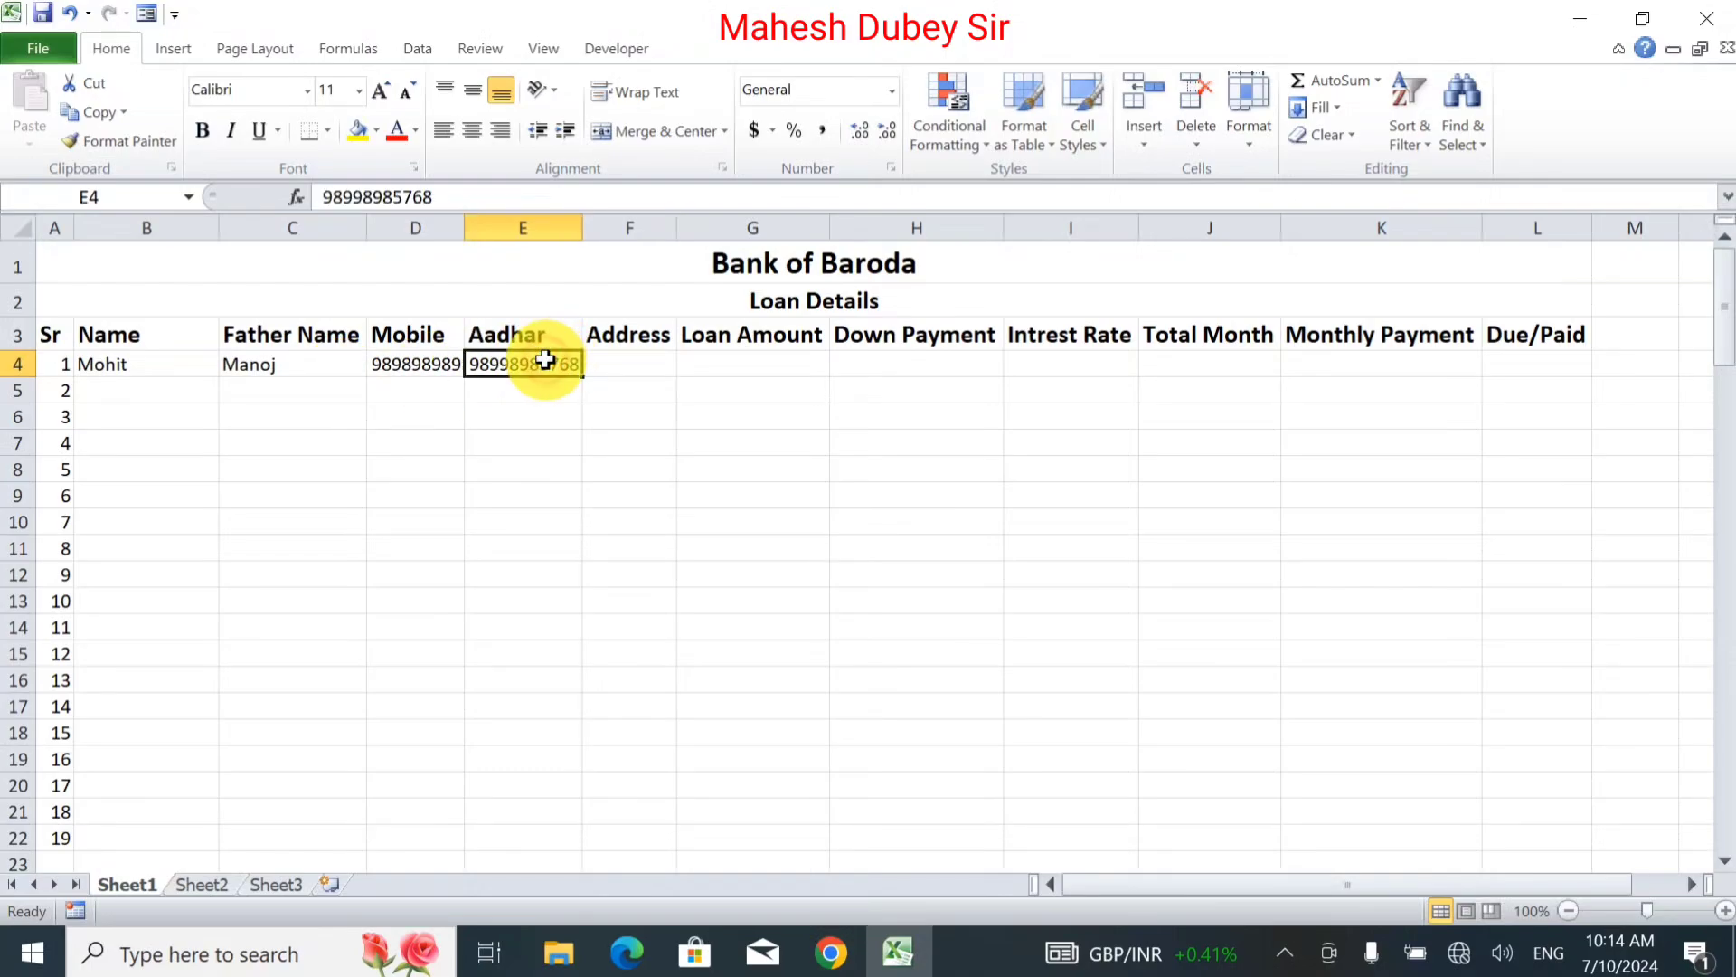
{"action": "left_click", "coordinate": [477, 198]}
{"action": "type", "text": "0"}
{"action": "key", "text": "Tab"}
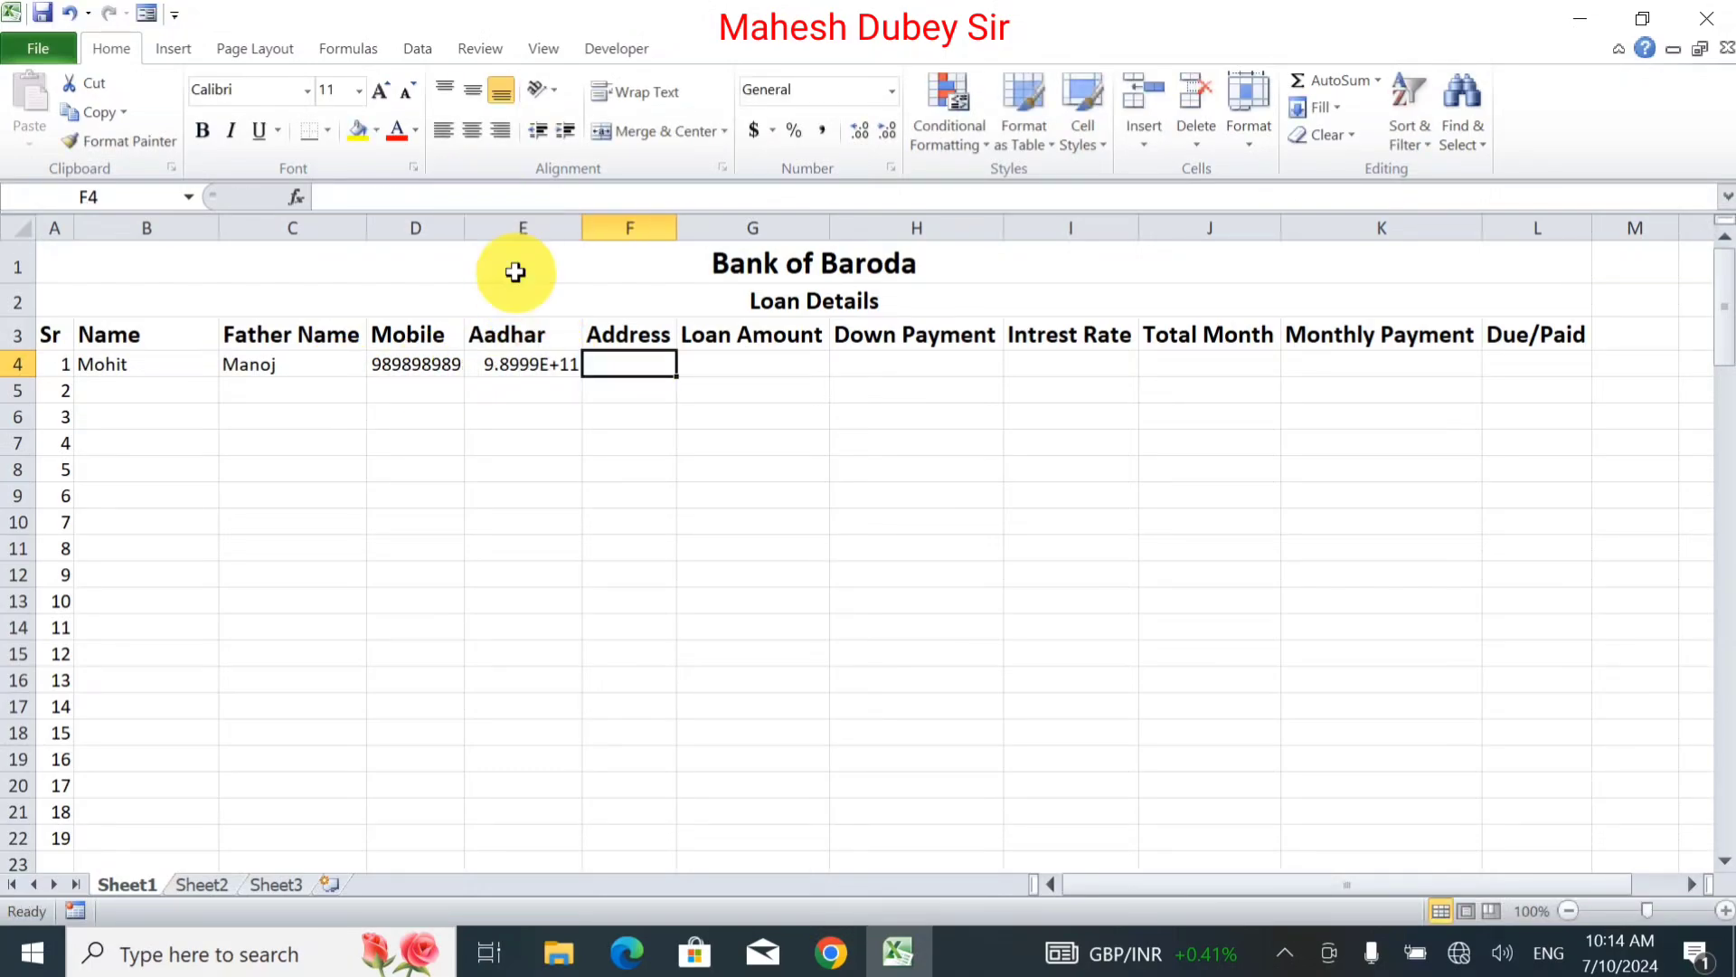
{"action": "left_click", "coordinate": [546, 370]}
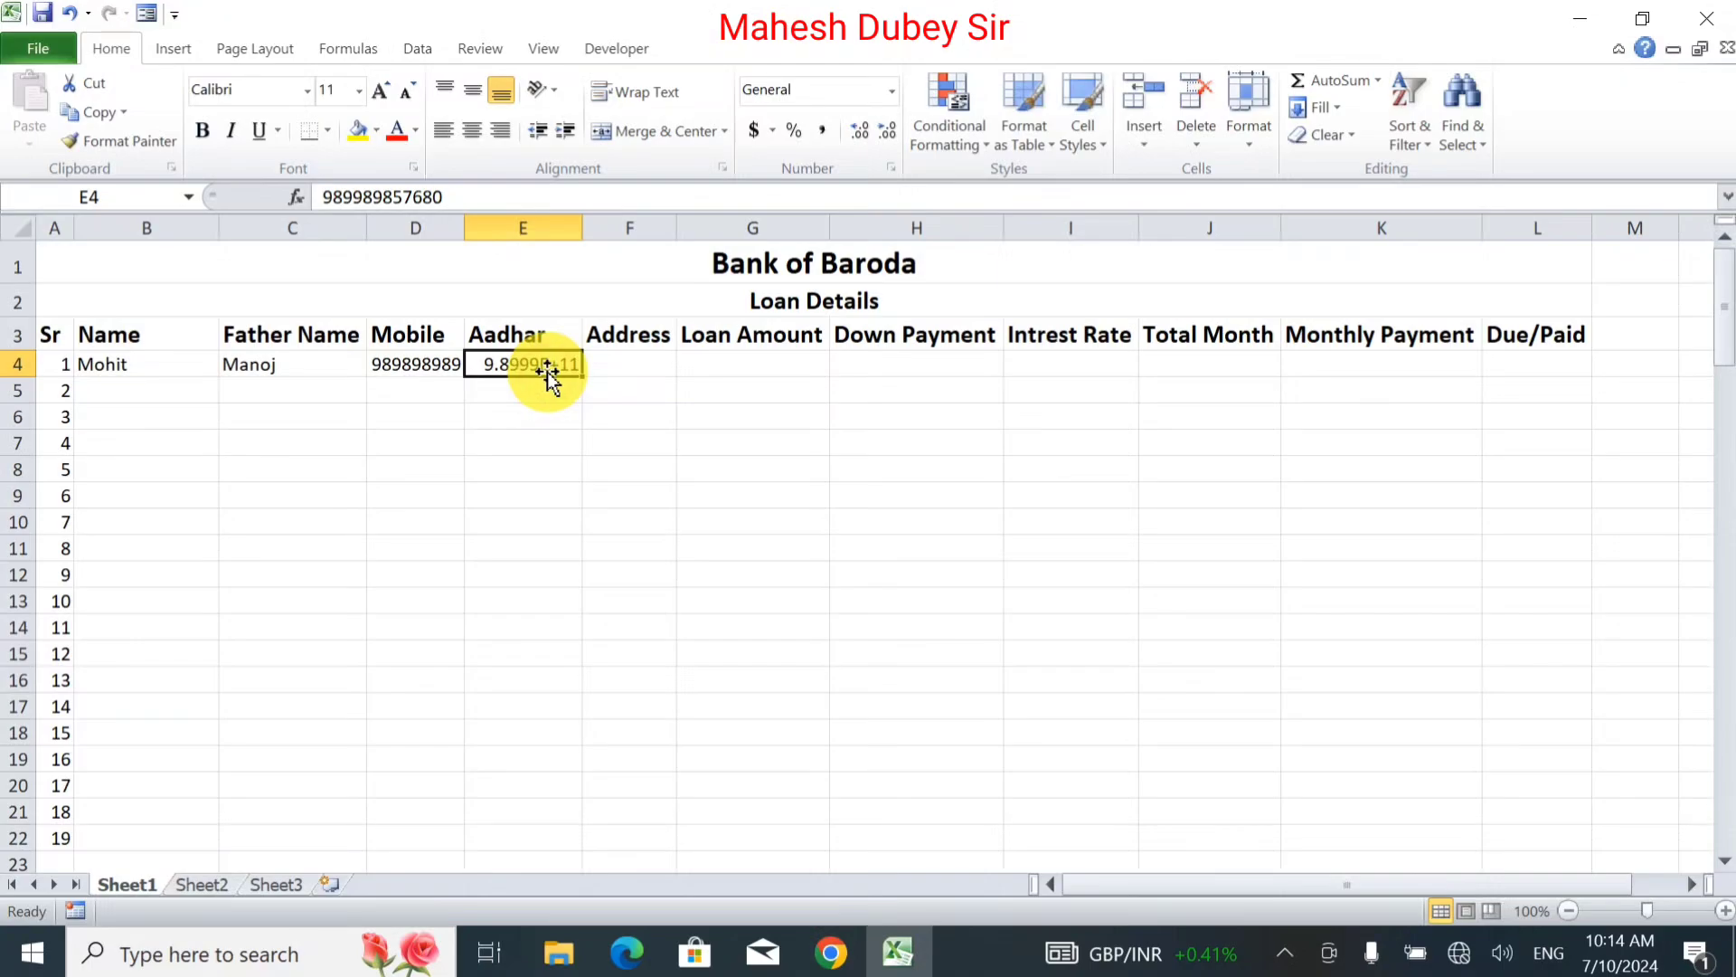
Select the Aadhar number cells from E4 through E40.
{"action": "left_click_drag", "start_coordinate": [546, 371], "coordinate": [563, 949]}
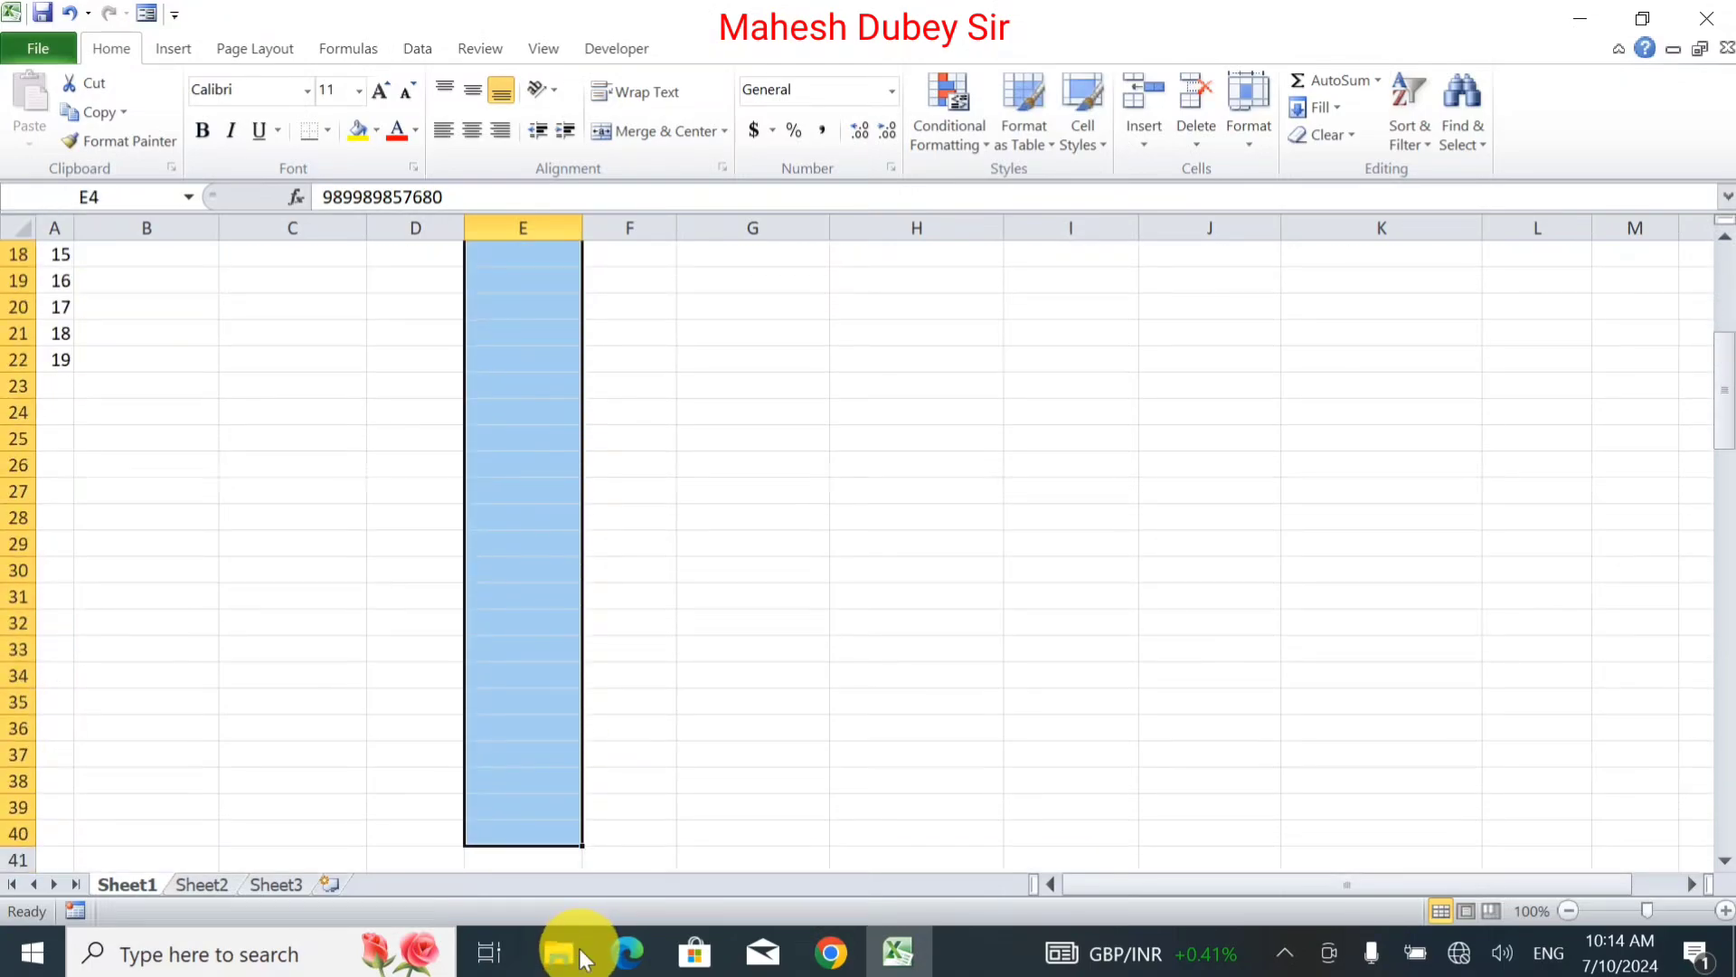
{"action": "left_click", "coordinate": [892, 91]}
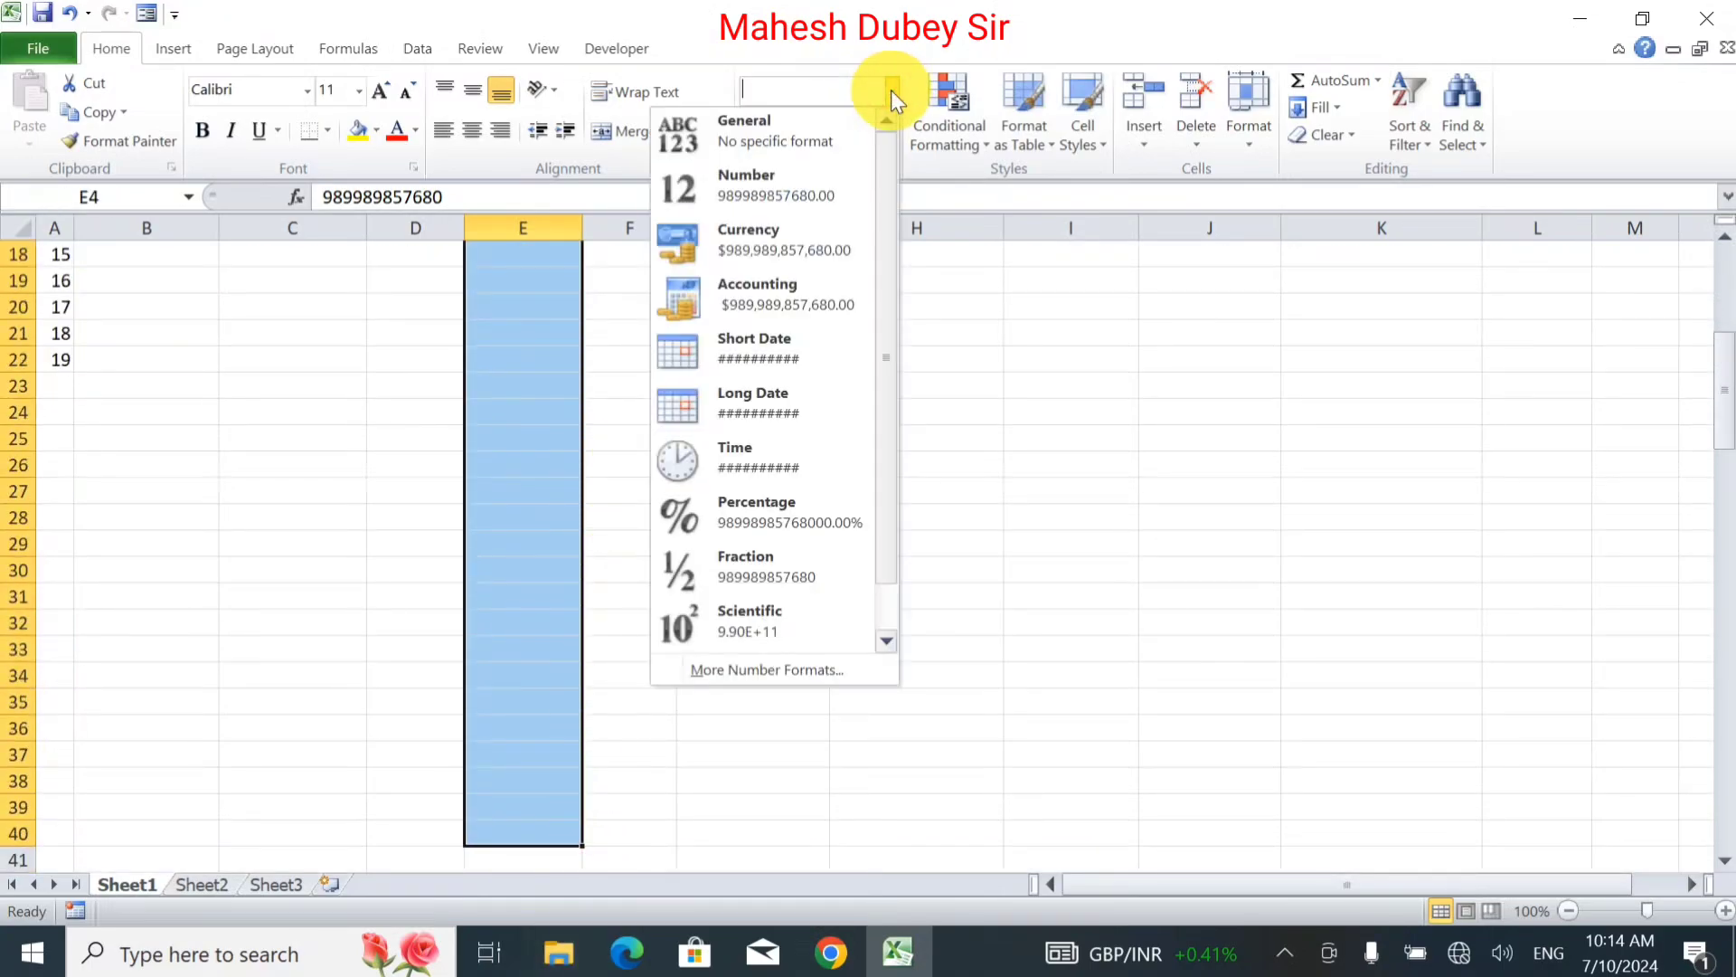
{"action": "left_click", "coordinate": [829, 669]}
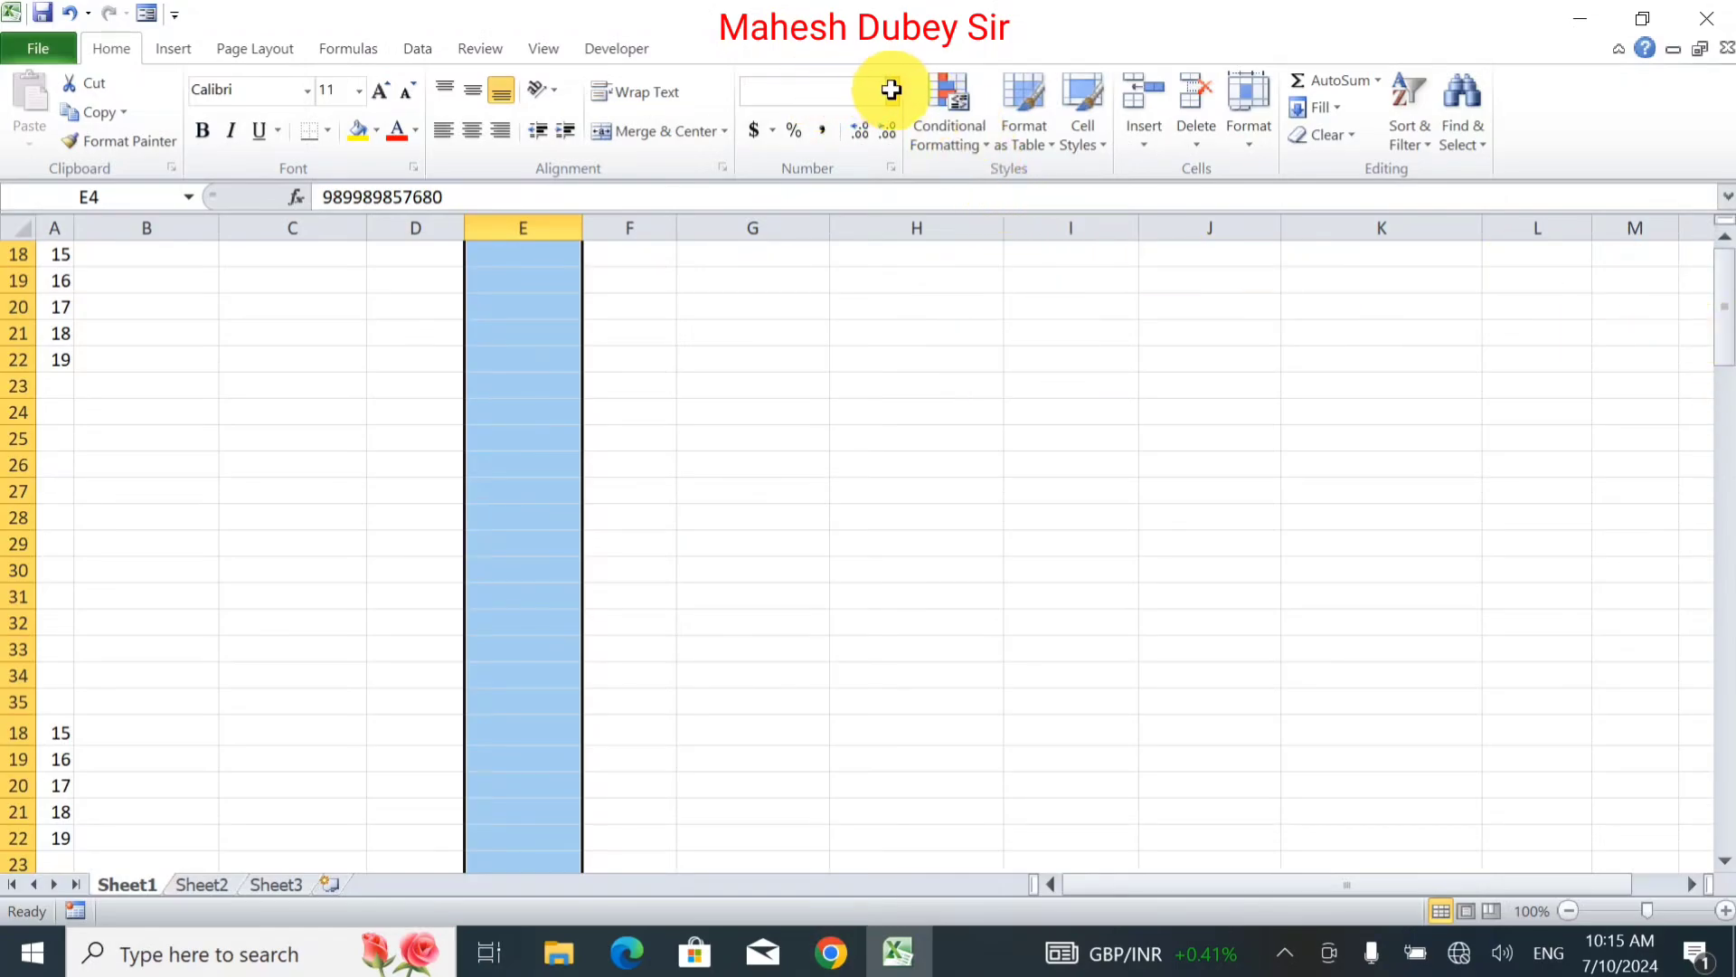
{"action": "key", "text": "ctrl+1"}
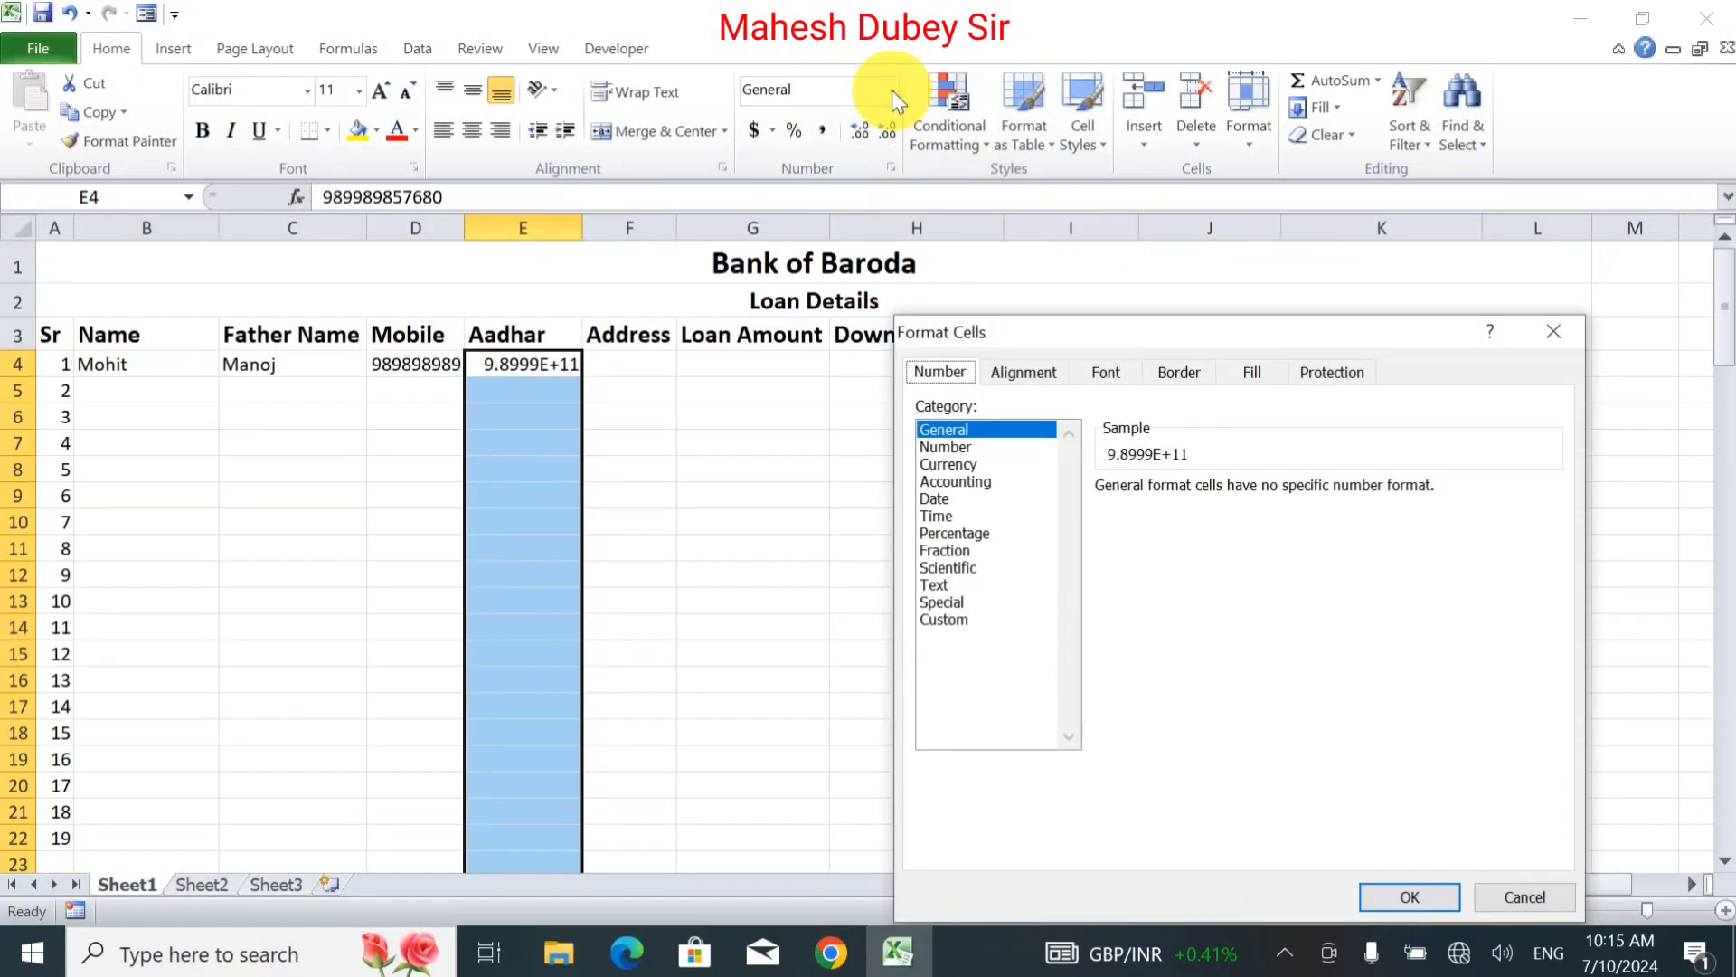
{"action": "left_click", "coordinate": [932, 588]}
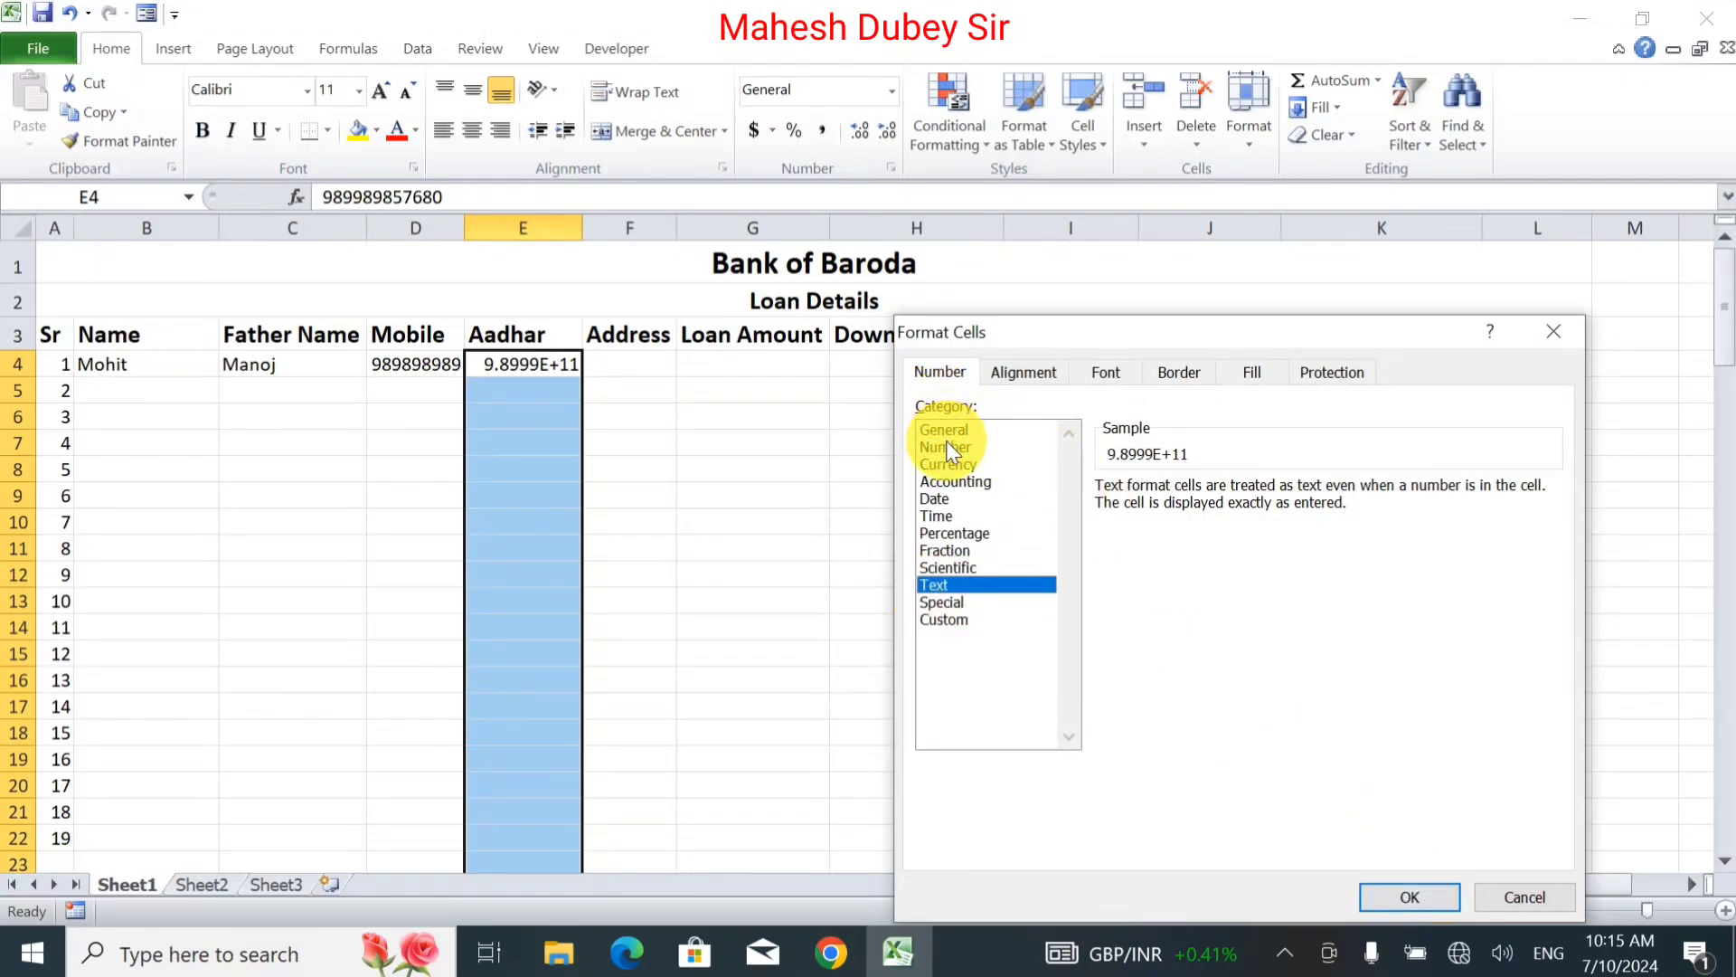
{"action": "left_click", "coordinate": [1528, 893]}
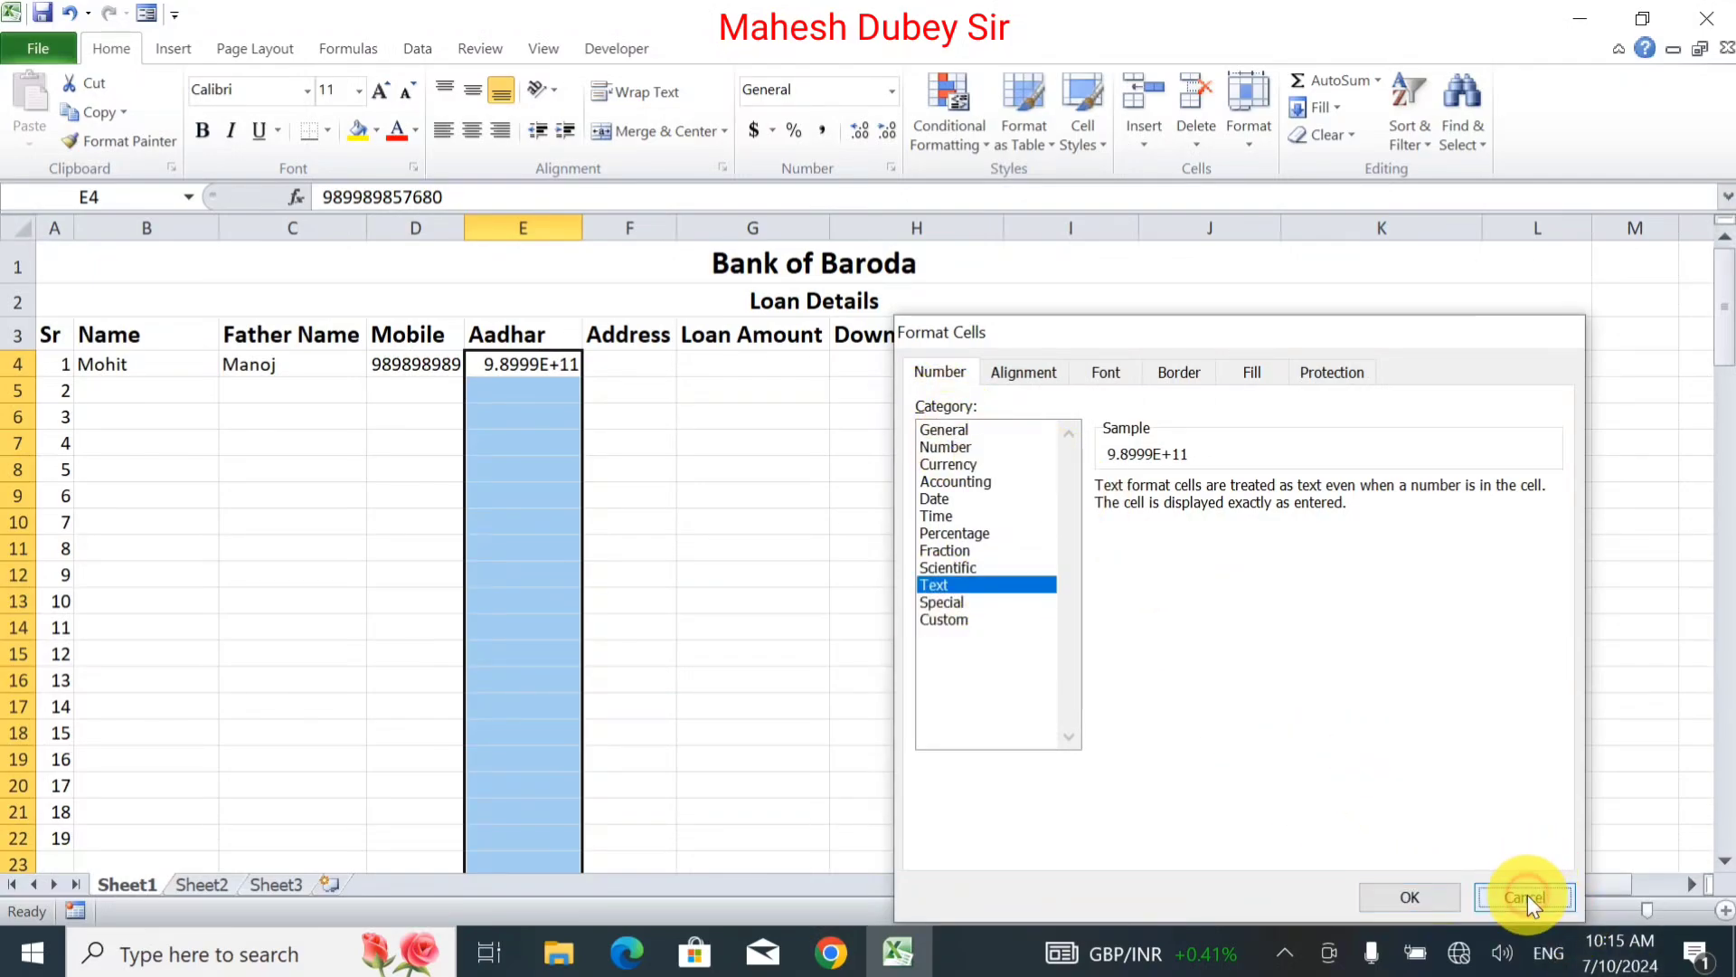
Format the selected Aadhar cells as Number with no decimal places.
{"action": "left_click", "coordinate": [888, 86]}
{"action": "left_click", "coordinate": [812, 191]}
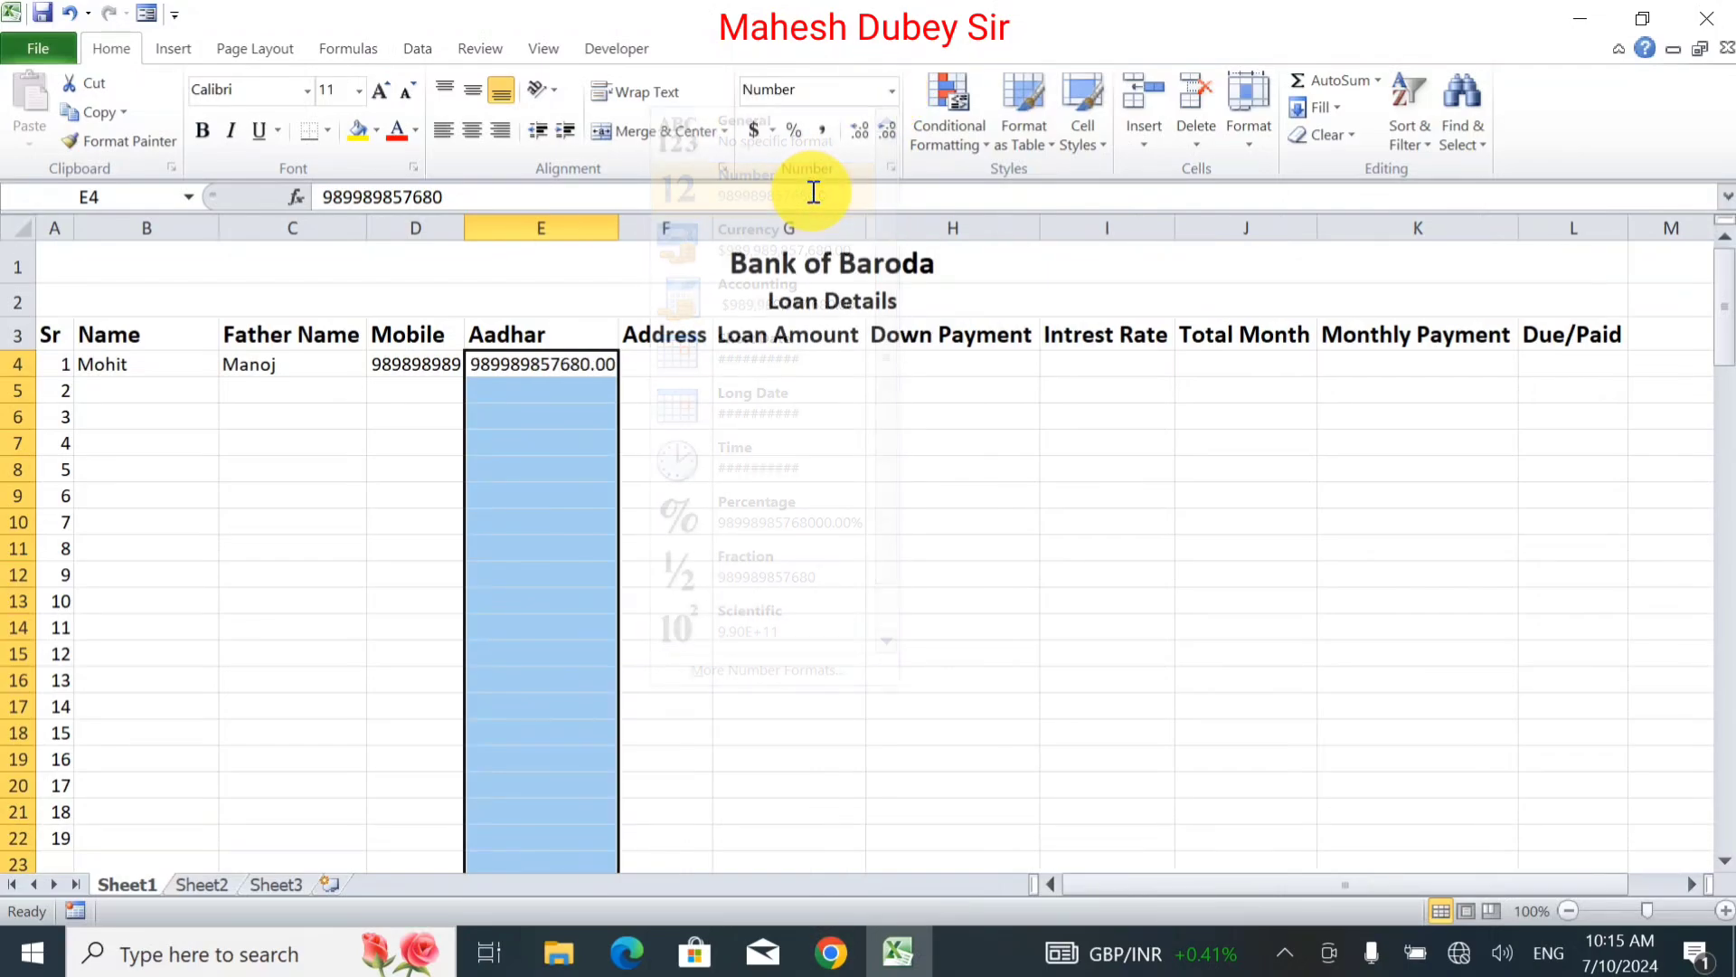
{"action": "double_click", "coordinate": [888, 133]}
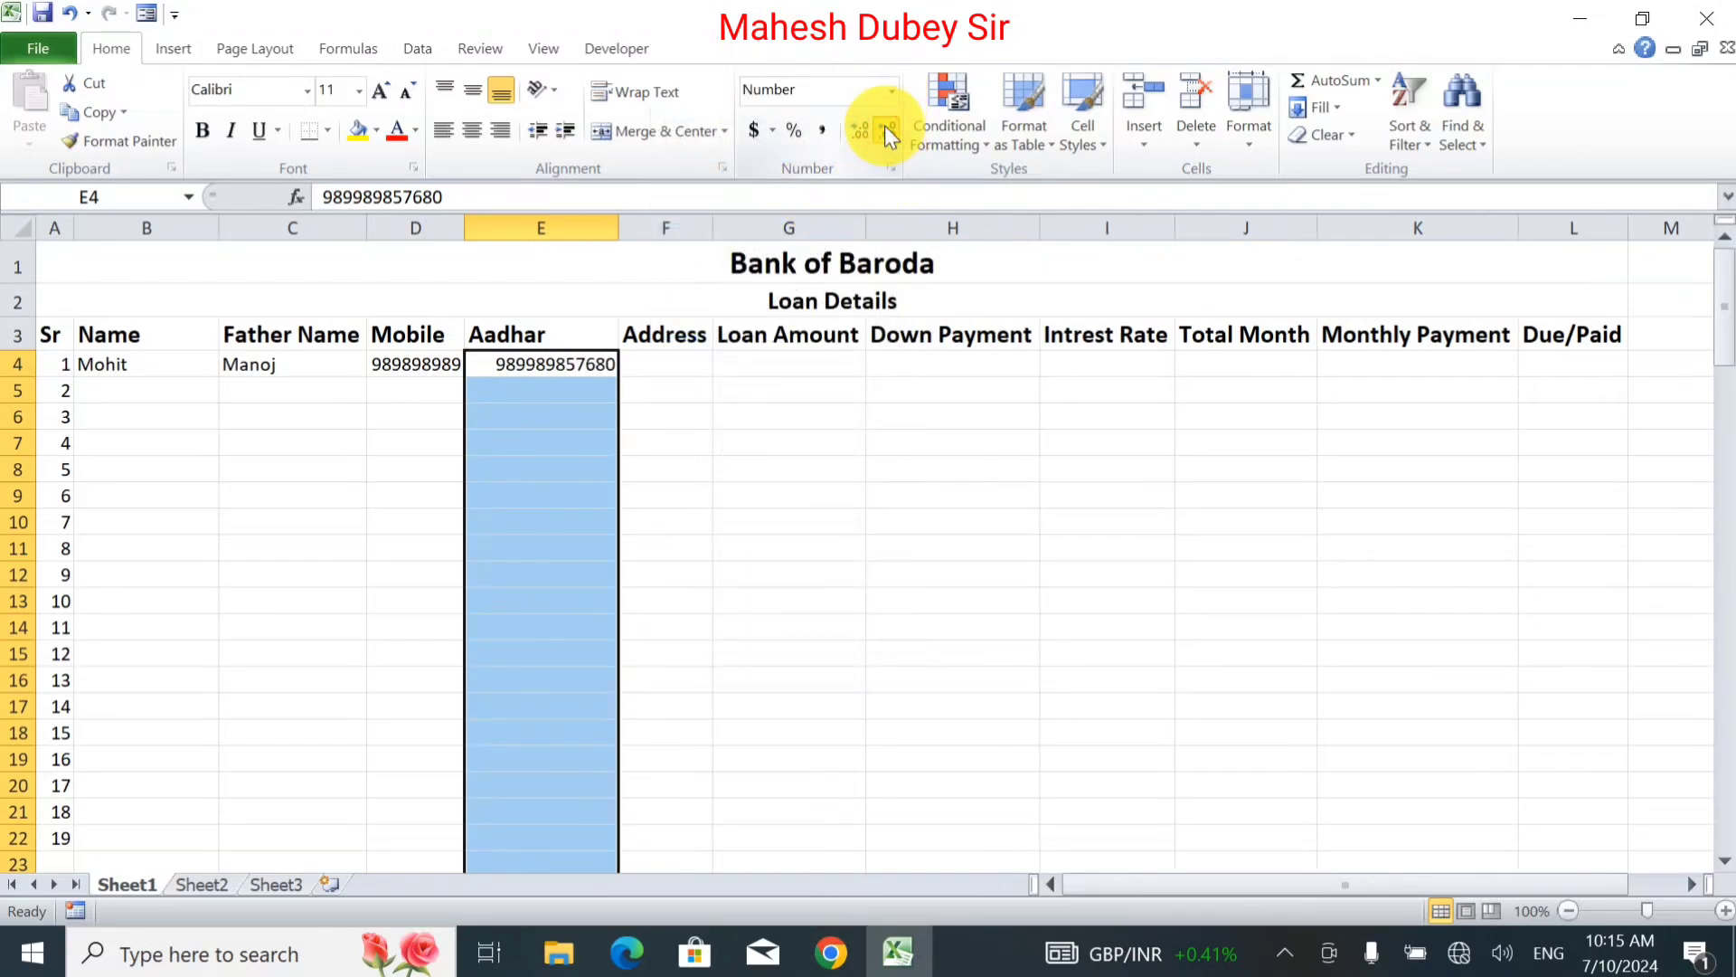
Enter the first borrower's address in F4.
{"action": "left_click", "coordinate": [653, 366]}
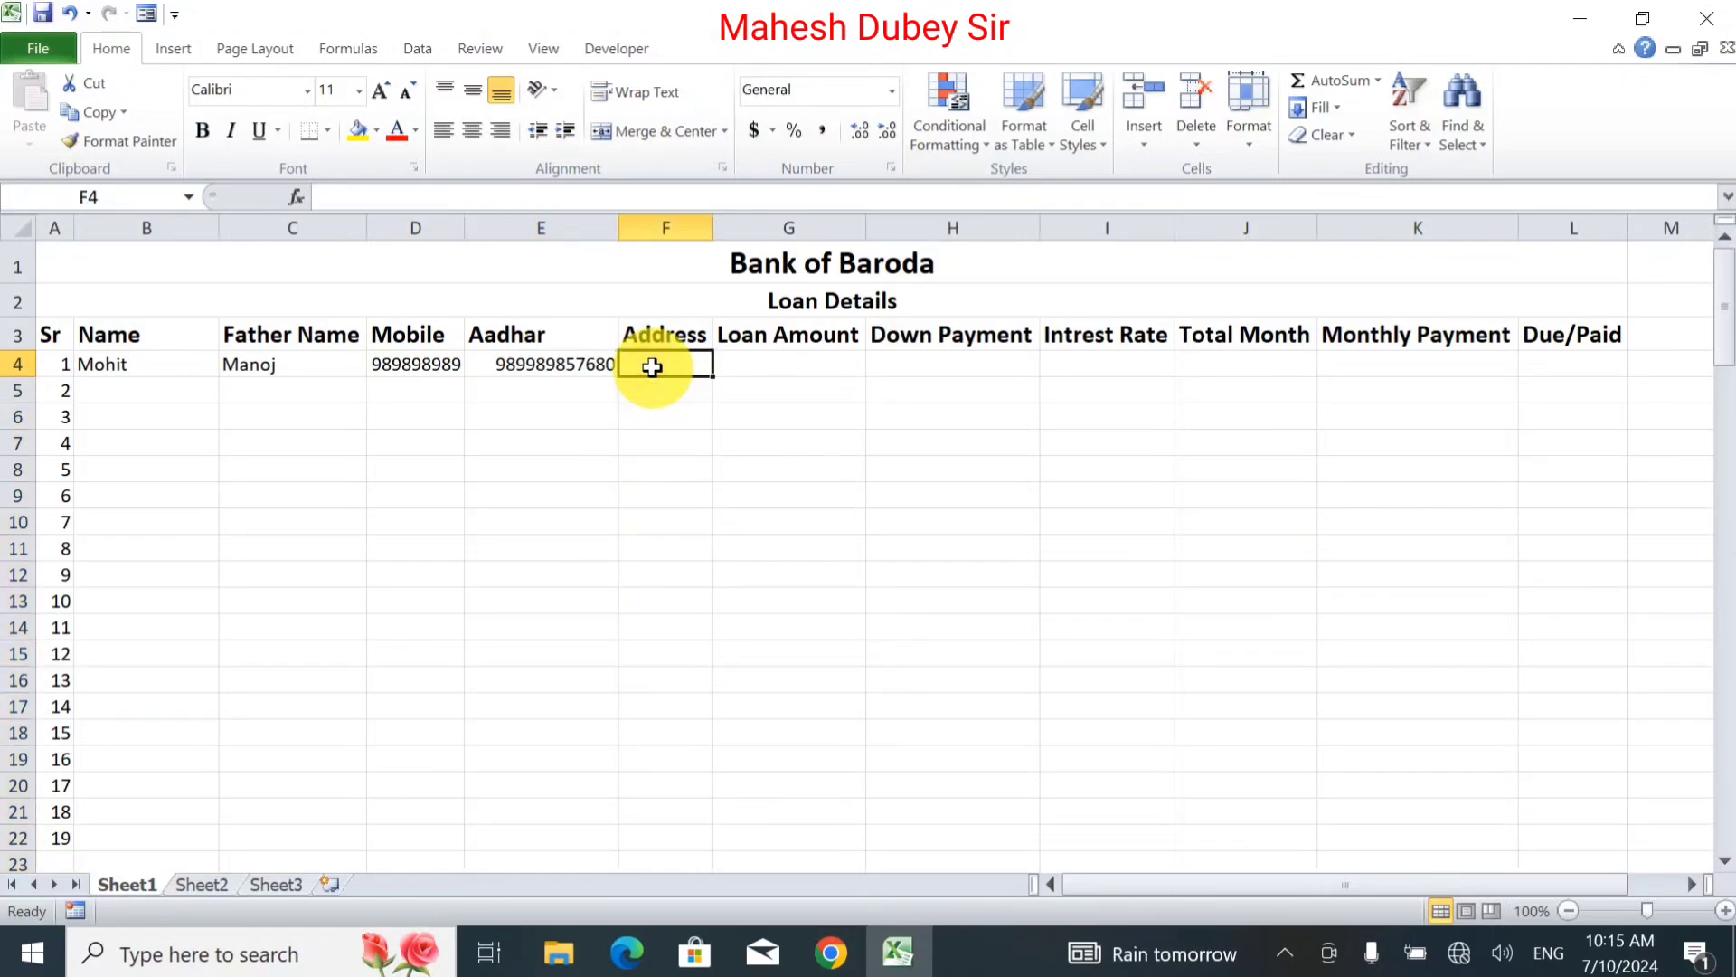
{"action": "type", "text": "Pratapgar"}
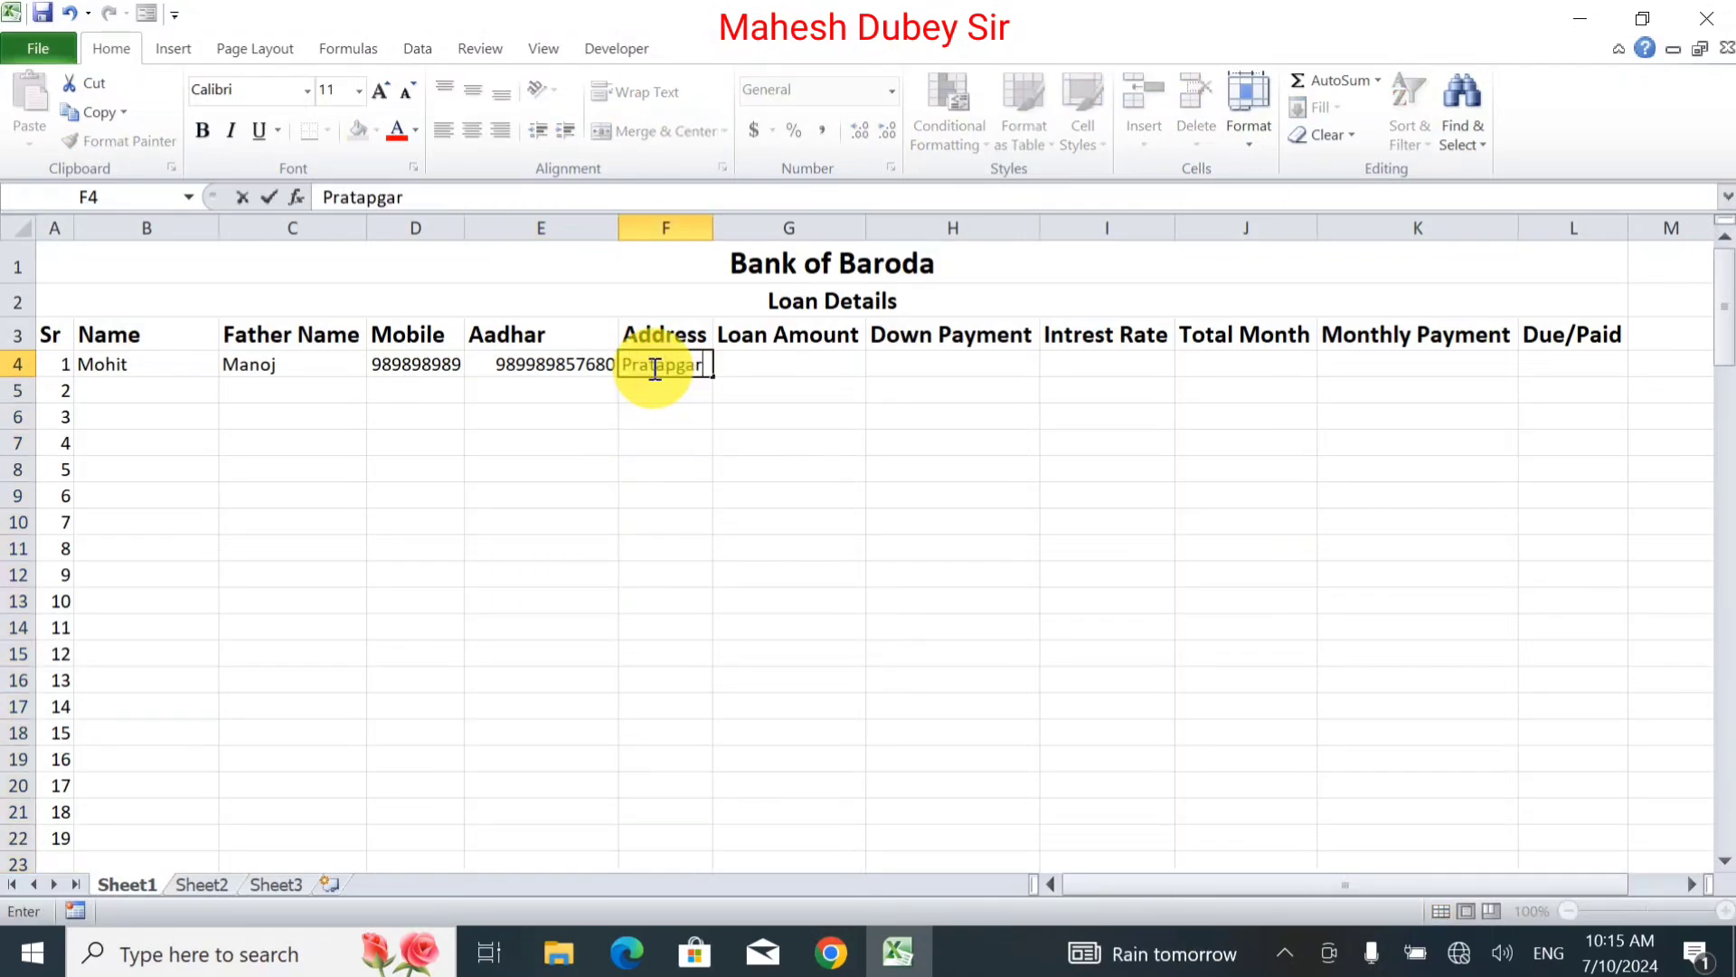
{"action": "type", "text": "h"}
{"action": "key", "text": "Tab"}
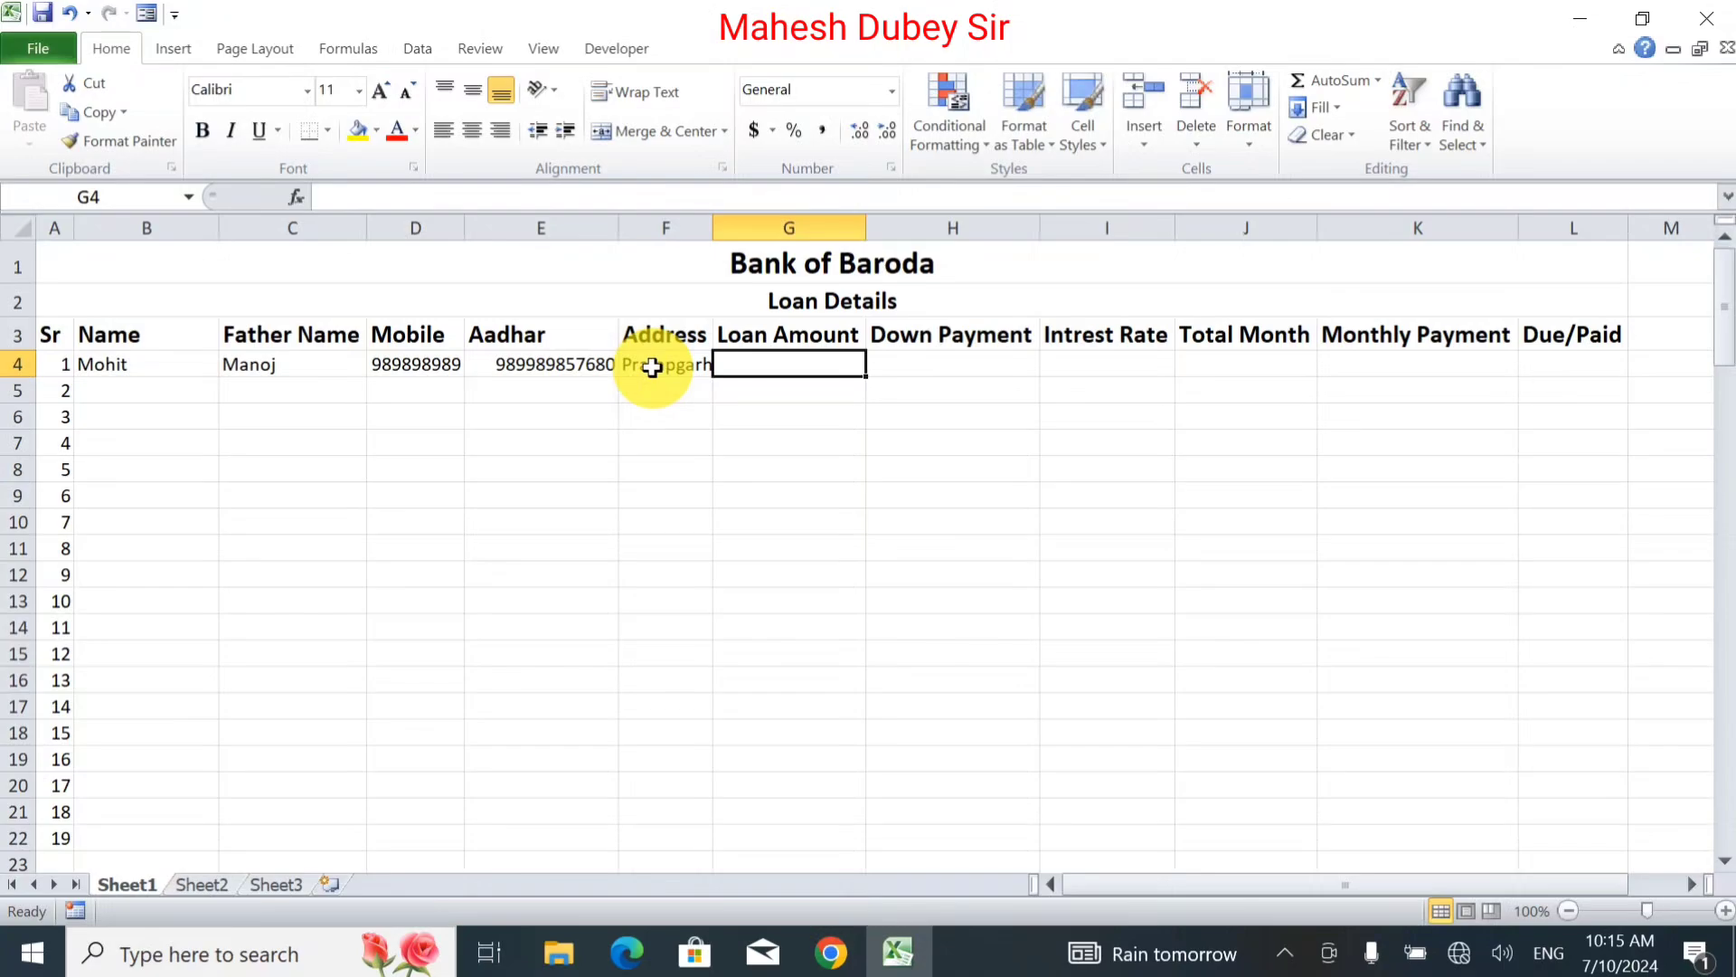
Enter a loan amount of 500000 in G4 and a down payment of 50000 in H4.
{"action": "type", "text": "50000"}
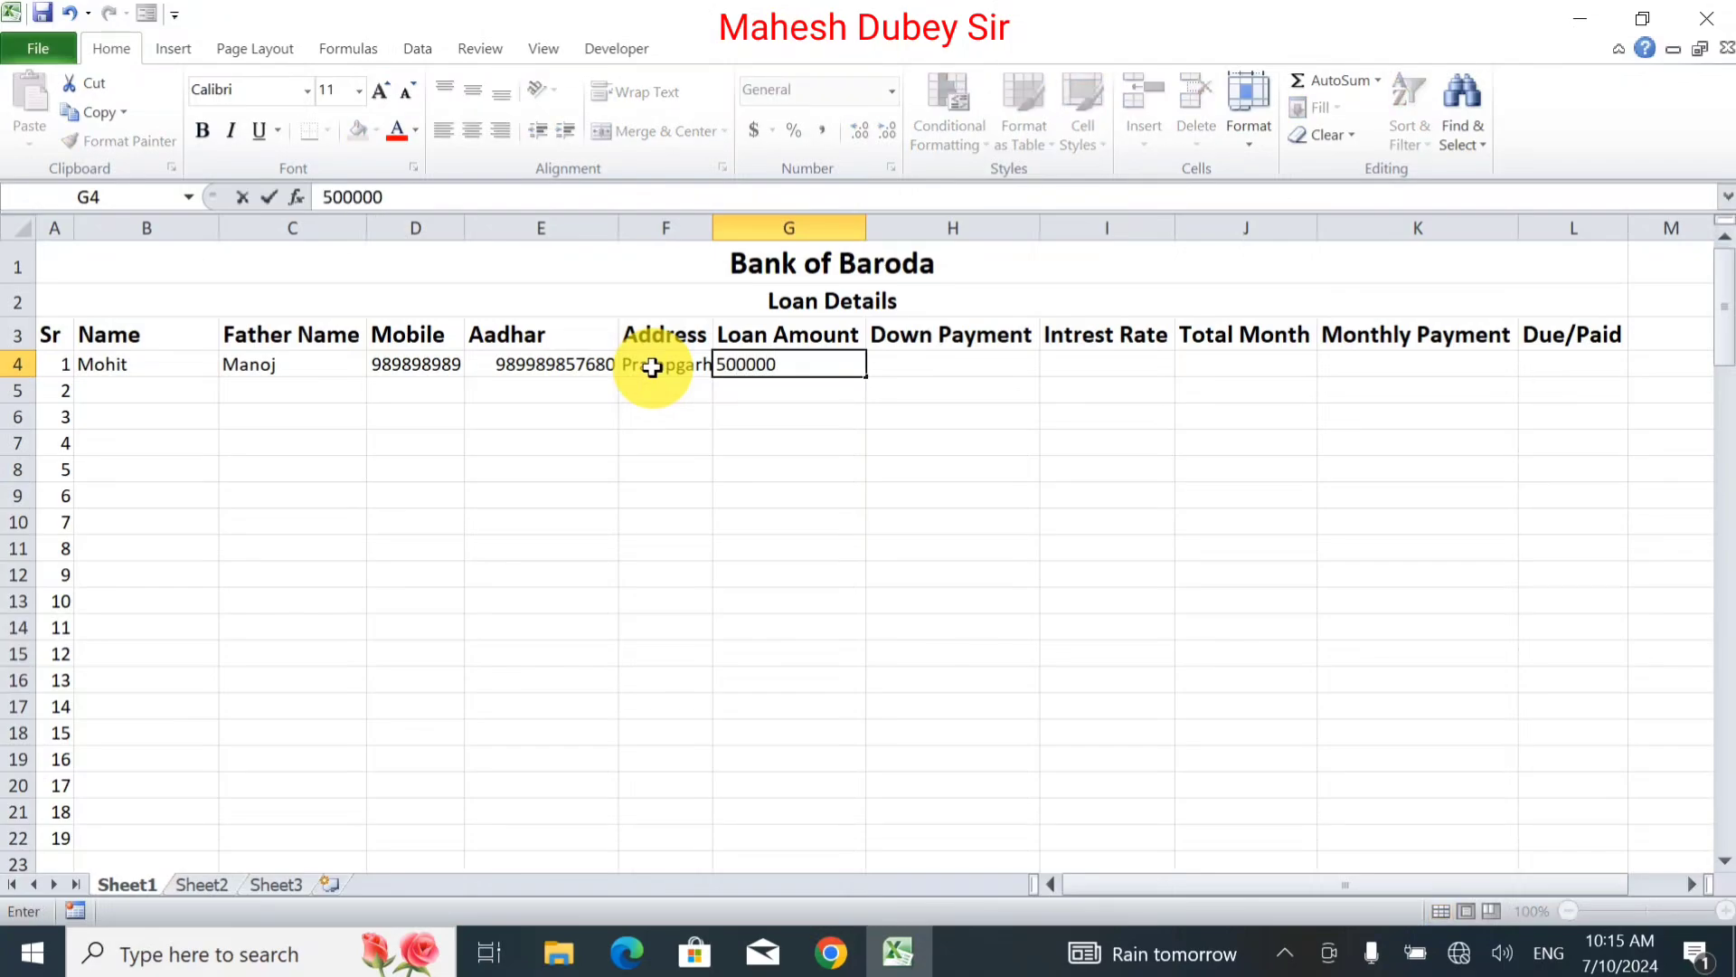
{"action": "type", "text": "0"}
{"action": "key", "text": "Tab"}
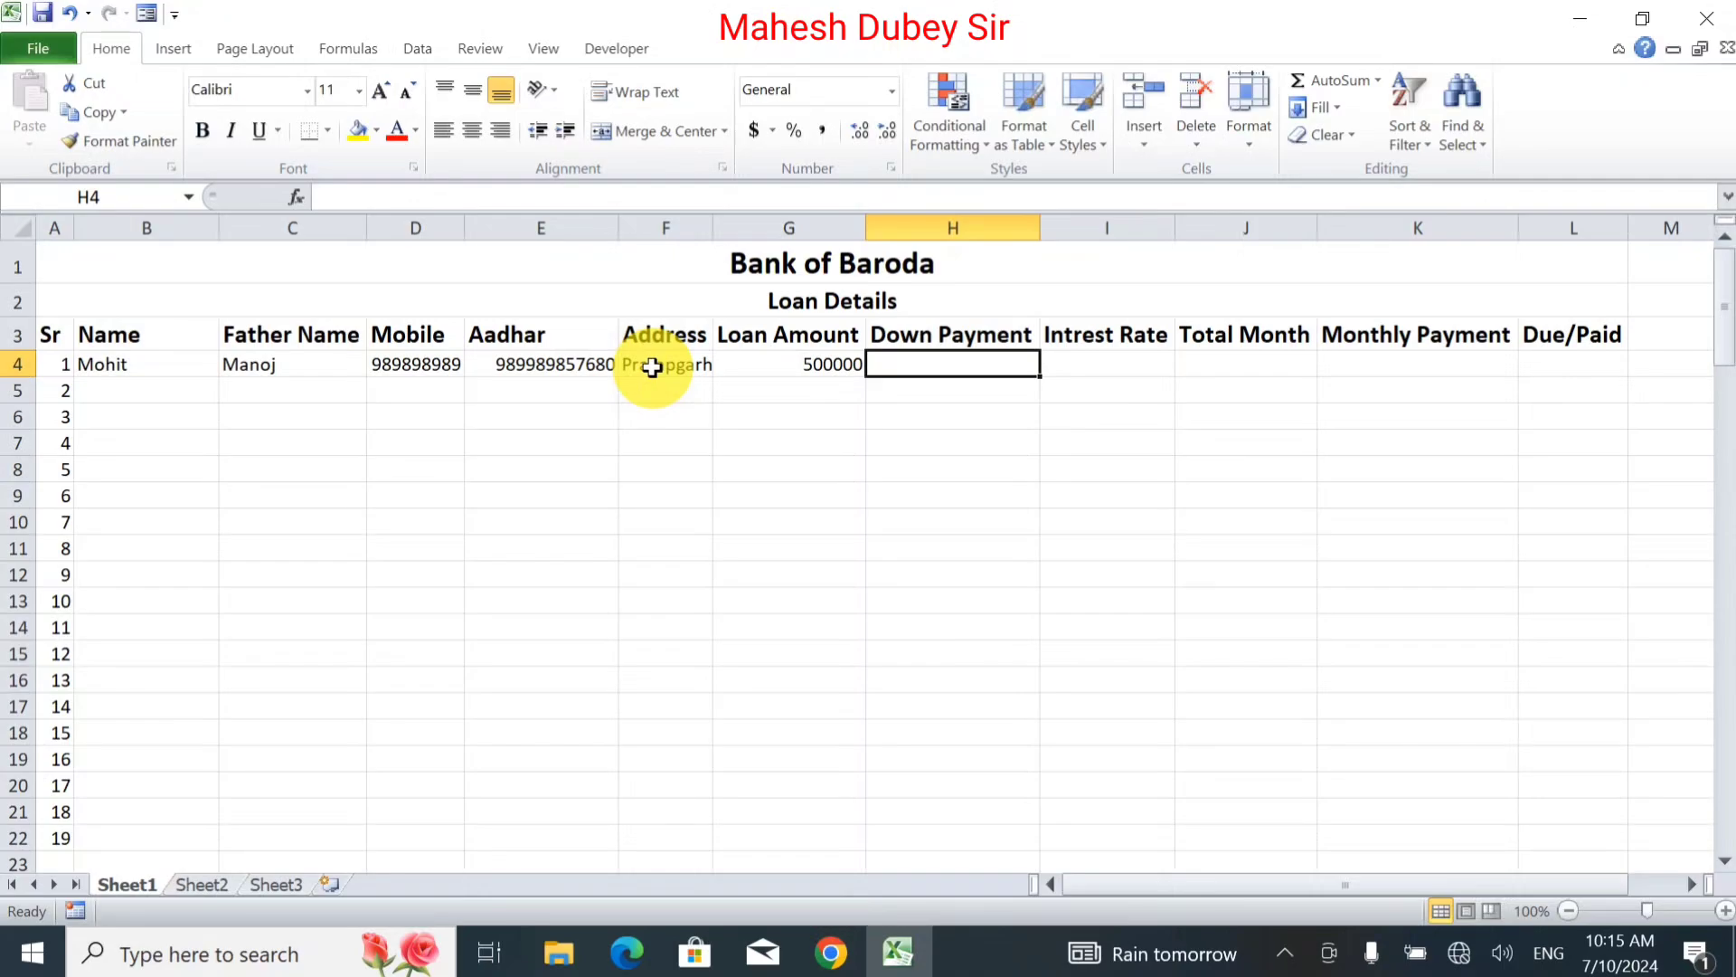
{"action": "type", "text": "50"}
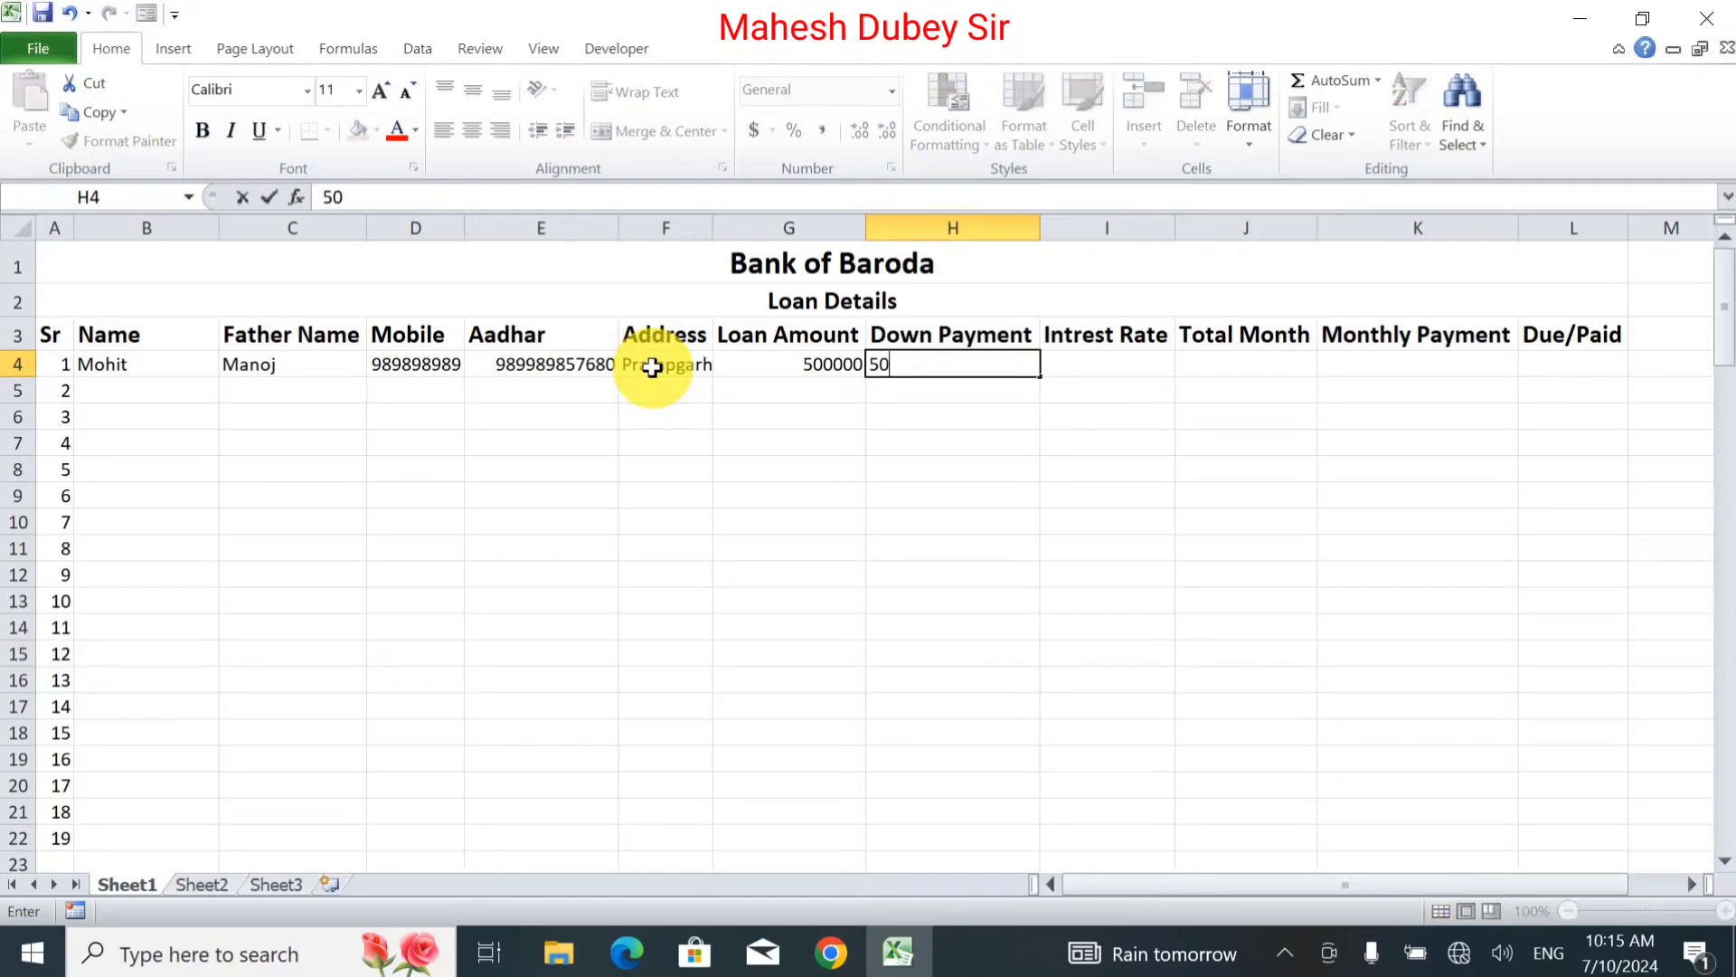
{"action": "type", "text": "000"}
{"action": "key", "text": "Tab"}
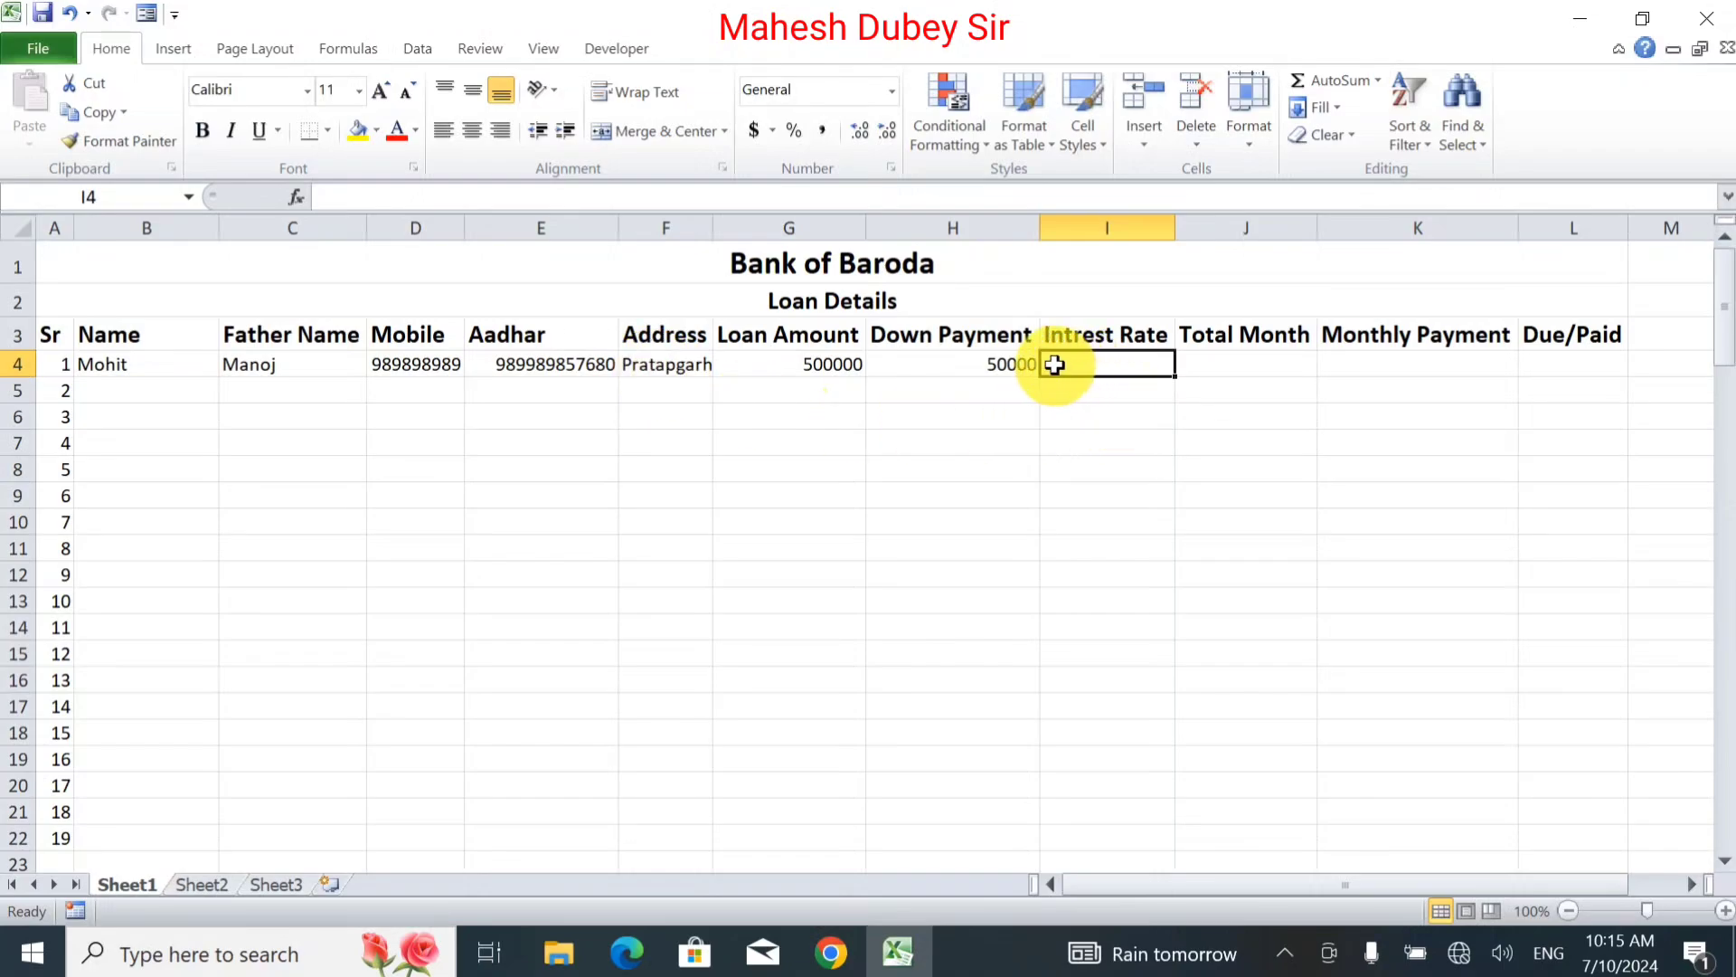
Insert a new column before Intrest Rate and enter the header Due Amount in I3.
{"action": "left_click", "coordinate": [1098, 226]}
{"action": "right_click", "coordinate": [1098, 231]}
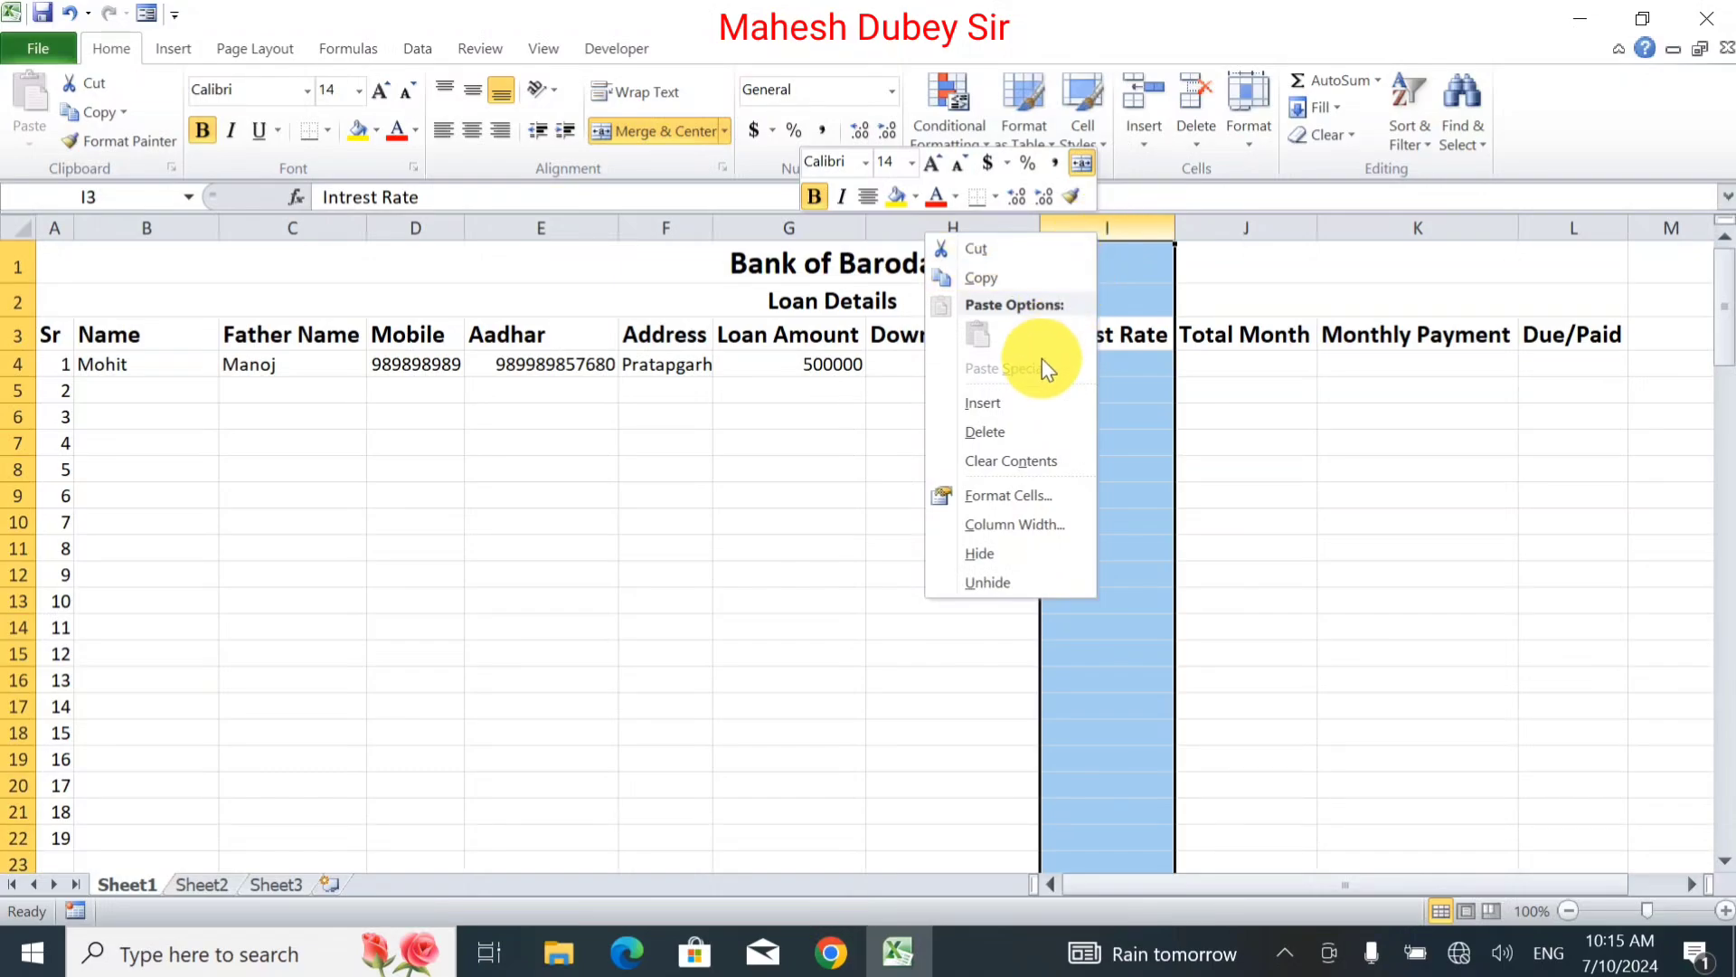
{"action": "left_click", "coordinate": [1038, 402]}
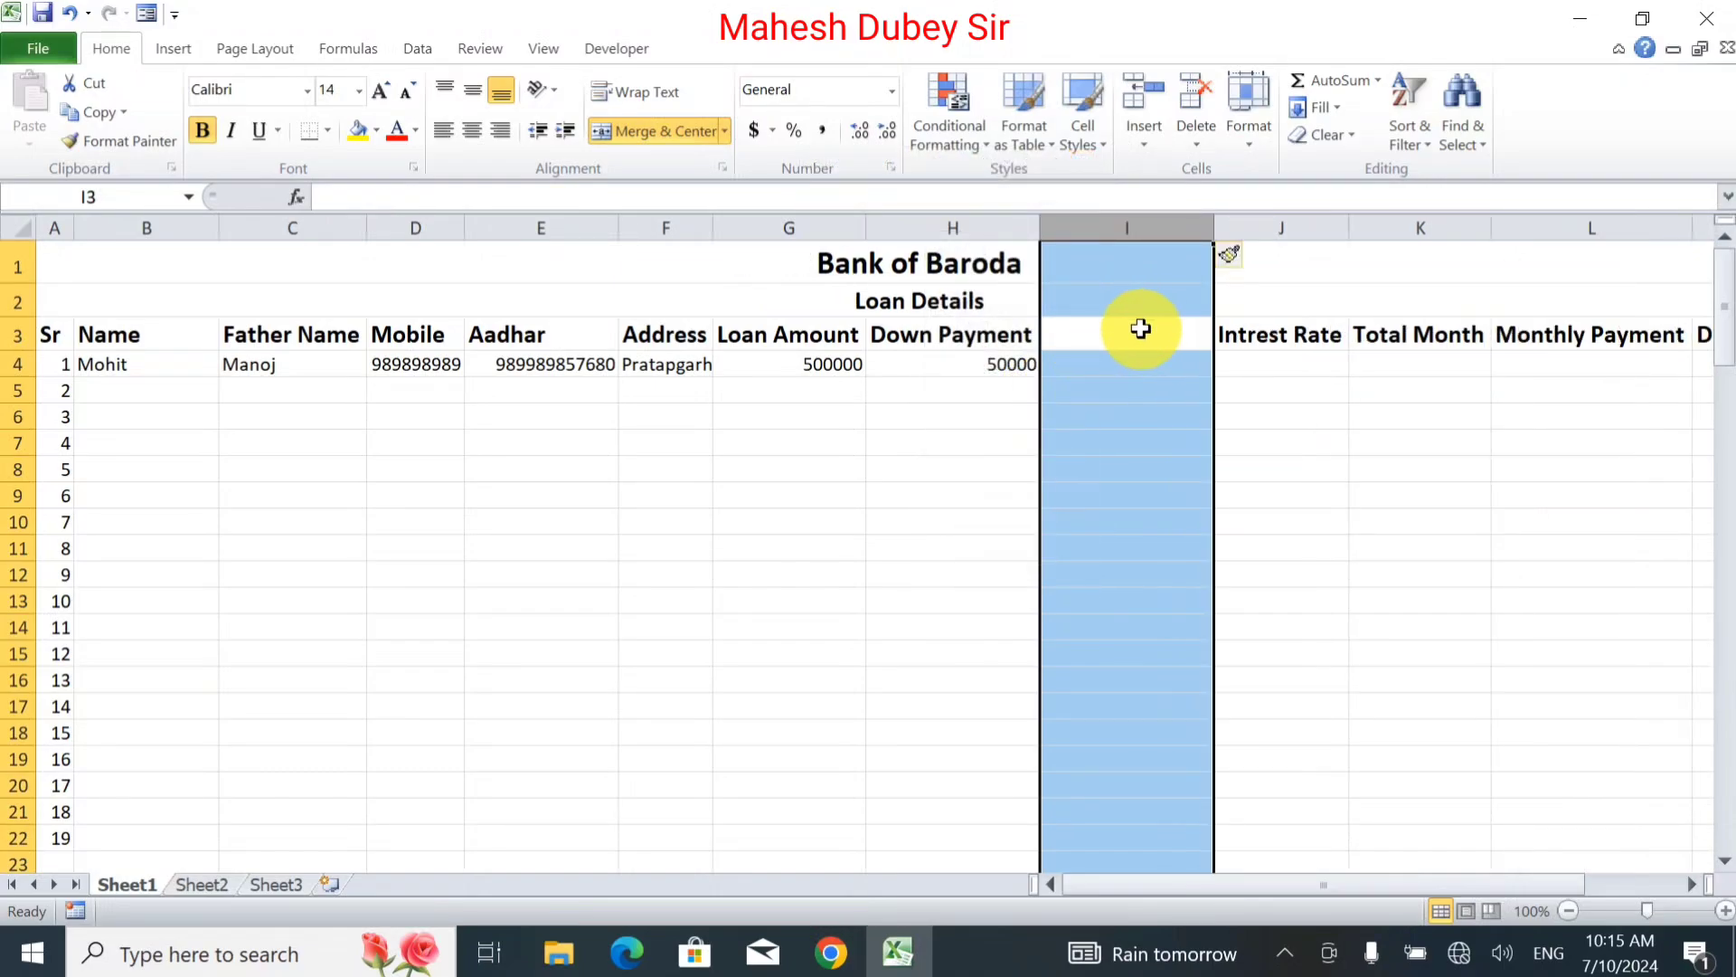
{"action": "left_click", "coordinate": [1141, 329]}
{"action": "type", "text": "D"}
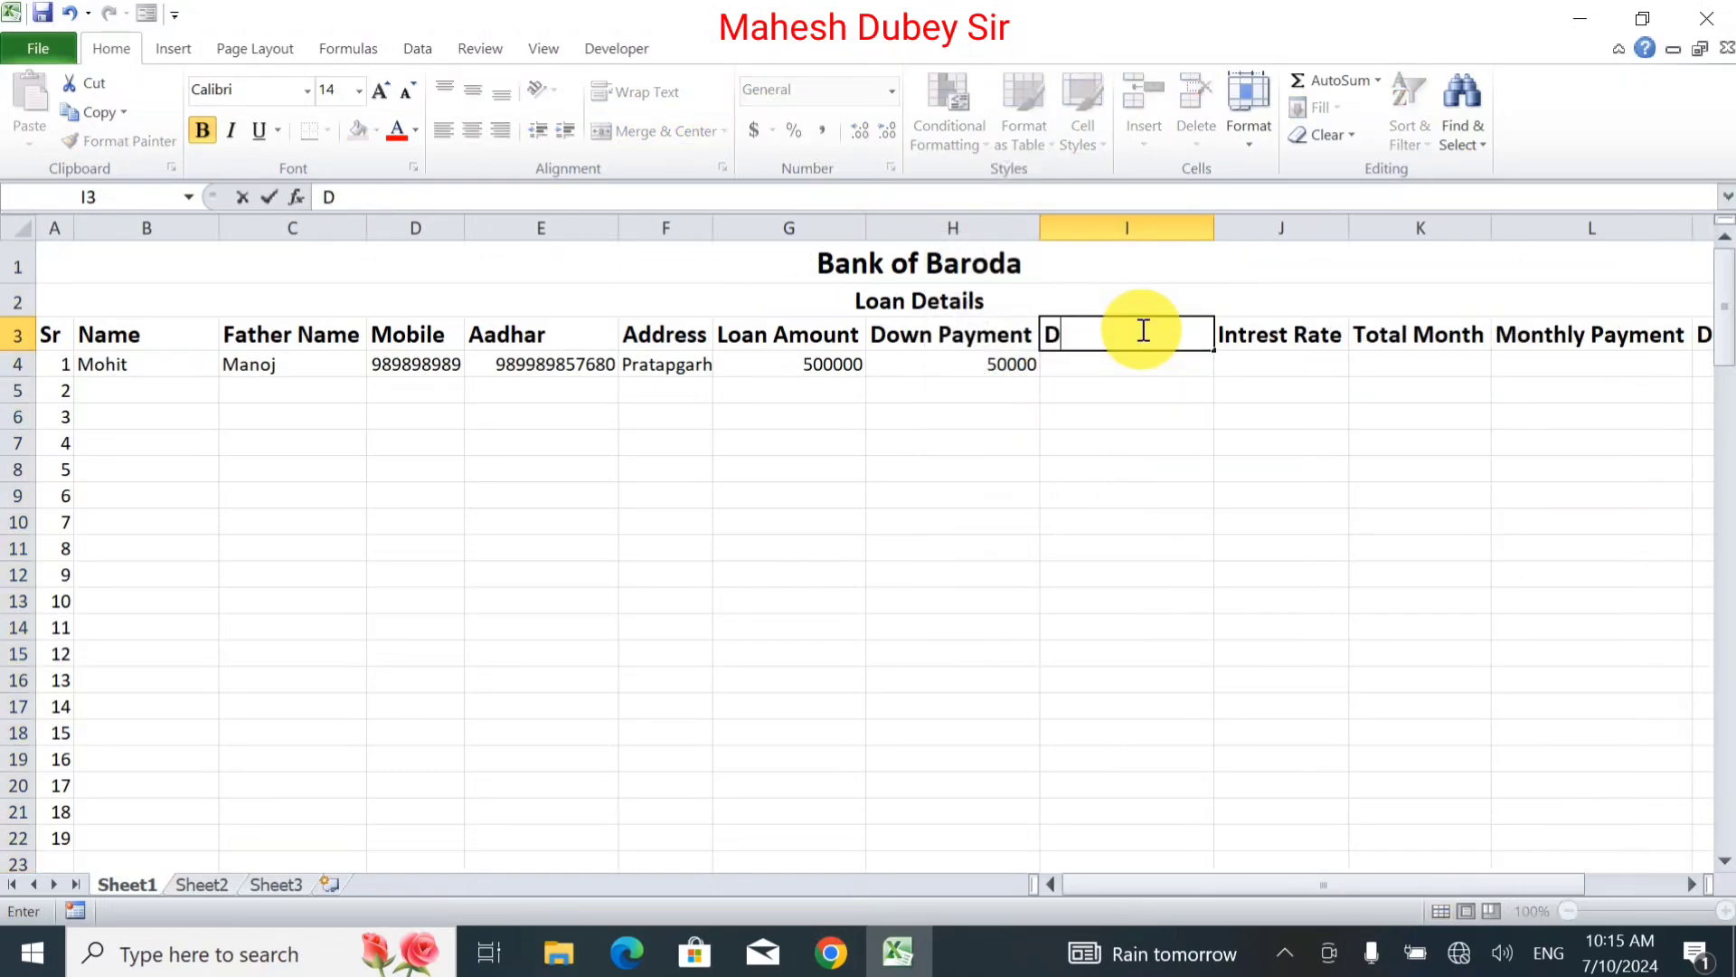
{"action": "type", "text": "ue Amount"}
{"action": "key", "text": "Return"}
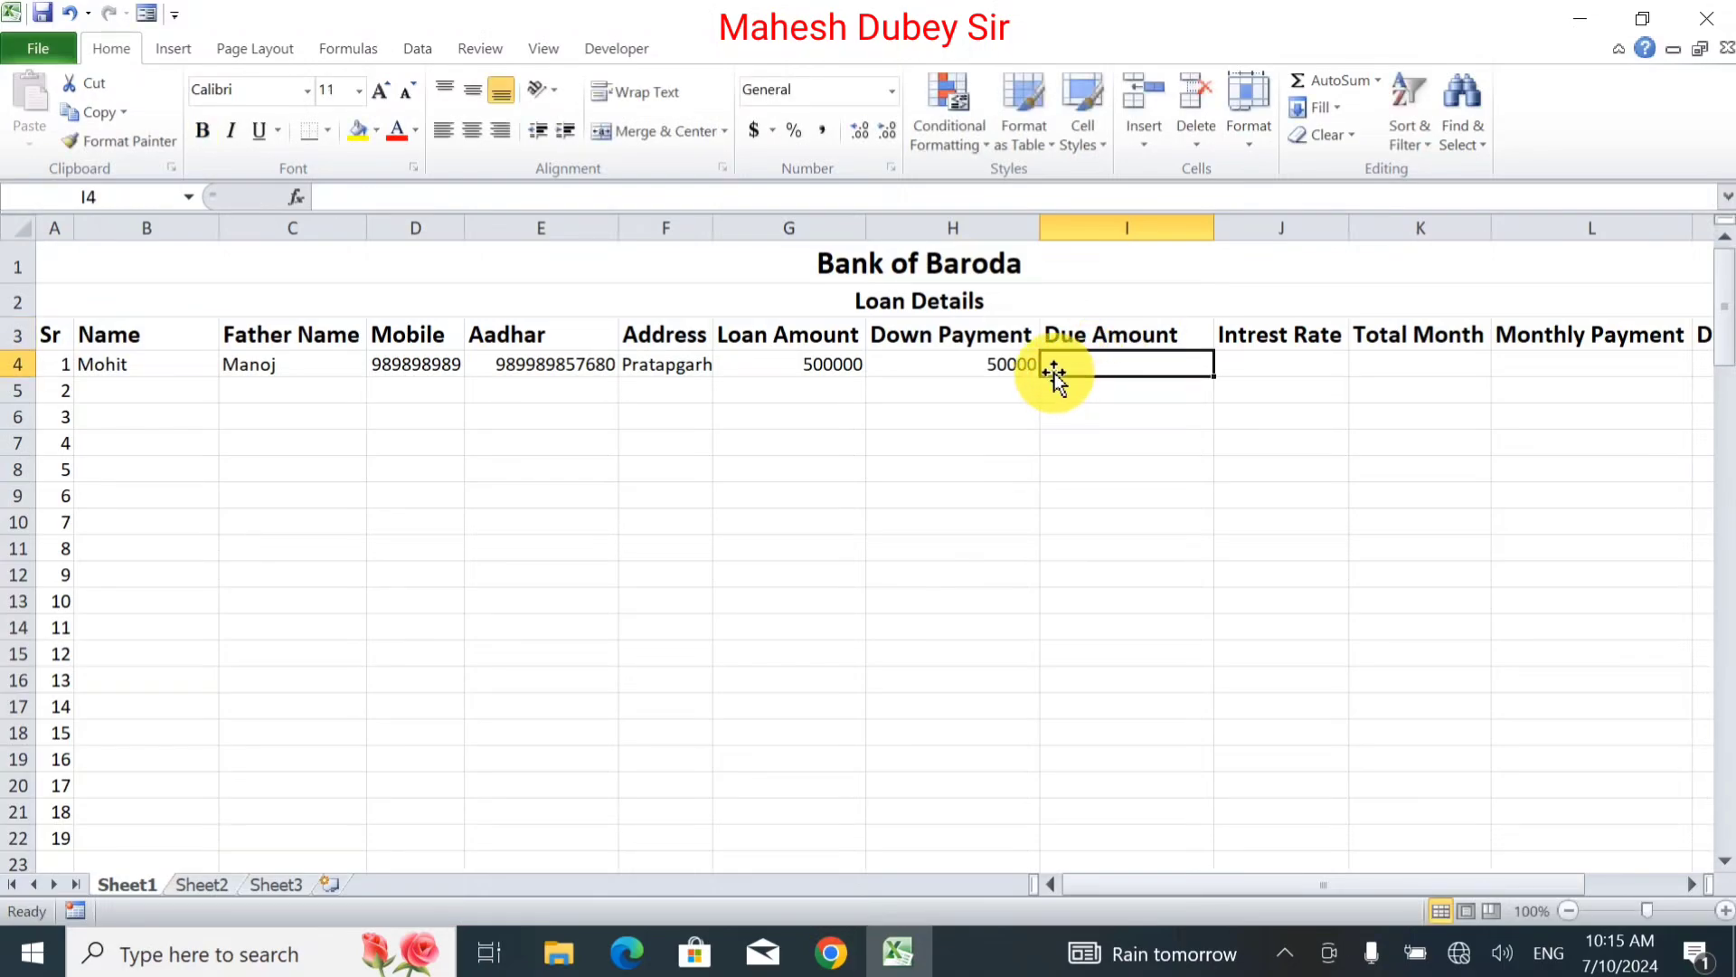
Calculate the first borrower's due amount in I4 with the formula =G4-H4.
{"action": "type", "text": "="}
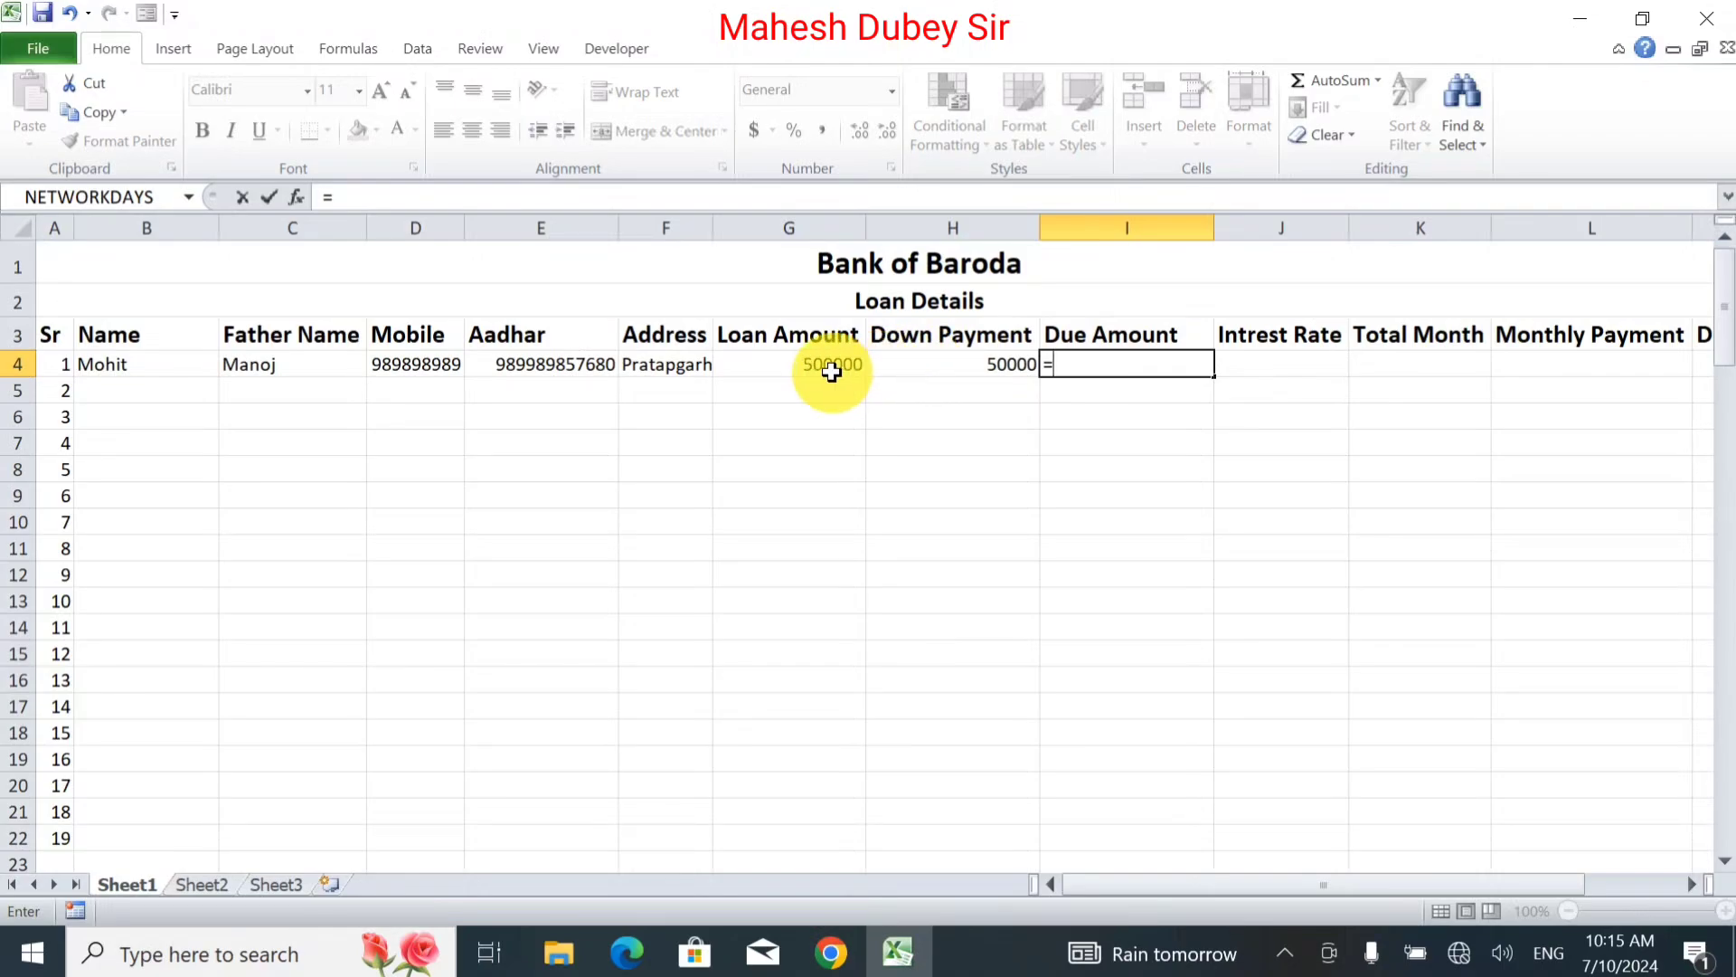
{"action": "left_click", "coordinate": [832, 371]}
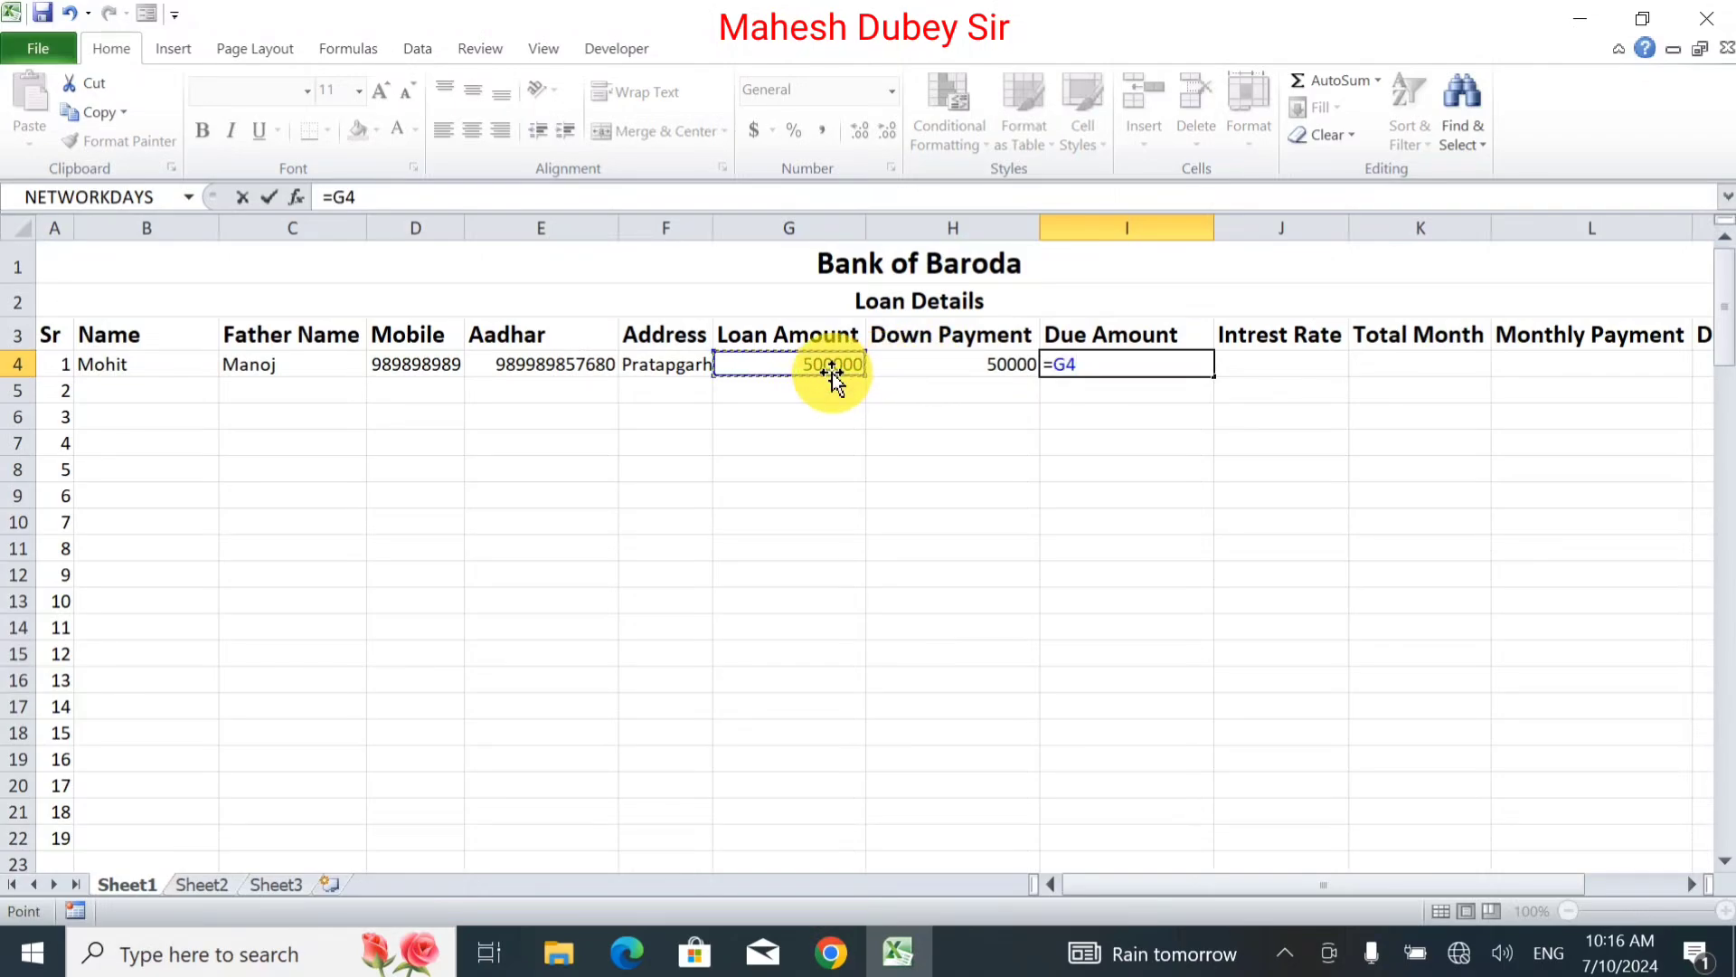
{"action": "type", "text": "-"}
{"action": "left_click", "coordinate": [931, 371]}
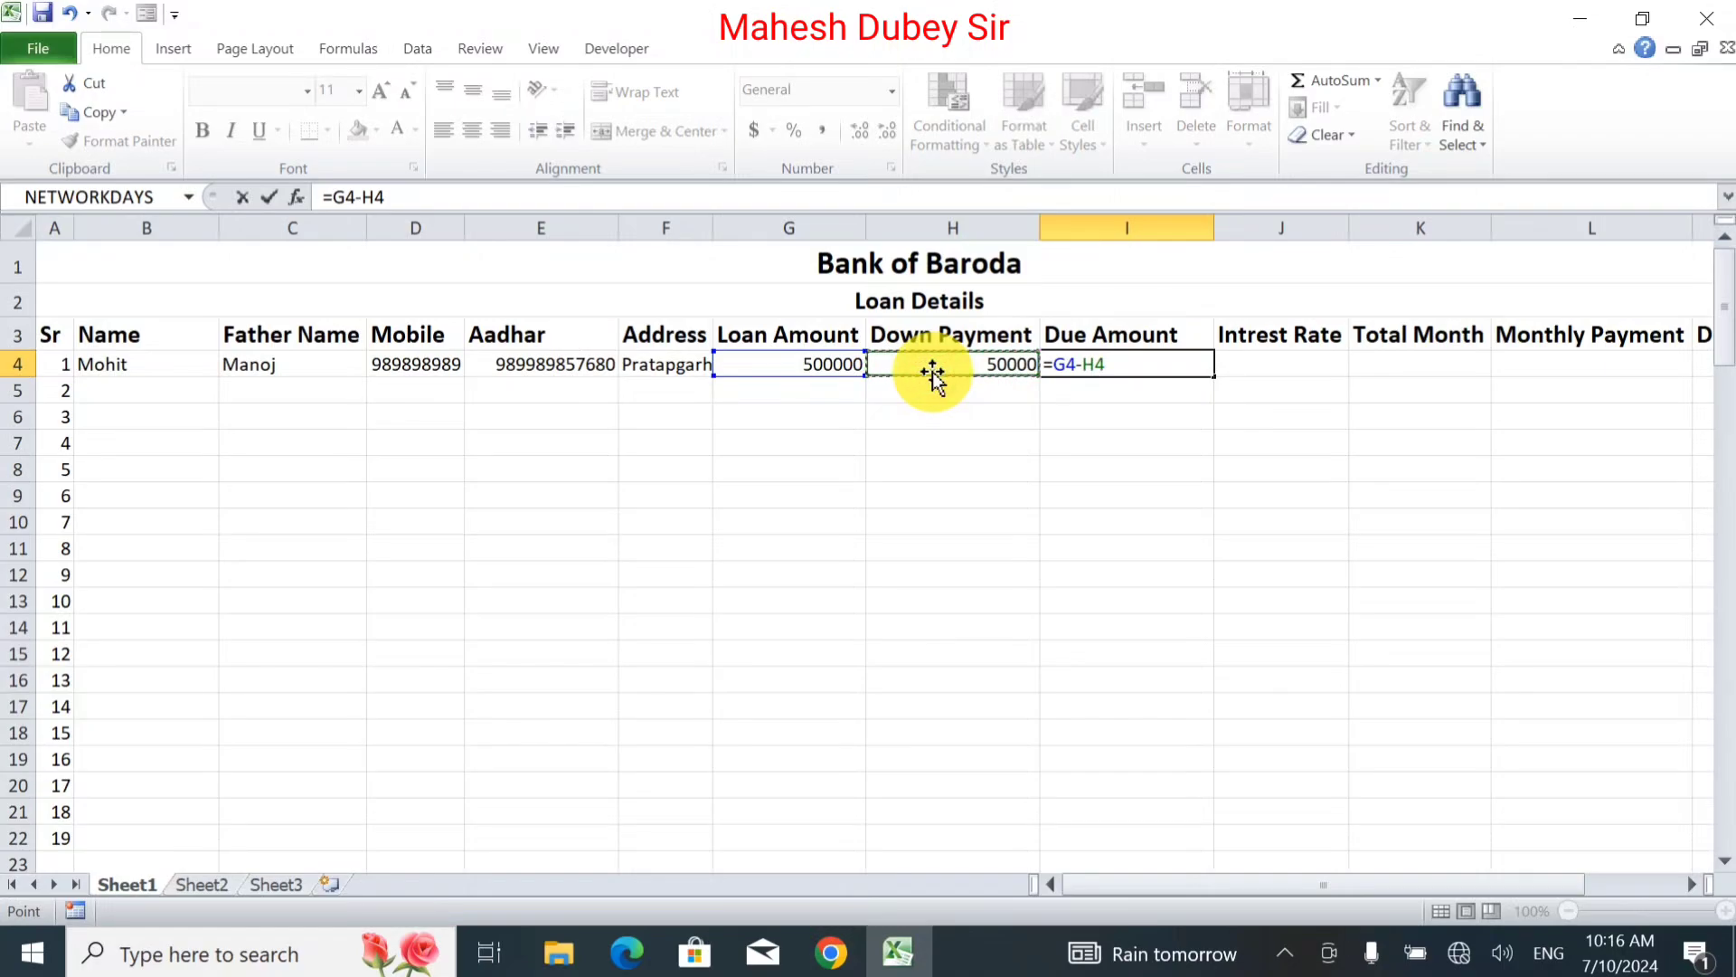
{"action": "key", "text": "Return"}
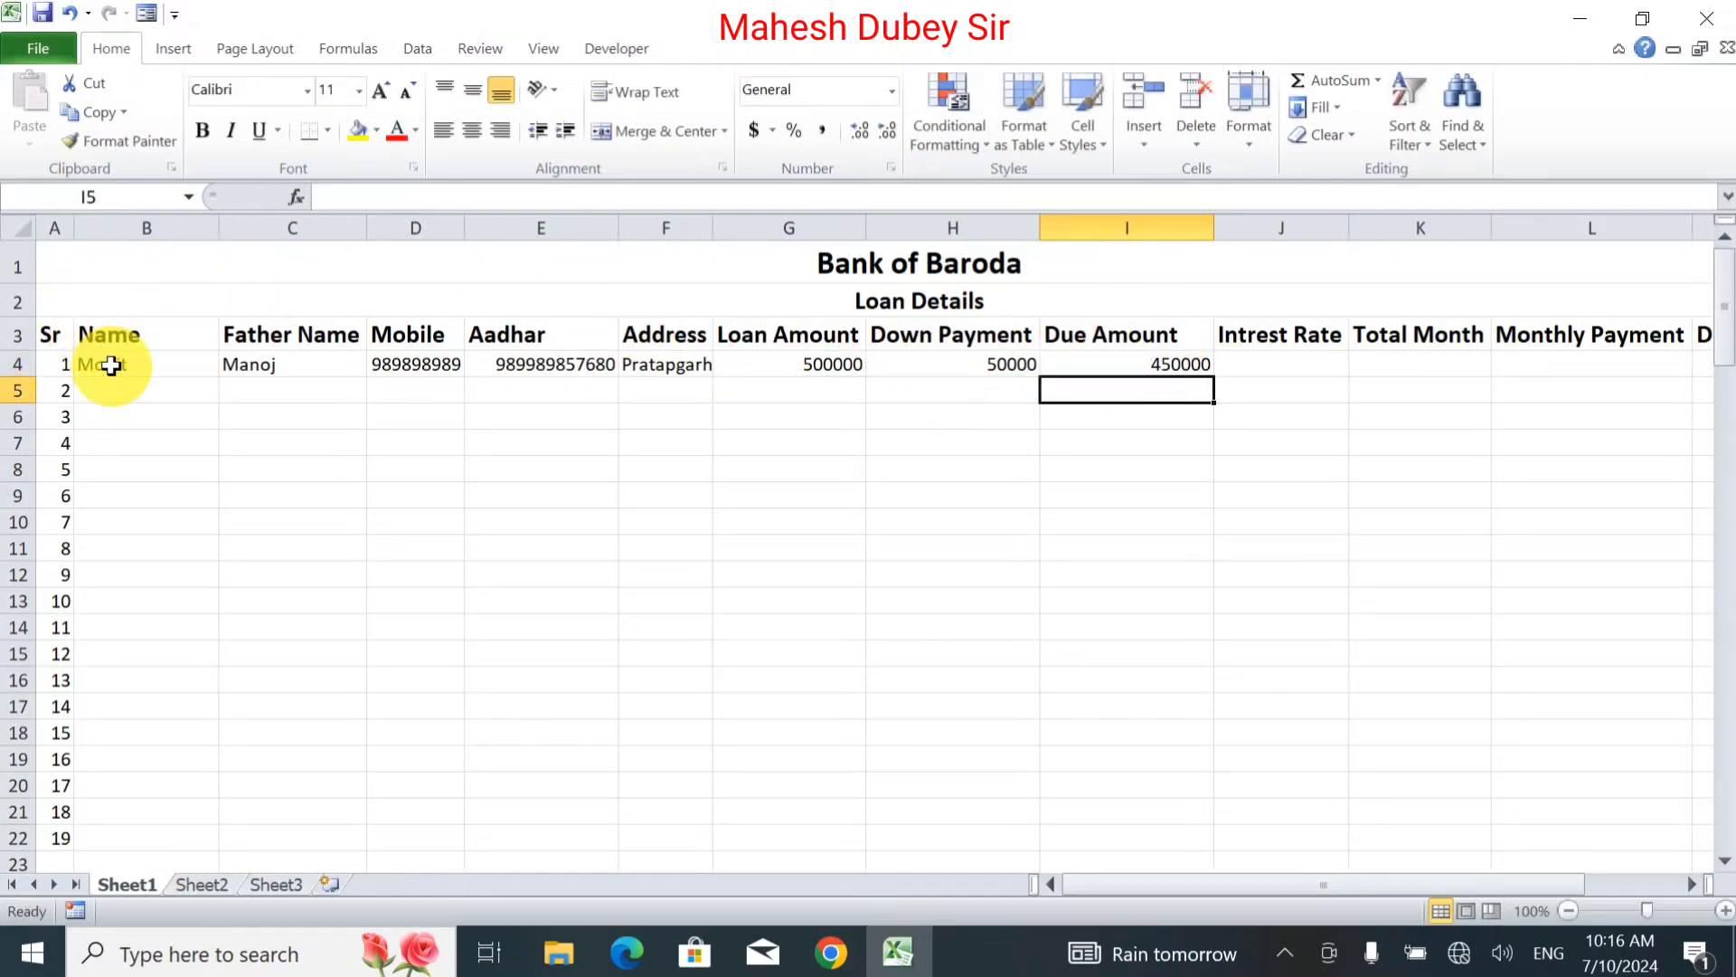
Enter the second borrower's name in B5 and the father's name in C5.
{"action": "left_click", "coordinate": [120, 403]}
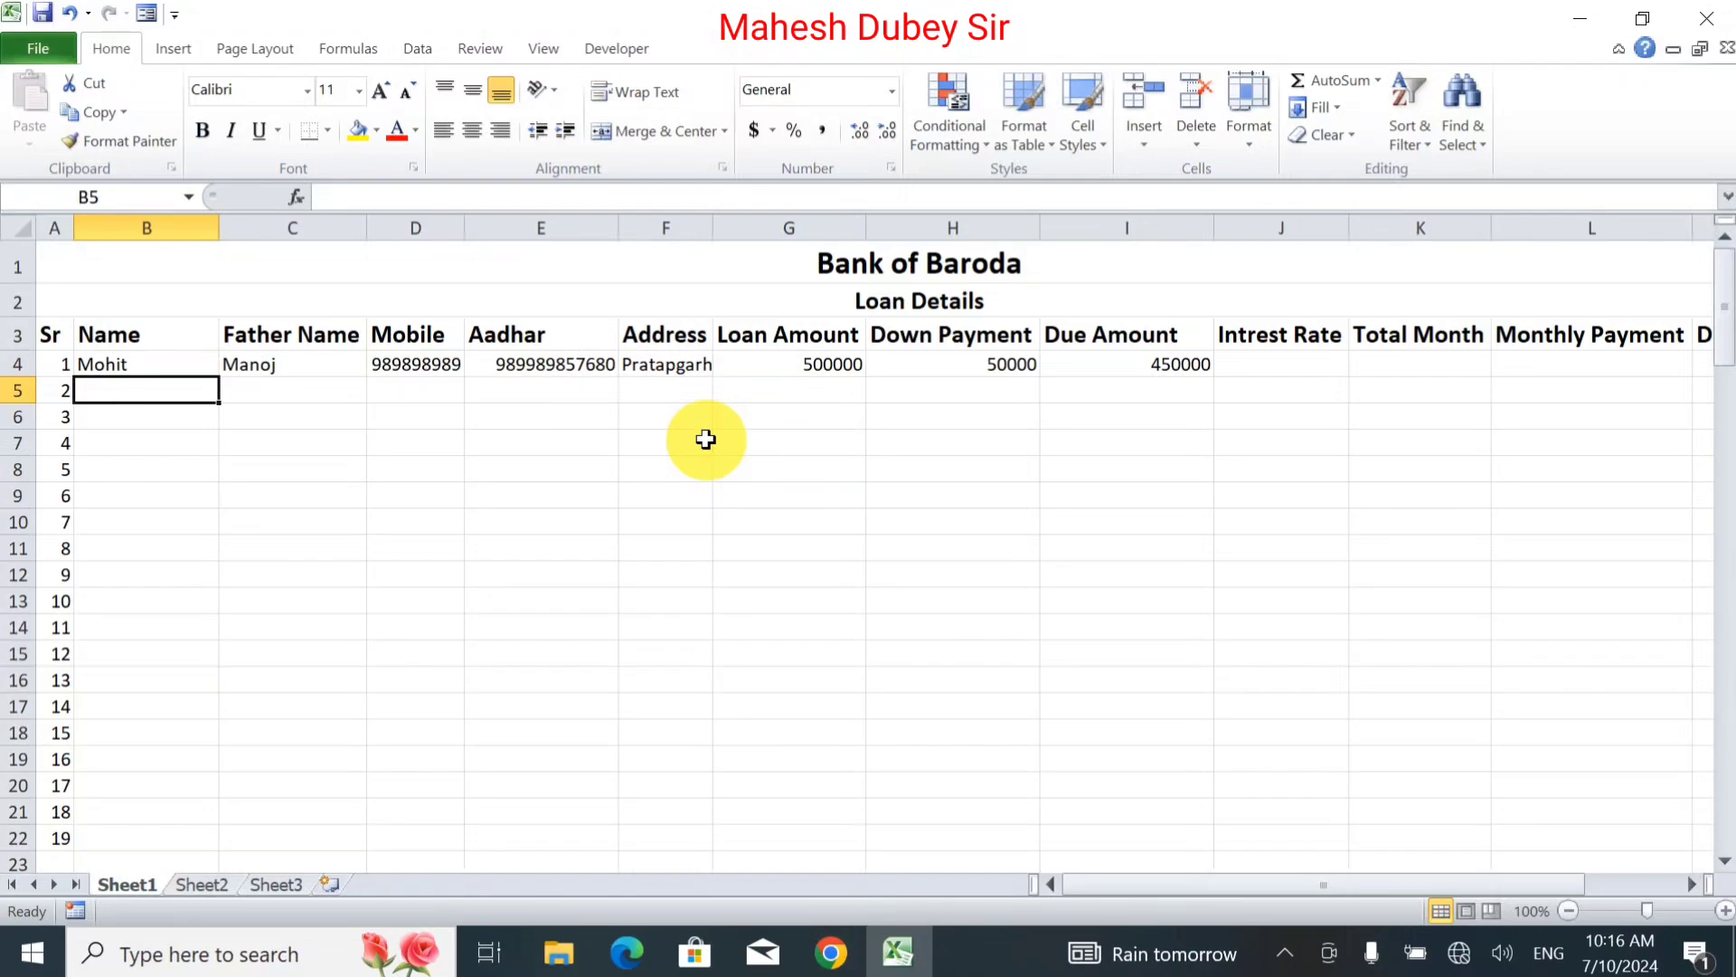
{"action": "type", "text": "Ajeet"}
{"action": "key", "text": "Tab"}
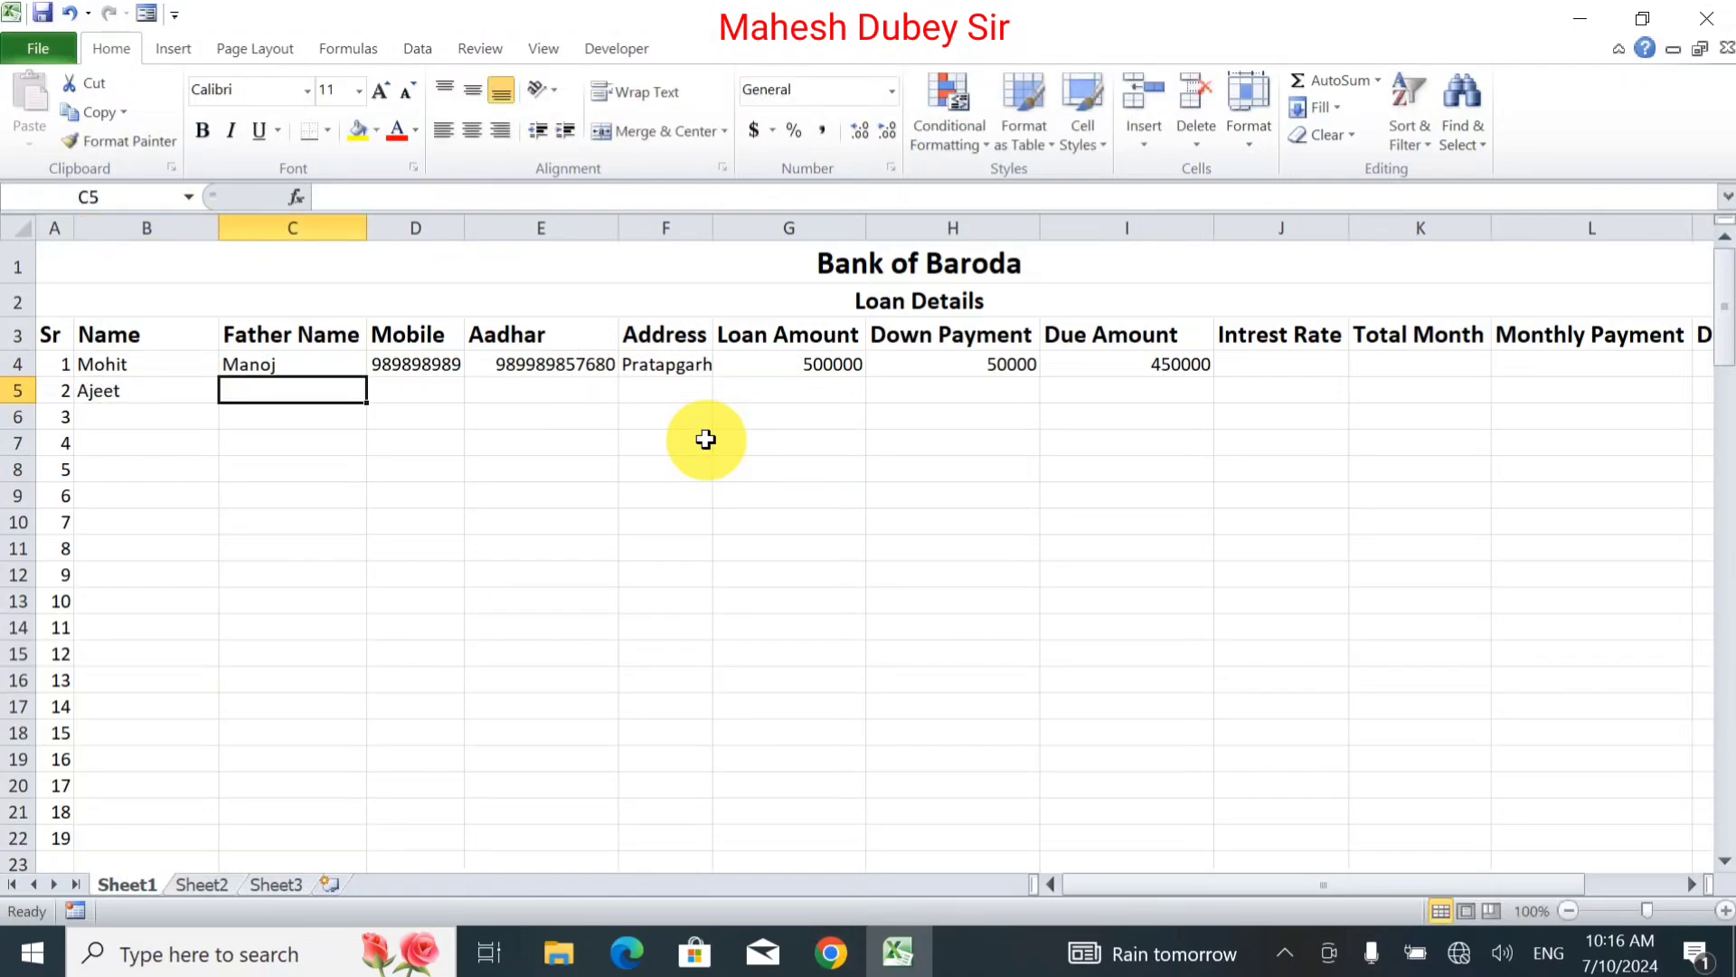
{"action": "type", "text": "Suresh"}
{"action": "key", "text": "Tab"}
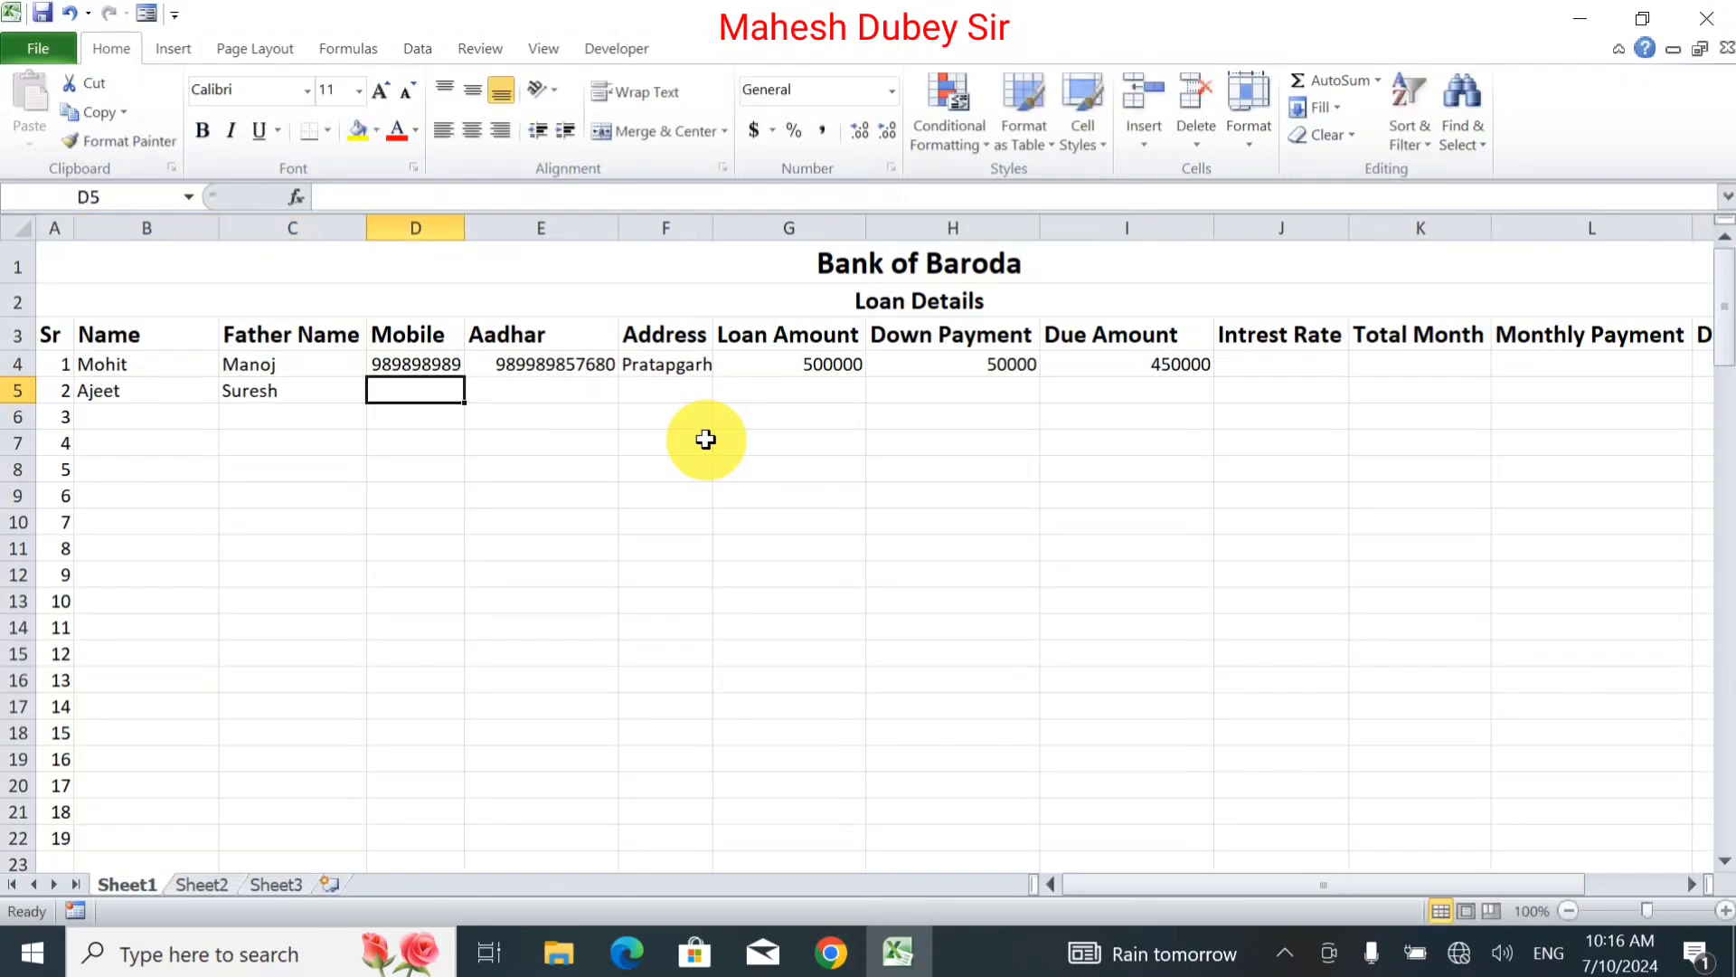
Fill the second borrower's mobile number, Aadhar number and address in D5:F5 with the same values as row 4.
{"action": "type", "text": "989898989"}
{"action": "key", "text": "Tab"}
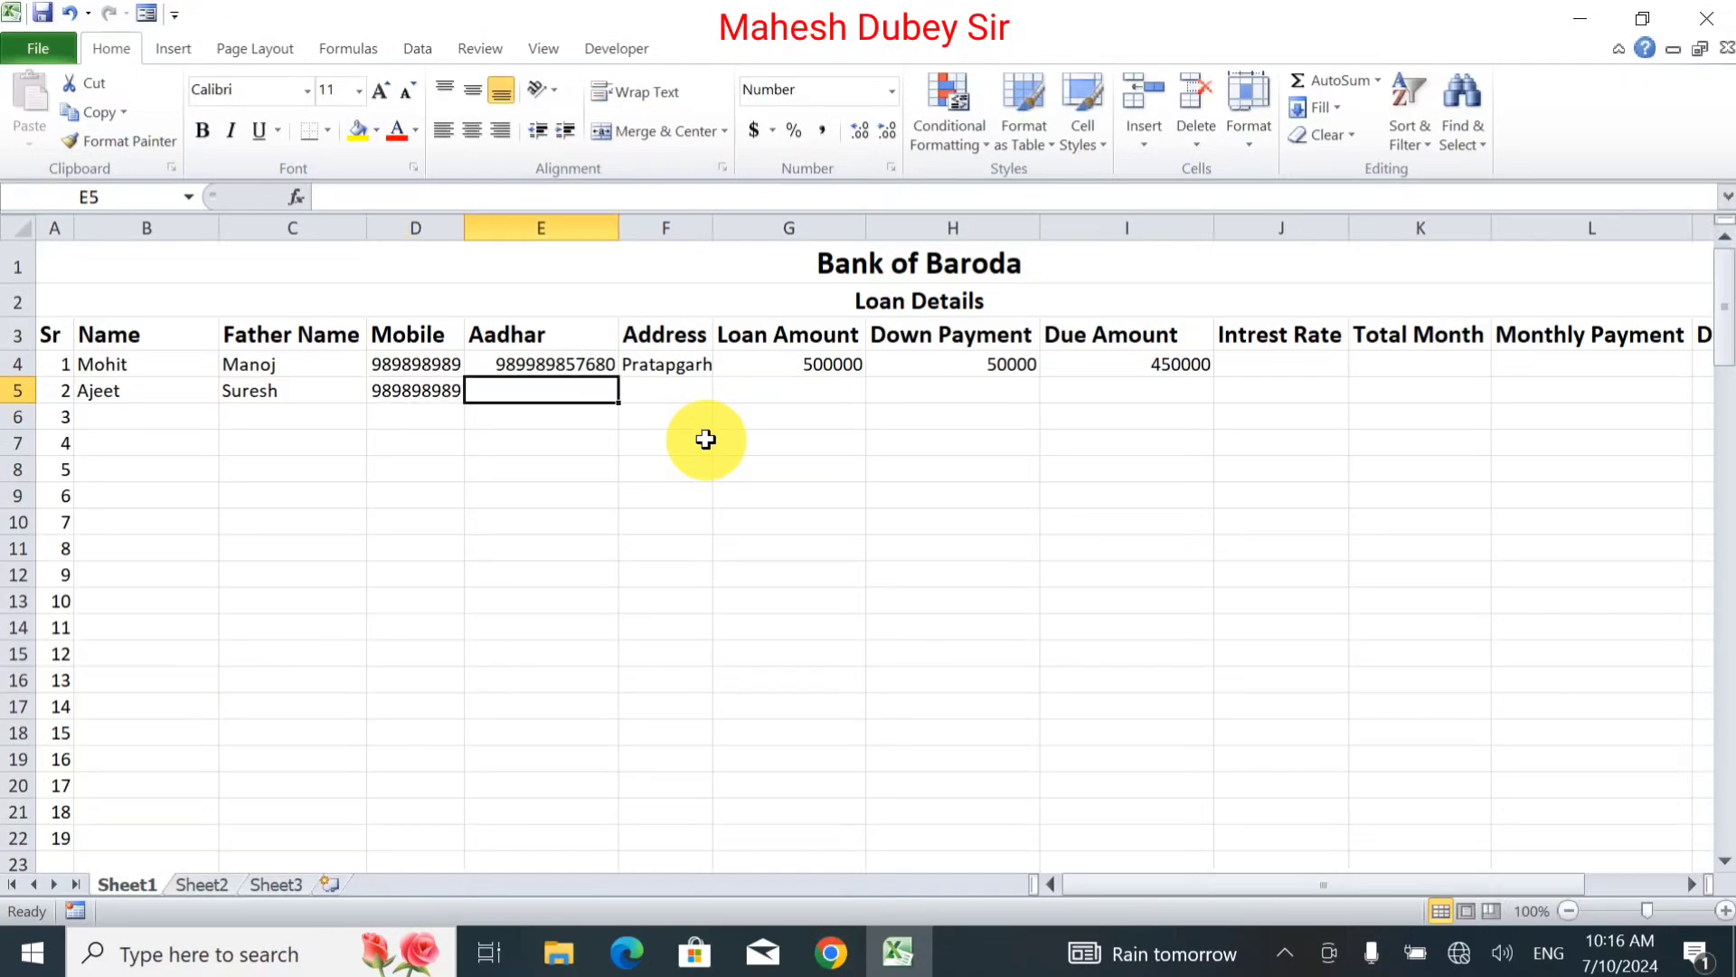
{"action": "key", "text": "ctrl+v"}
{"action": "key", "text": "Tab"}
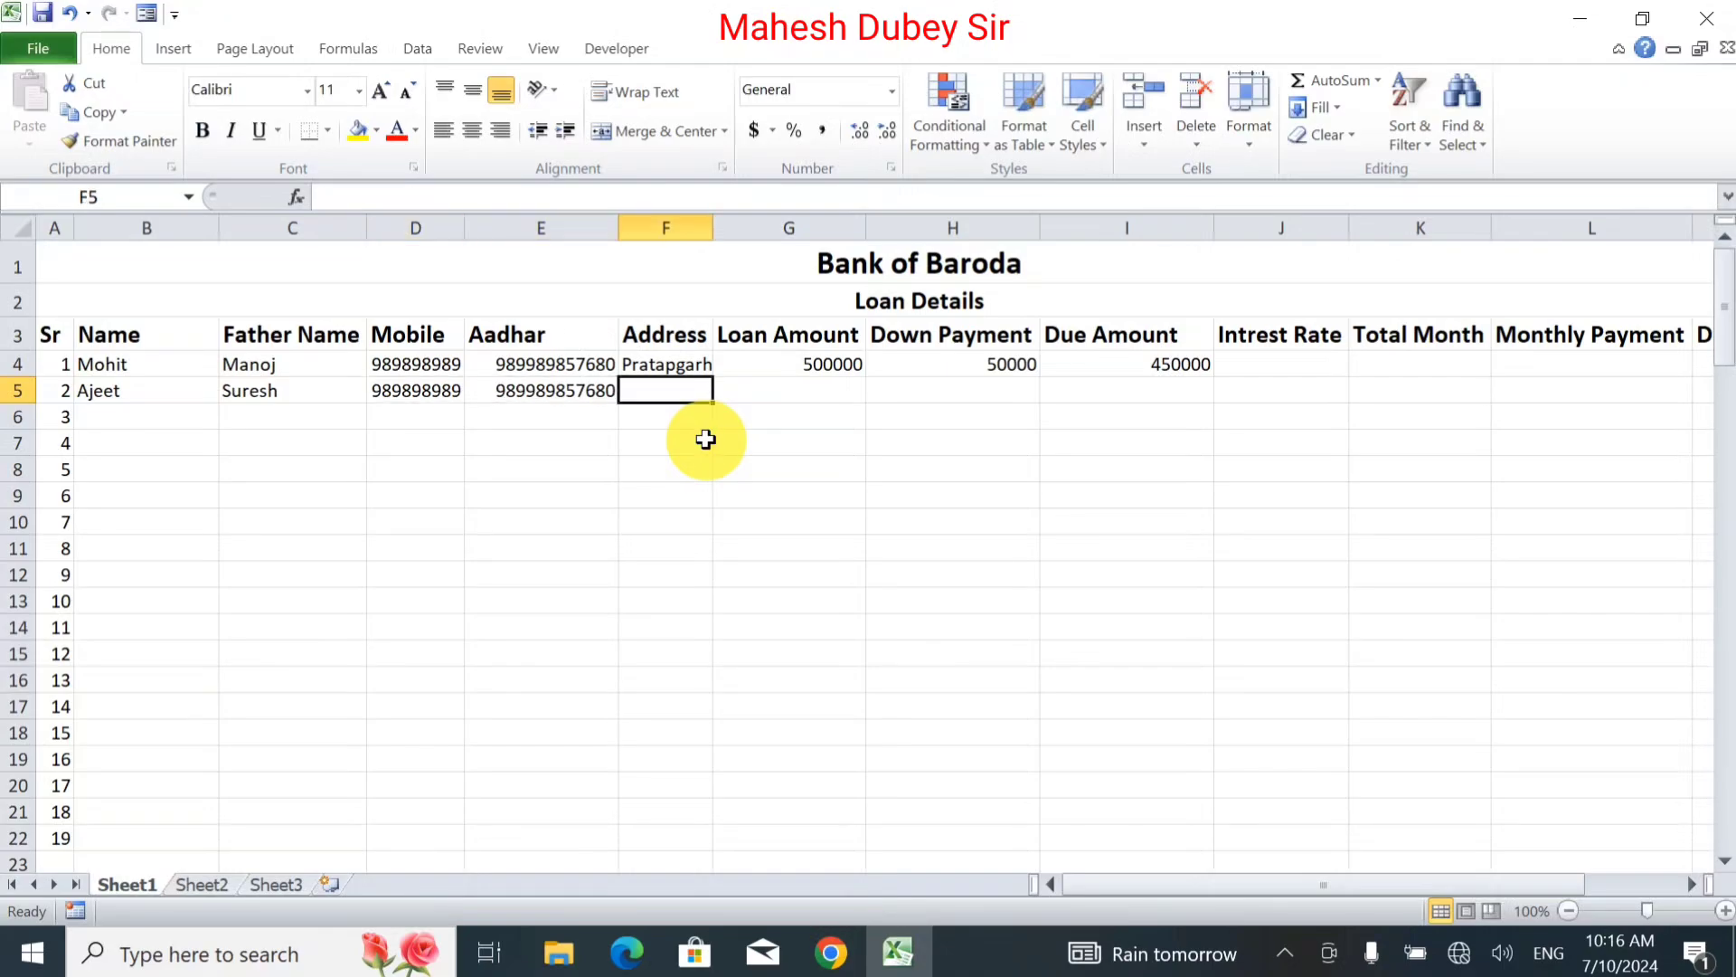
{"action": "type", "text": "Pratapgarh"}
{"action": "key", "text": "Tab"}
Complete row 5 with loan amount 500000 in G5, down payment 50000 in H5 and the due amount formula =G5-H5 in I5.
{"action": "type", "text": "500000"}
{"action": "key", "text": "Tab"}
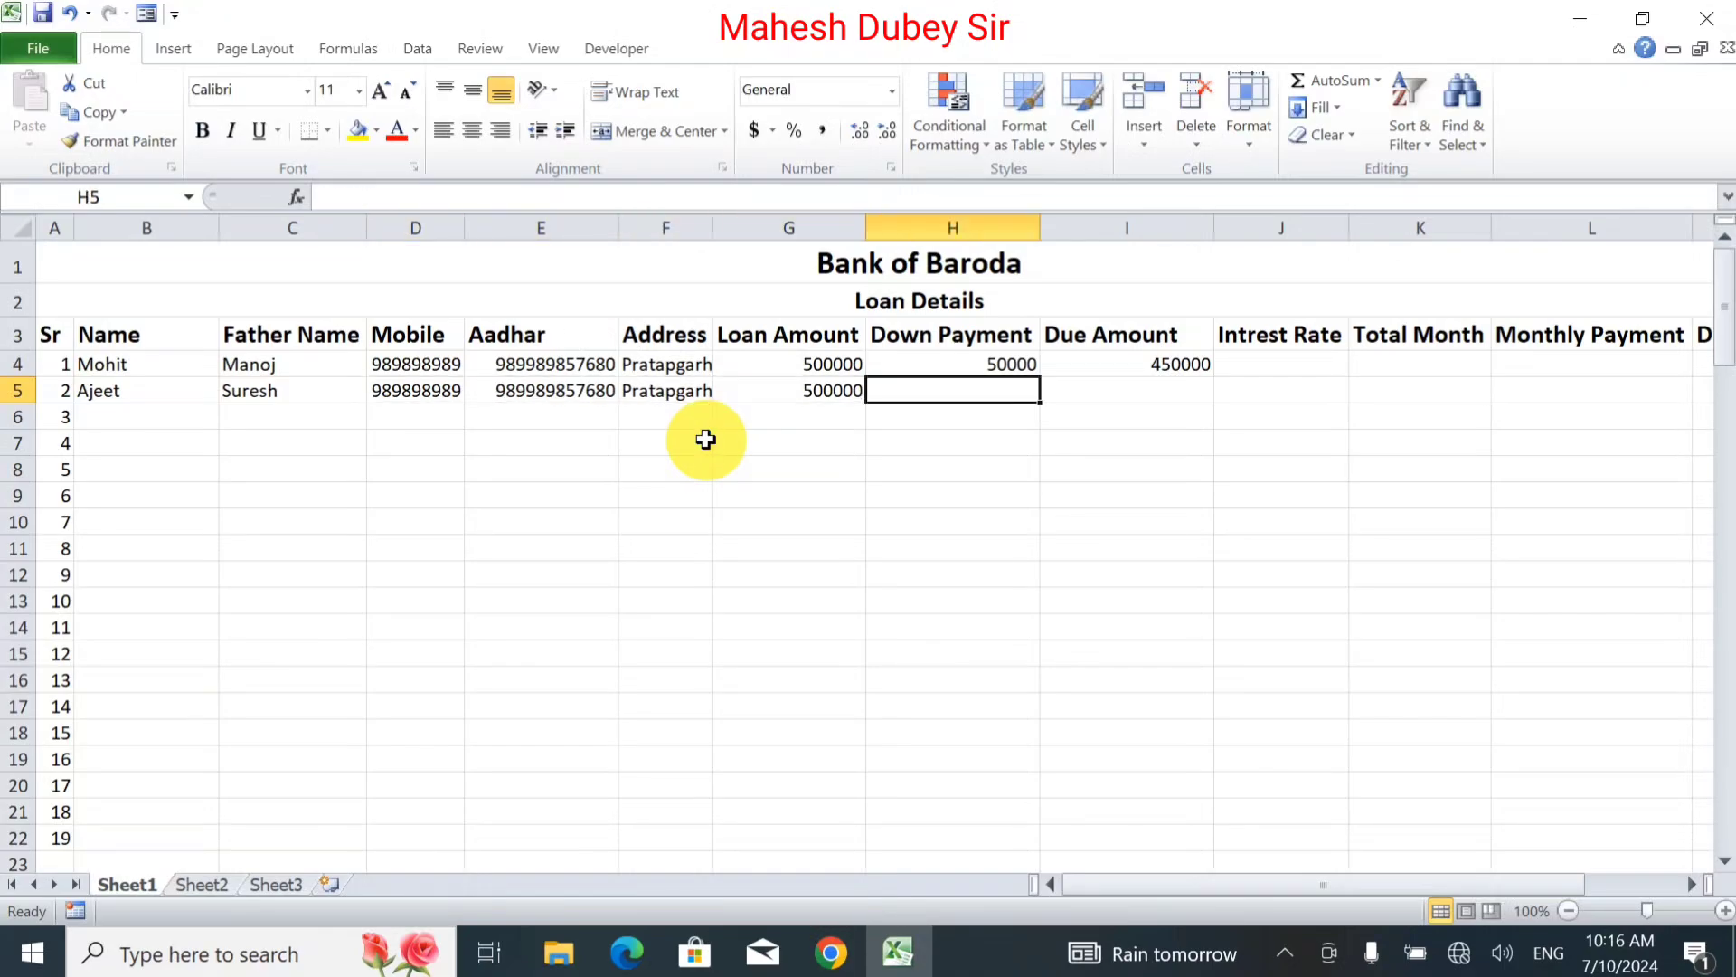
{"action": "type", "text": "50000"}
{"action": "key", "text": "Tab"}
{"action": "type", "text": "=G5-H5"}
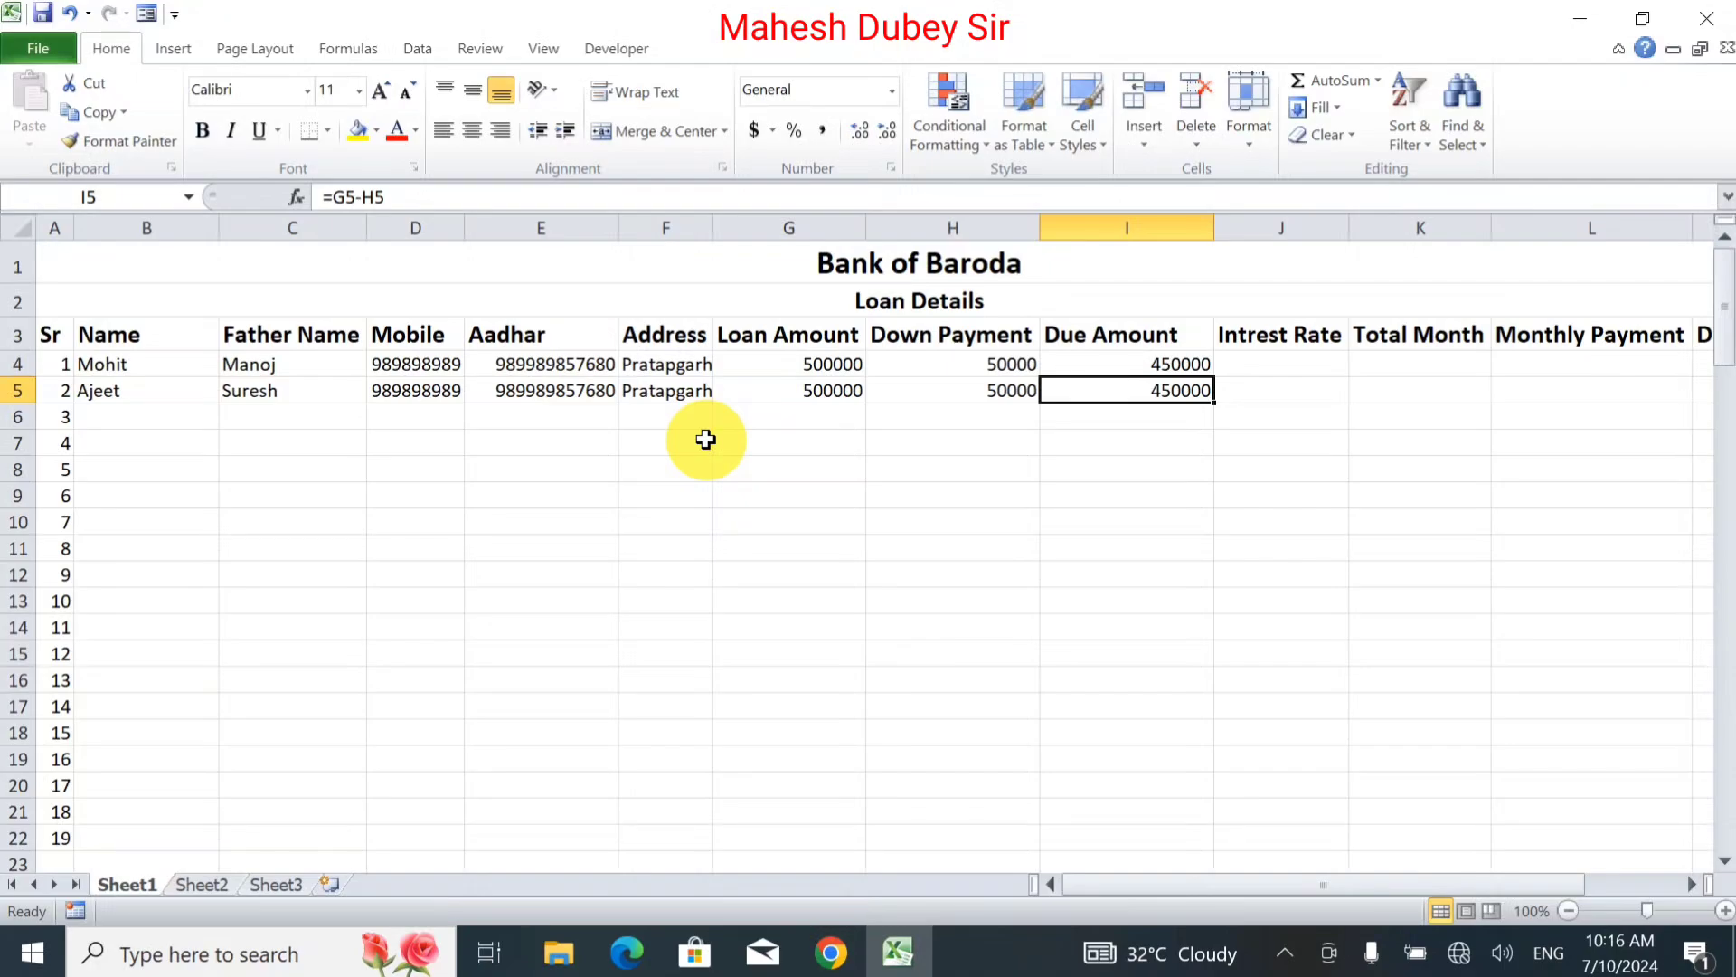
{"action": "key", "text": "Return"}
Enter the third borrower's name in B6 and the father's name in C6.
{"action": "type", "text": "Suresh"}
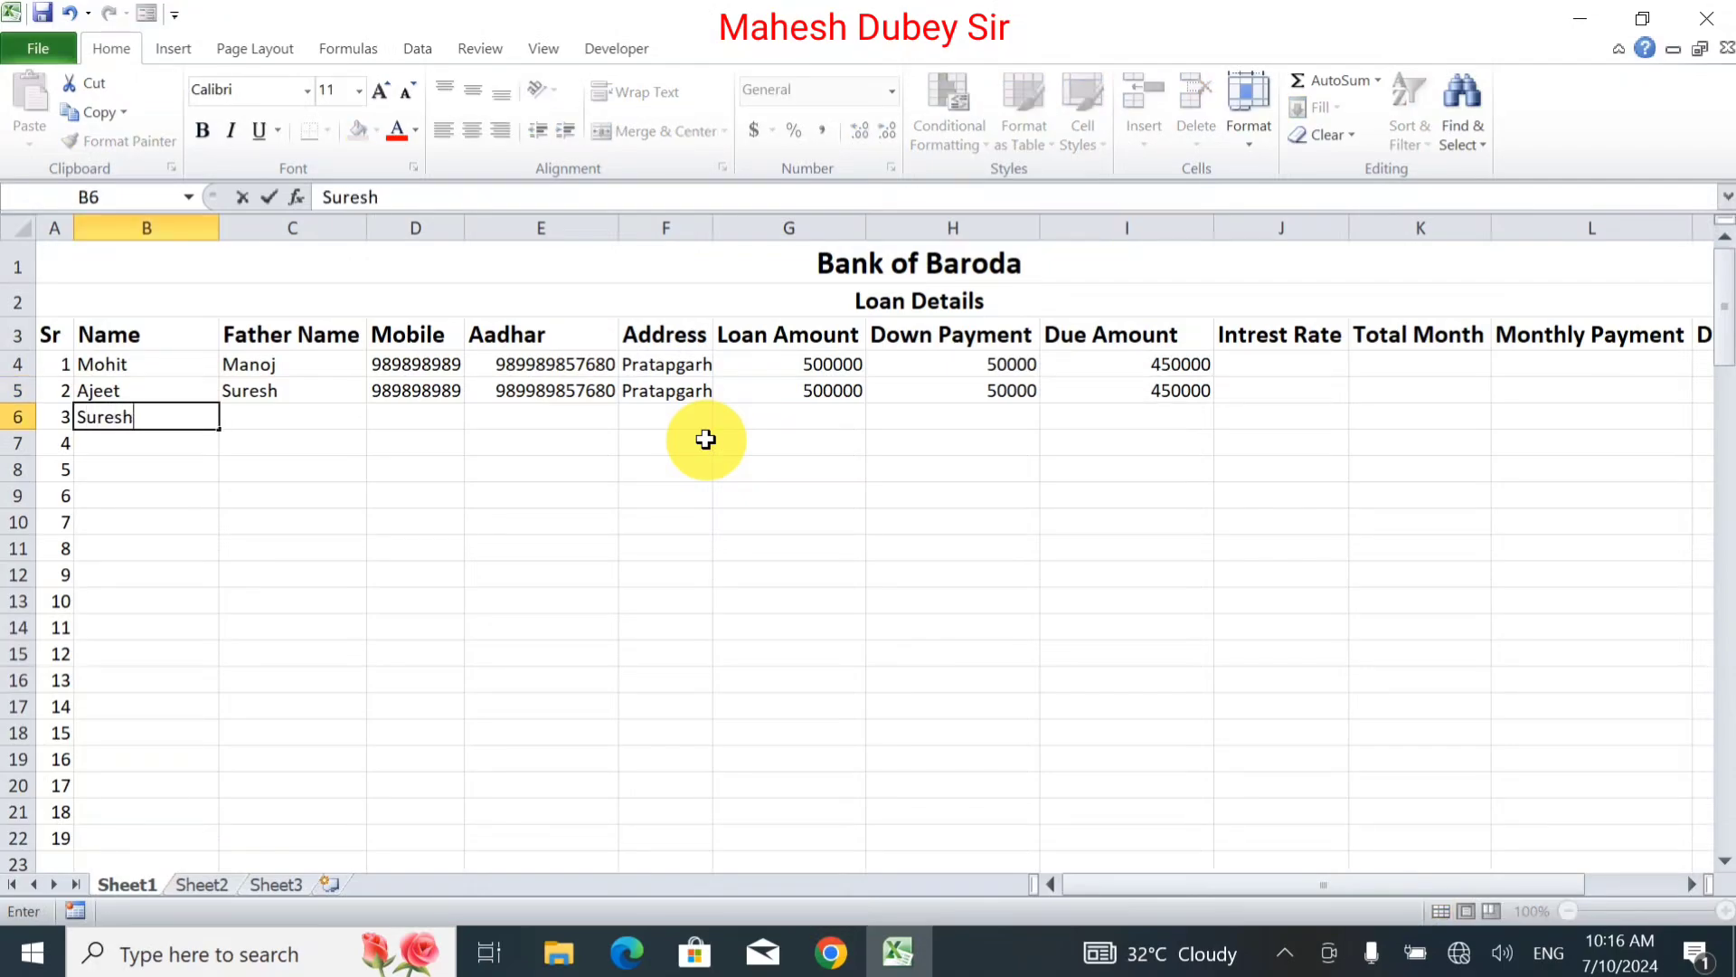
{"action": "key", "text": "Tab"}
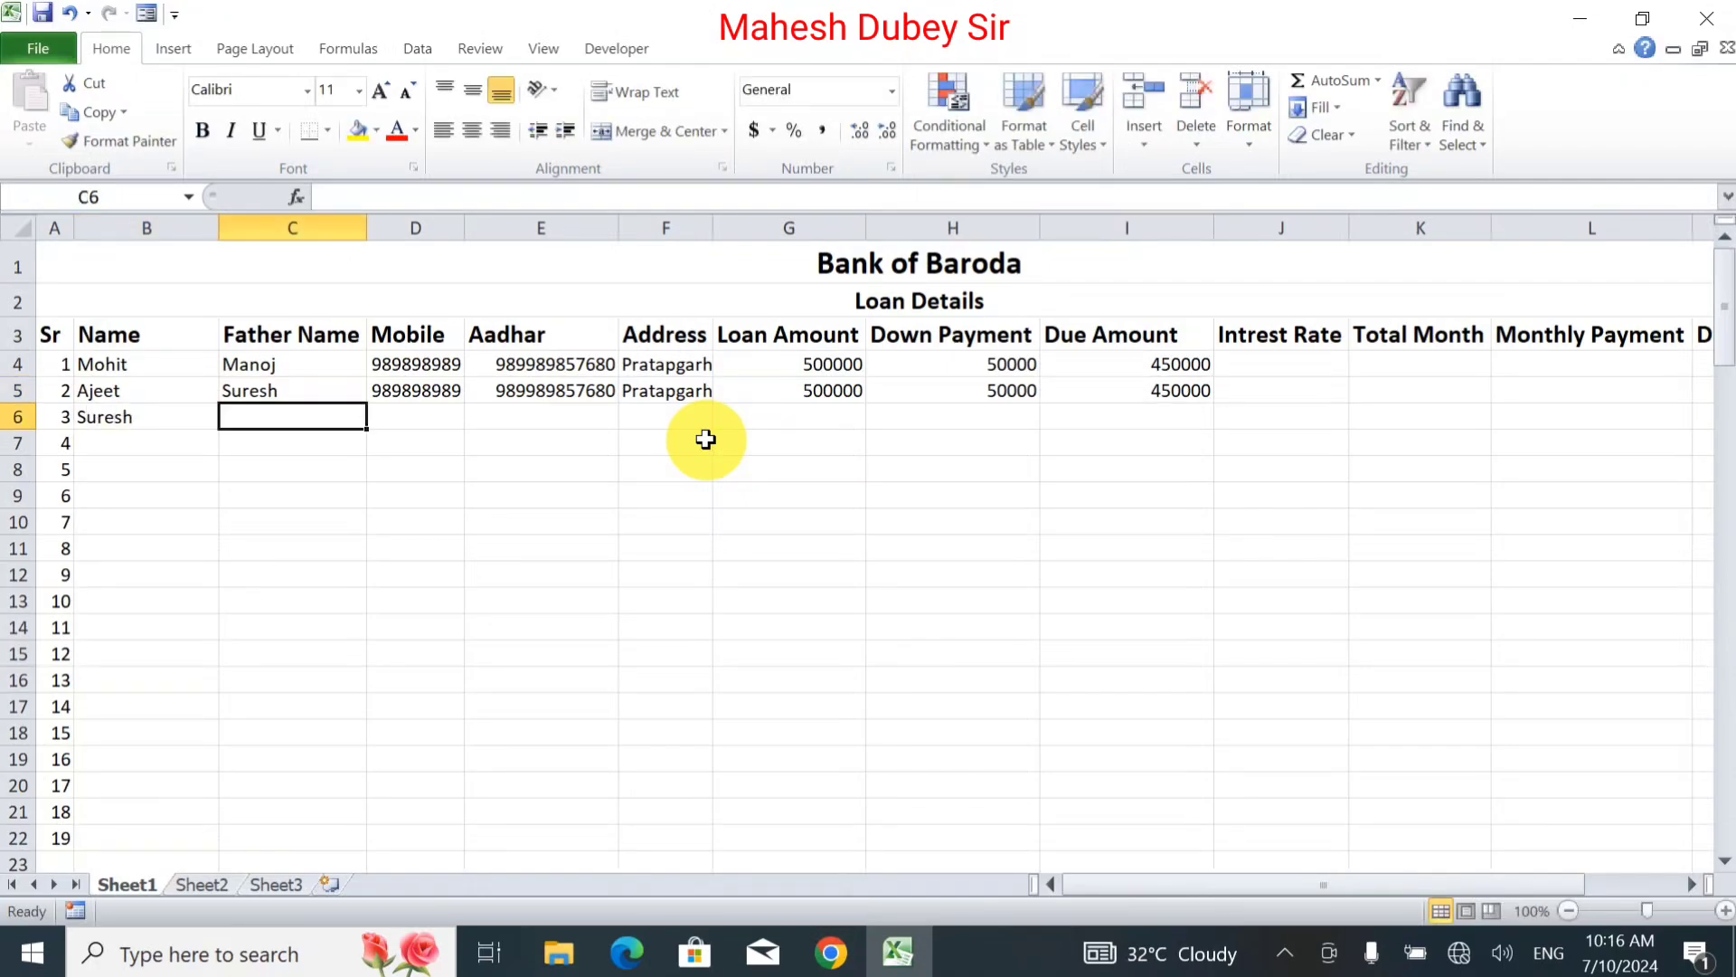
{"action": "type", "text": "Kamlesh"}
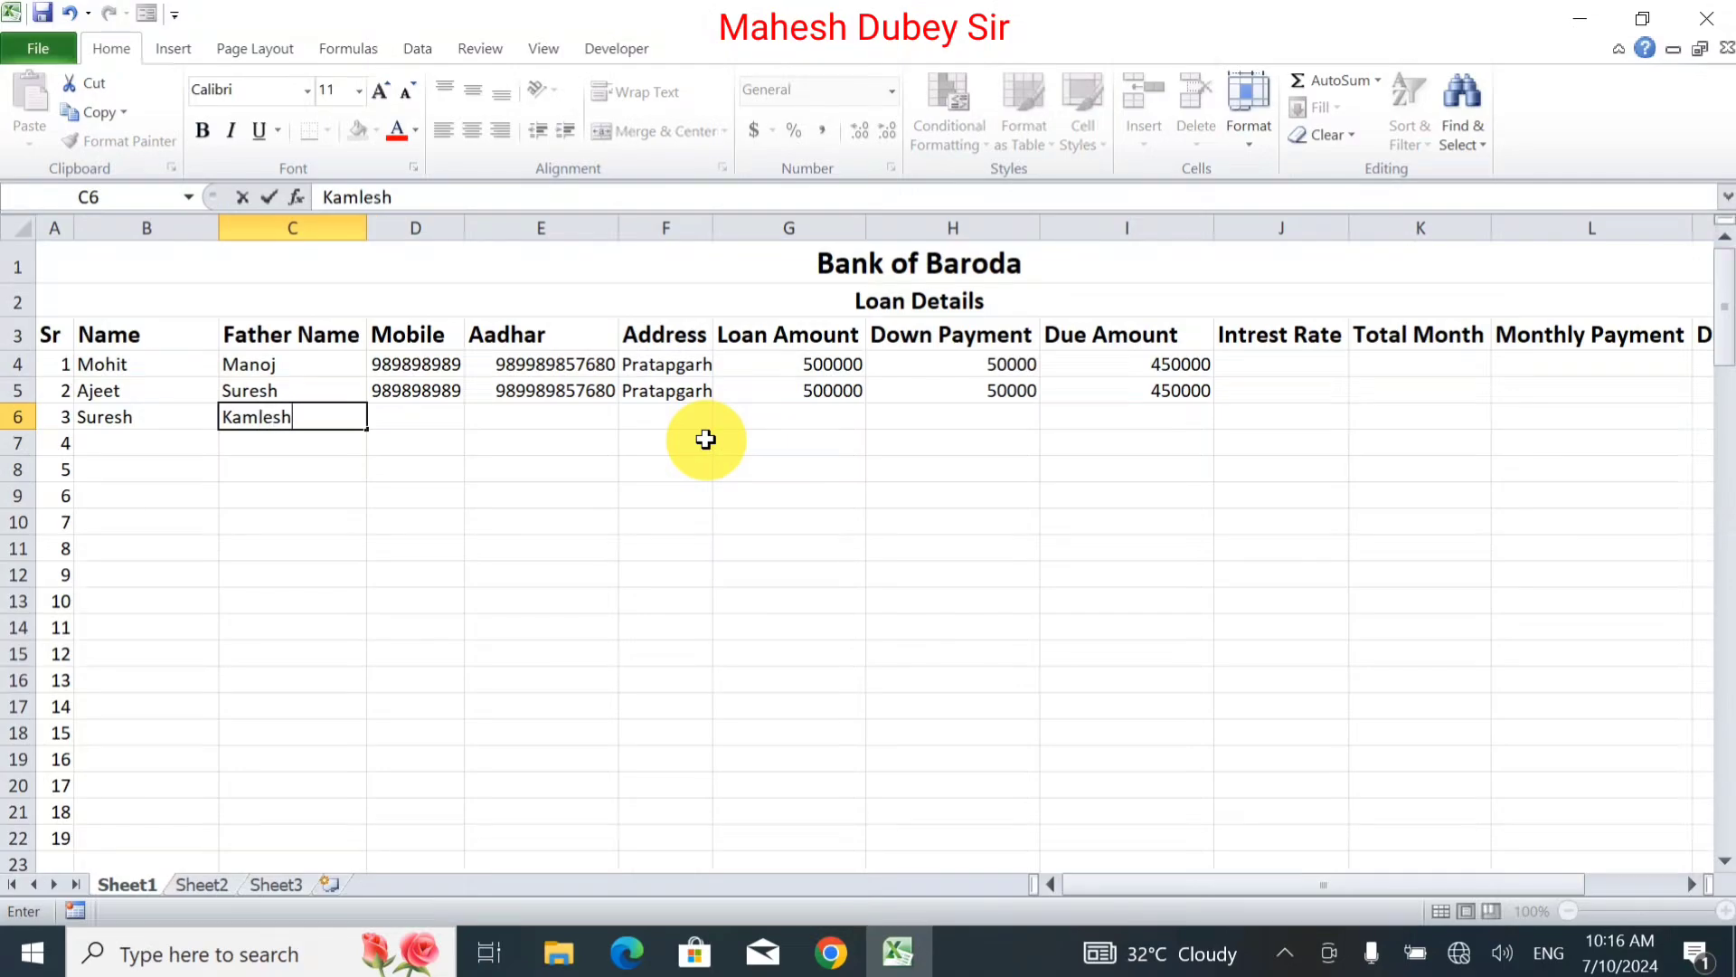
{"action": "key", "text": "Tab"}
Copy the mobile number, Aadhar number and address from row 5 down into D6:F6.
{"action": "key", "text": "ctrl+d"}
{"action": "key", "text": "Tab"}
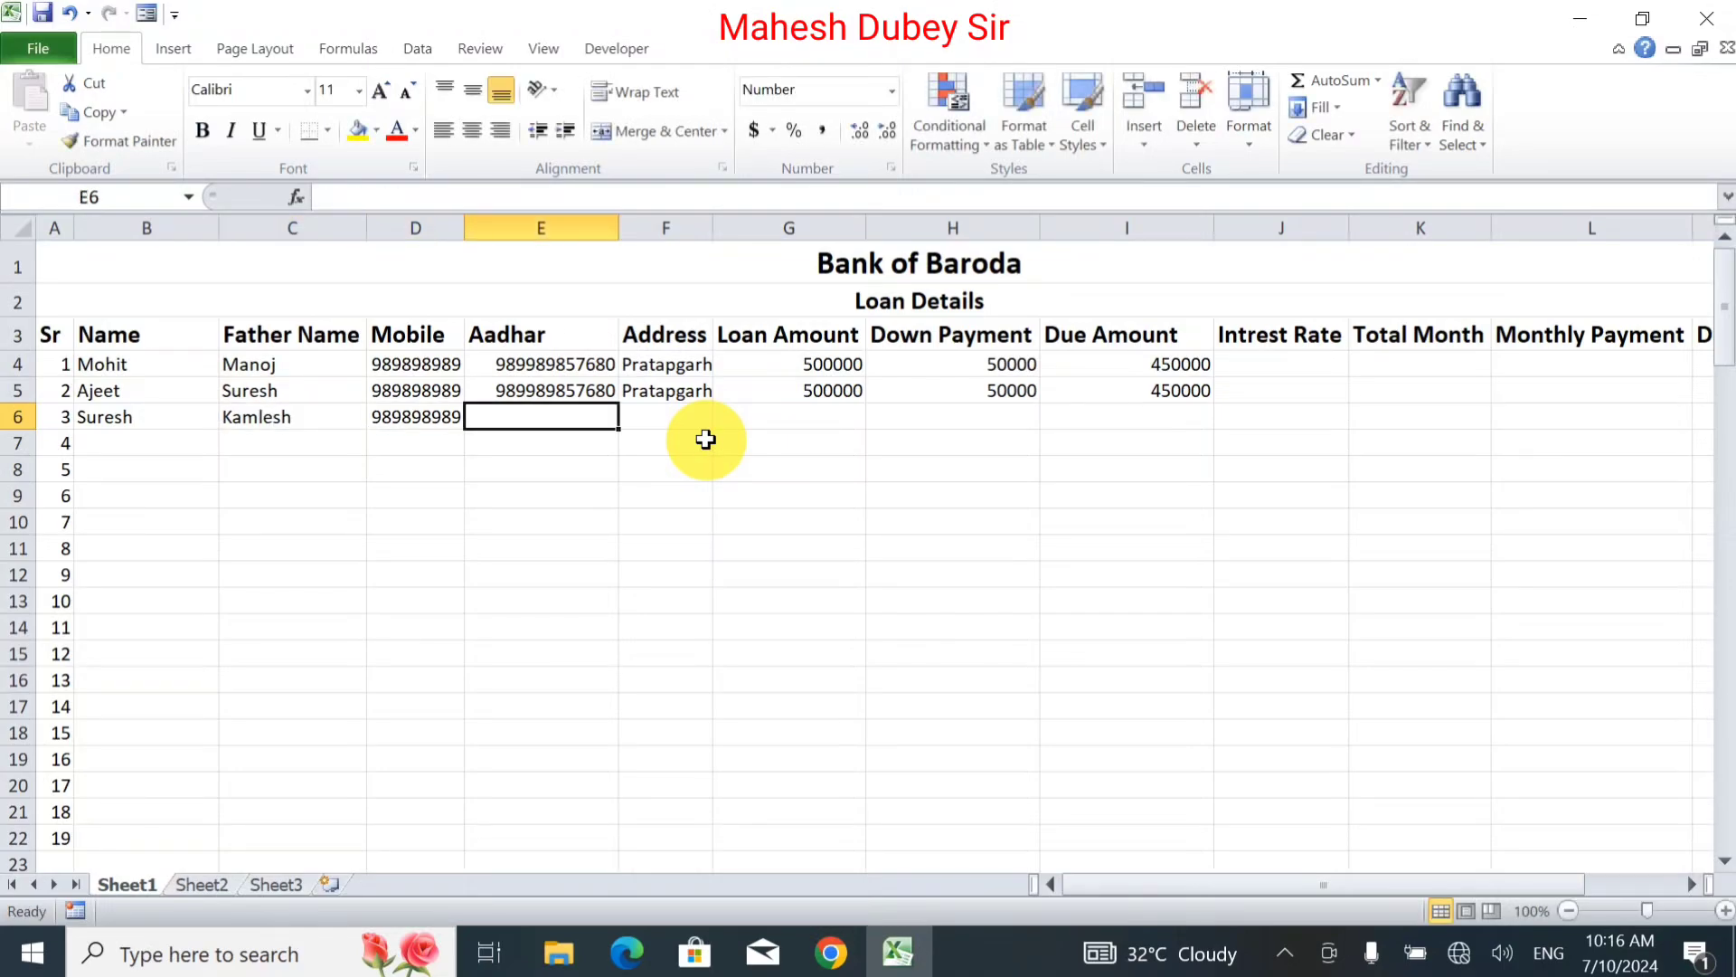
{"action": "key", "text": "ctrl+d"}
{"action": "key", "text": "Tab"}
{"action": "key", "text": "ctrl+d"}
{"action": "key", "text": "Tab"}
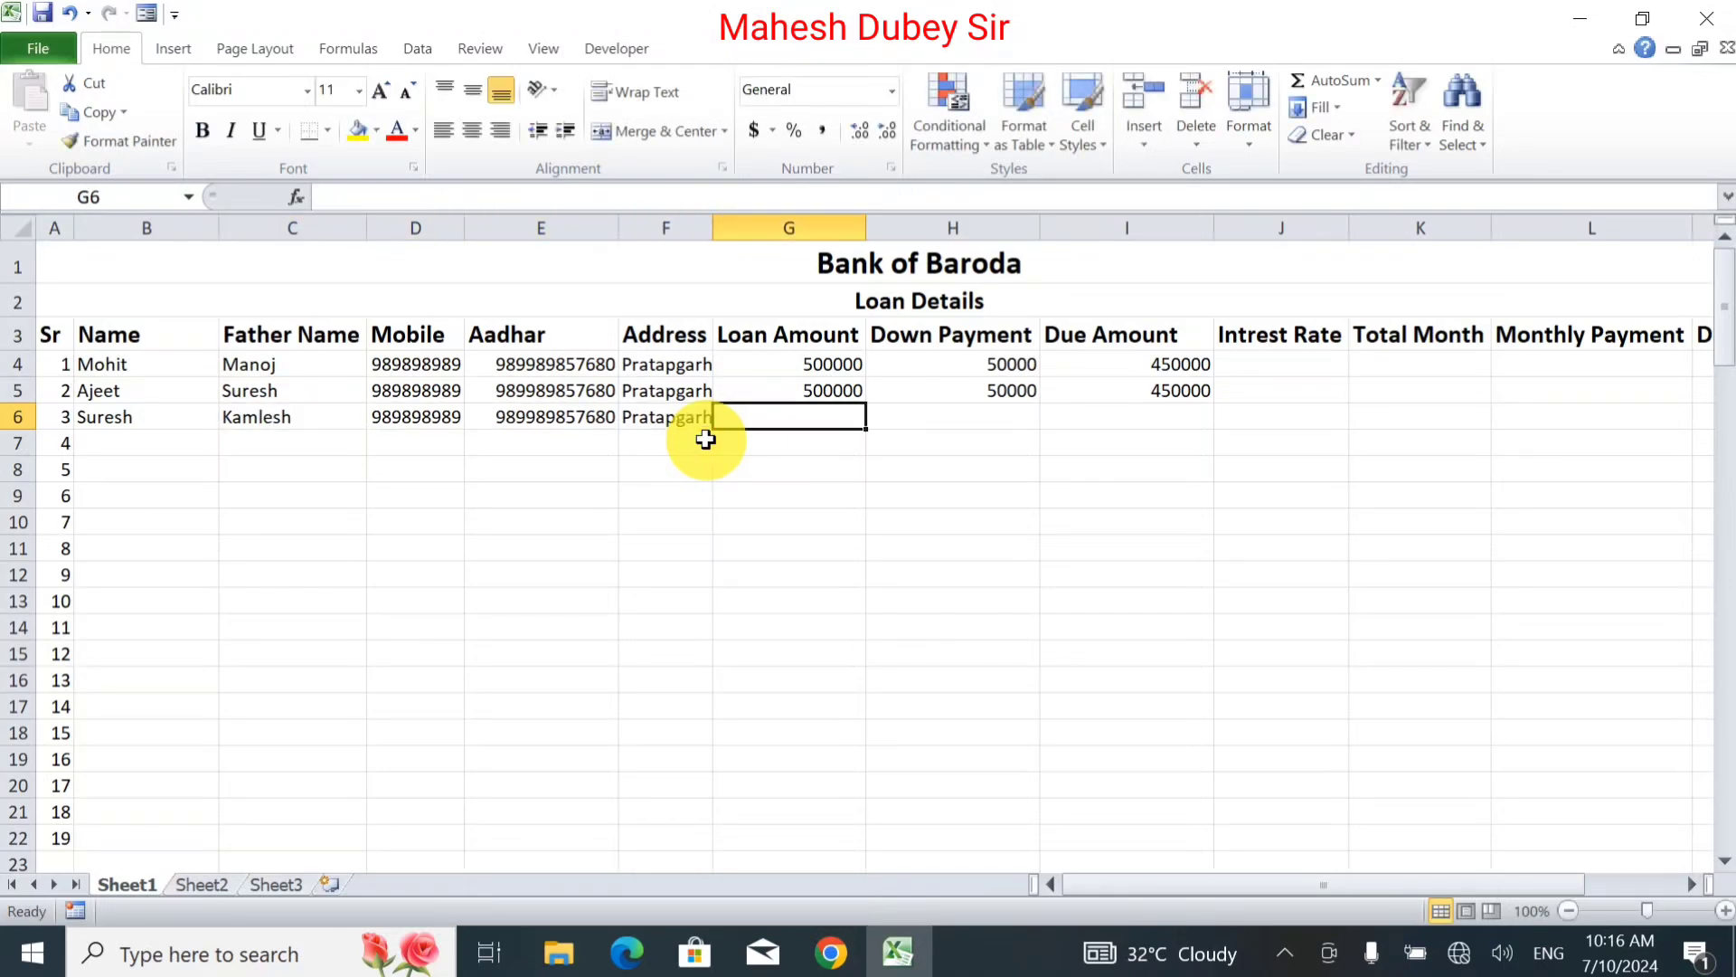
Copy the loan amount, down payment and due amount formula from row 5 down into G6:I6.
{"action": "key", "text": "ctrl+d"}
{"action": "key", "text": "Tab"}
{"action": "key", "text": "ctrl+d"}
{"action": "key", "text": "Tab"}
{"action": "key", "text": "ctrl+d"}
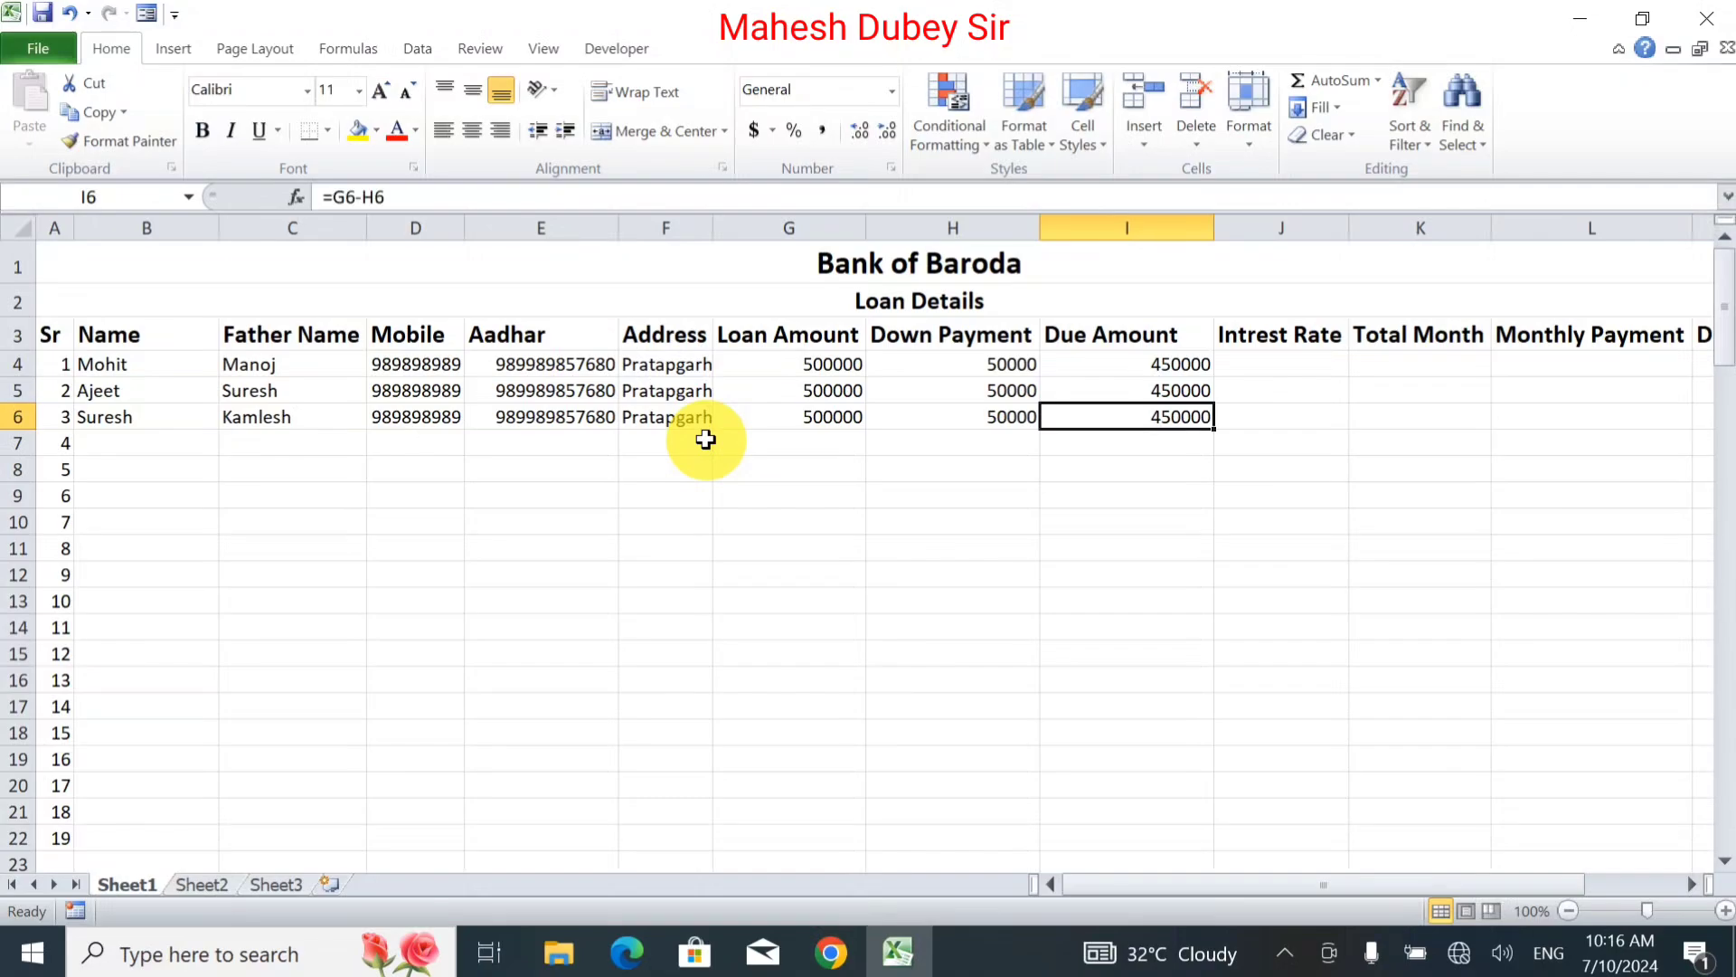
{"action": "key", "text": "Return"}
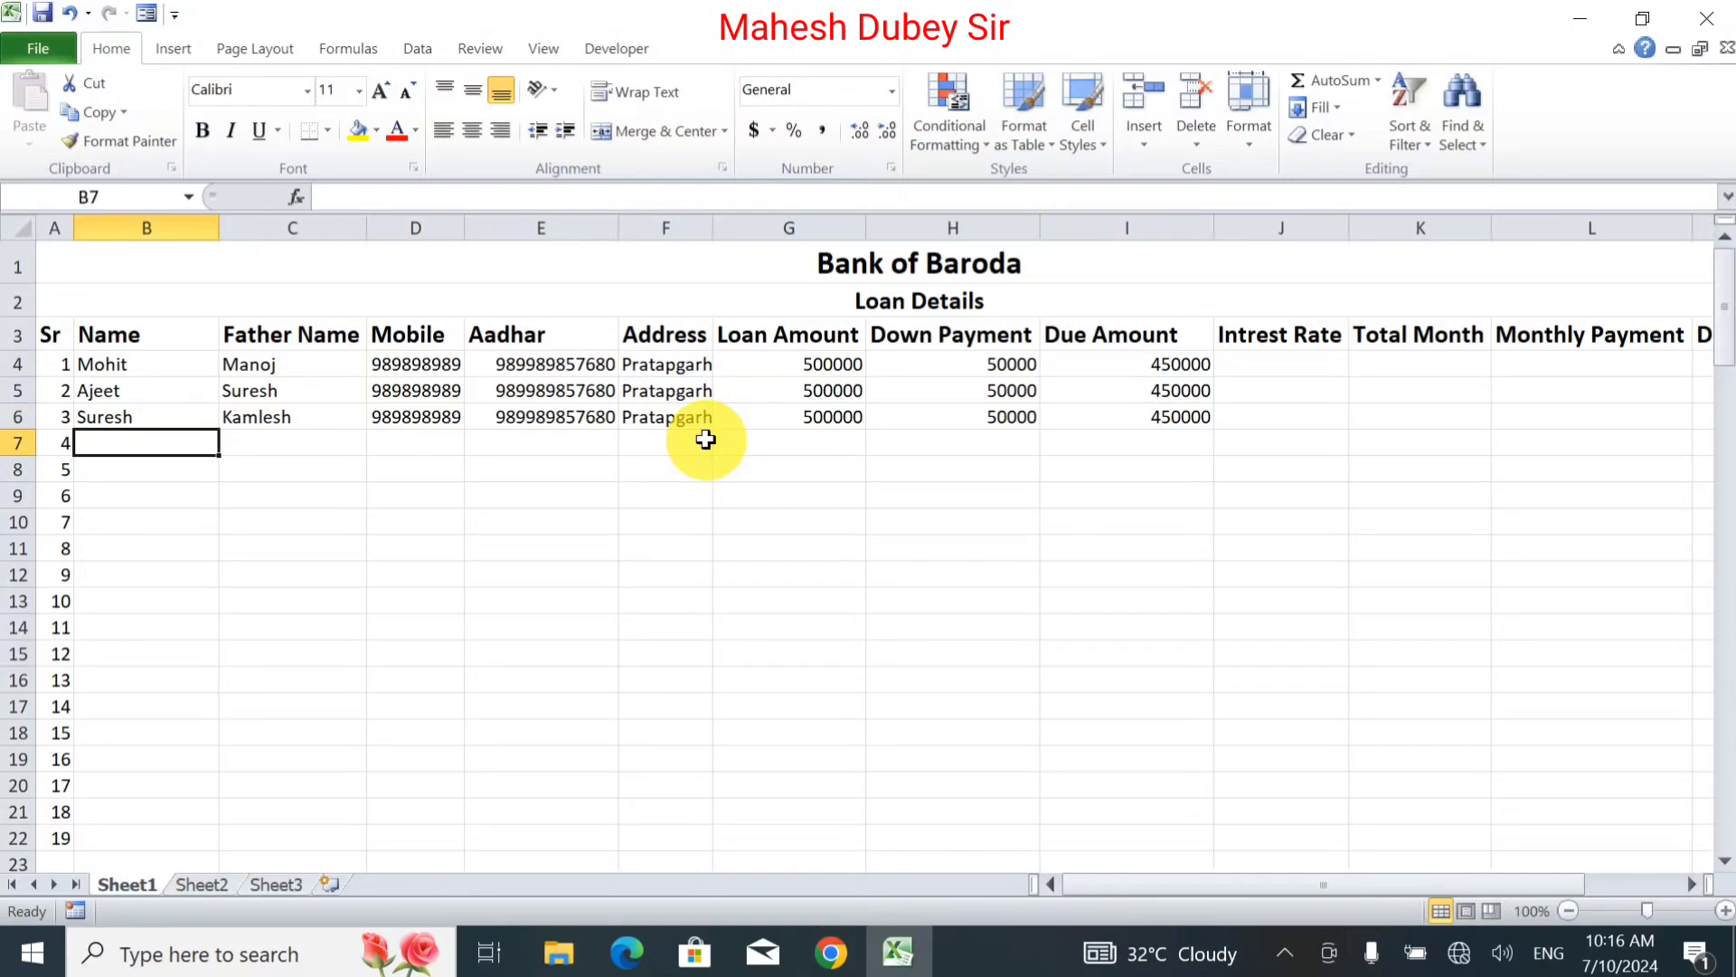
Enter the fourth borrower's name in B7 and the father's name in C7.
{"action": "type", "text": "Amit"}
{"action": "key", "text": "Tab"}
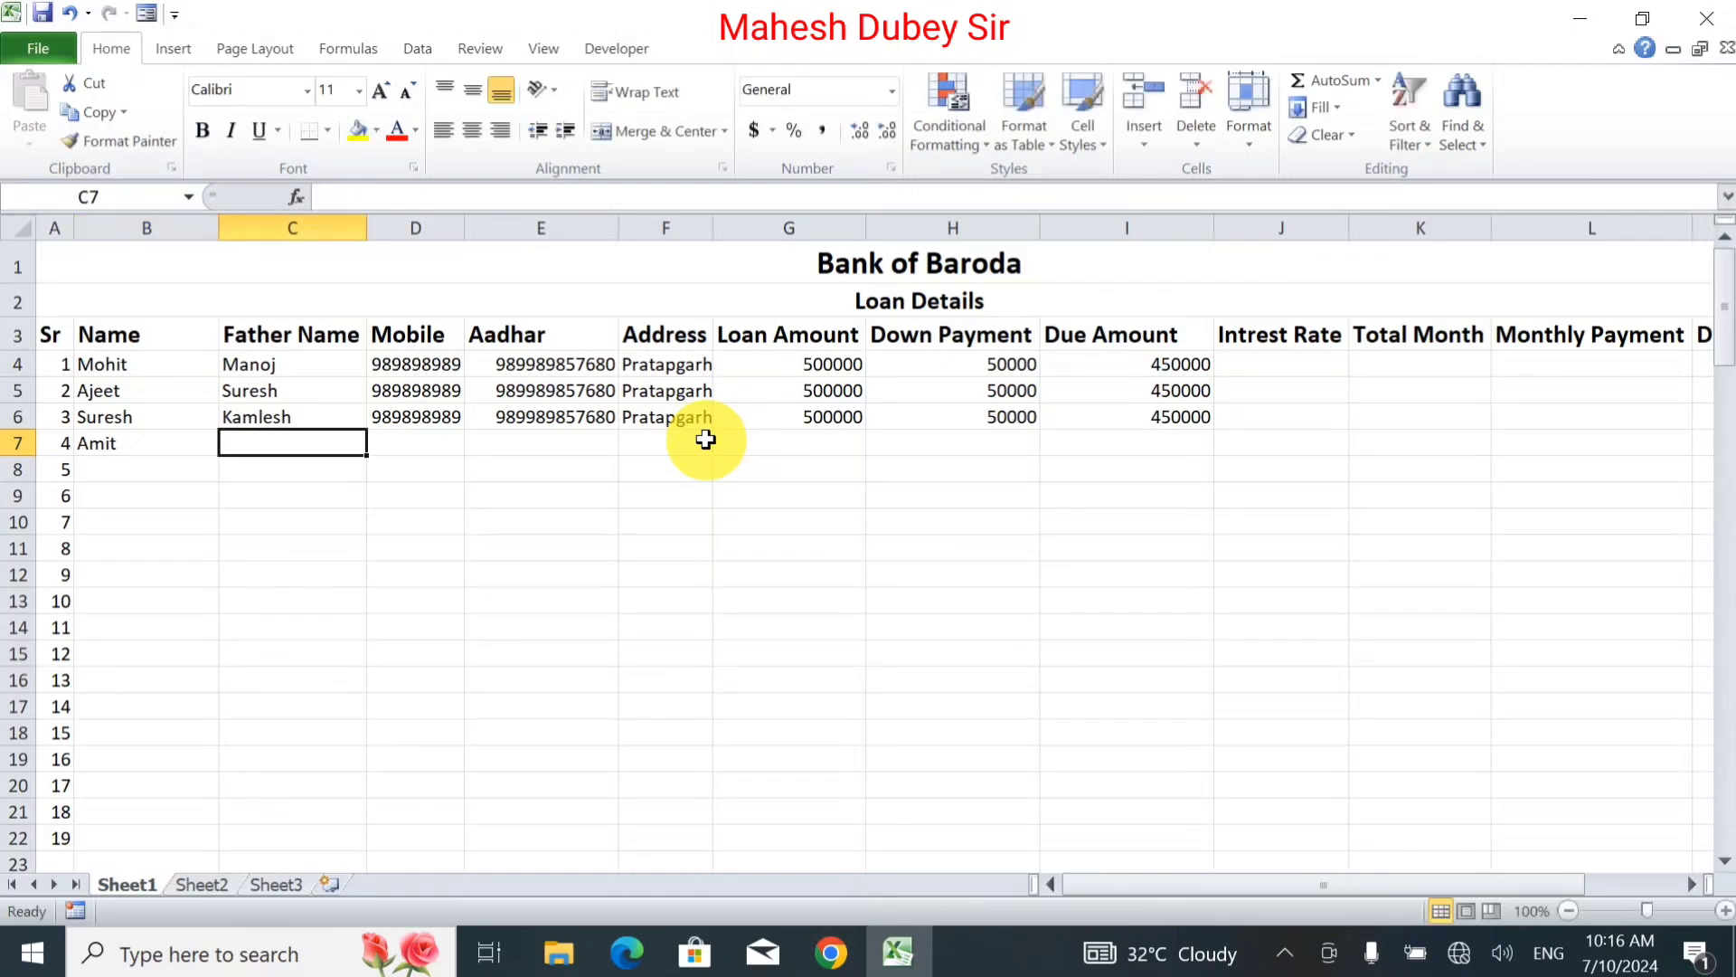
{"action": "type", "text": "Subha"}
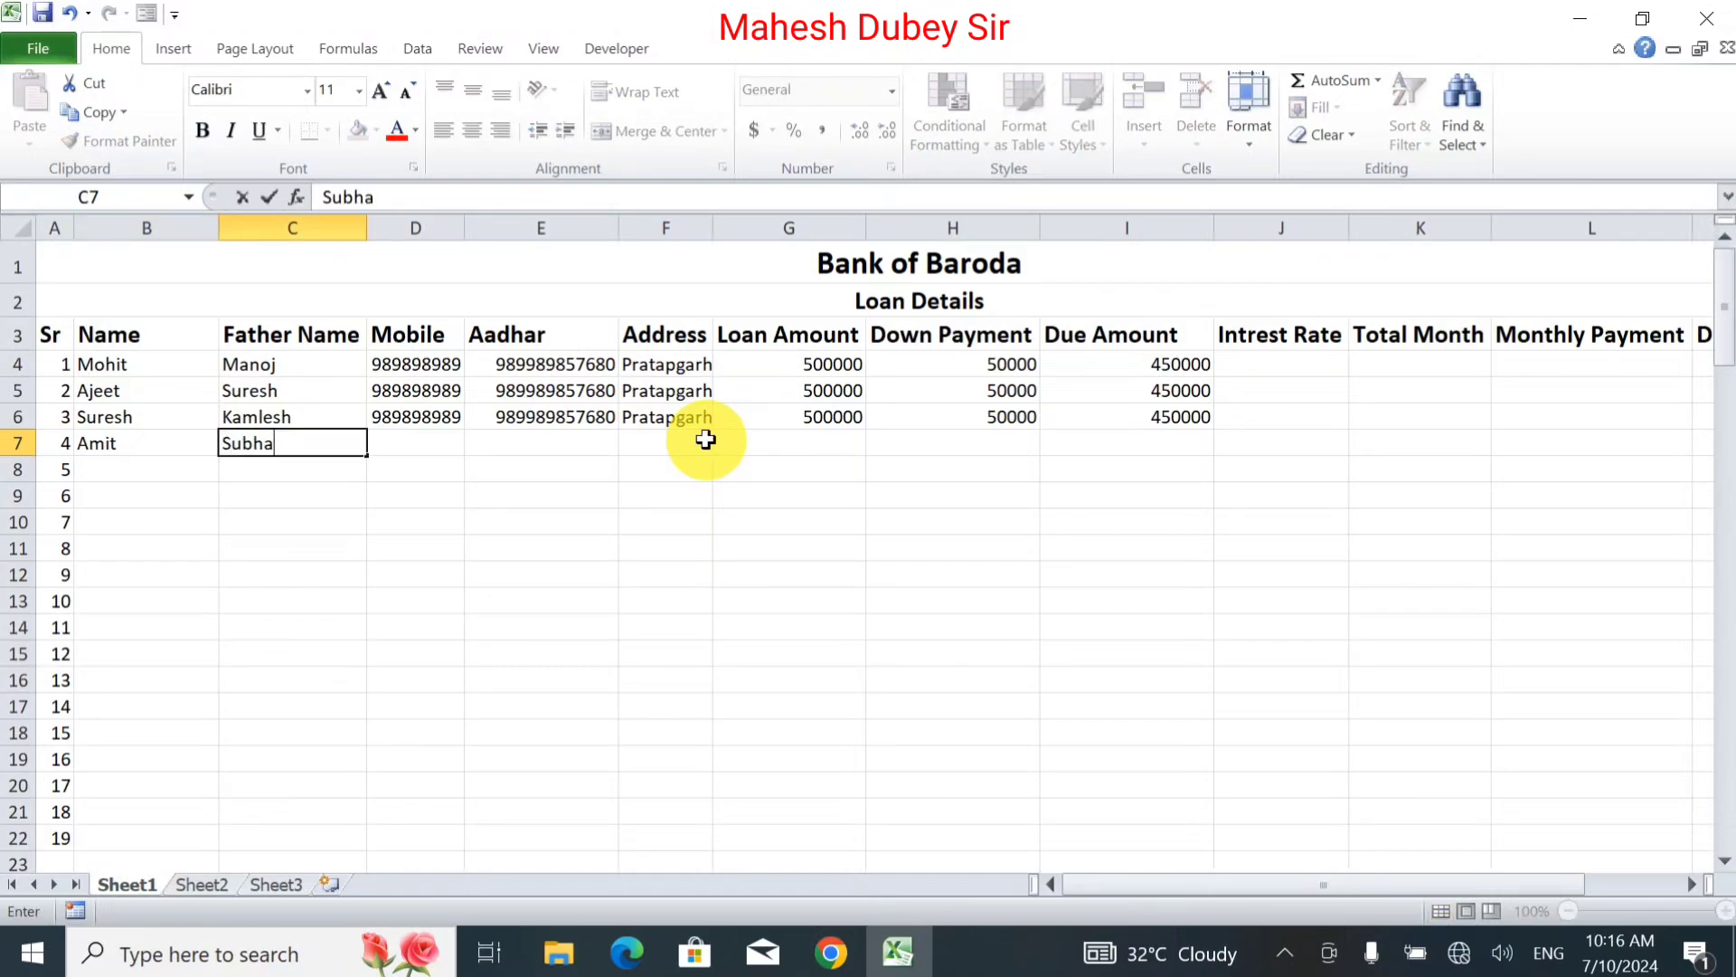
{"action": "type", "text": "m"}
{"action": "key", "text": "Tab"}
Copy the mobile number, Aadhar number and address from row 6 down into D7:F7.
{"action": "key", "text": "ctrl+d"}
{"action": "key", "text": "Tab"}
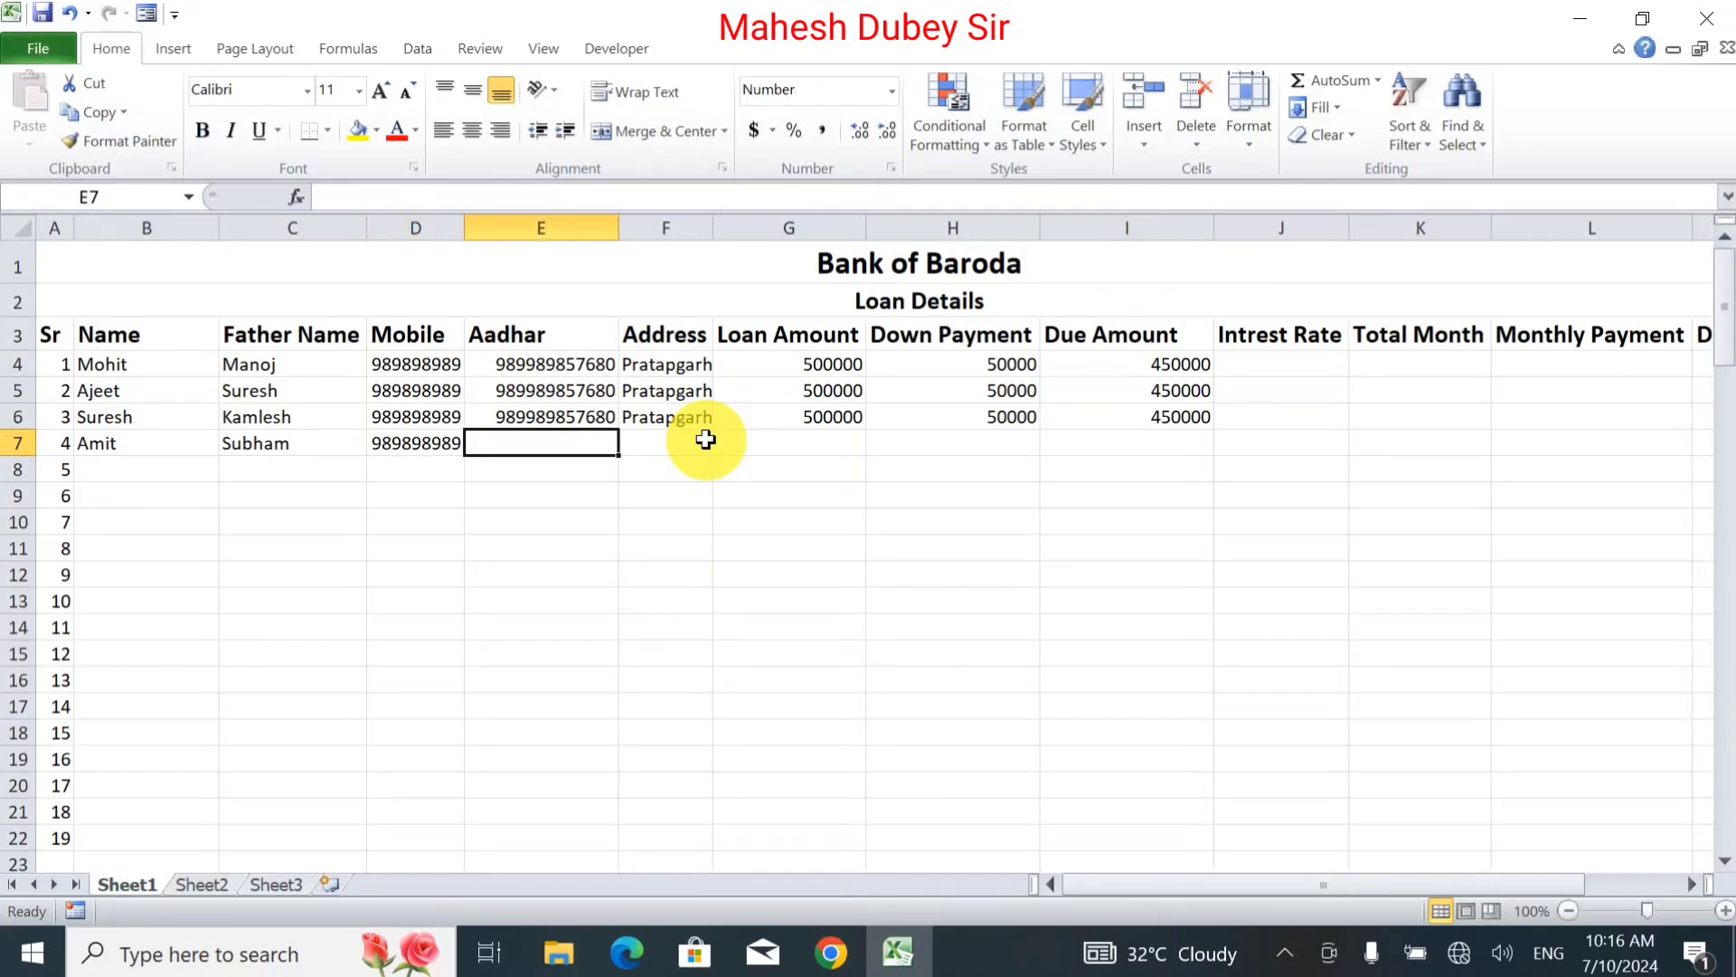
{"action": "key", "text": "ctrl+d"}
{"action": "key", "text": "Tab"}
{"action": "key", "text": "ctrl+d"}
{"action": "key", "text": "Tab"}
Copy the loan amount, down payment and due amount formula from row 6 down into G7:I7.
{"action": "key", "text": "ctrl+d"}
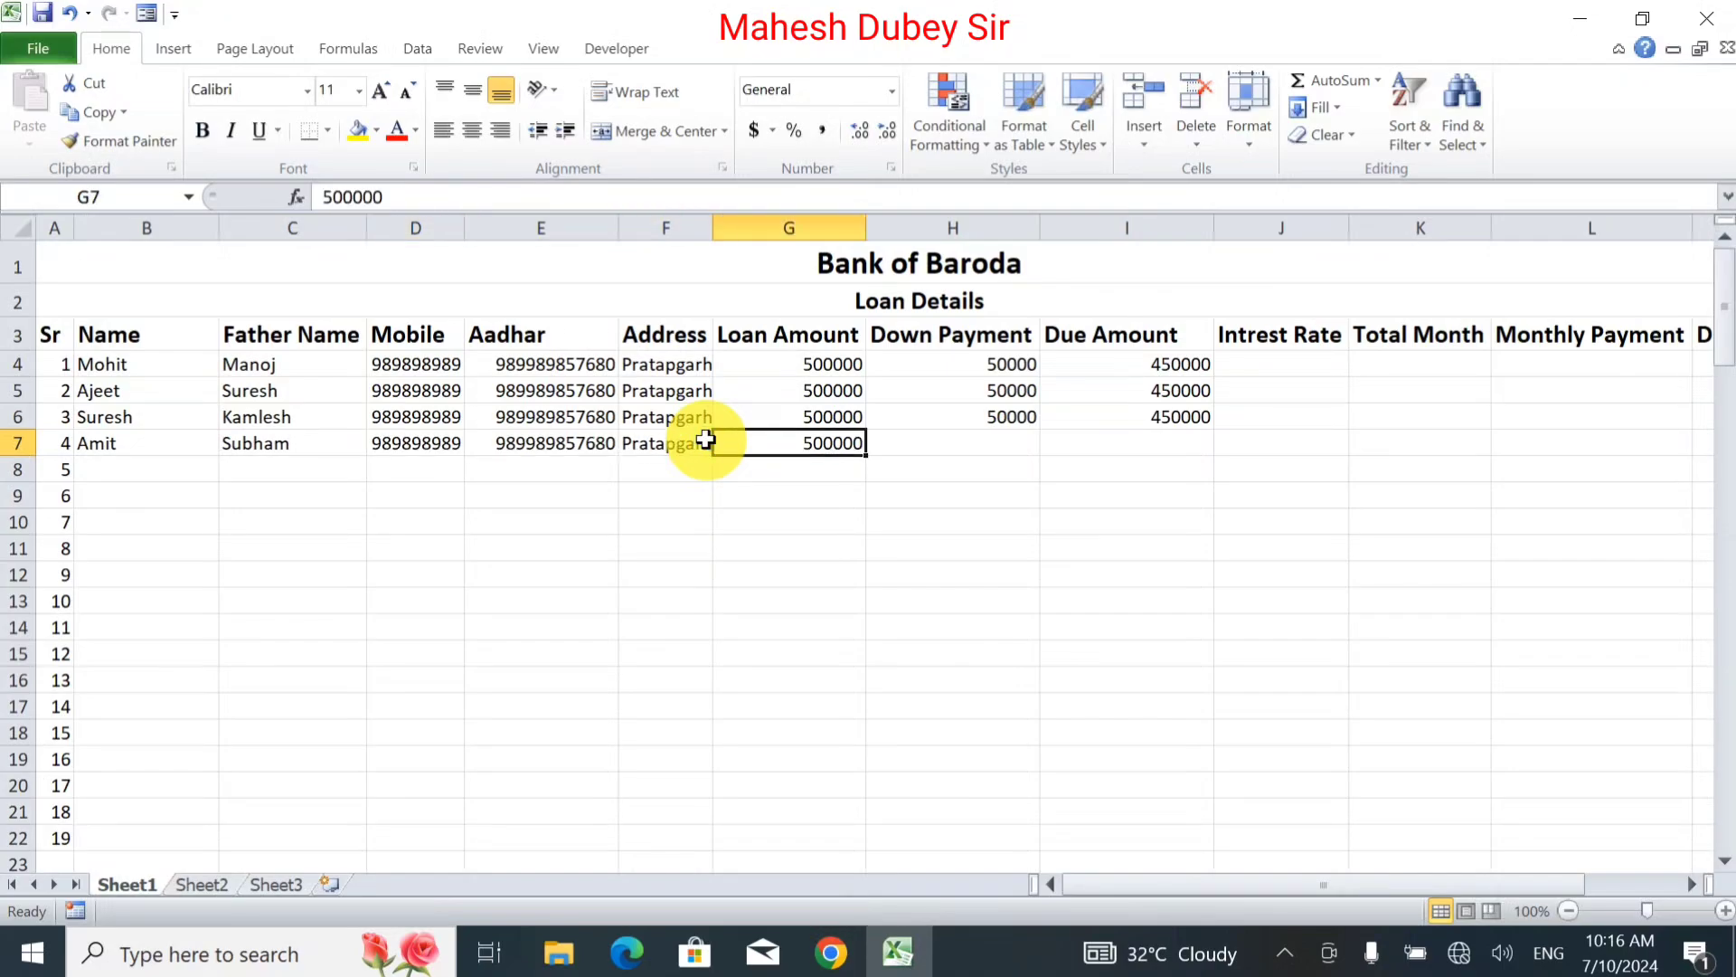
{"action": "key", "text": "Tab"}
{"action": "key", "text": "ctrl+d"}
{"action": "key", "text": "Tab"}
{"action": "key", "text": "ctrl+d"}
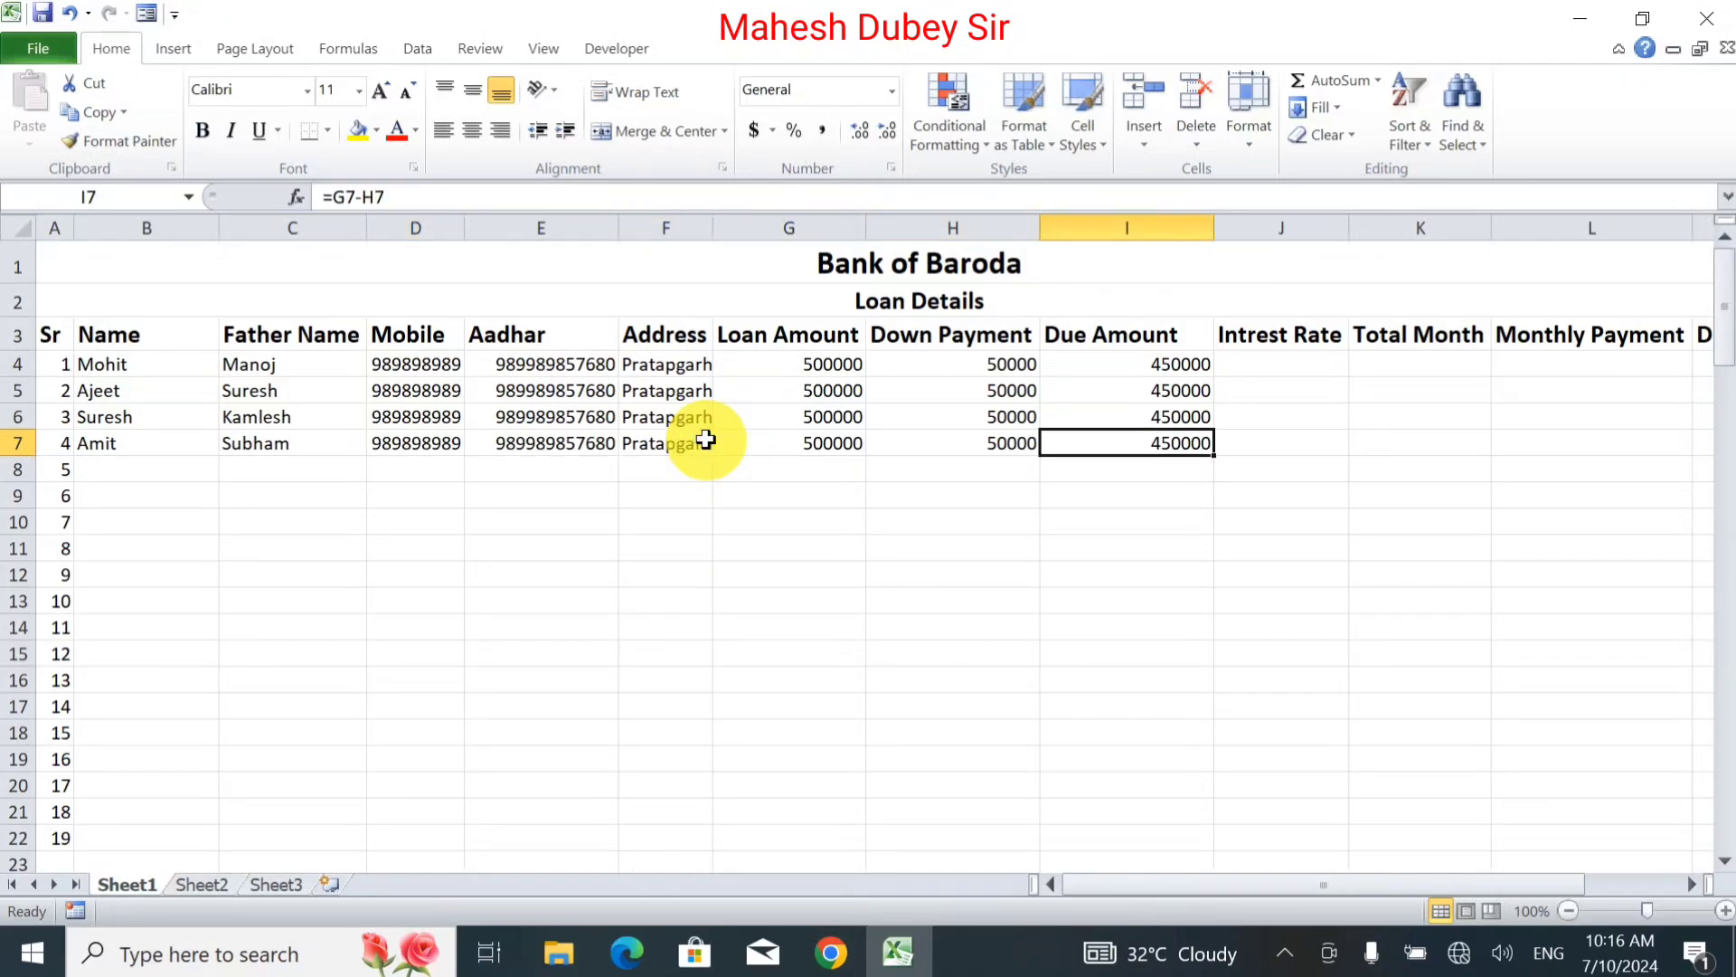
{"action": "key", "text": "Return"}
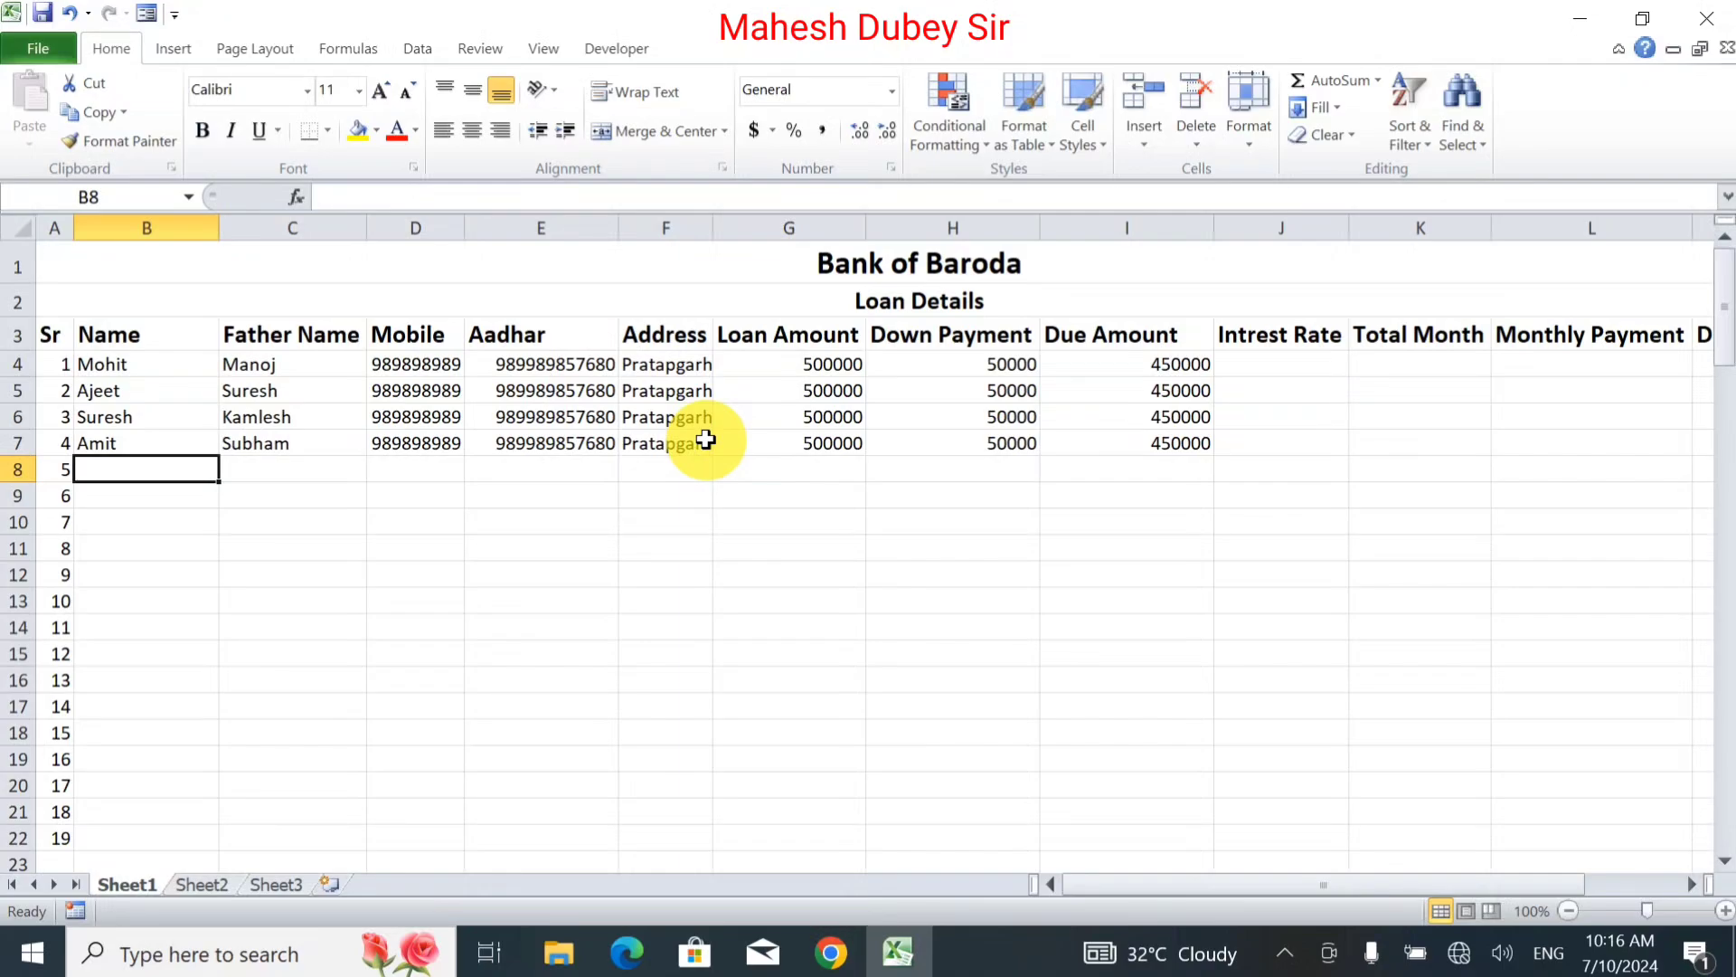
Fill the four borrower records in B4:I7 down through row 18 with the Copy Cells fill option.
{"action": "left_click_drag", "start_coordinate": [149, 362], "coordinate": [1080, 440]}
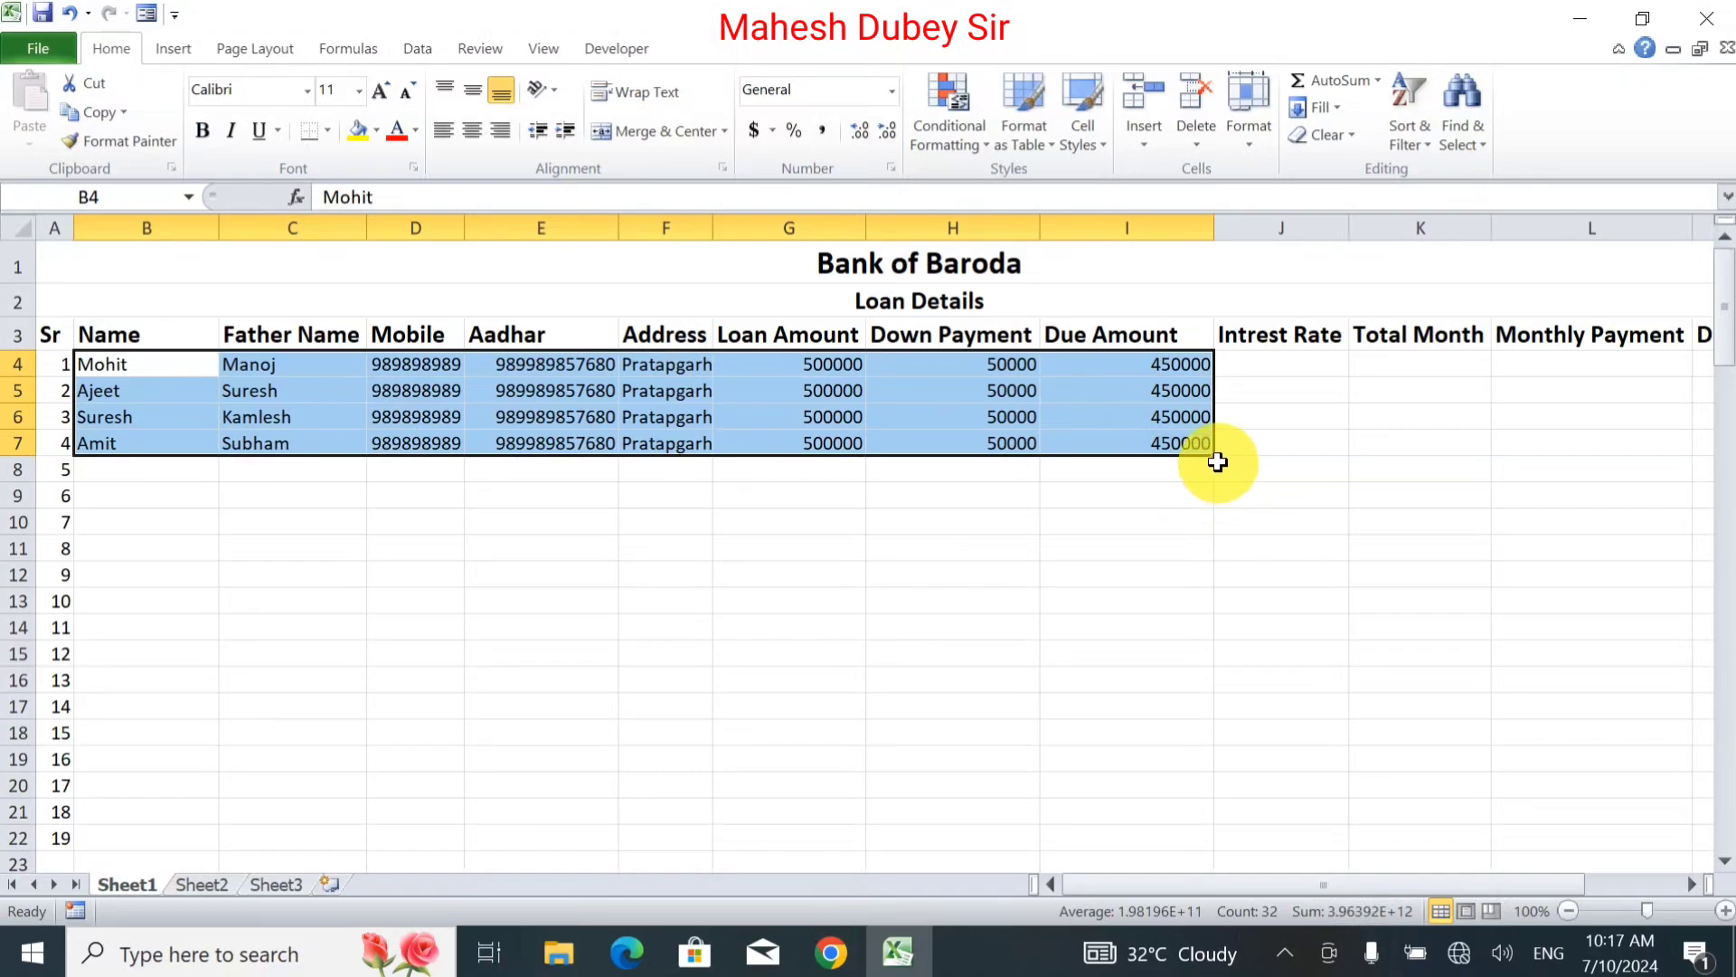
{"action": "left_click_drag", "start_coordinate": [1216, 460], "coordinate": [1207, 741]}
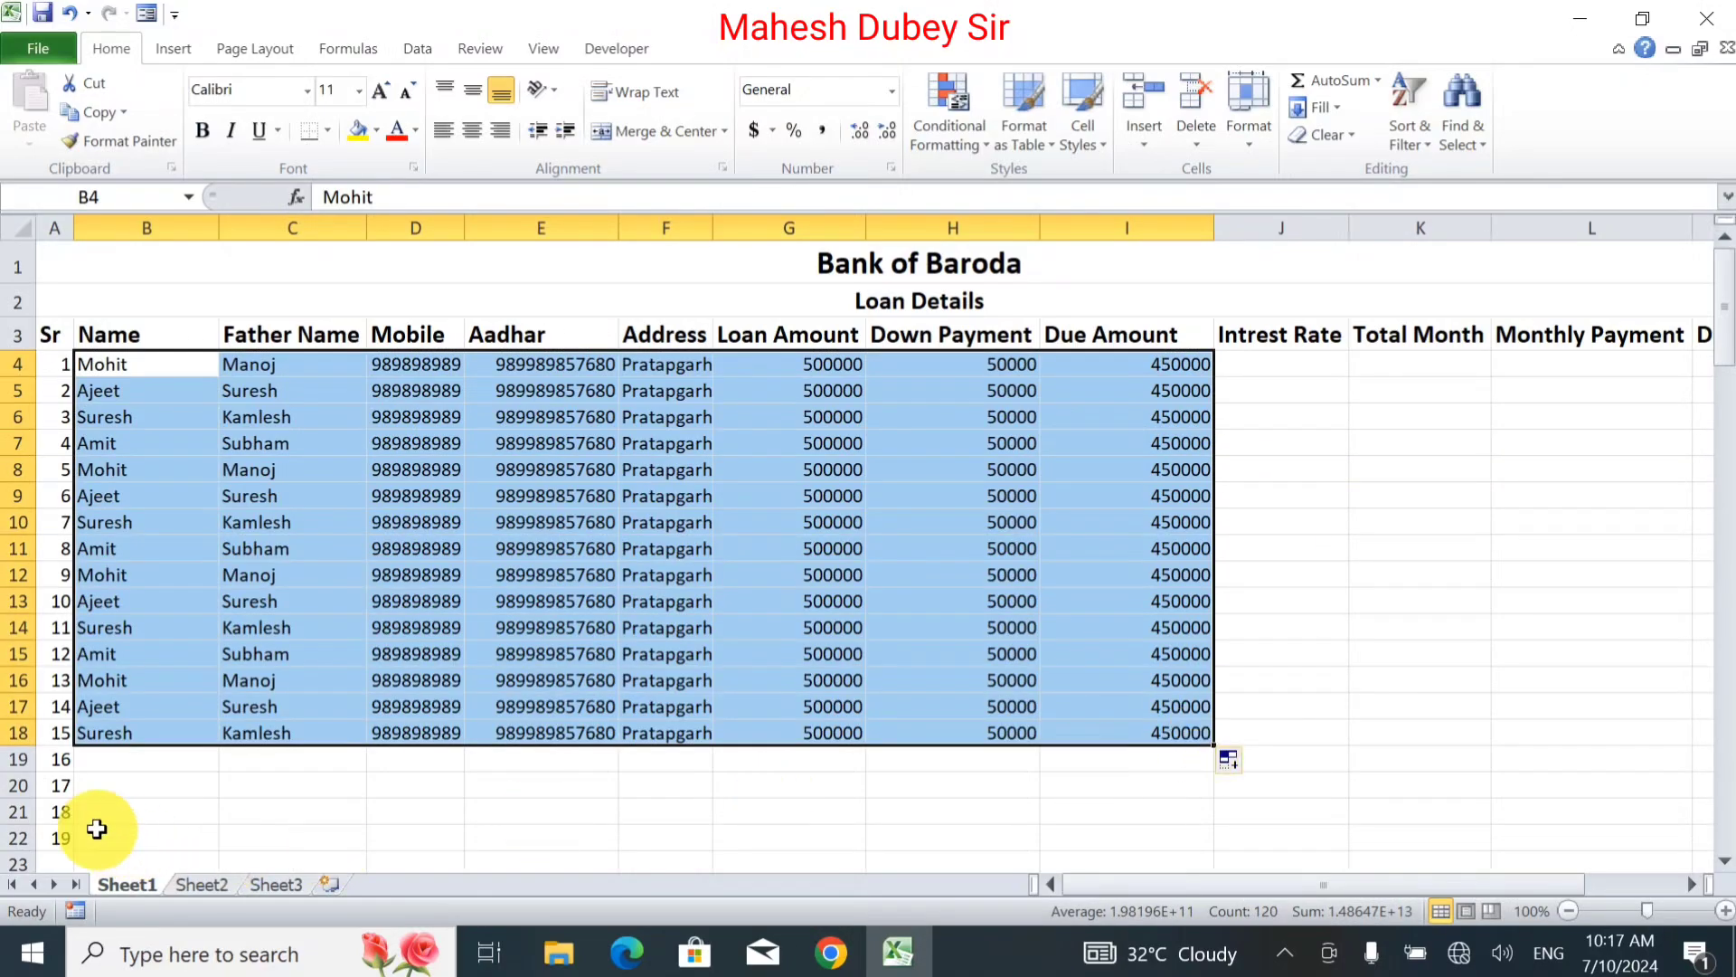
{"action": "left_click", "coordinate": [1235, 760]}
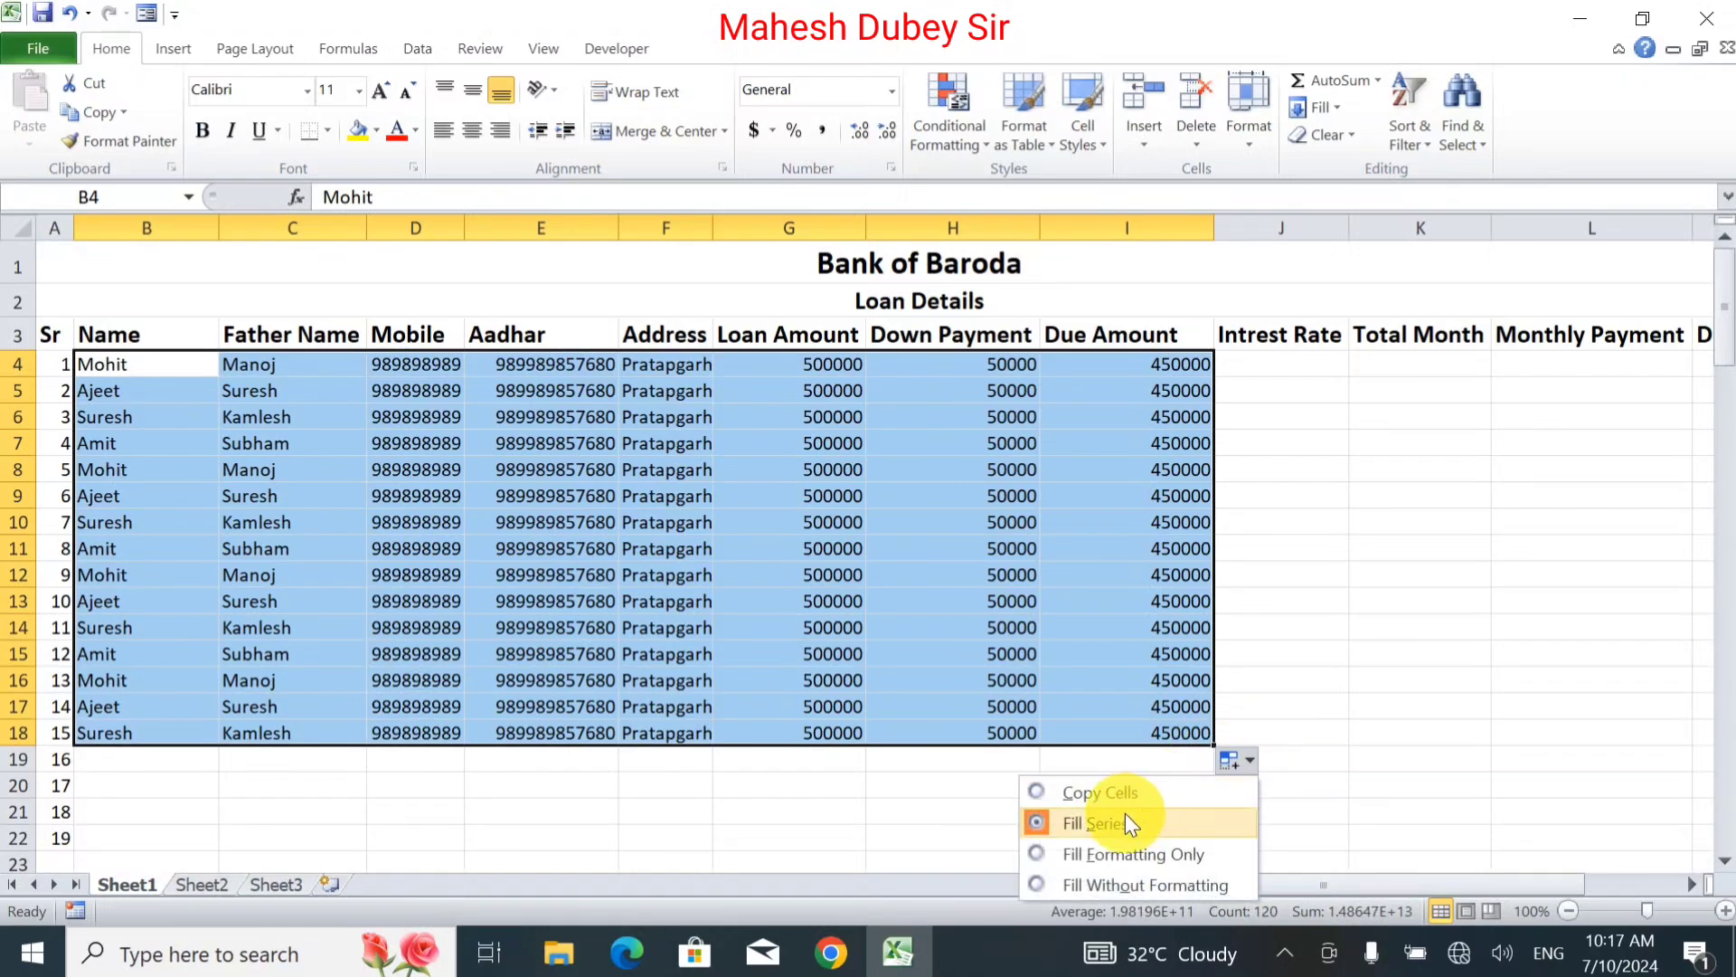
{"action": "left_click", "coordinate": [1110, 794]}
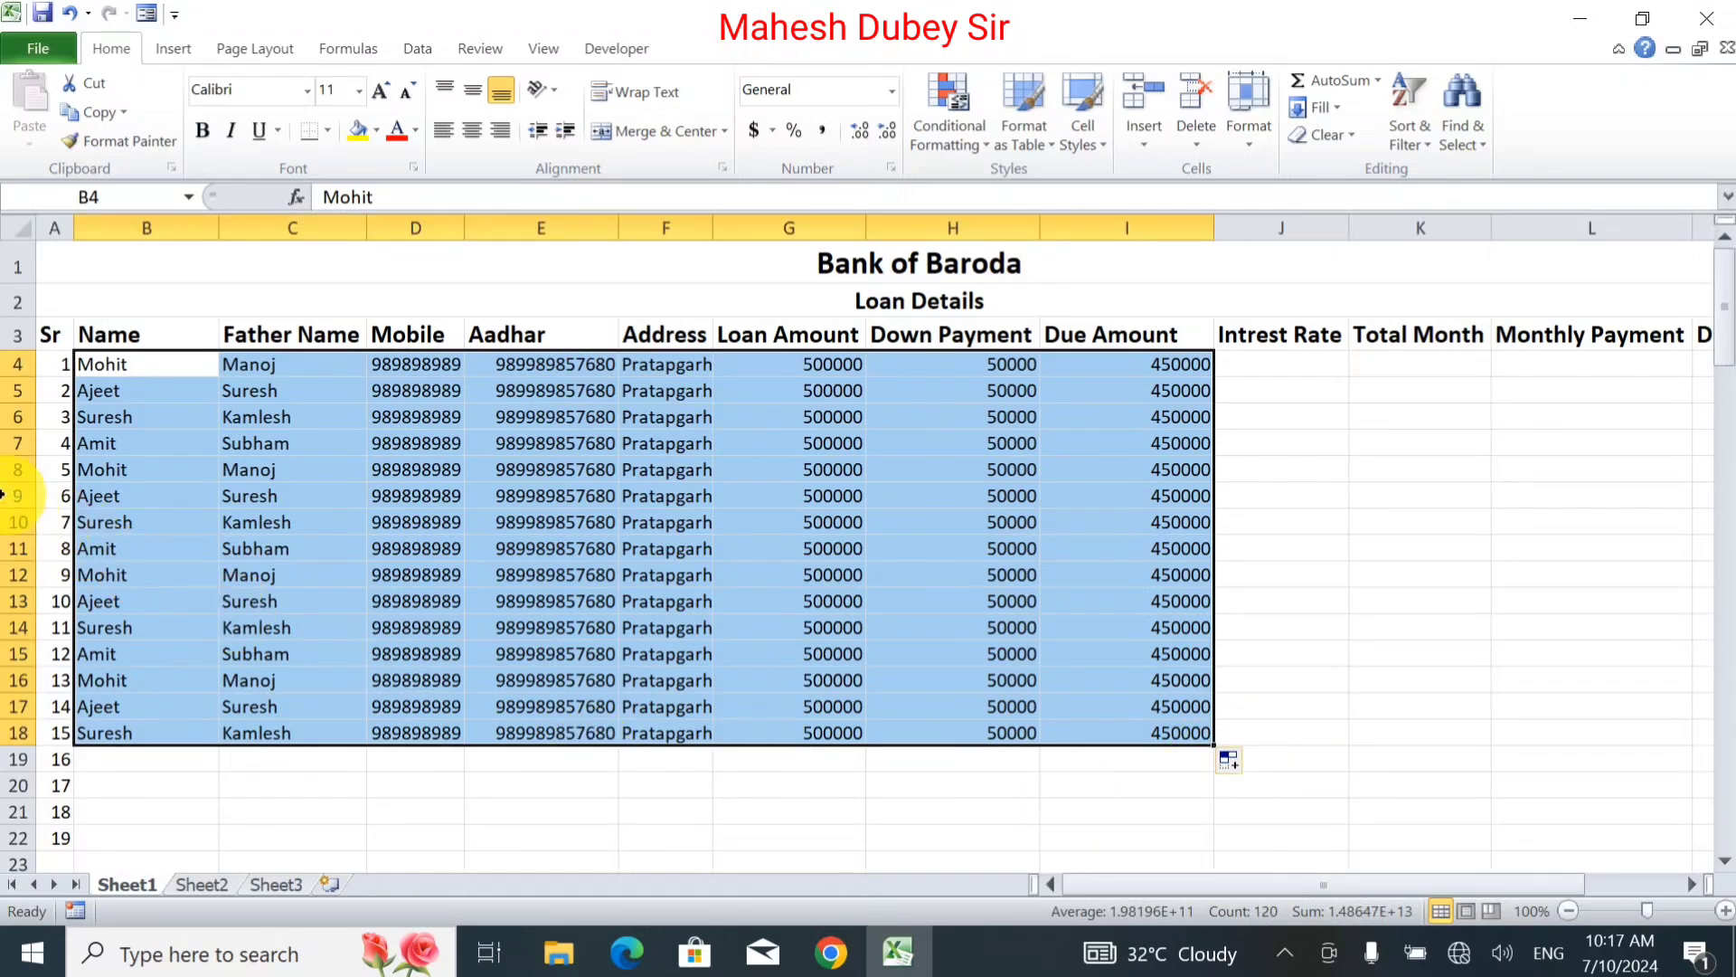
Clear the surplus serial numbers 16 to 19 from A19:A22.
{"action": "left_click_drag", "start_coordinate": [46, 759], "coordinate": [46, 830]}
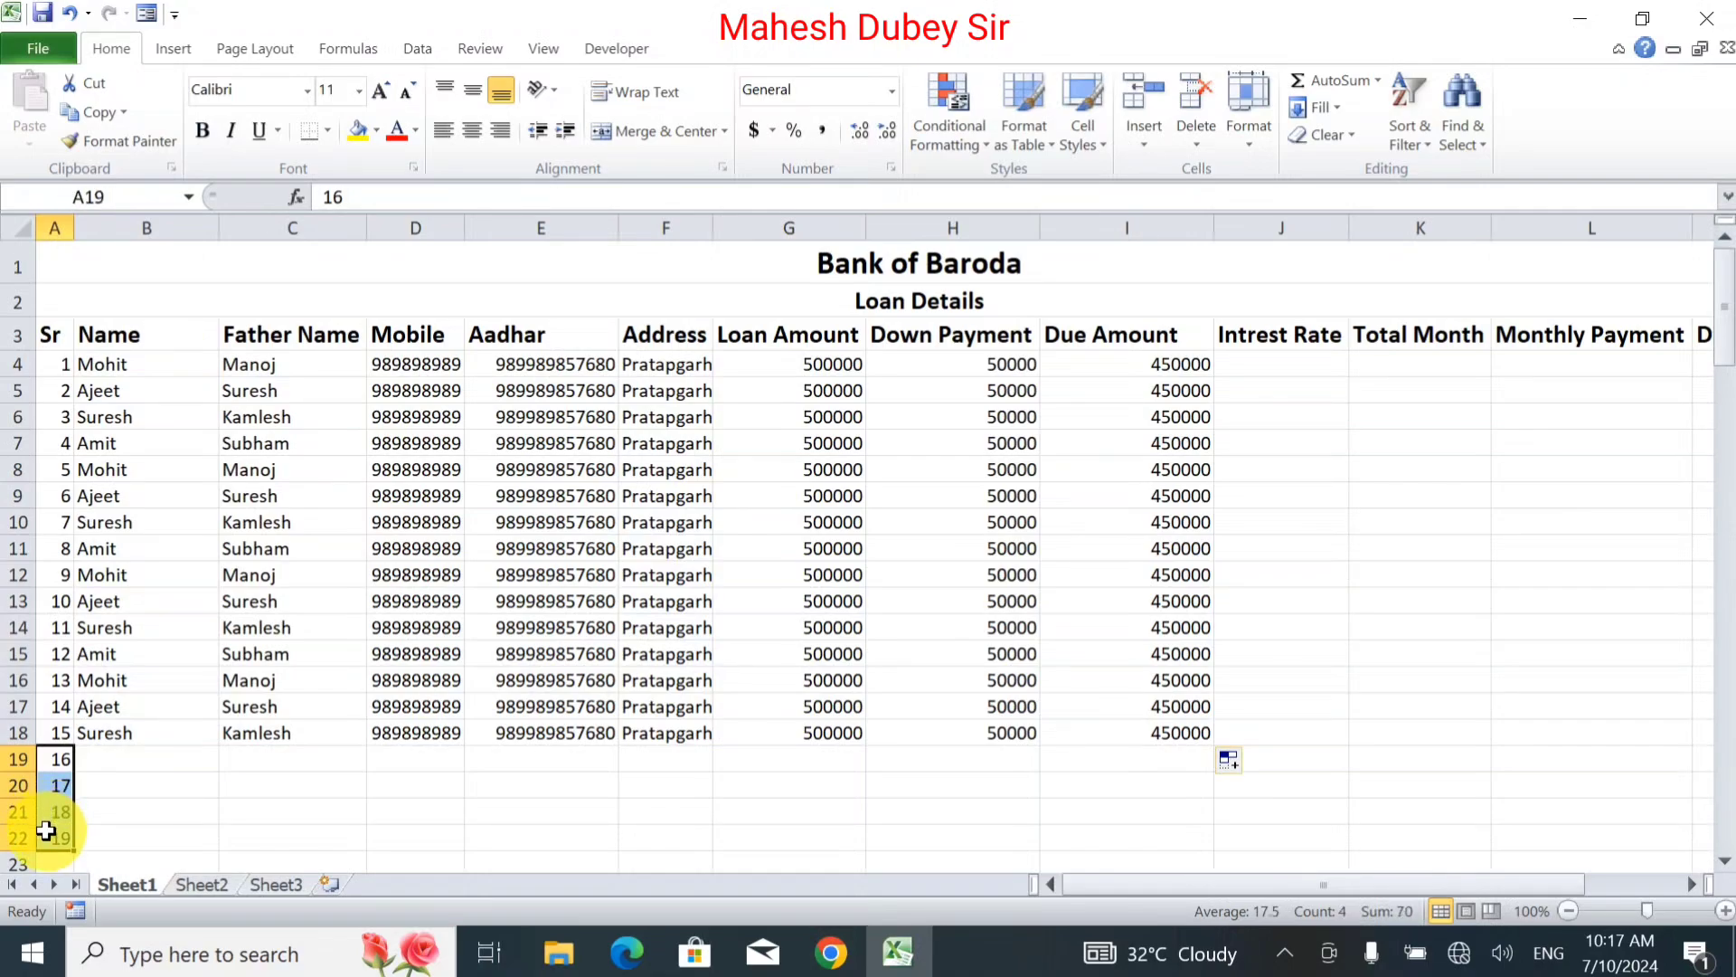
{"action": "key", "text": "Delete"}
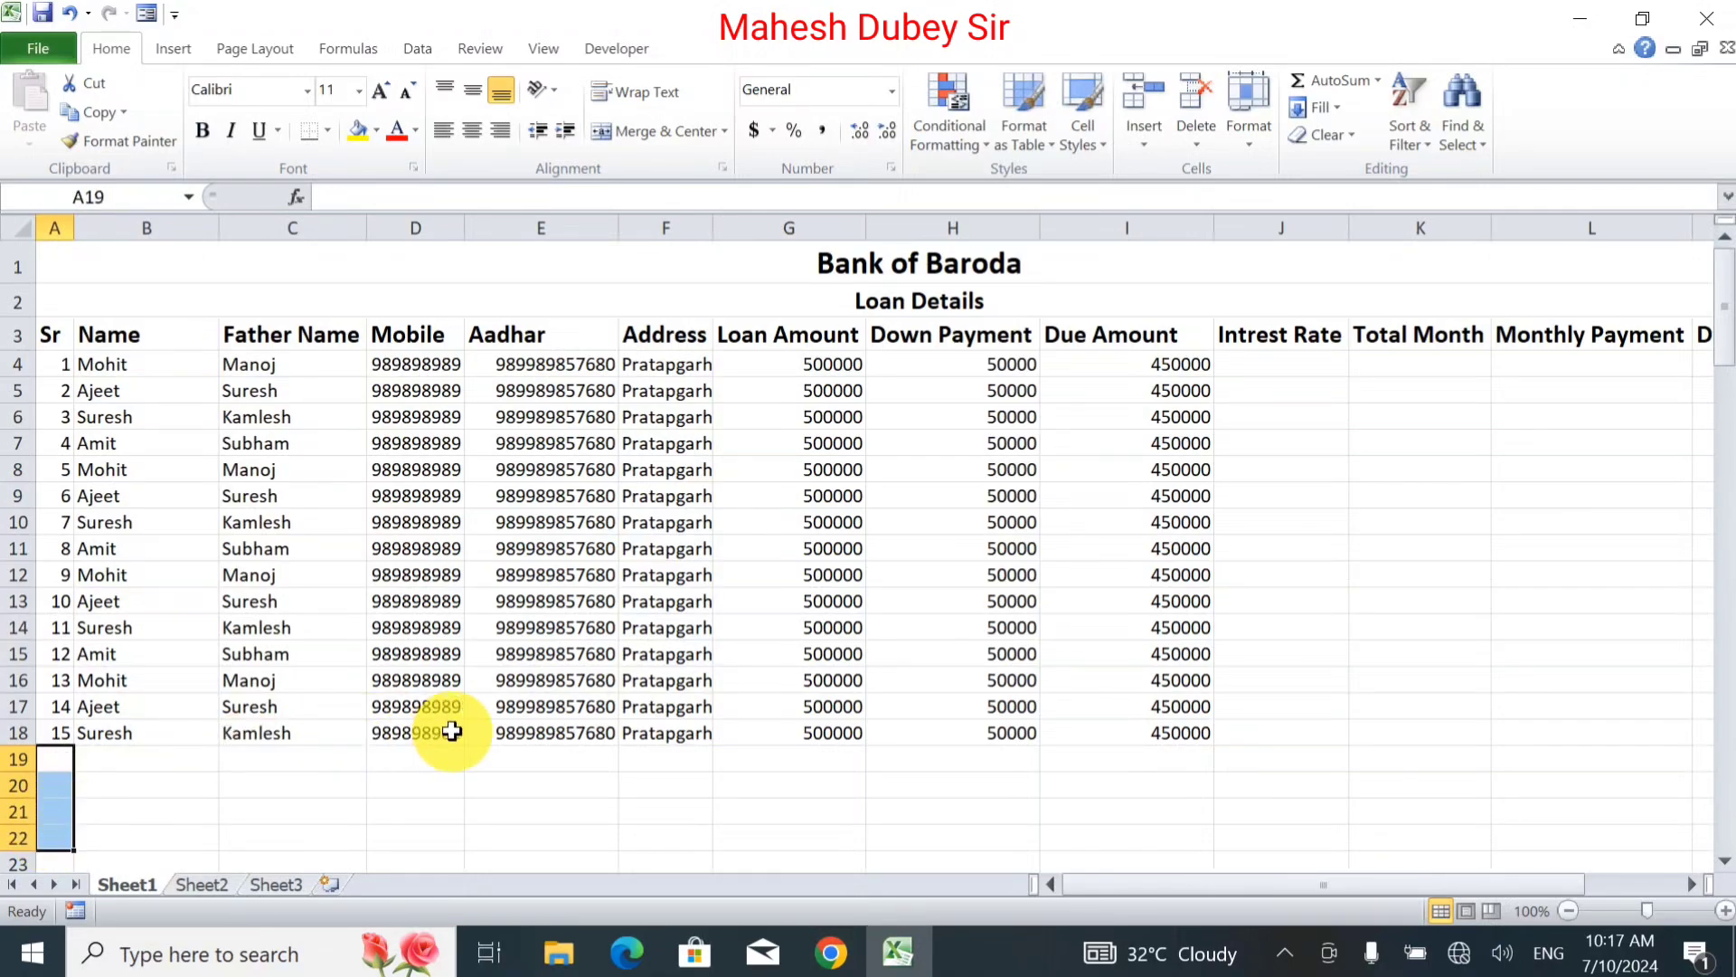
{"action": "left_click", "coordinate": [451, 732]}
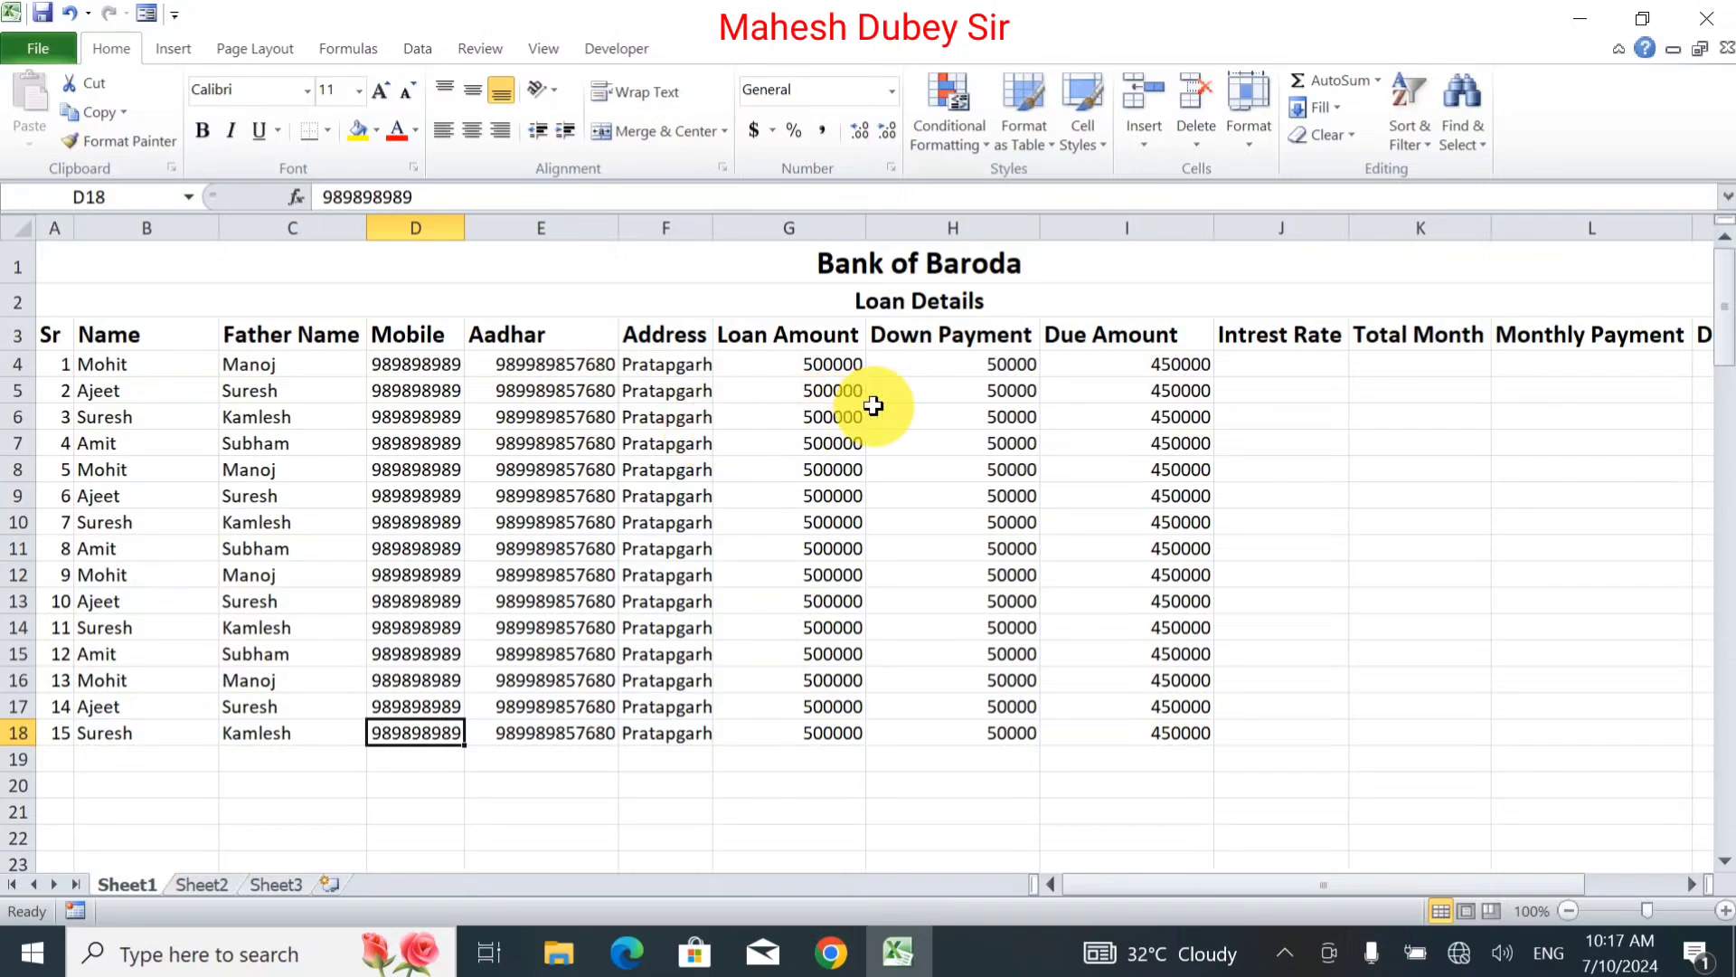
Set the fifth borrower's loan amount in G8 to 700000 and the down payment in H8 to 100000.
{"action": "left_click", "coordinate": [820, 470]}
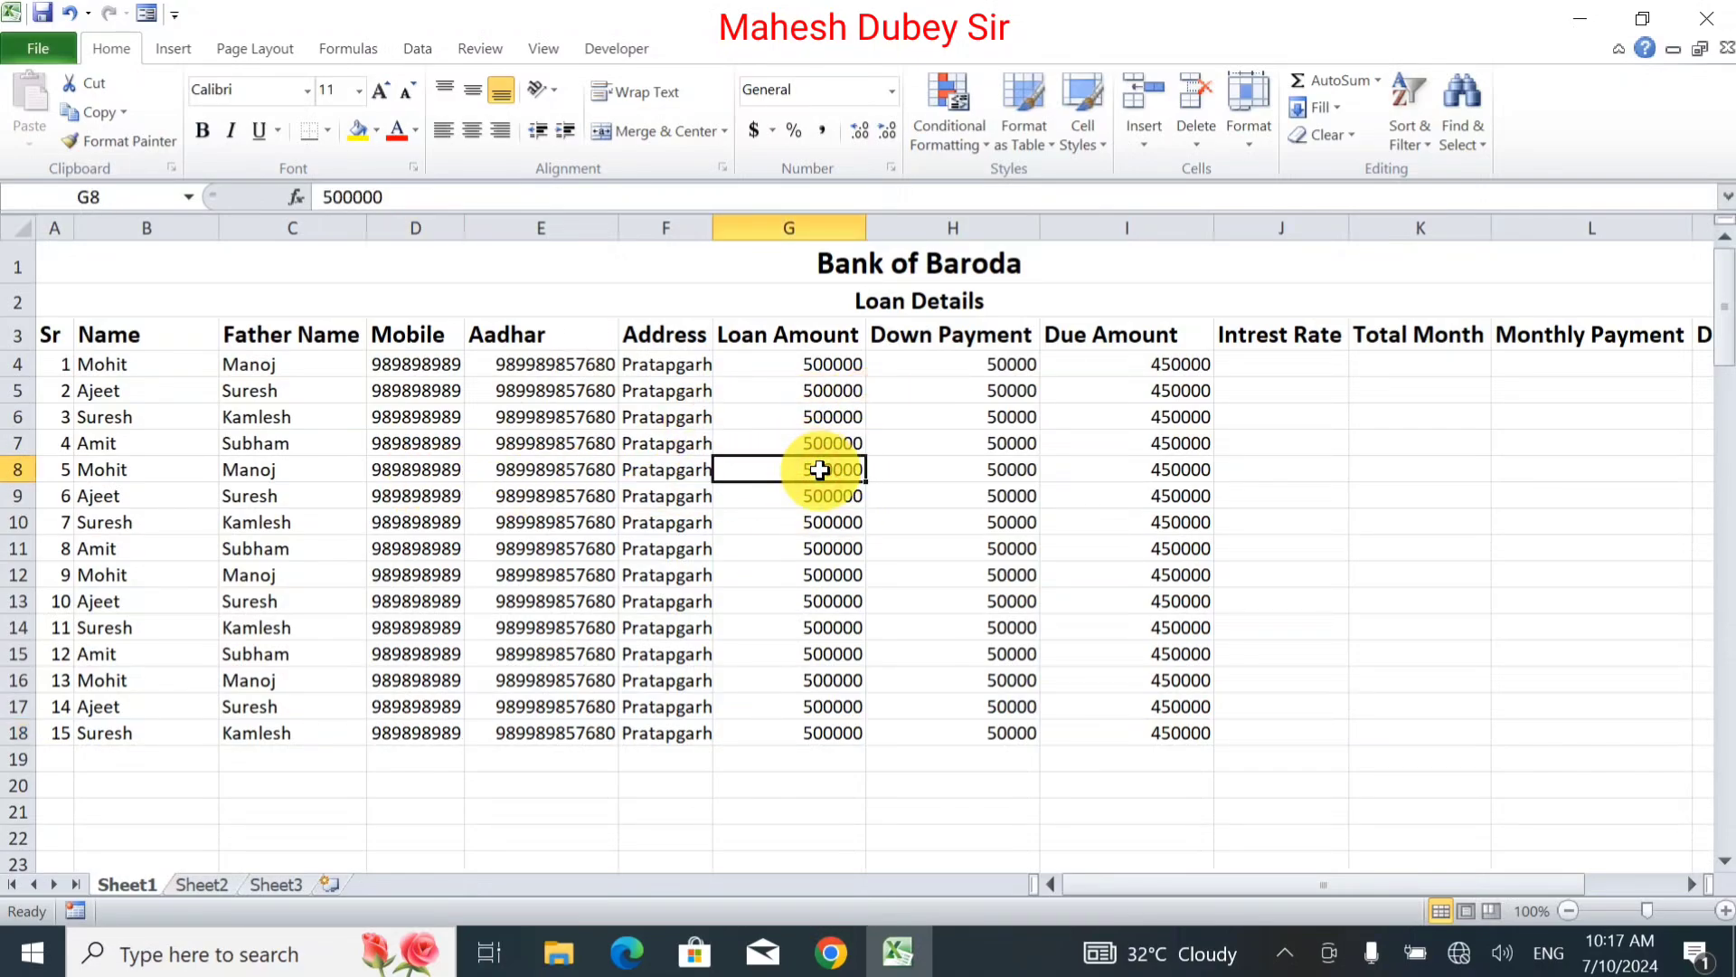
{"action": "type", "text": "70000"}
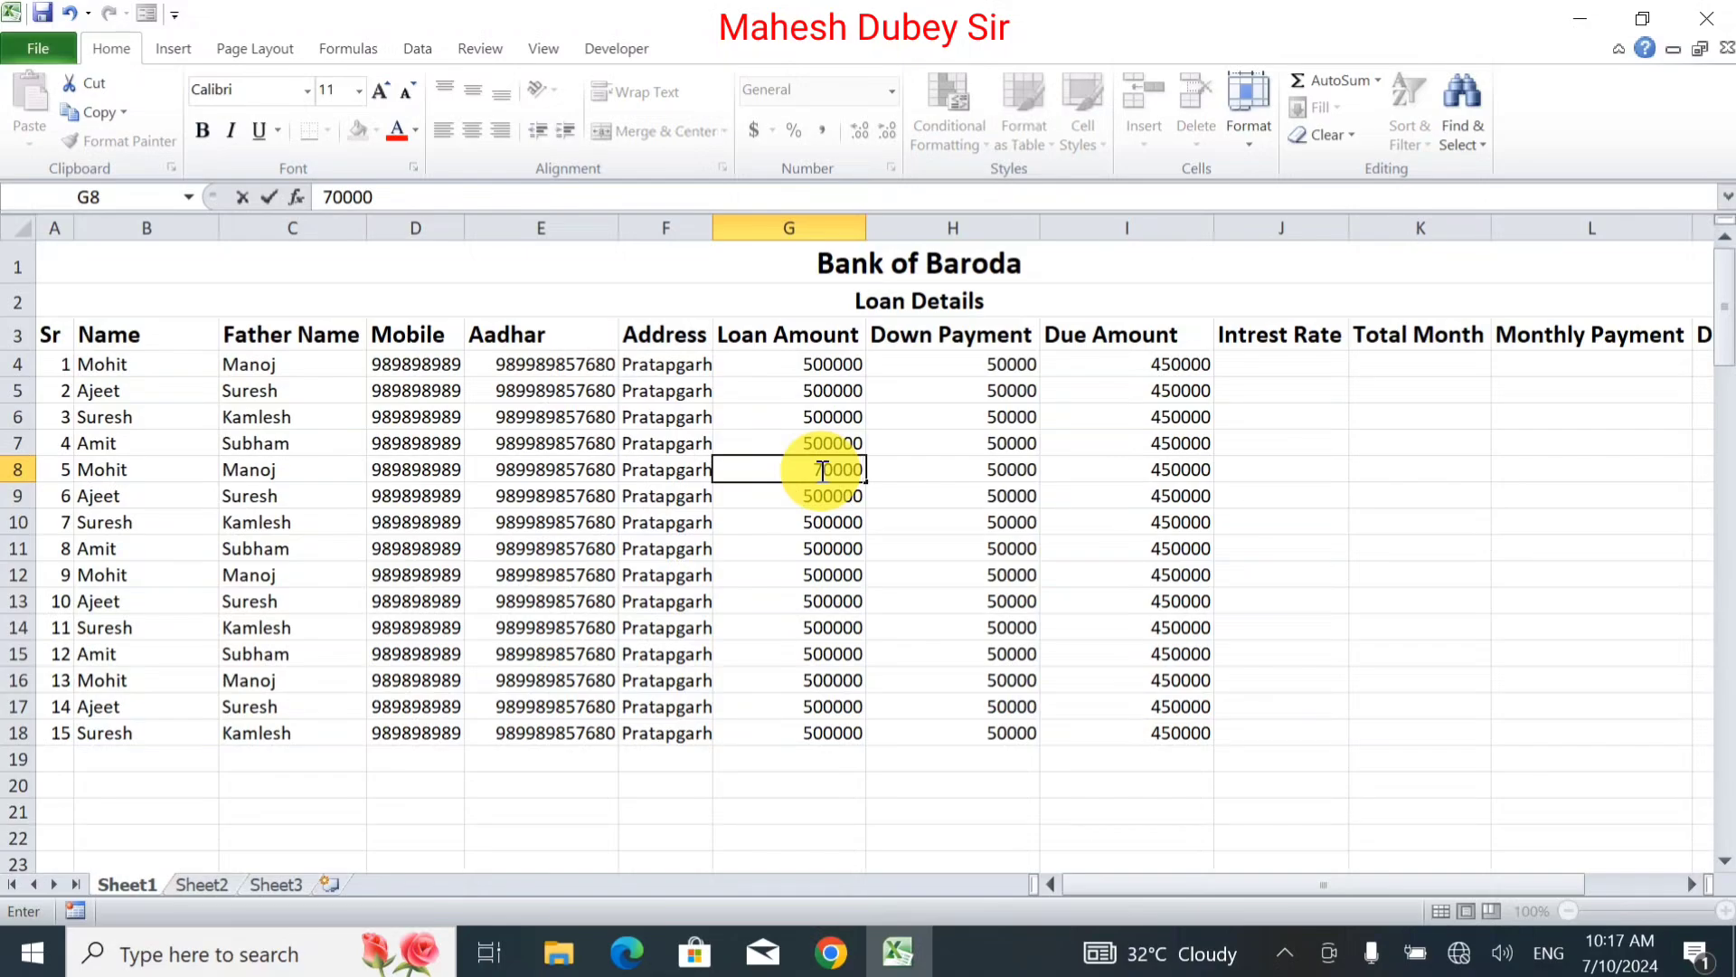
{"action": "type", "text": "0"}
{"action": "key", "text": "Tab"}
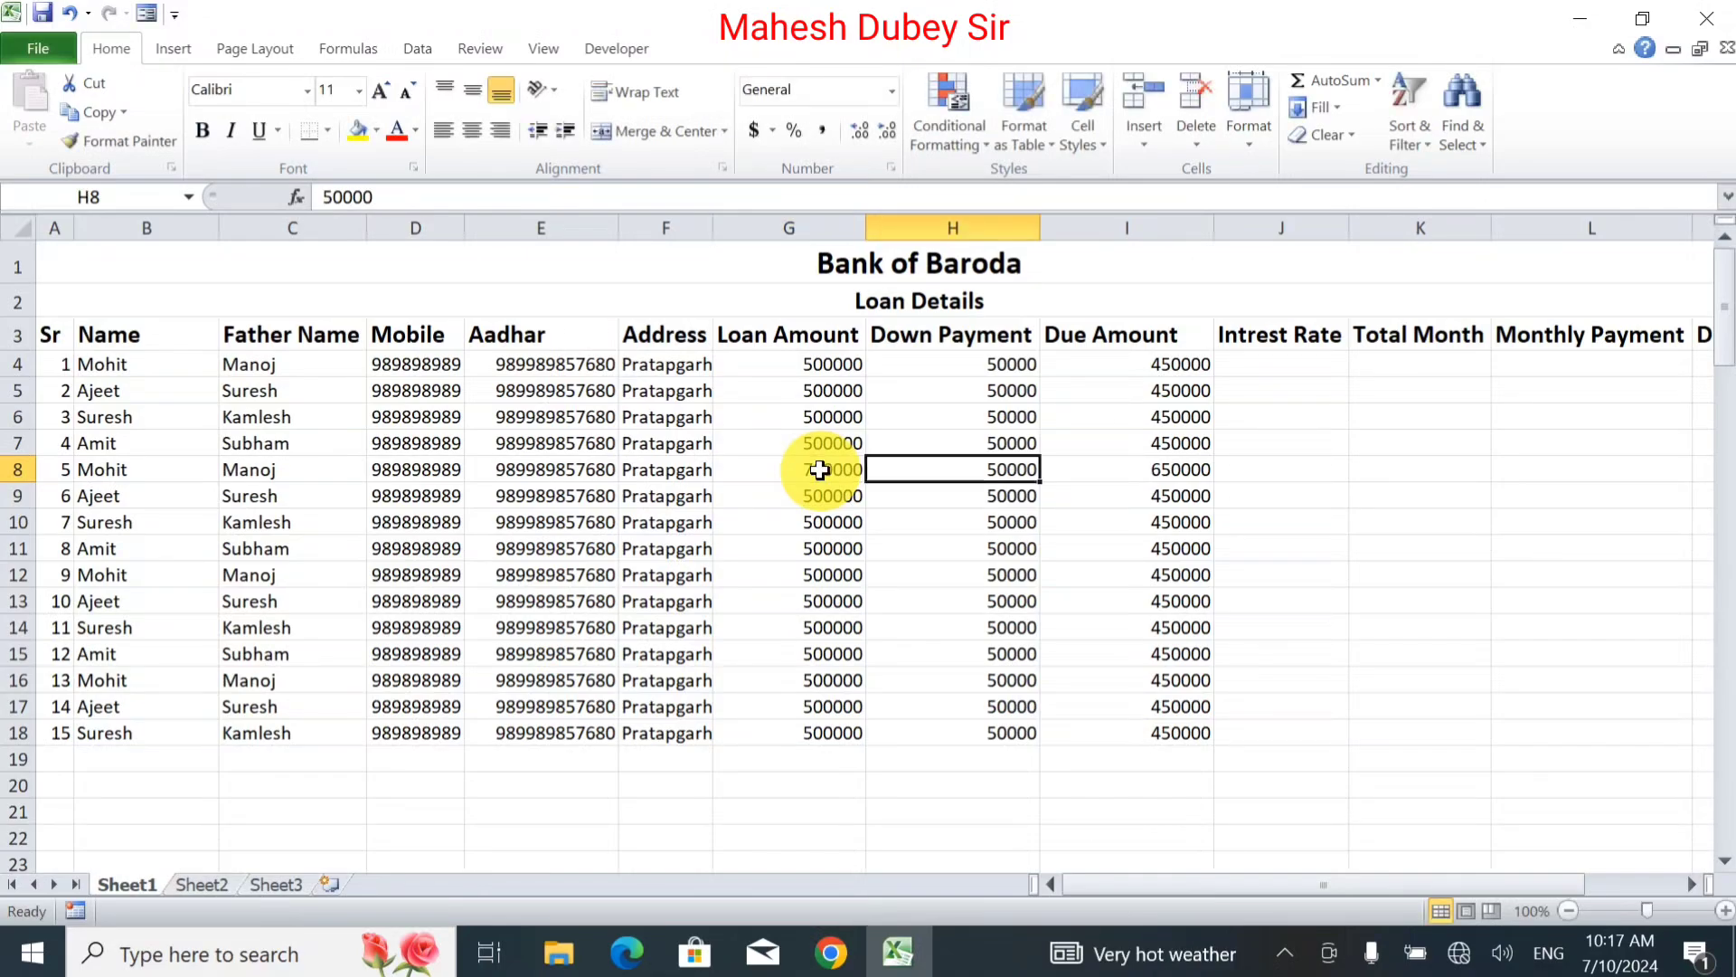
{"action": "type", "text": "100"}
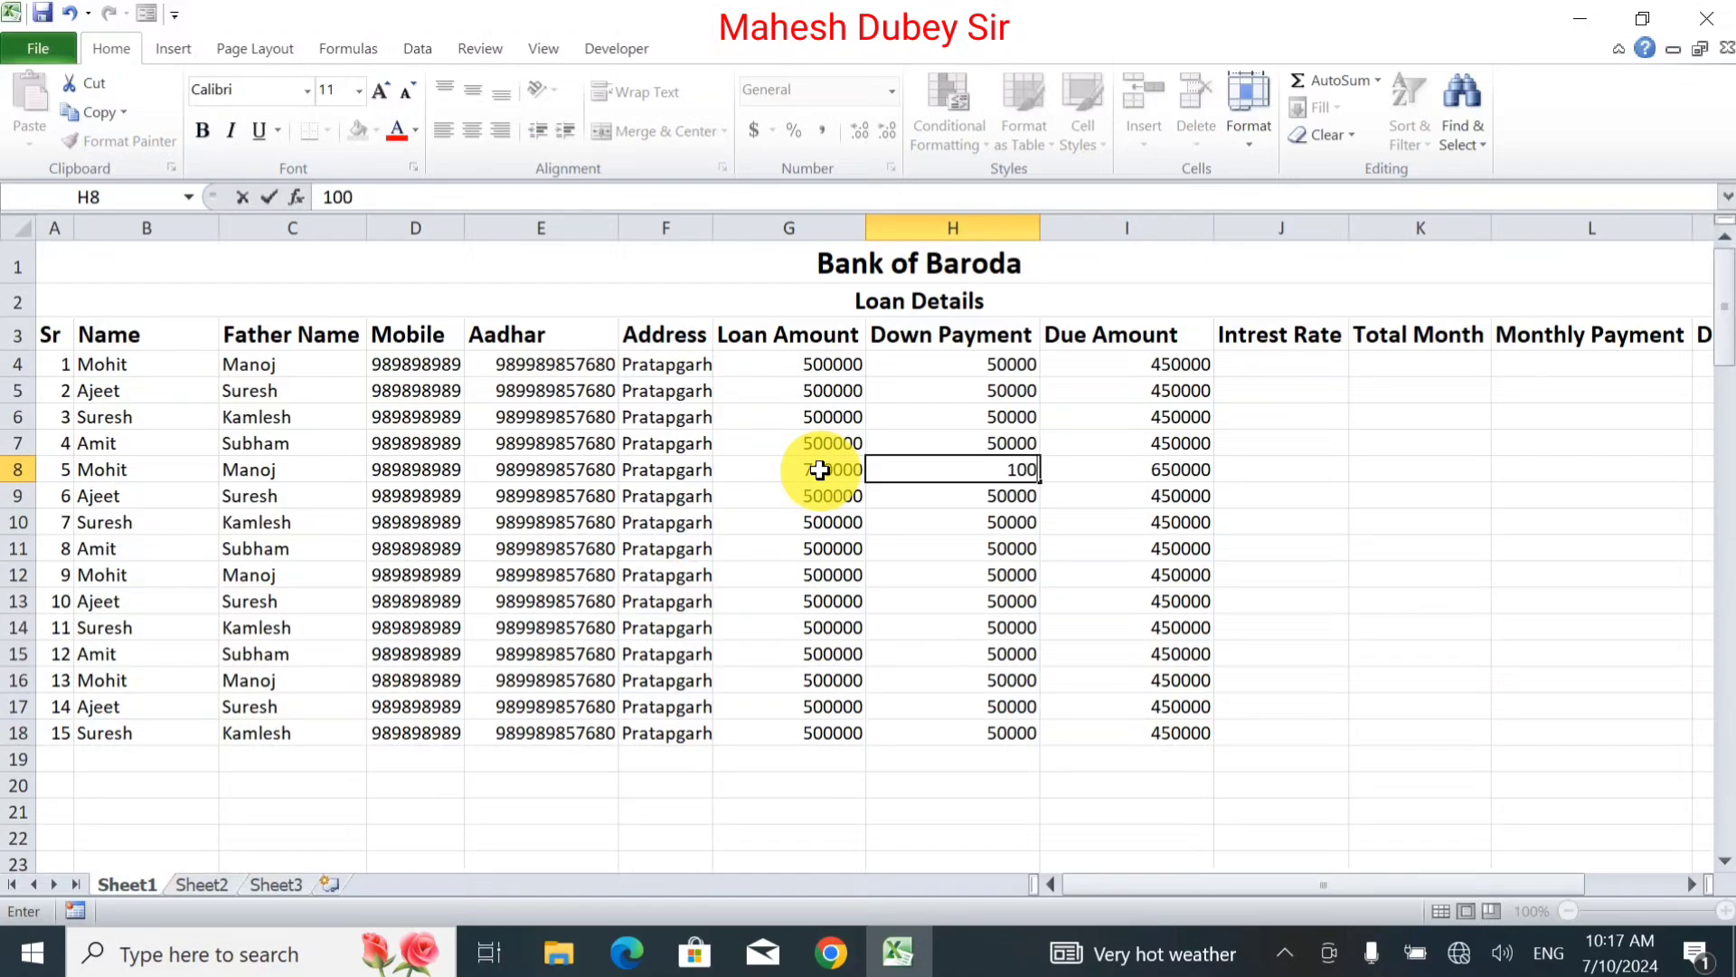
{"action": "type", "text": "000"}
{"action": "key", "text": "Tab"}
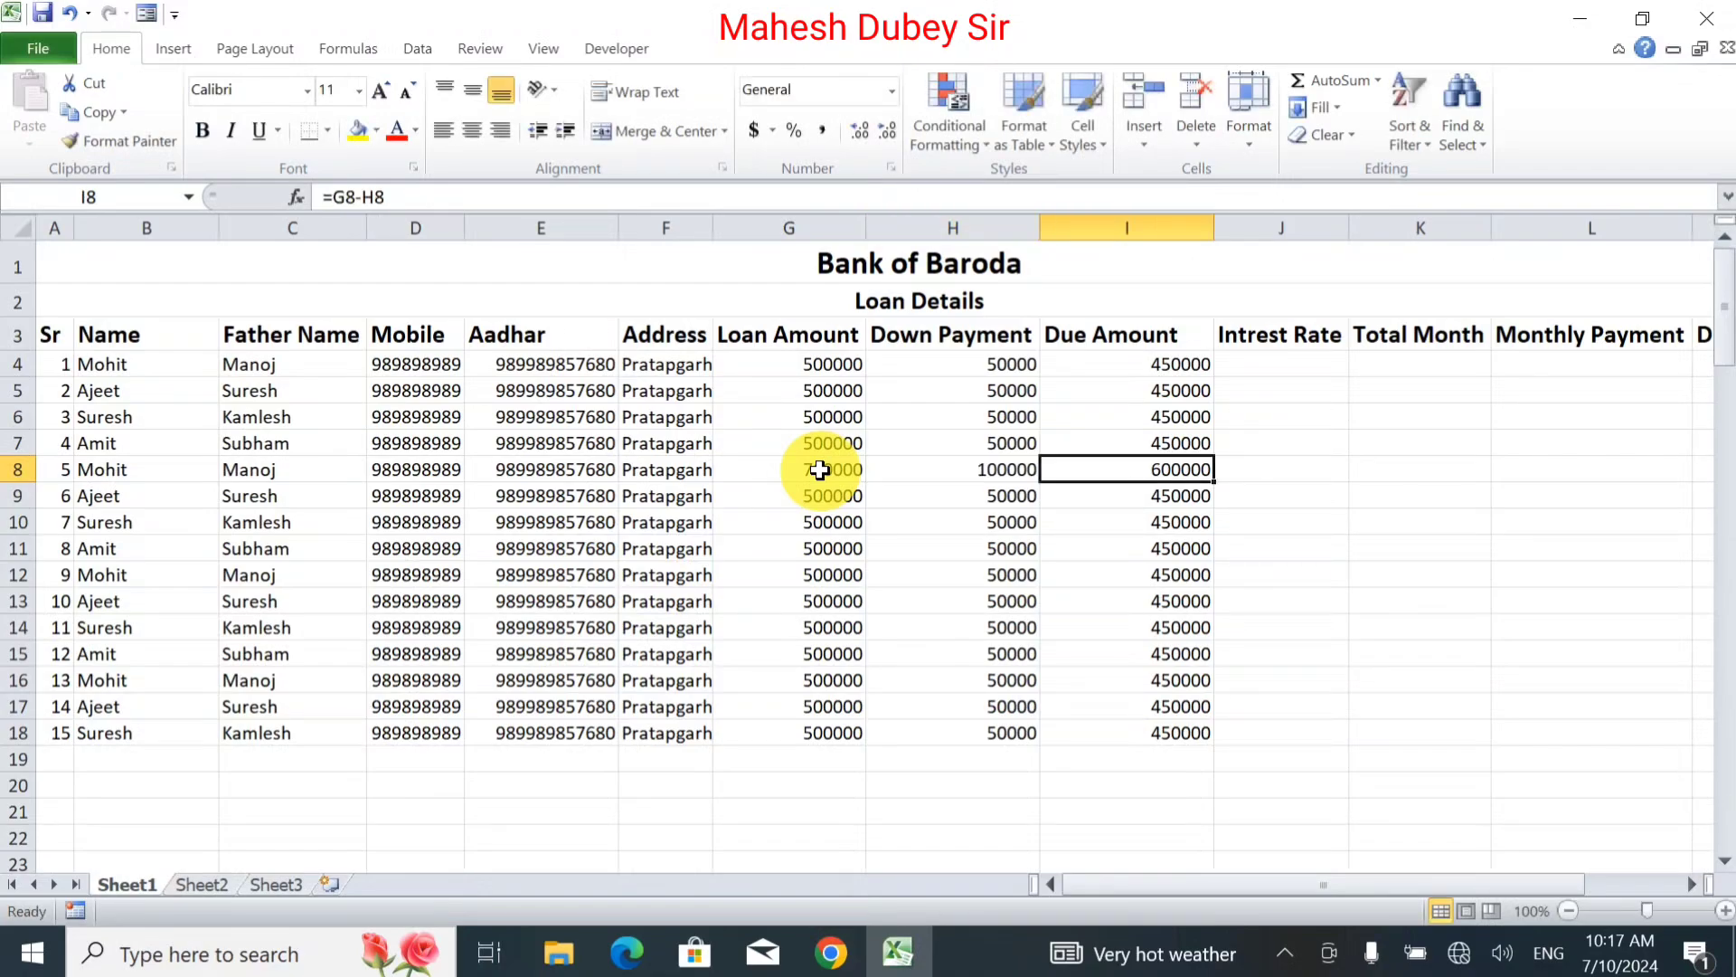
{"action": "key", "text": "Tab"}
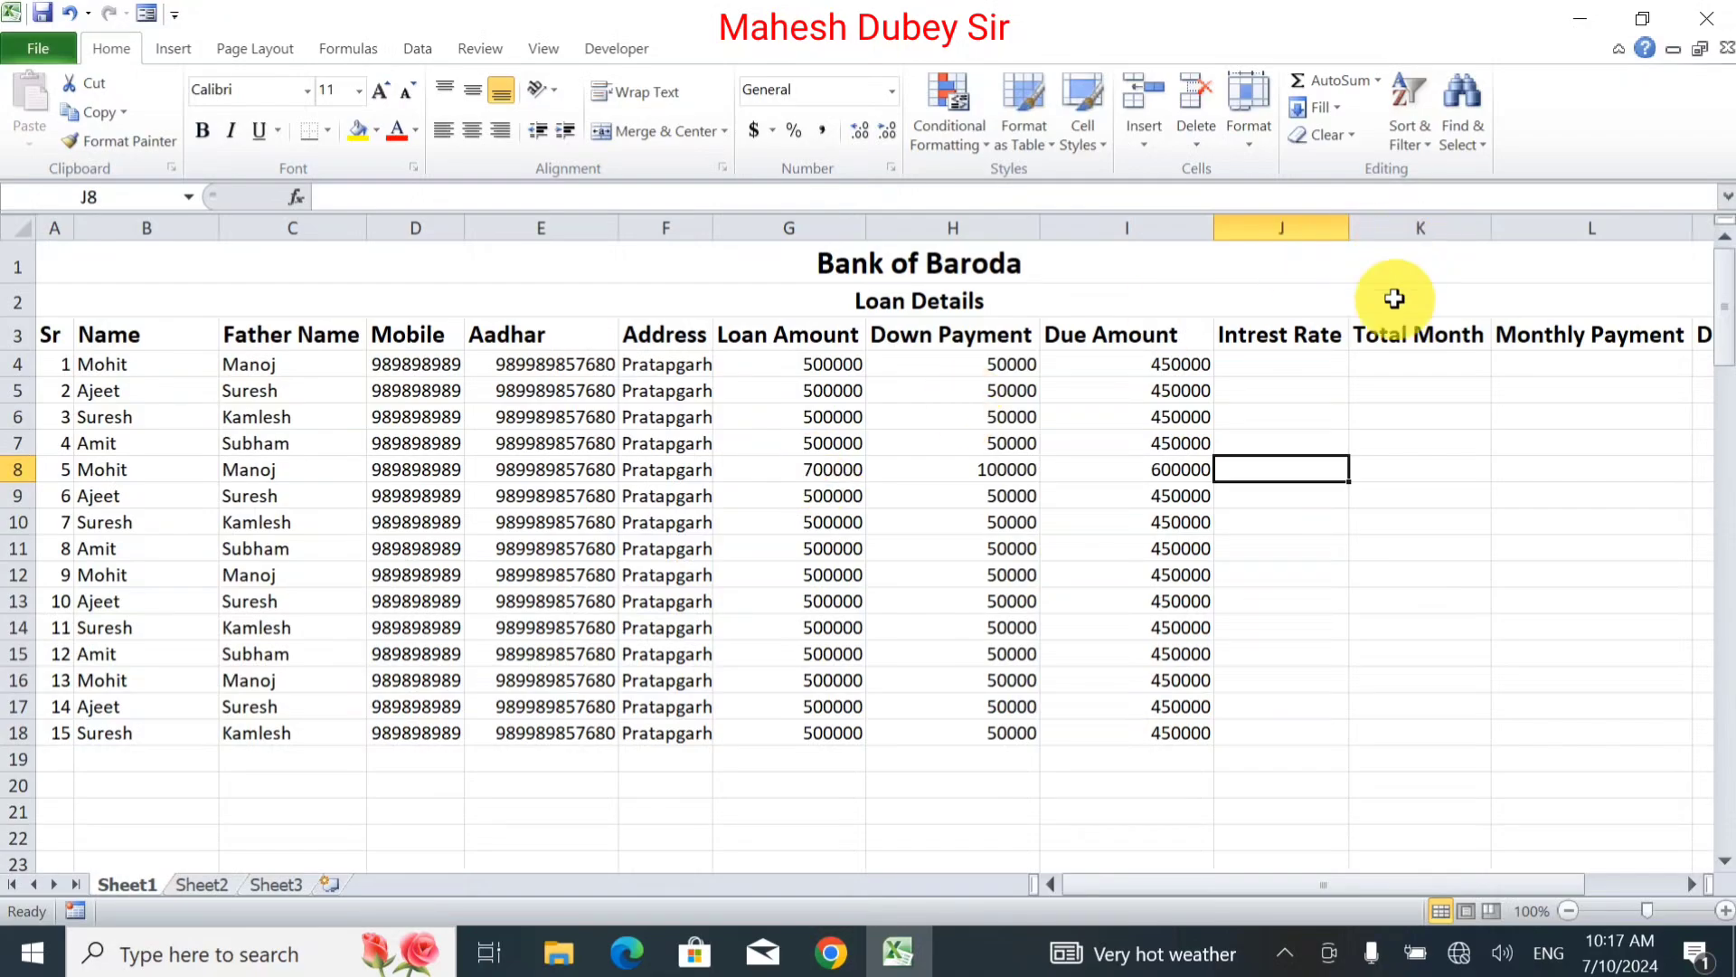
Enter 10 as the first borrower's interest rate in J4.
{"action": "left_click", "coordinate": [1270, 366]}
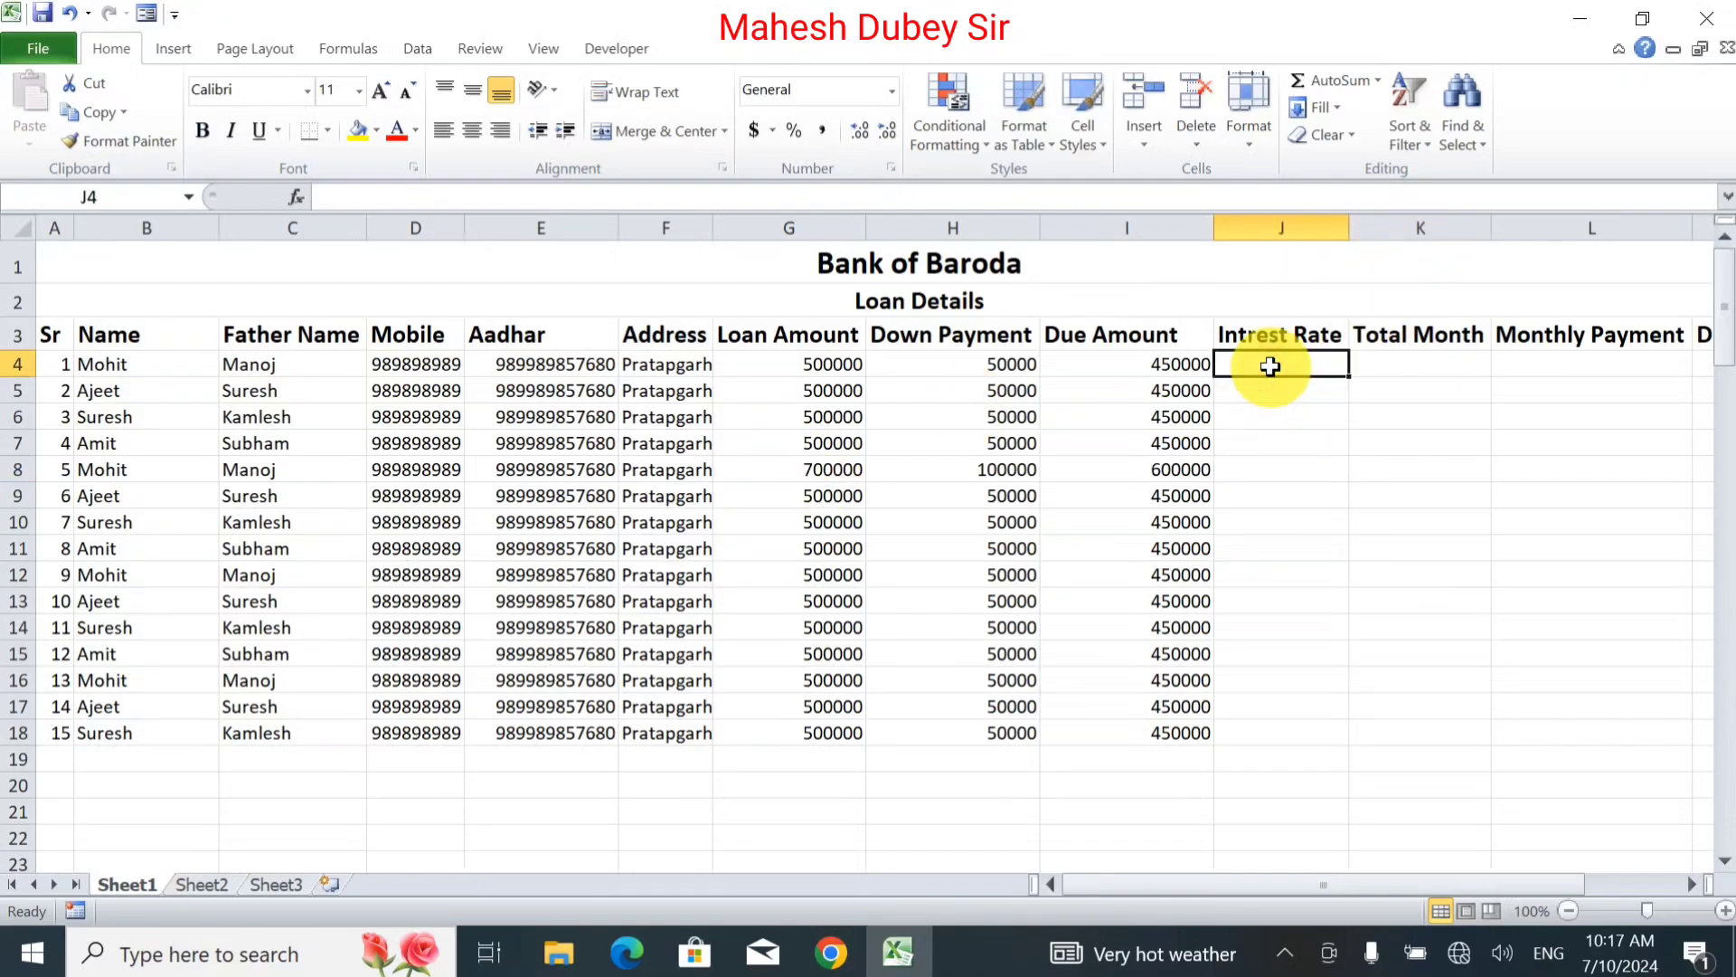
{"action": "type", "text": "10"}
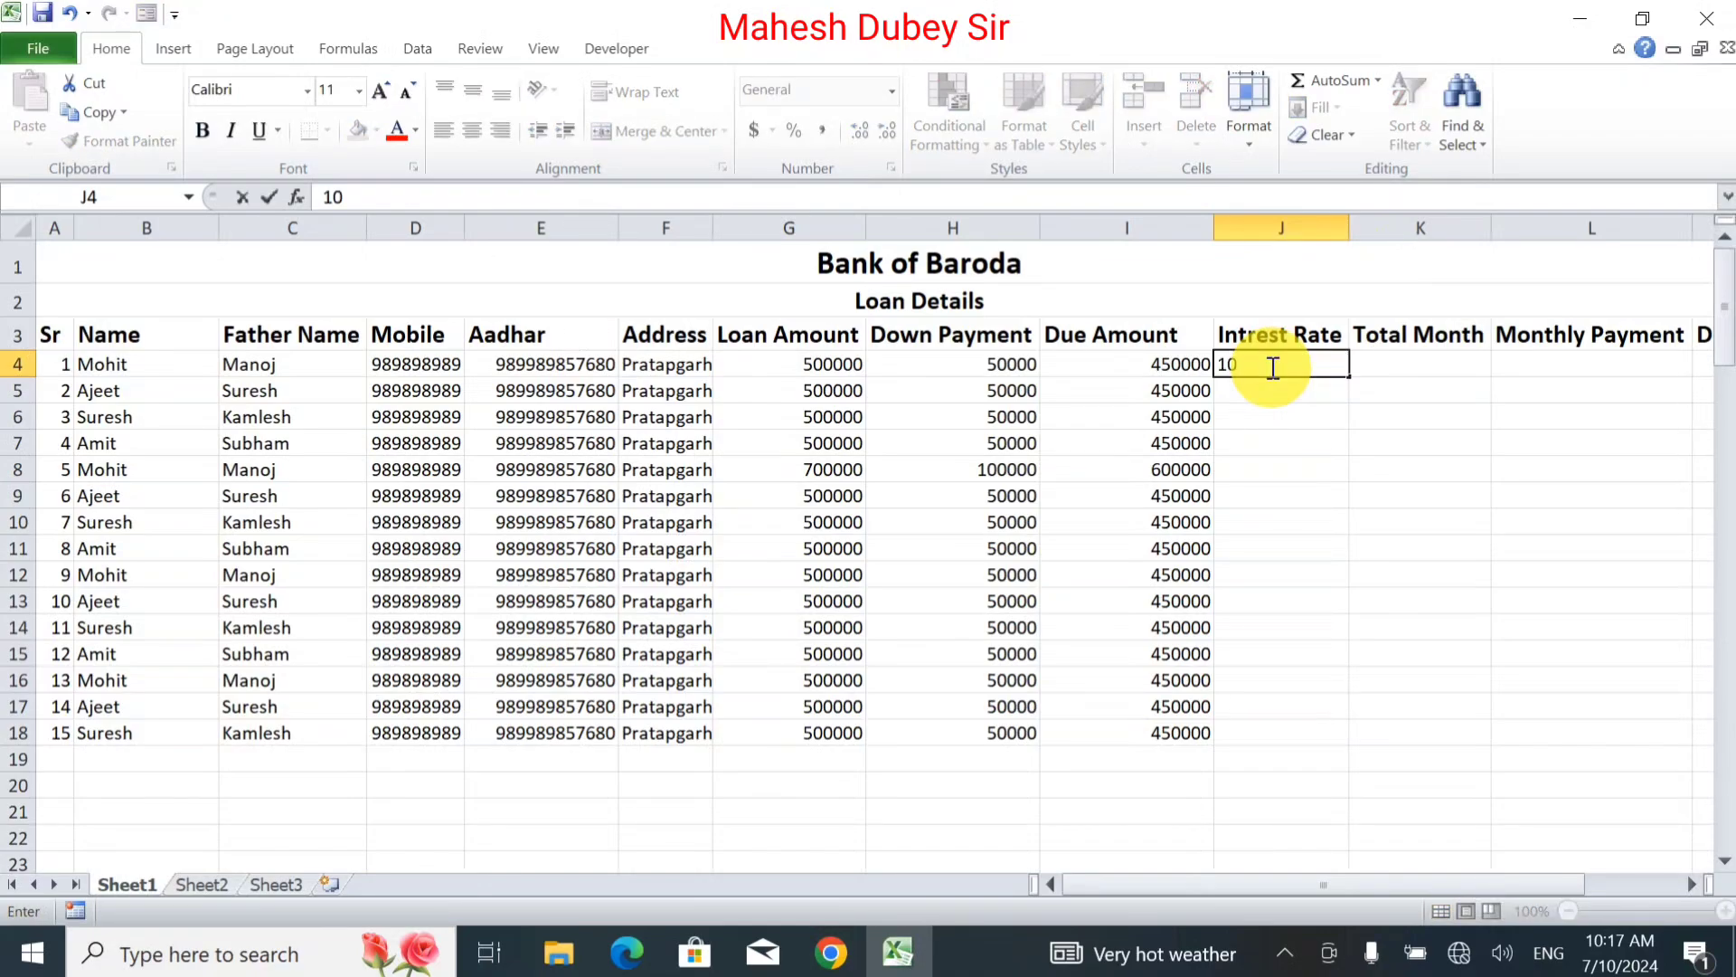
{"action": "key", "text": "BackSpace"}
{"action": "key", "text": "BackSpace"}
{"action": "type", "text": ".0"}
{"action": "key", "text": "BackSpace"}
{"action": "type", "text": "10"}
{"action": "key", "text": "BackSpace"}
{"action": "key", "text": "BackSpace"}
{"action": "key", "text": "BackSpace"}
{"action": "type", "text": "10"}
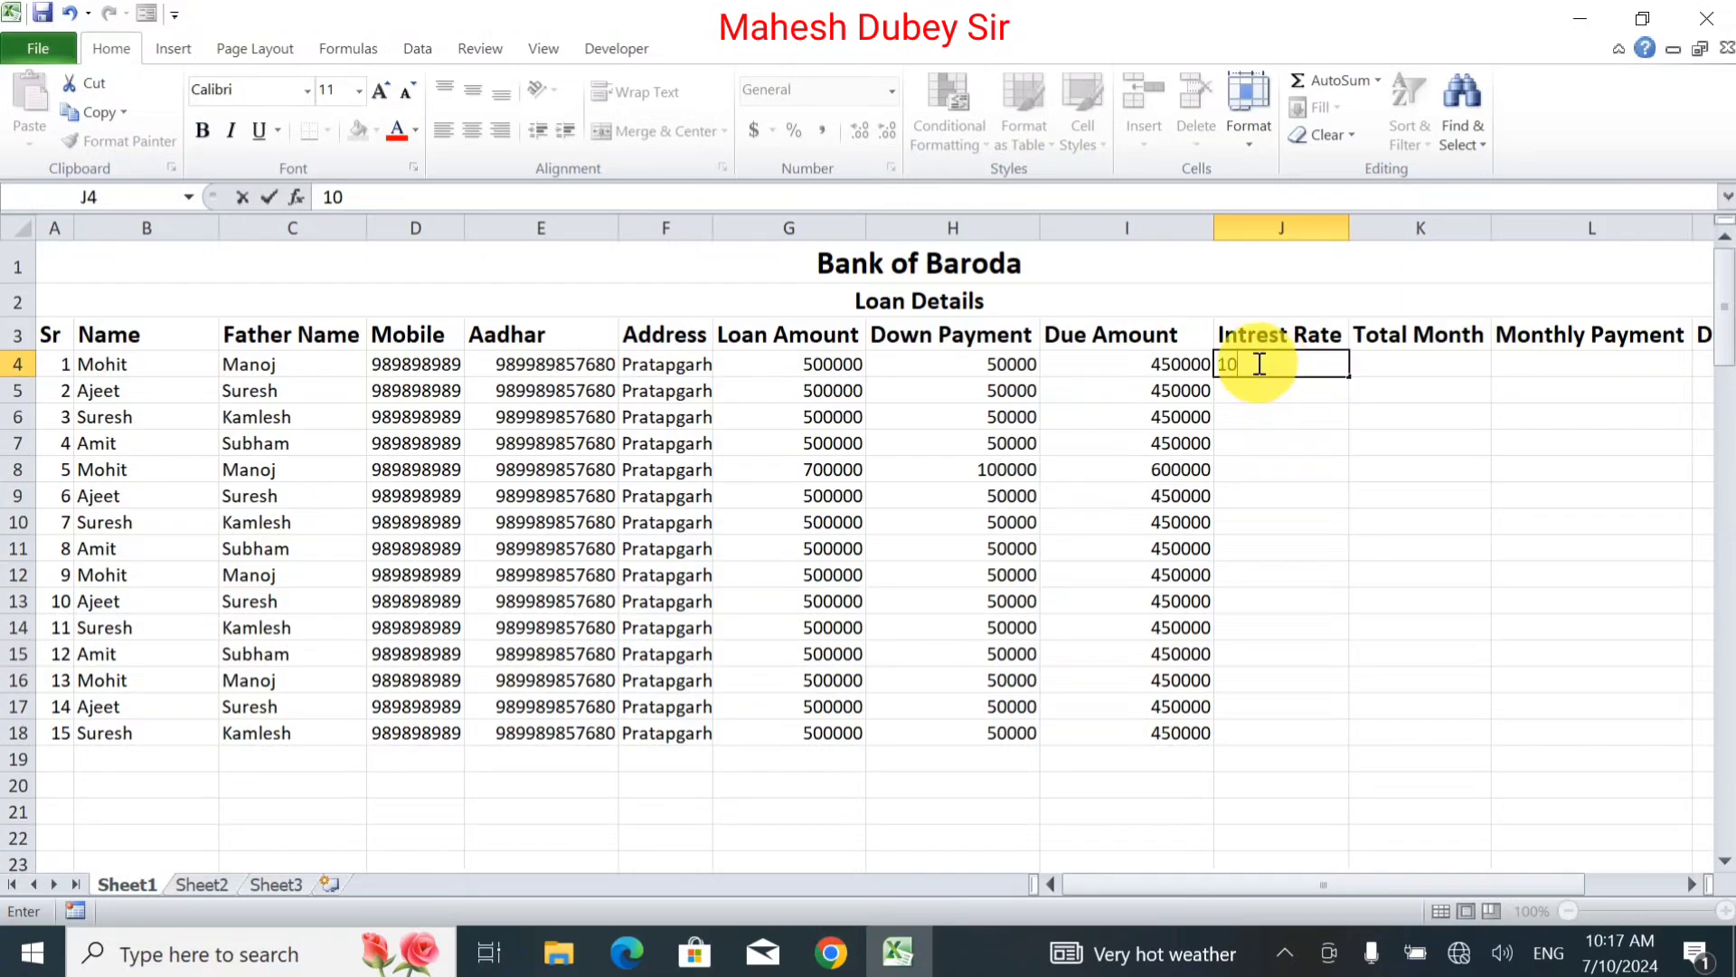
{"action": "key", "text": "Return"}
Format the interest rate cell J4 as a percentage and set its value to 10%.
{"action": "left_click", "coordinate": [1257, 363]}
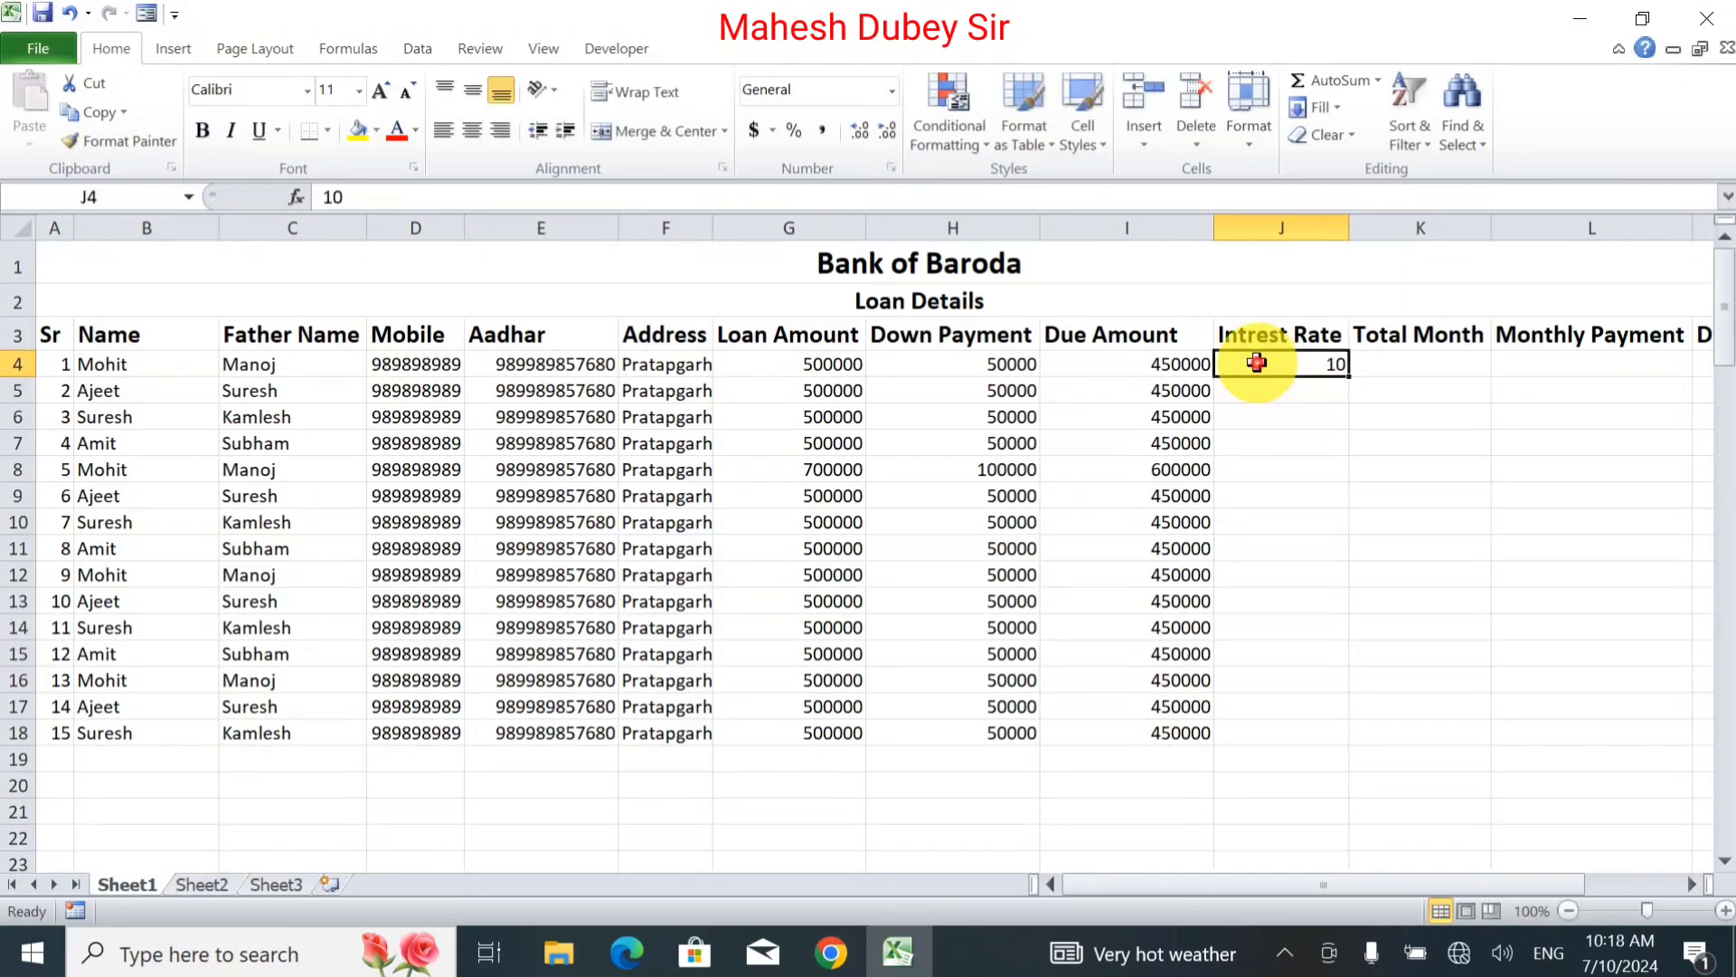
{"action": "left_click", "coordinate": [805, 134]}
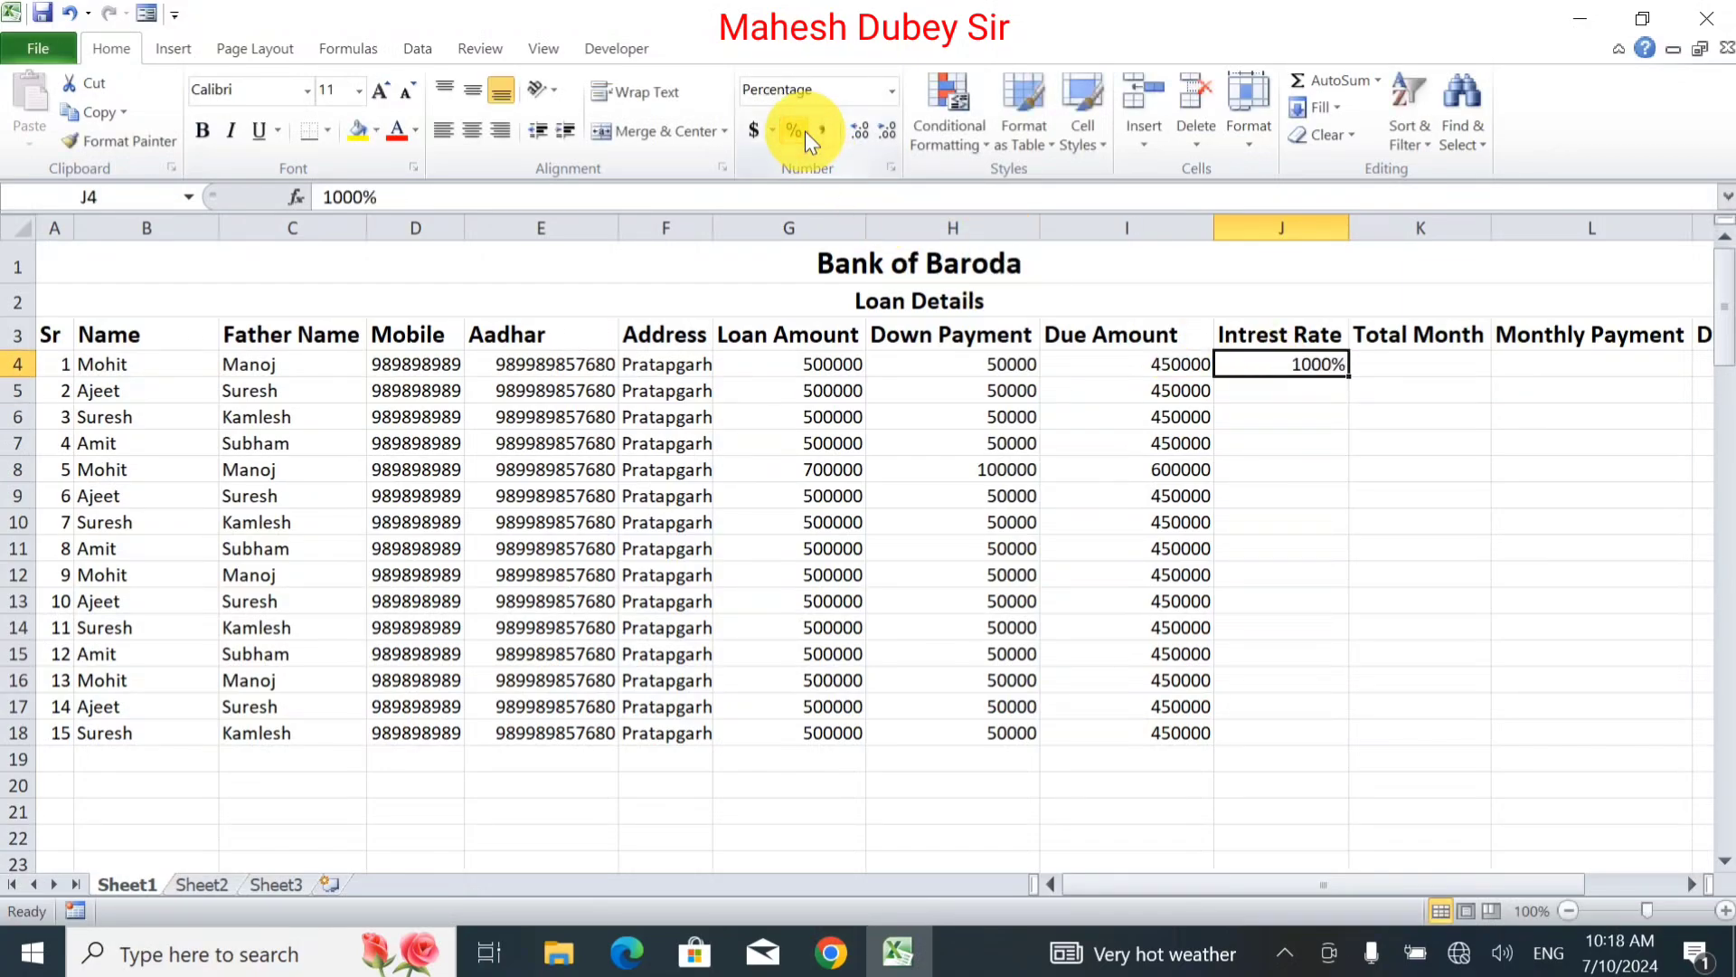
{"action": "type", "text": "10"}
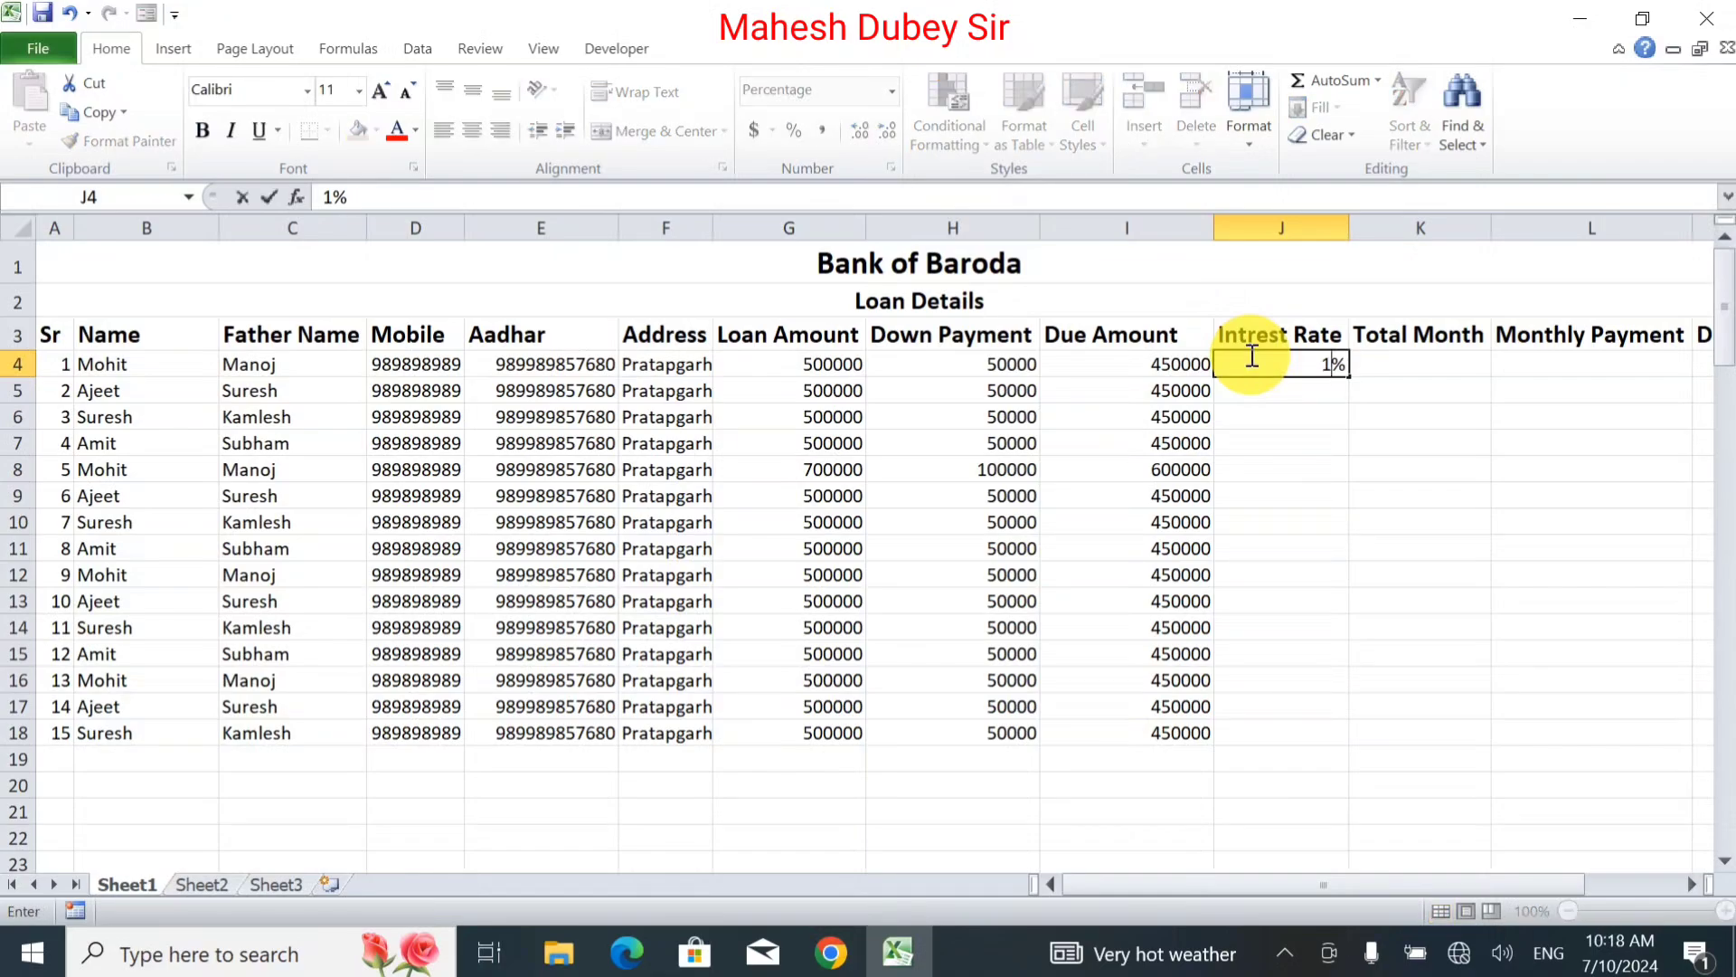
{"action": "key", "text": "Return"}
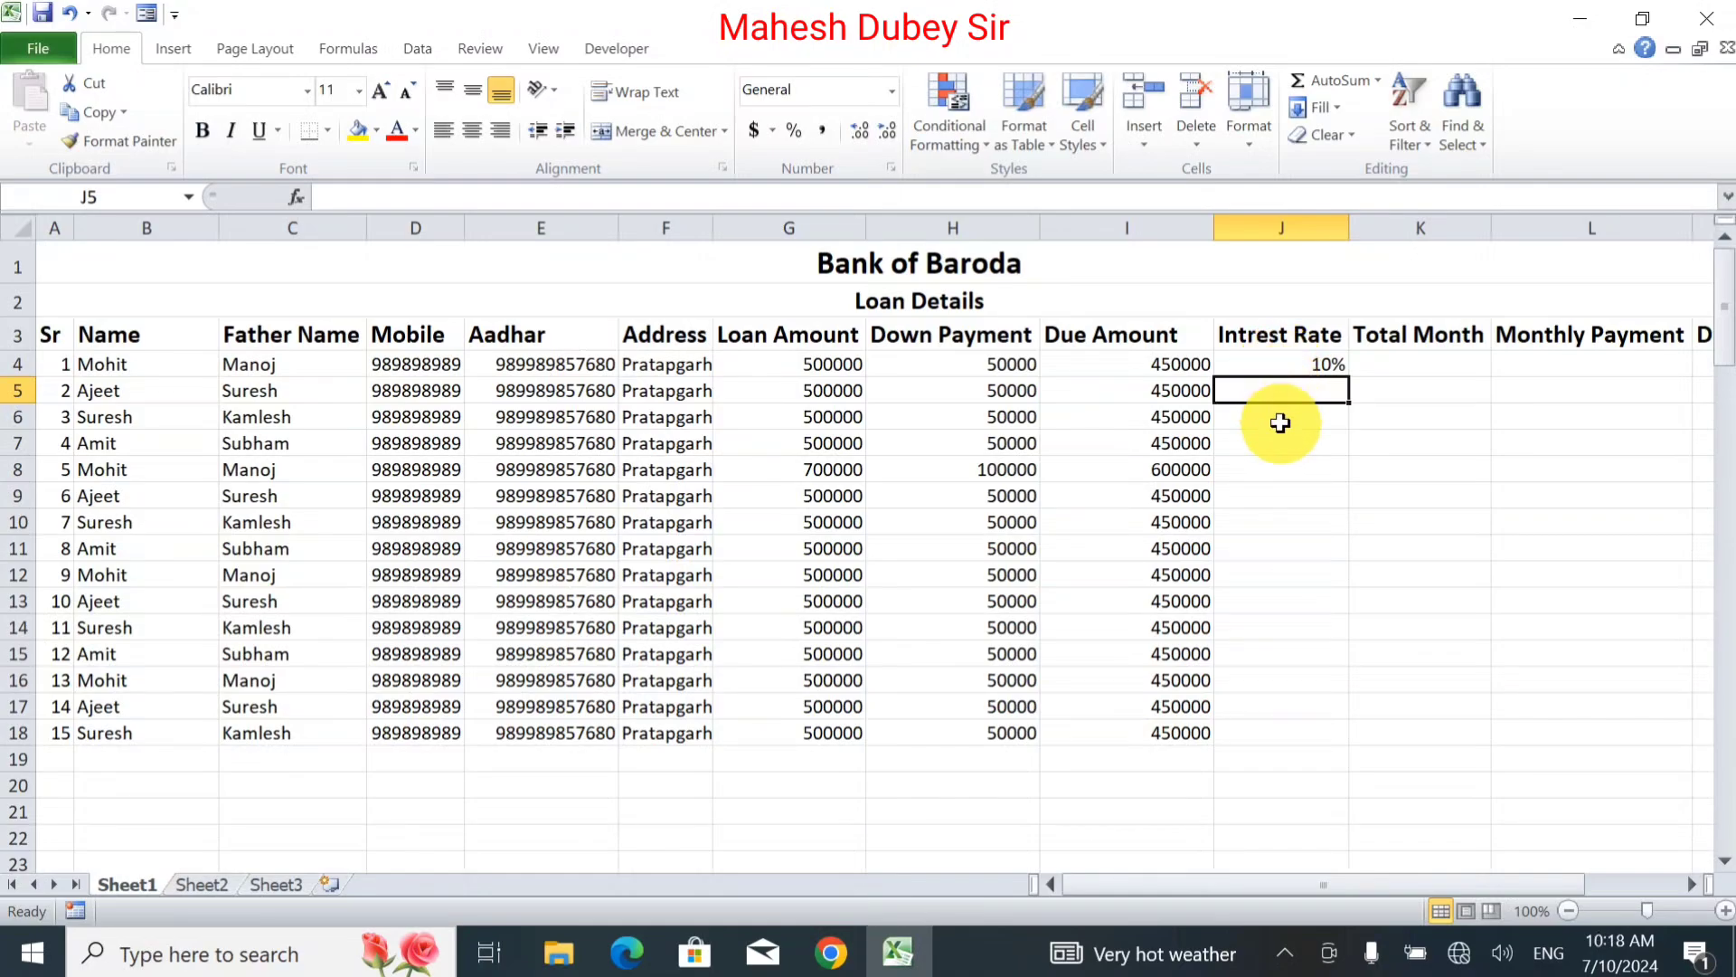
Format J4:J18 as percentages and enter interest rates of 9% in J5 and 8% in J6.
{"action": "left_click_drag", "start_coordinate": [1277, 359], "coordinate": [1291, 731]}
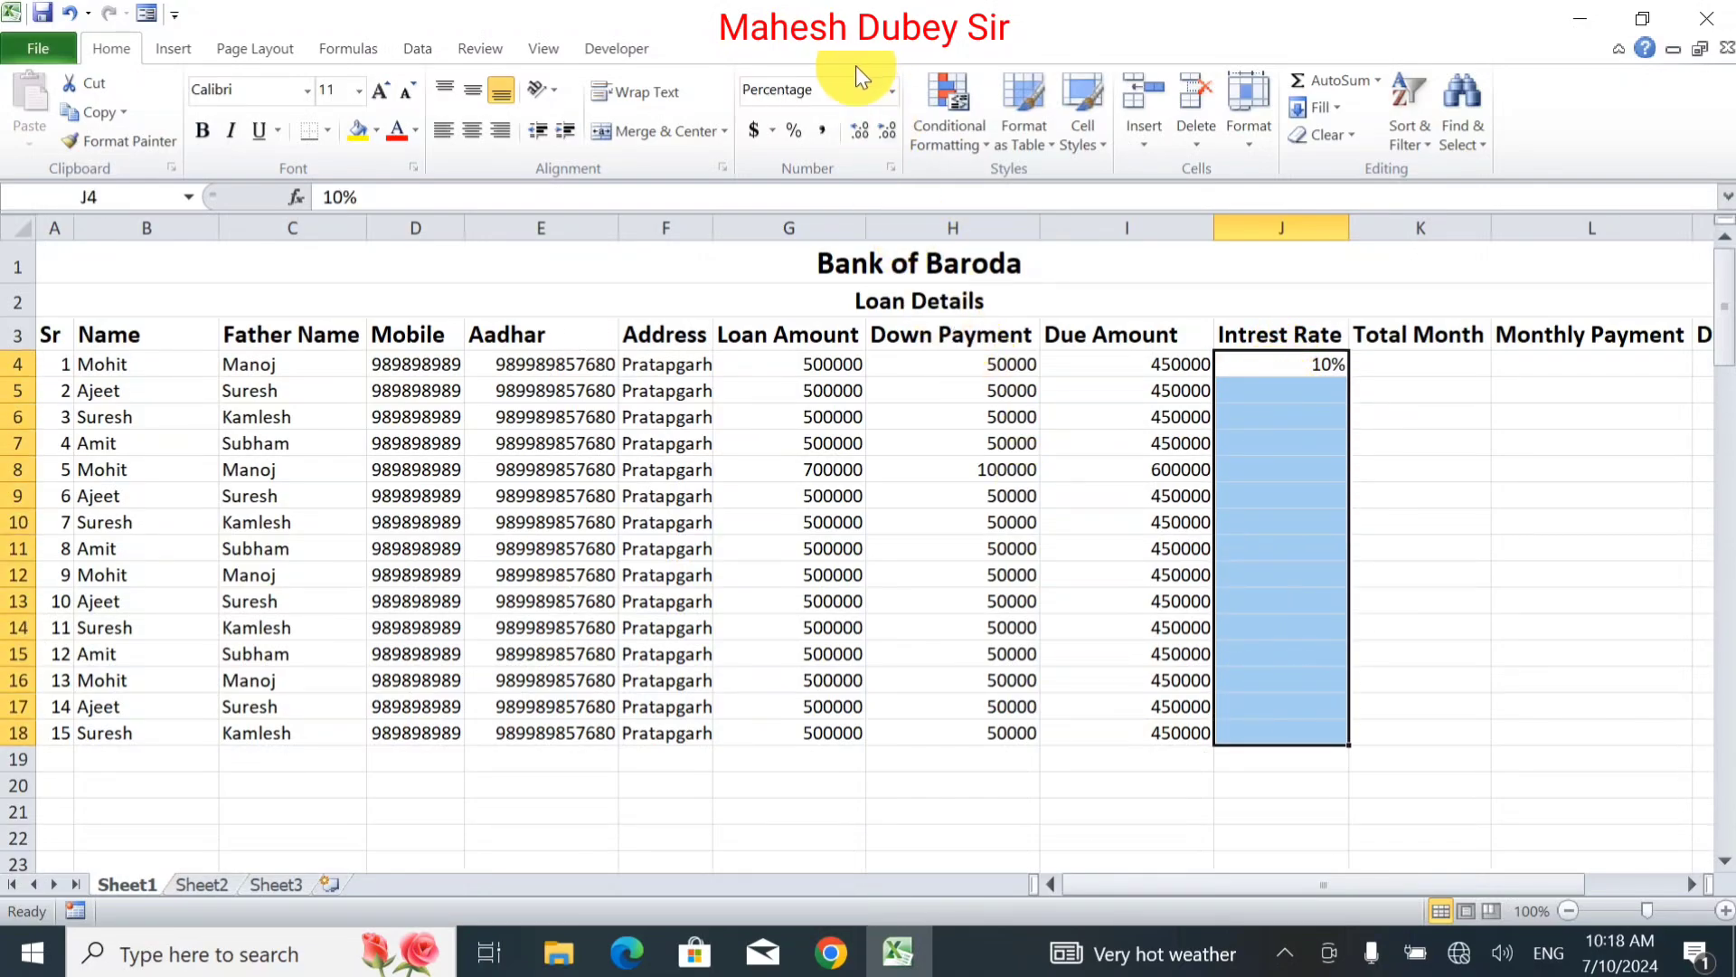
{"action": "left_click", "coordinate": [805, 134]}
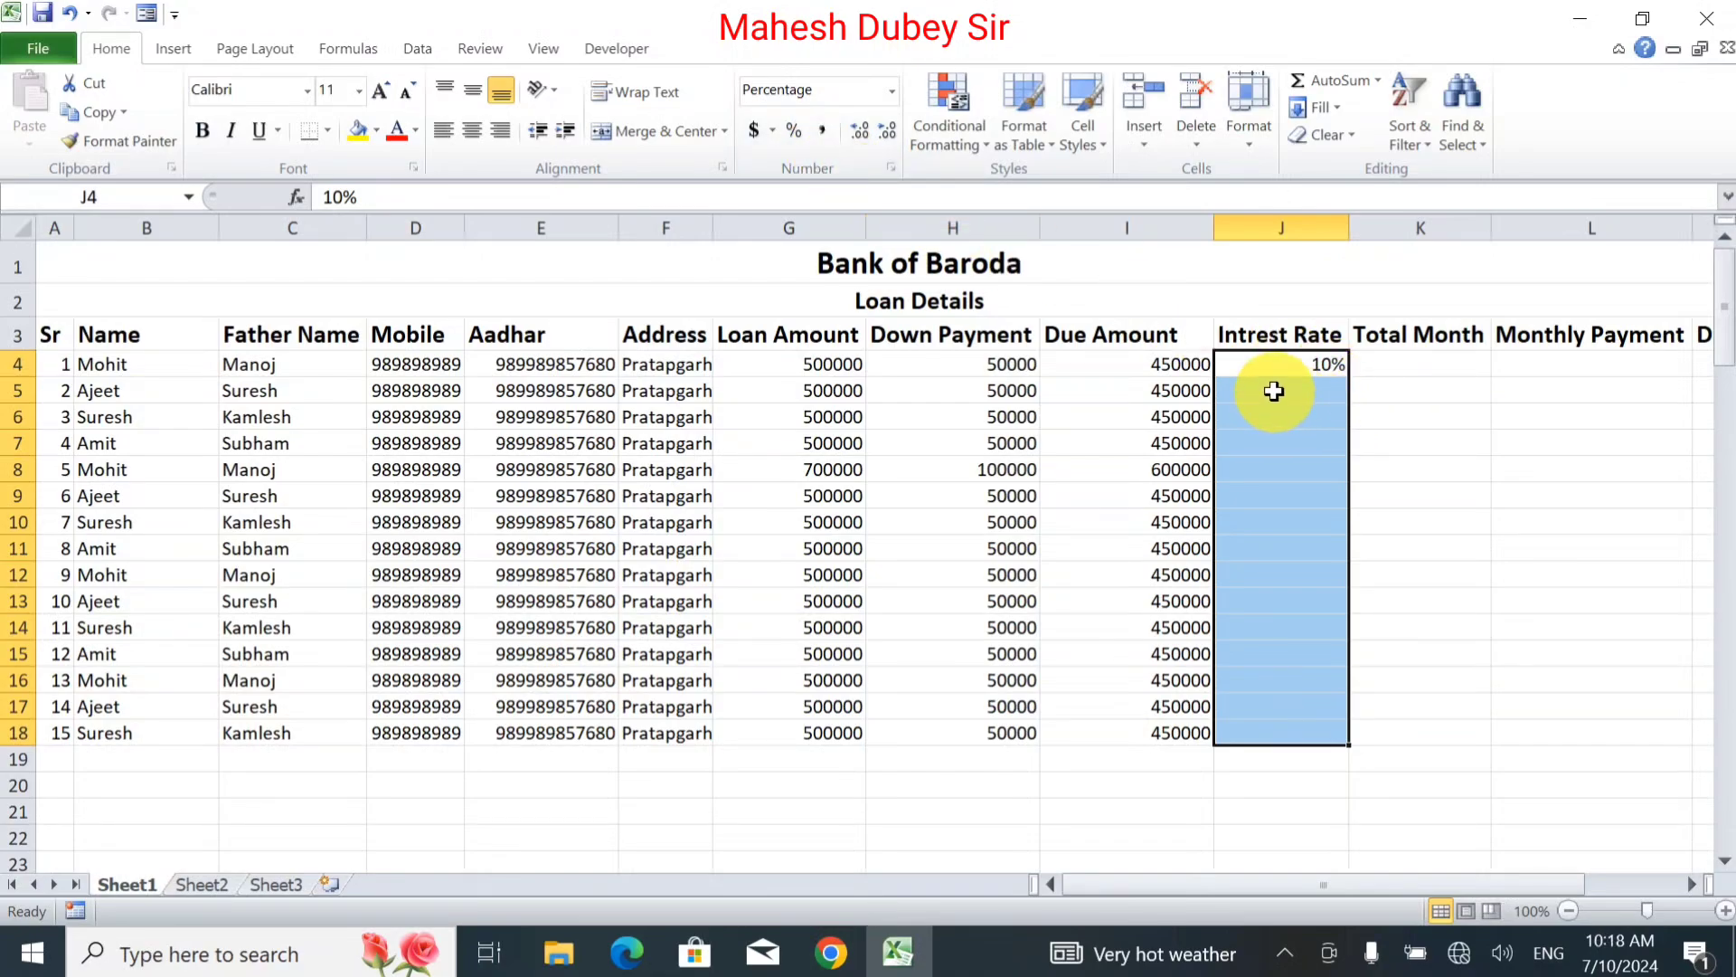
{"action": "left_click", "coordinate": [1275, 391]}
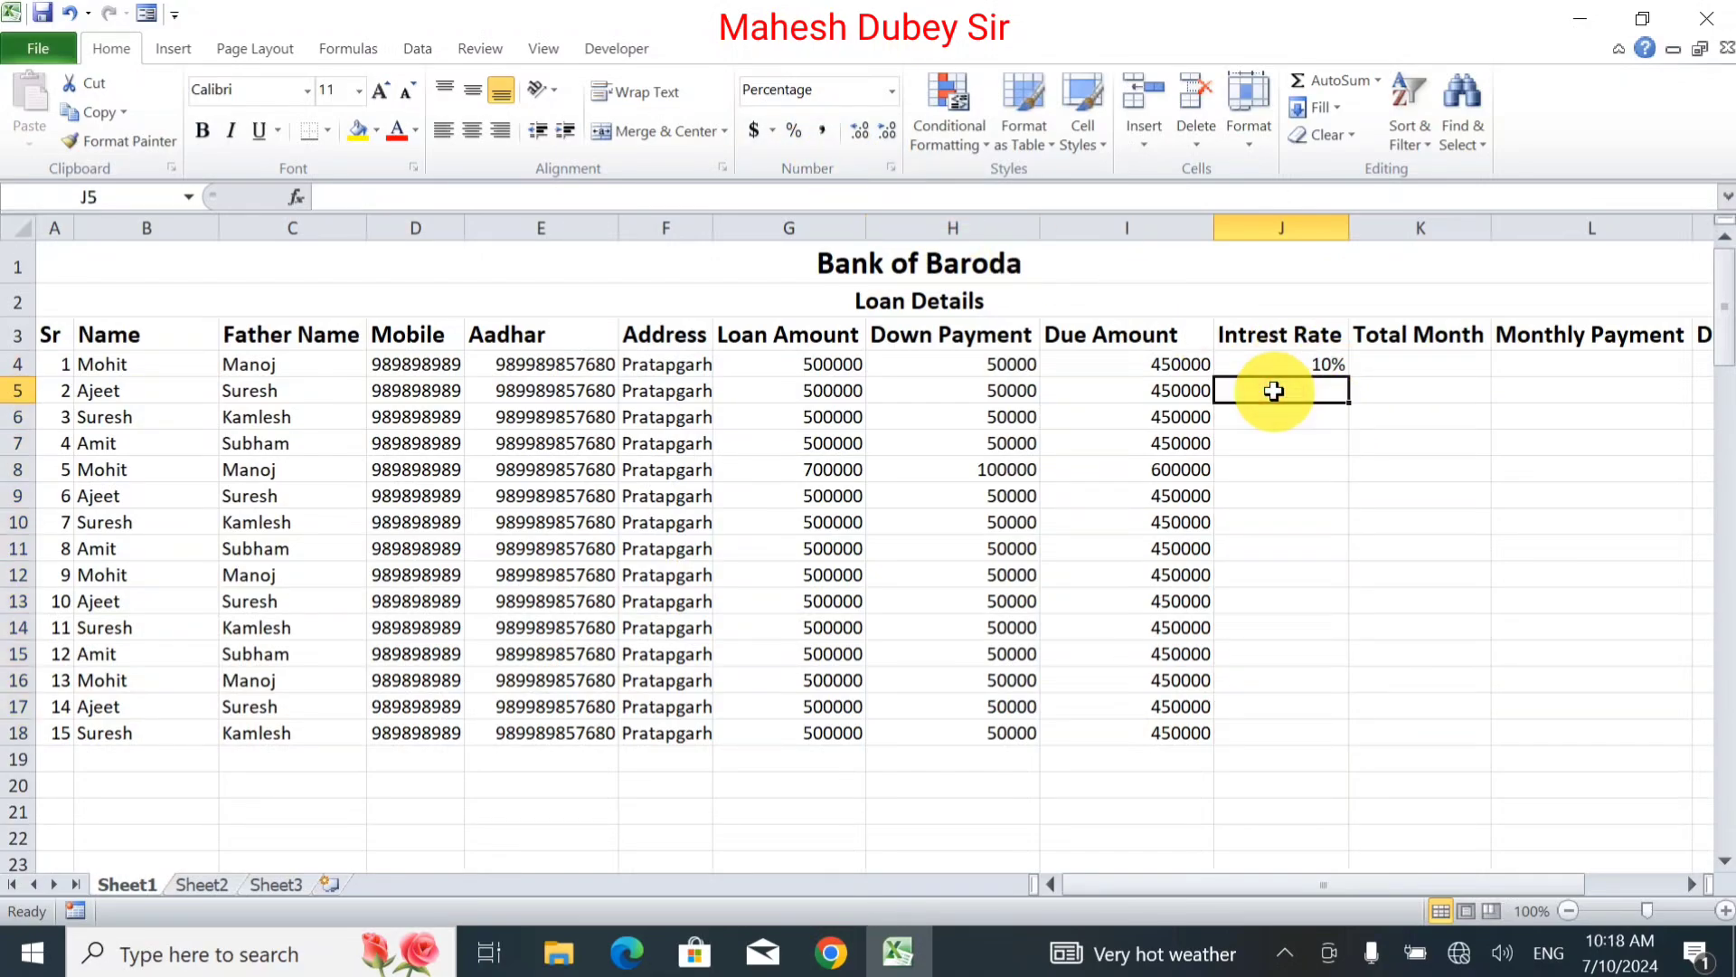
{"action": "type", "text": "9"}
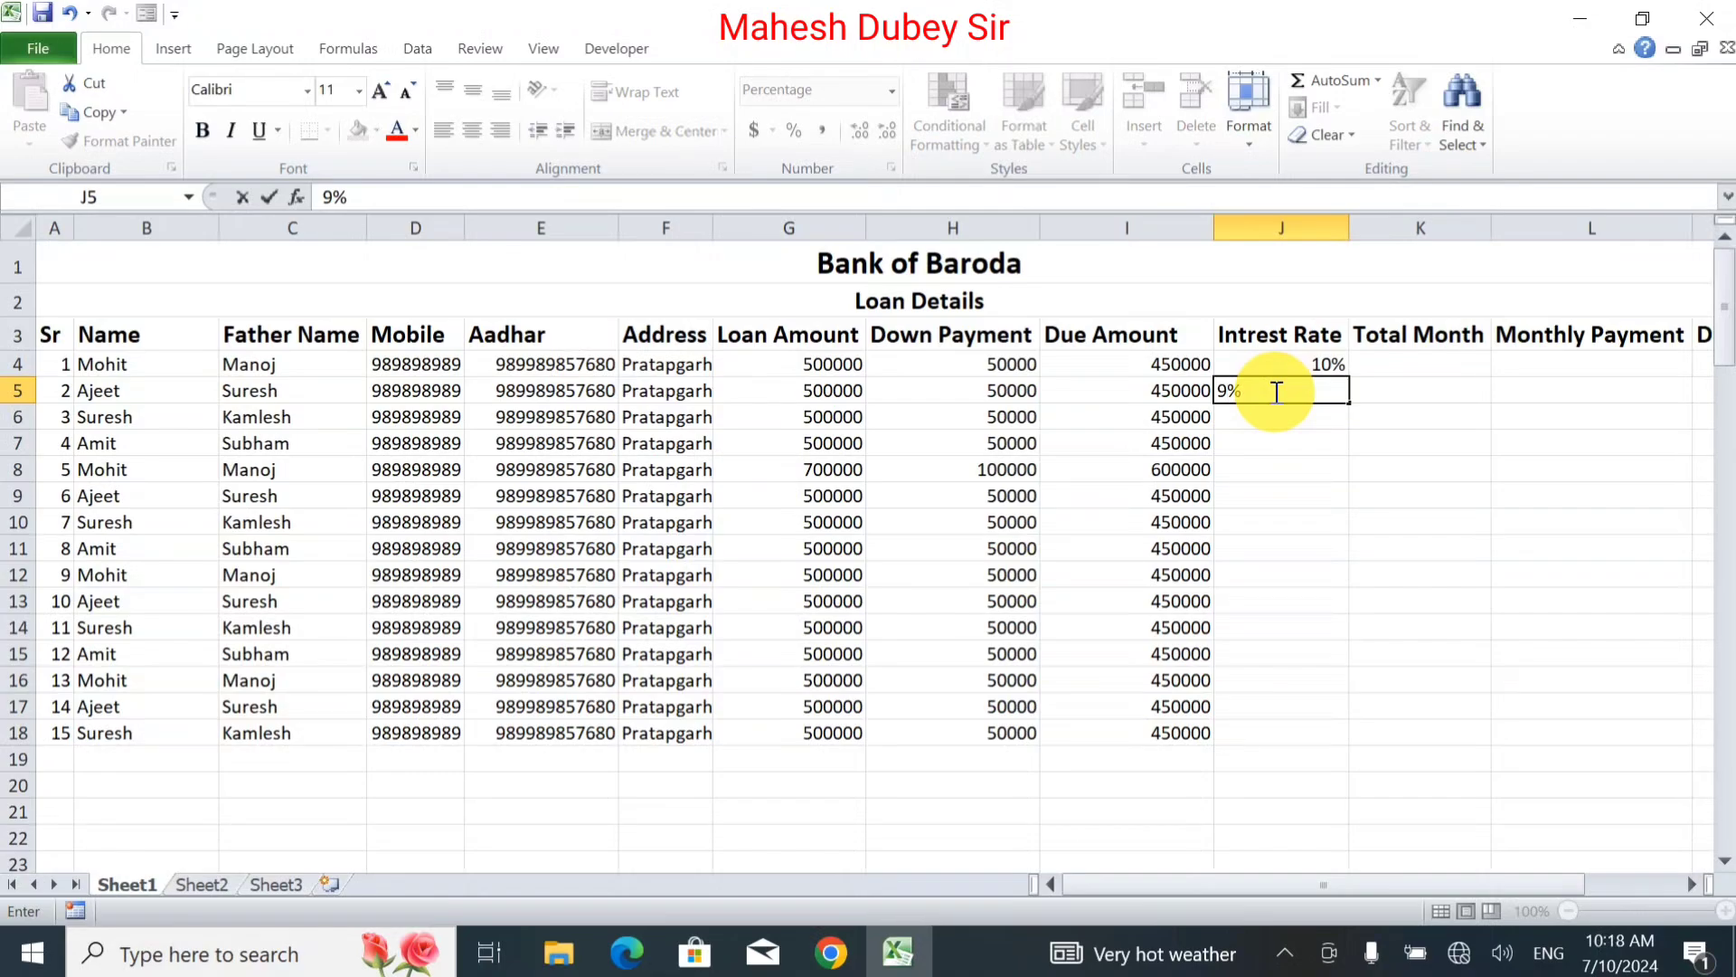
{"action": "key", "text": "Return"}
{"action": "type", "text": "9"}
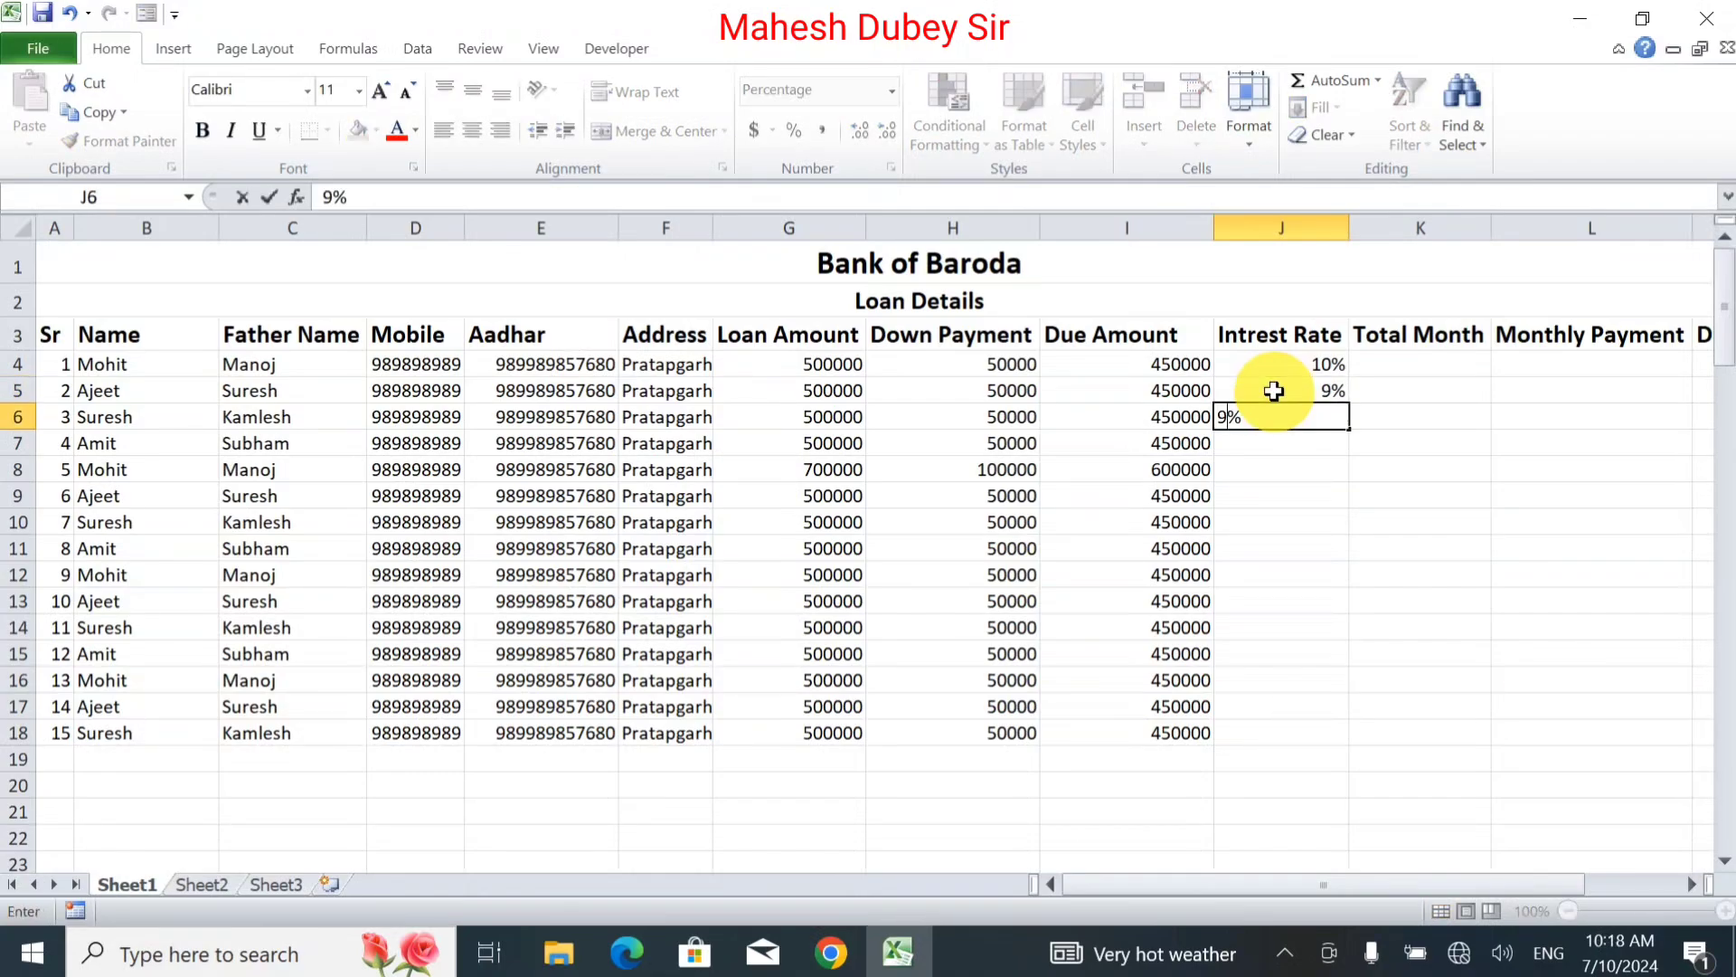
{"action": "key", "text": "BackSpace"}
{"action": "type", "text": "8"}
{"action": "key", "text": "Return"}
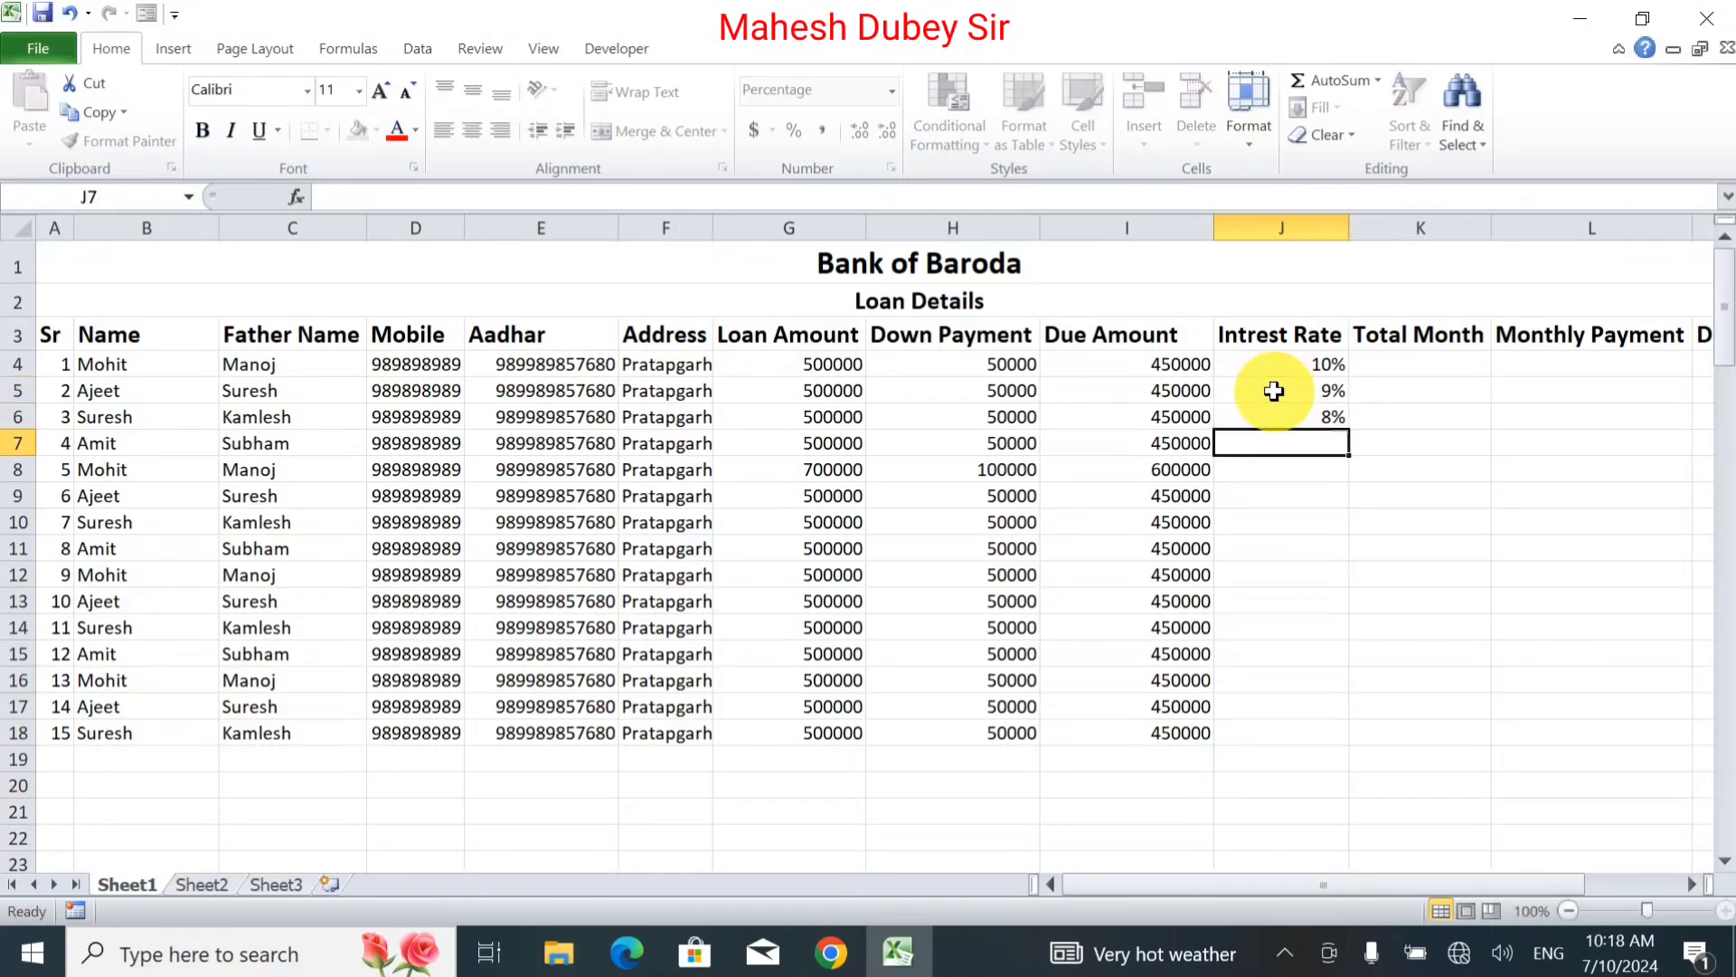
Enter the interest rates 10%, 11%, 12% and 9% in J7 through J10.
{"action": "type", "text": "10"}
{"action": "key", "text": "Return"}
{"action": "type", "text": "11"}
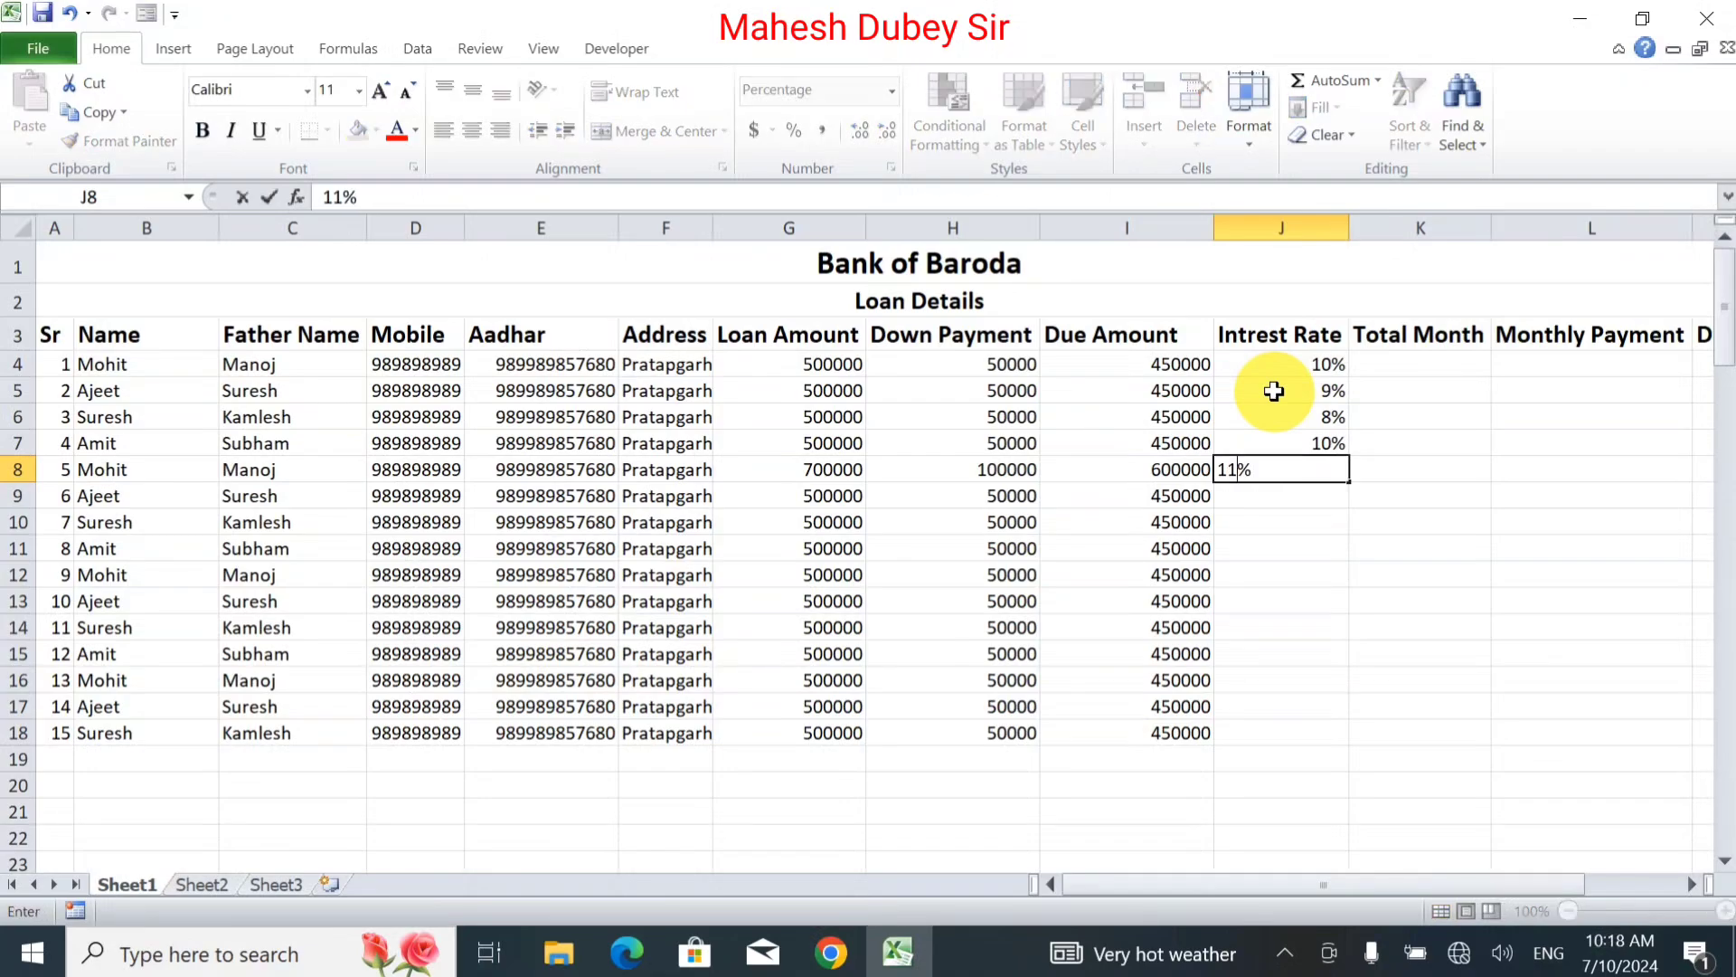
{"action": "key", "text": "Return"}
{"action": "type", "text": "12"}
{"action": "key", "text": "Return"}
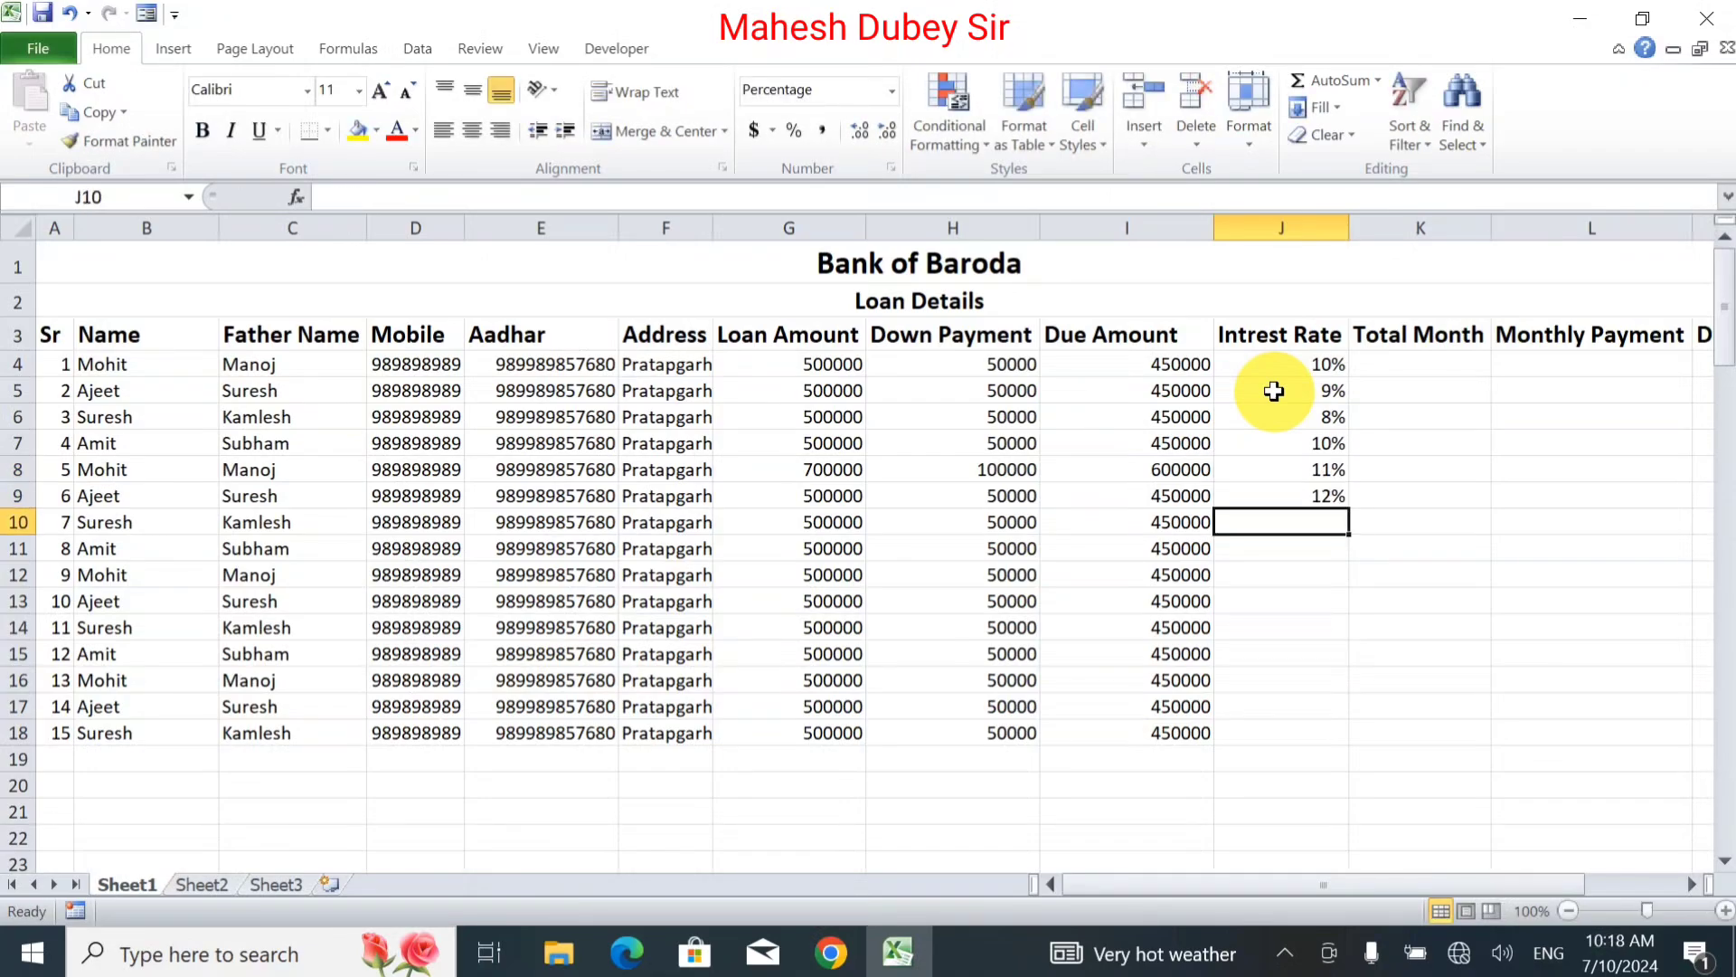
{"action": "type", "text": "9"}
{"action": "key", "text": "Return"}
Enter the interest rates 8%, 7%, 12% and 9% in J11 through J14.
{"action": "type", "text": "8"}
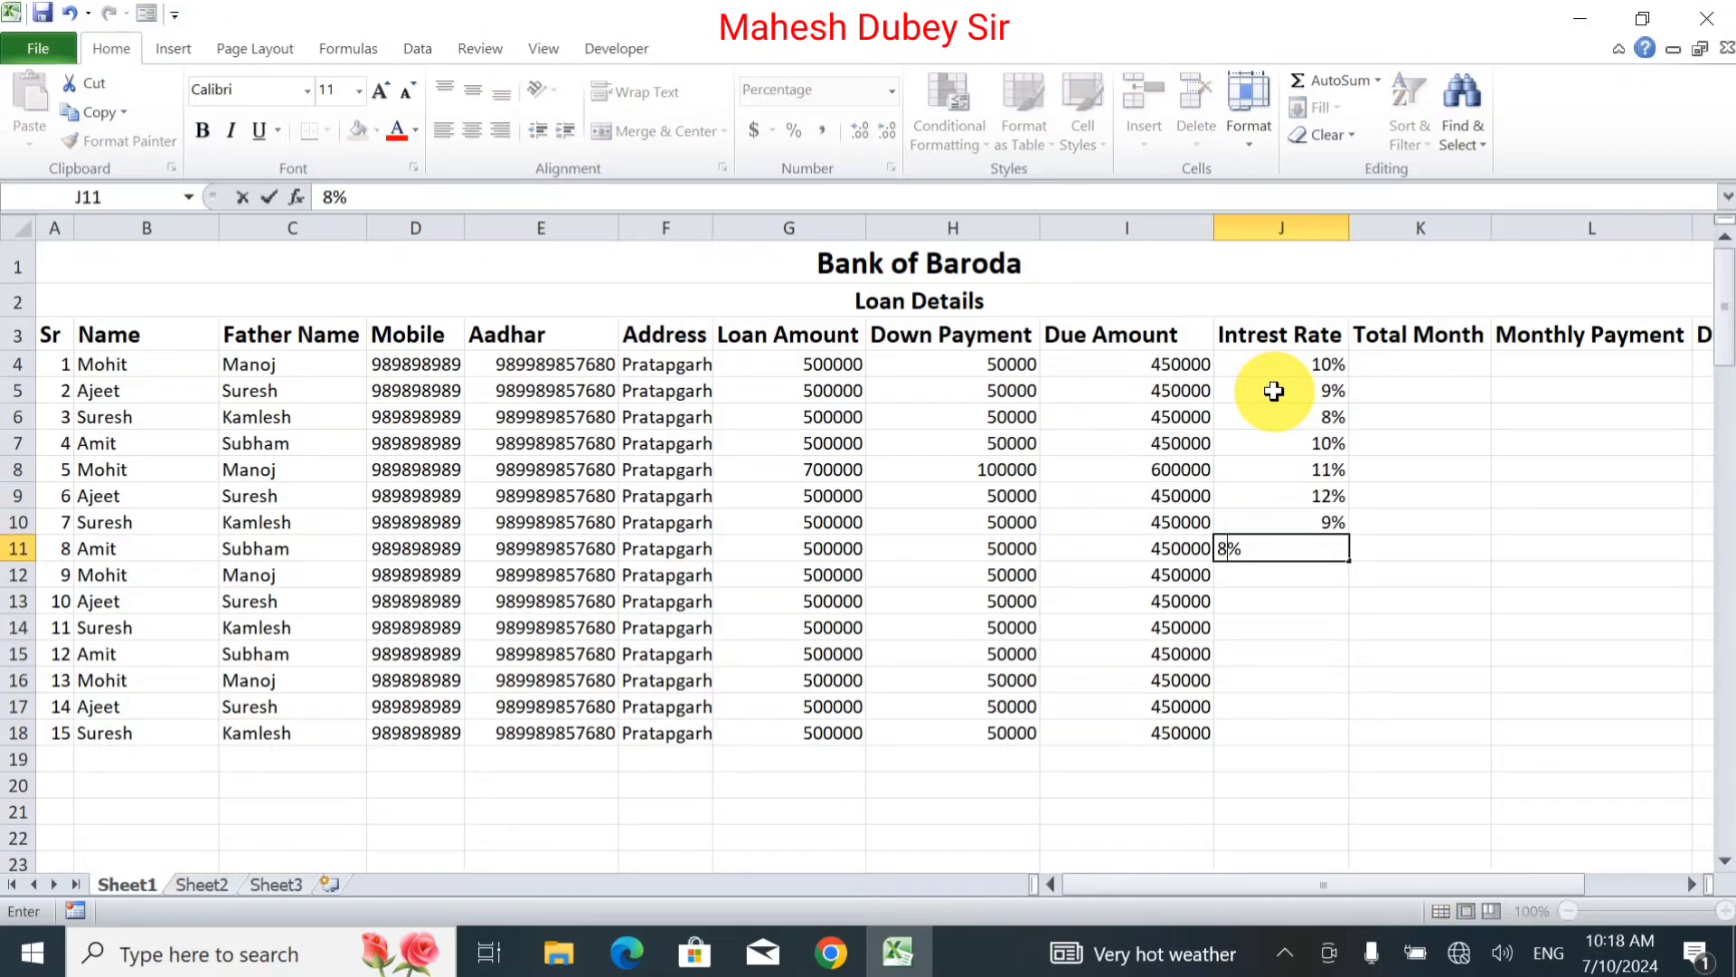
{"action": "key", "text": "Return"}
{"action": "type", "text": "7"}
{"action": "key", "text": "Return"}
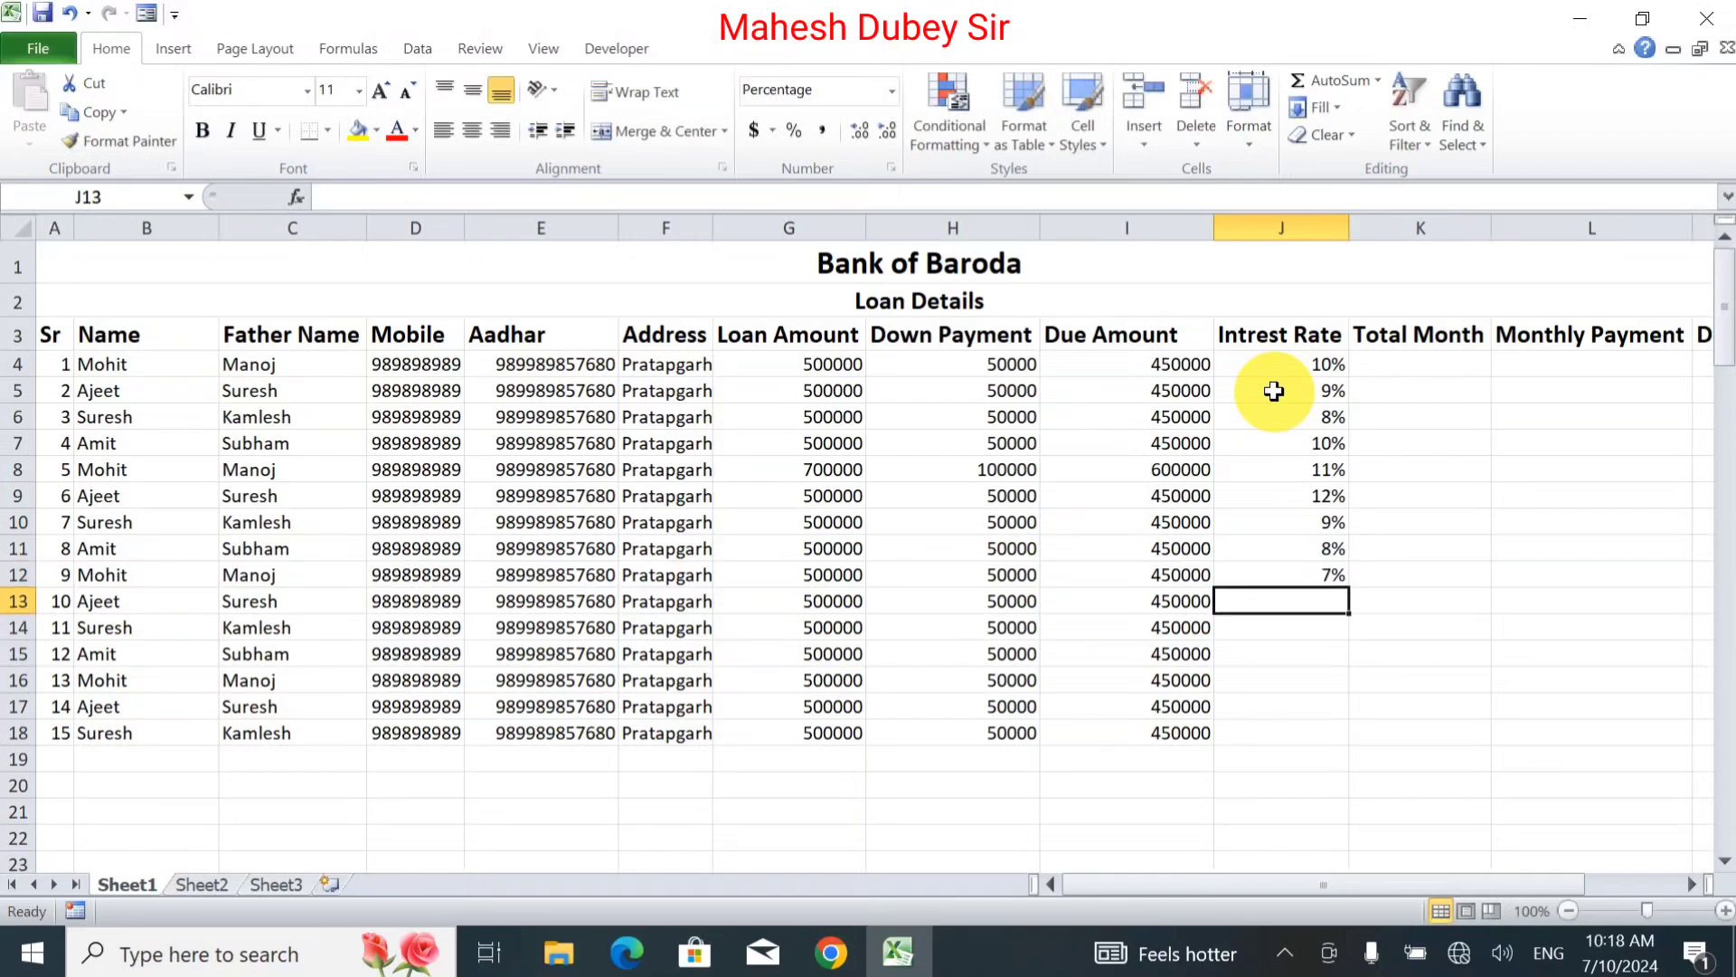
{"action": "type", "text": "12"}
{"action": "key", "text": "Return"}
{"action": "type", "text": "9"}
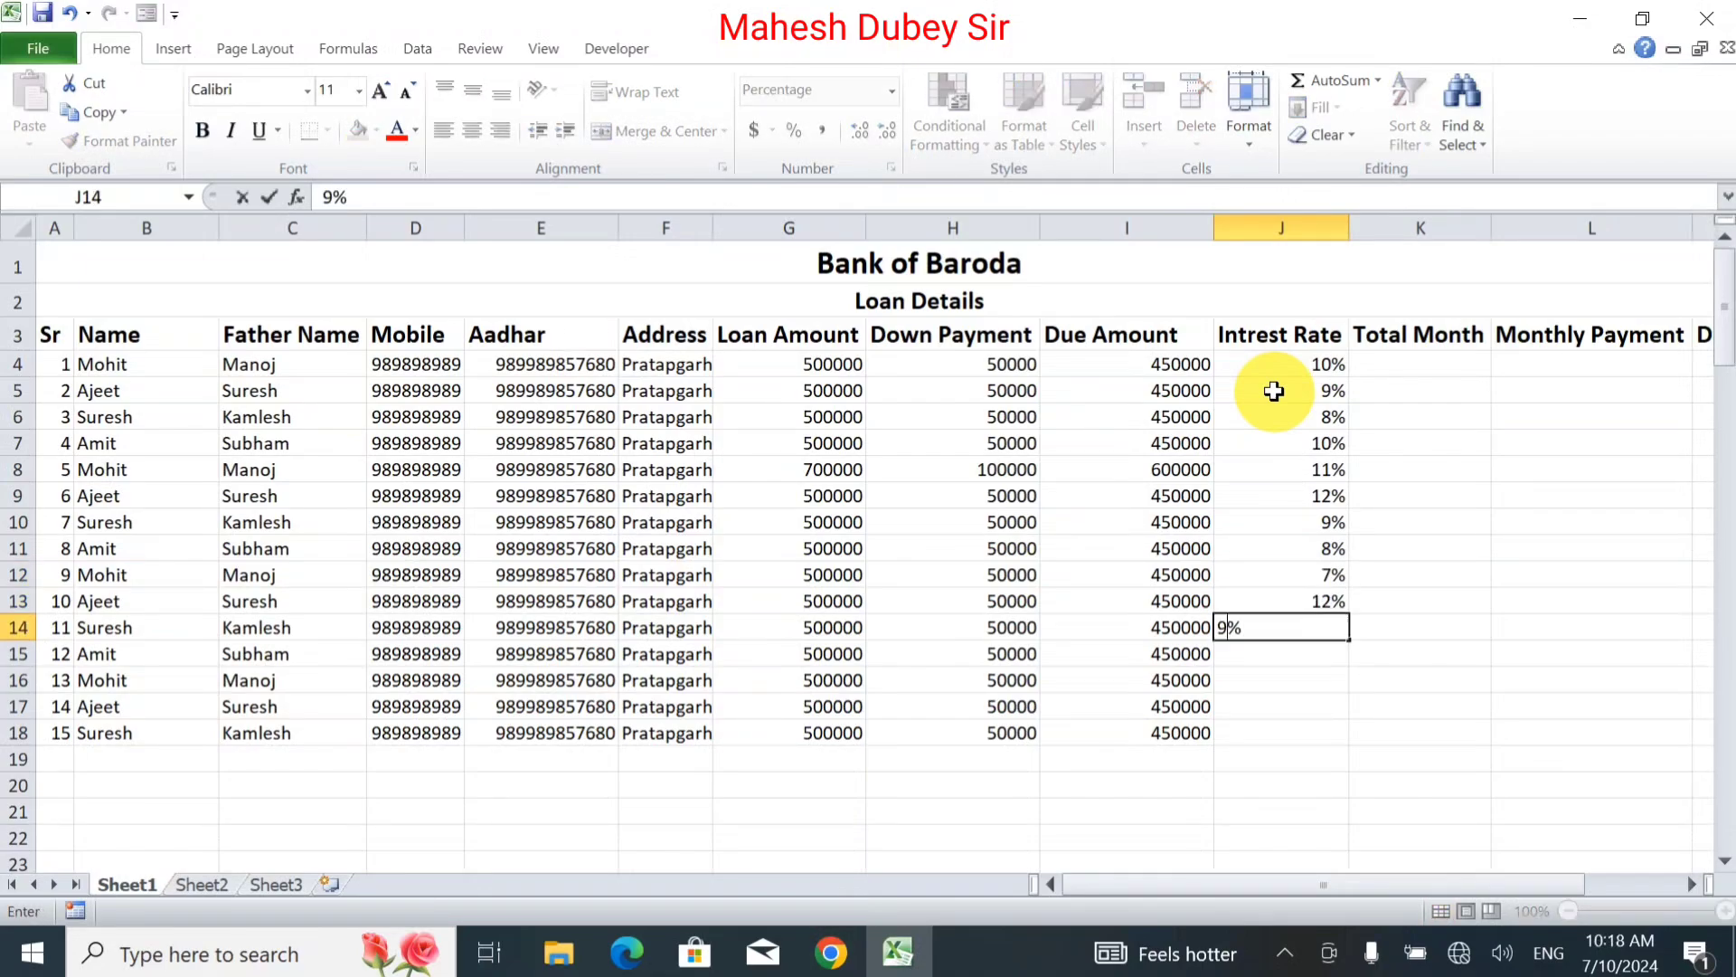
{"action": "key", "text": "Return"}
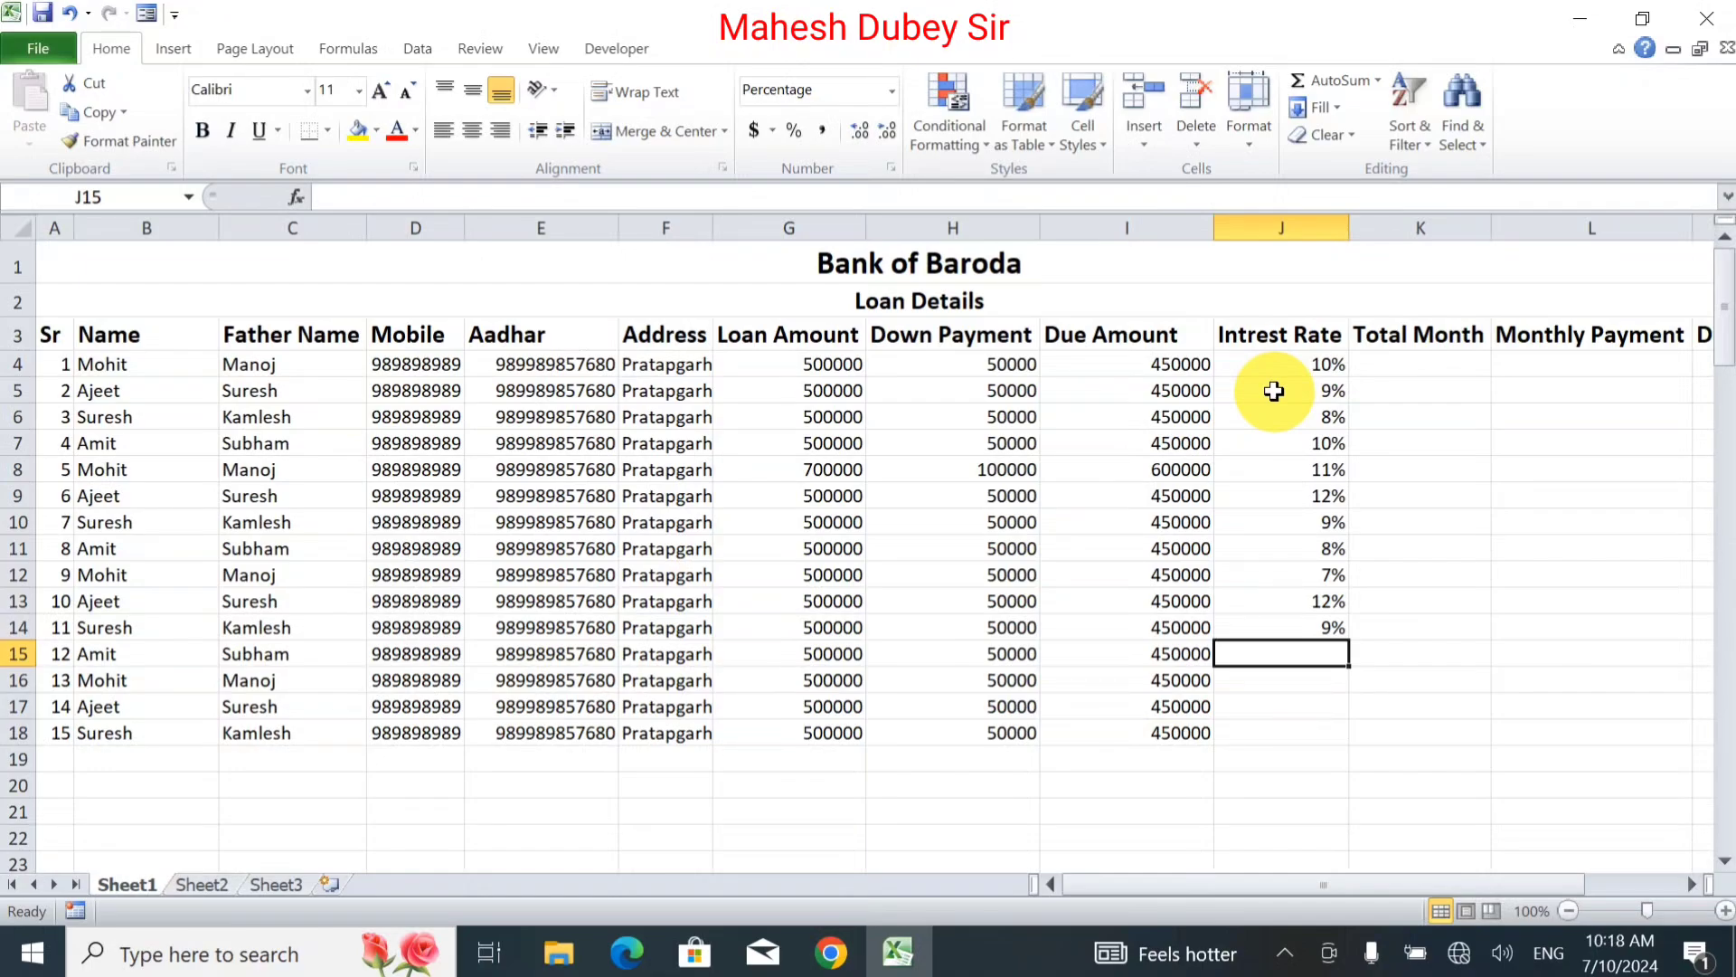
Complete the interest rates with 13%, 14%, 10% and 11% in J15 through J18.
{"action": "type", "text": "13"}
{"action": "key", "text": "Return"}
{"action": "type", "text": "1"}
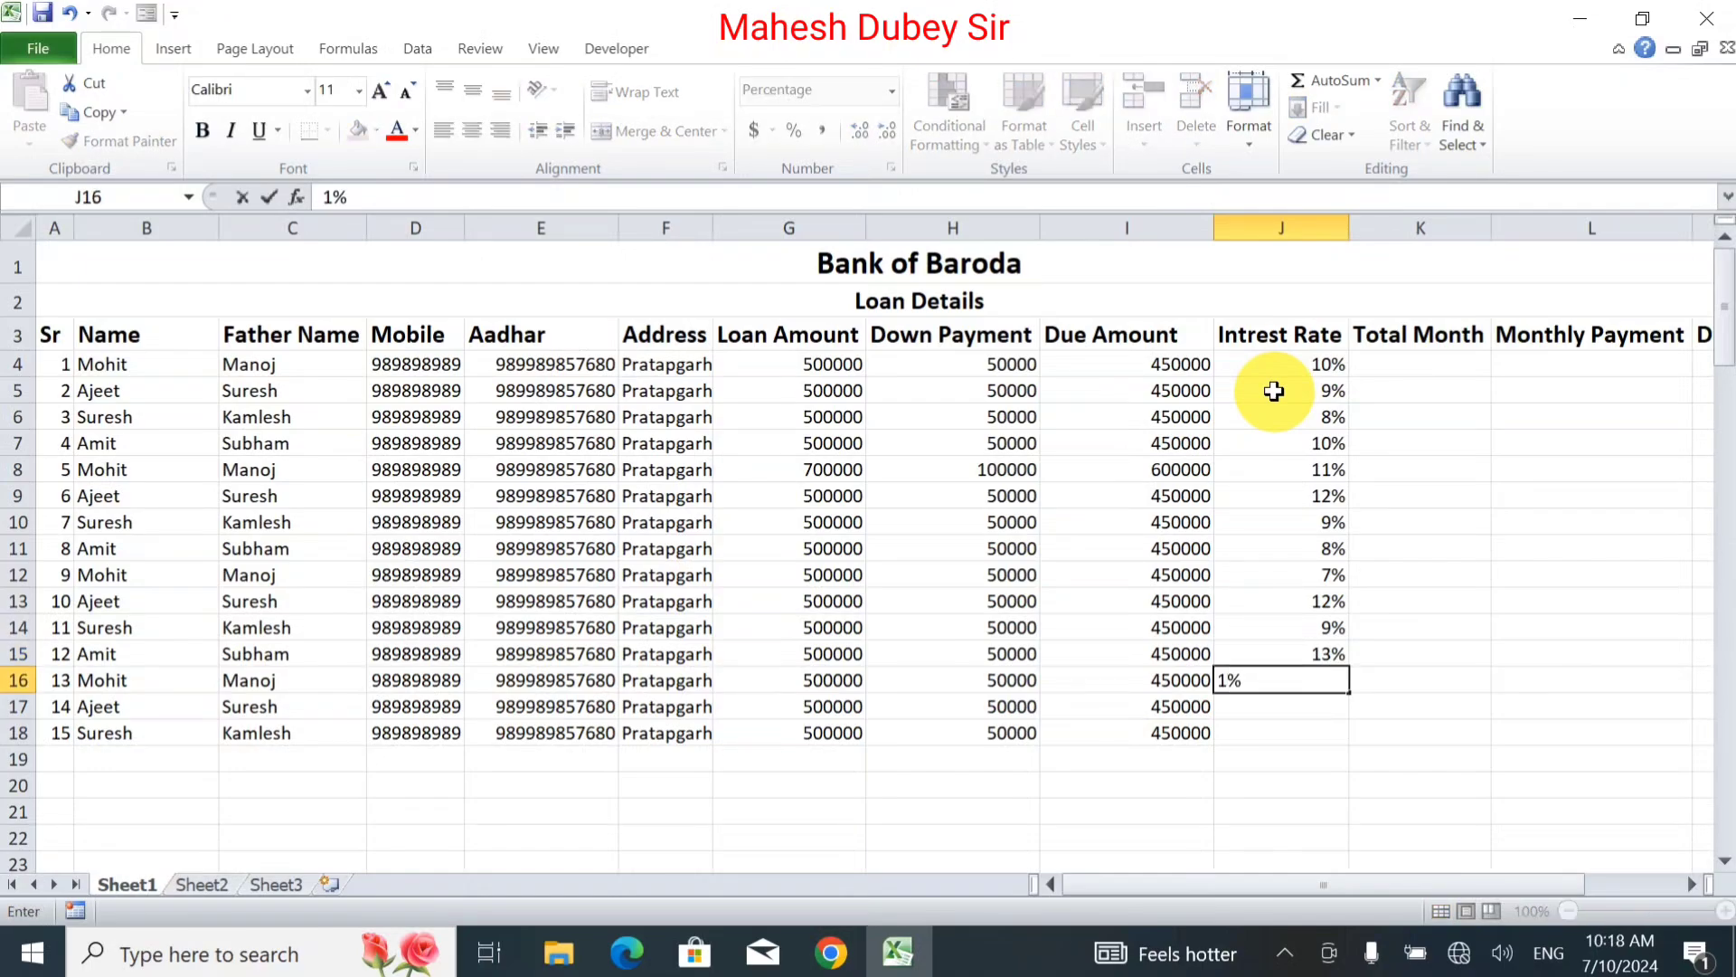
{"action": "type", "text": "4"}
{"action": "key", "text": "Return"}
{"action": "type", "text": "10"}
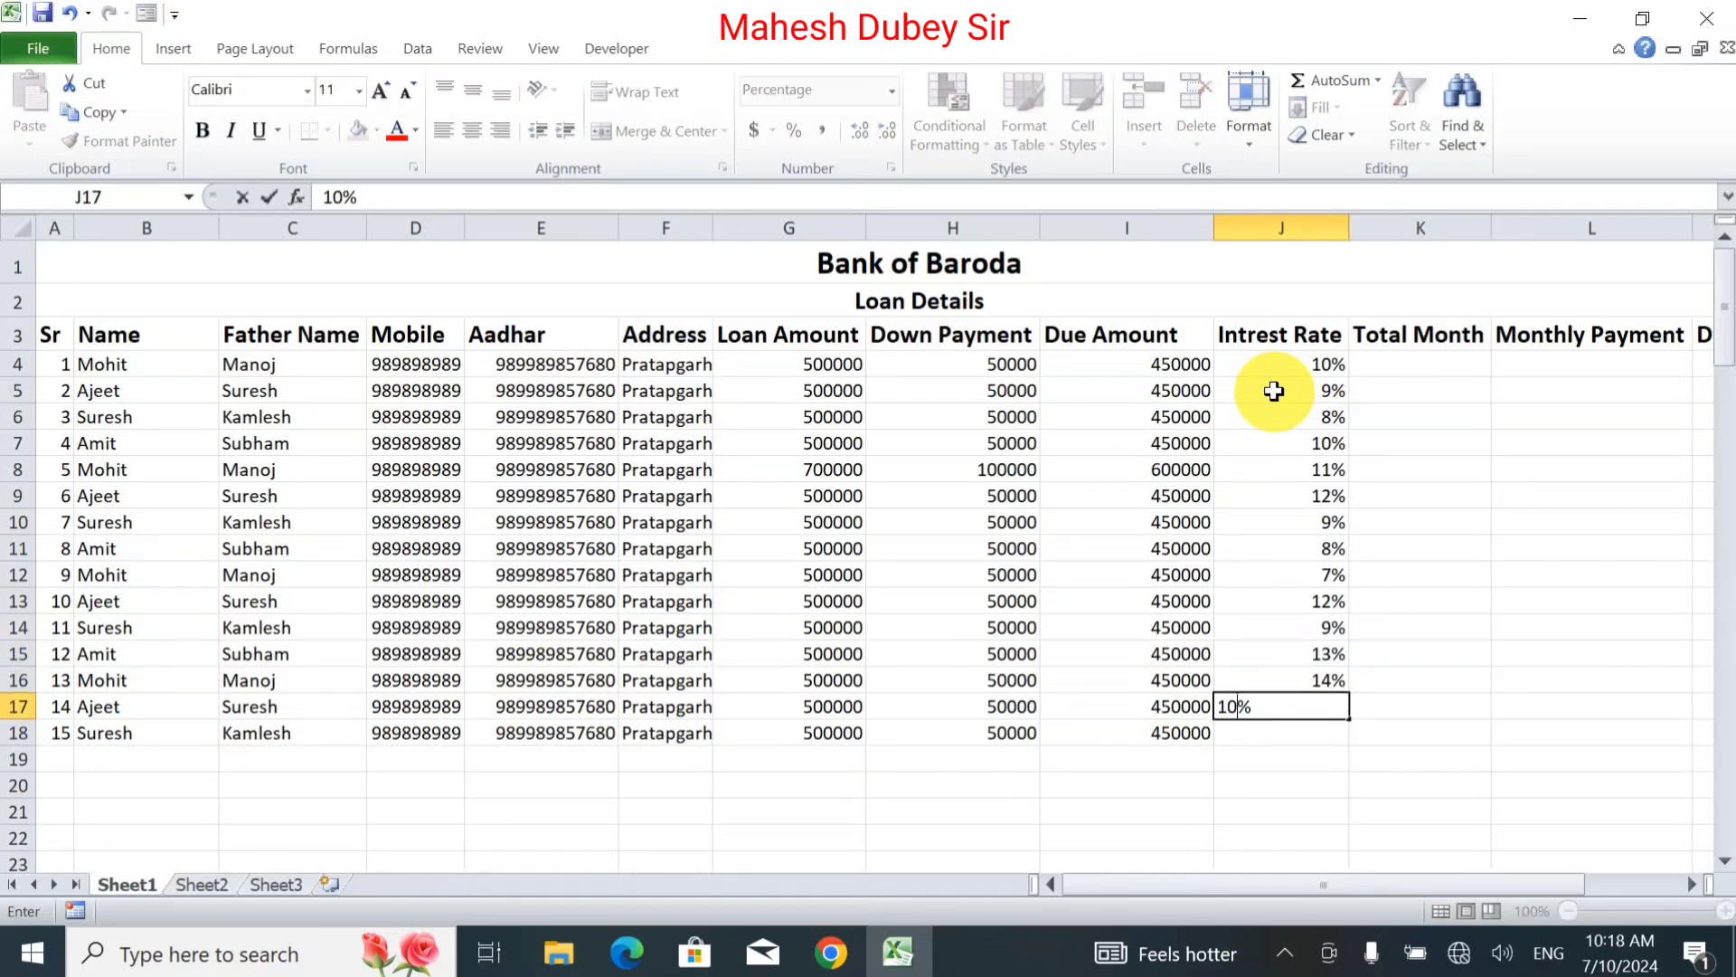
{"action": "key", "text": "Return"}
{"action": "type", "text": "11"}
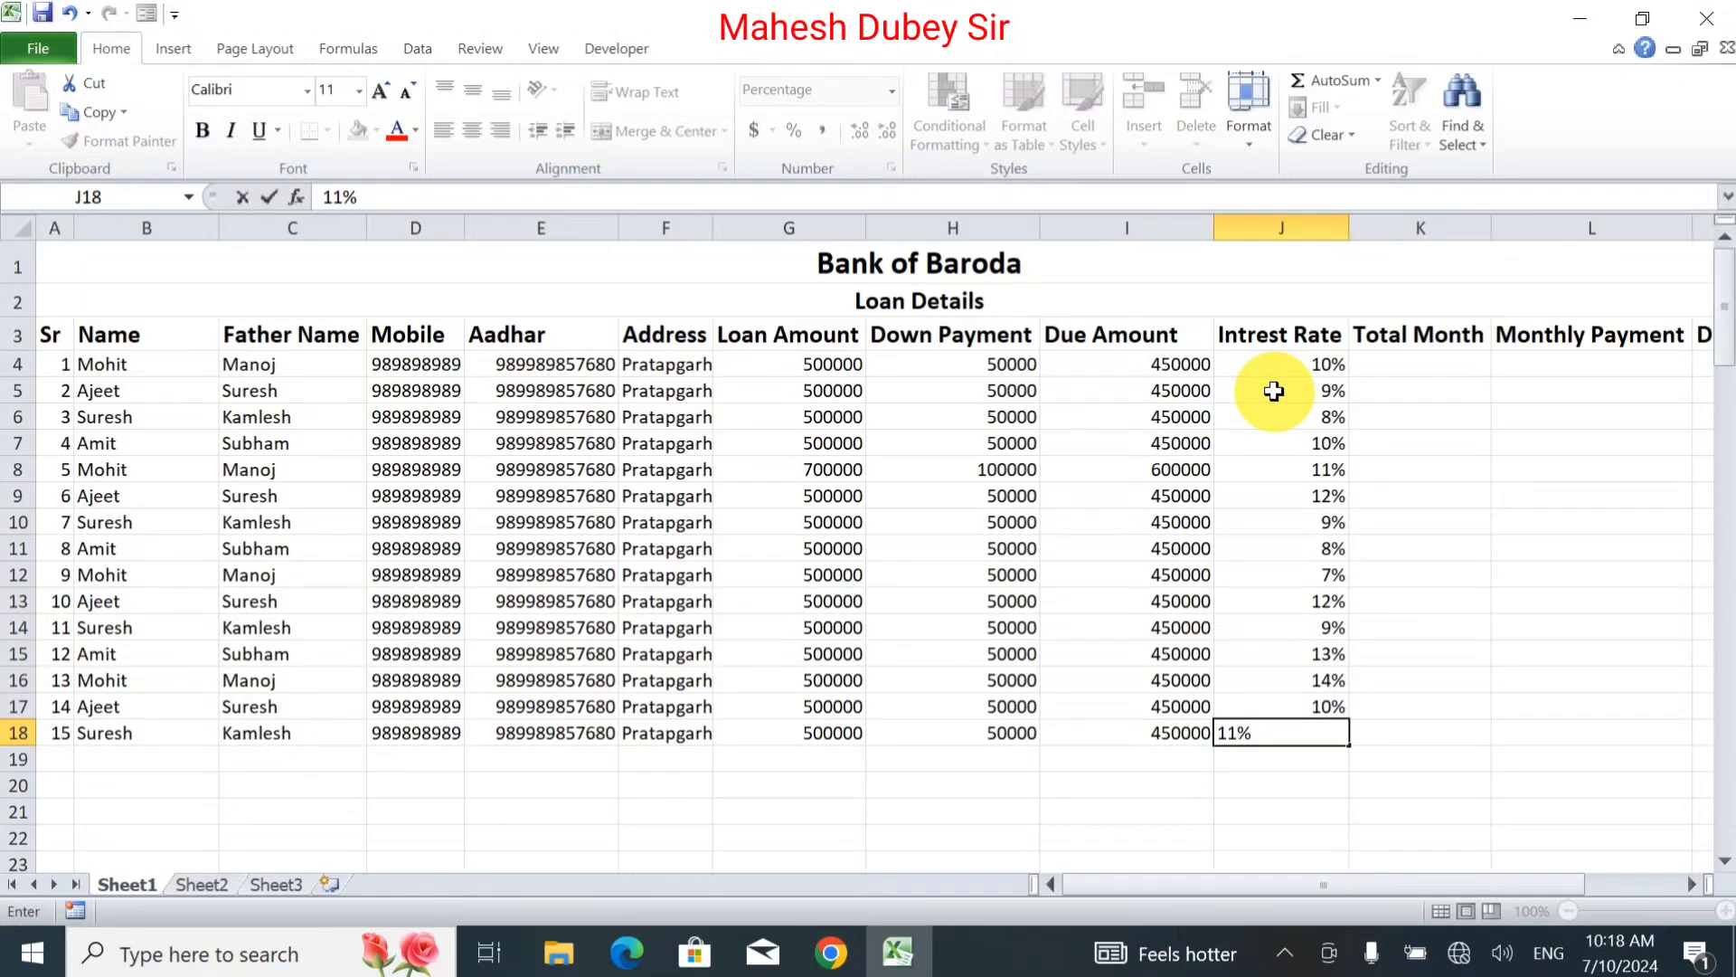
{"action": "key", "text": "Tab"}
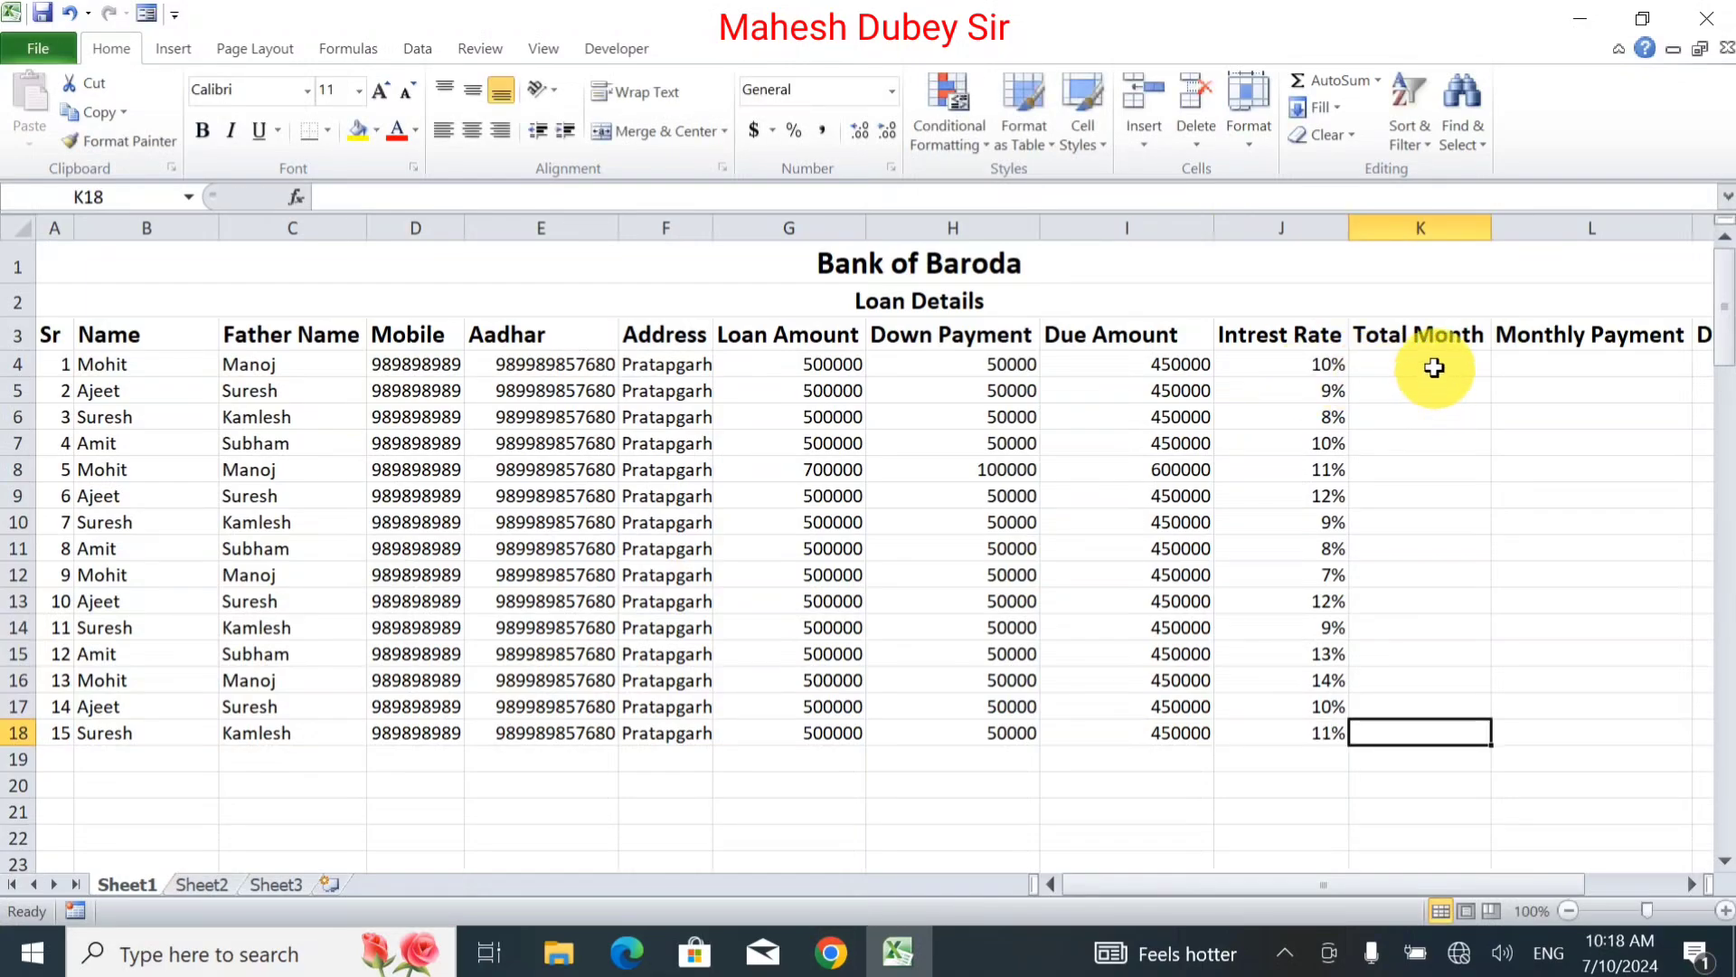
Enter 60, 48 and 36 as the total months for the first three borrowers in K4:K6.
{"action": "left_click", "coordinate": [1434, 368]}
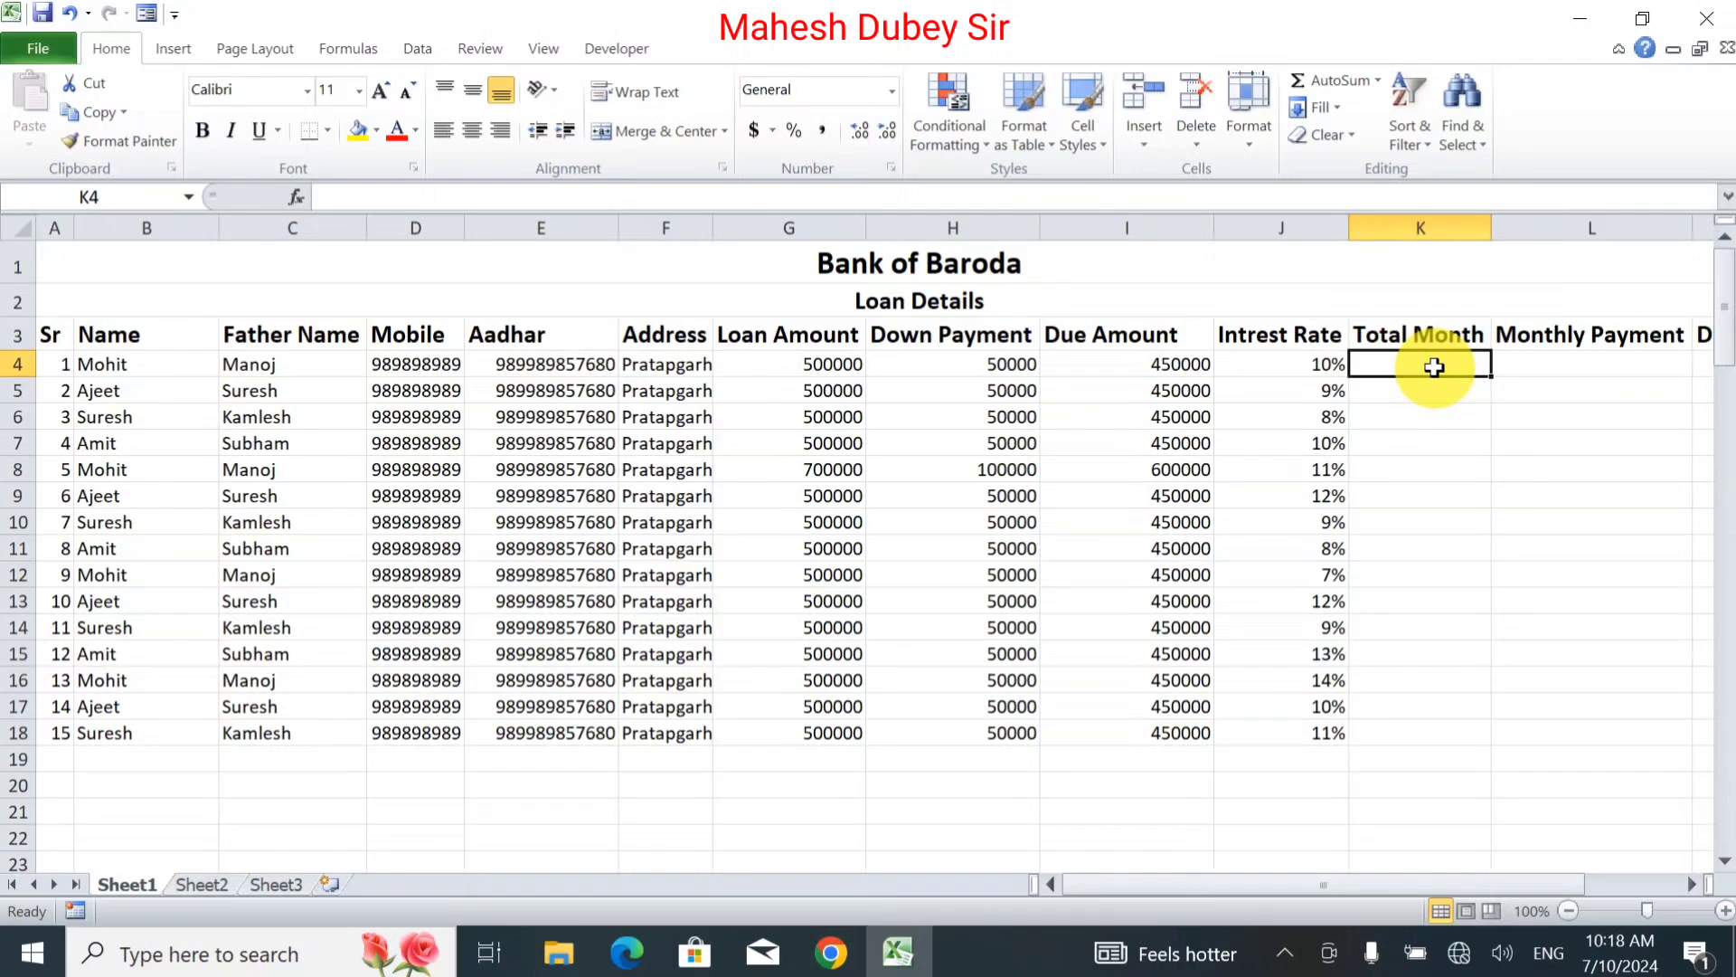
{"action": "type", "text": "60"}
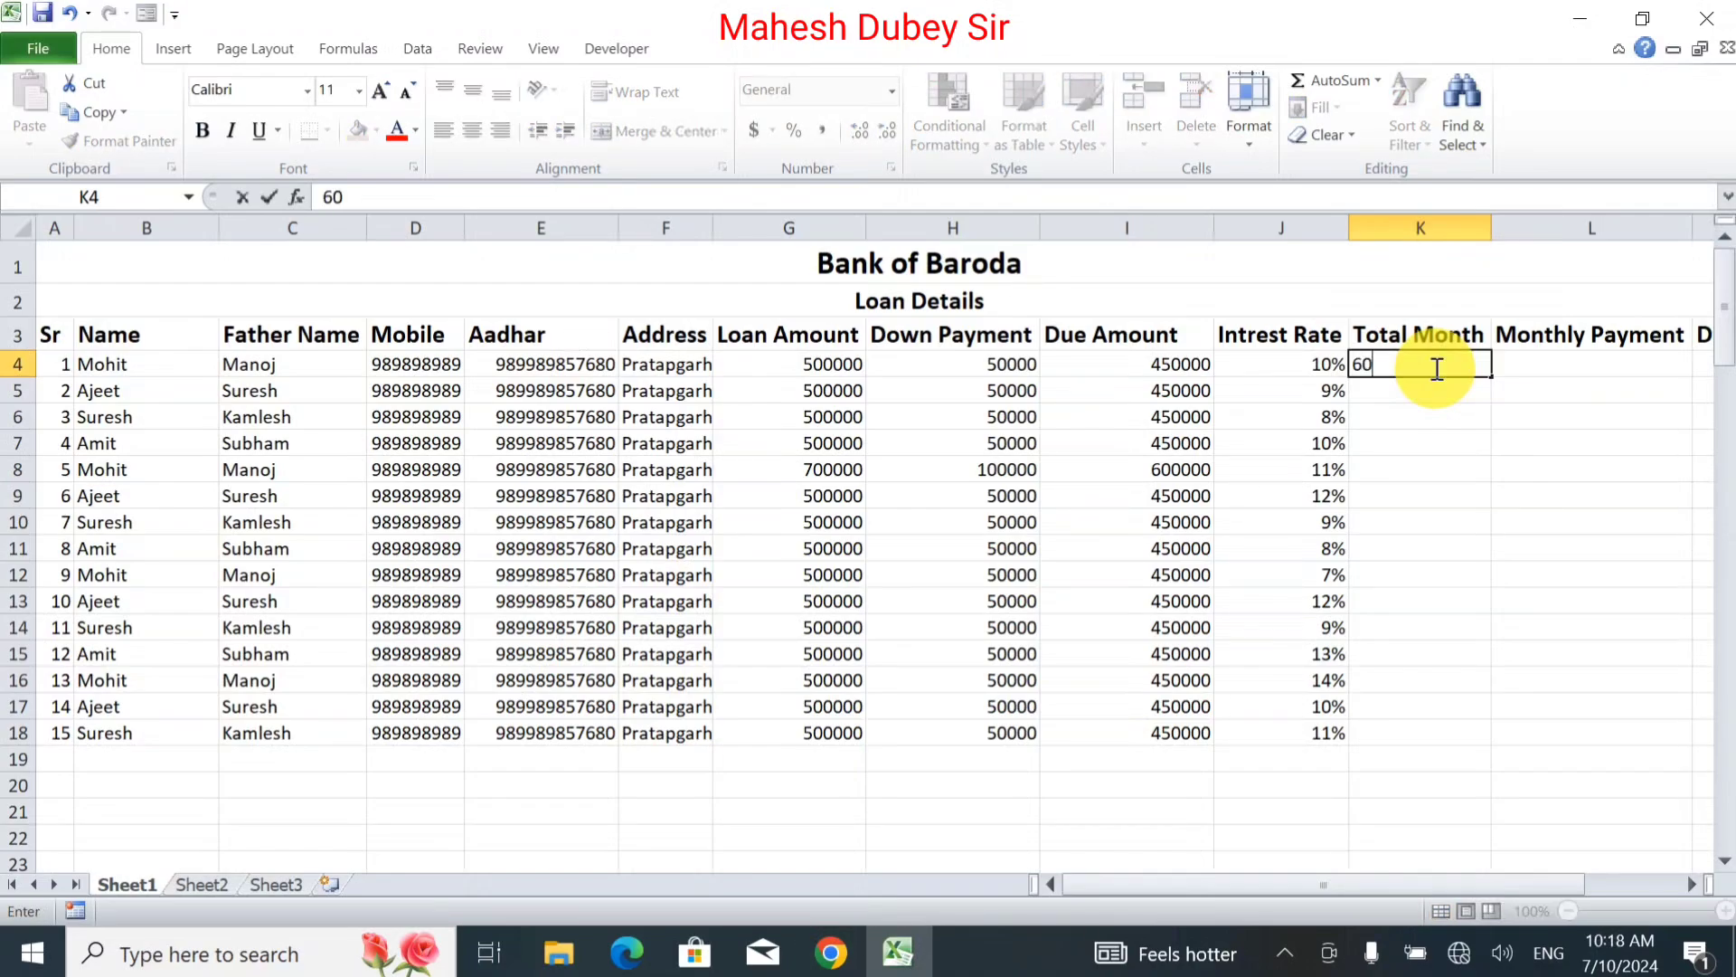
{"action": "key", "text": "Return"}
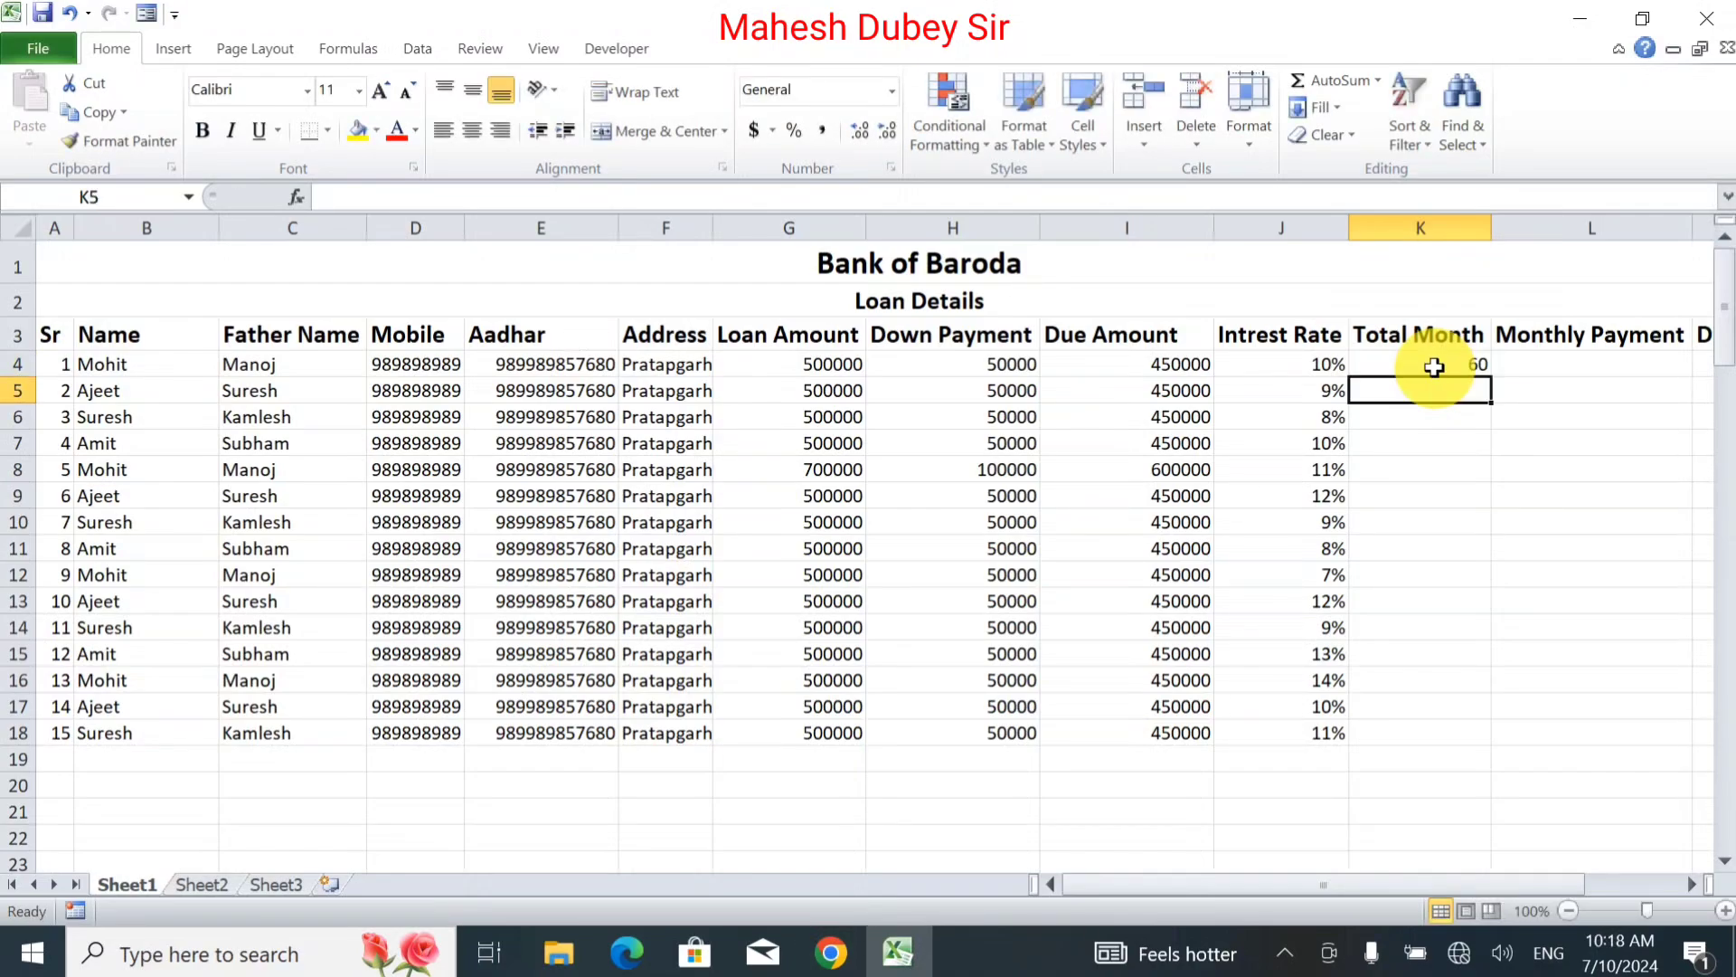
{"action": "type", "text": "48"}
{"action": "key", "text": "Return"}
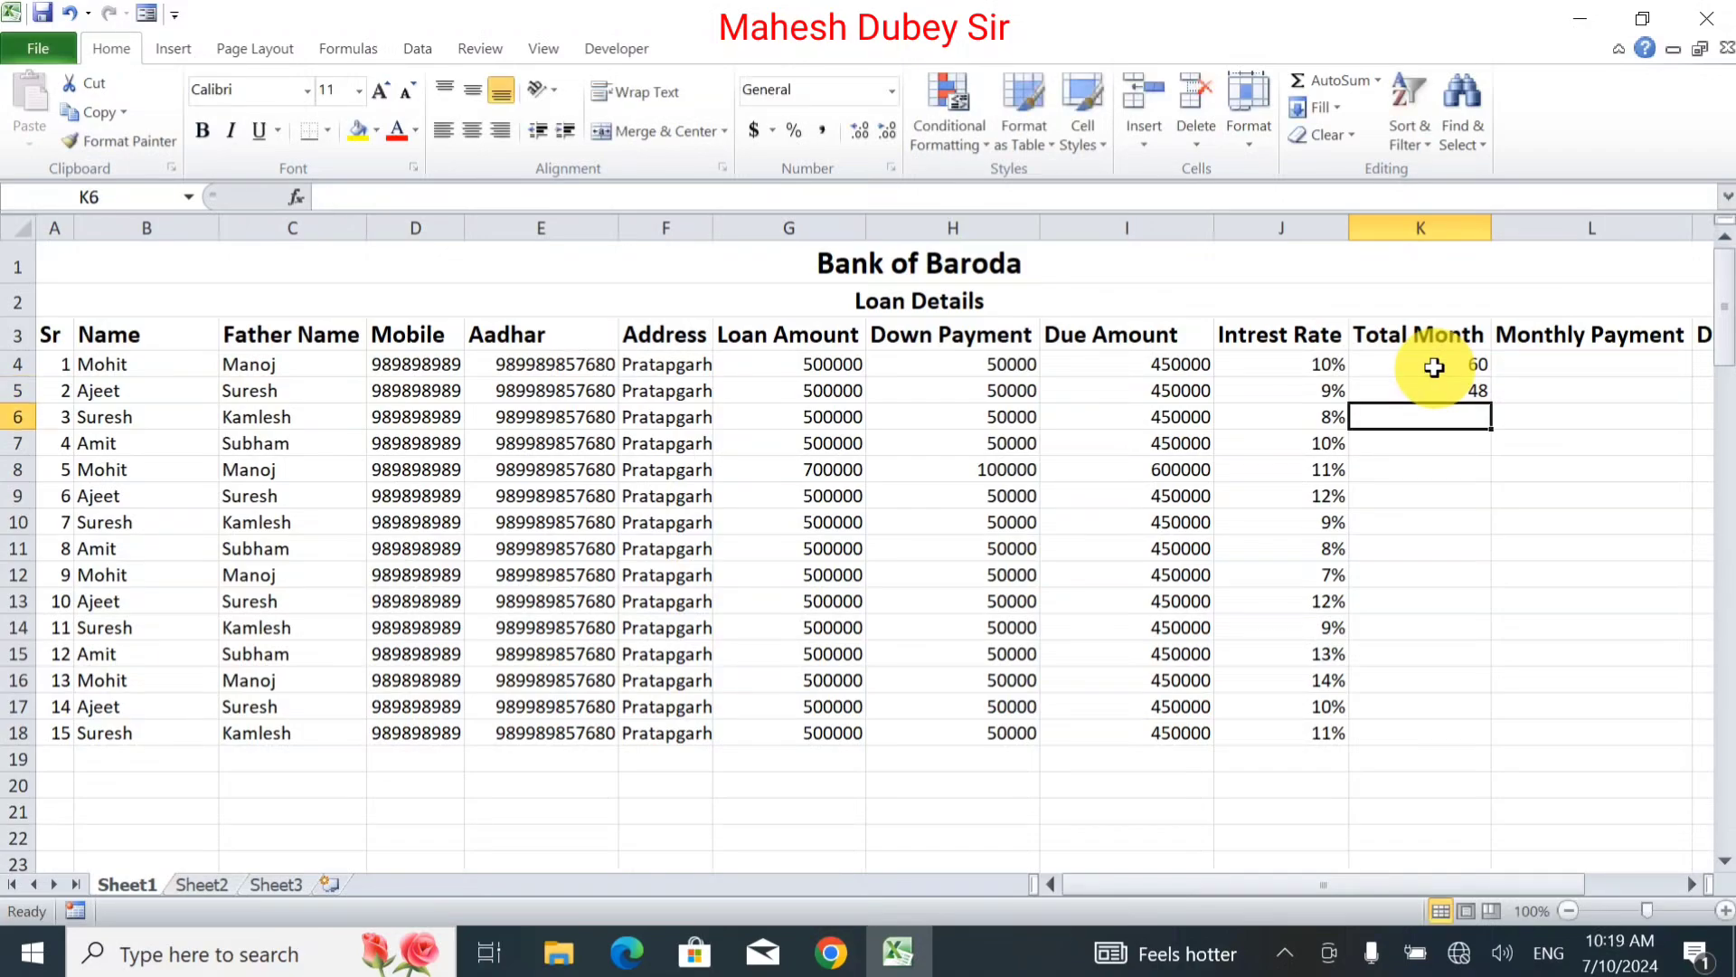
{"action": "type", "text": "36"}
{"action": "key", "text": "Return"}
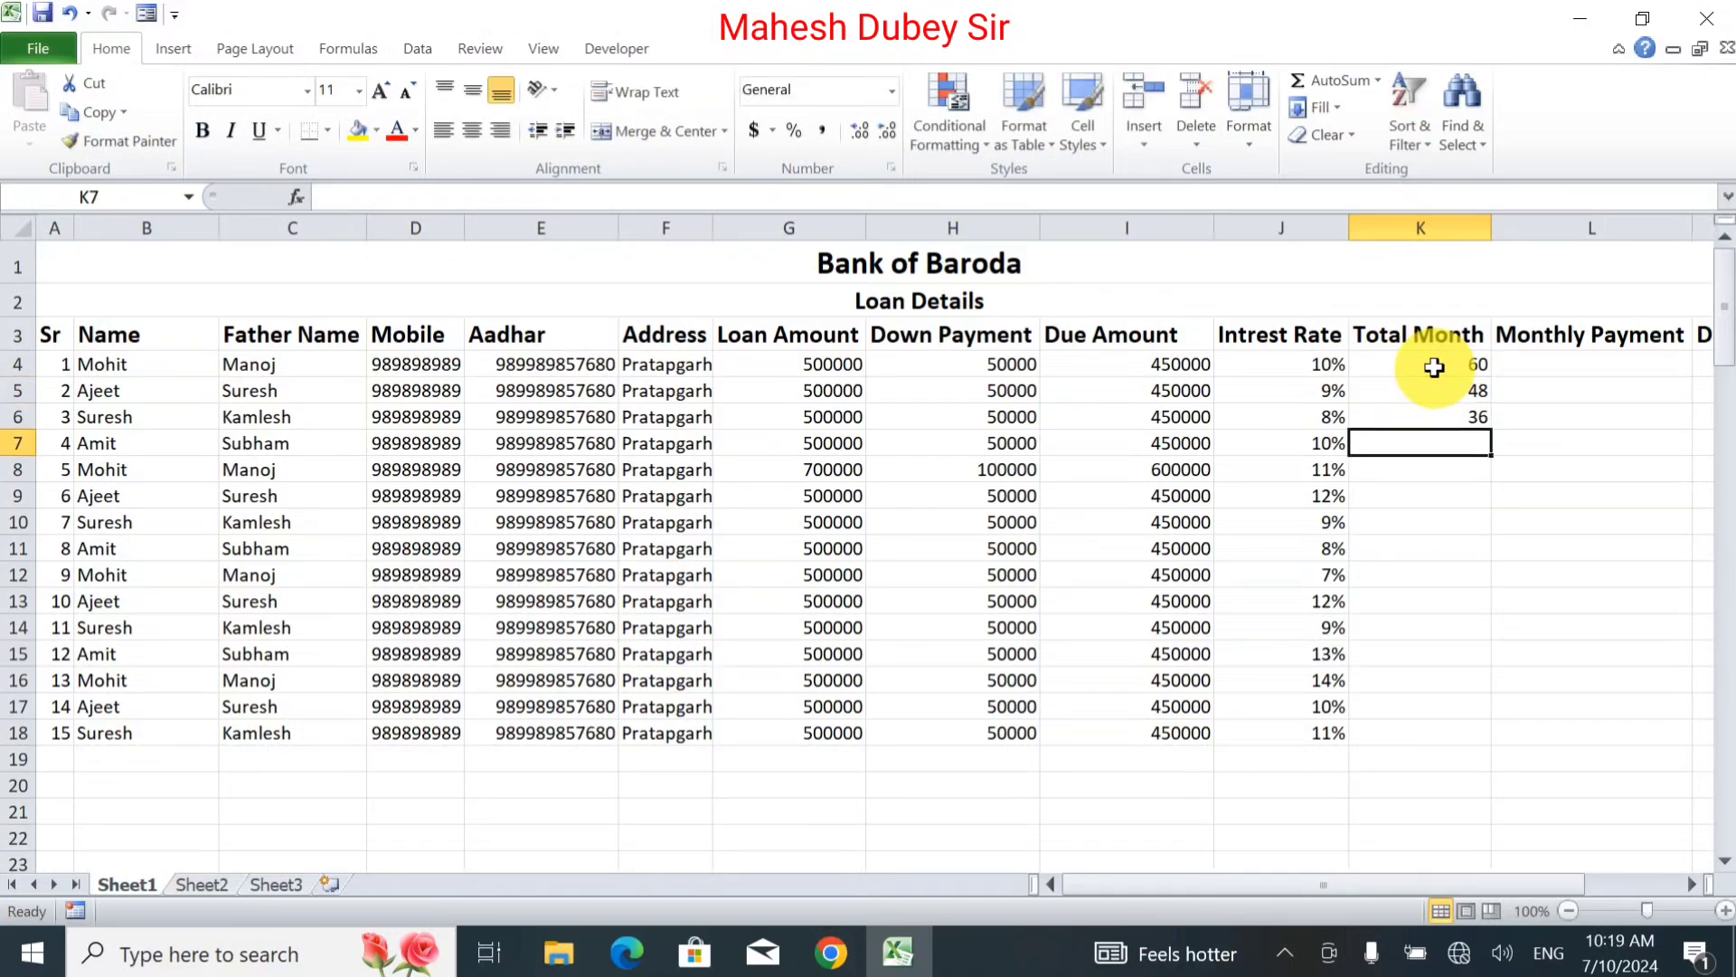
Fill the total months from K4:K6 down to K18, copying the cells as a repeating pattern instead of a series.
{"action": "left_click", "coordinate": [1434, 367]}
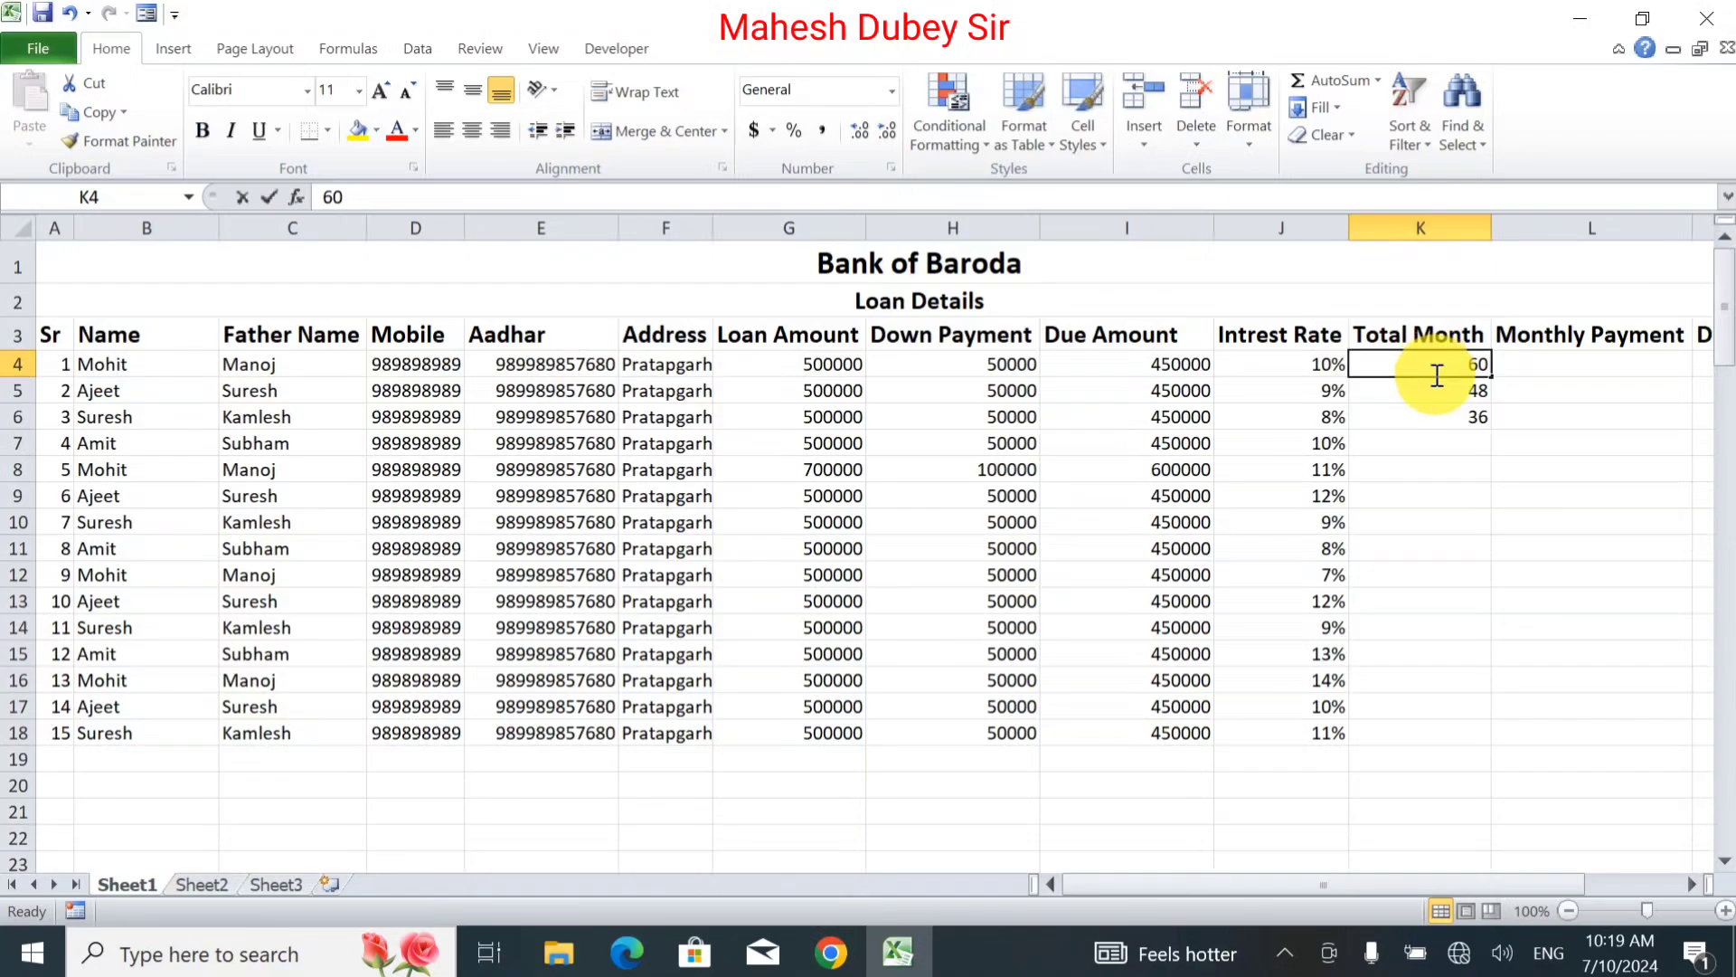
{"action": "left_click", "coordinate": [1442, 414]}
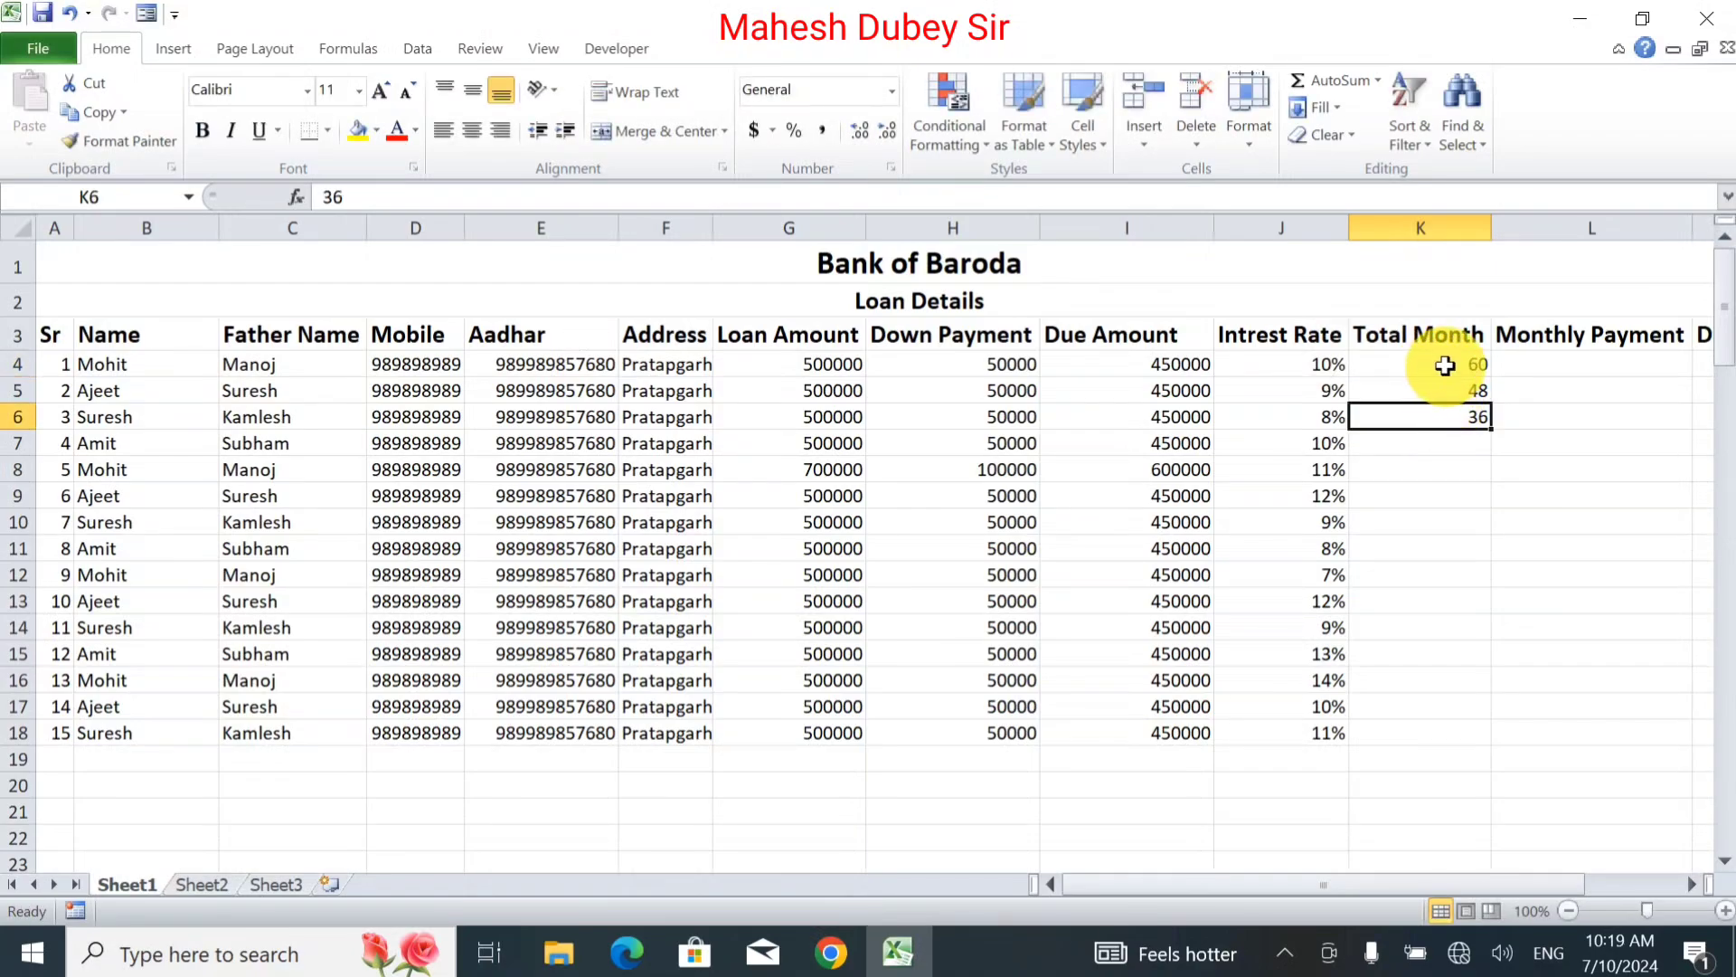
{"action": "left_click_drag", "start_coordinate": [1440, 366], "coordinate": [1467, 736]}
{"action": "left_click", "coordinate": [1525, 765]}
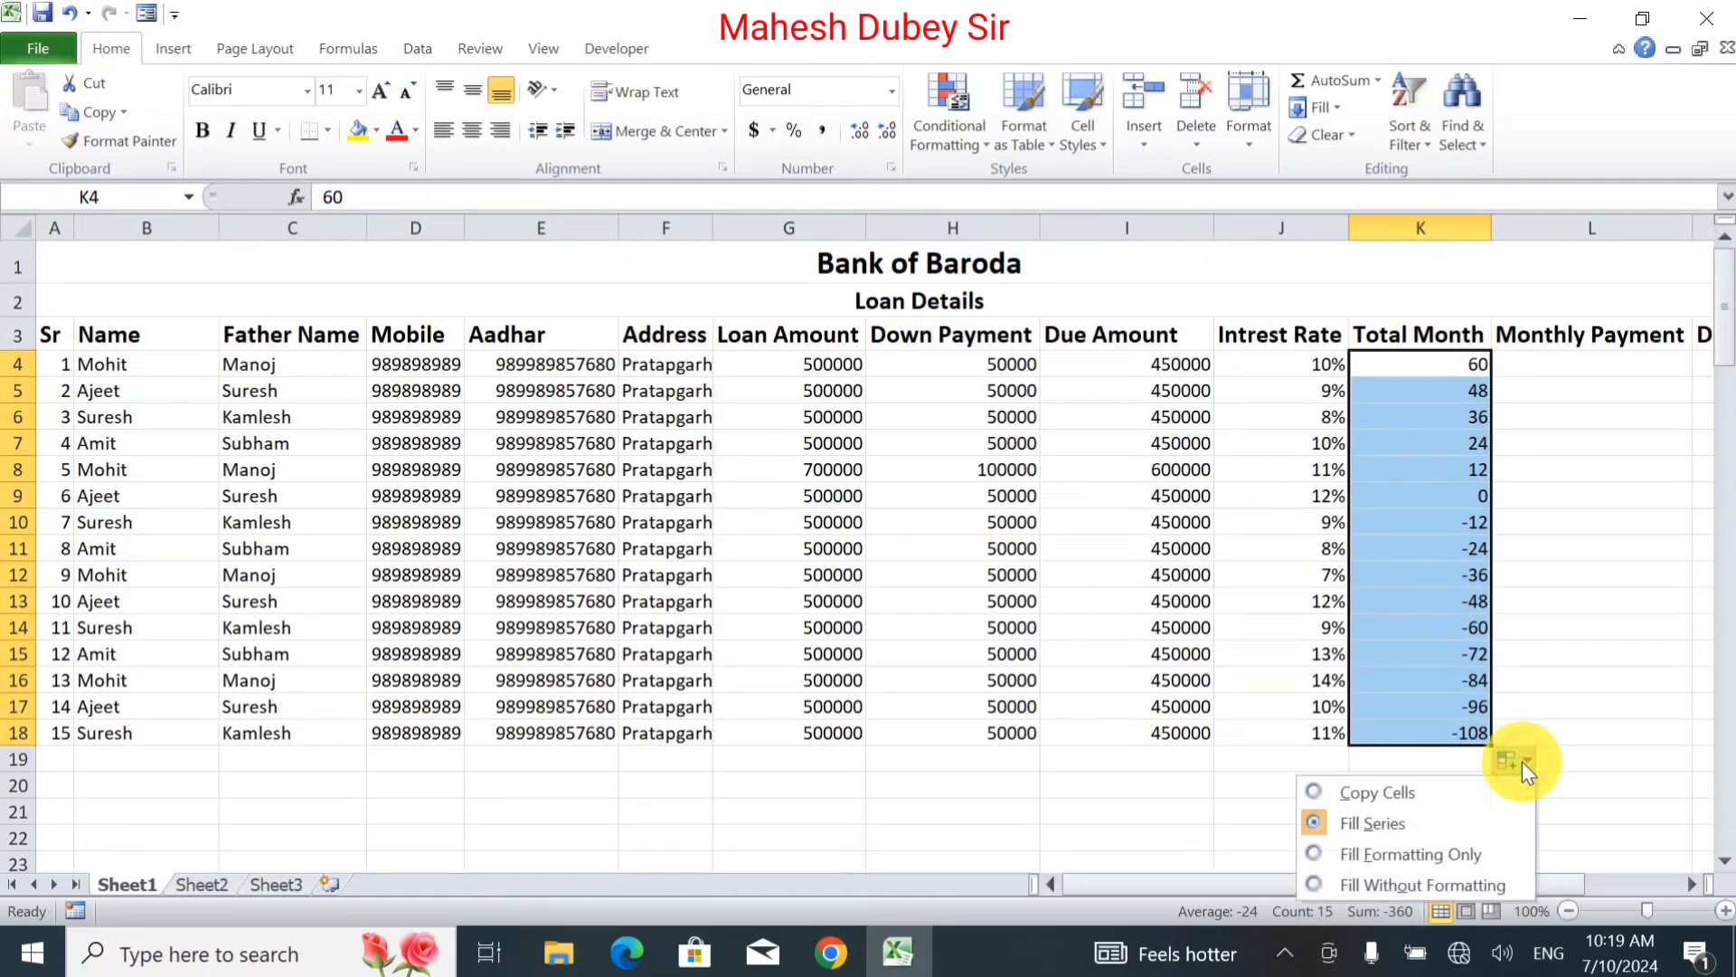
{"action": "left_click", "coordinate": [1411, 792]}
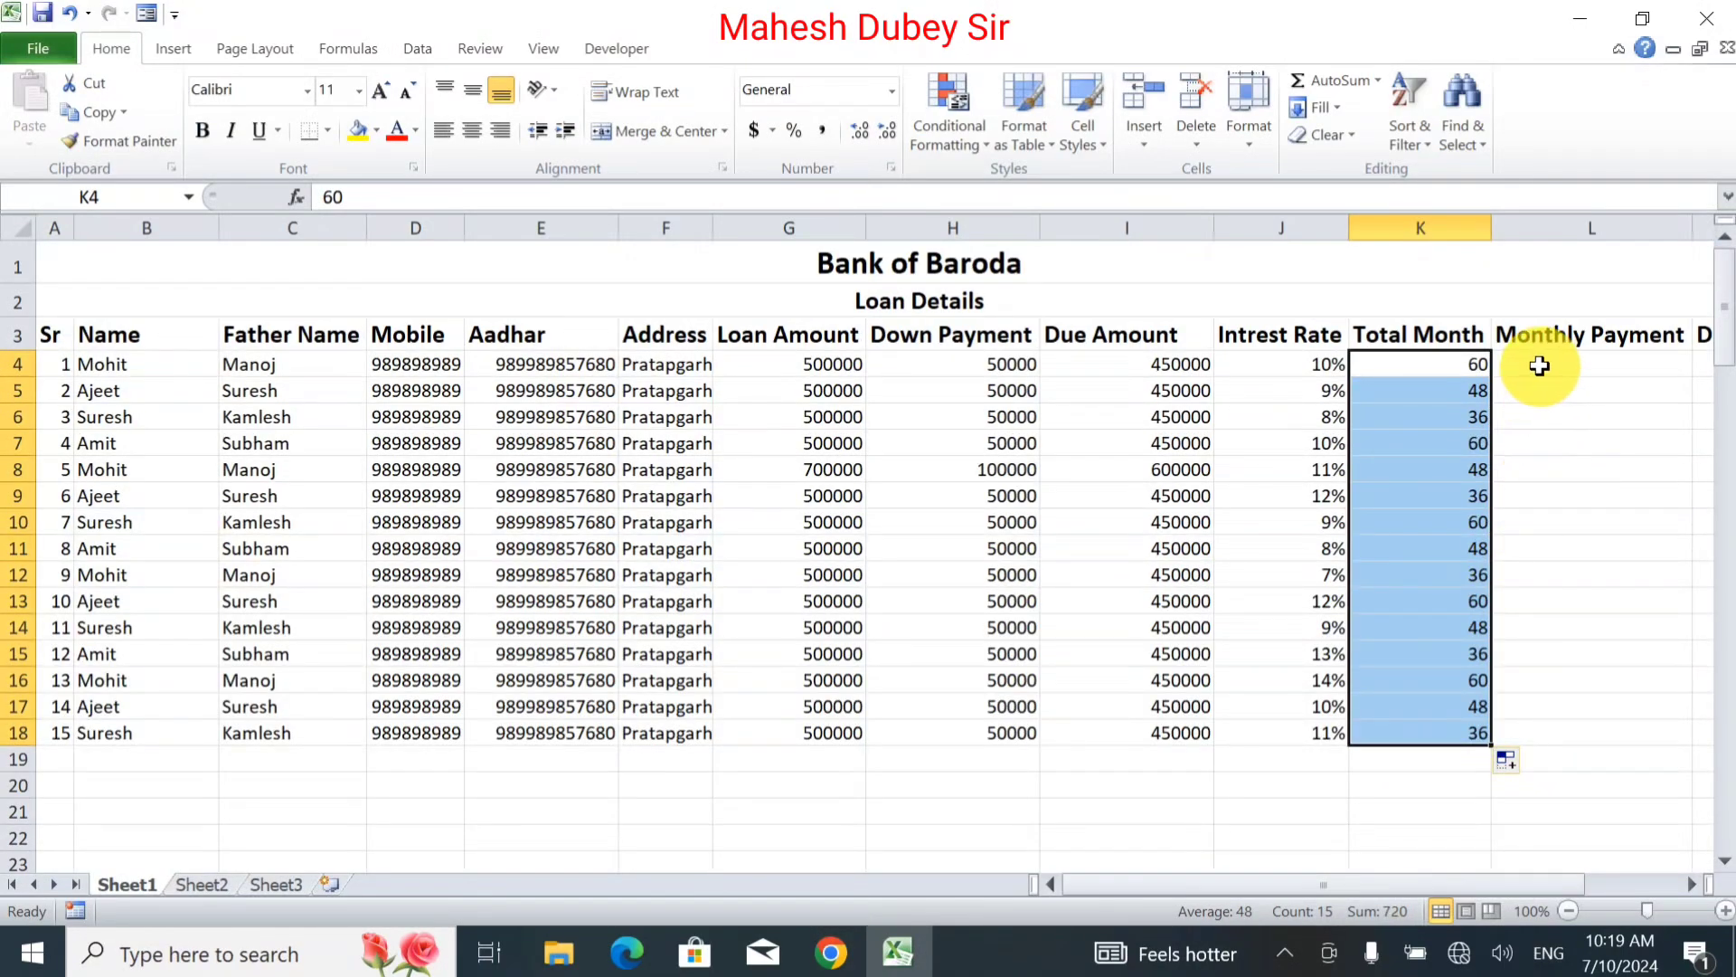
Insert the PMT function from the Financial category into the first borrower's monthly payment cell L4.
{"action": "left_click", "coordinate": [1540, 367]}
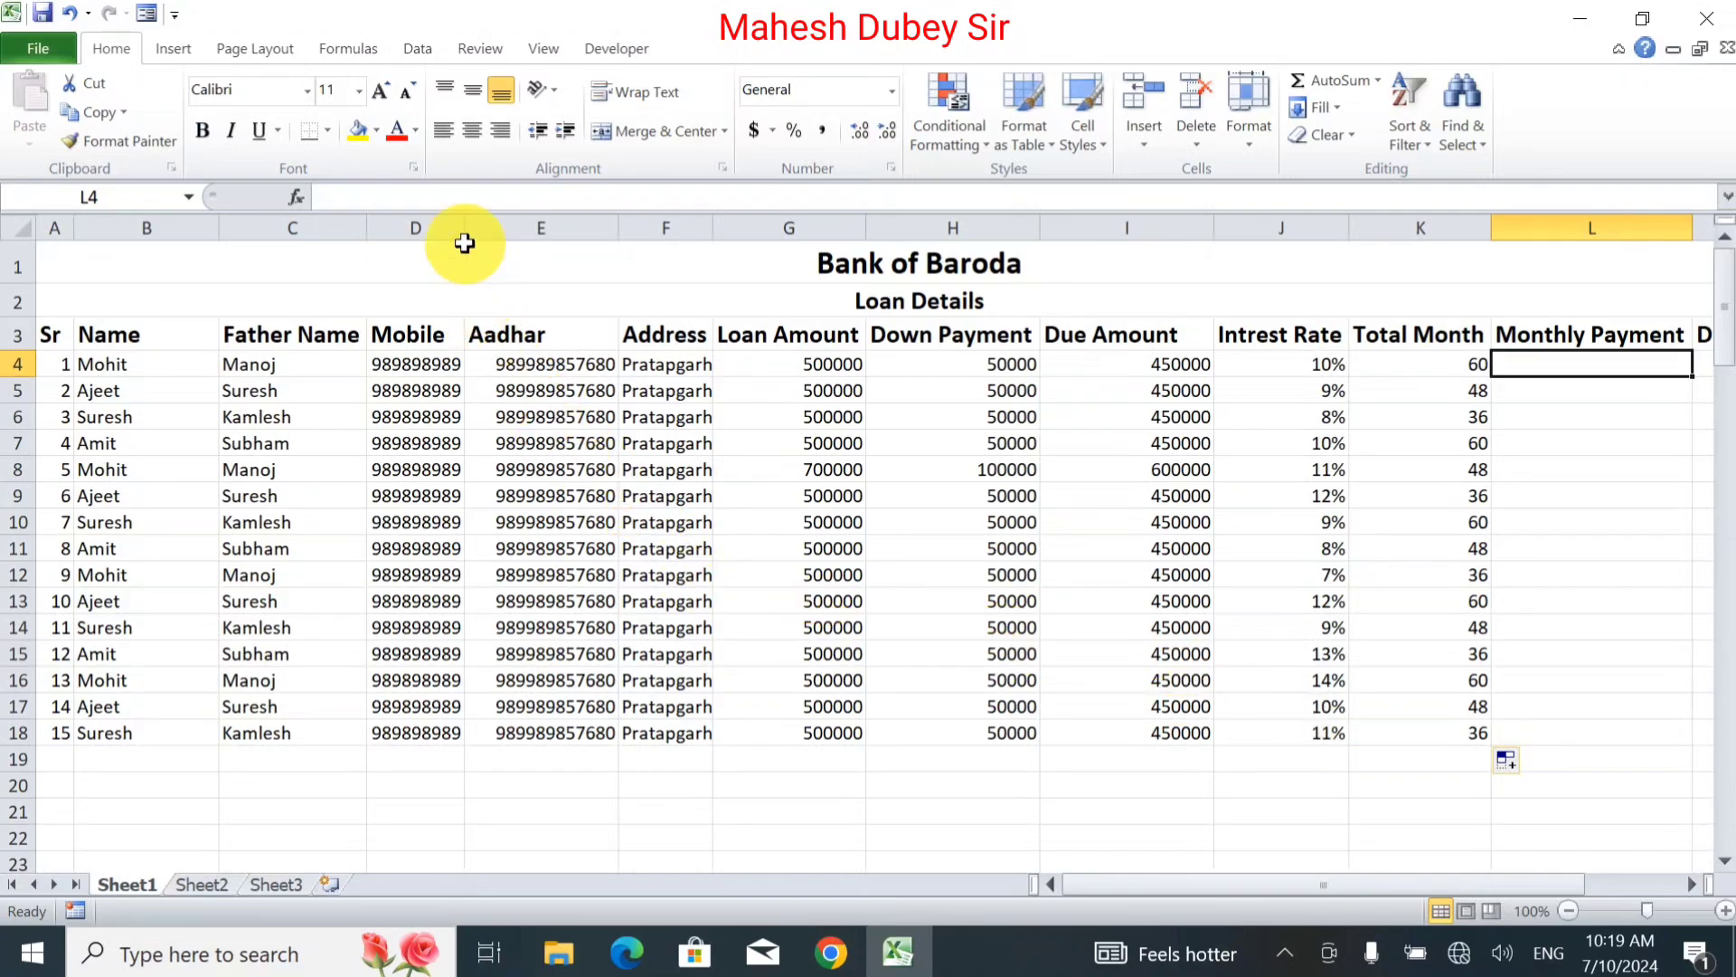
{"action": "left_click", "coordinate": [299, 199]}
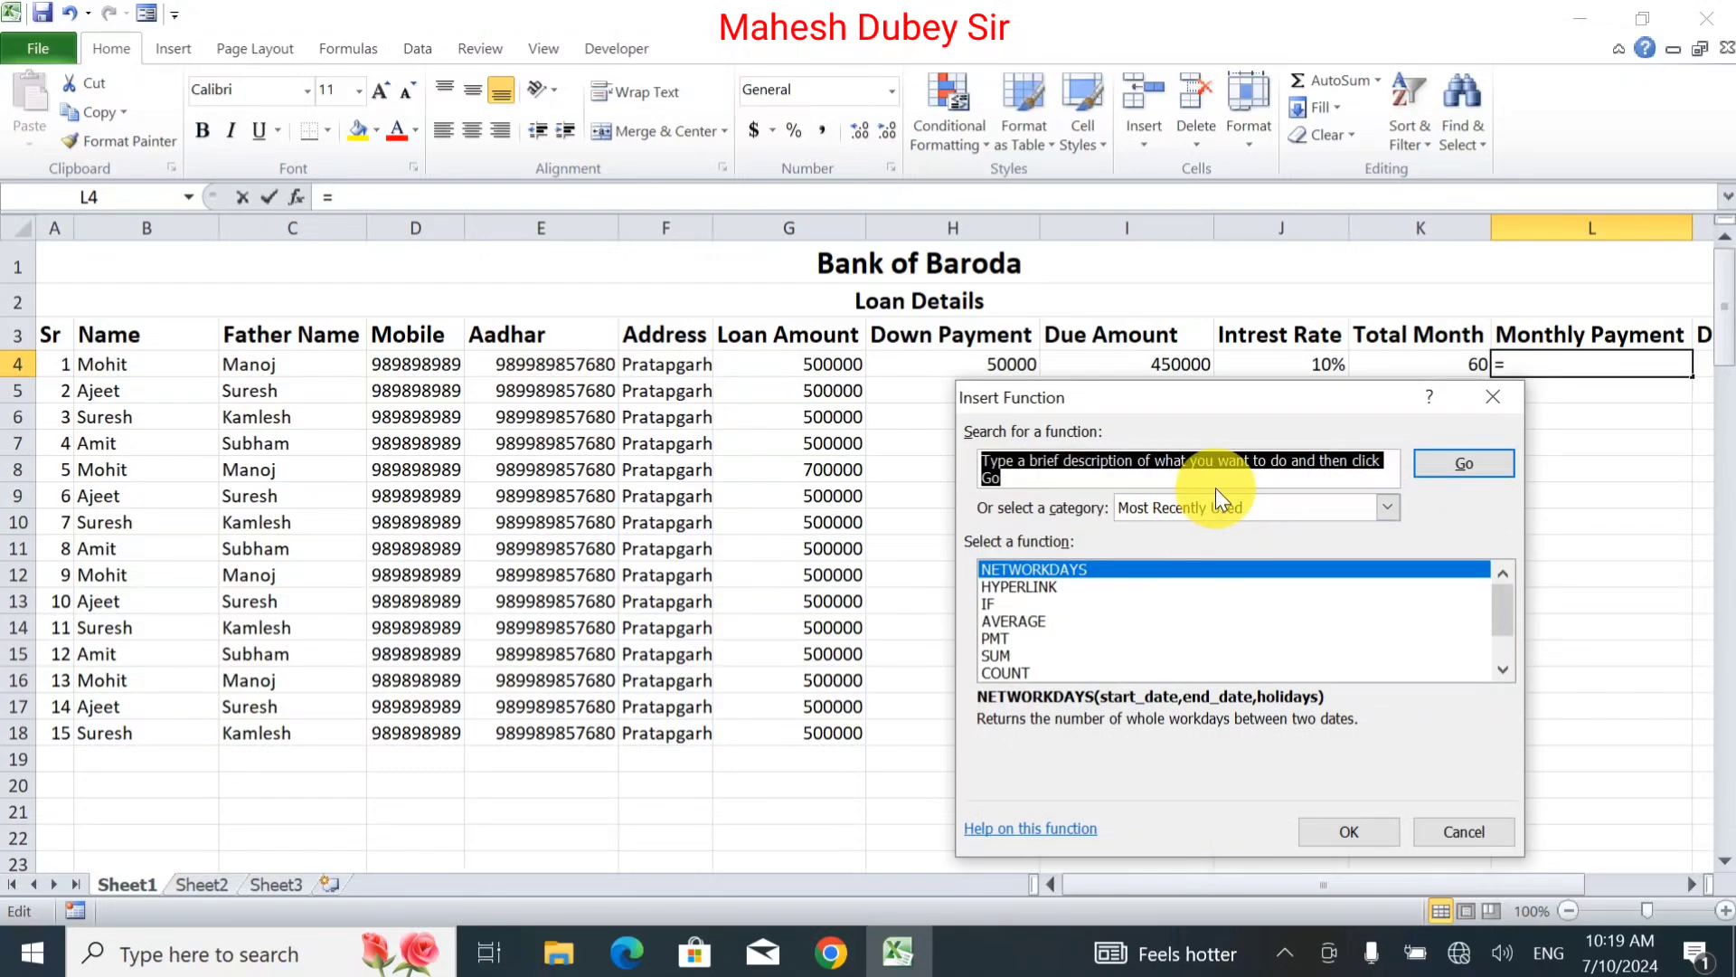
{"action": "left_click", "coordinate": [1215, 511]}
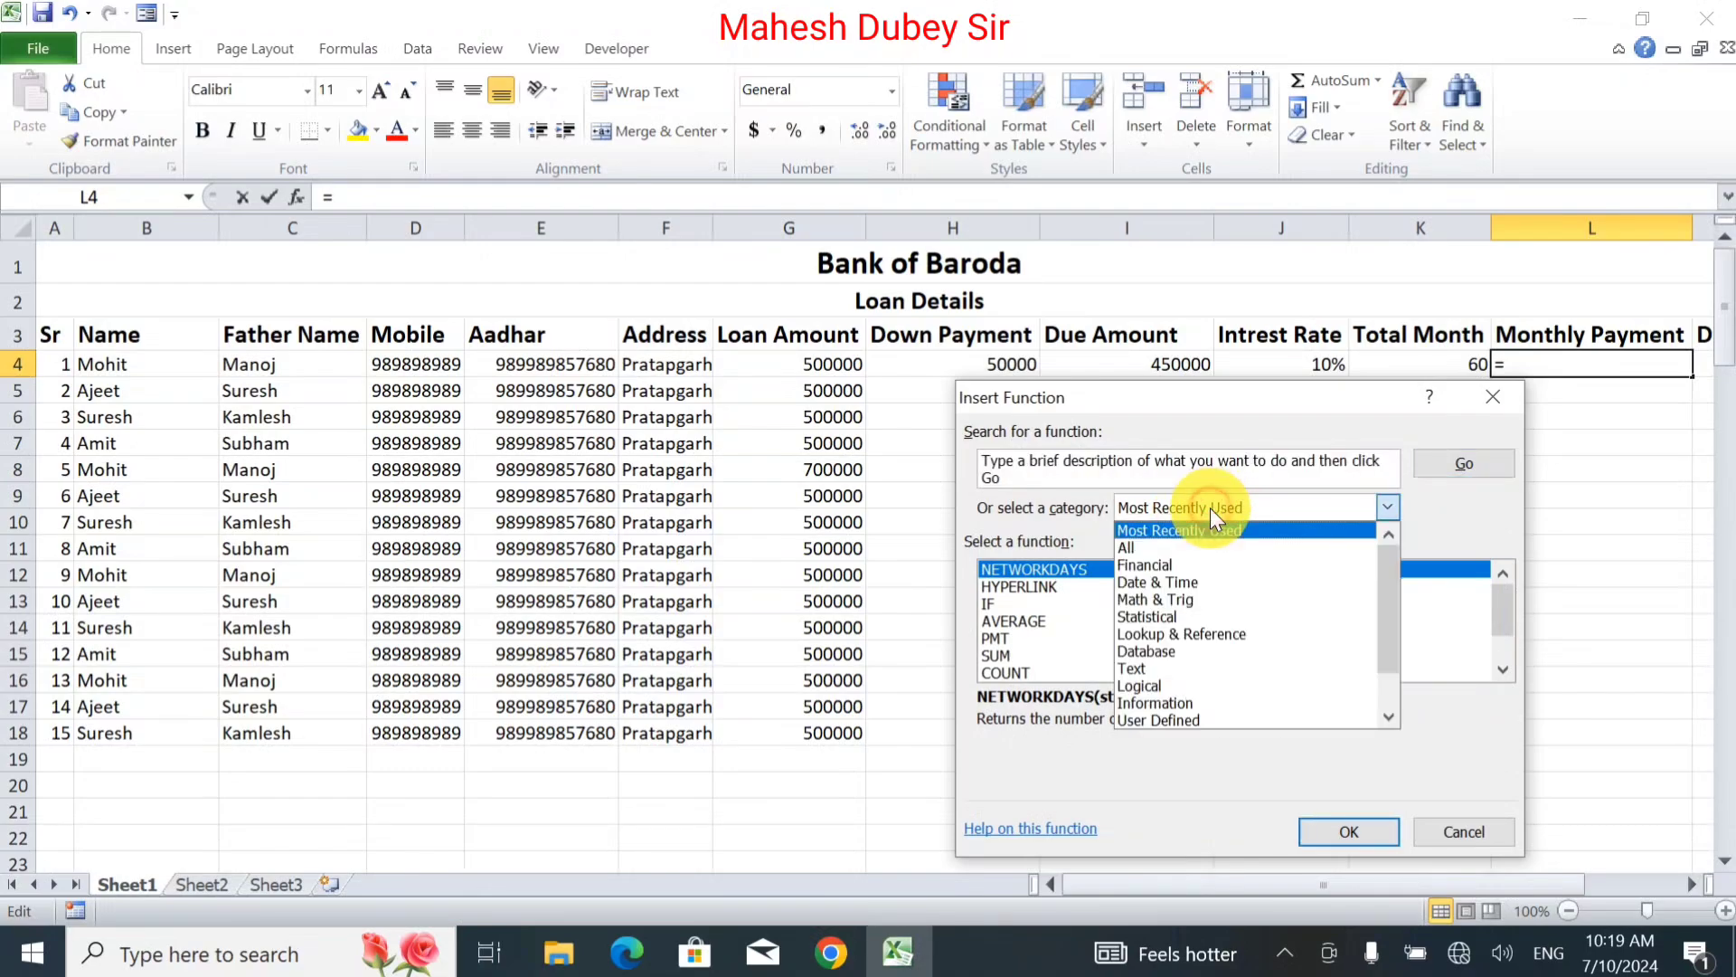
{"action": "left_click", "coordinate": [1185, 567]}
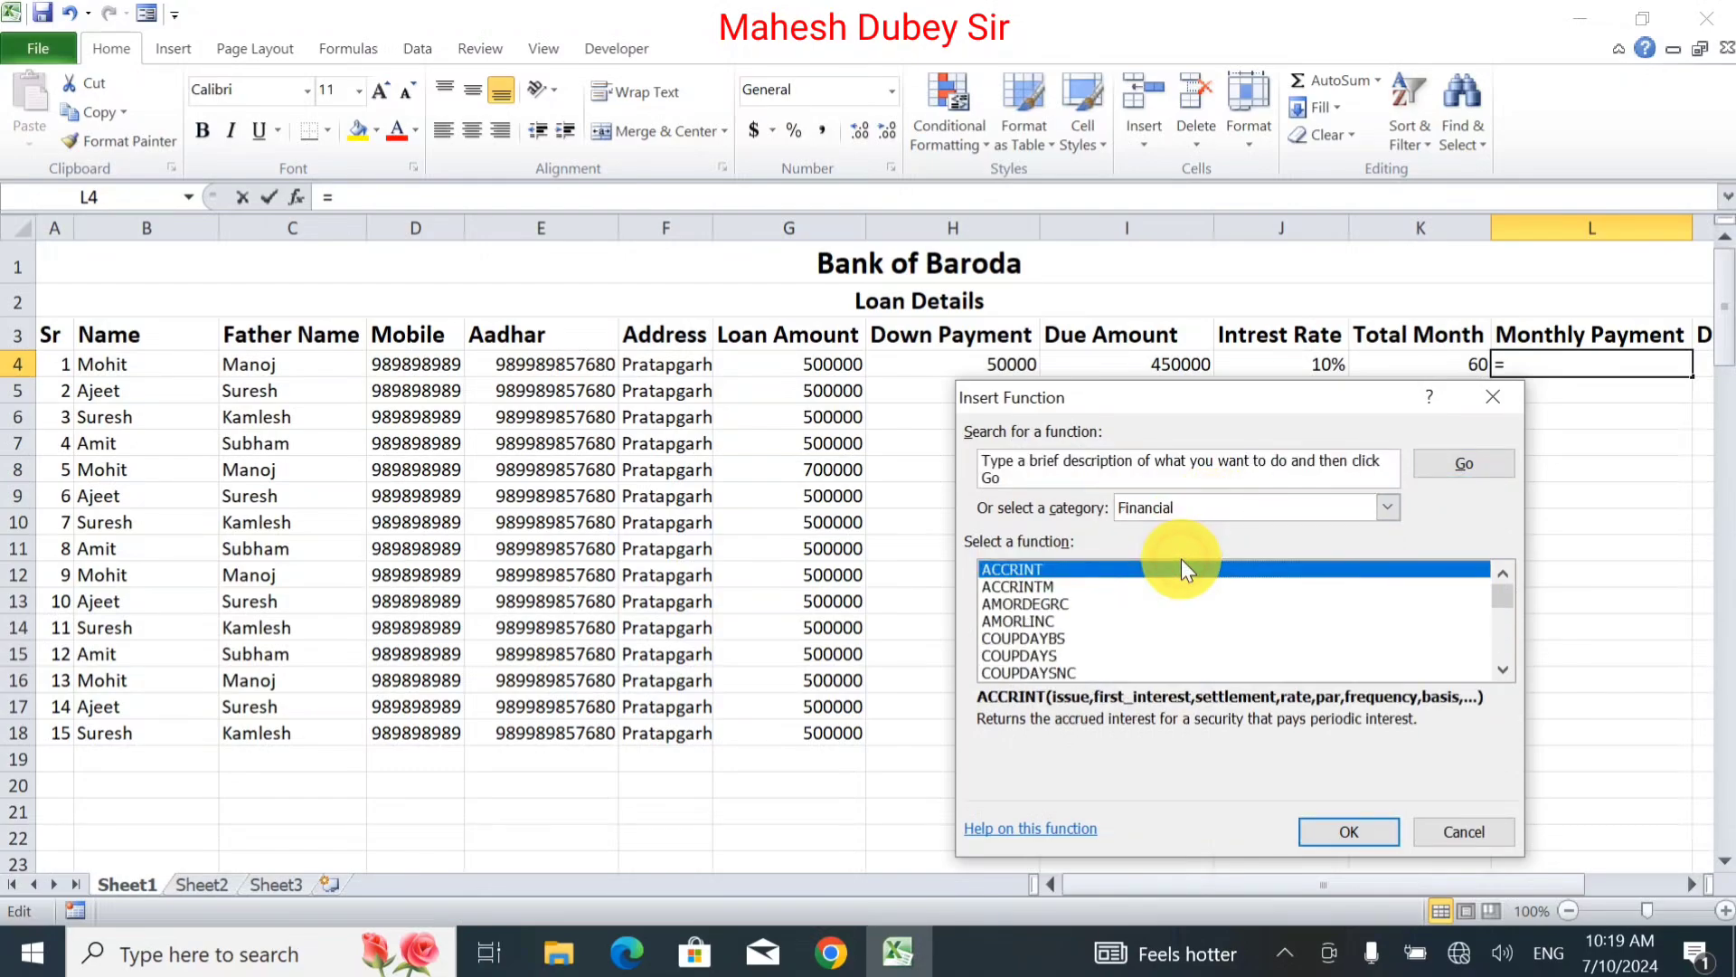
{"action": "left_click", "coordinate": [1167, 620]}
{"action": "key", "text": "p"}
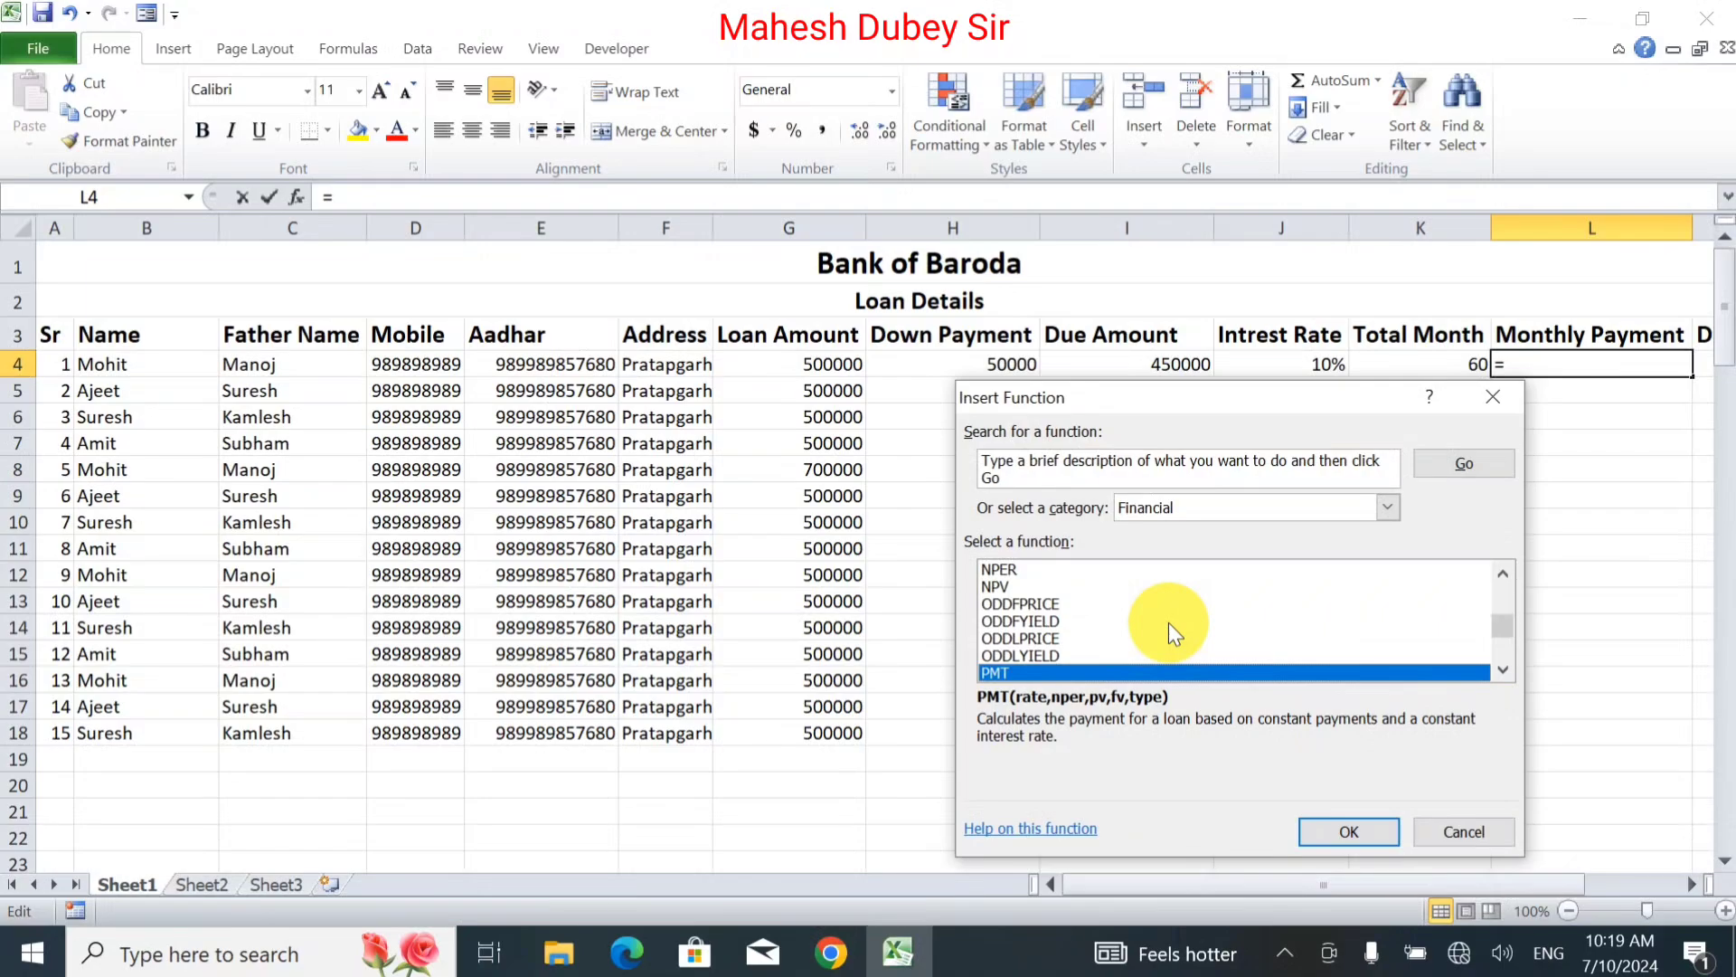
{"action": "left_click", "coordinate": [1348, 830]}
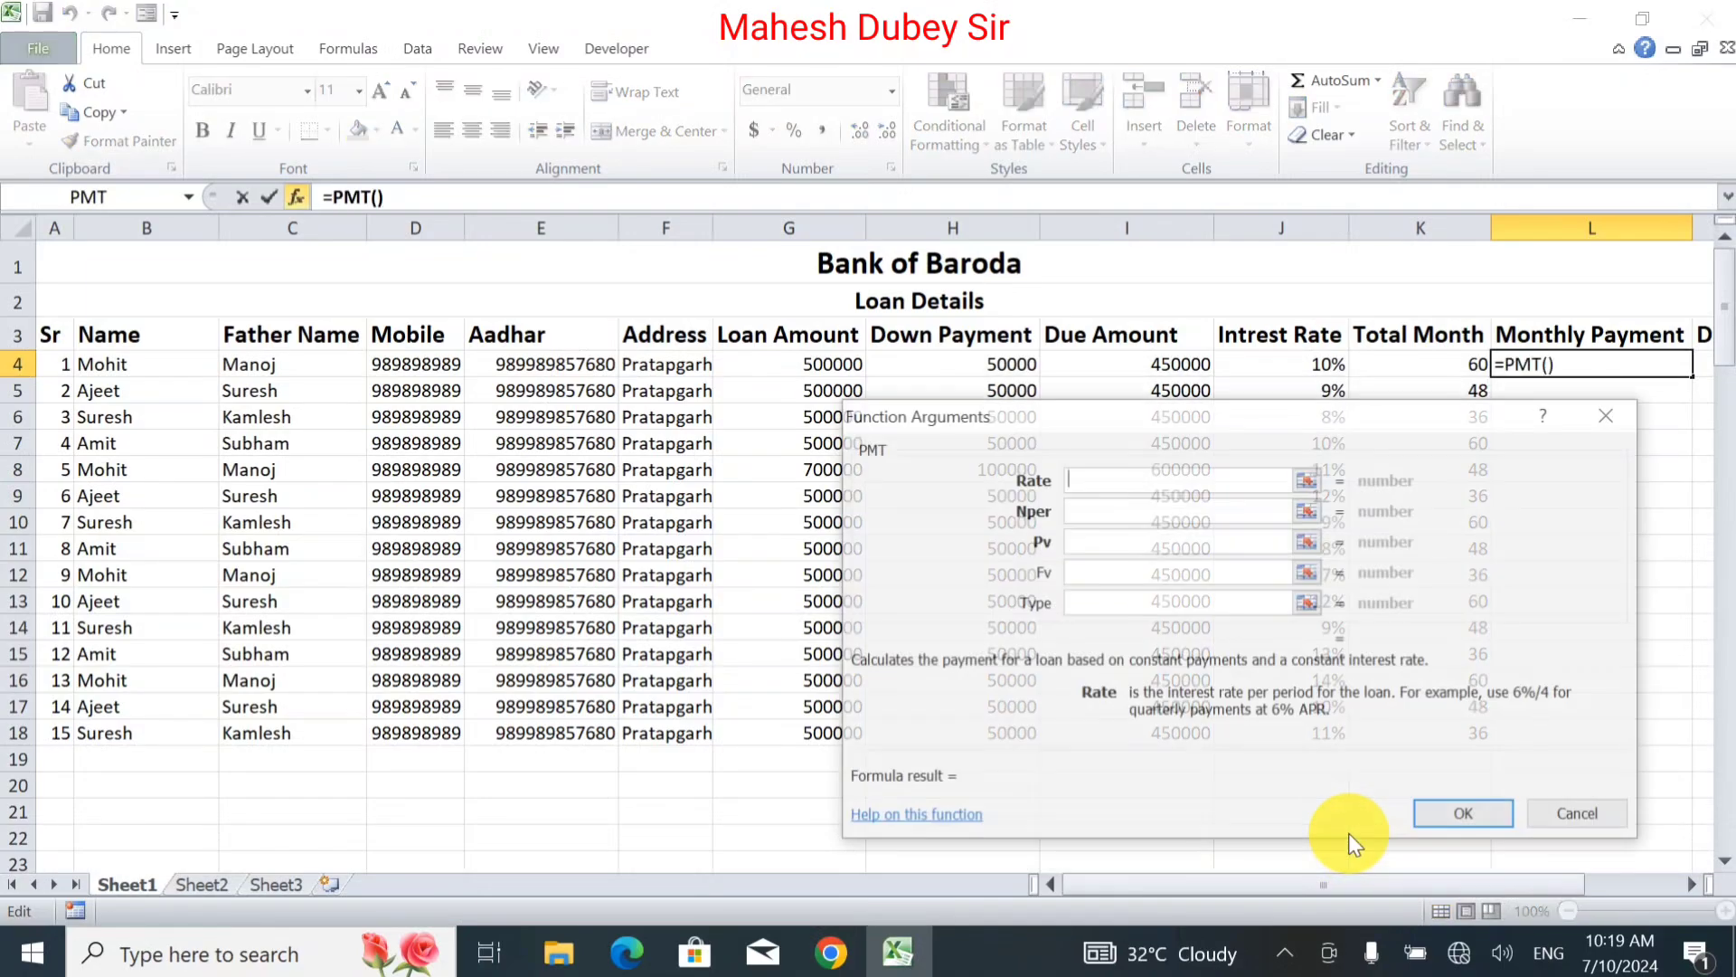
Complete the PMT arguments in L4 with rate J4/12, number of periods K4 and present value I4.
{"action": "left_click_drag", "start_coordinate": [1125, 413], "coordinate": [876, 505]}
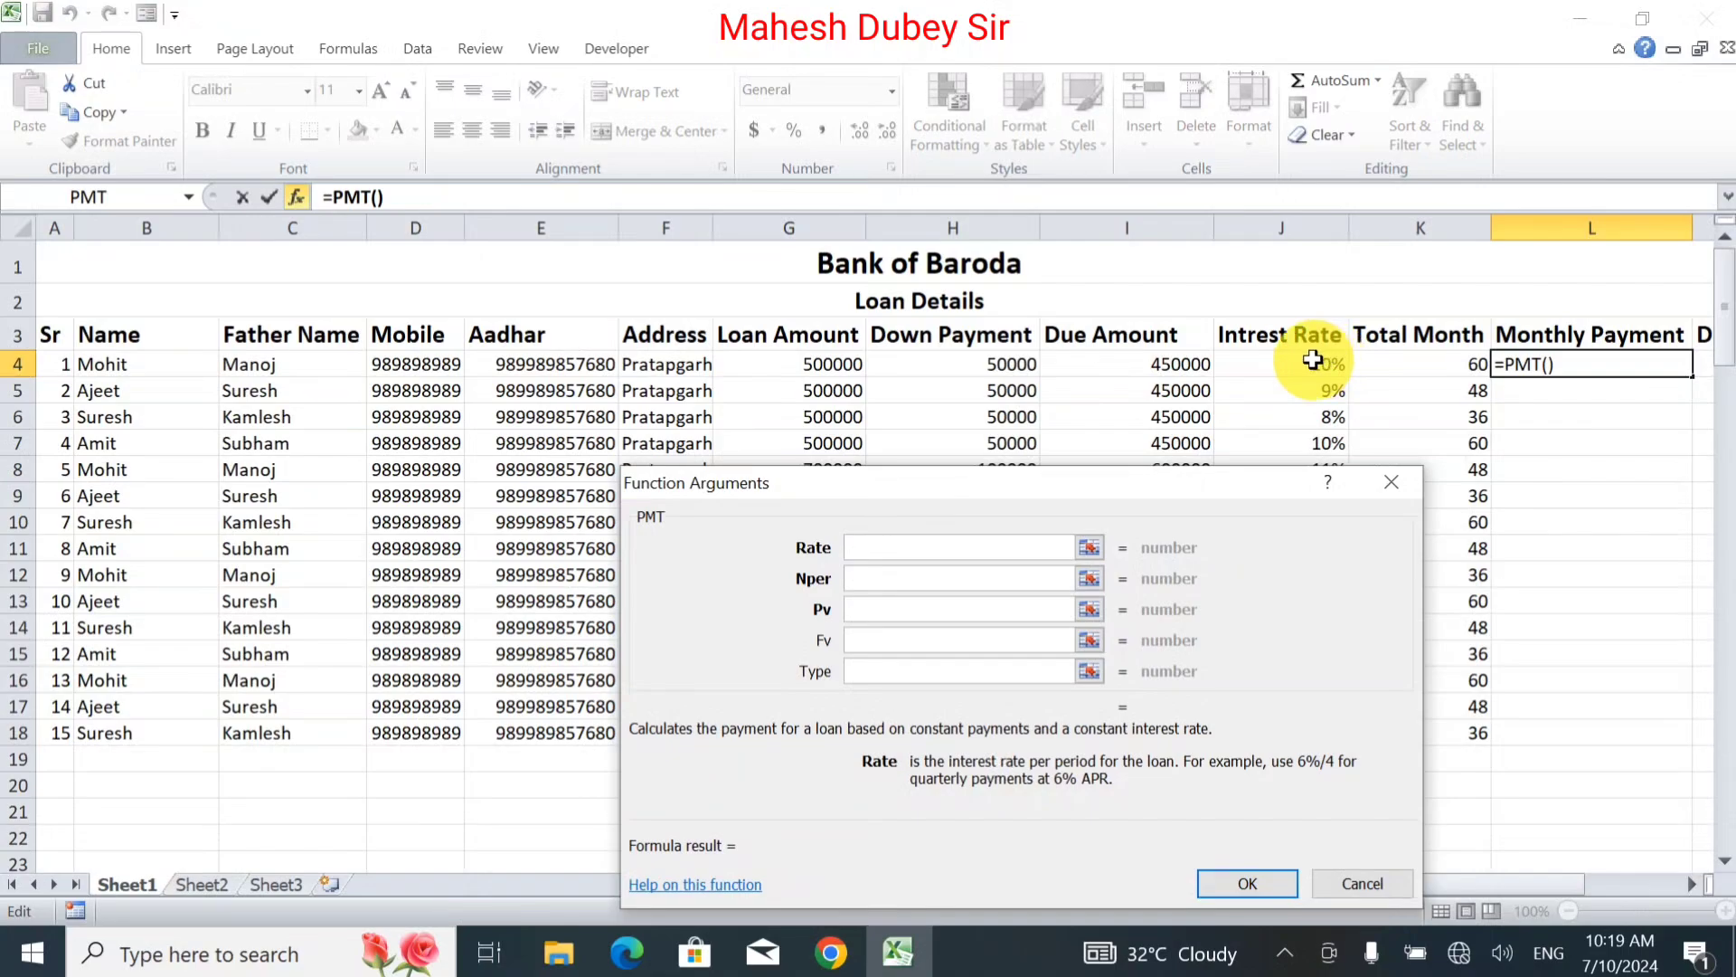
{"action": "left_click", "coordinate": [1312, 361]}
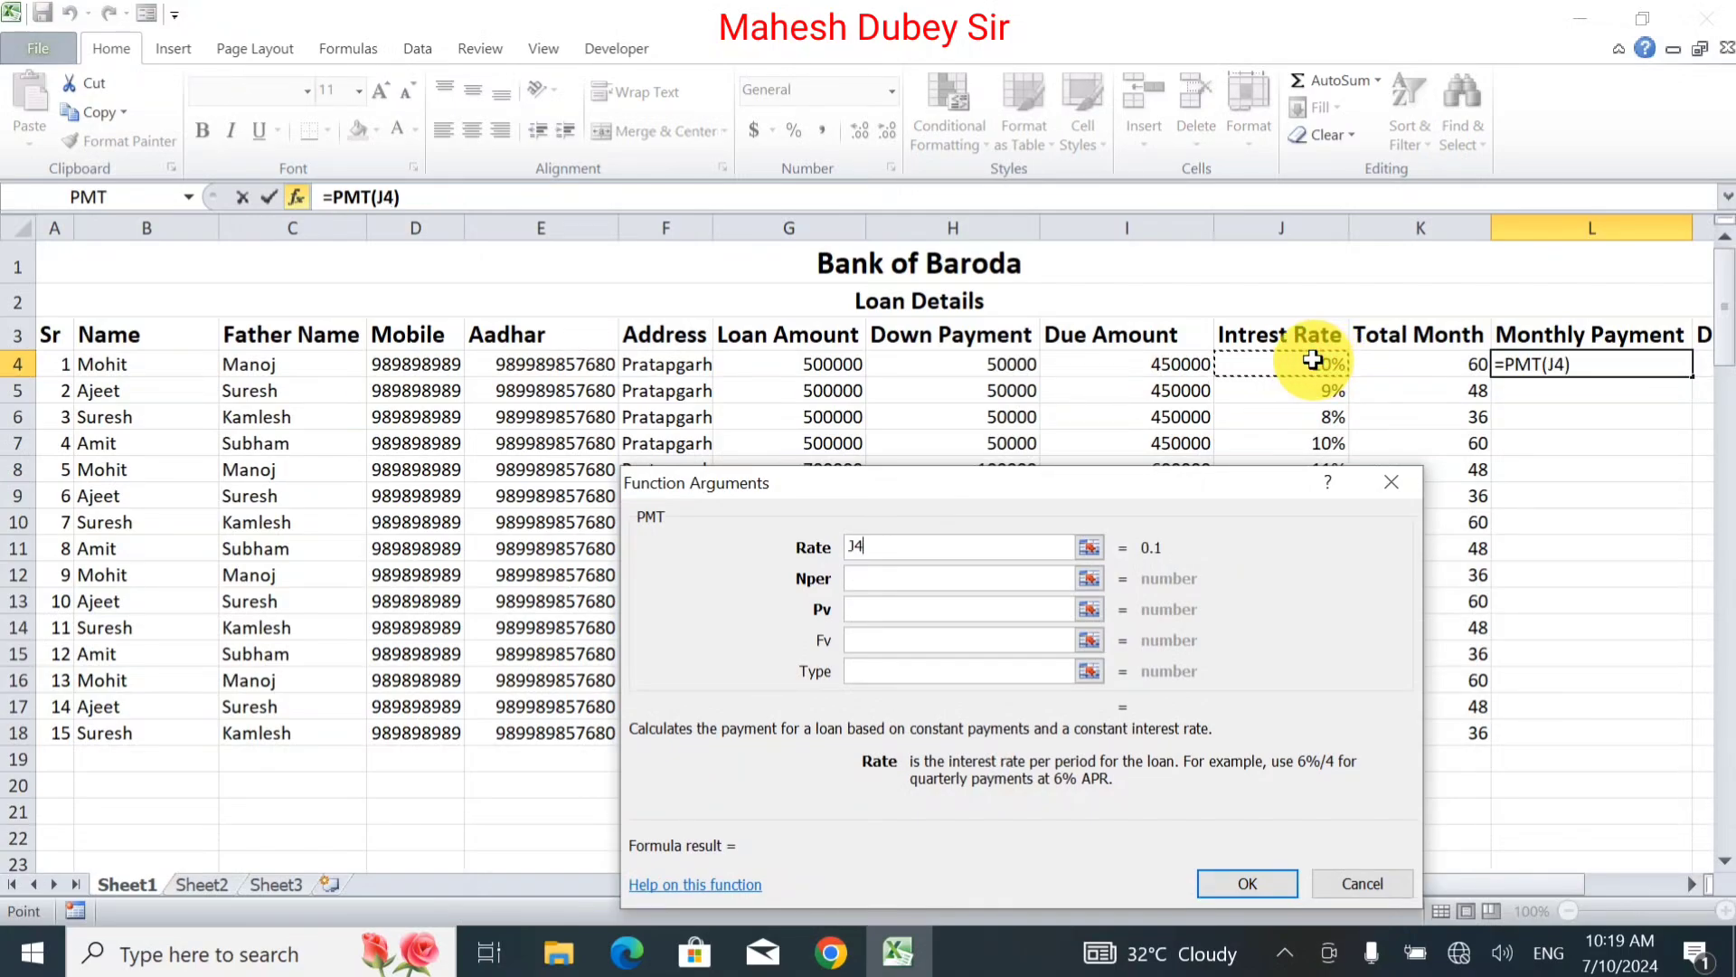
{"action": "type", "text": "/12"}
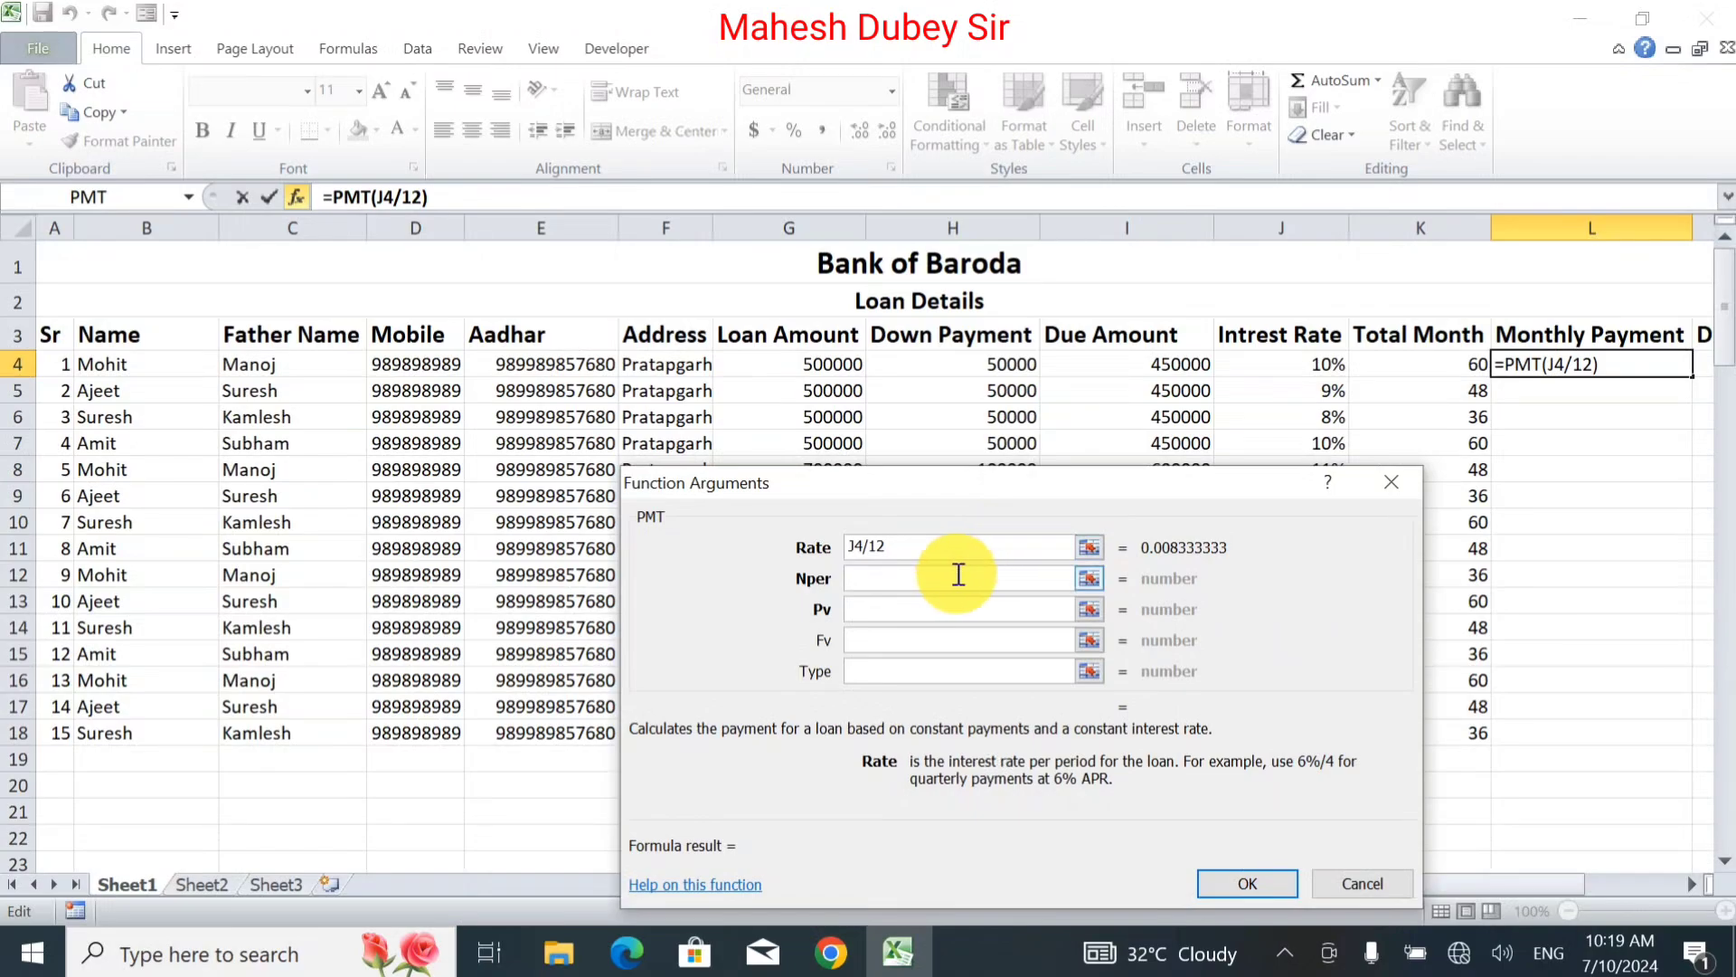
{"action": "left_click", "coordinate": [958, 576]}
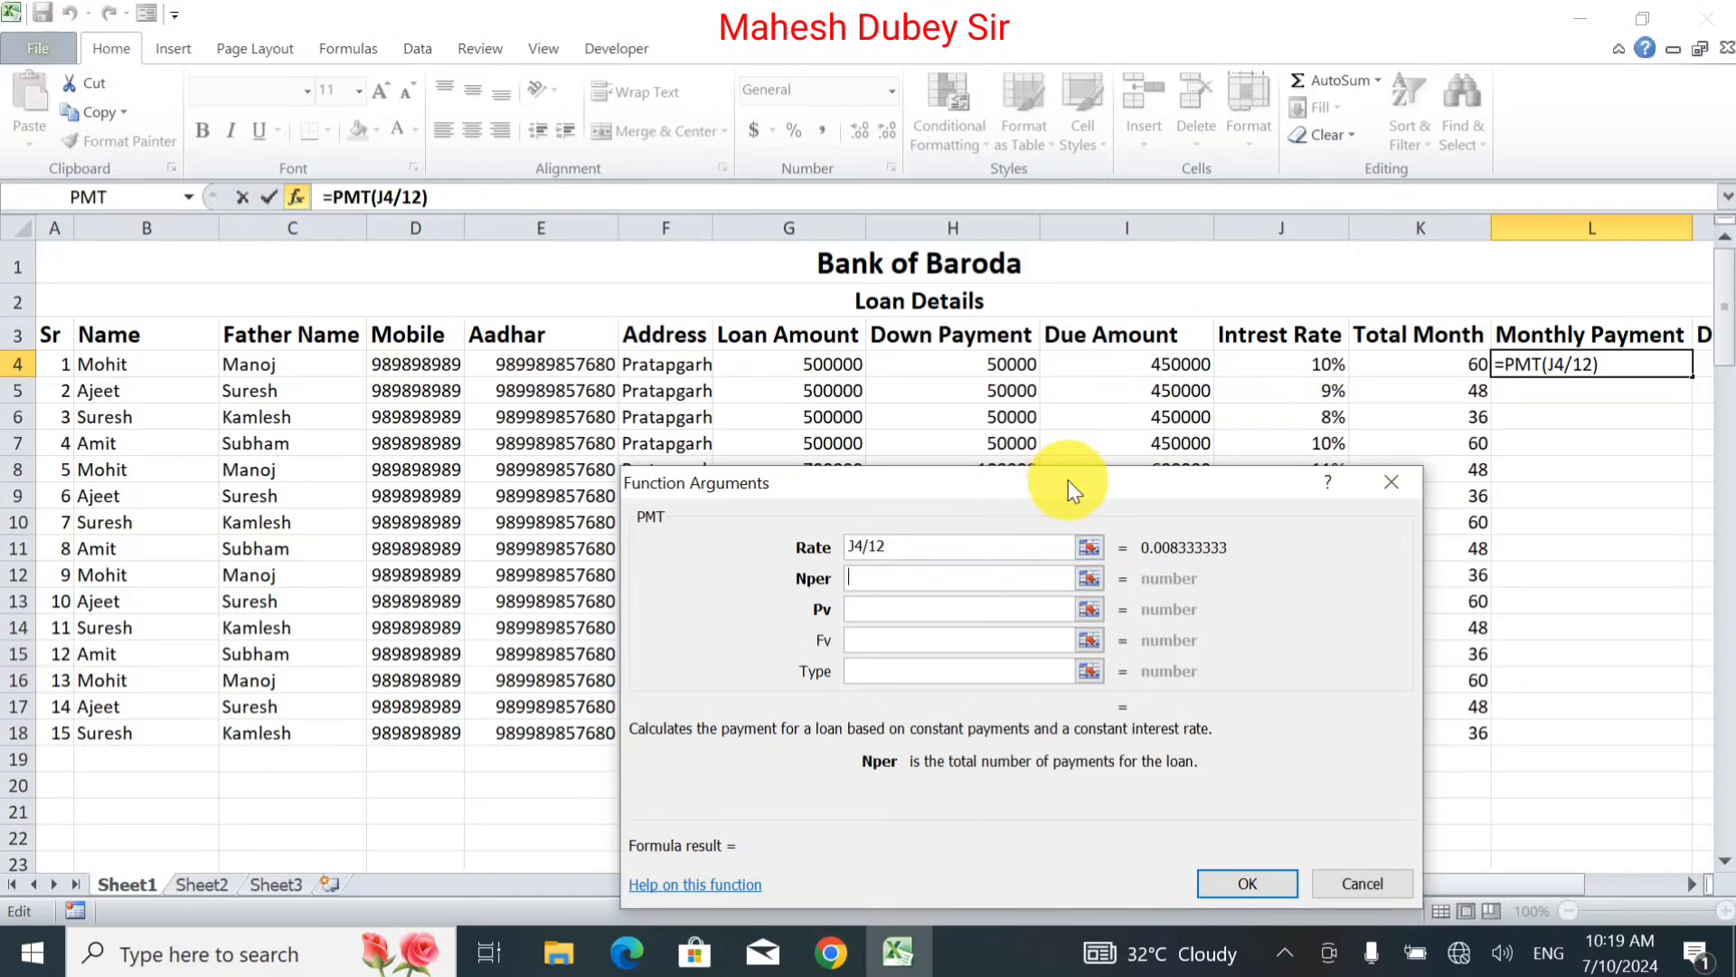
{"action": "left_click", "coordinate": [1432, 354]}
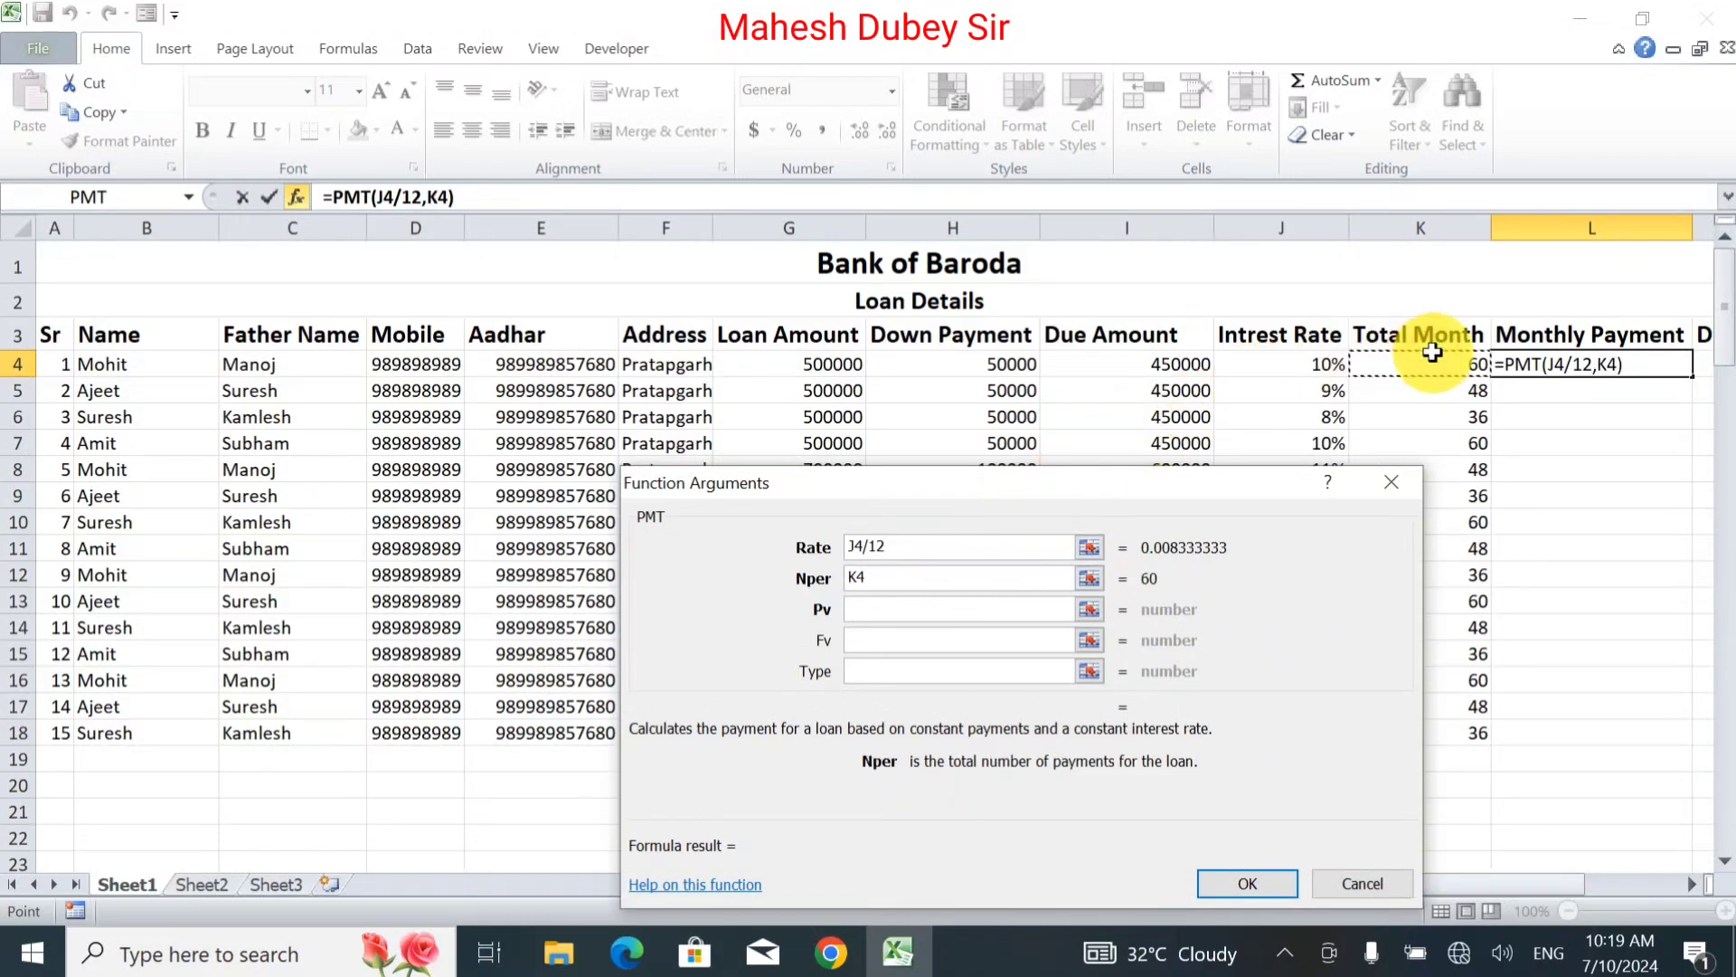
{"action": "left_click", "coordinate": [895, 608]}
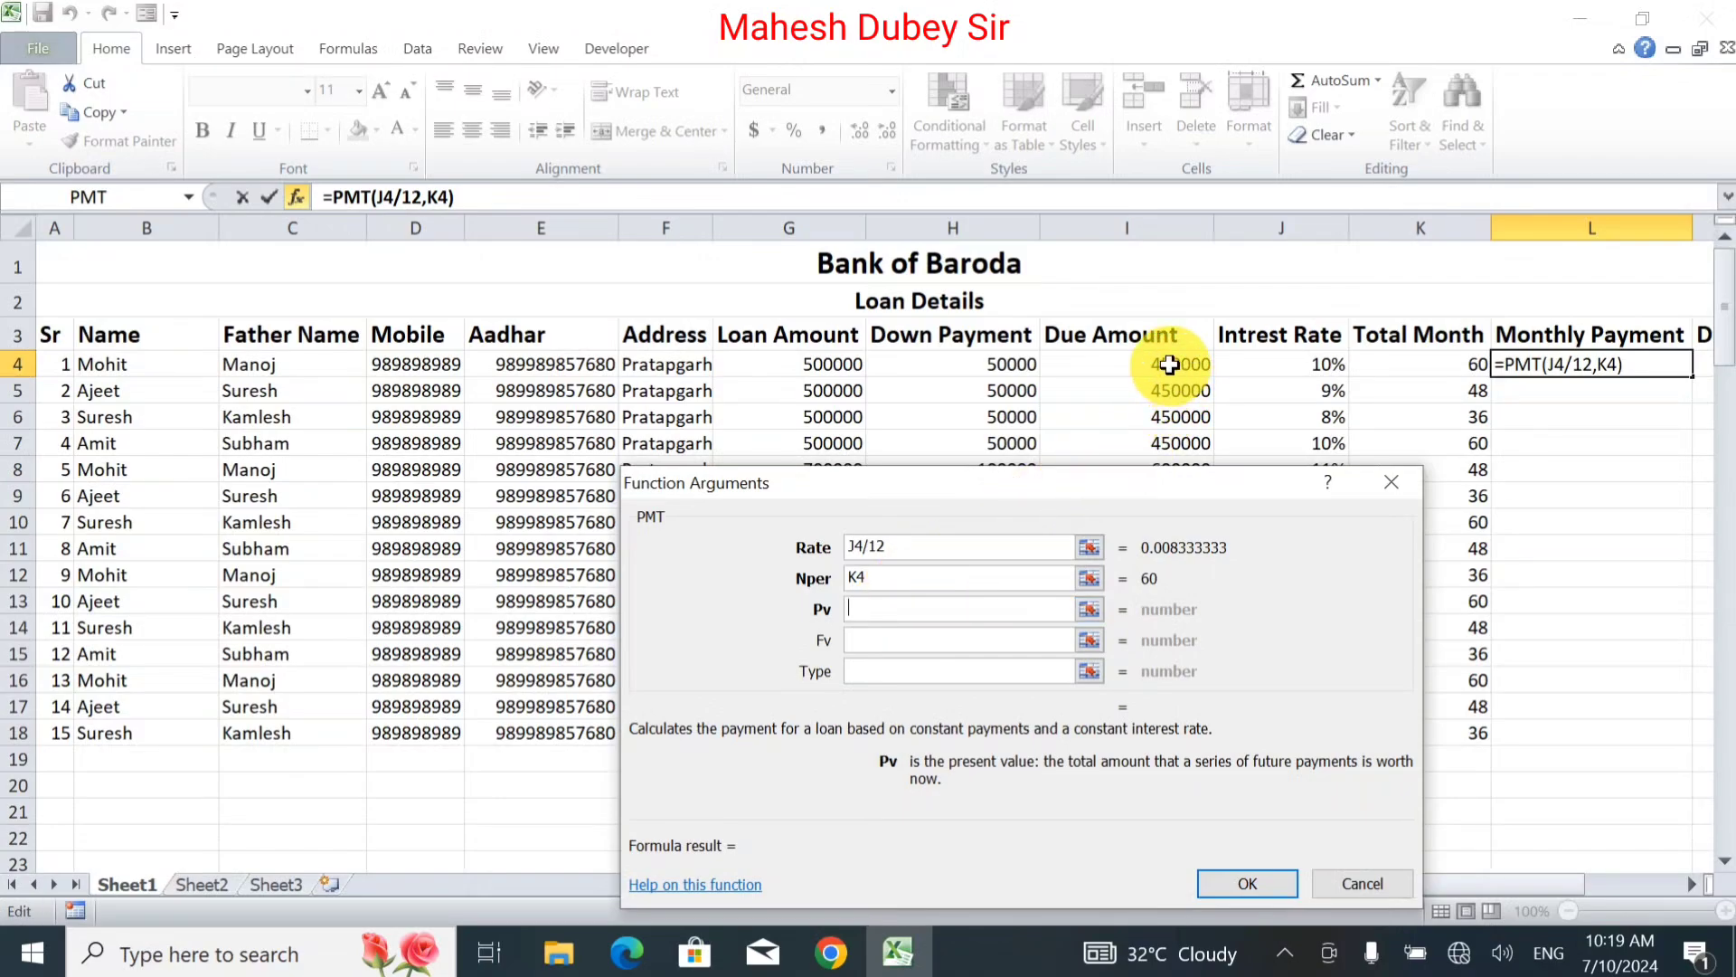
{"action": "left_click", "coordinate": [1171, 365]}
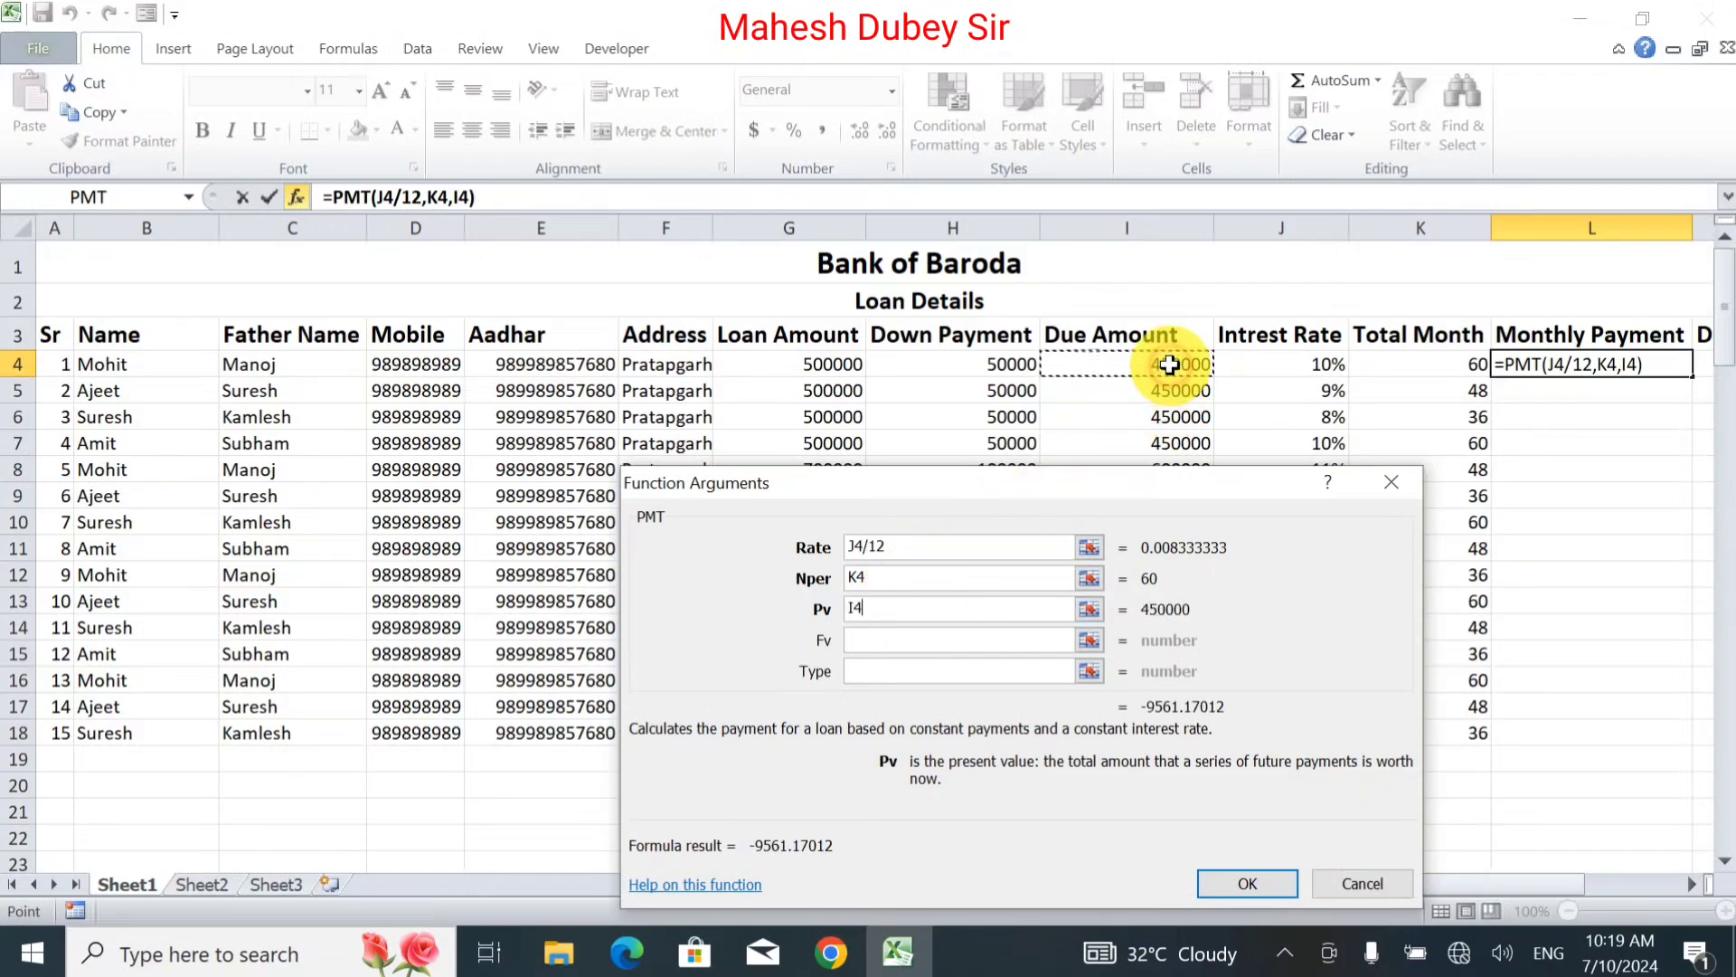
{"action": "left_click", "coordinate": [1247, 886]}
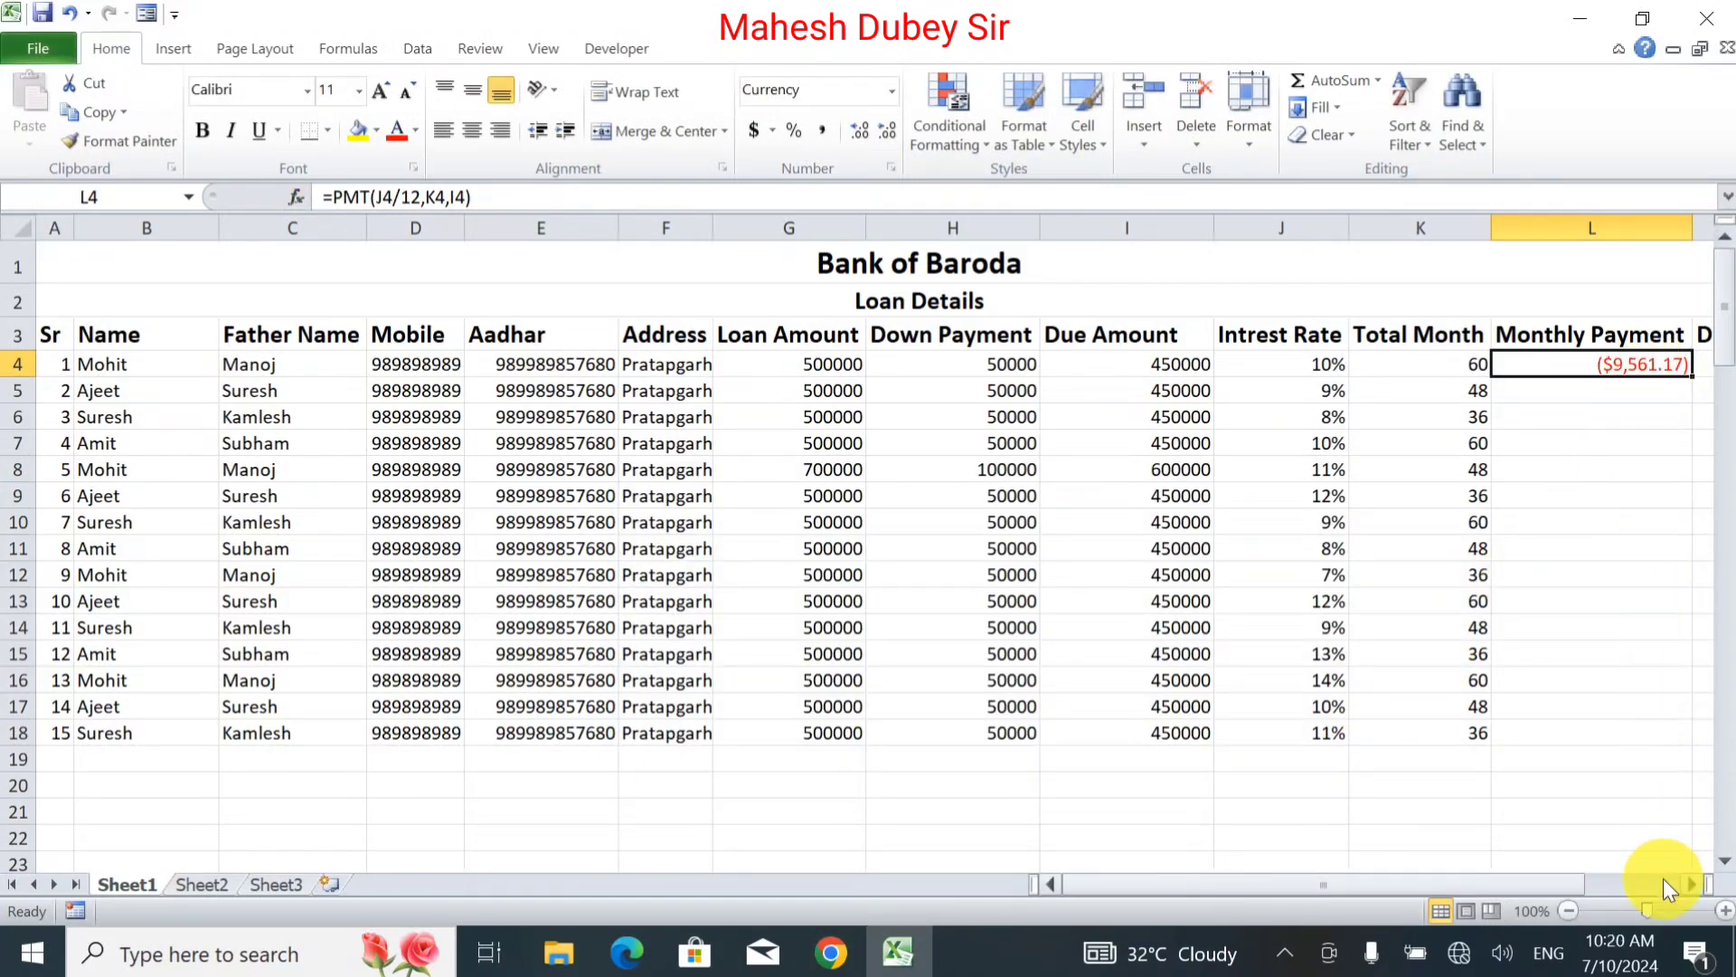
Fill the monthly payment formula from L4 down to L18 and apply the dollar Accounting format to the range.
{"action": "left_click", "coordinate": [1688, 885]}
{"action": "left_click", "coordinate": [1687, 884]}
{"action": "left_click", "coordinate": [1688, 885]}
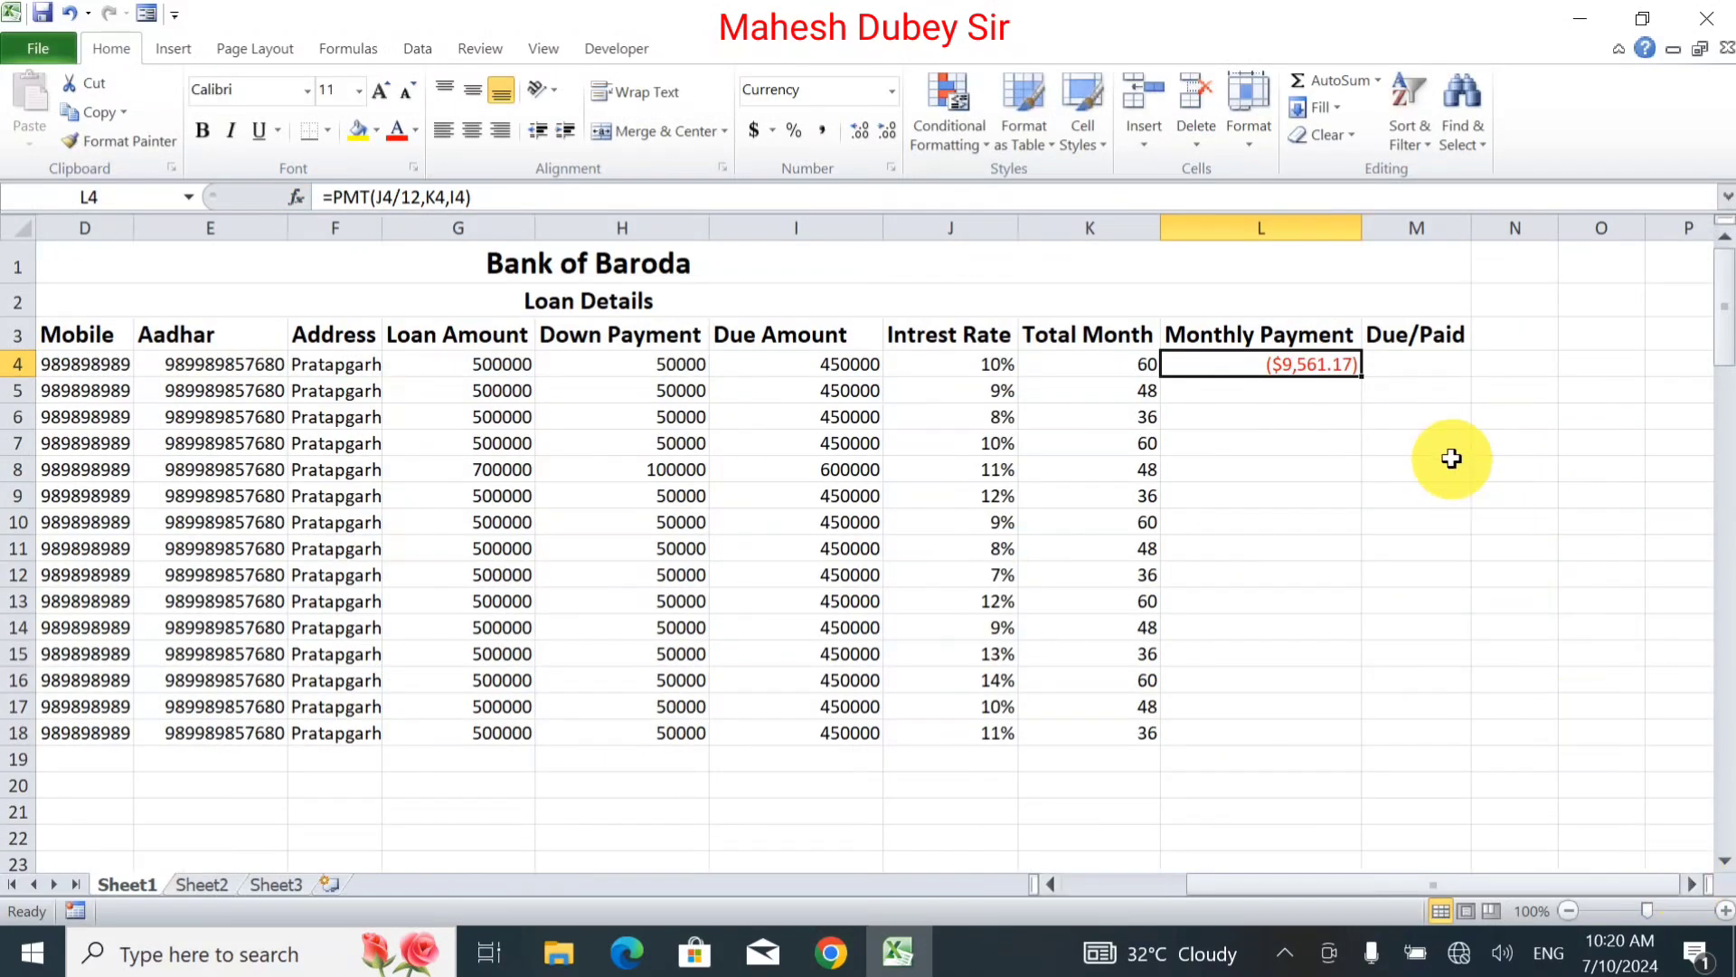
{"action": "left_click_drag", "start_coordinate": [1364, 379], "coordinate": [1344, 736]}
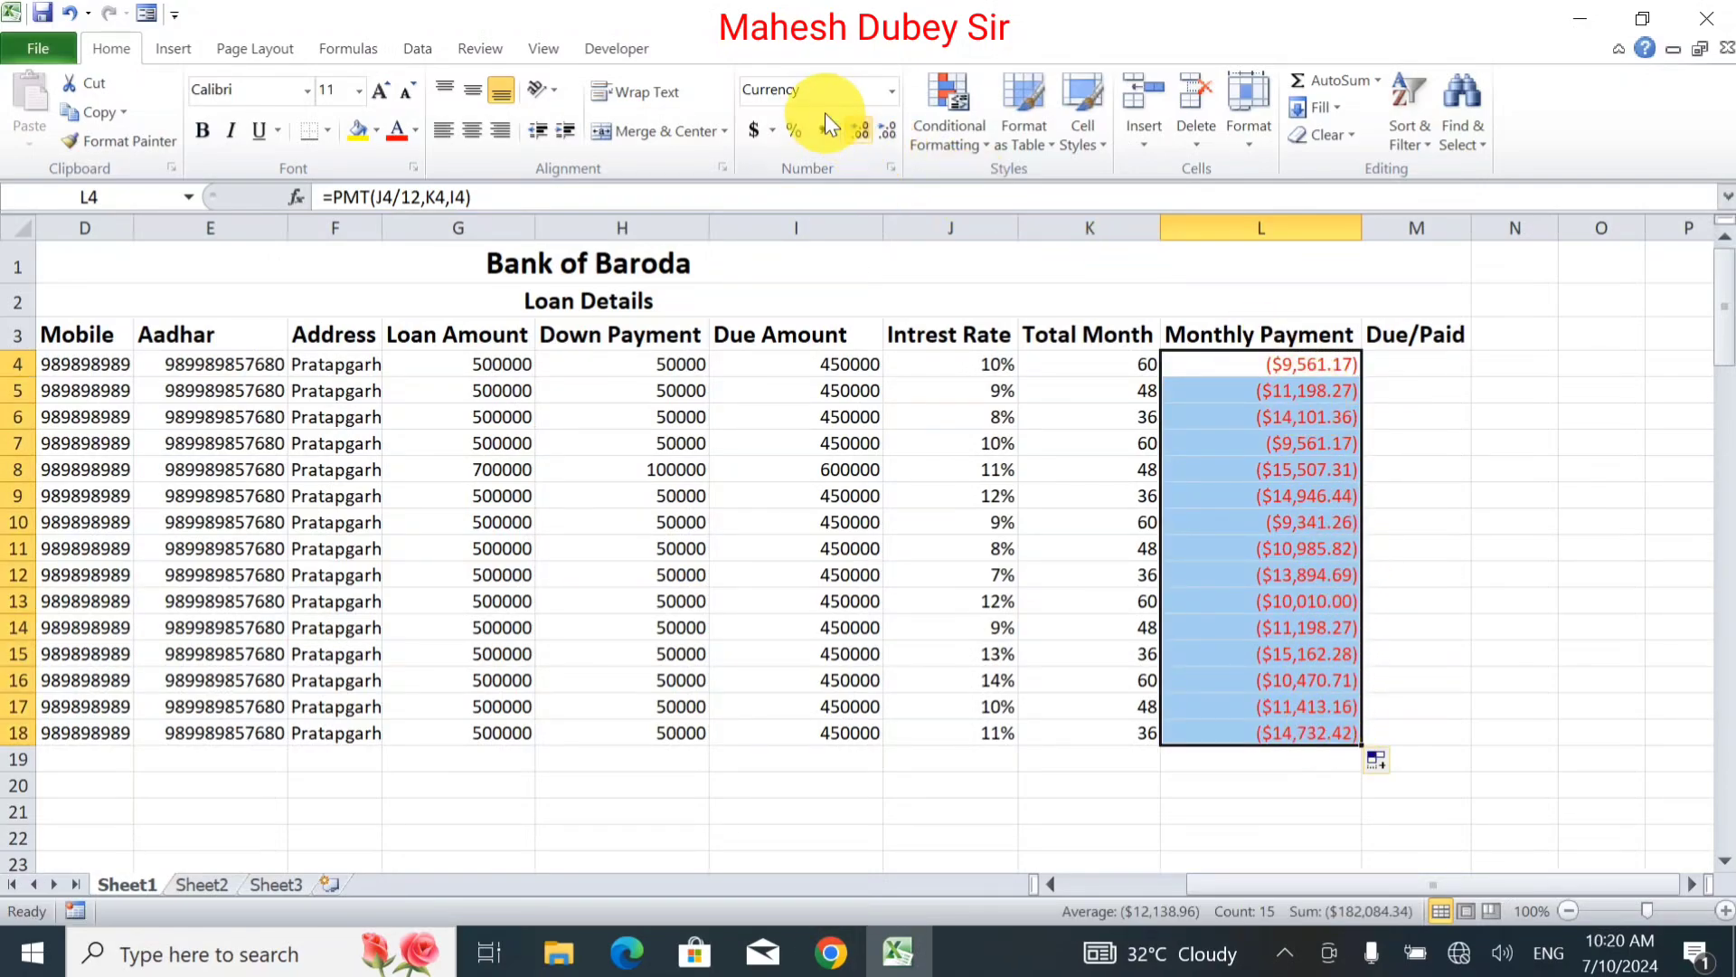
{"action": "left_click", "coordinate": [754, 130]}
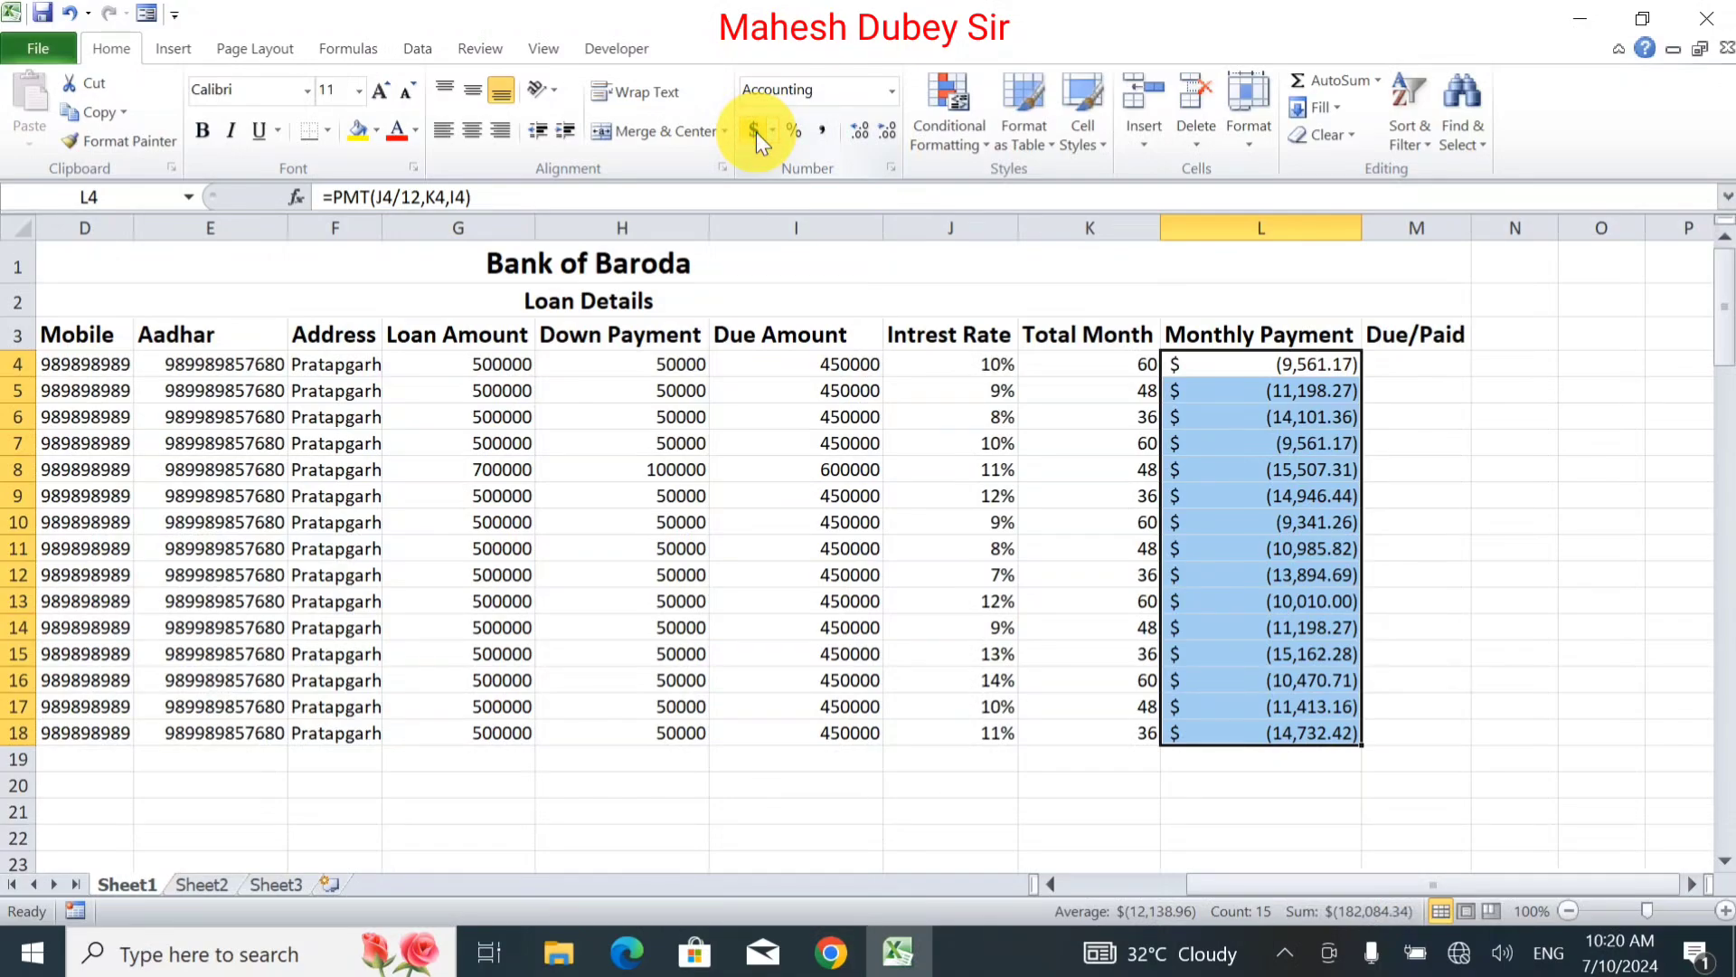
Try the General number format on the monthly payments in L4:L18, and undo it.
{"action": "left_click", "coordinate": [889, 102]}
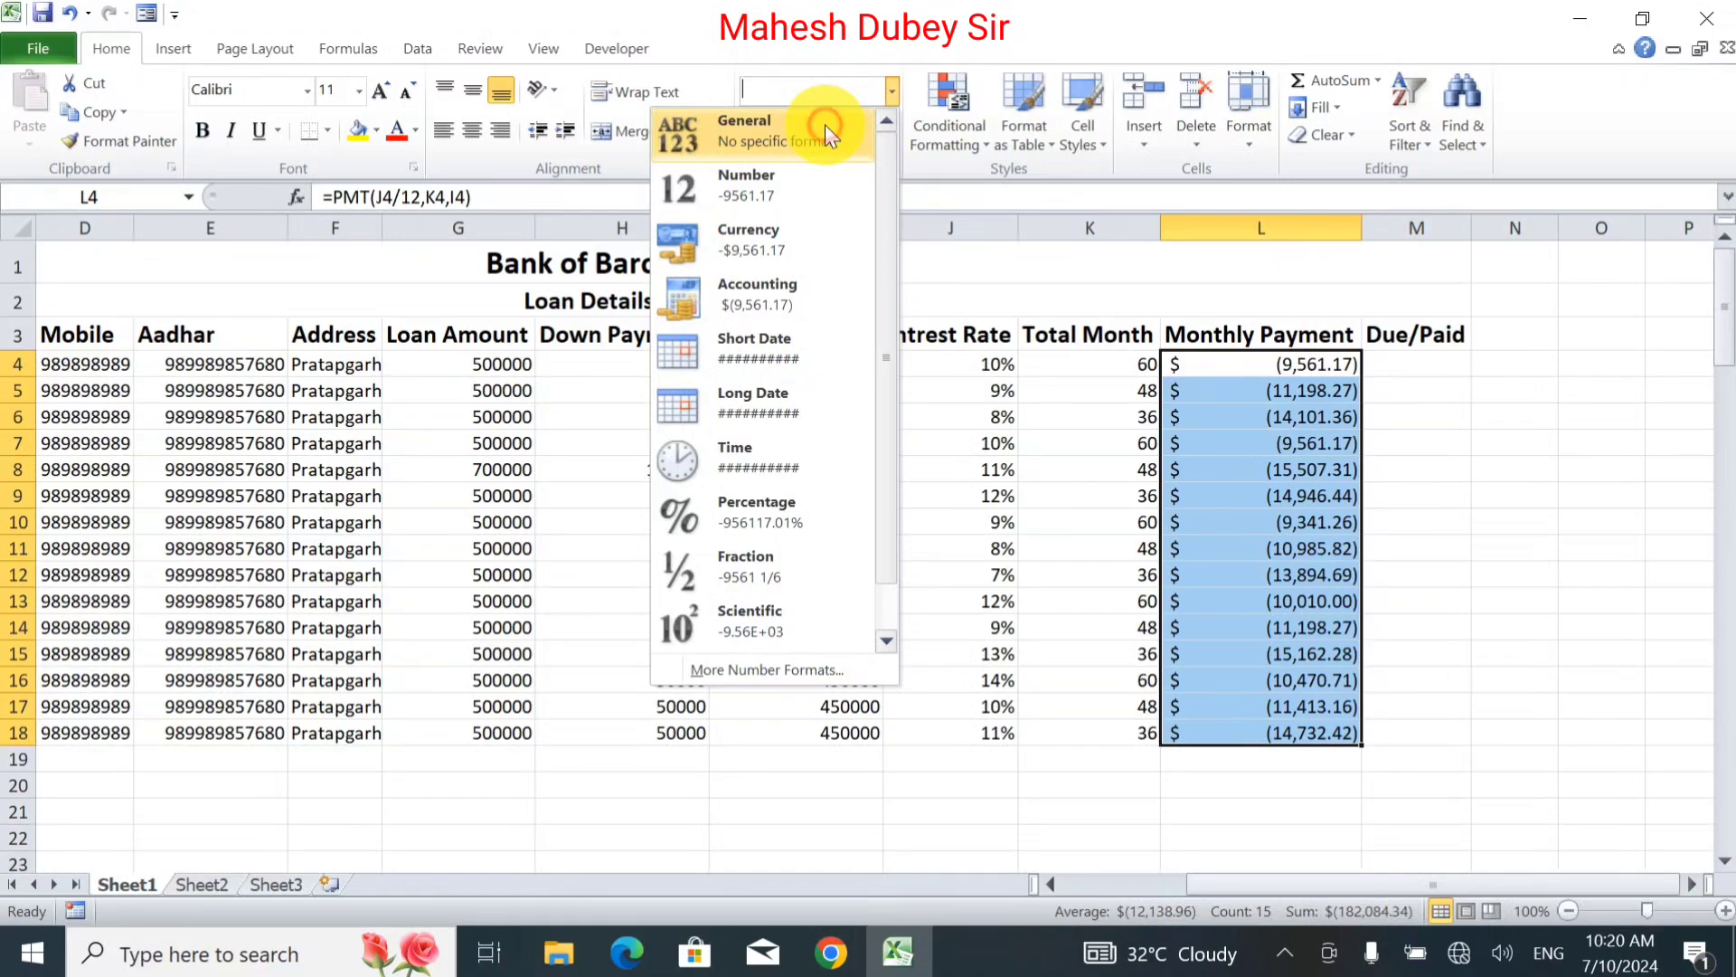
{"action": "left_click", "coordinate": [825, 125]}
{"action": "left_click", "coordinate": [894, 94]}
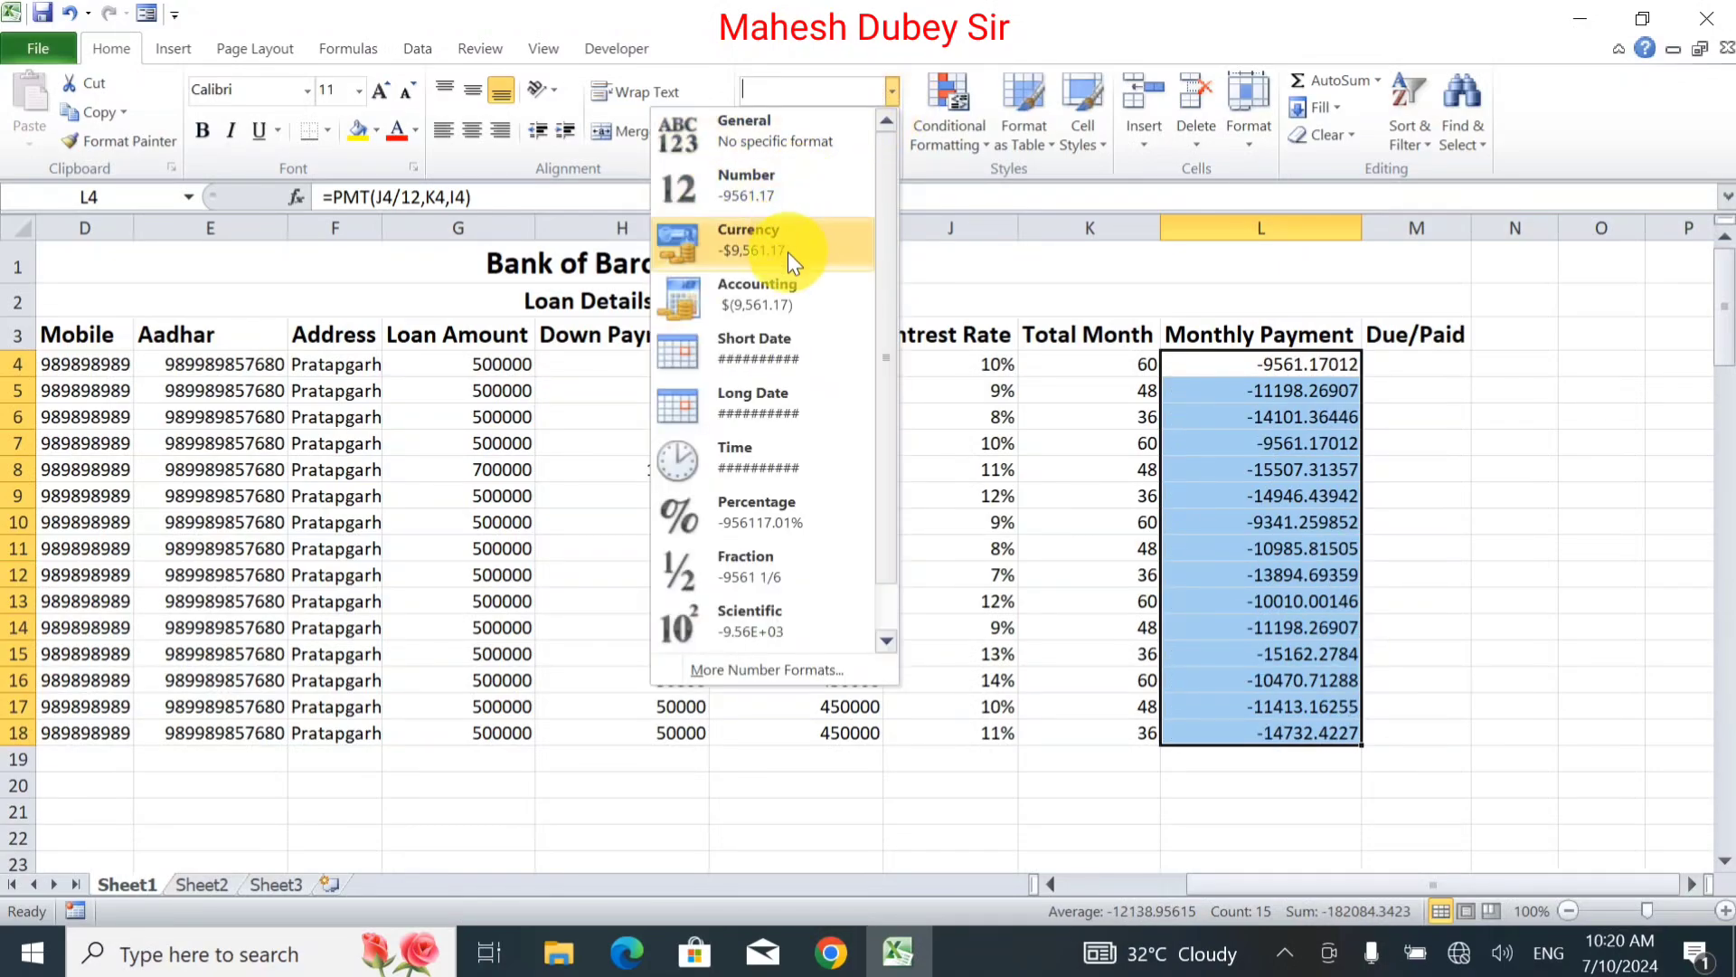
{"action": "left_click", "coordinate": [1223, 553]}
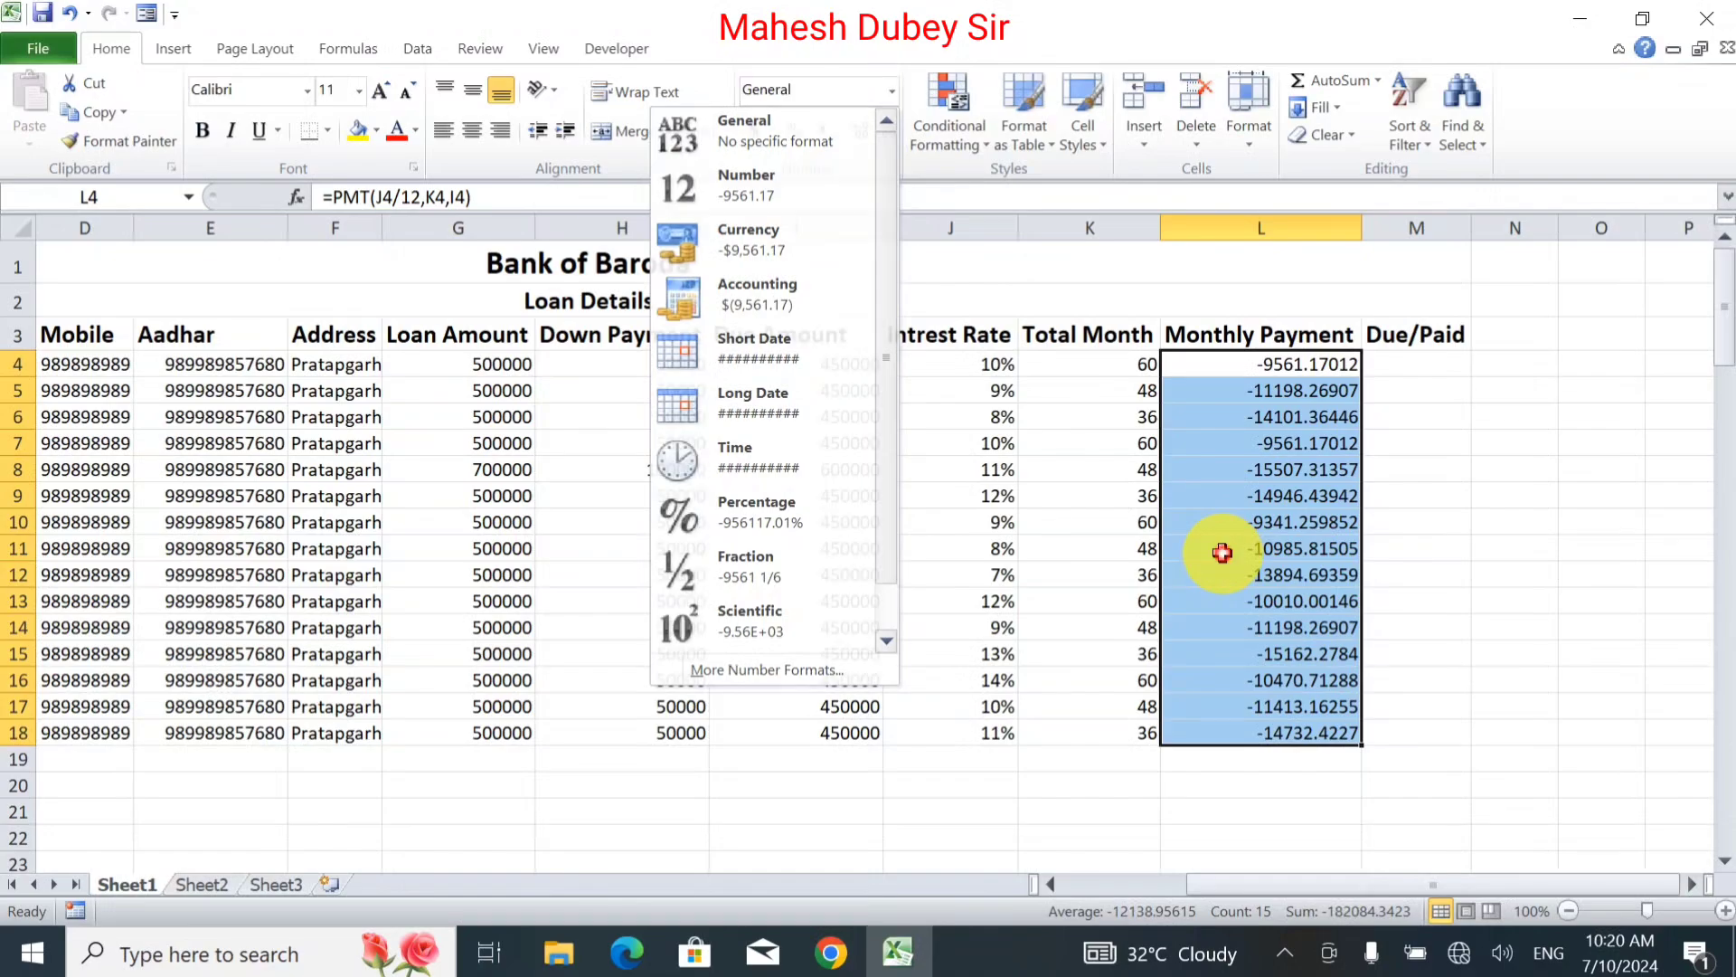
{"action": "key", "text": "ctrl+z"}
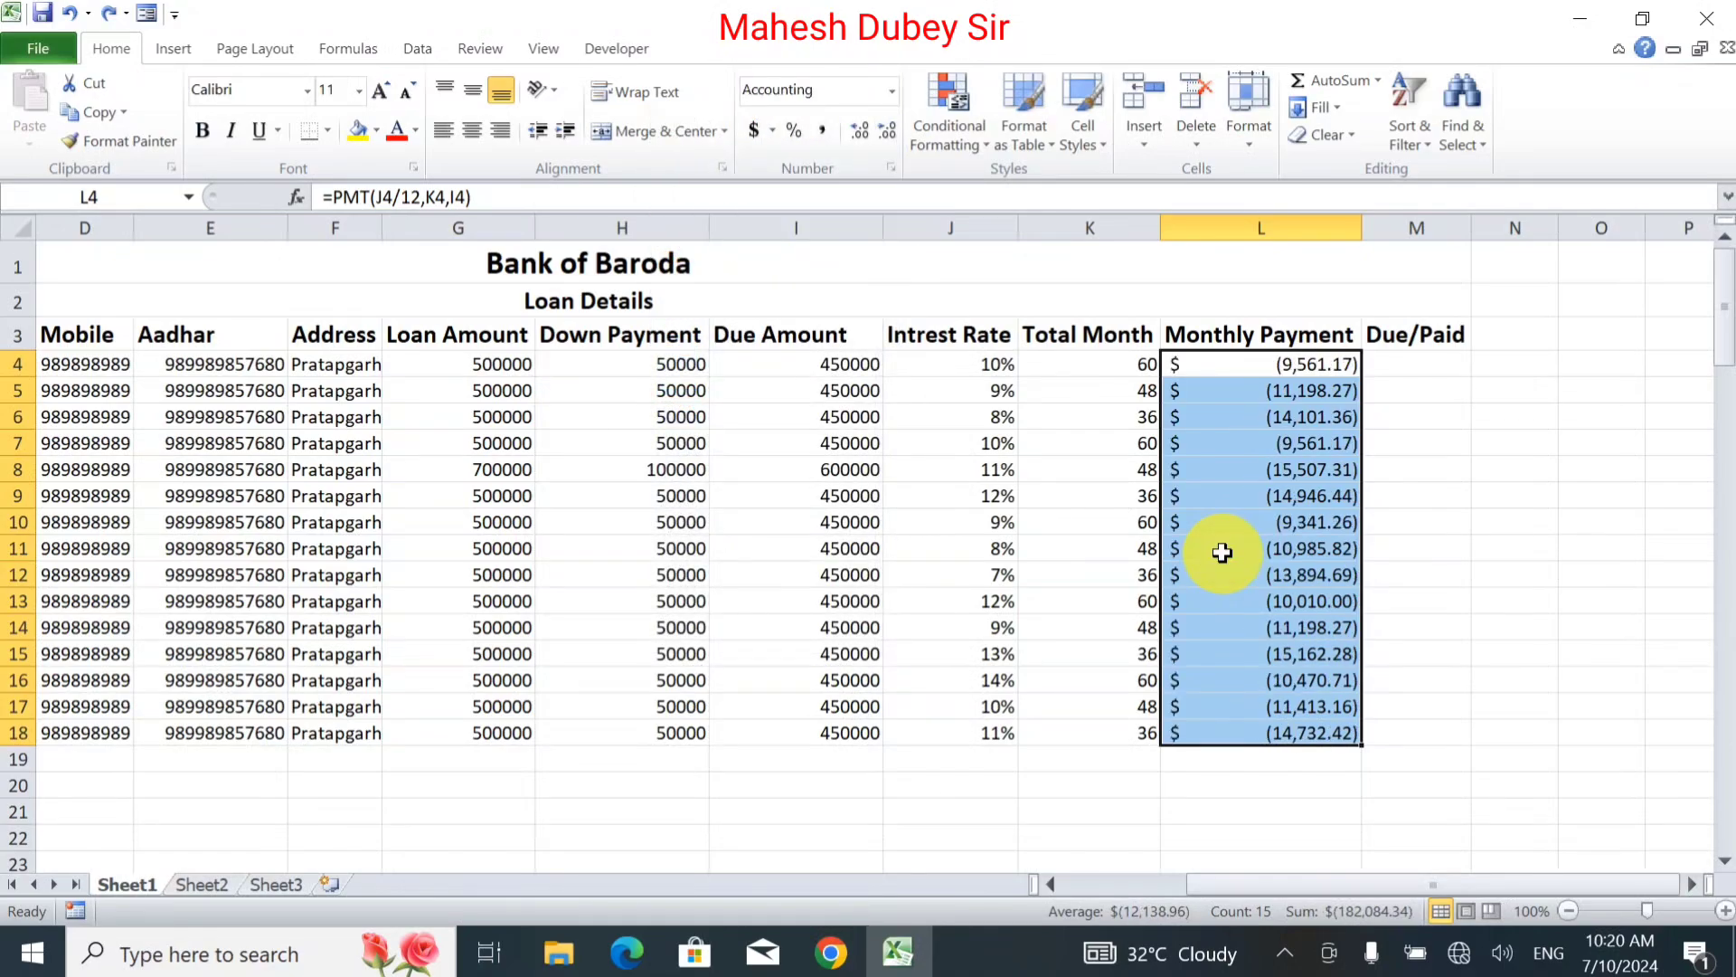
Set the accounting currency symbol of the monthly payments in L4:L18 to ₹ English (India).
{"action": "left_click", "coordinate": [892, 91]}
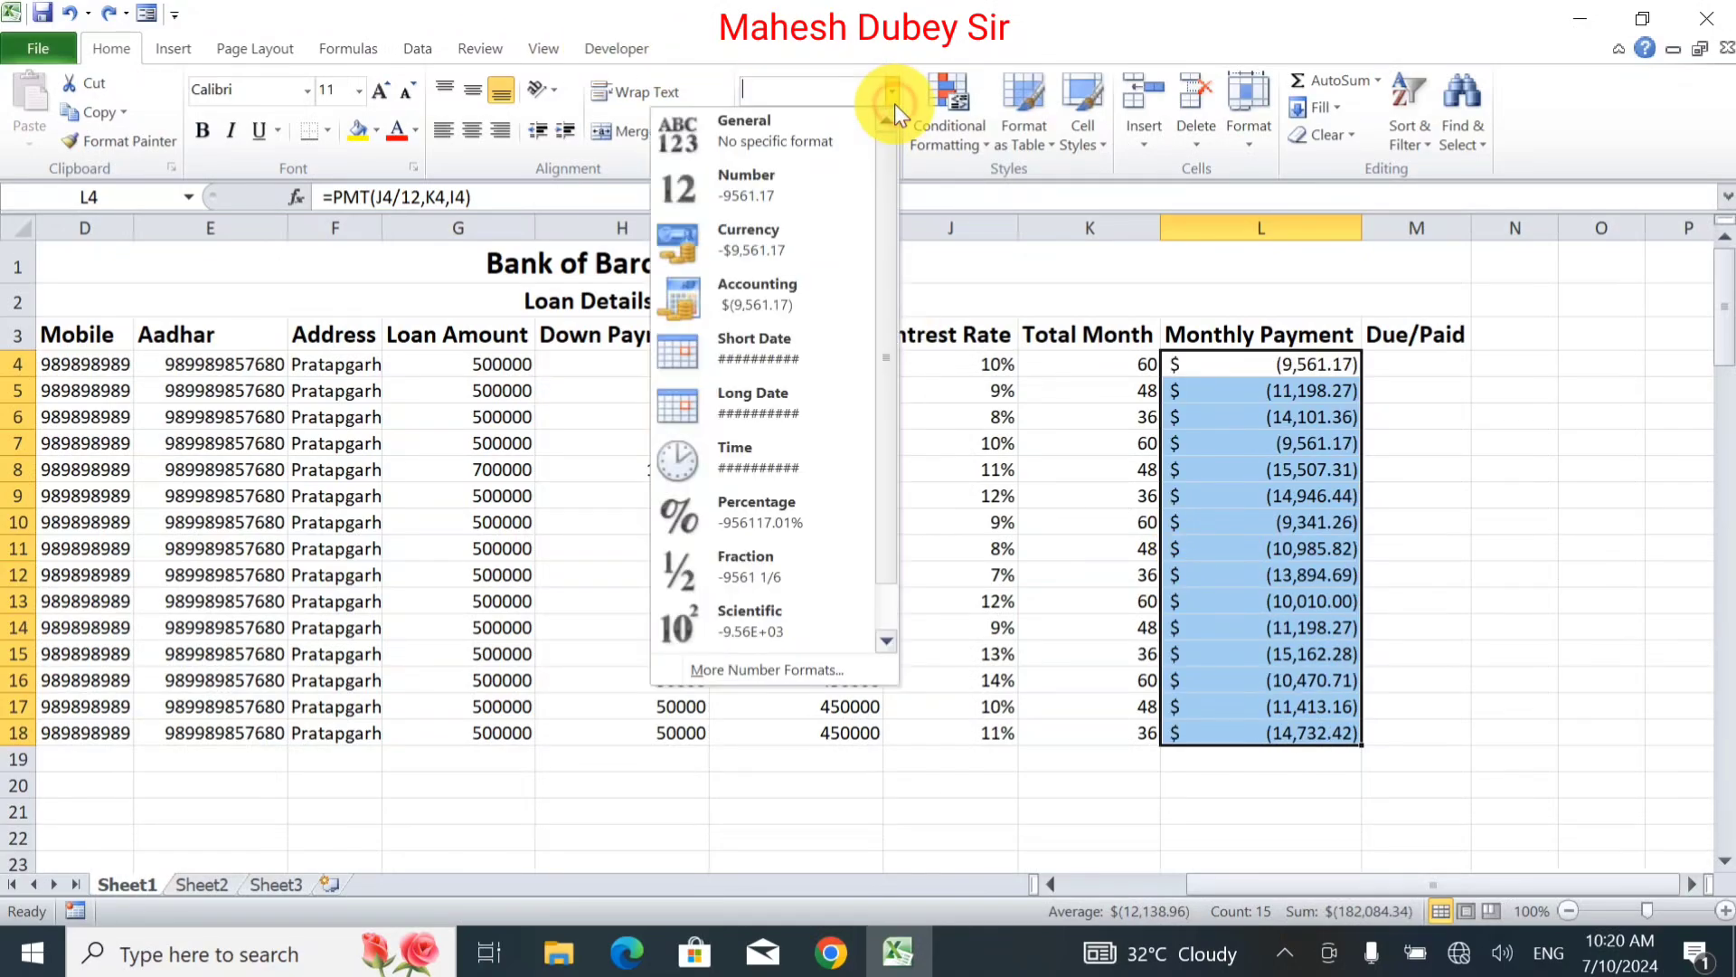
{"action": "left_click", "coordinate": [803, 668]}
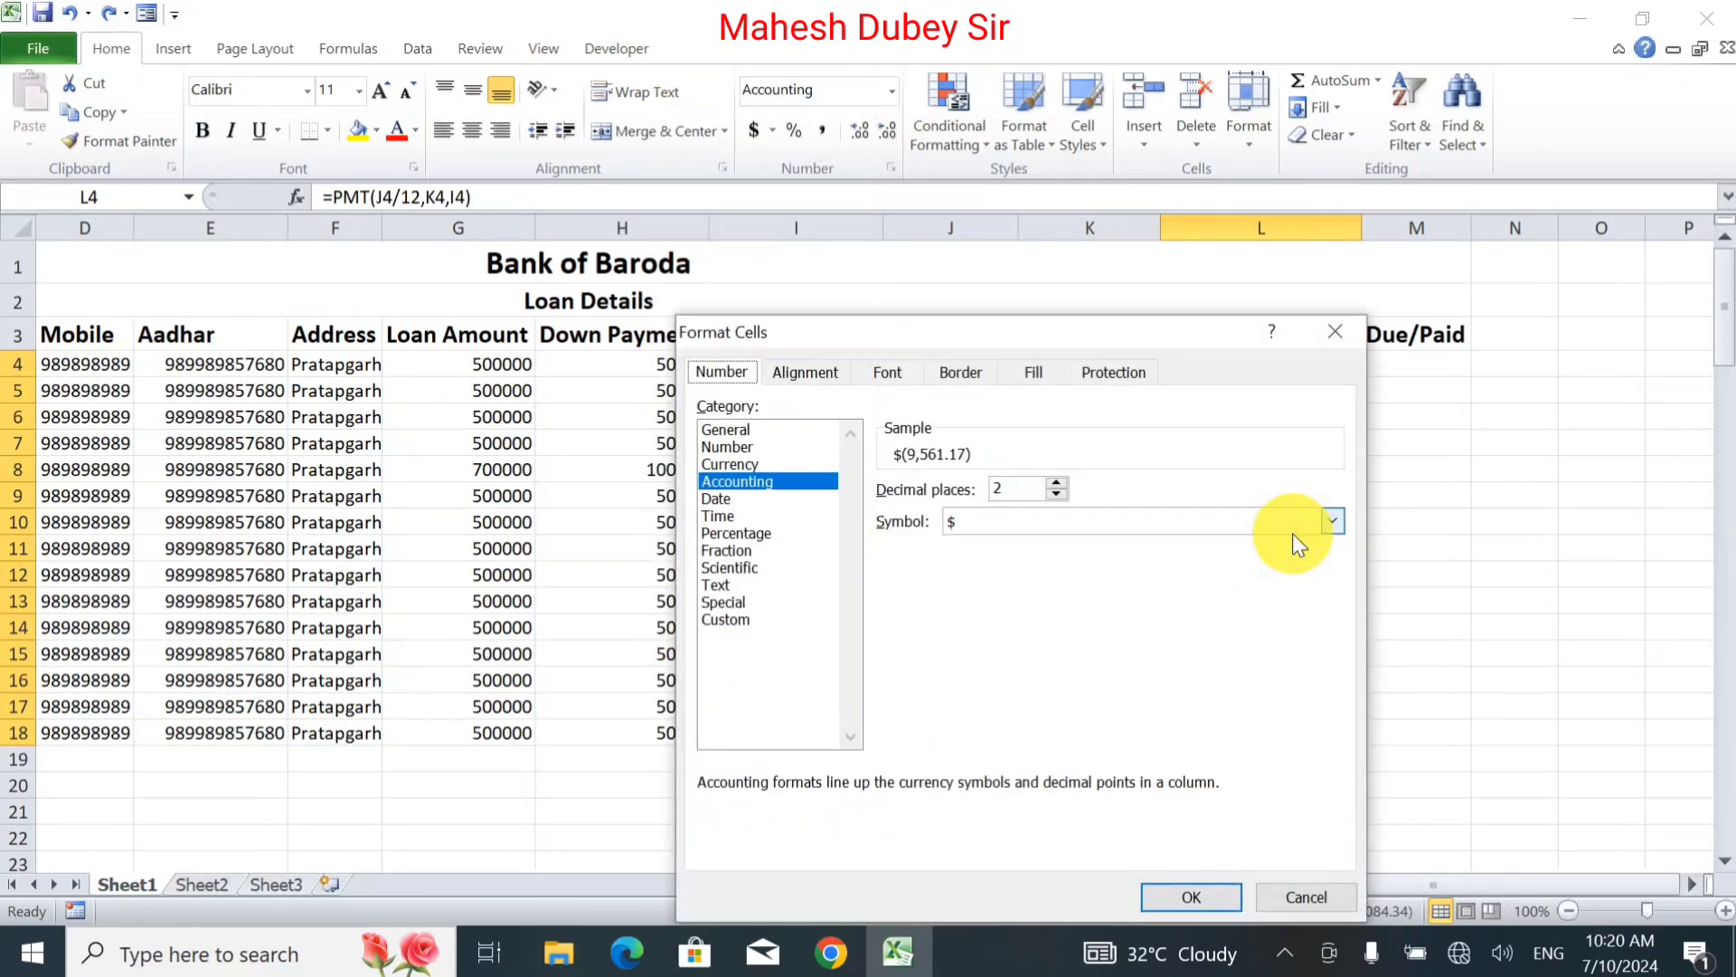
{"action": "left_click", "coordinate": [1098, 512]}
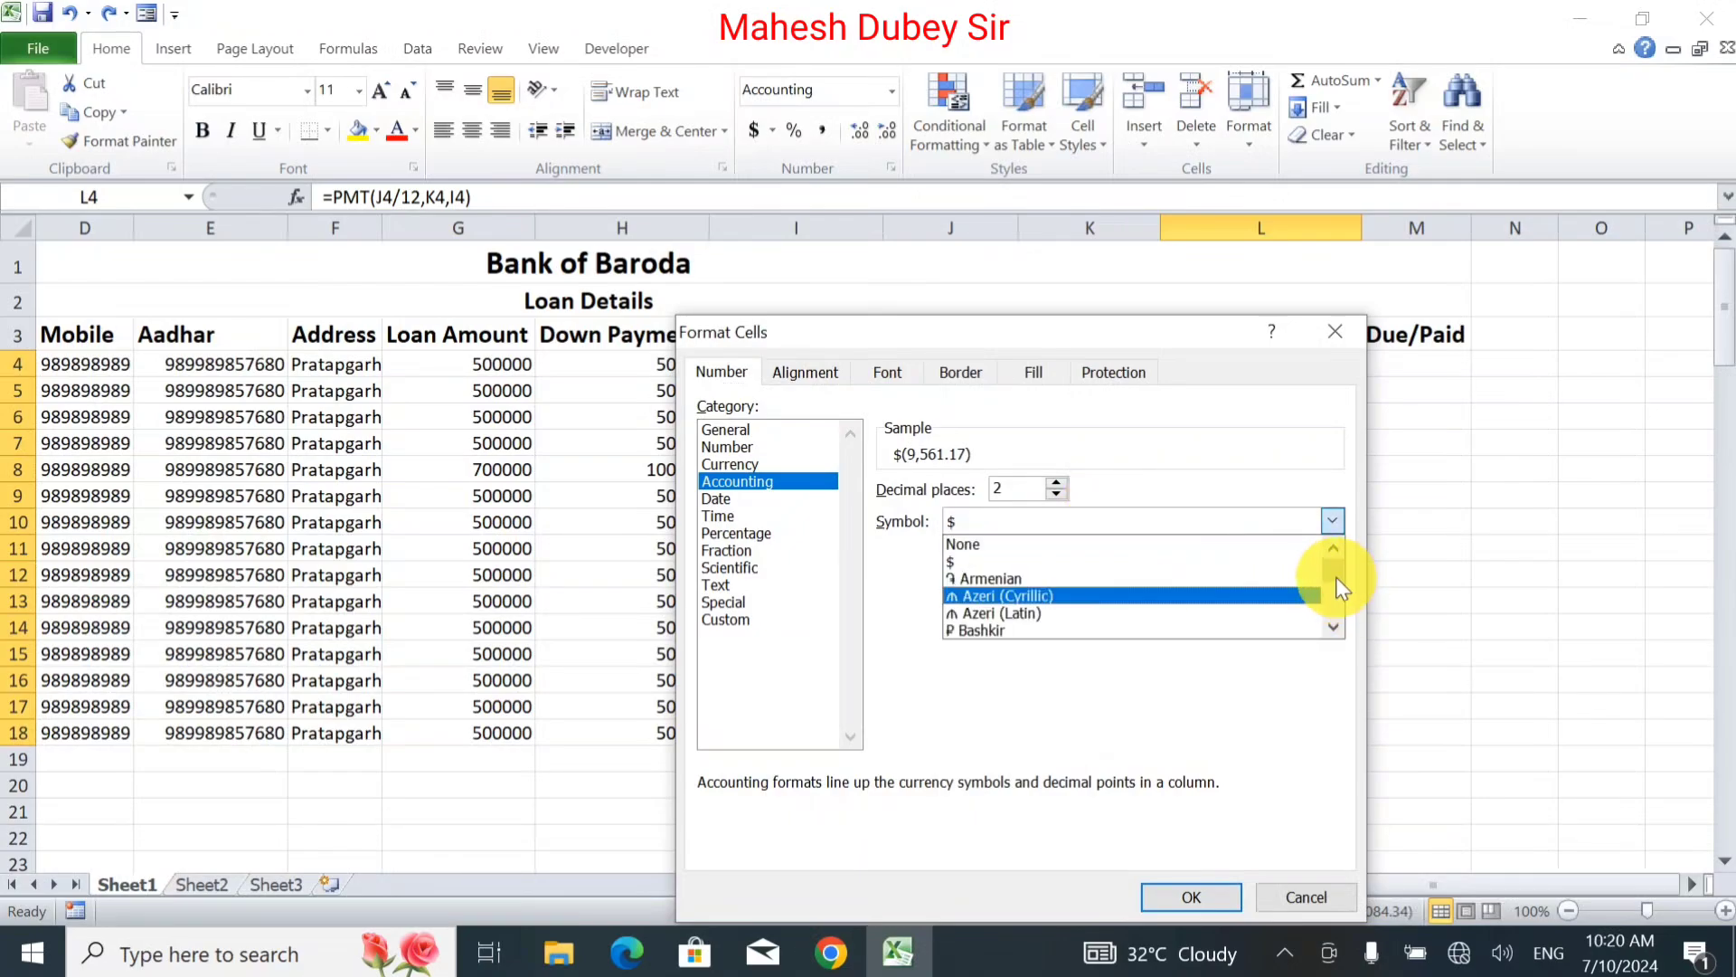
{"action": "left_click", "coordinate": [1169, 412]}
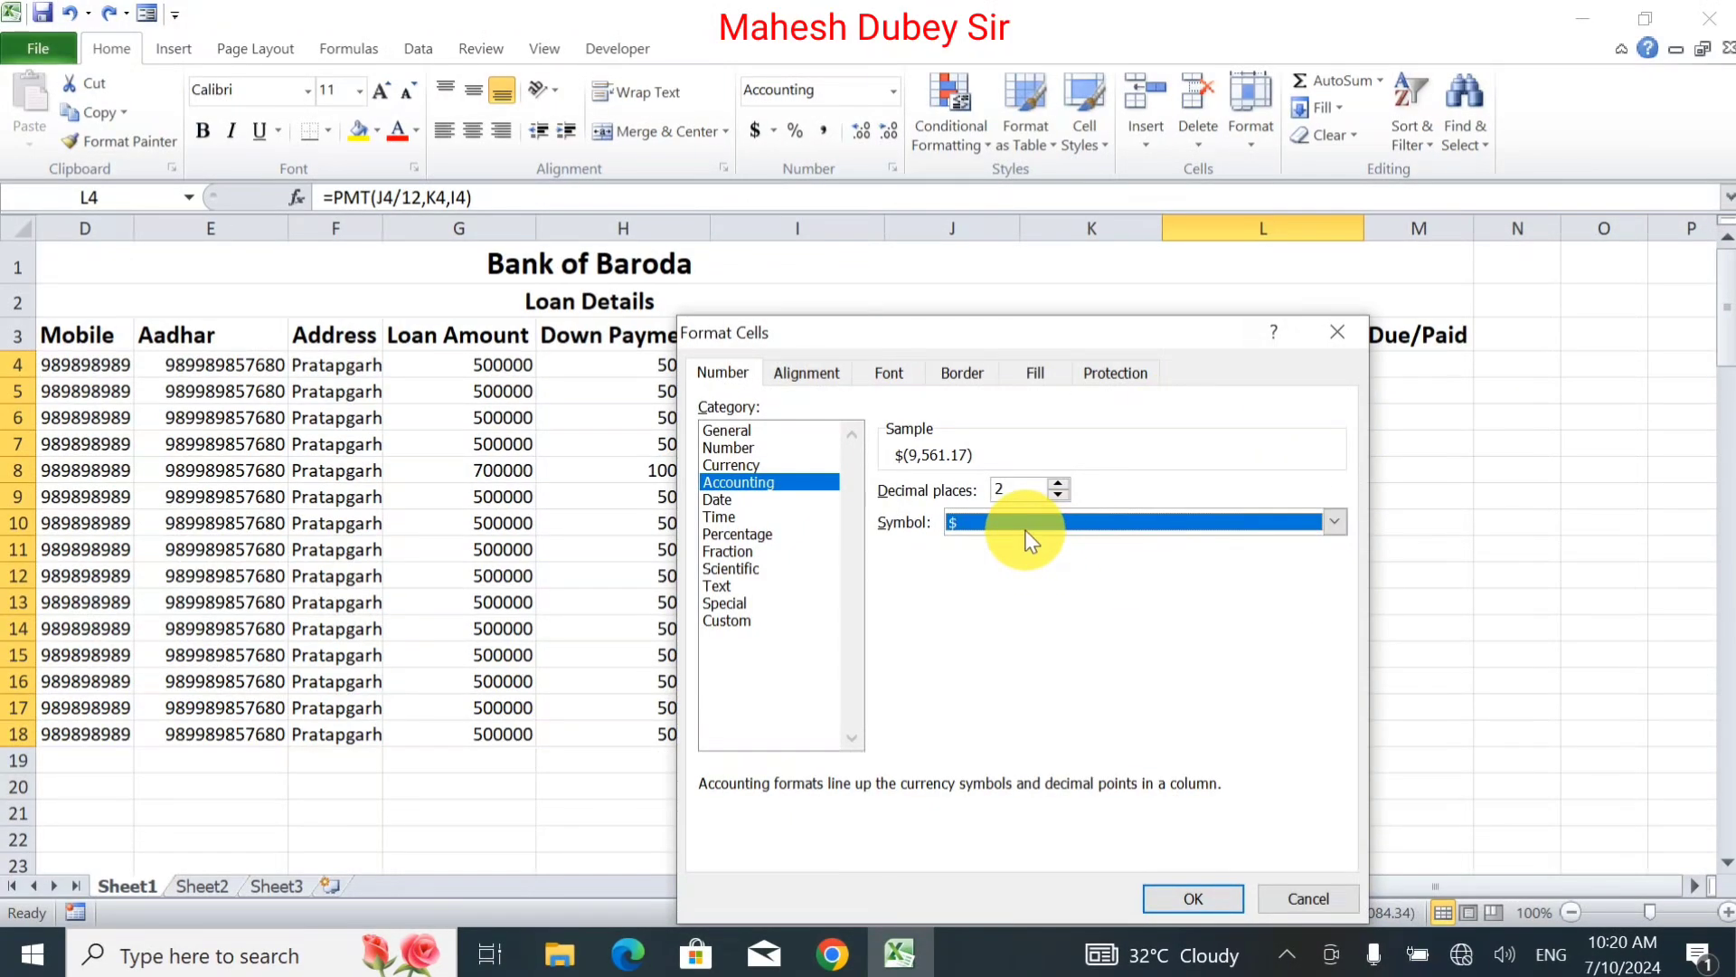
{"action": "type", "text": "inr"}
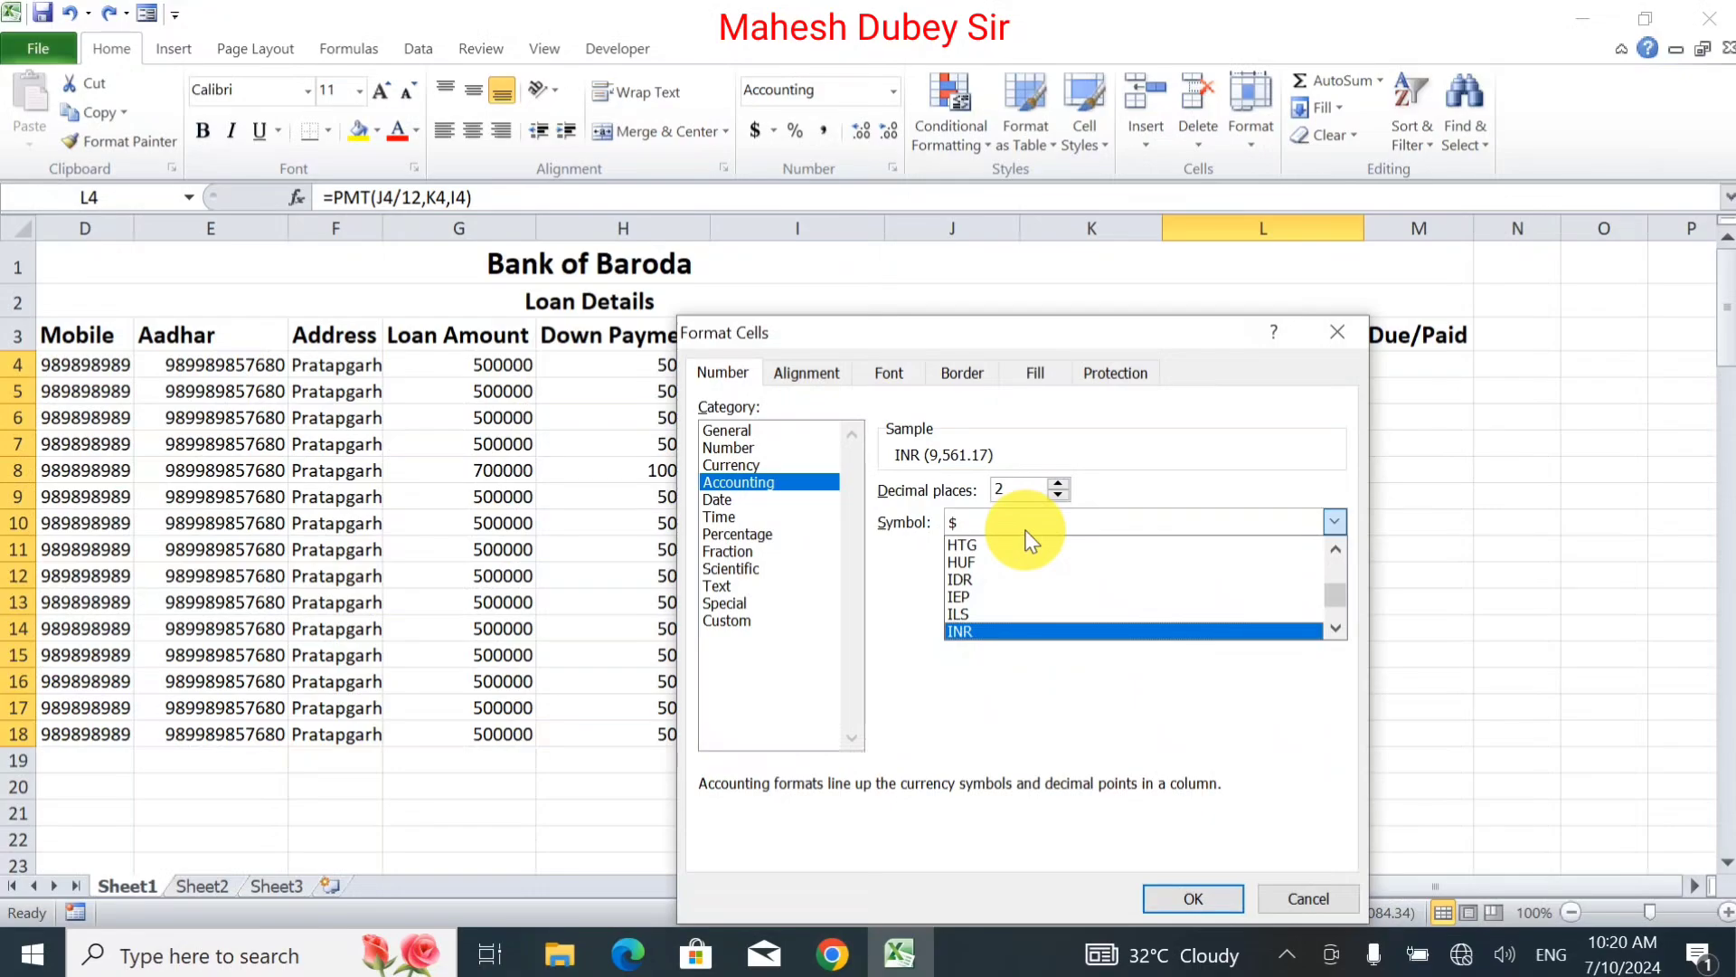
{"action": "left_click", "coordinate": [1334, 639]}
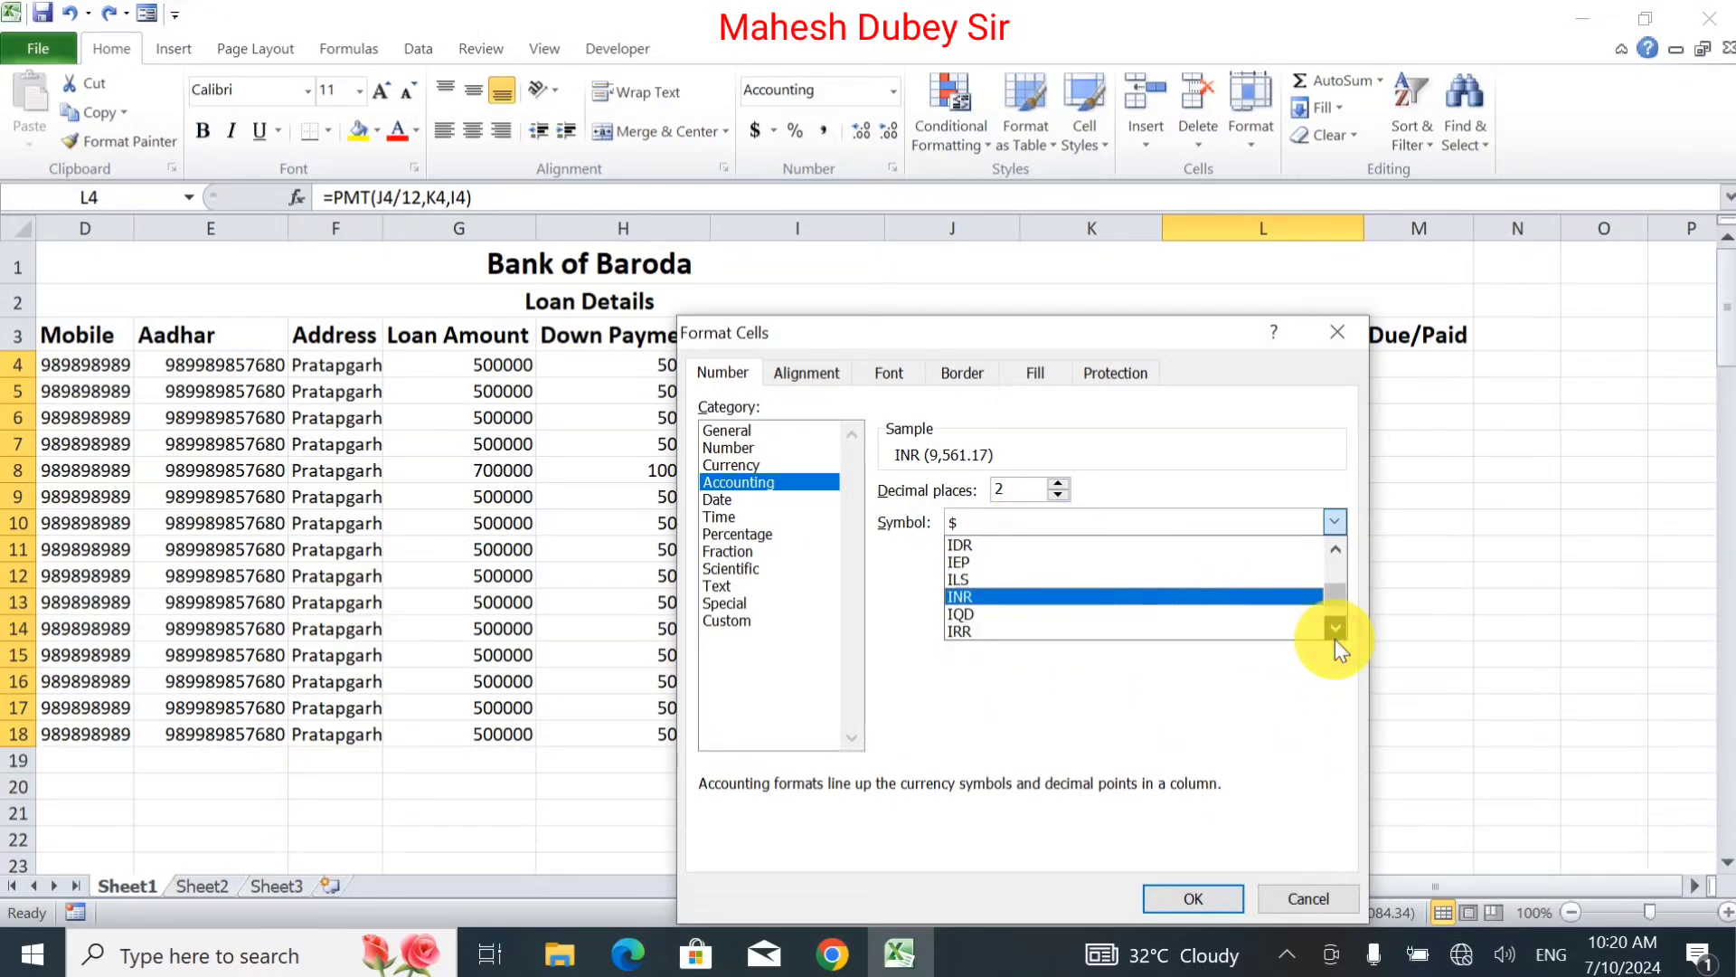
{"action": "left_click_drag", "start_coordinate": [1335, 638], "coordinate": [1330, 587]}
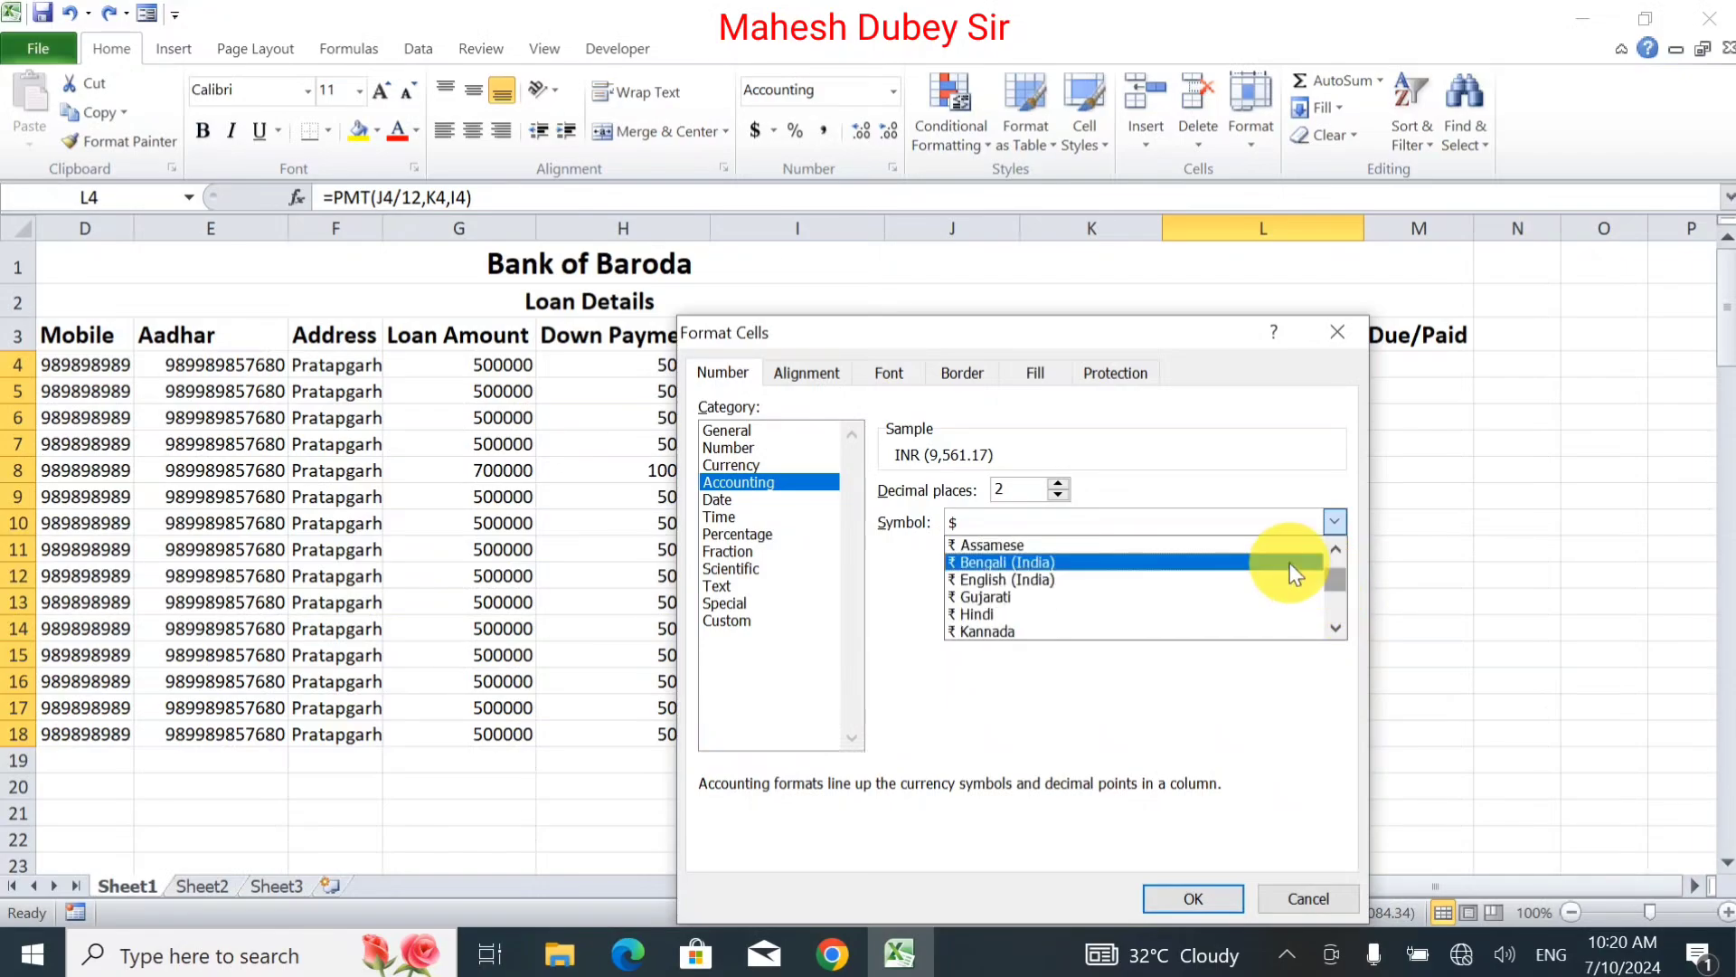
{"action": "left_click", "coordinate": [1093, 588]}
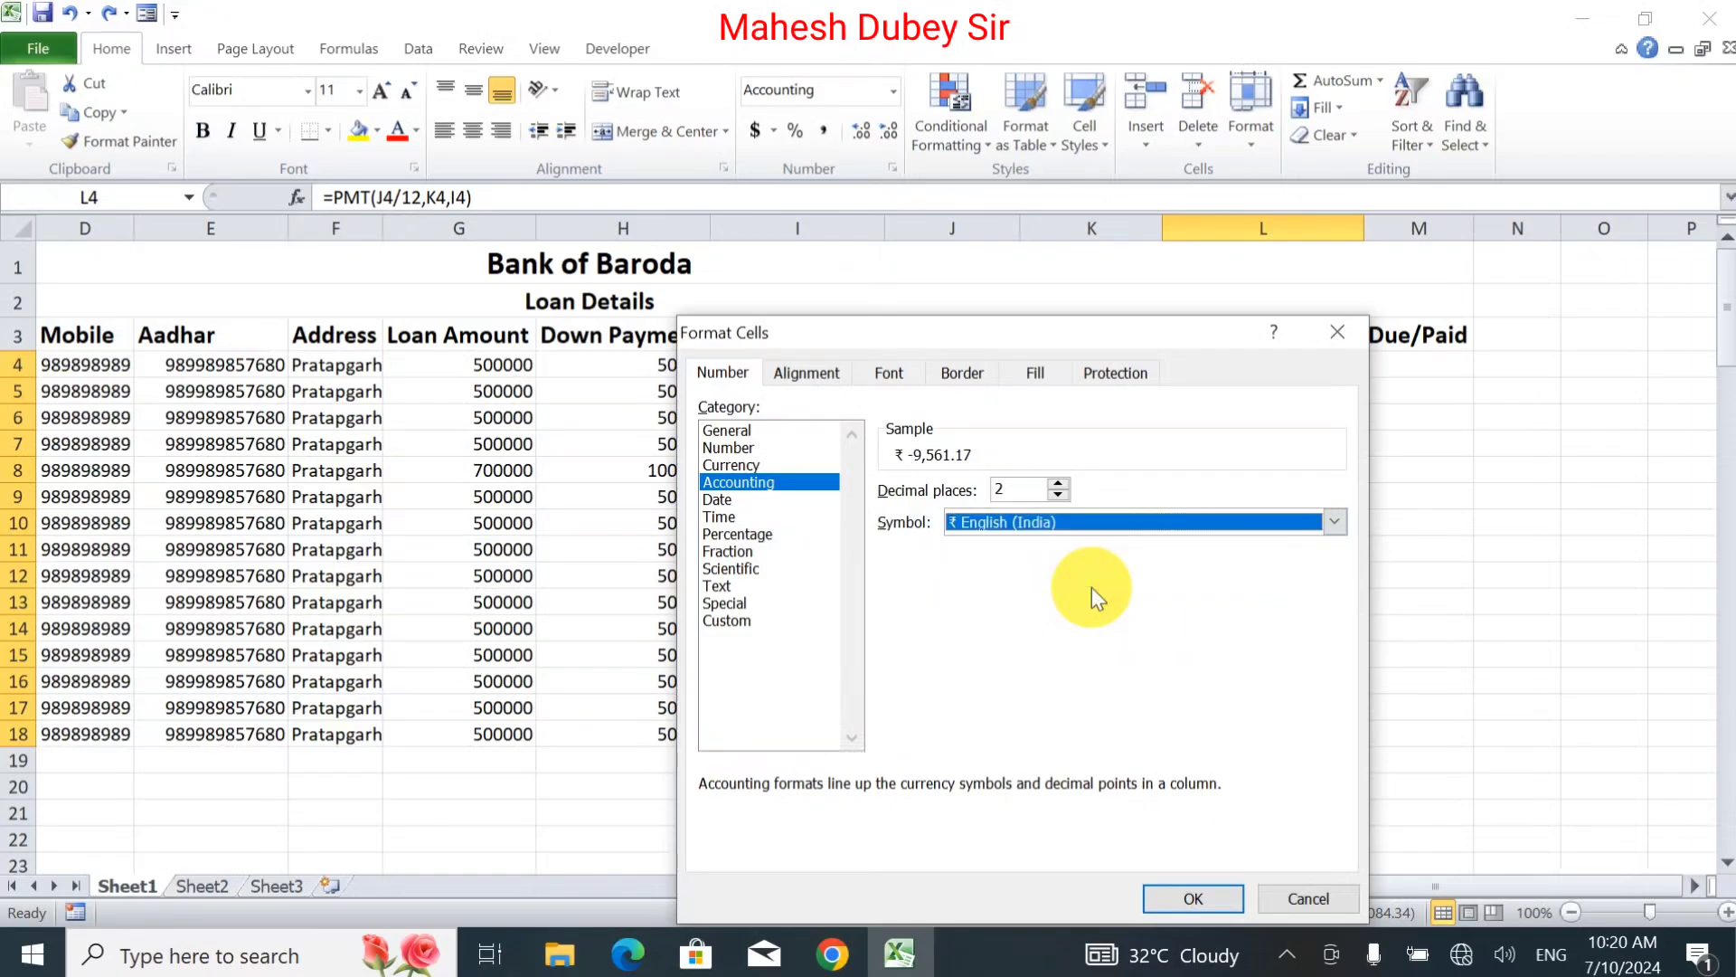
{"action": "left_click", "coordinate": [1194, 899]}
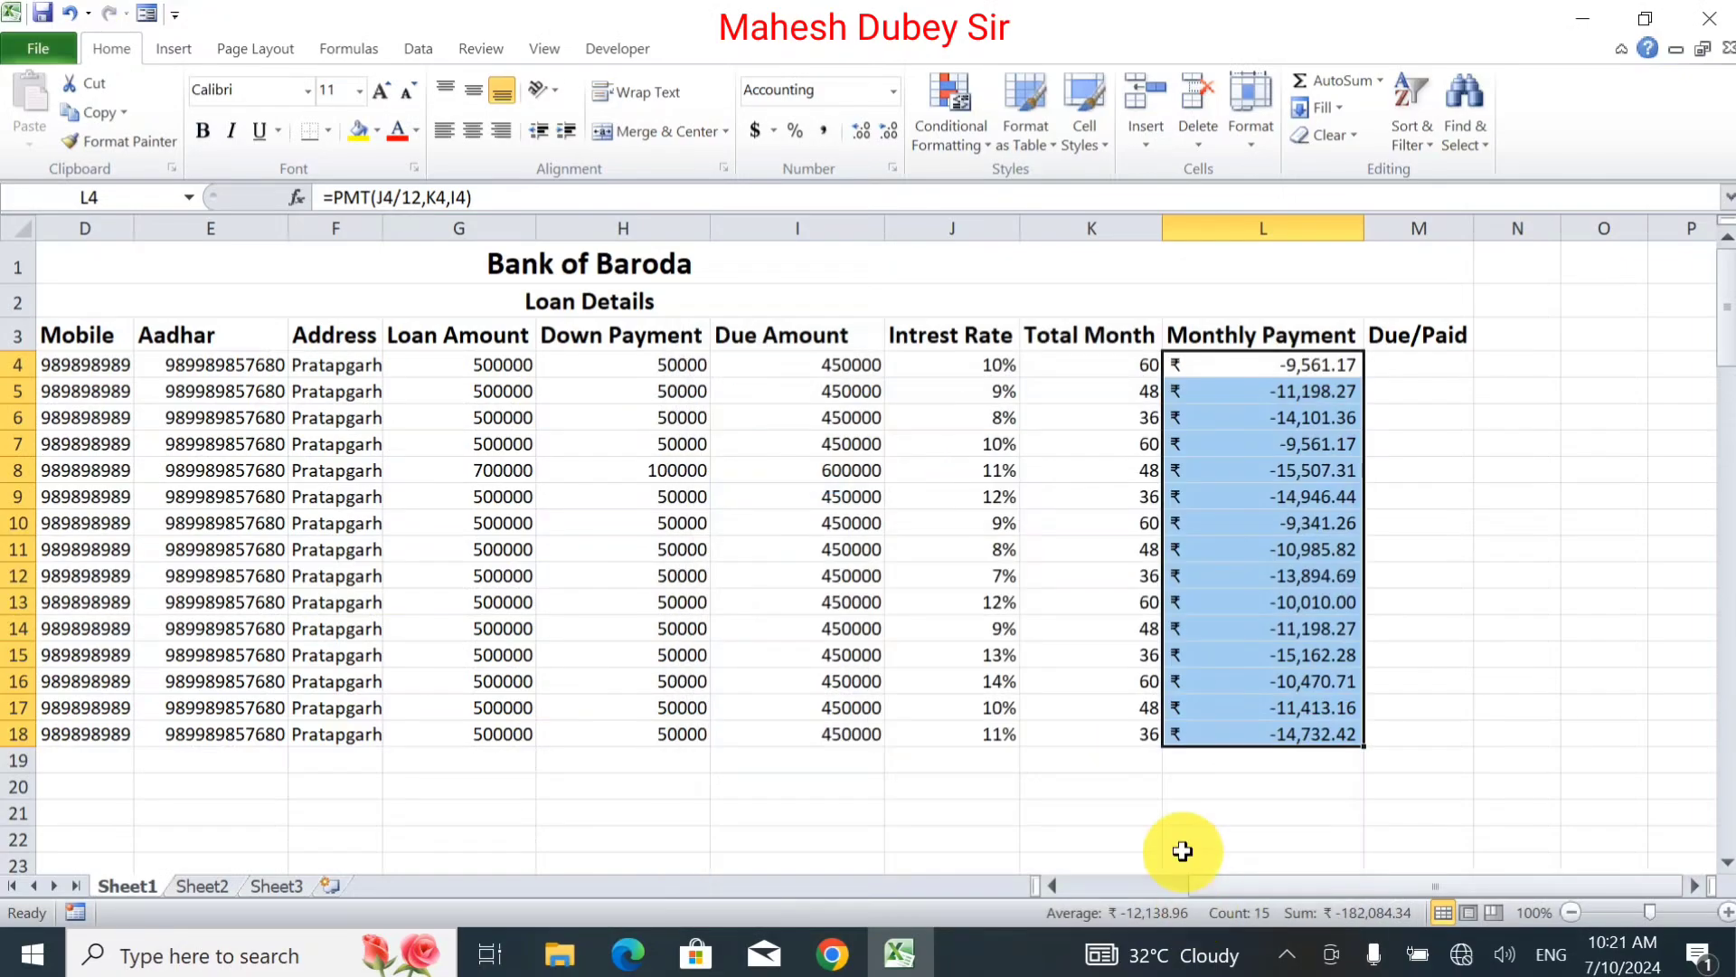
Change the PMT present value argument in L4 to -I4 and fill the corrected formula down to L18.
{"action": "left_click", "coordinate": [1296, 362]}
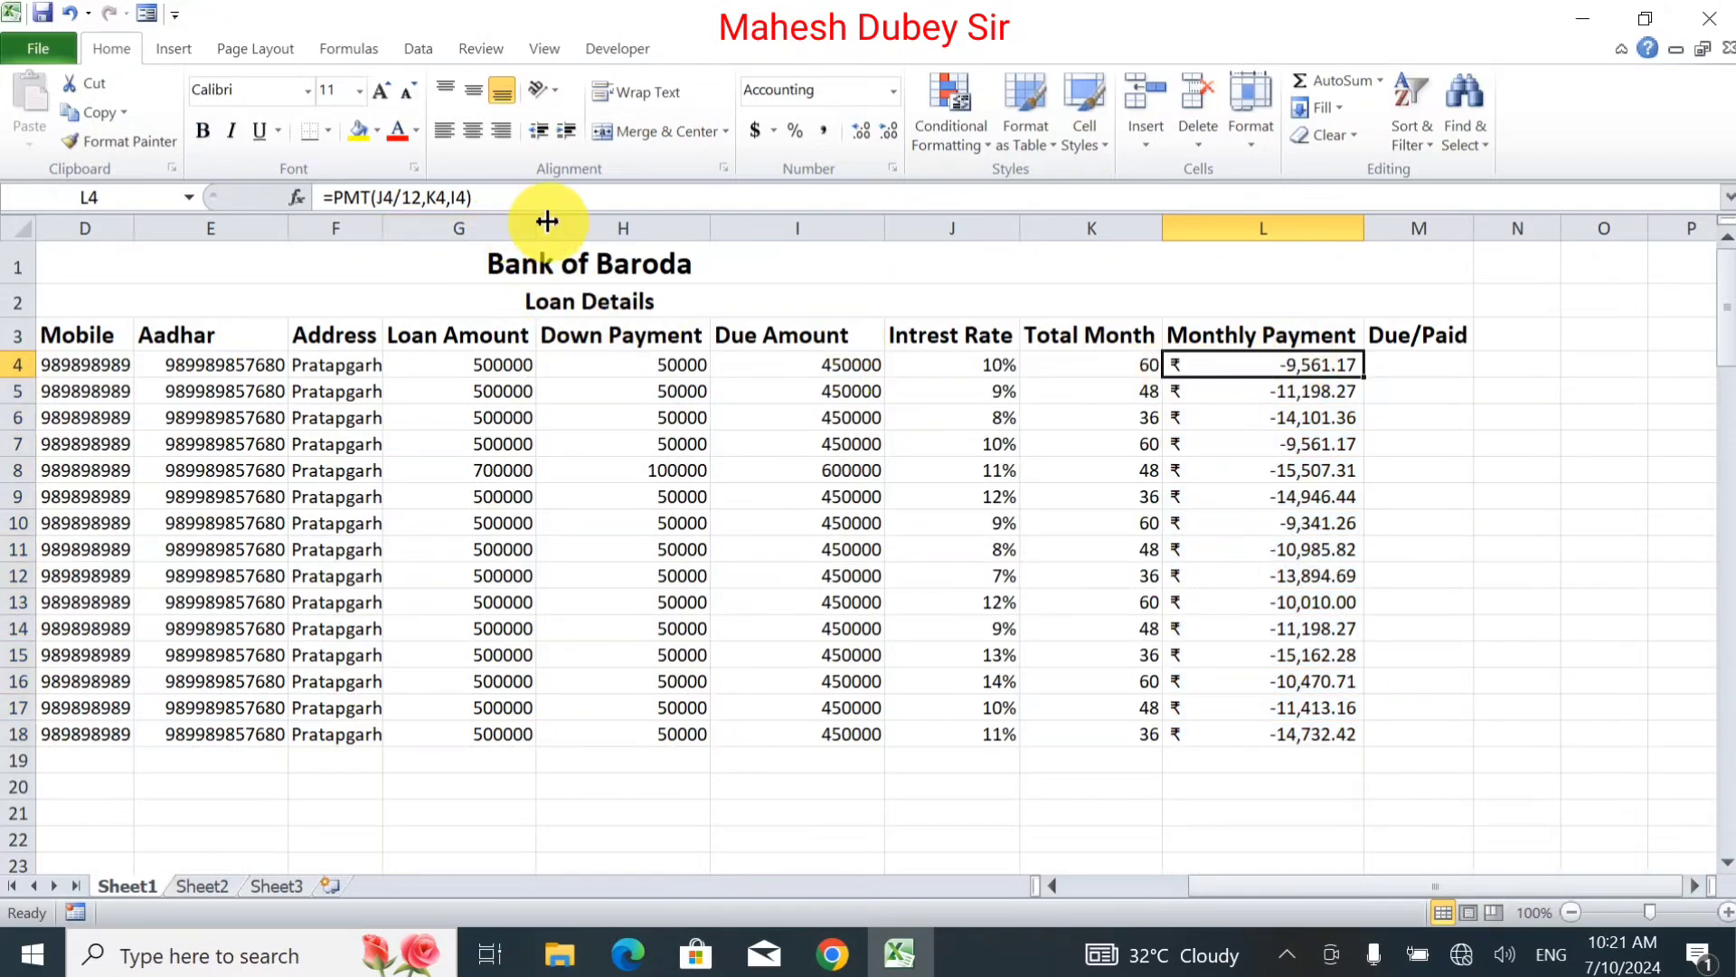
{"action": "left_click", "coordinate": [297, 198]}
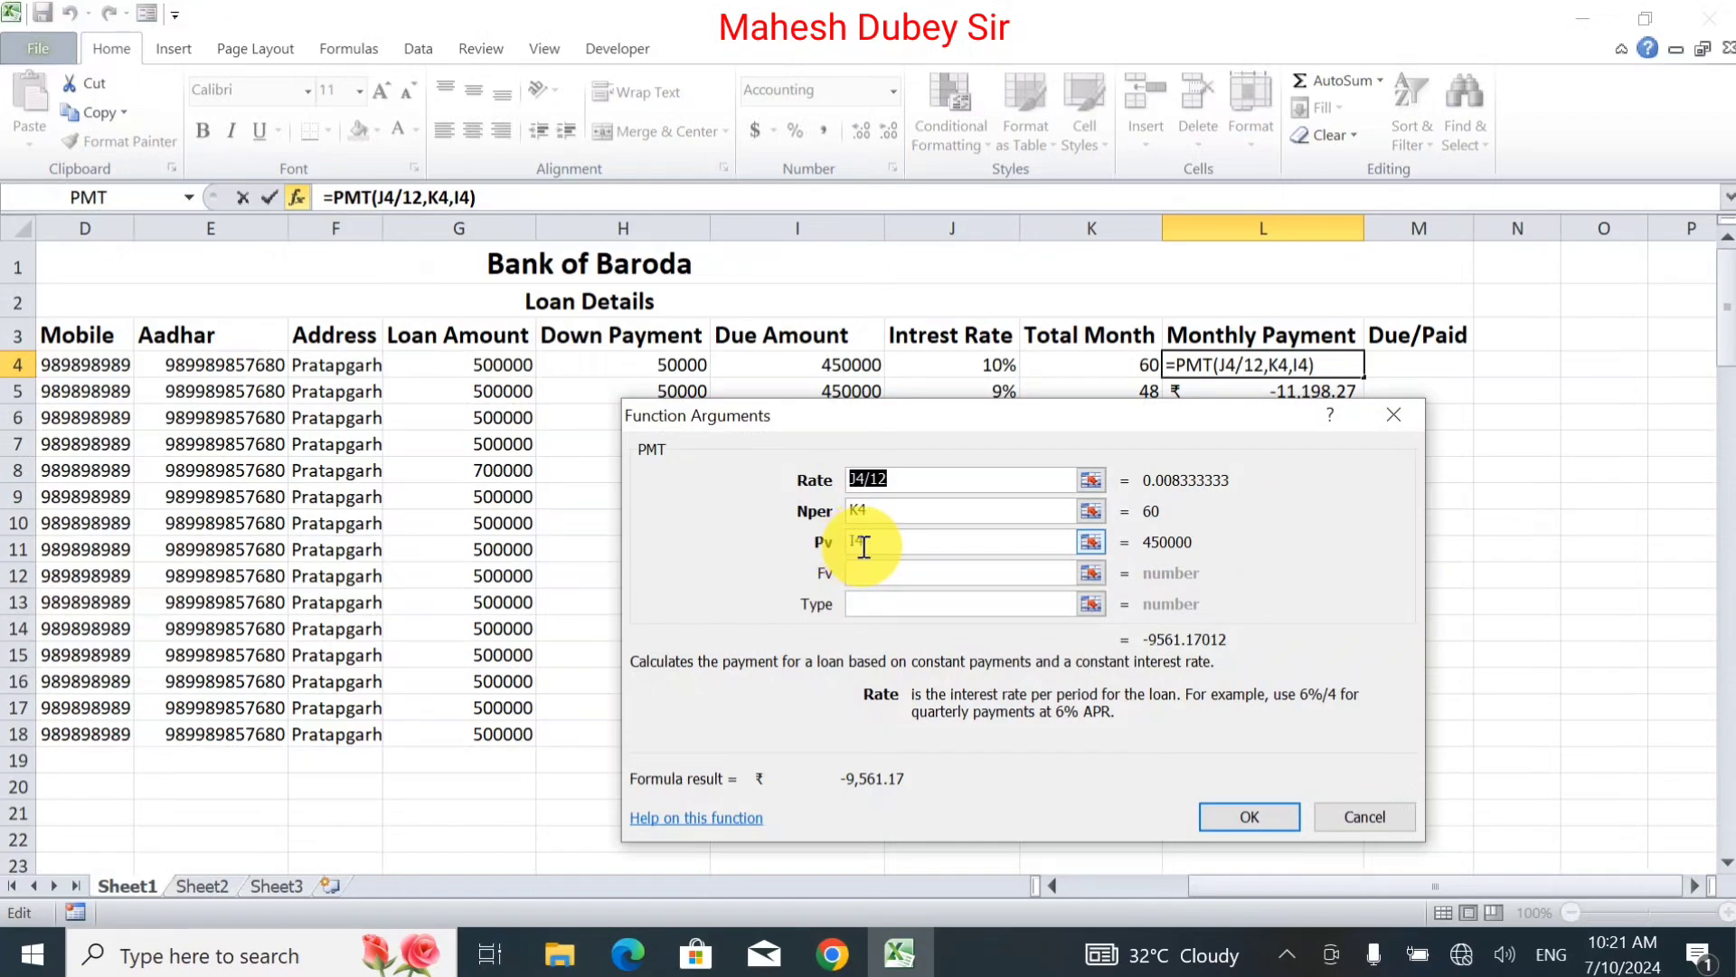
{"action": "left_click", "coordinate": [853, 542]}
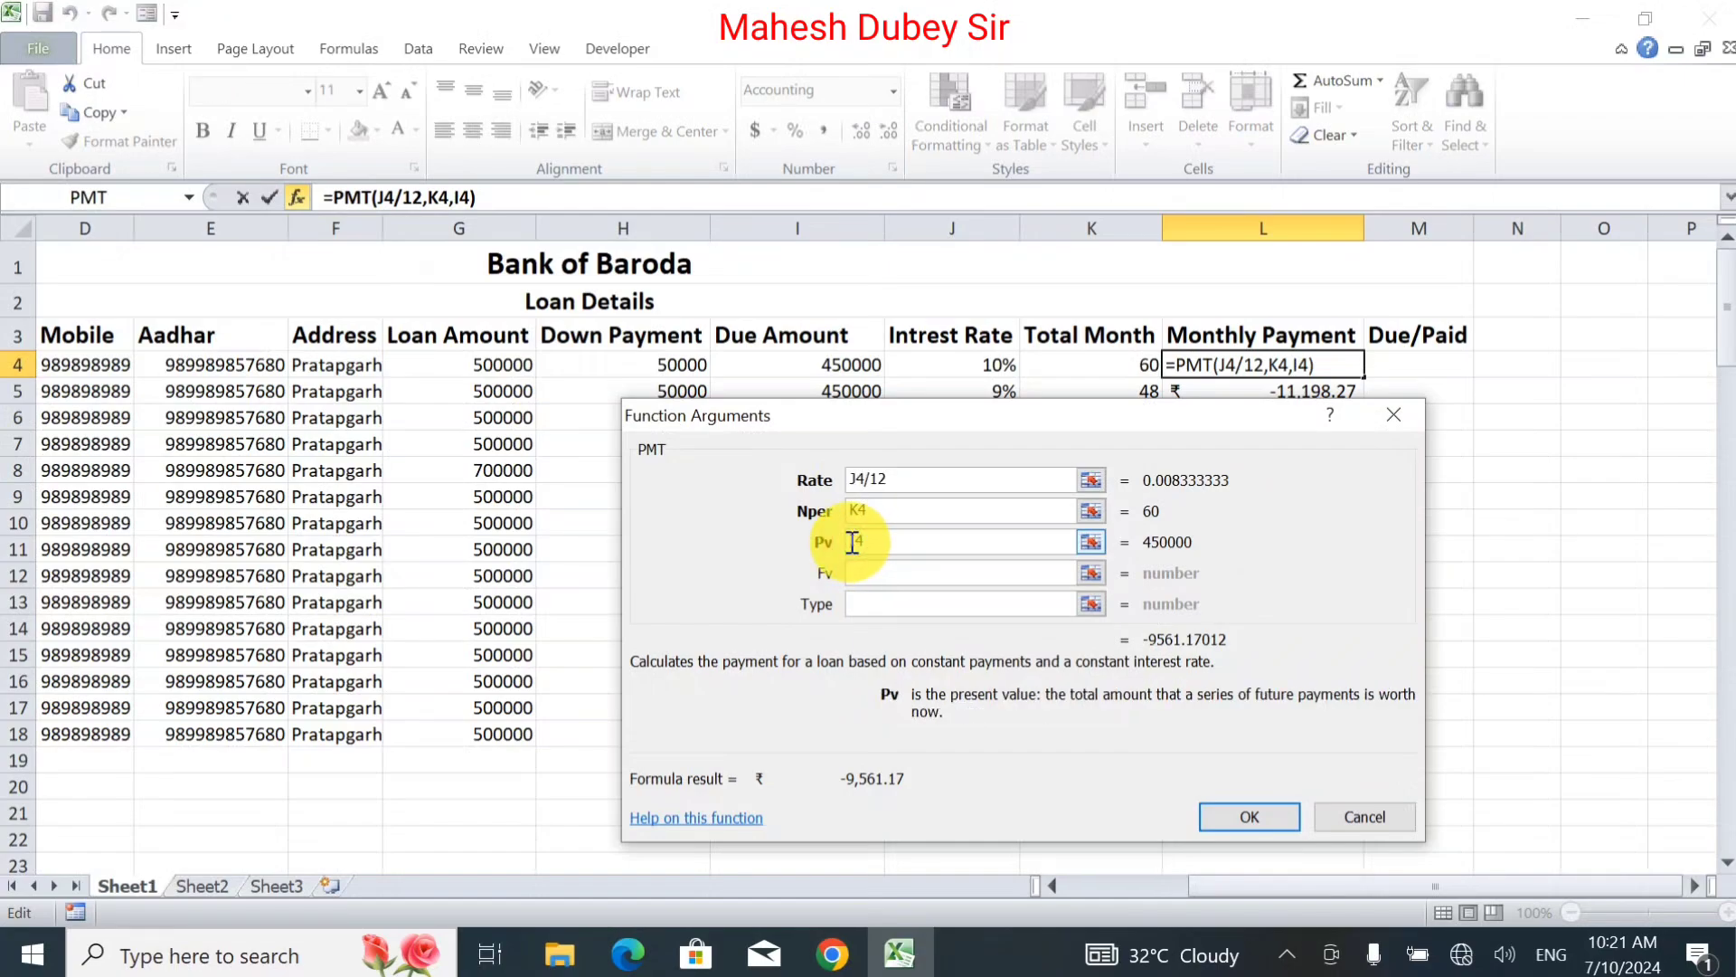
{"action": "type", "text": "+"}
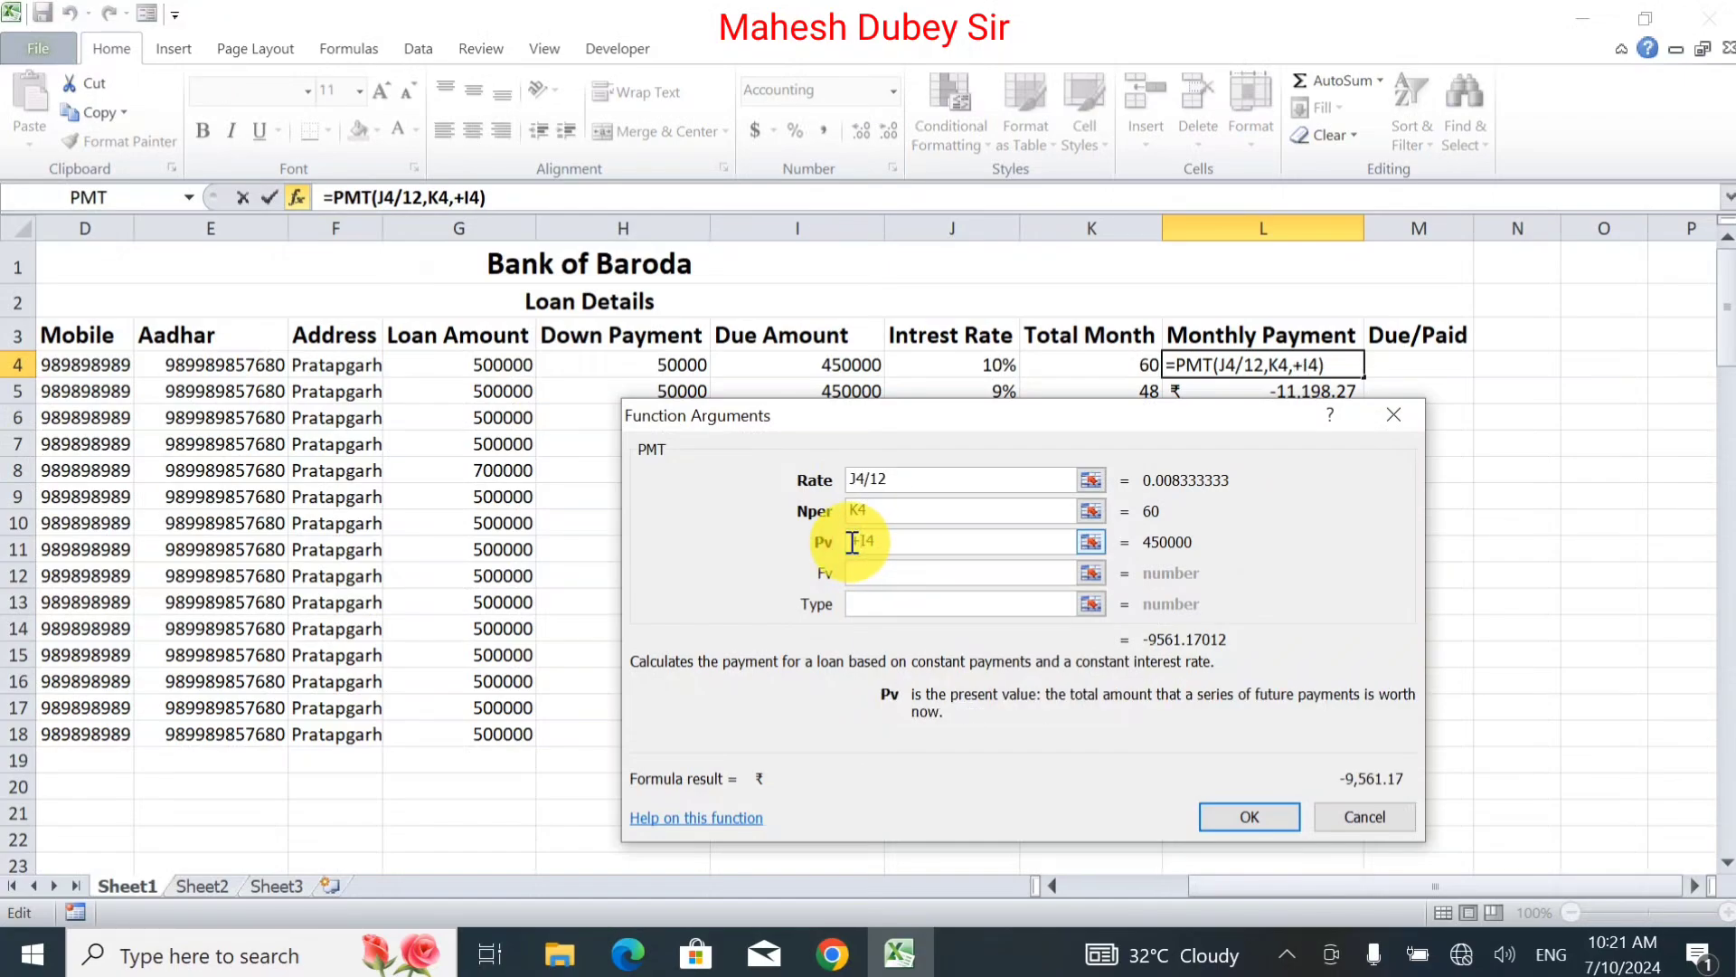
{"action": "key", "text": "BackSpace"}
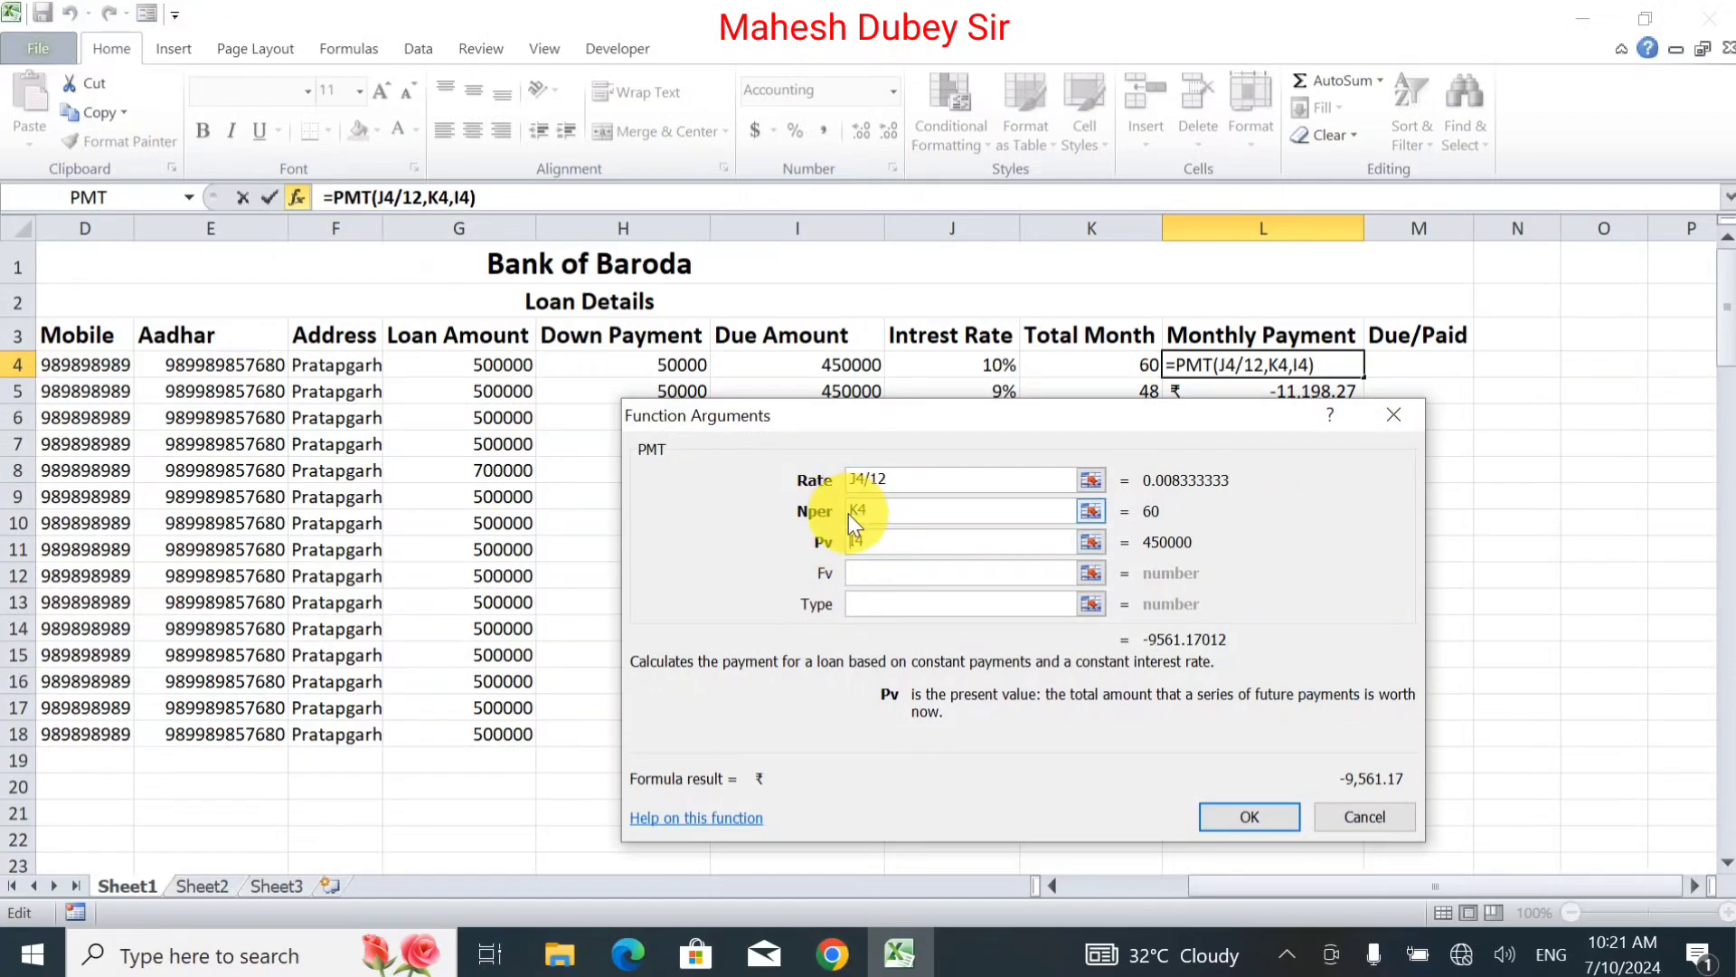
{"action": "type", "text": "-"}
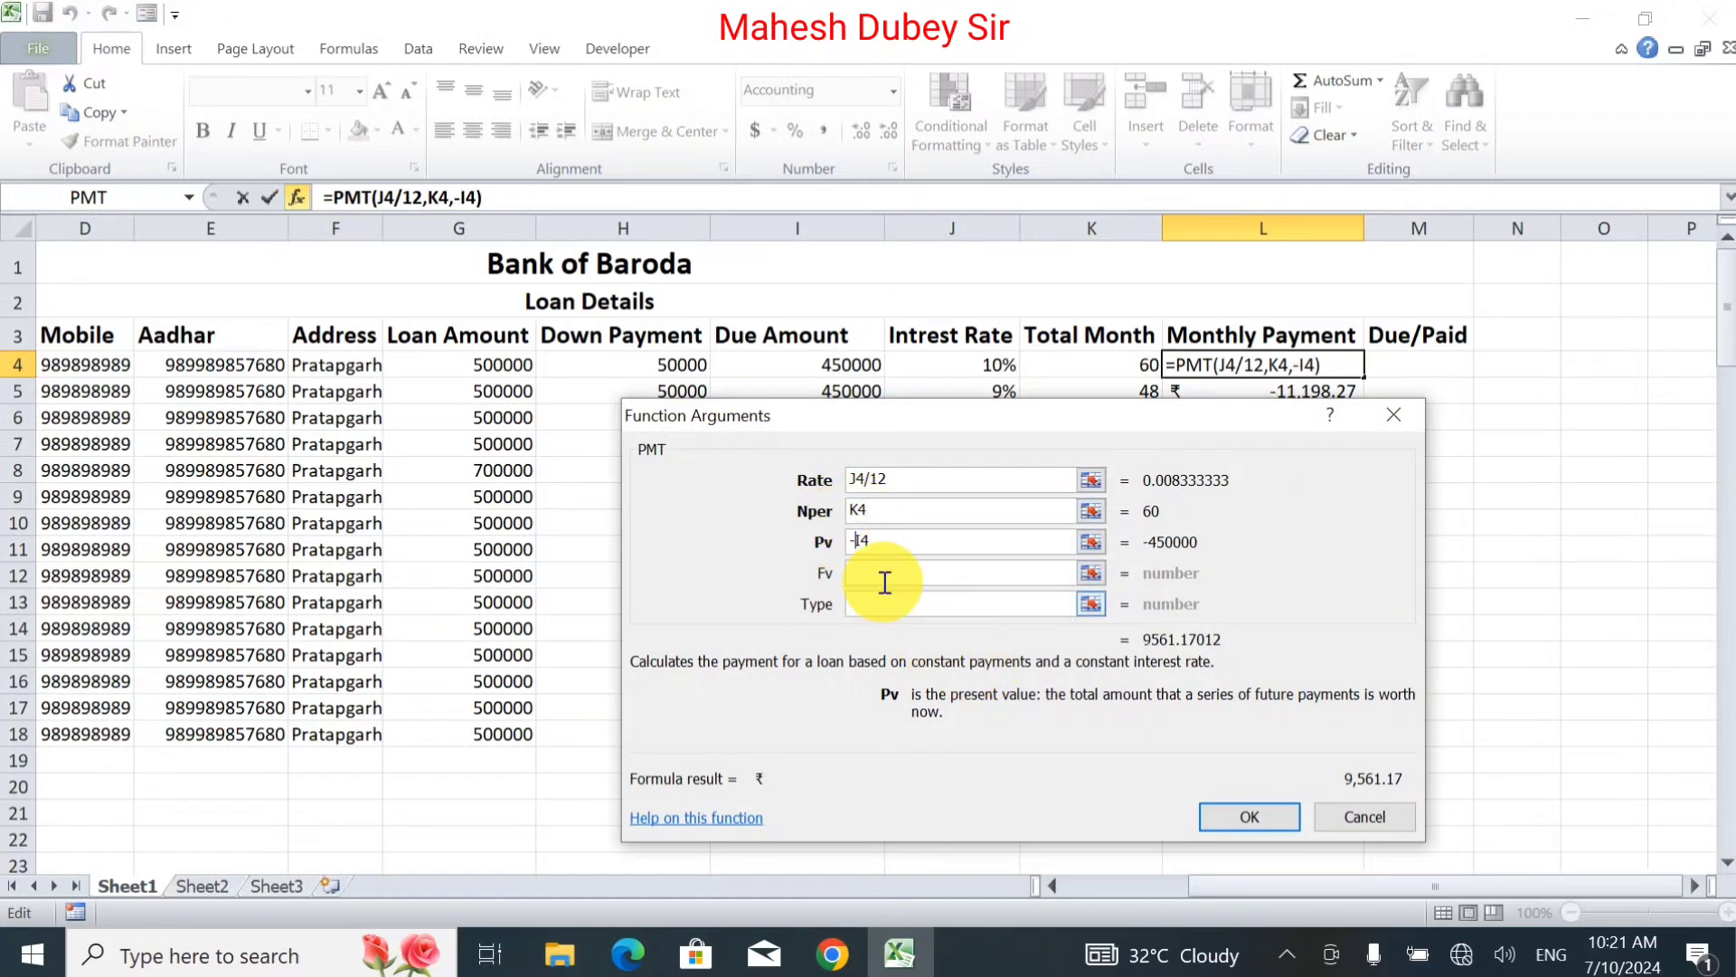
{"action": "left_click", "coordinate": [1268, 817]}
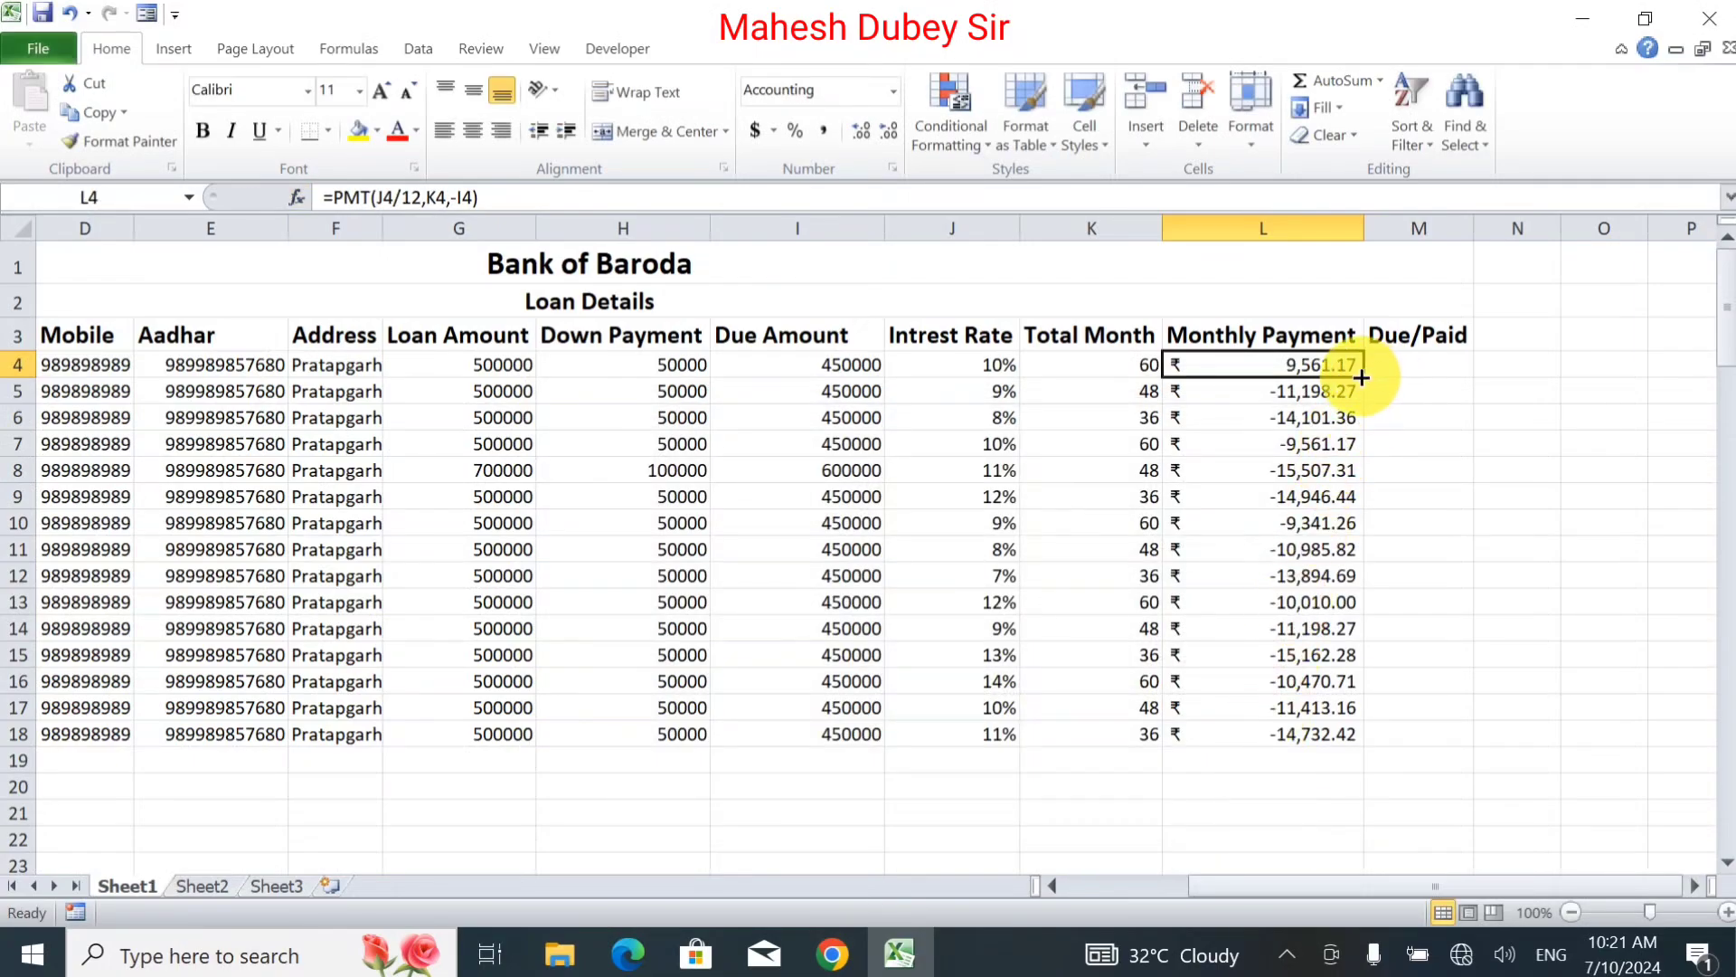
{"action": "left_click_drag", "start_coordinate": [1361, 371], "coordinate": [1334, 739]}
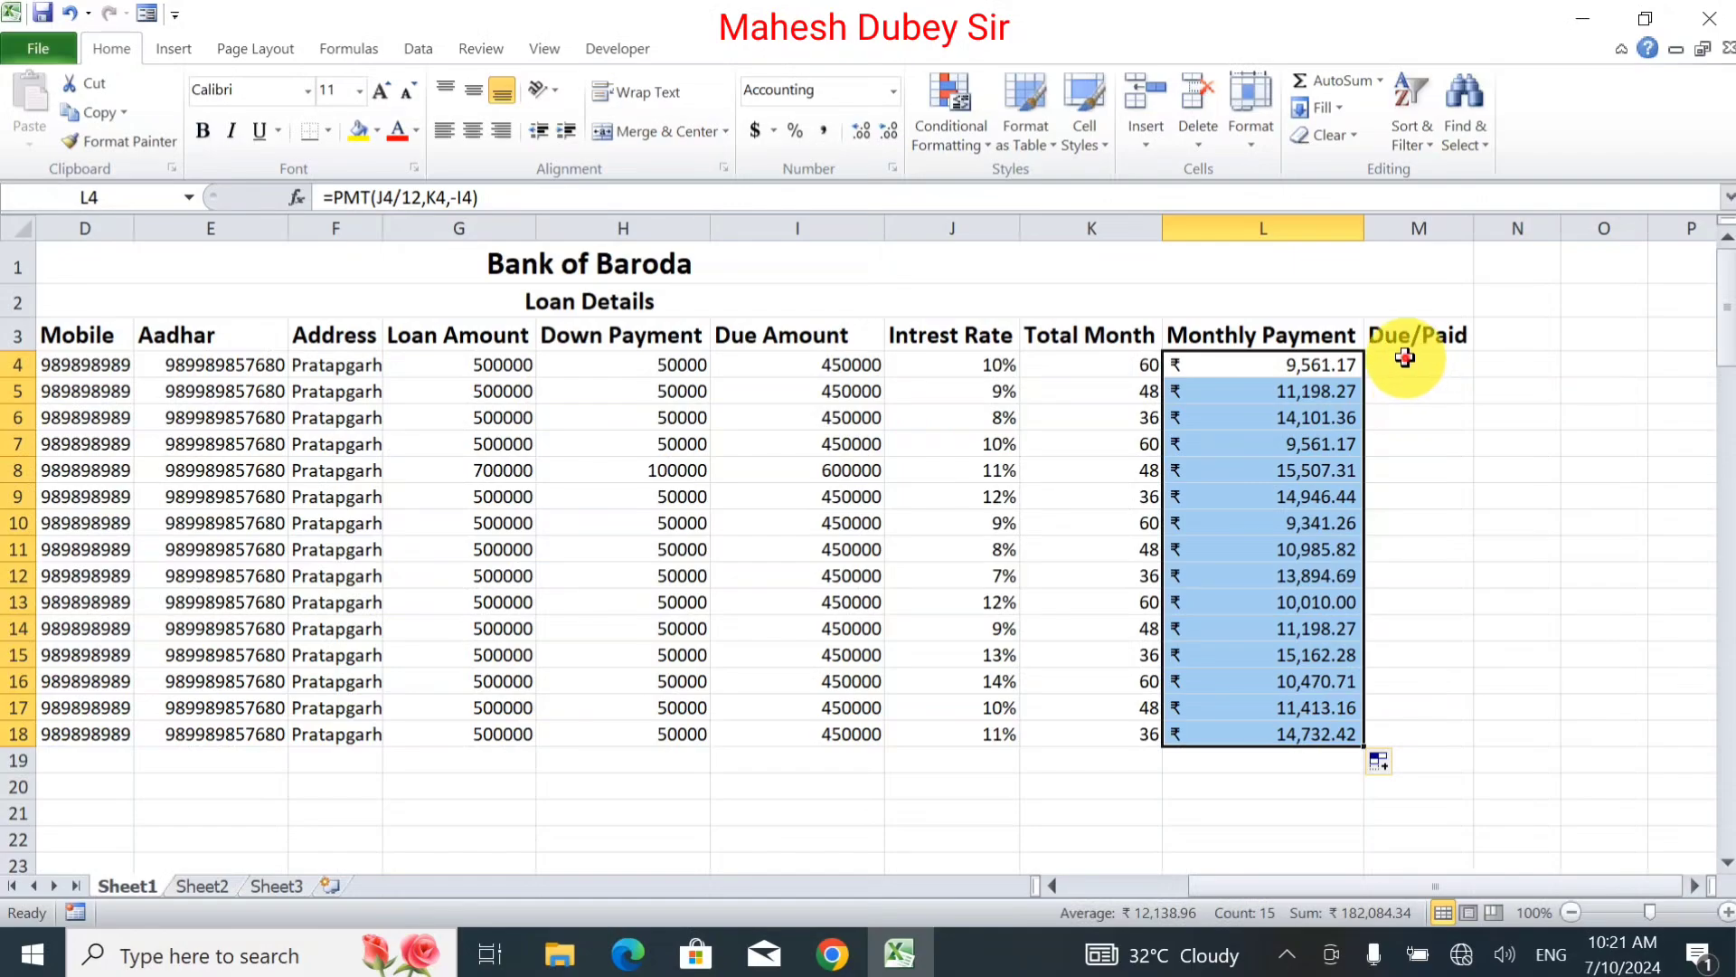
Insert a new column before the Due/Paid column and enter the heading Pay Month in M3.
{"action": "left_click", "coordinate": [1417, 228]}
{"action": "left_click", "coordinate": [1442, 400]}
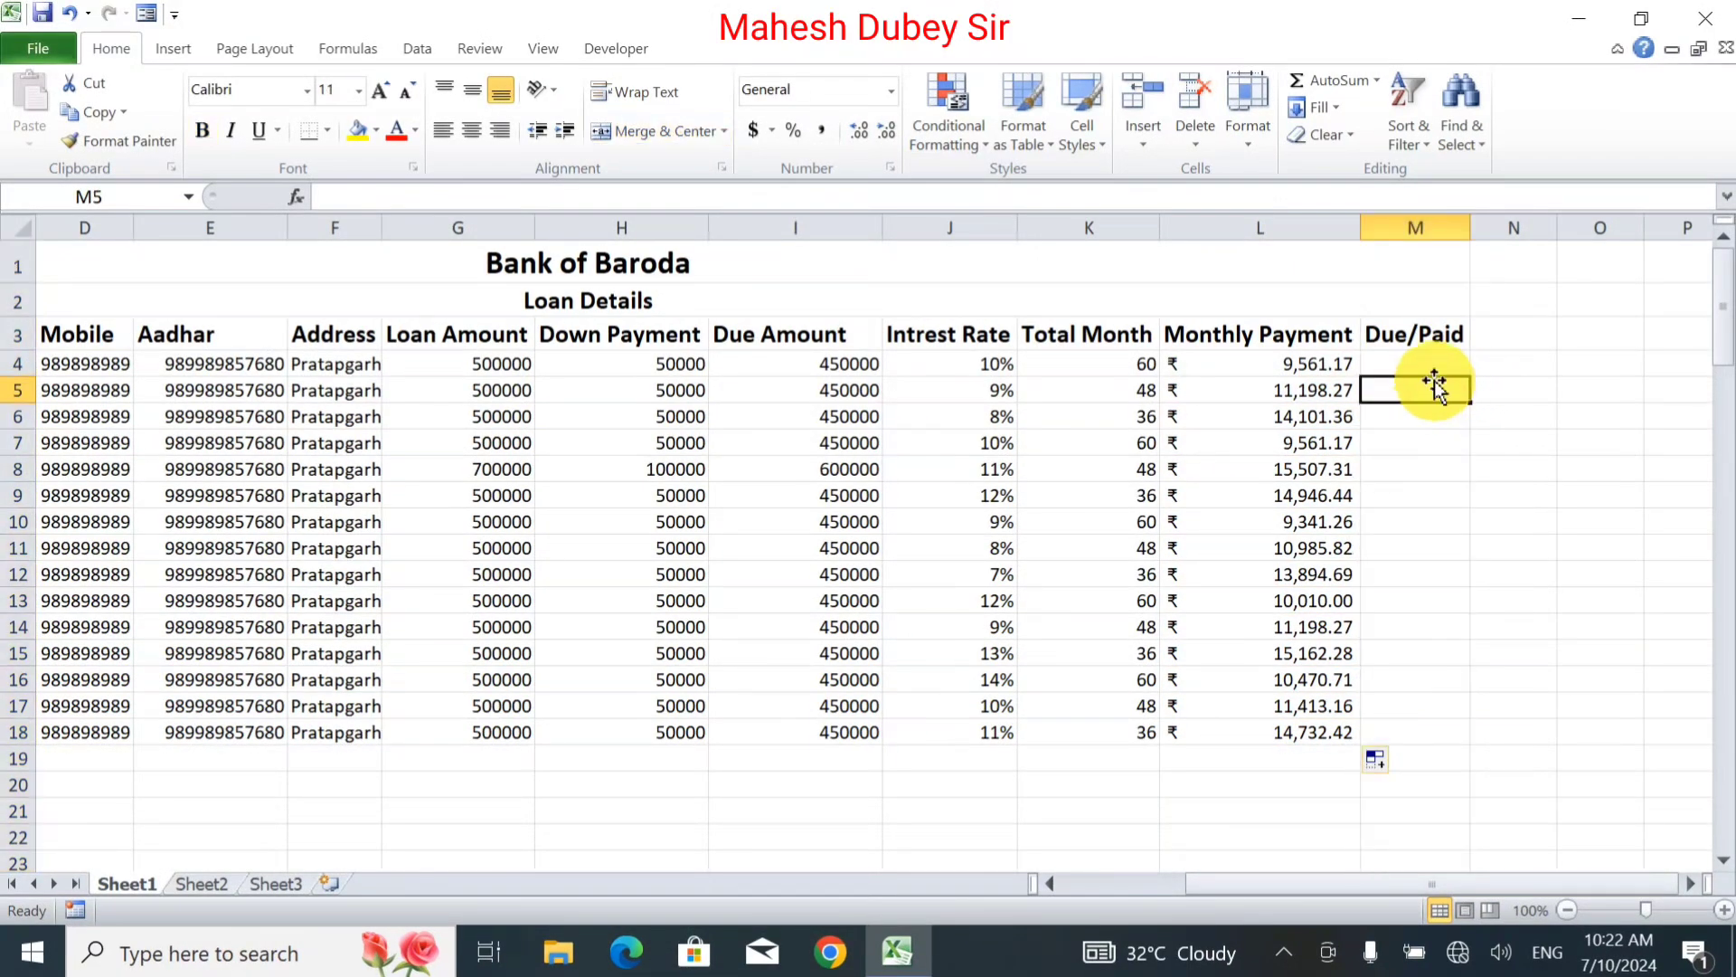
{"action": "left_click", "coordinate": [1416, 225]}
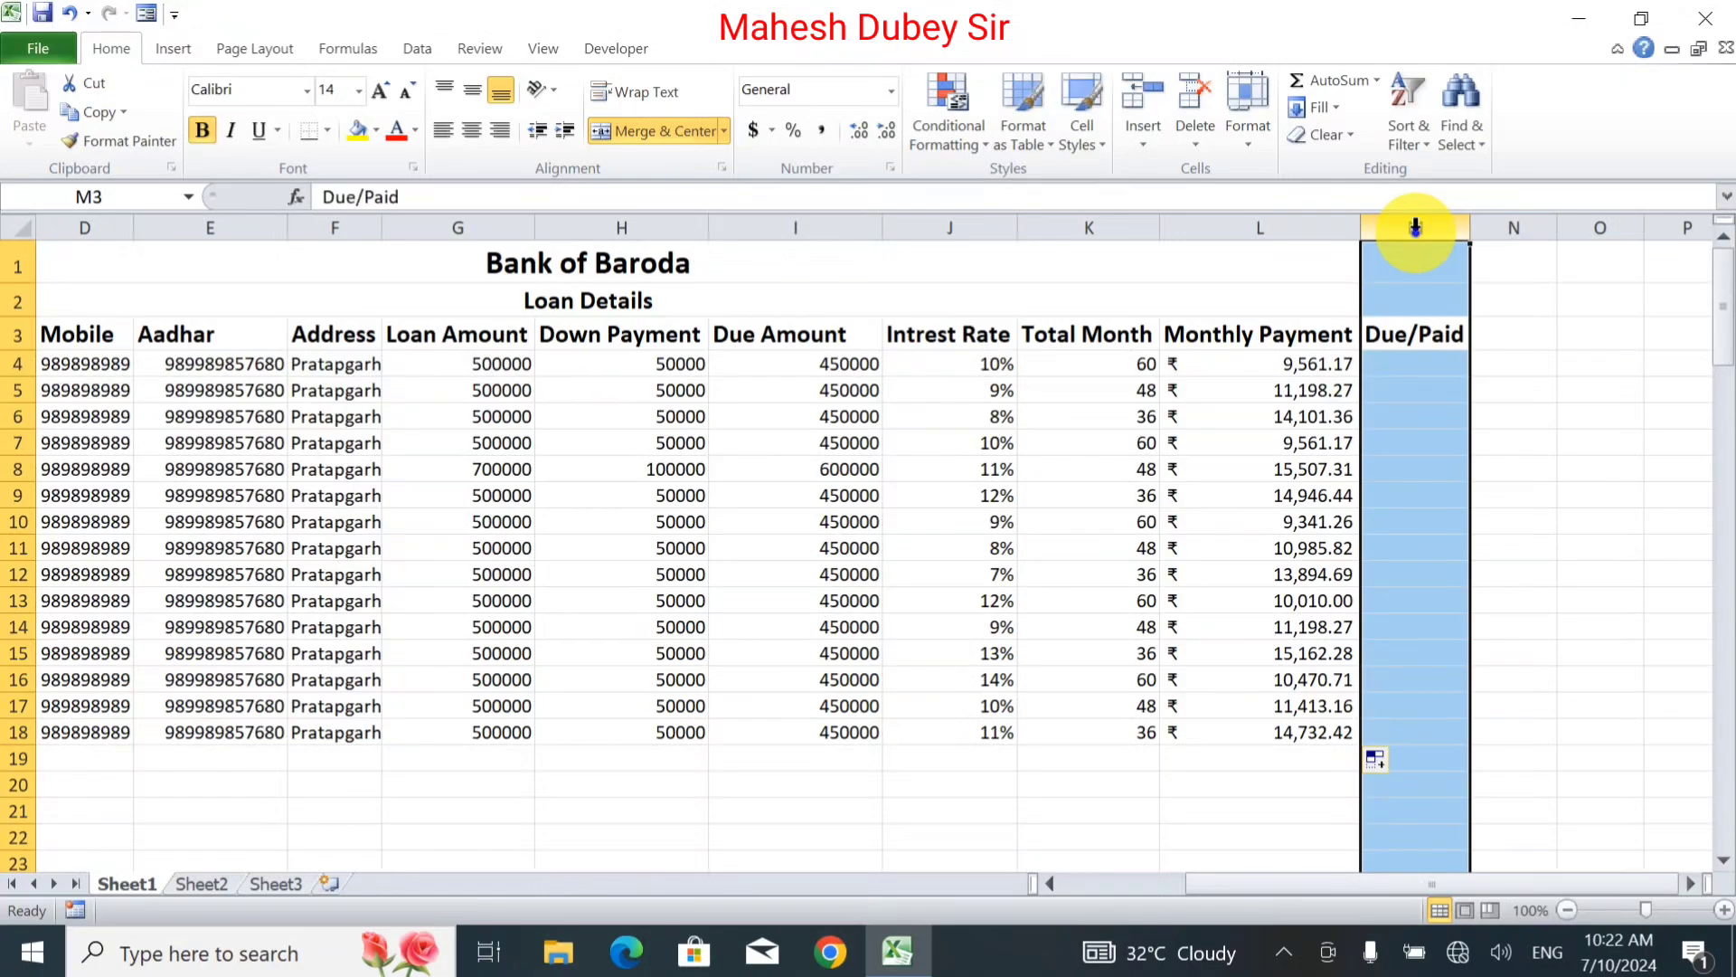
{"action": "right_click", "coordinate": [1416, 228]}
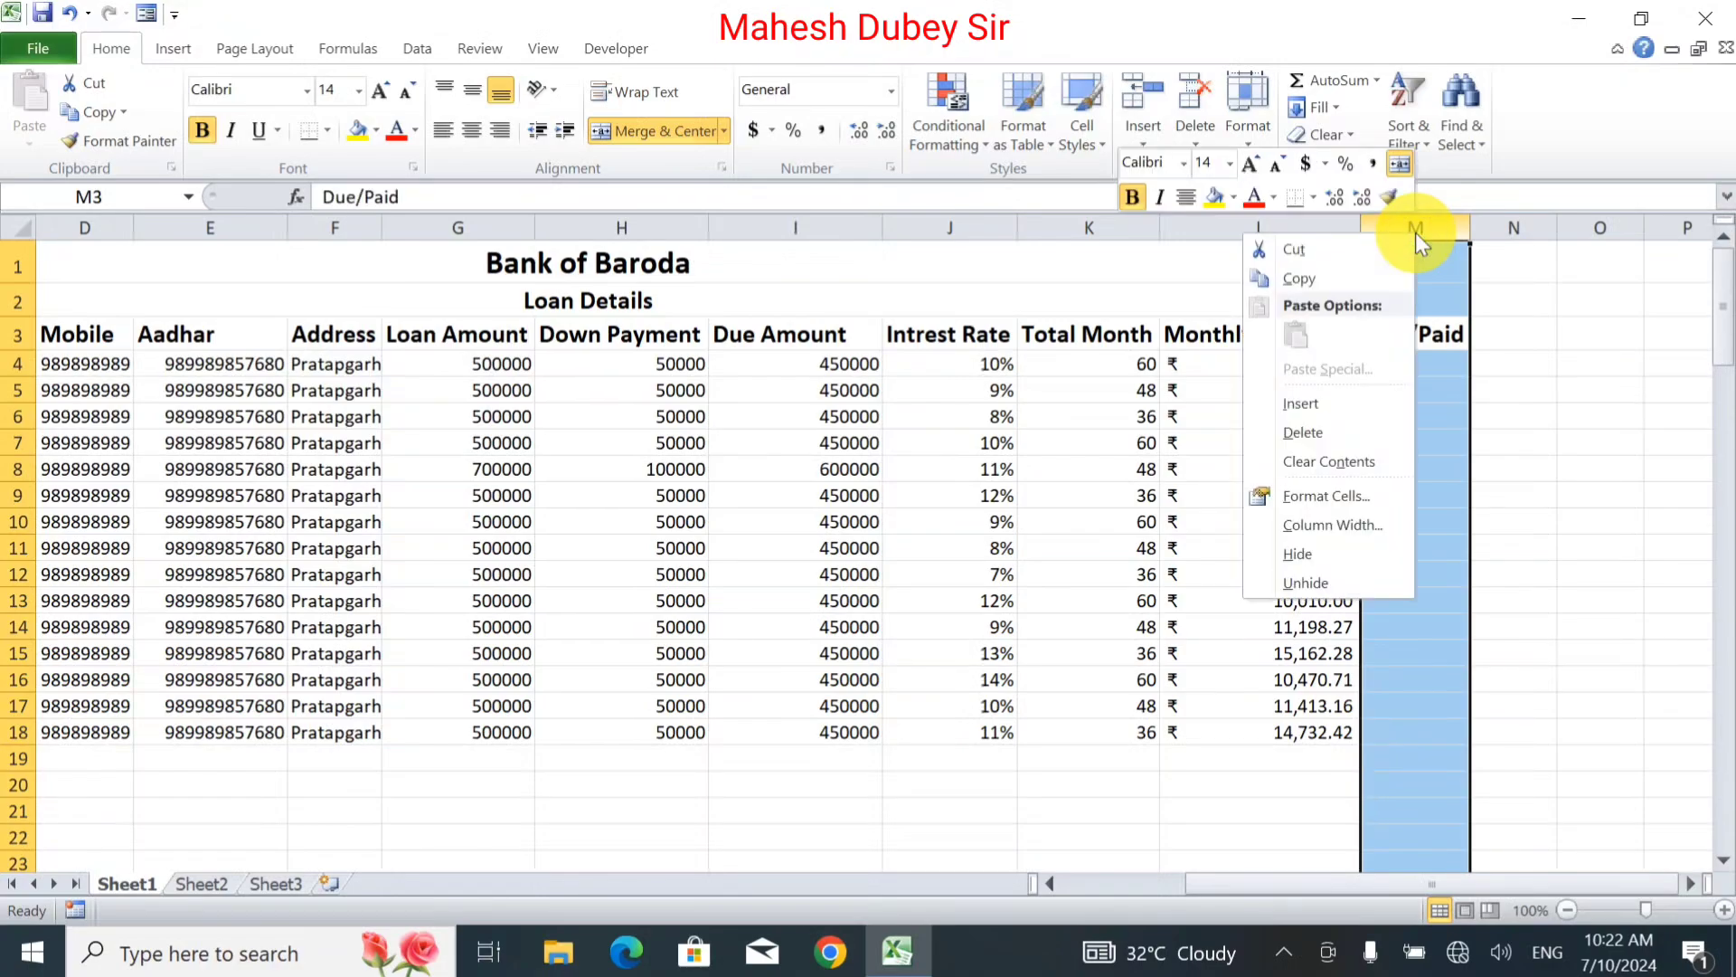
{"action": "left_click", "coordinate": [1342, 405]}
{"action": "left_click", "coordinate": [1425, 346]}
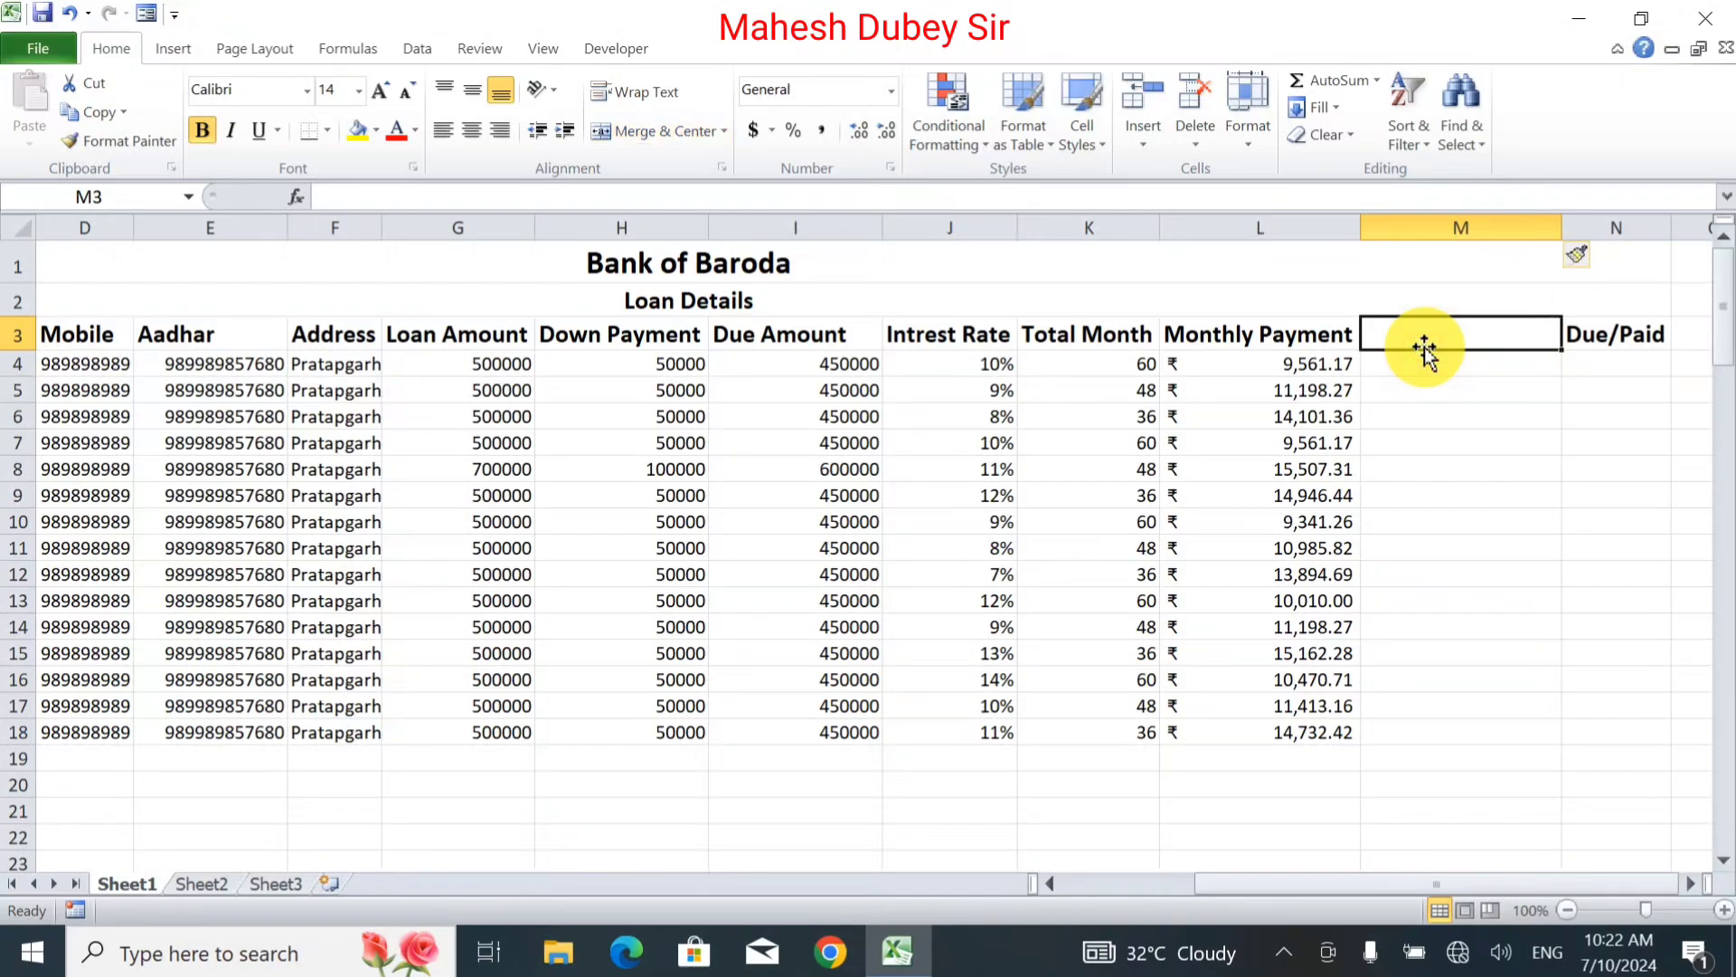
{"action": "type", "text": "T"}
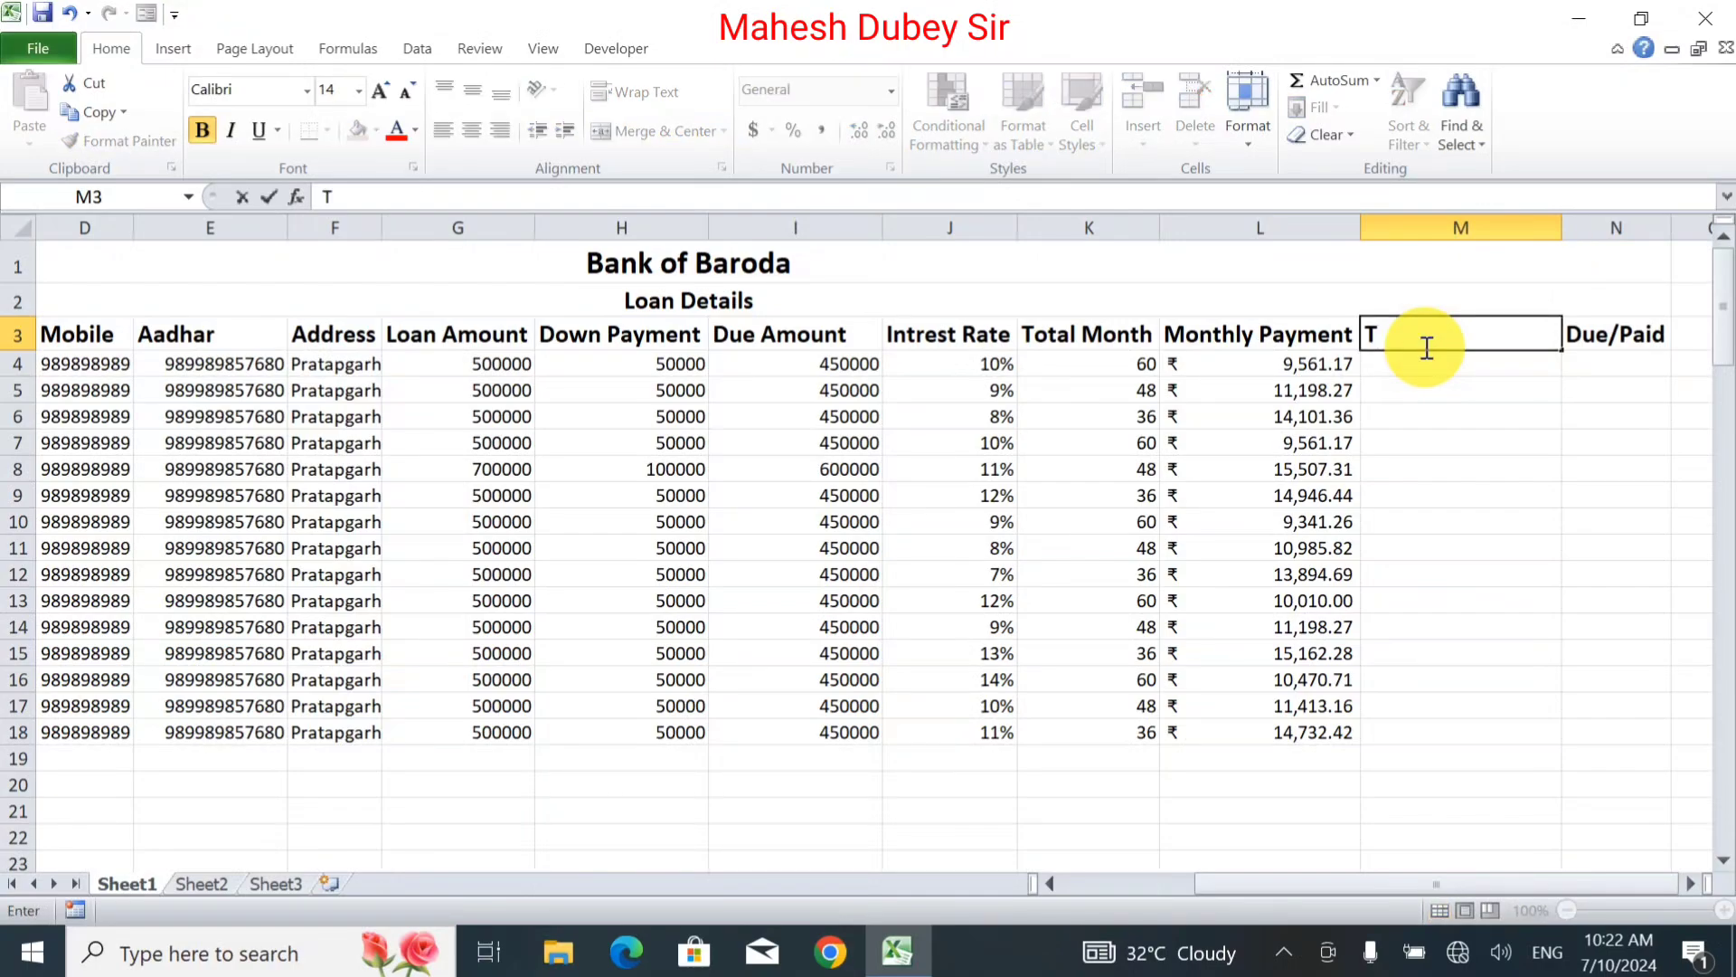
{"action": "key", "text": "BackSpace"}
{"action": "type", "text": "Pay Month"}
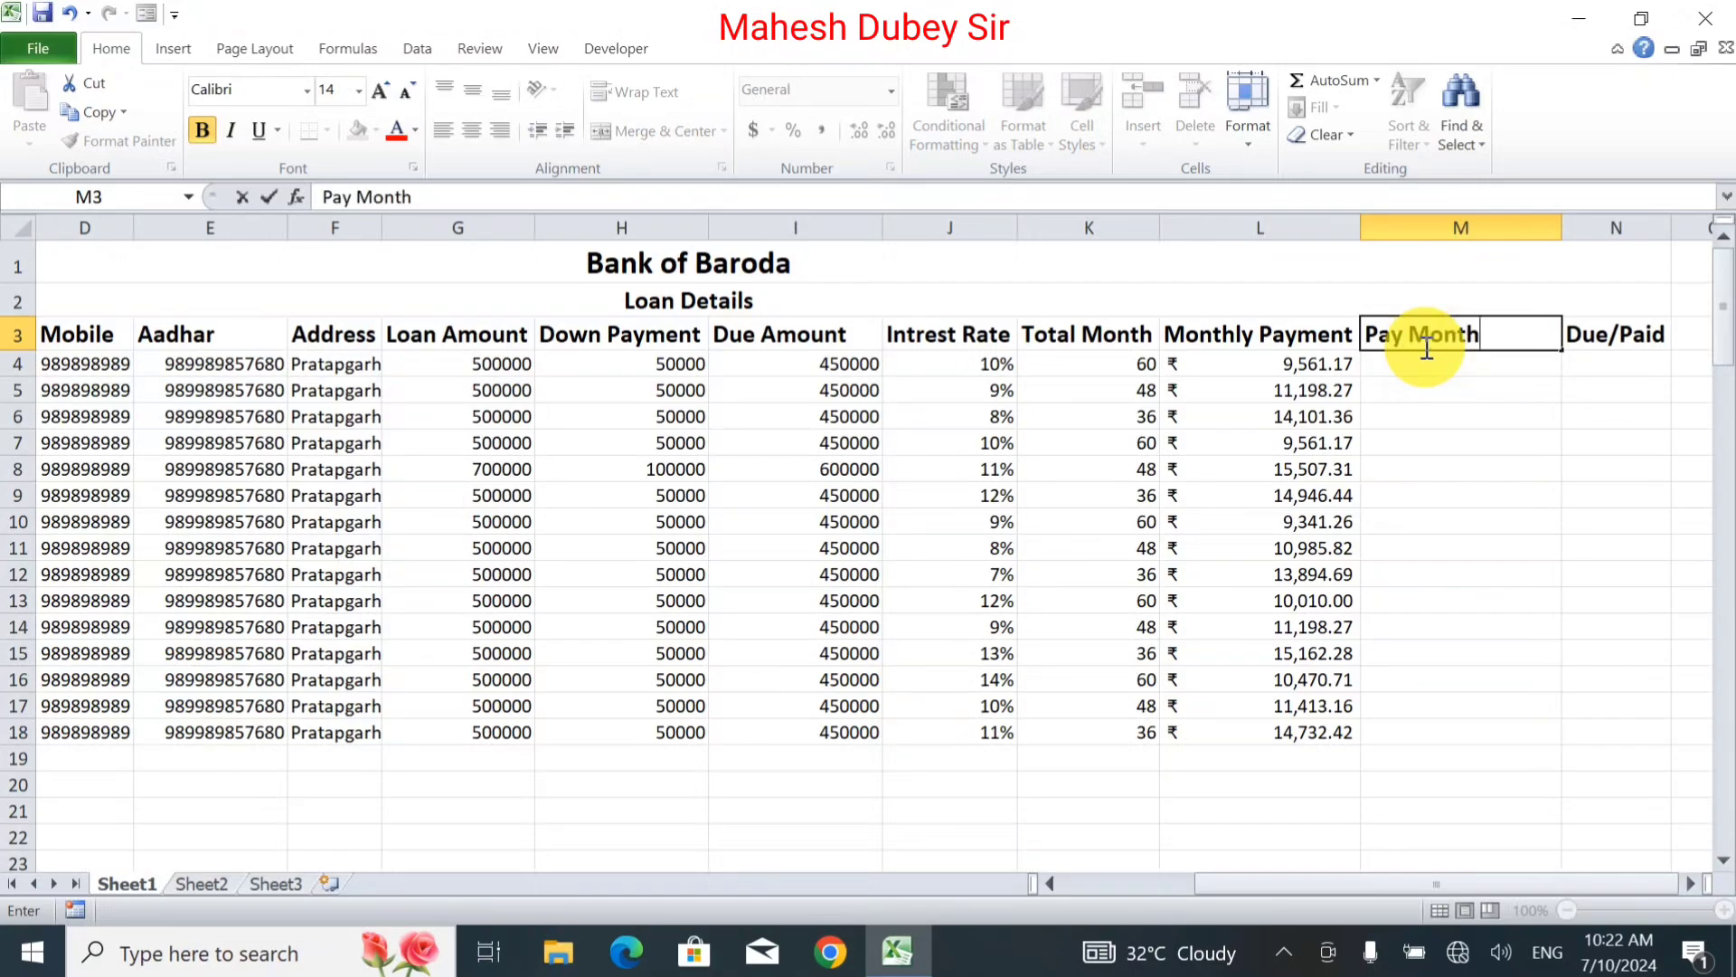
{"action": "key", "text": "Tab"}
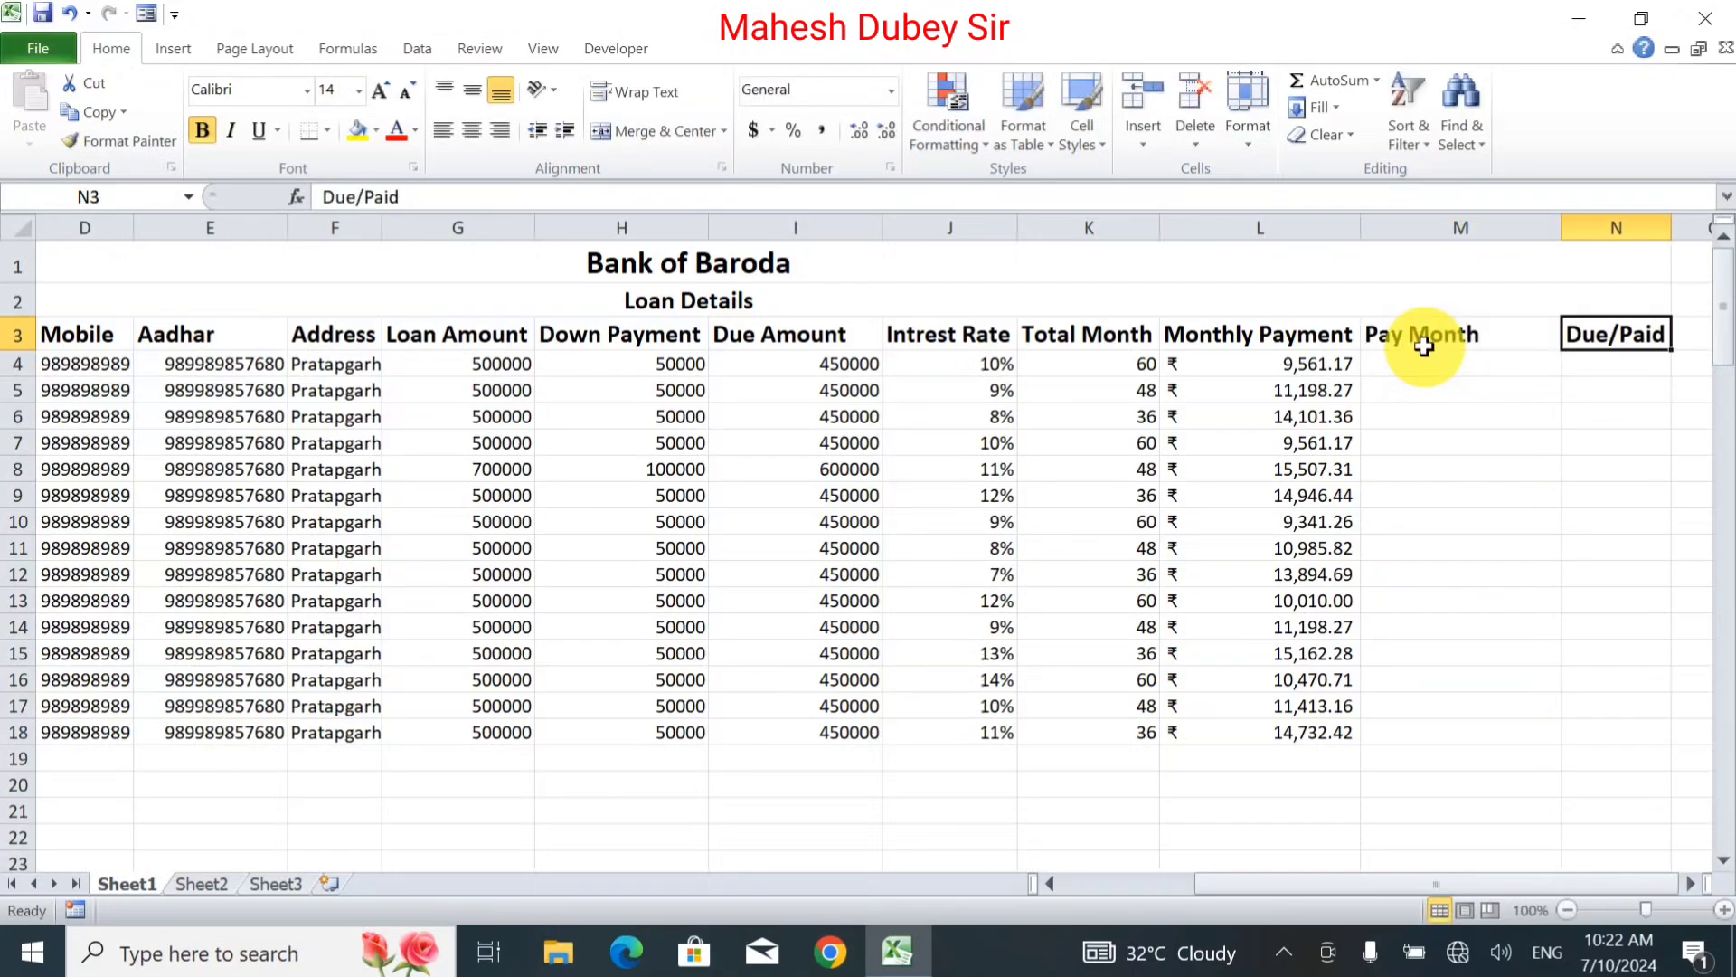
Insert another column before Due/Paid and enter the heading Balance Month in N3.
{"action": "right_click", "coordinate": [1614, 228]}
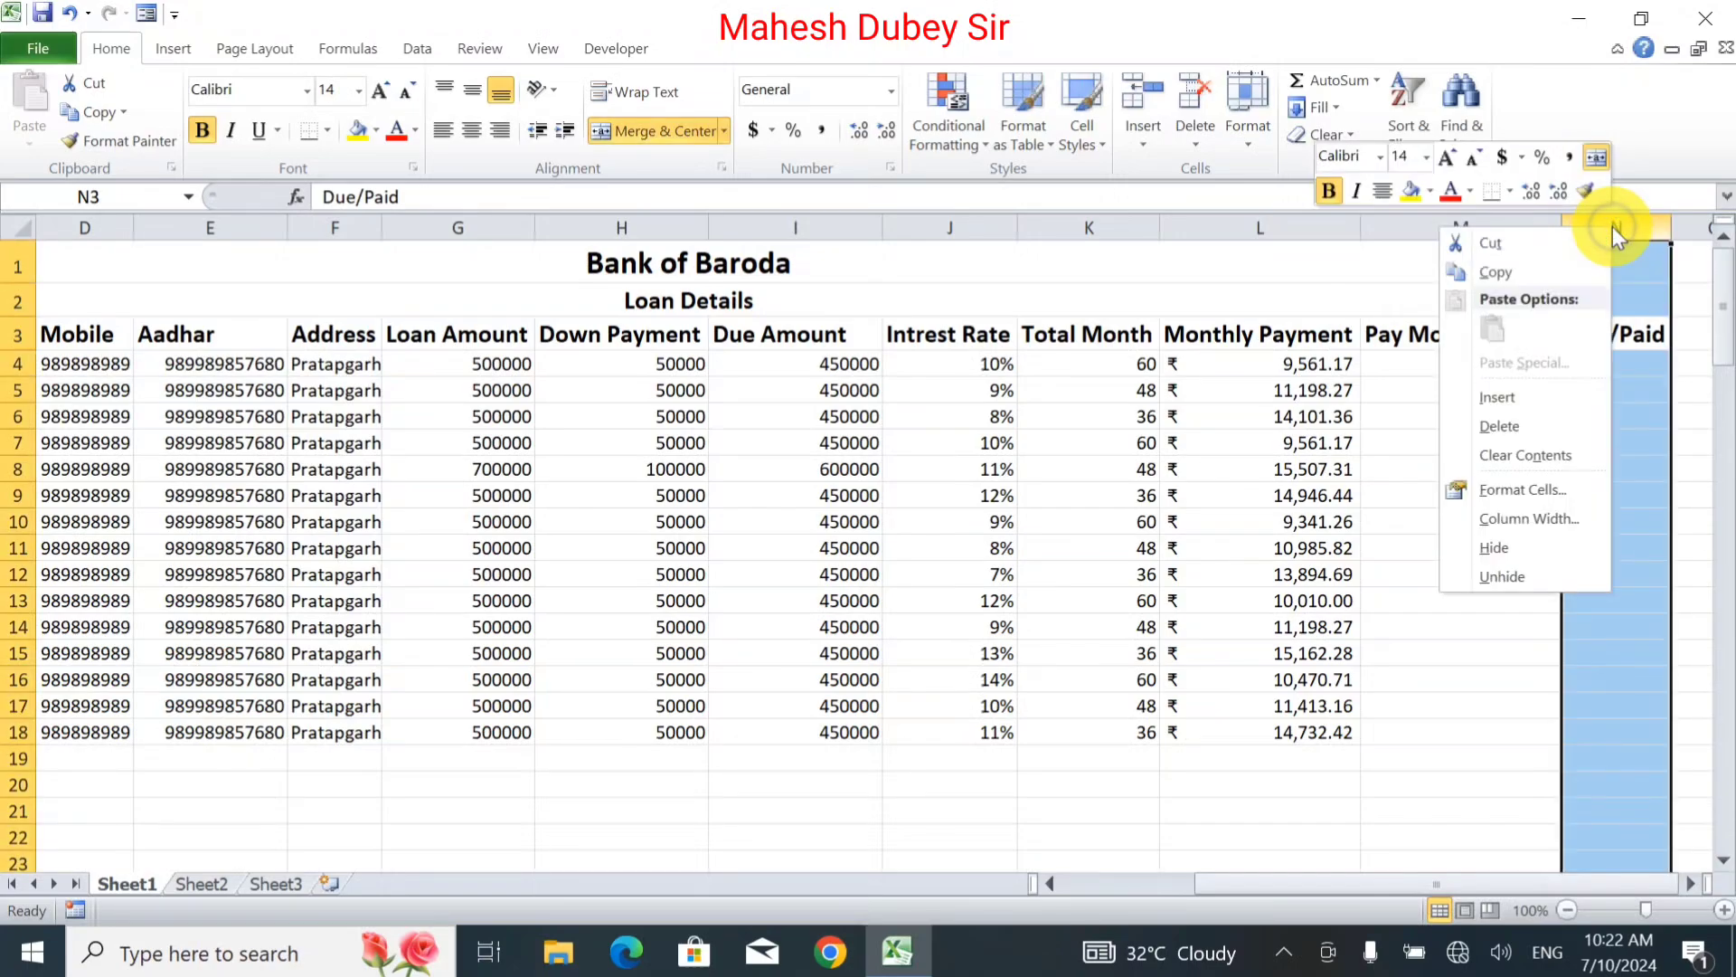
{"action": "left_click", "coordinate": [1499, 398]}
{"action": "left_click", "coordinate": [1580, 344]}
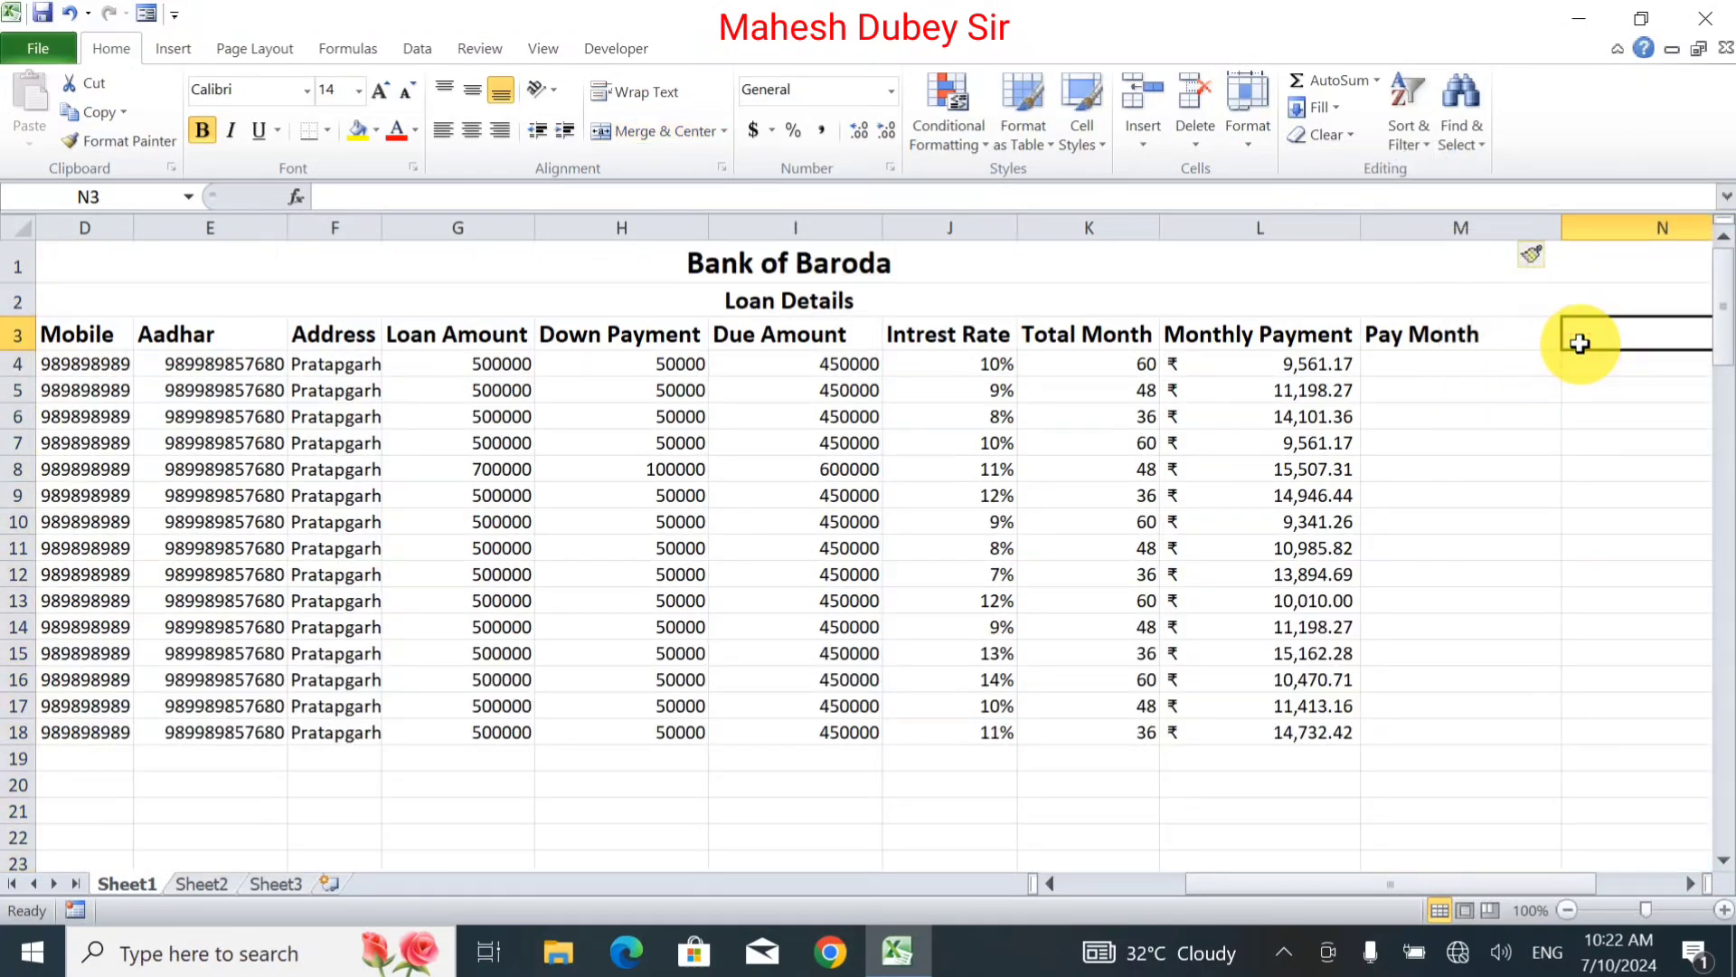
{"action": "type", "text": "Balanc"}
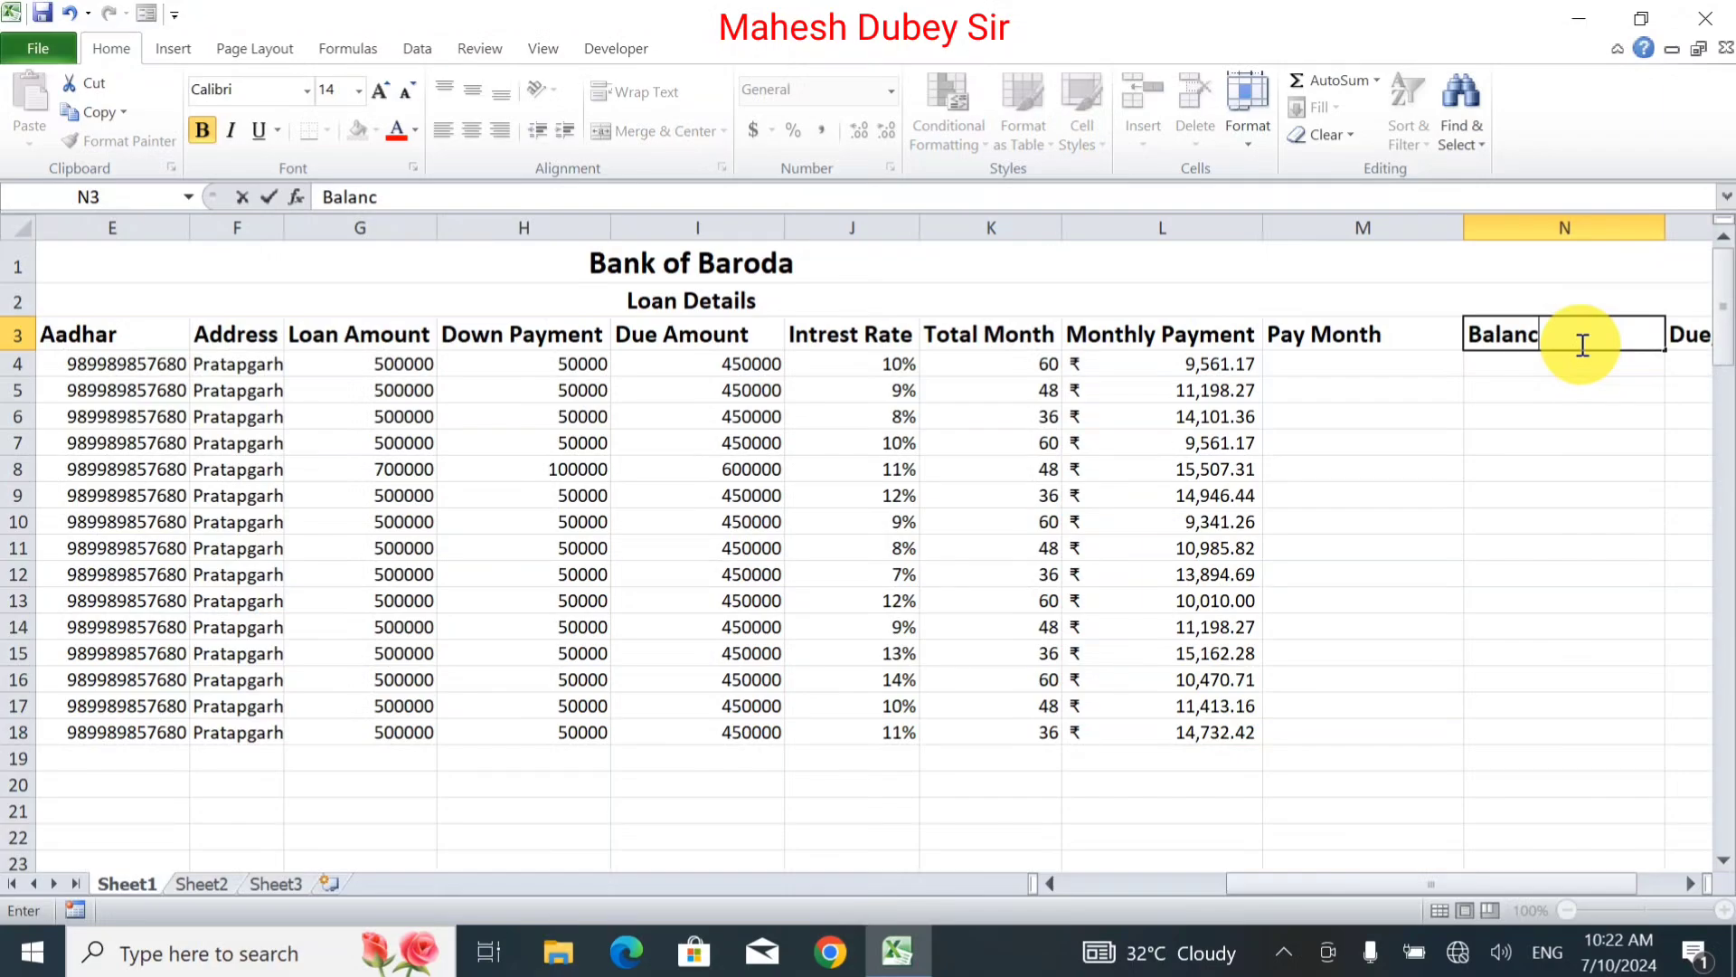
{"action": "type", "text": "e Month"}
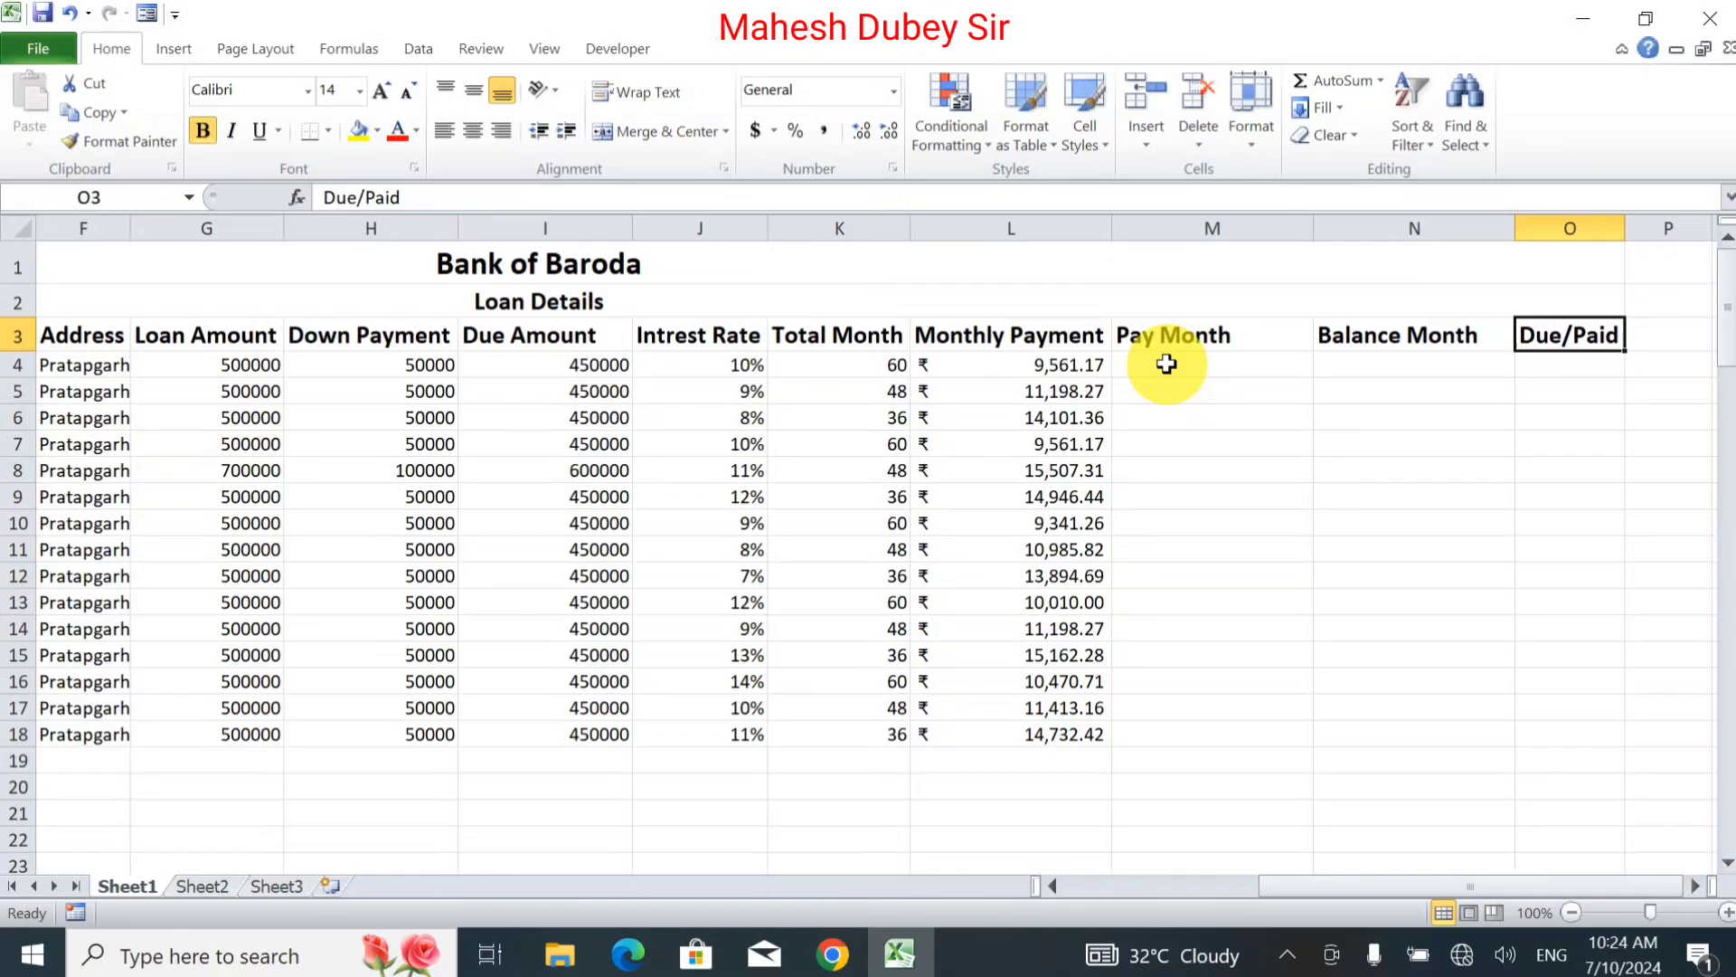
Enter 12 as the first borrower's Pay Month value in M4.
{"action": "left_click", "coordinate": [1167, 363]}
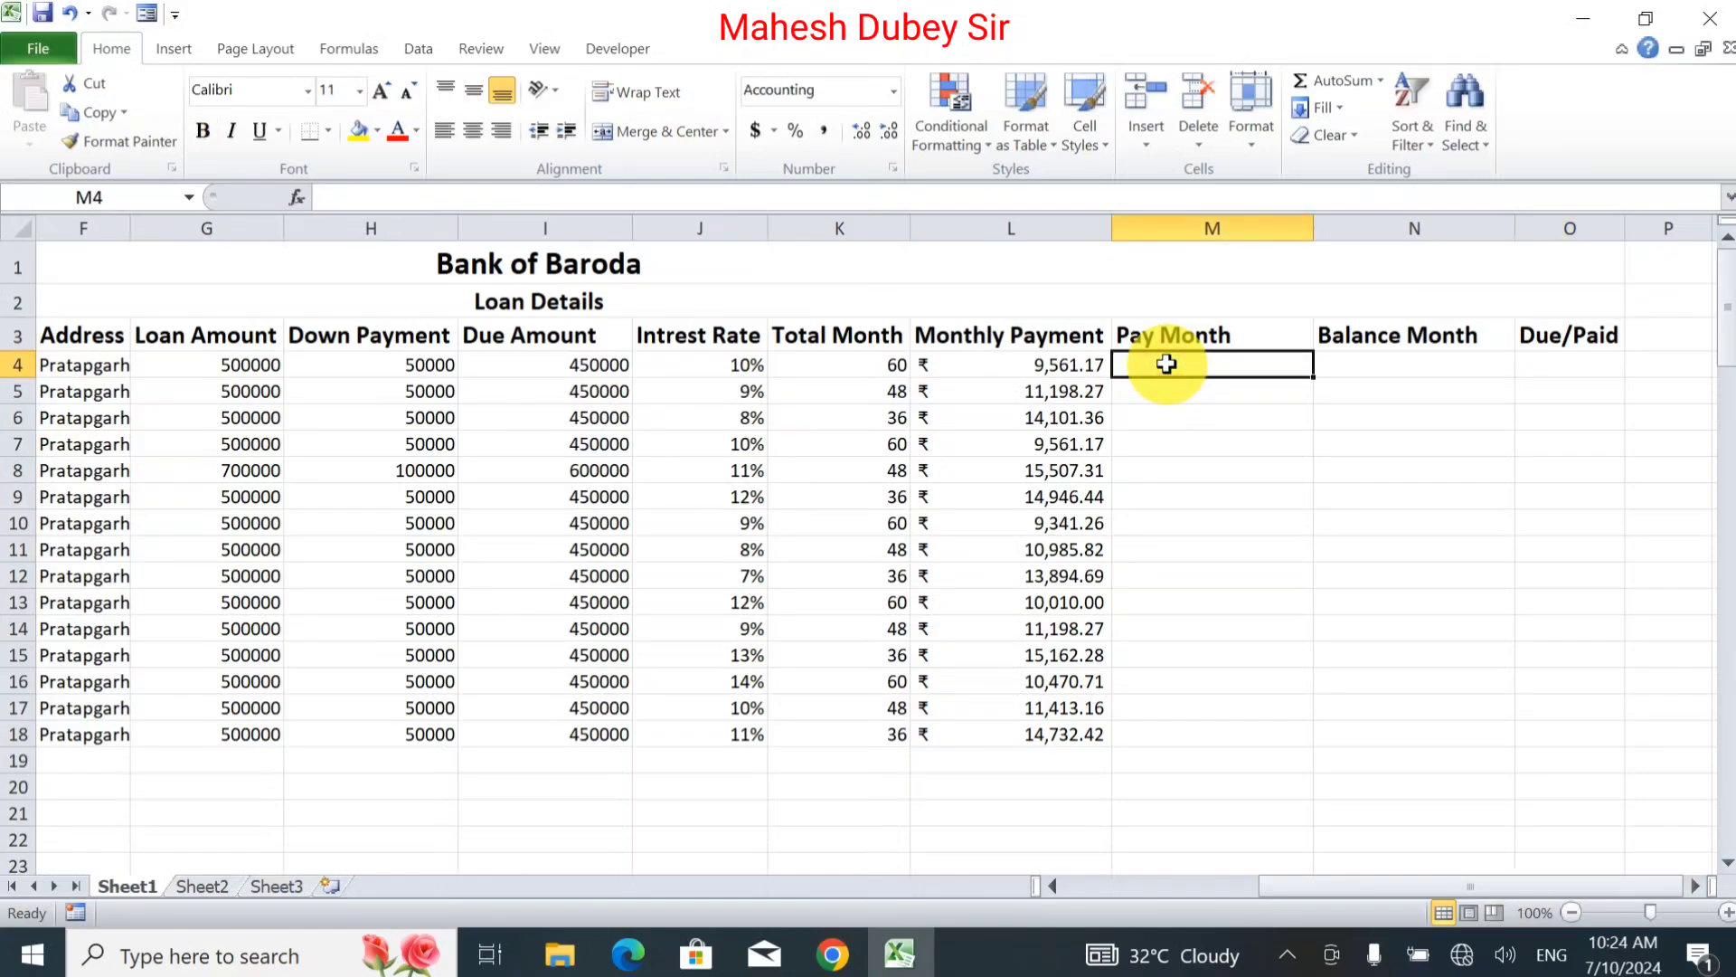
{"action": "type", "text": "12"}
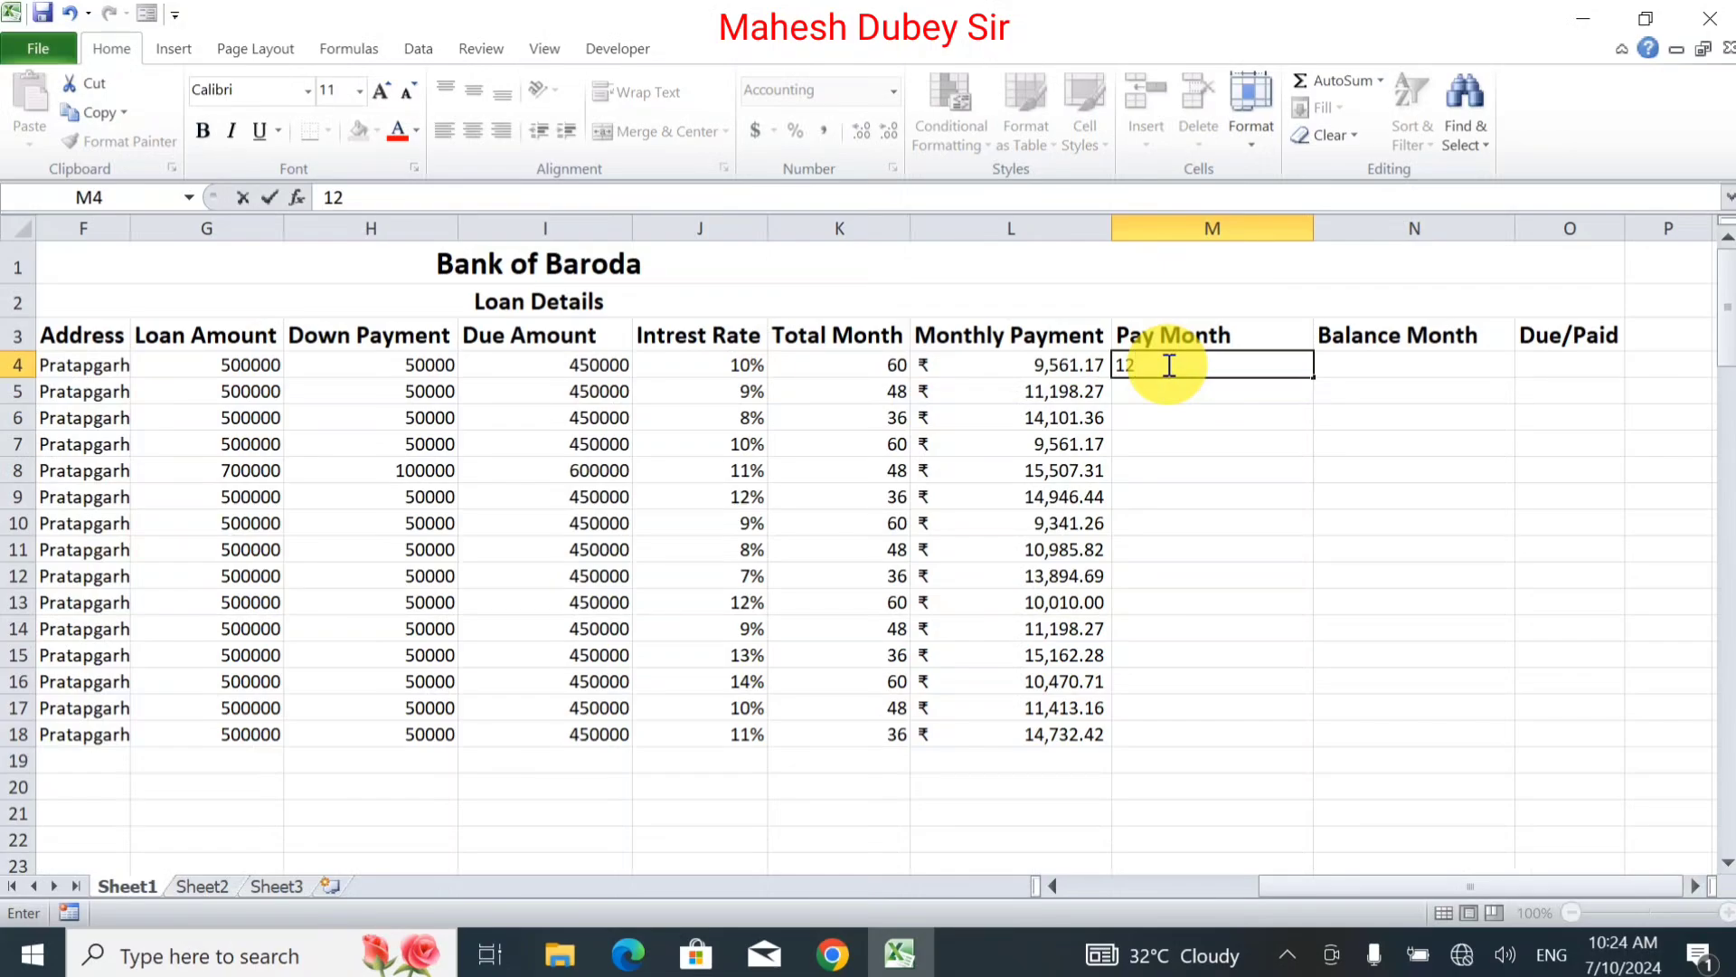
{"action": "key", "text": "Return"}
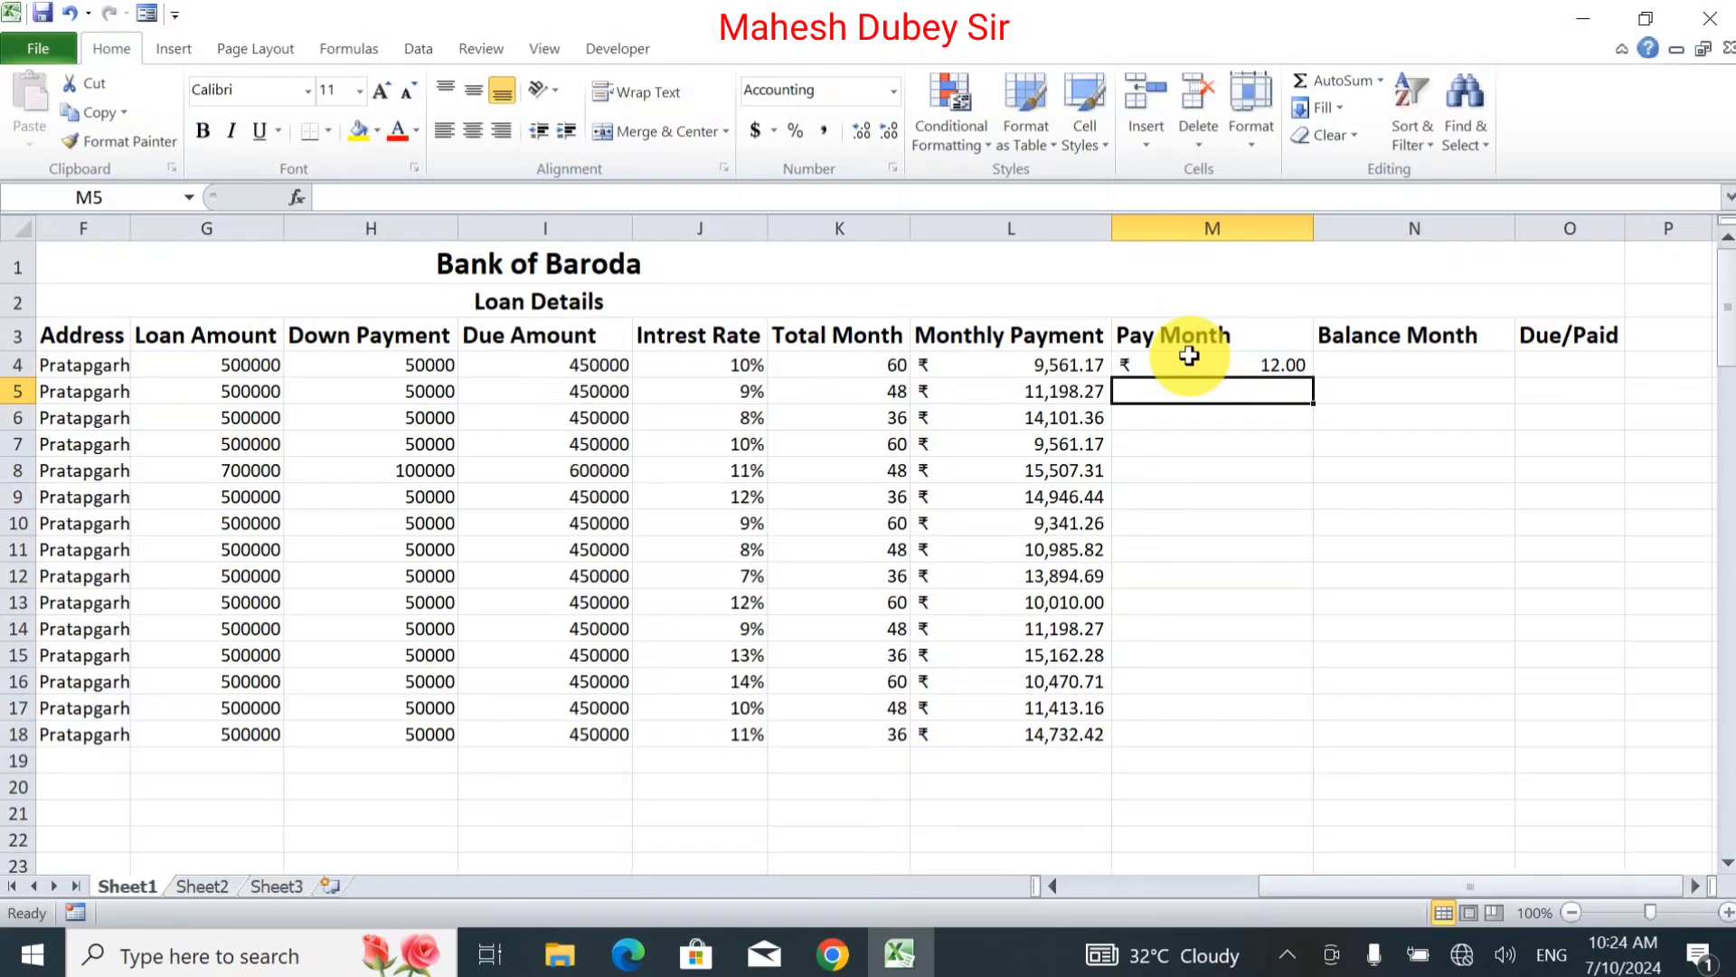
Format the Pay Month range M4:M18 as Number with no decimal places.
{"action": "left_click", "coordinate": [1188, 360]}
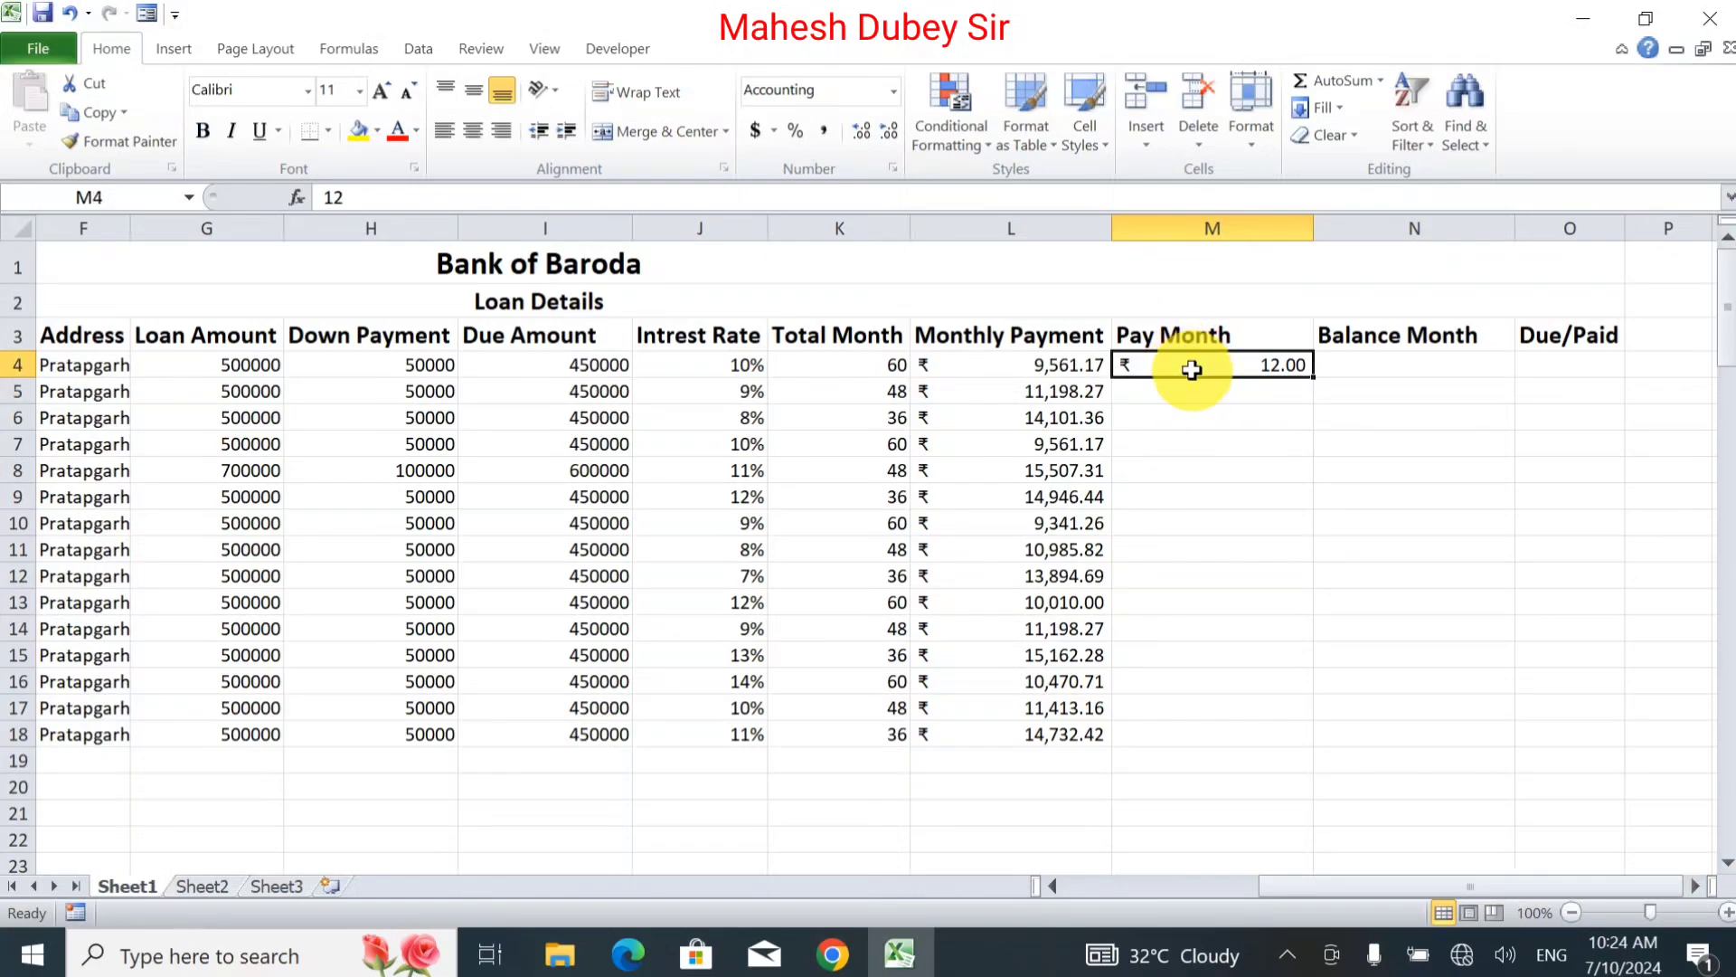
{"action": "key", "text": "shift+Down"}
{"action": "key", "text": "shift+Down"}
{"action": "key", "text": "shift+Down"}
{"action": "key", "text": "shift+Down"}
{"action": "key", "text": "shift+Down"}
{"action": "key", "text": "shift+Down"}
{"action": "key", "text": "shift+Down"}
{"action": "key", "text": "shift+Down"}
{"action": "key", "text": "shift+Down"}
{"action": "key", "text": "shift+Down"}
{"action": "key", "text": "shift+Down"}
{"action": "key", "text": "shift+Down"}
{"action": "key", "text": "shift+Down"}
{"action": "key", "text": "shift+Down"}
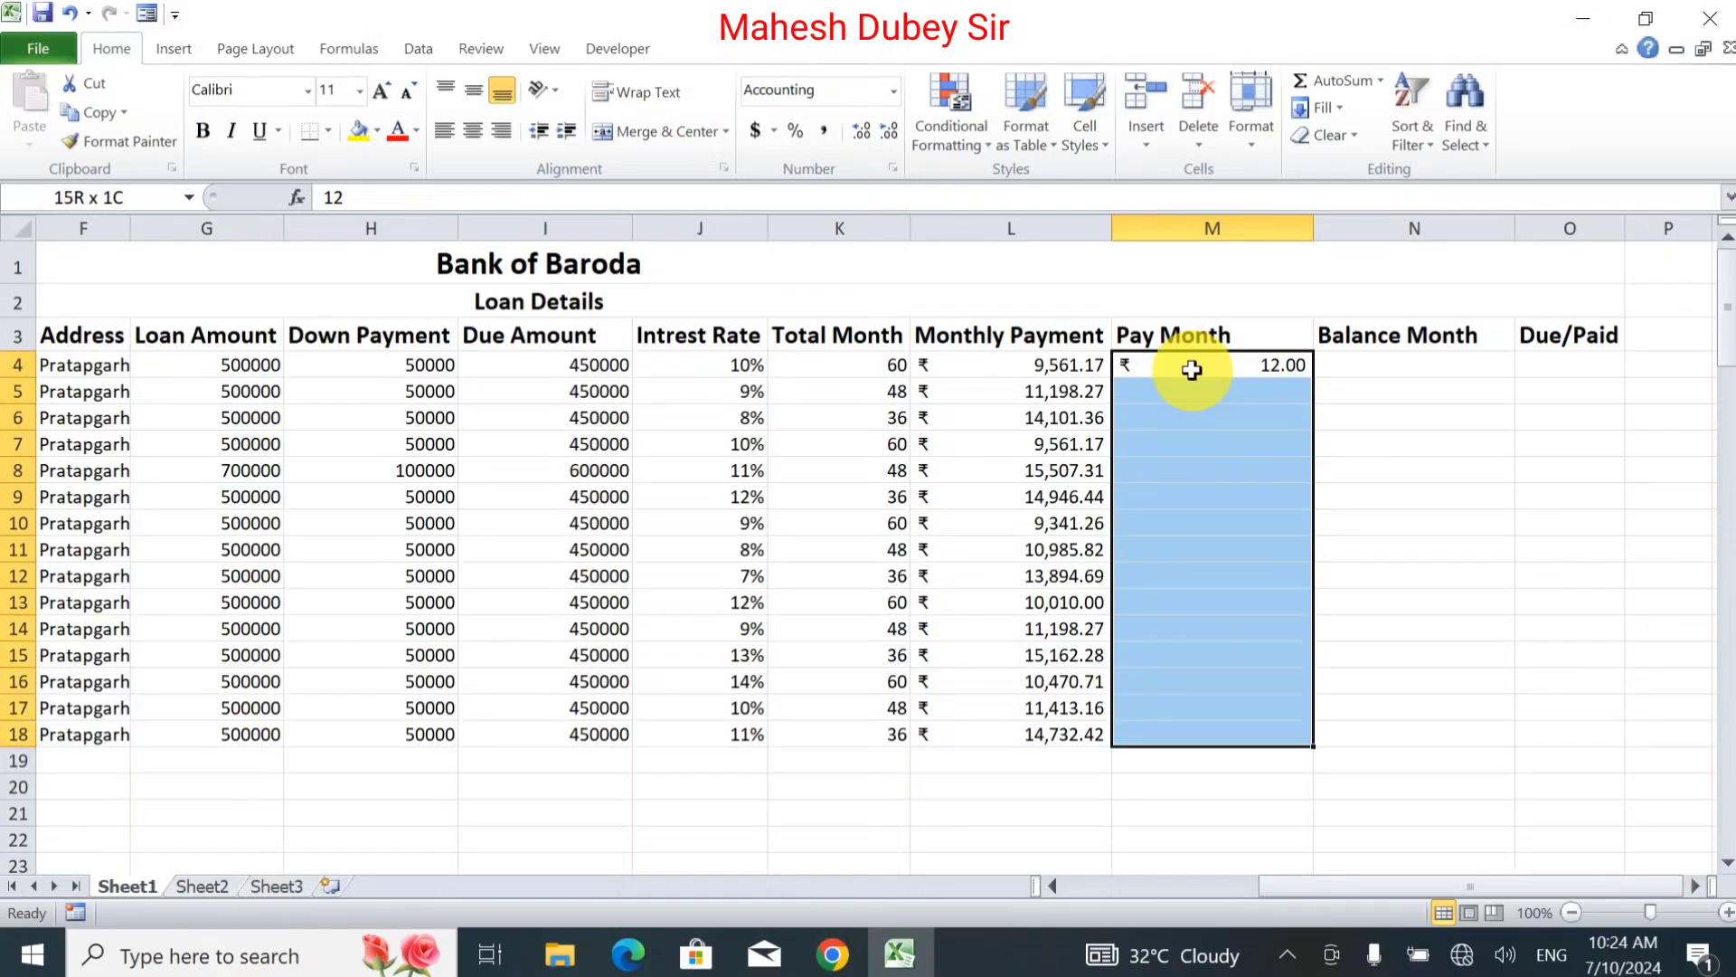
{"action": "left_click", "coordinate": [898, 93]}
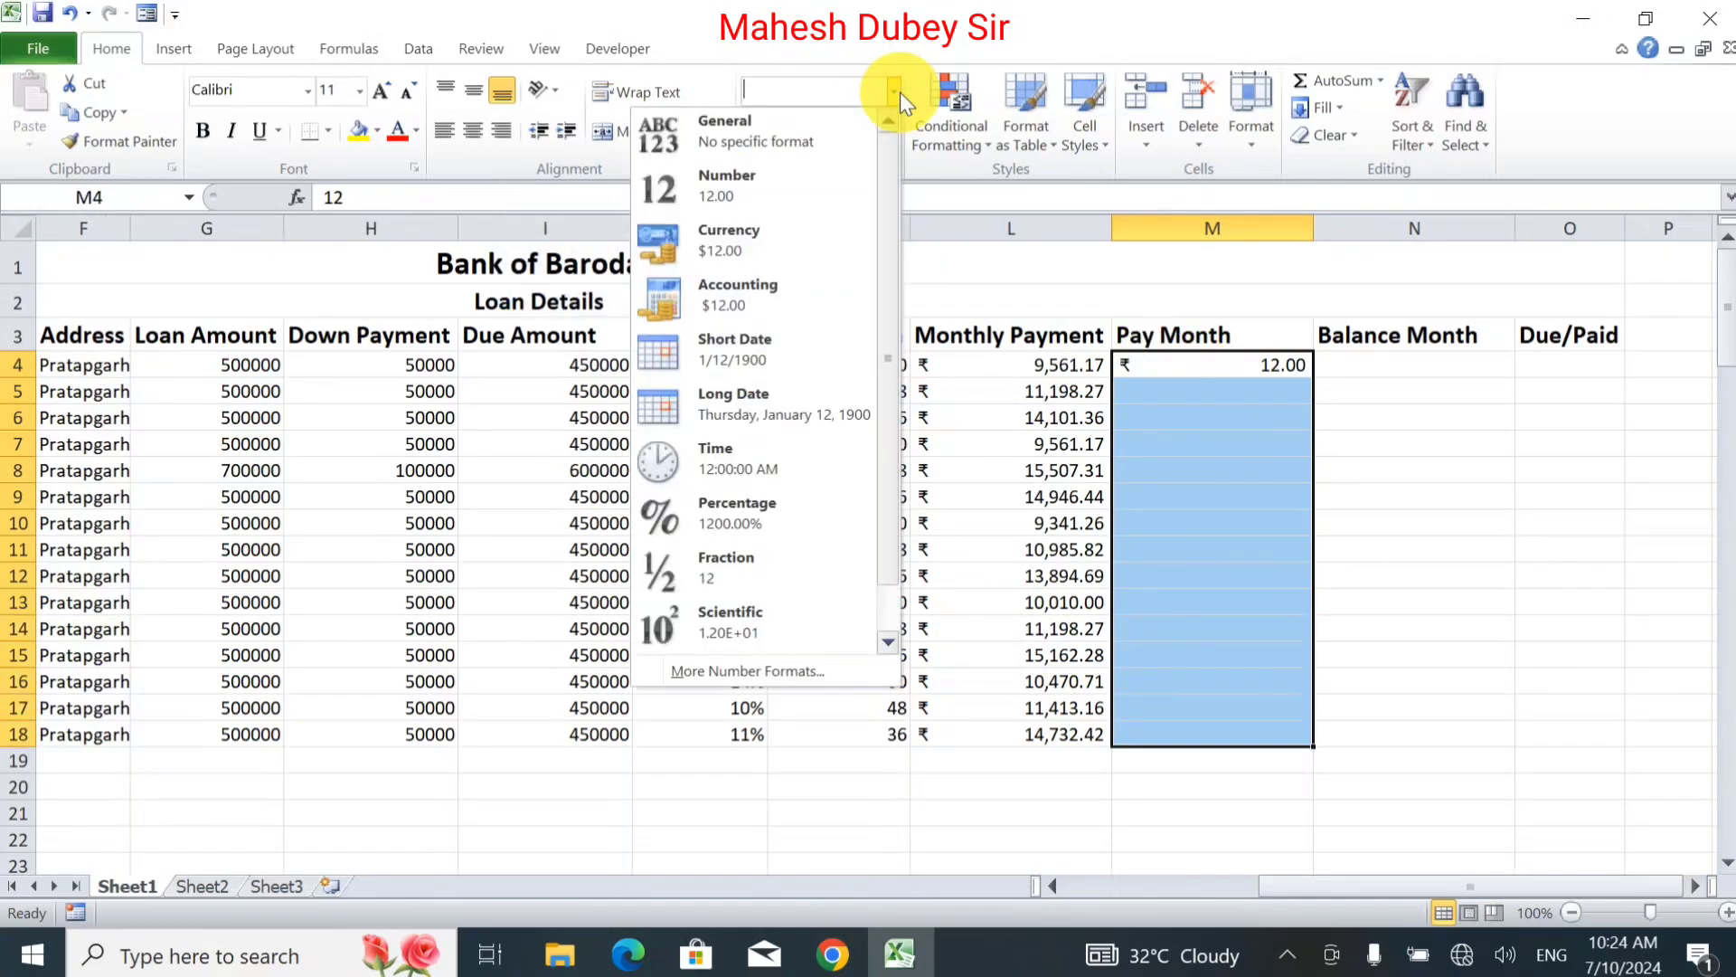
{"action": "left_click", "coordinate": [775, 166]}
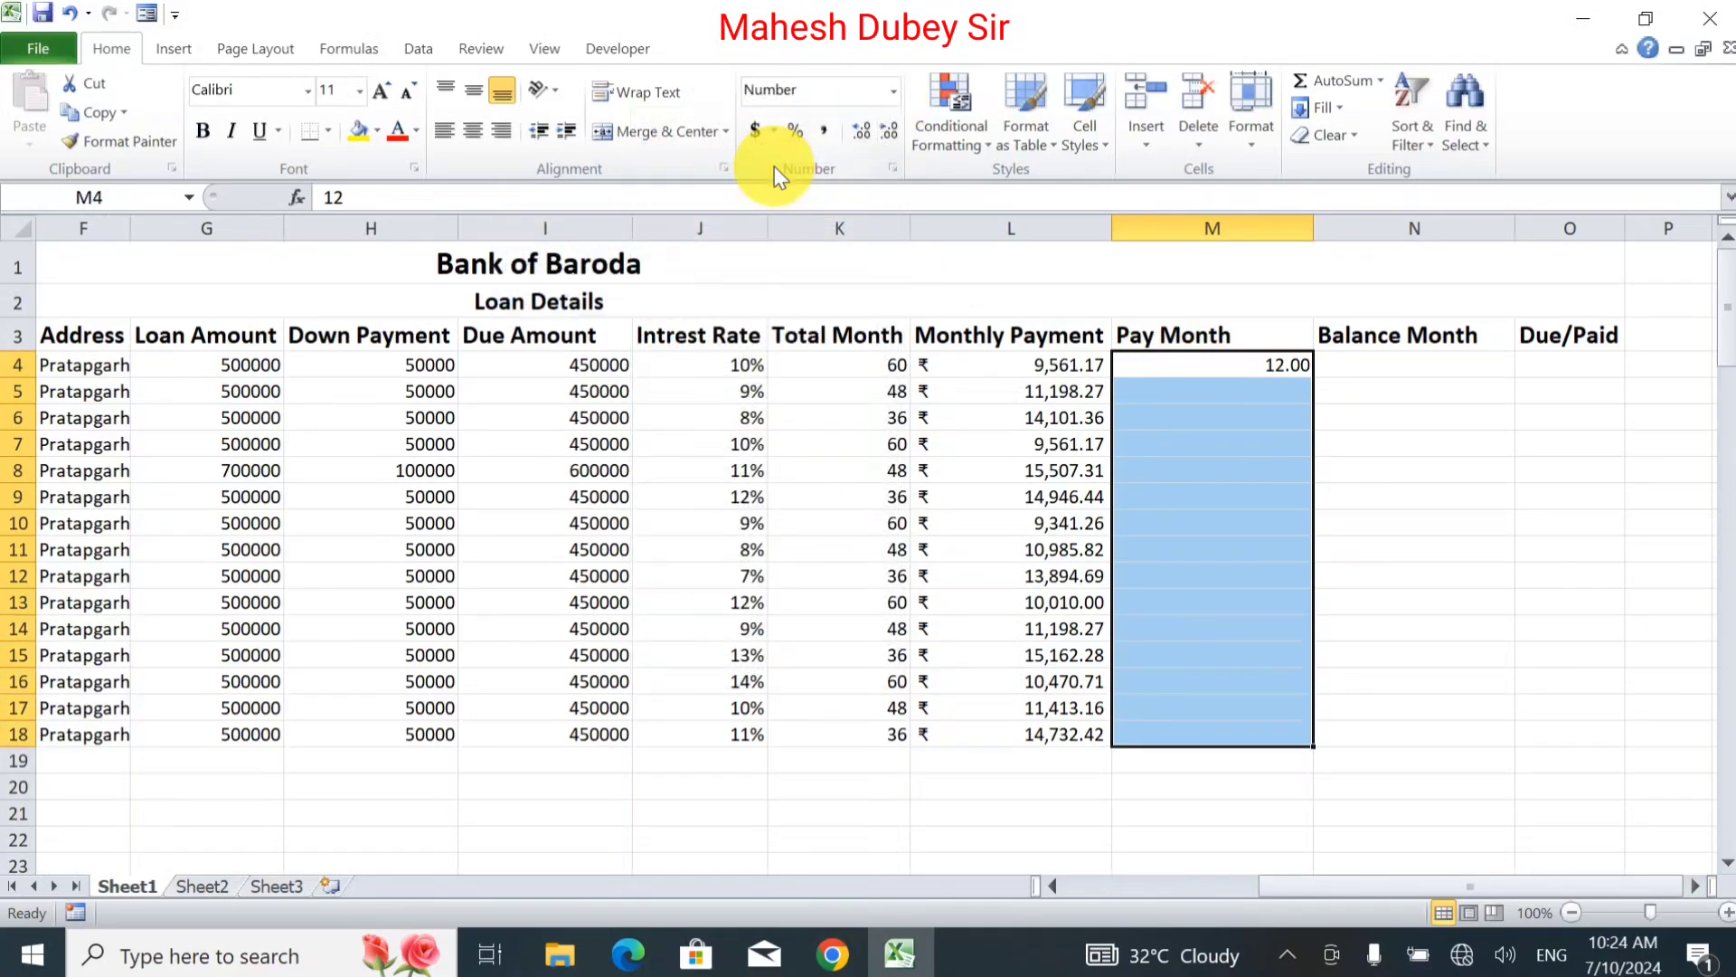
{"action": "left_click", "coordinate": [888, 136]}
{"action": "left_click", "coordinate": [889, 135]}
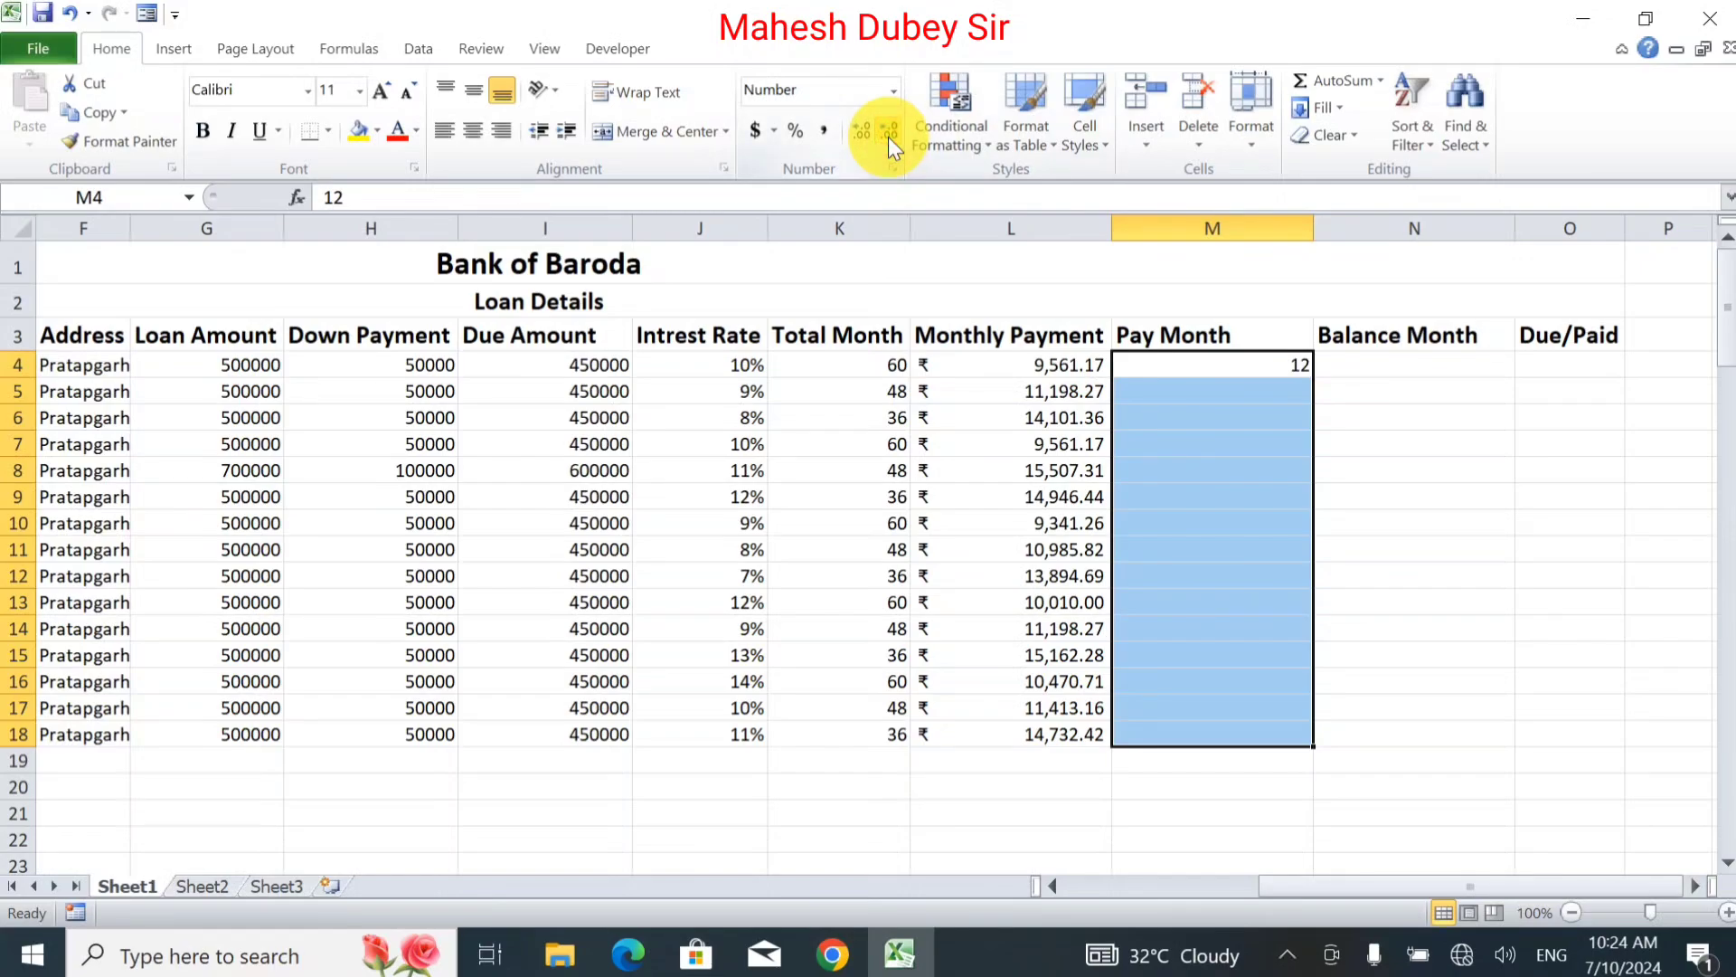
Enter 48 in M5 and 24 in M6 as the next two Pay Month values.
{"action": "left_click", "coordinate": [1220, 394]}
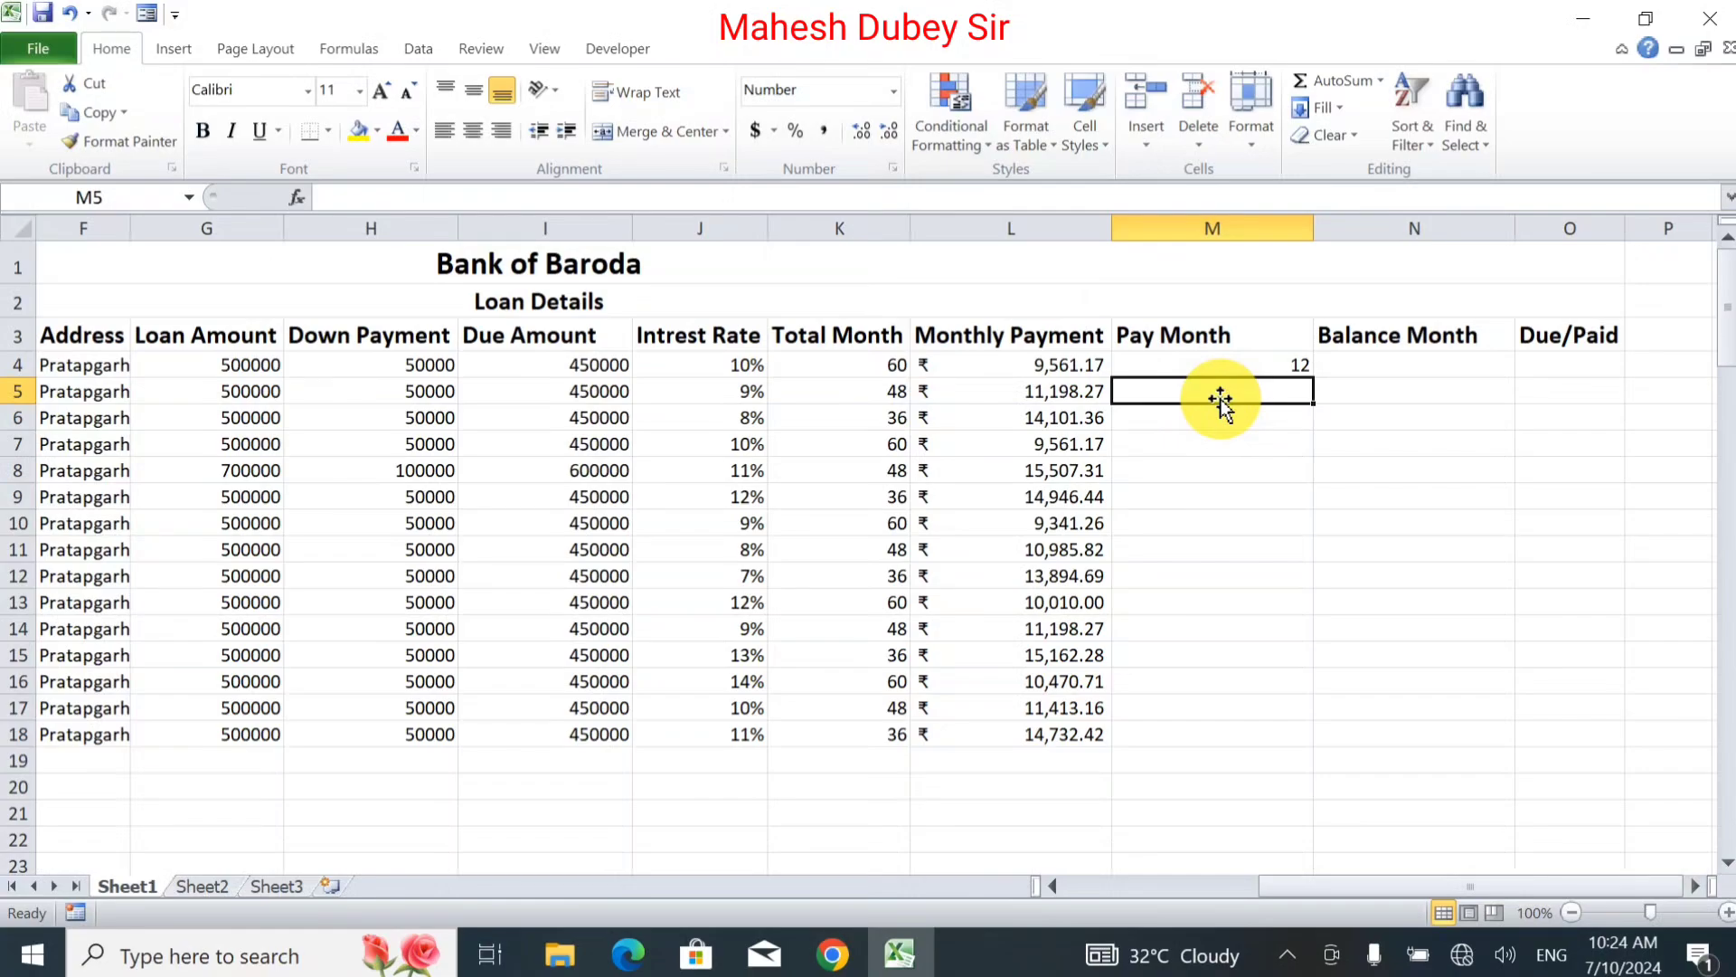
{"action": "type", "text": "48"}
{"action": "key", "text": "Return"}
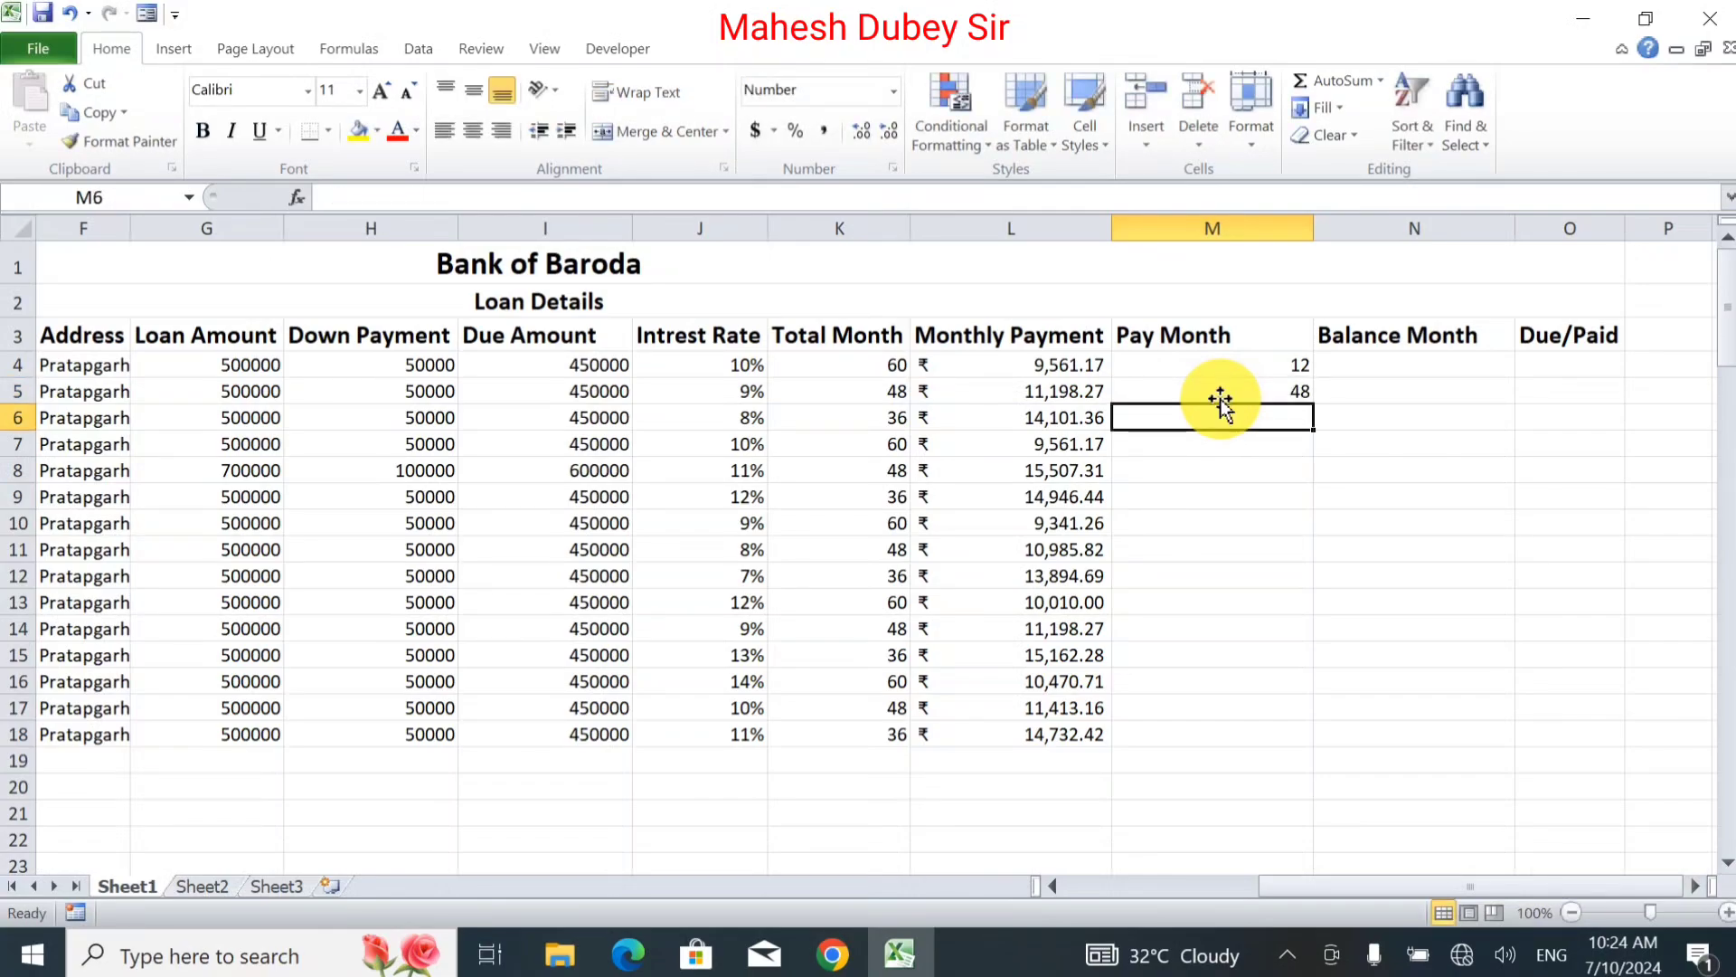
{"action": "type", "text": "3"}
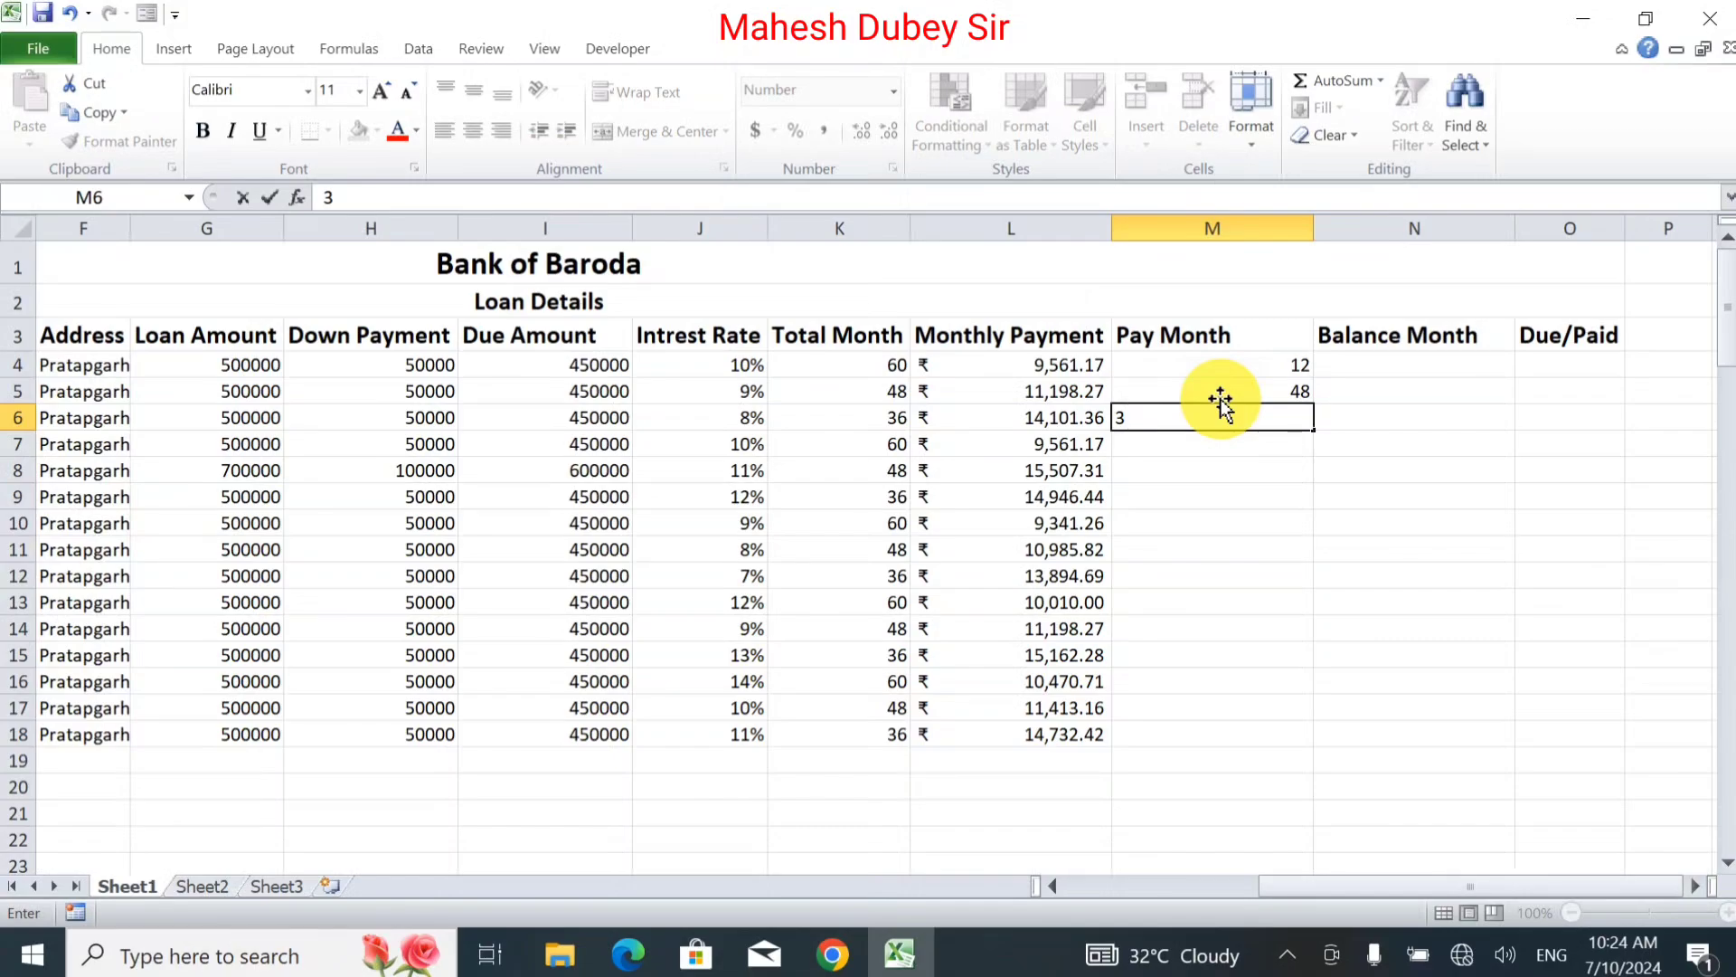
{"action": "key", "text": "BackSpace"}
{"action": "type", "text": "24"}
{"action": "key", "text": "Return"}
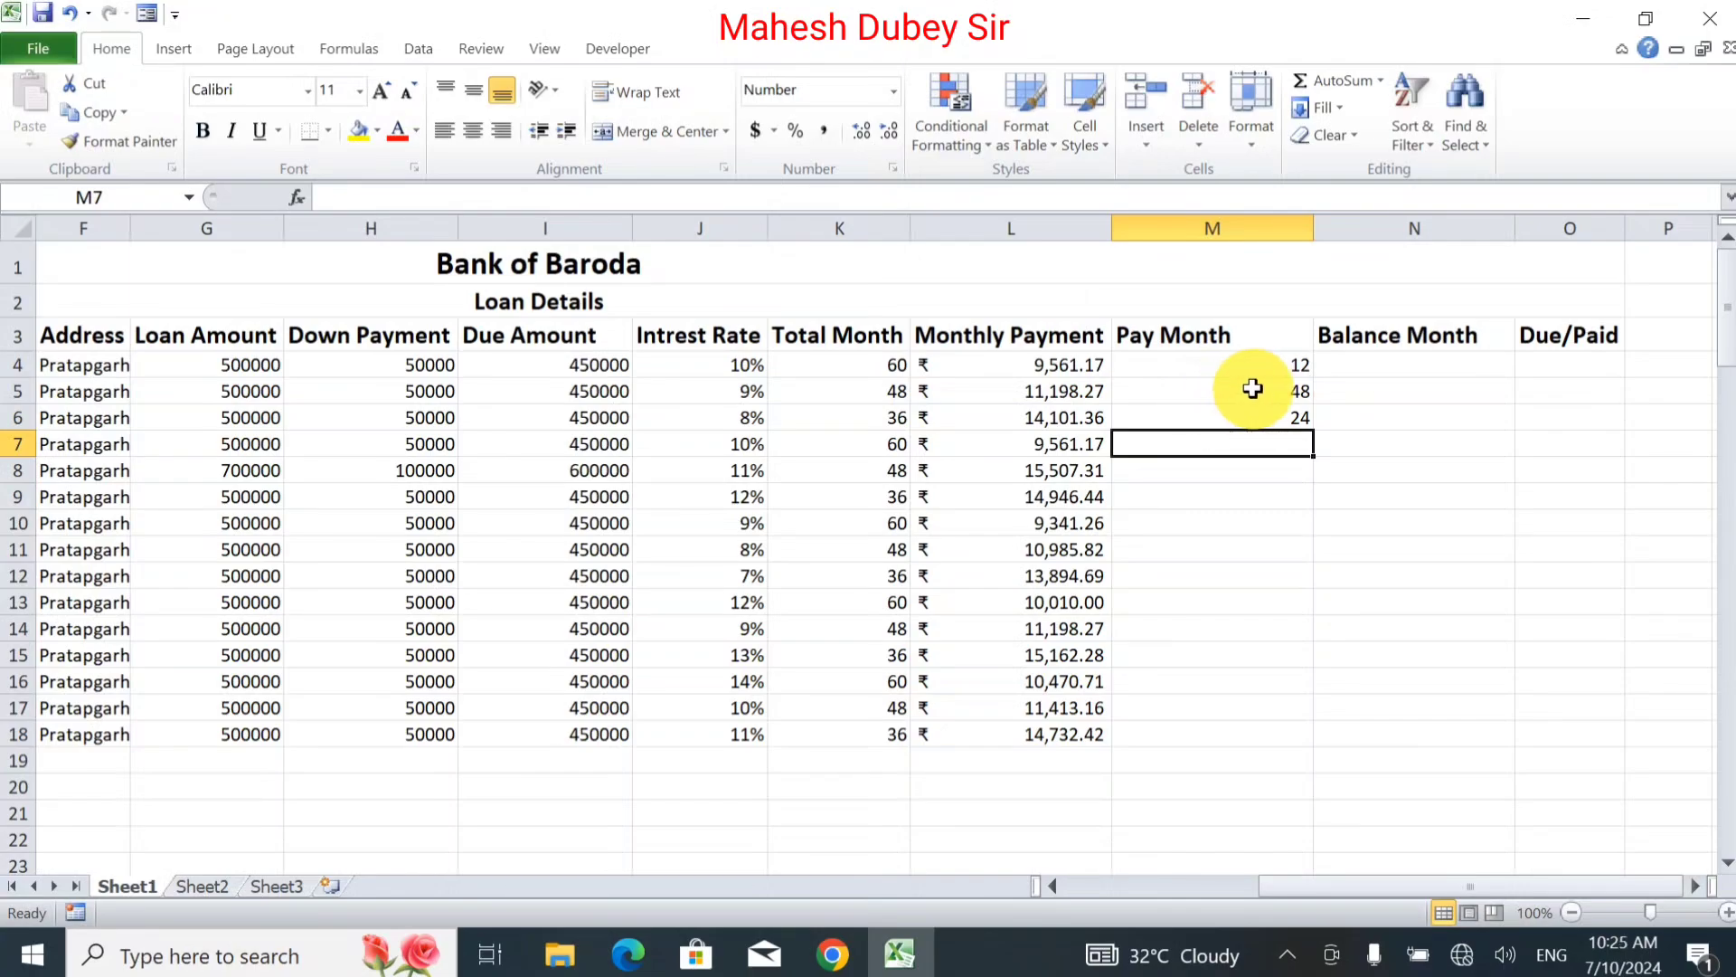
Fill the Pay Month values from M4:M6 down to M18 as repeated copies instead of a series.
{"action": "left_click_drag", "start_coordinate": [1278, 366], "coordinate": [1311, 737]}
{"action": "left_click", "coordinate": [1336, 762]}
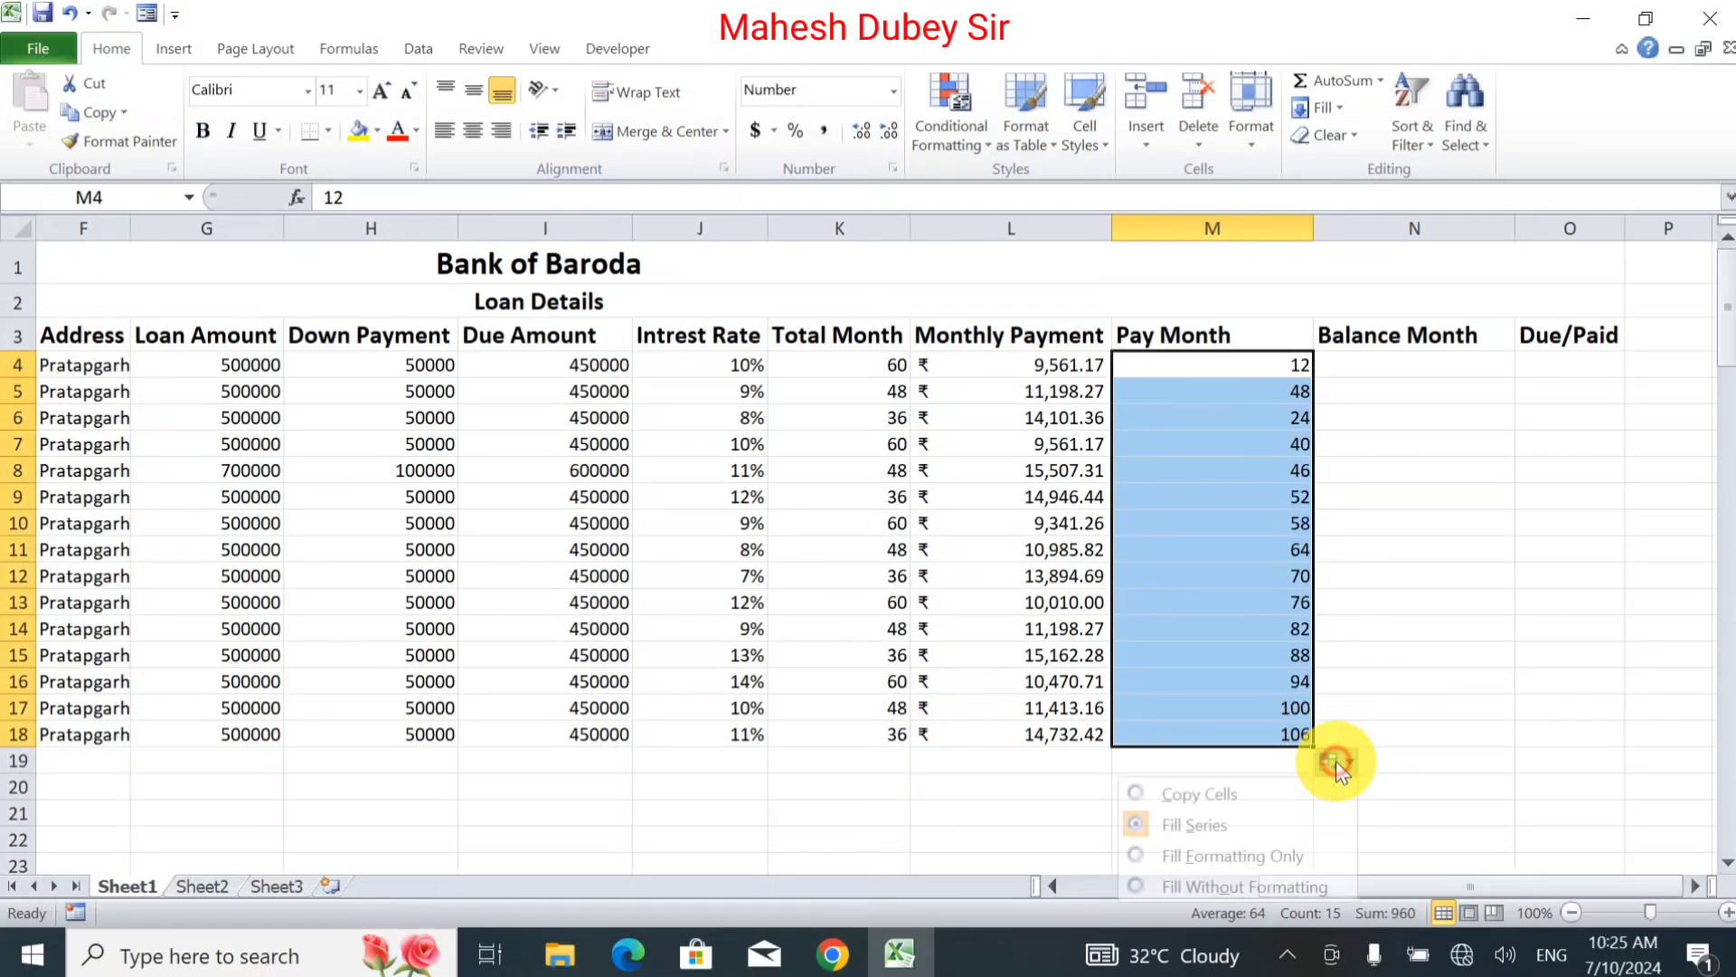
{"action": "left_click", "coordinate": [1210, 800]}
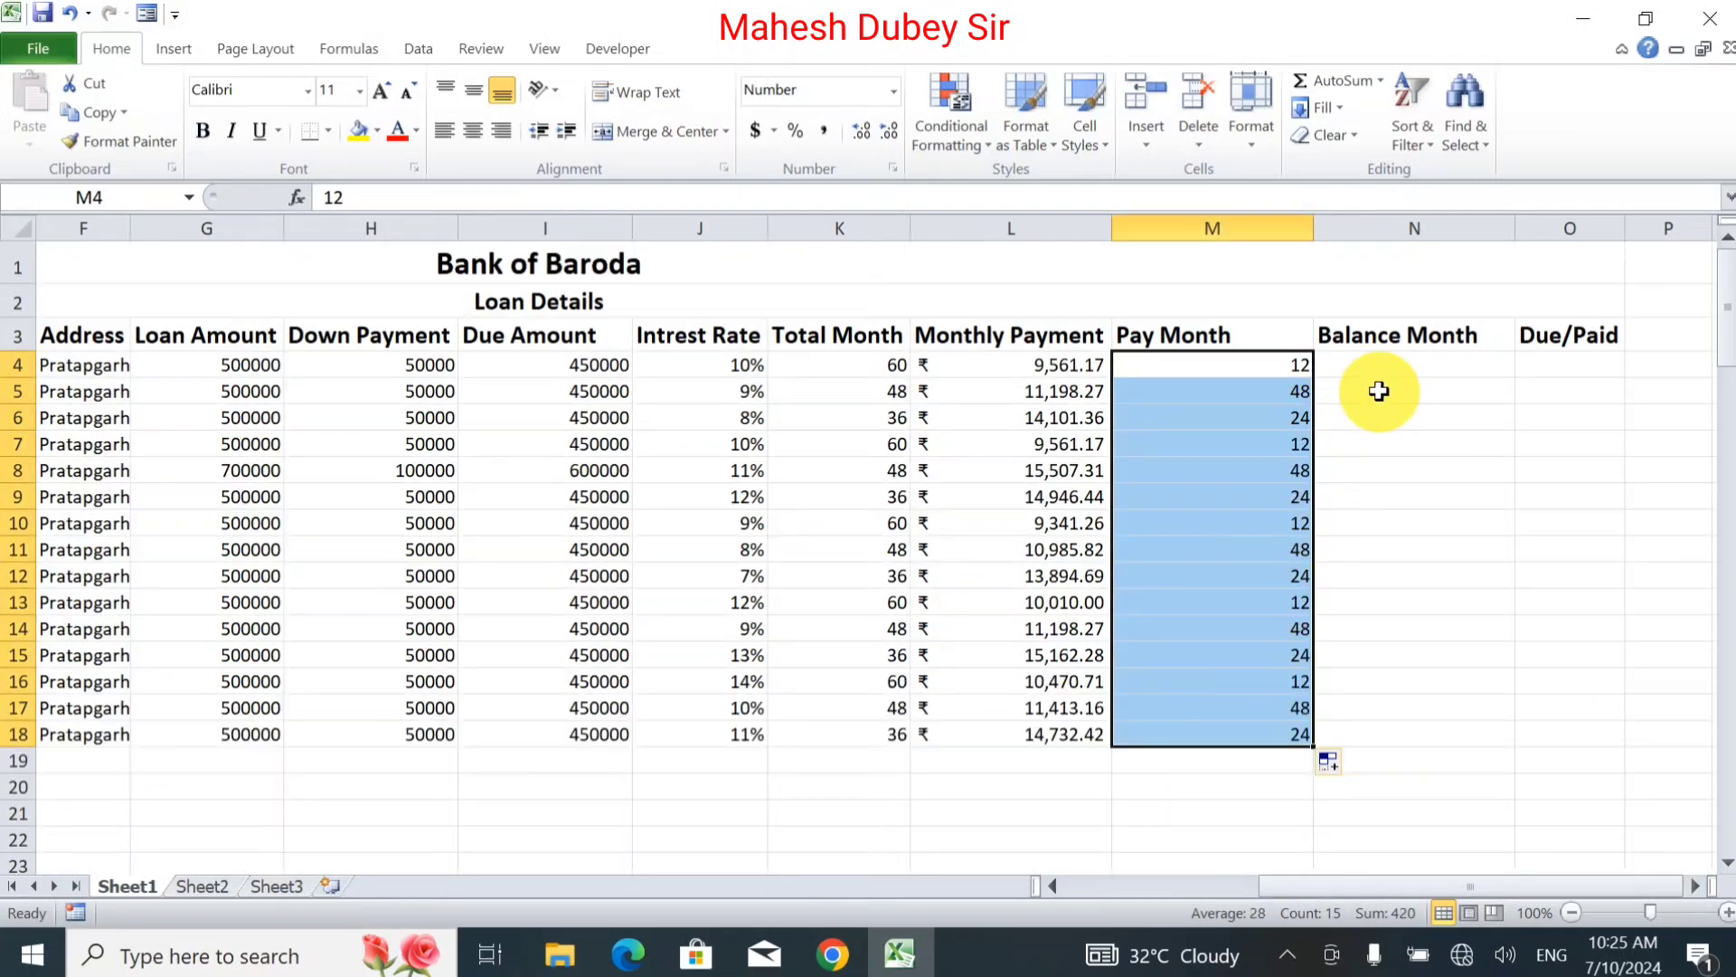
Enter the formula =K4-M4 in N4 to calculate the first borrower's Balance Month.
{"action": "left_click", "coordinate": [1375, 371]}
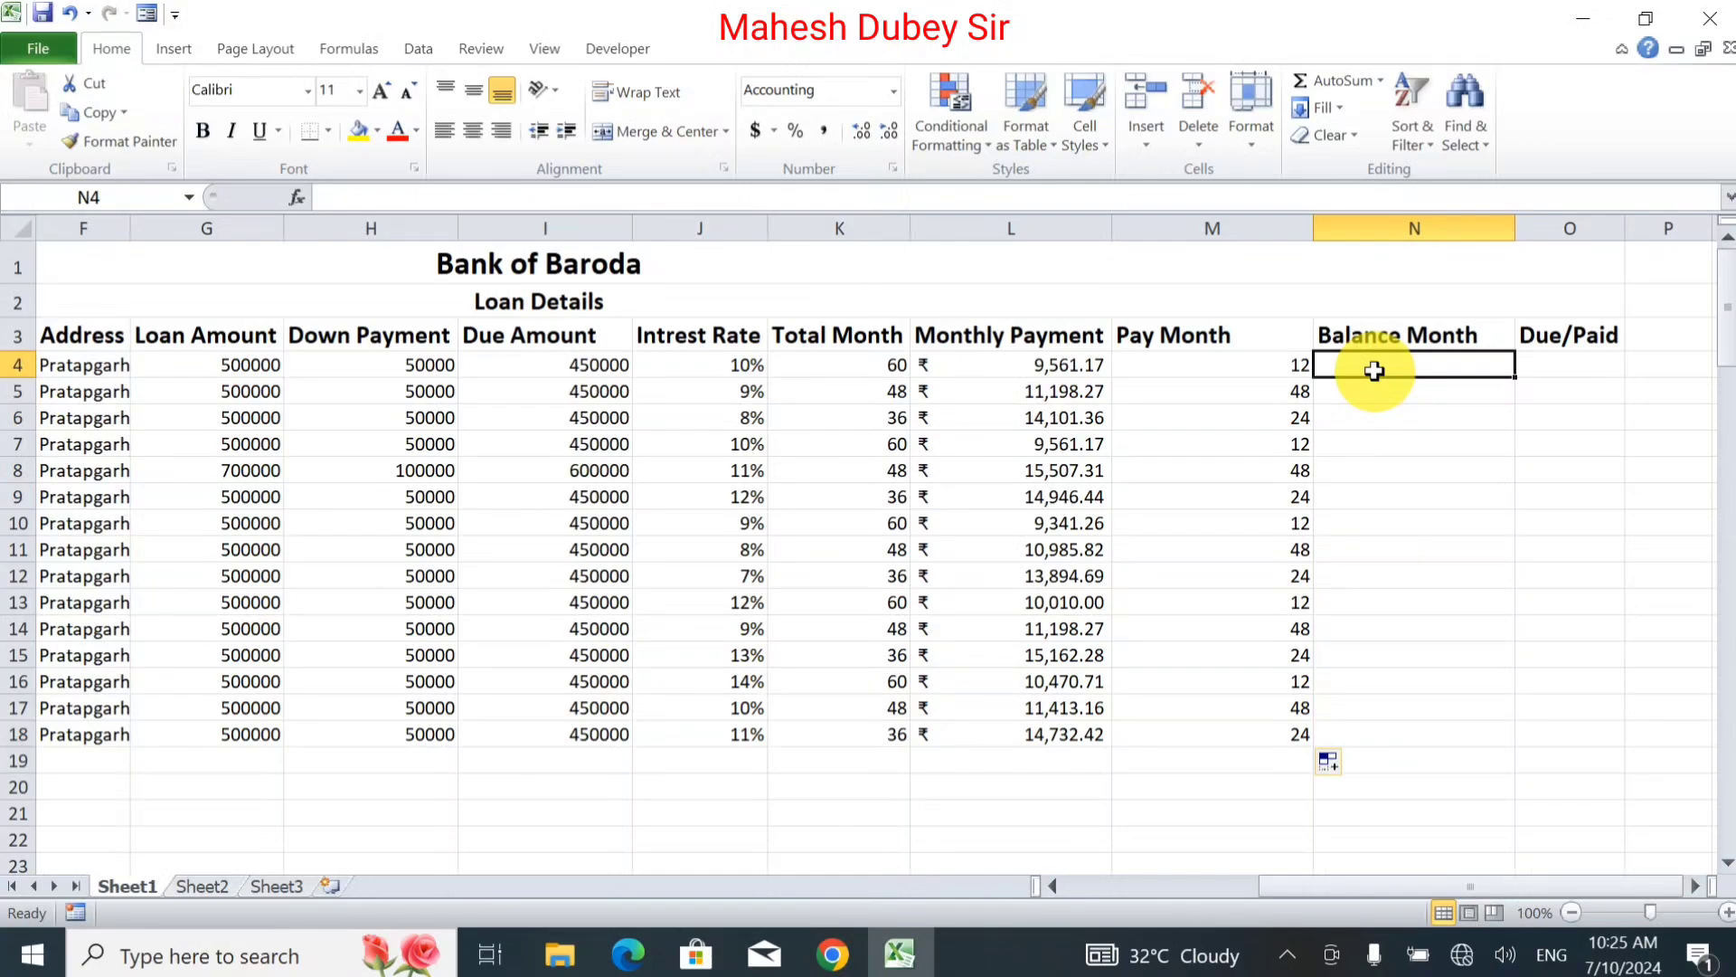
{"action": "type", "text": "="}
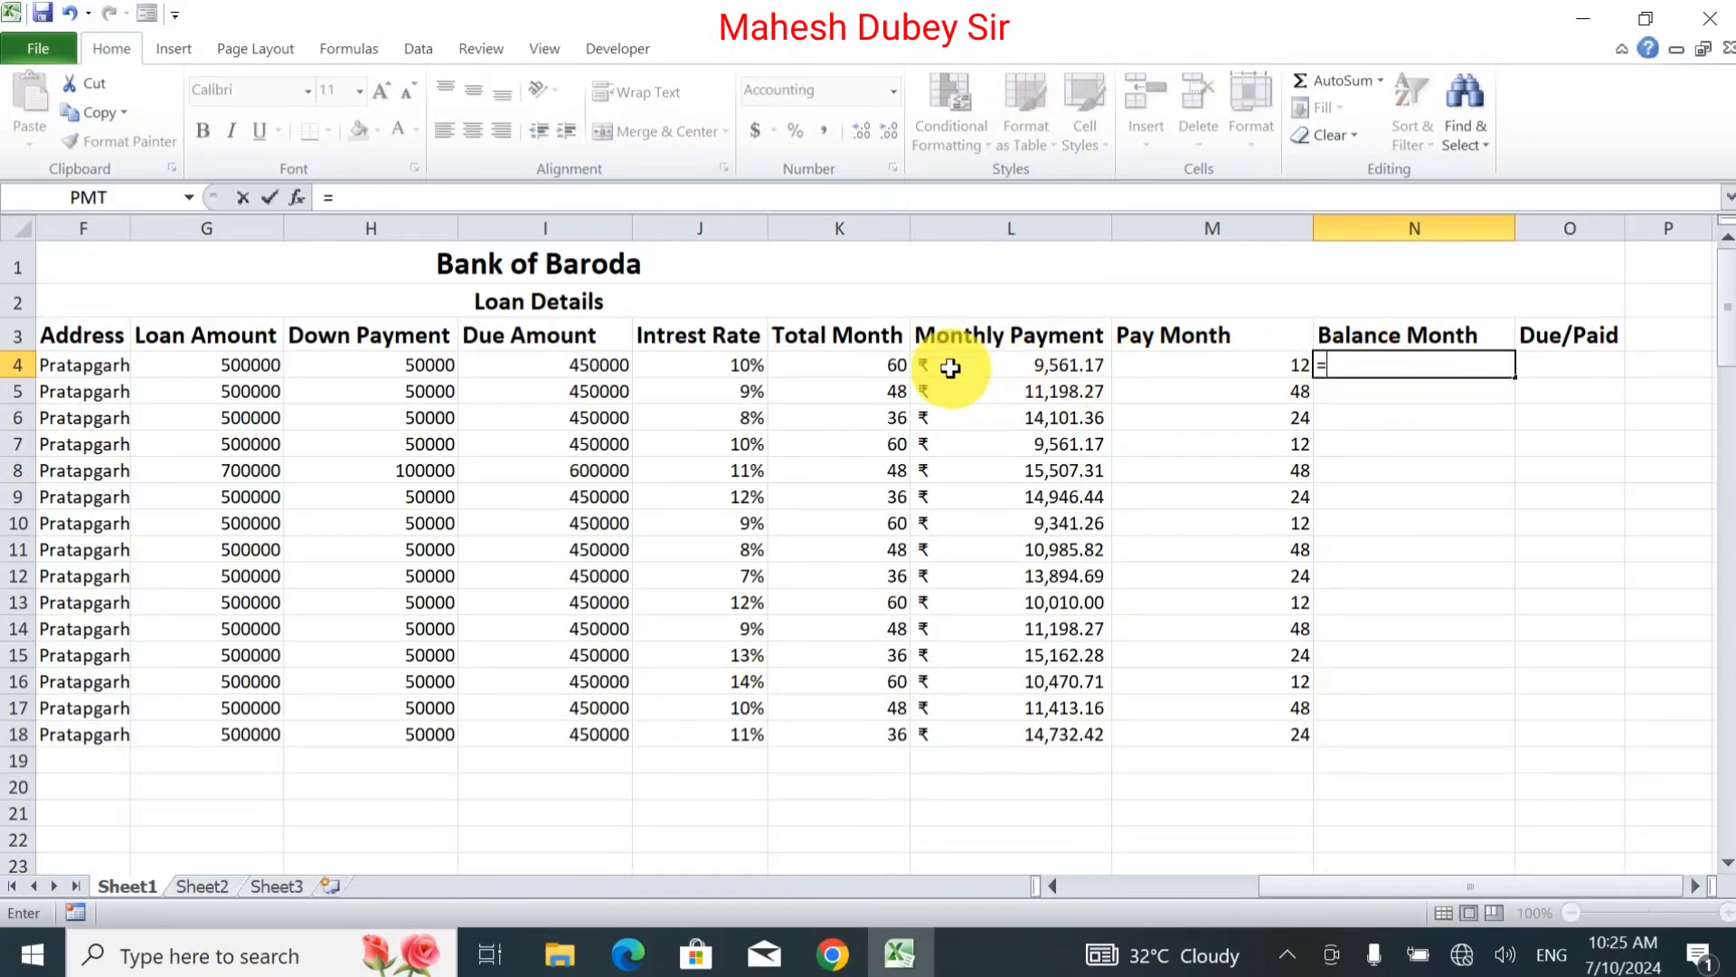
{"action": "left_click", "coordinate": [900, 366]}
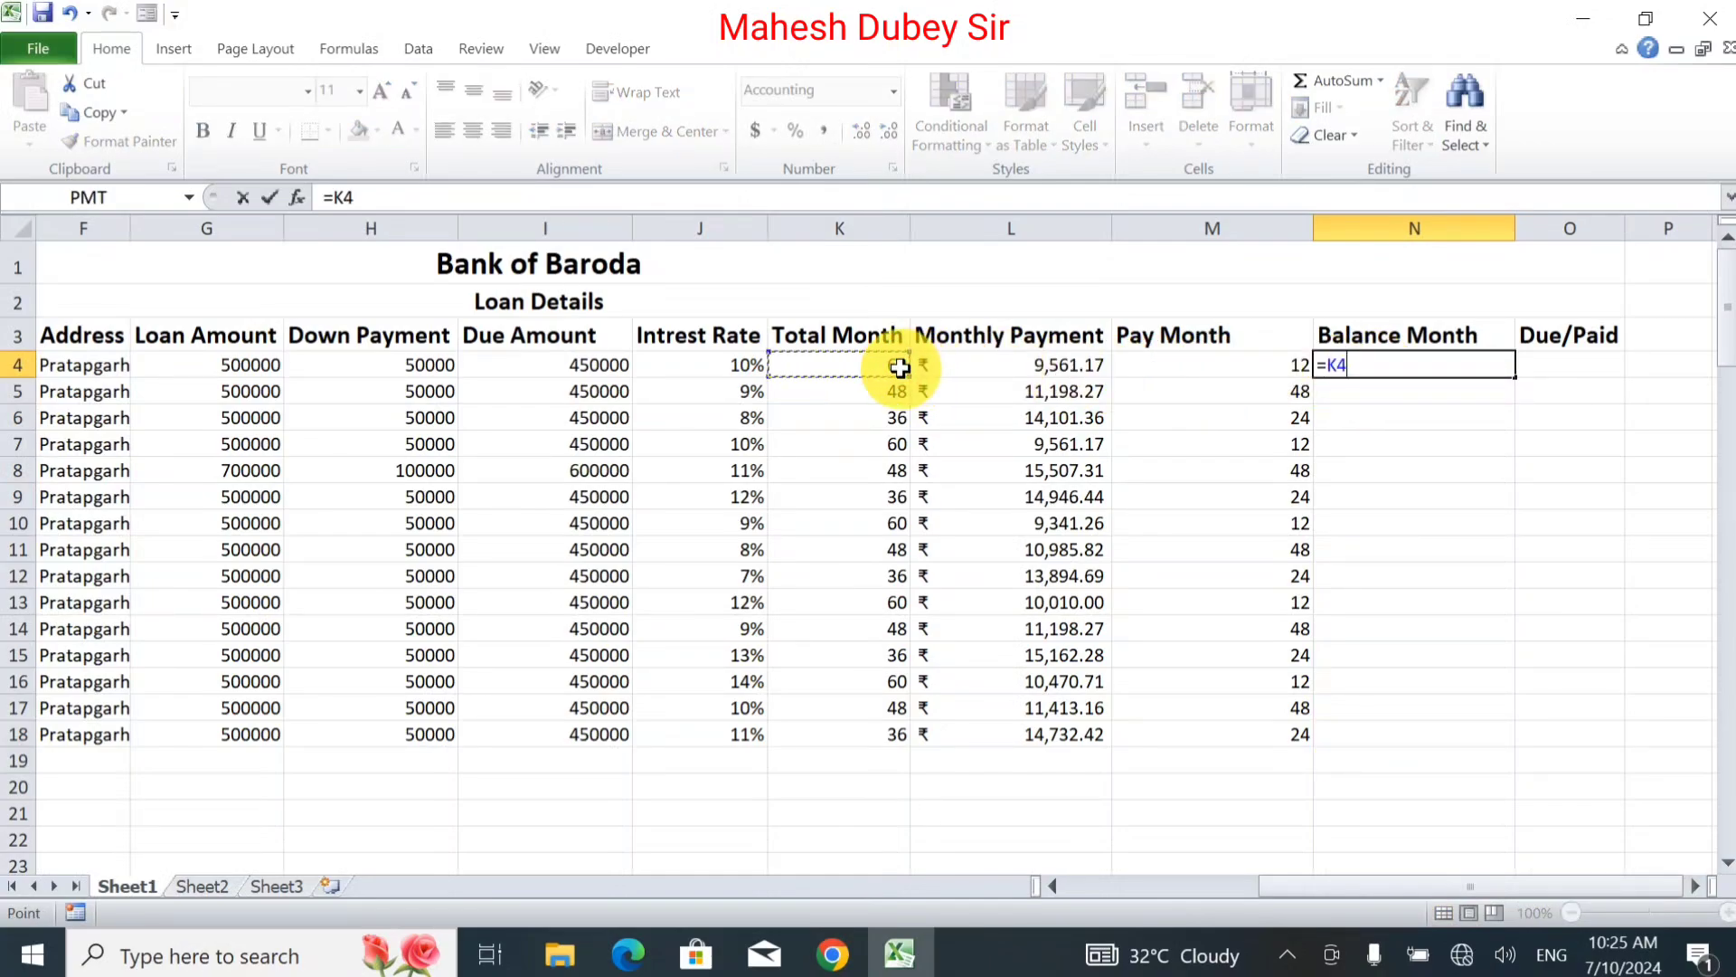
{"action": "type", "text": "-"}
{"action": "left_click", "coordinate": [1240, 364]}
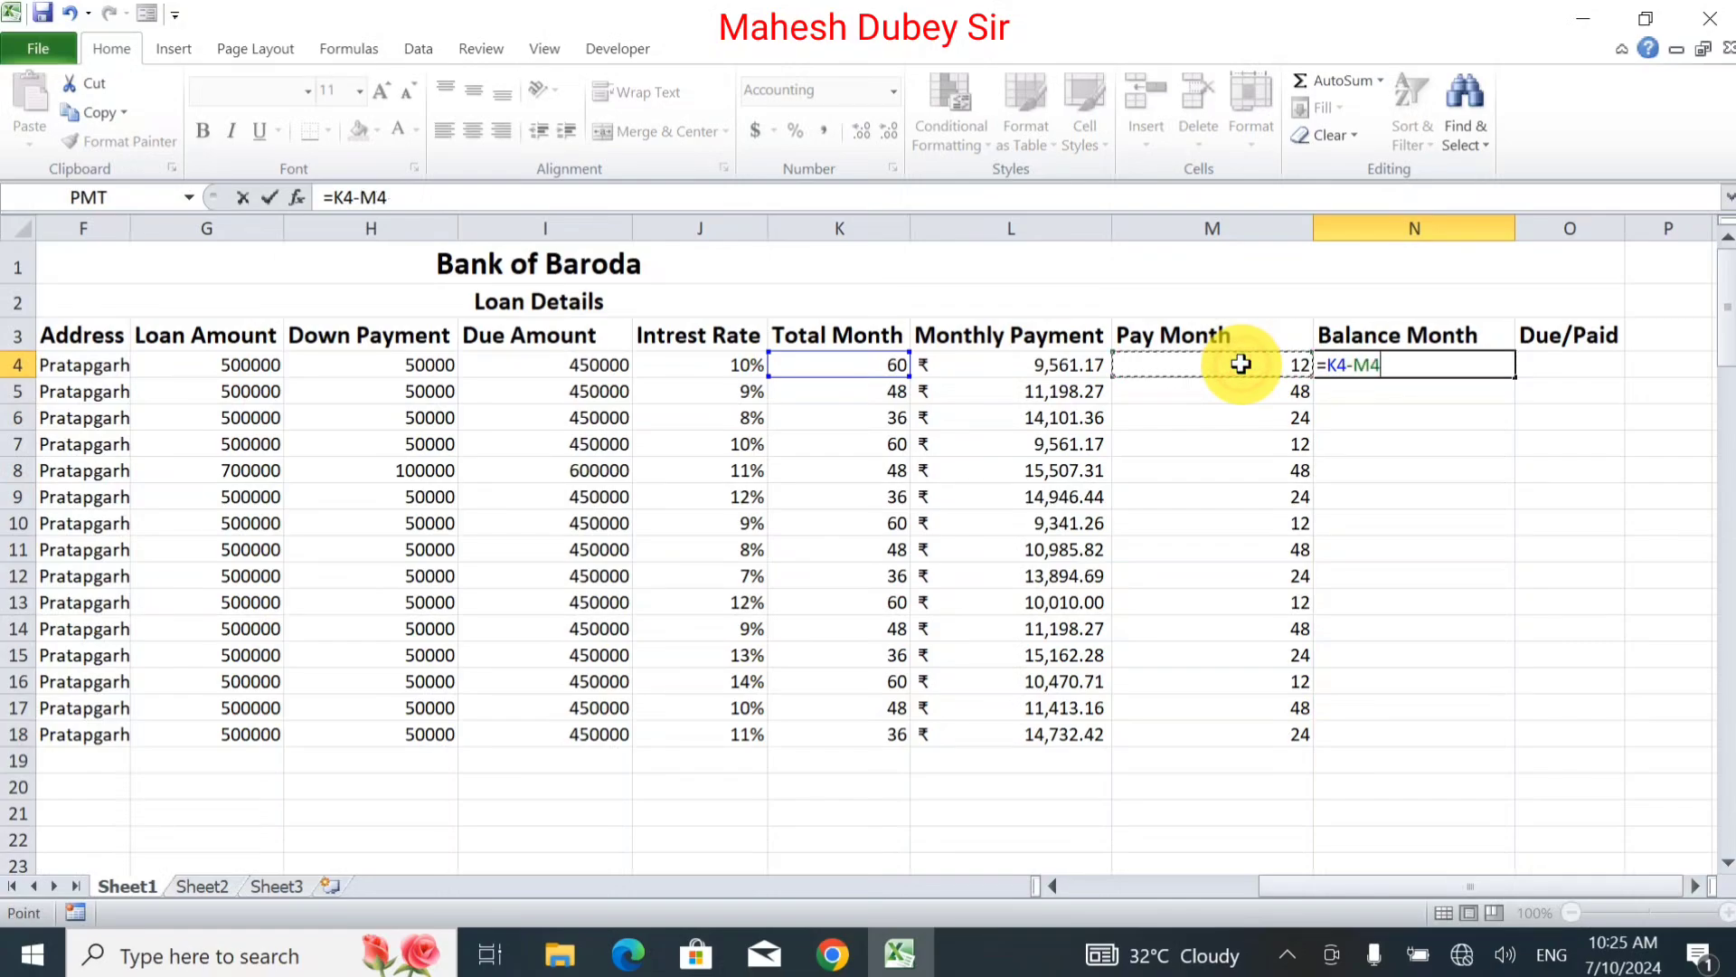
{"action": "key", "text": "Return"}
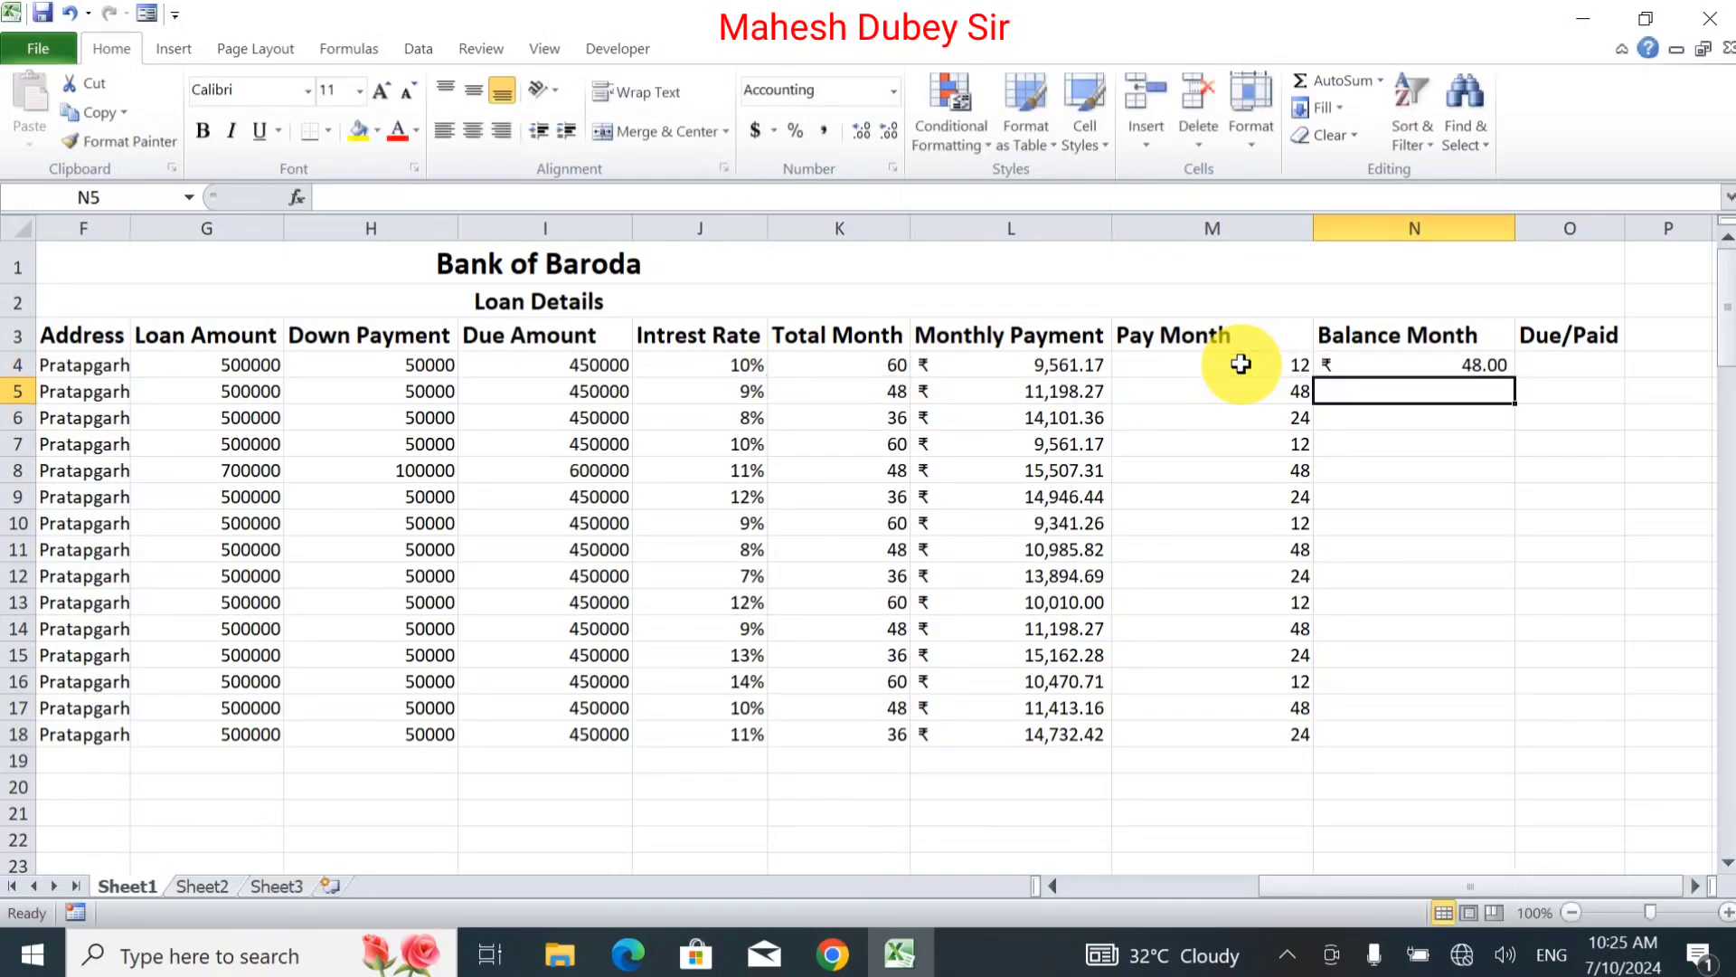
Format the Balance Month range N4:N18 as Number with no decimal places.
{"action": "left_click", "coordinate": [1408, 365]}
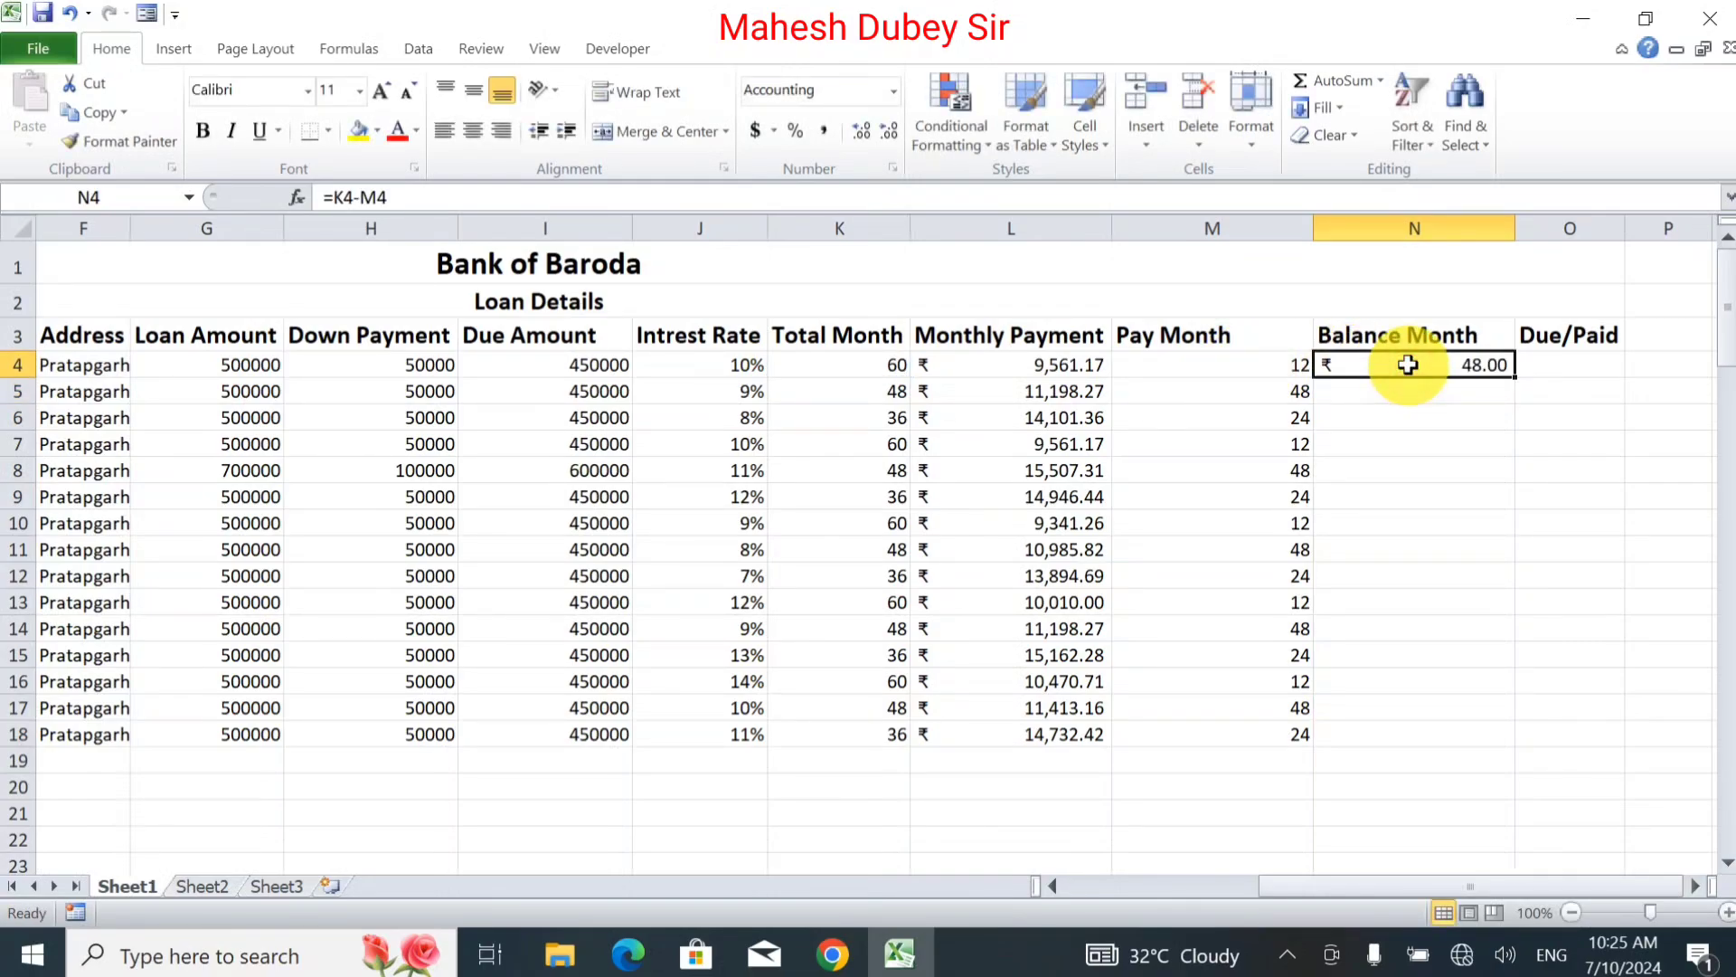
{"action": "left_click_drag", "start_coordinate": [1408, 365], "coordinate": [1402, 733]}
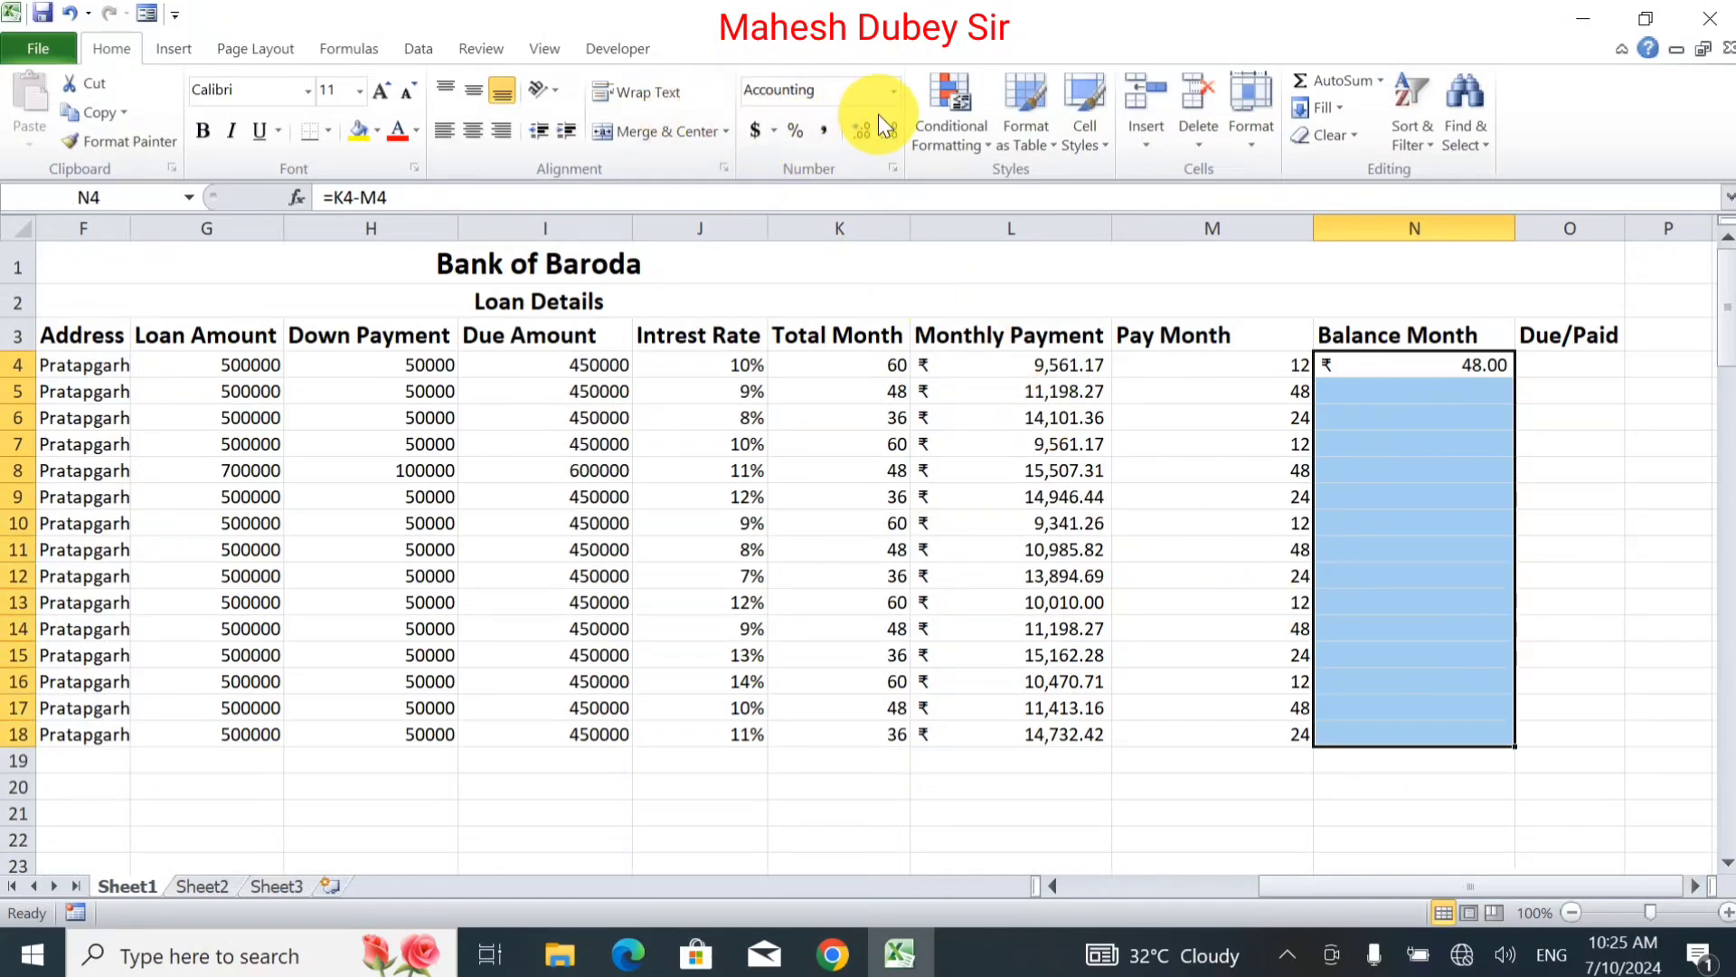
{"action": "left_click", "coordinate": [893, 90]}
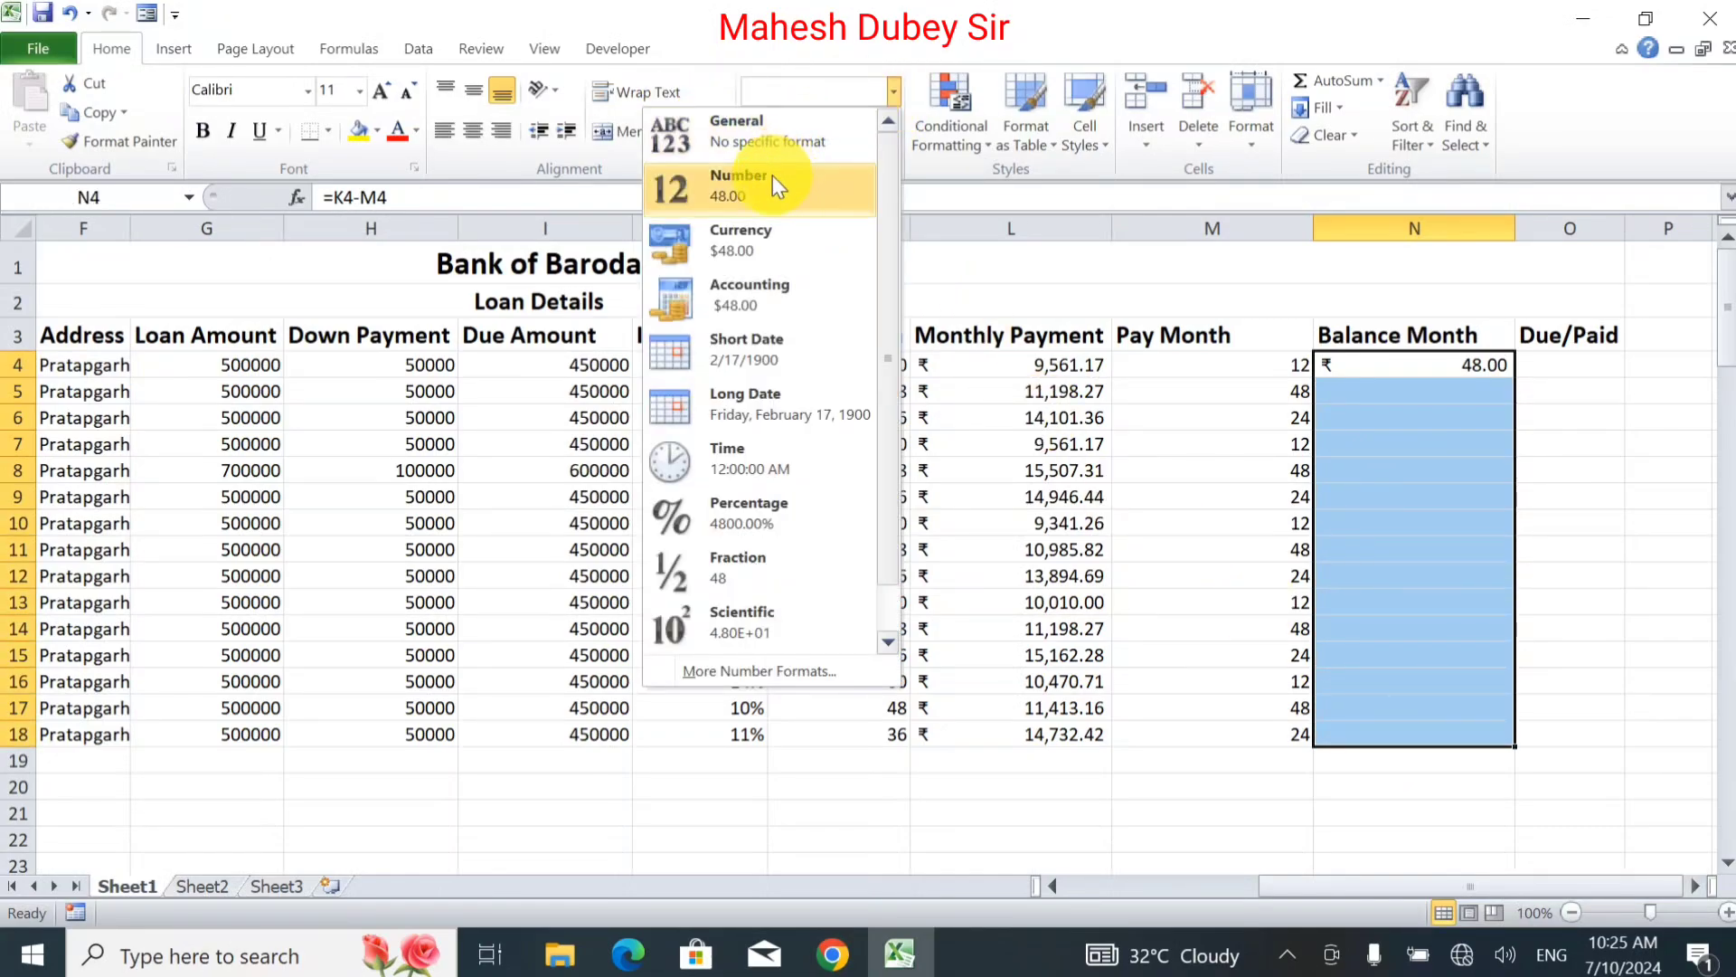
{"action": "left_click", "coordinate": [750, 195]}
{"action": "left_click", "coordinate": [892, 137]}
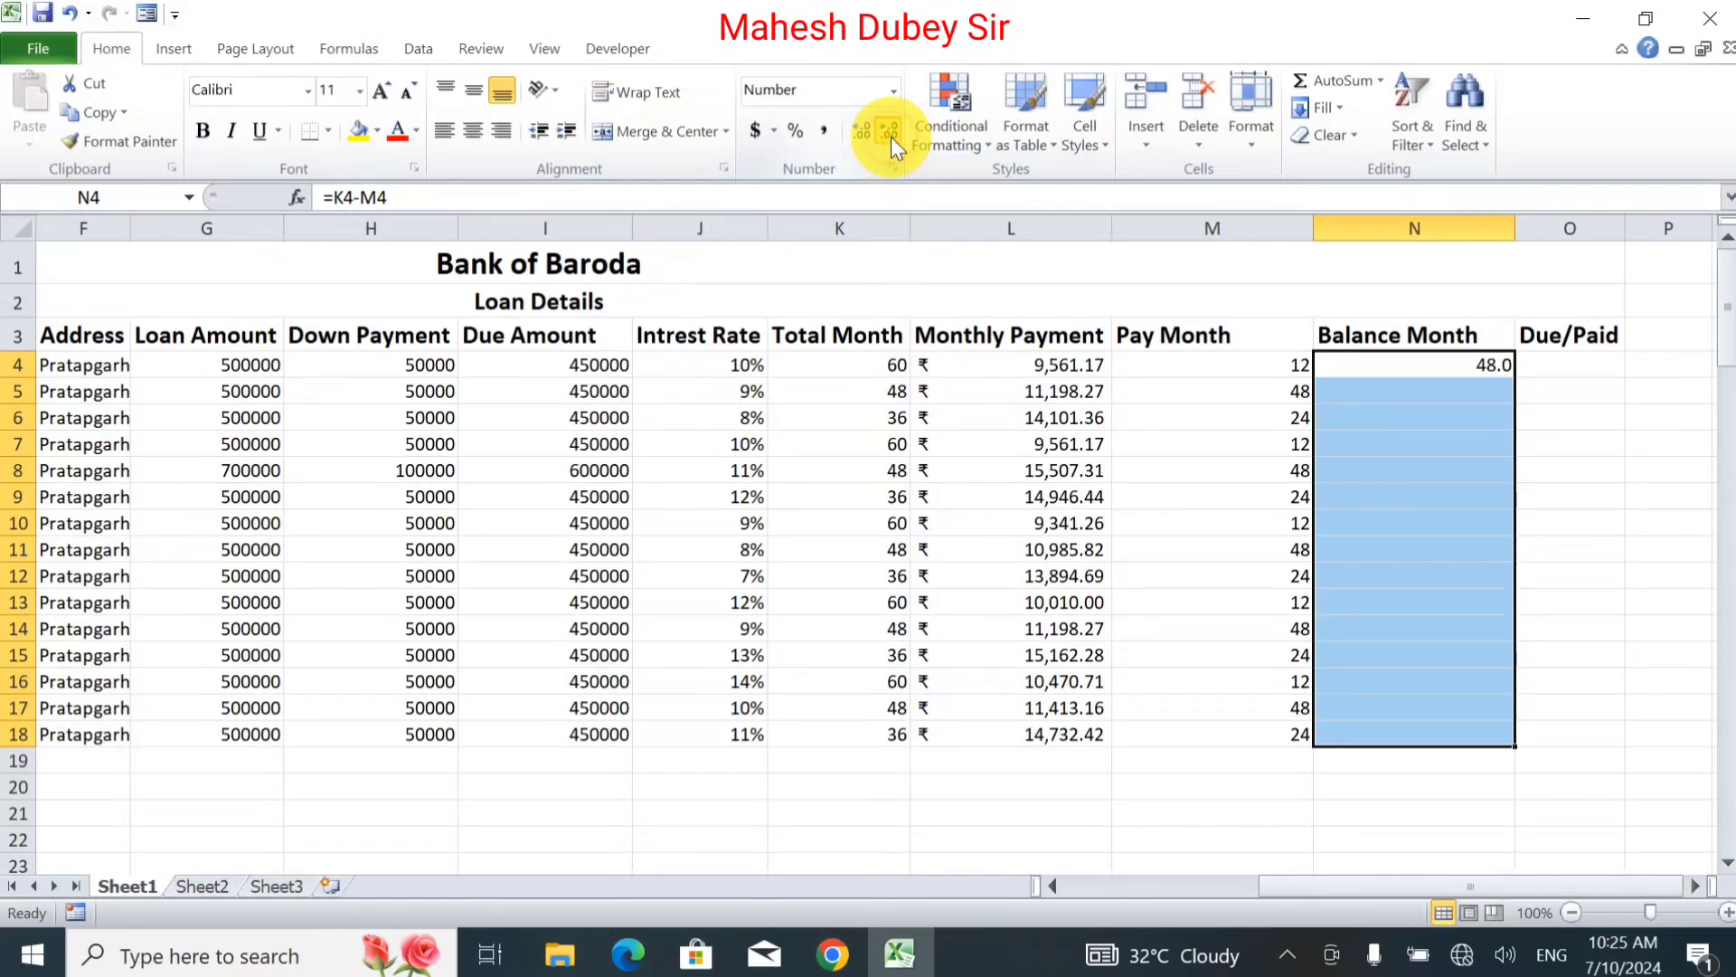
{"action": "left_click", "coordinate": [892, 137]}
{"action": "left_click", "coordinate": [1461, 363]}
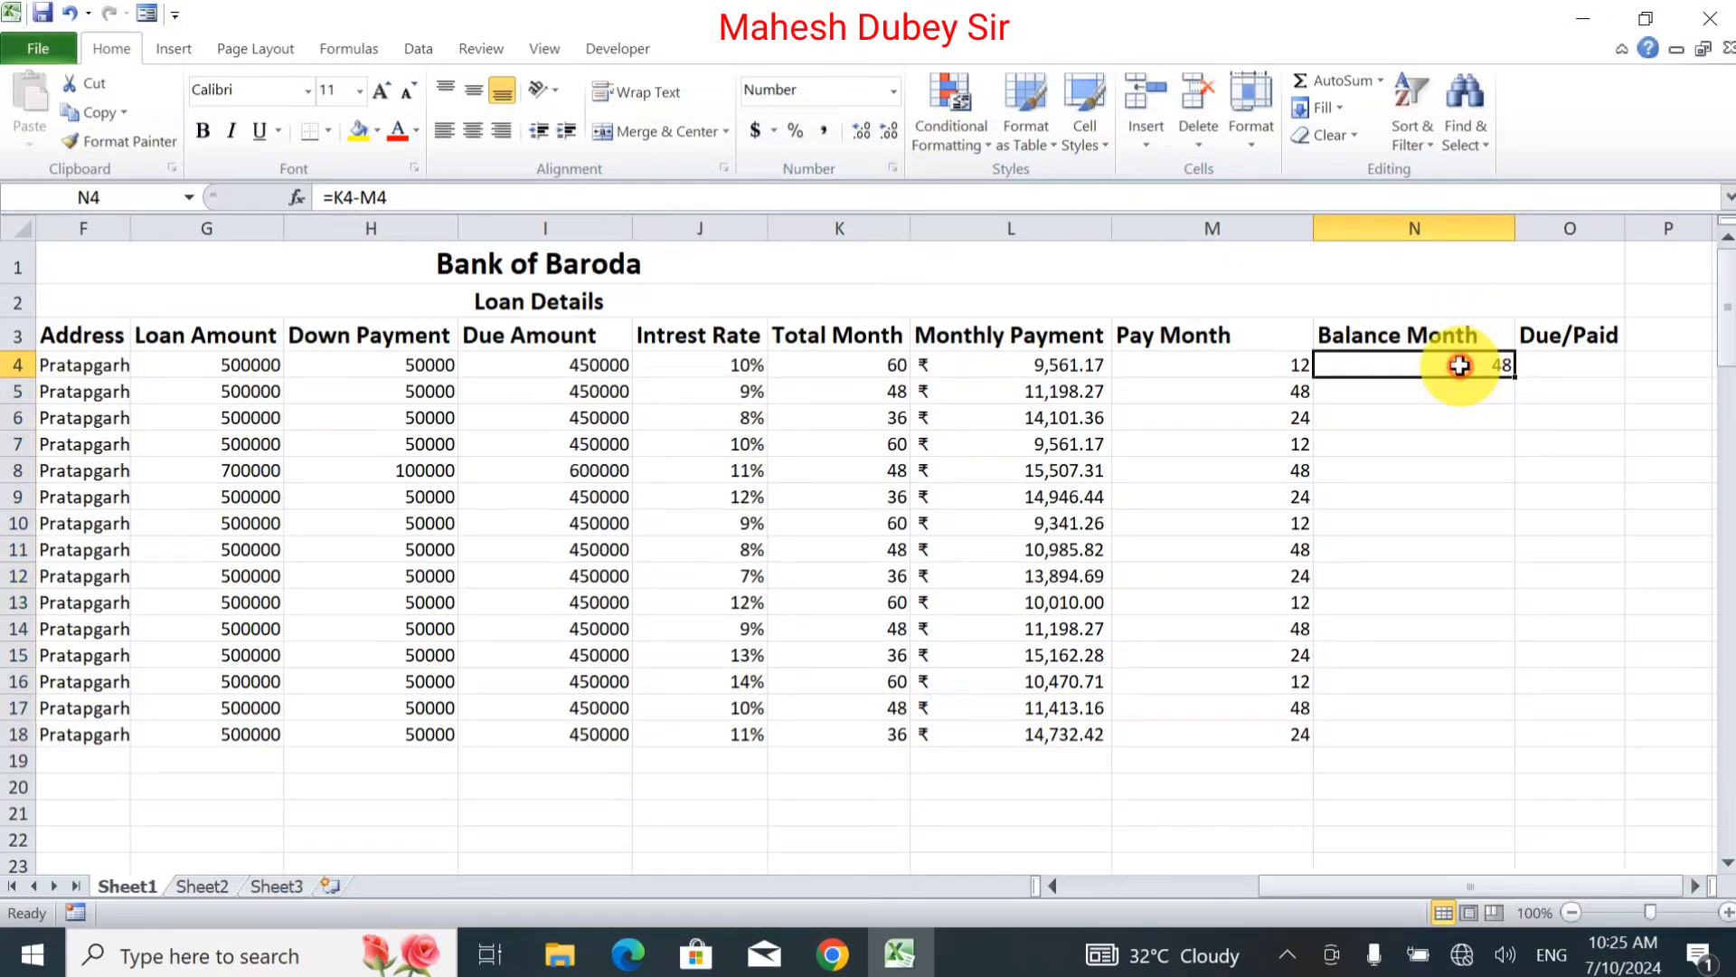
Fill the Balance Month formula from N4 down to N18 and autofit the widths of columns L through O.
{"action": "left_click_drag", "start_coordinate": [1516, 378], "coordinate": [1498, 754]}
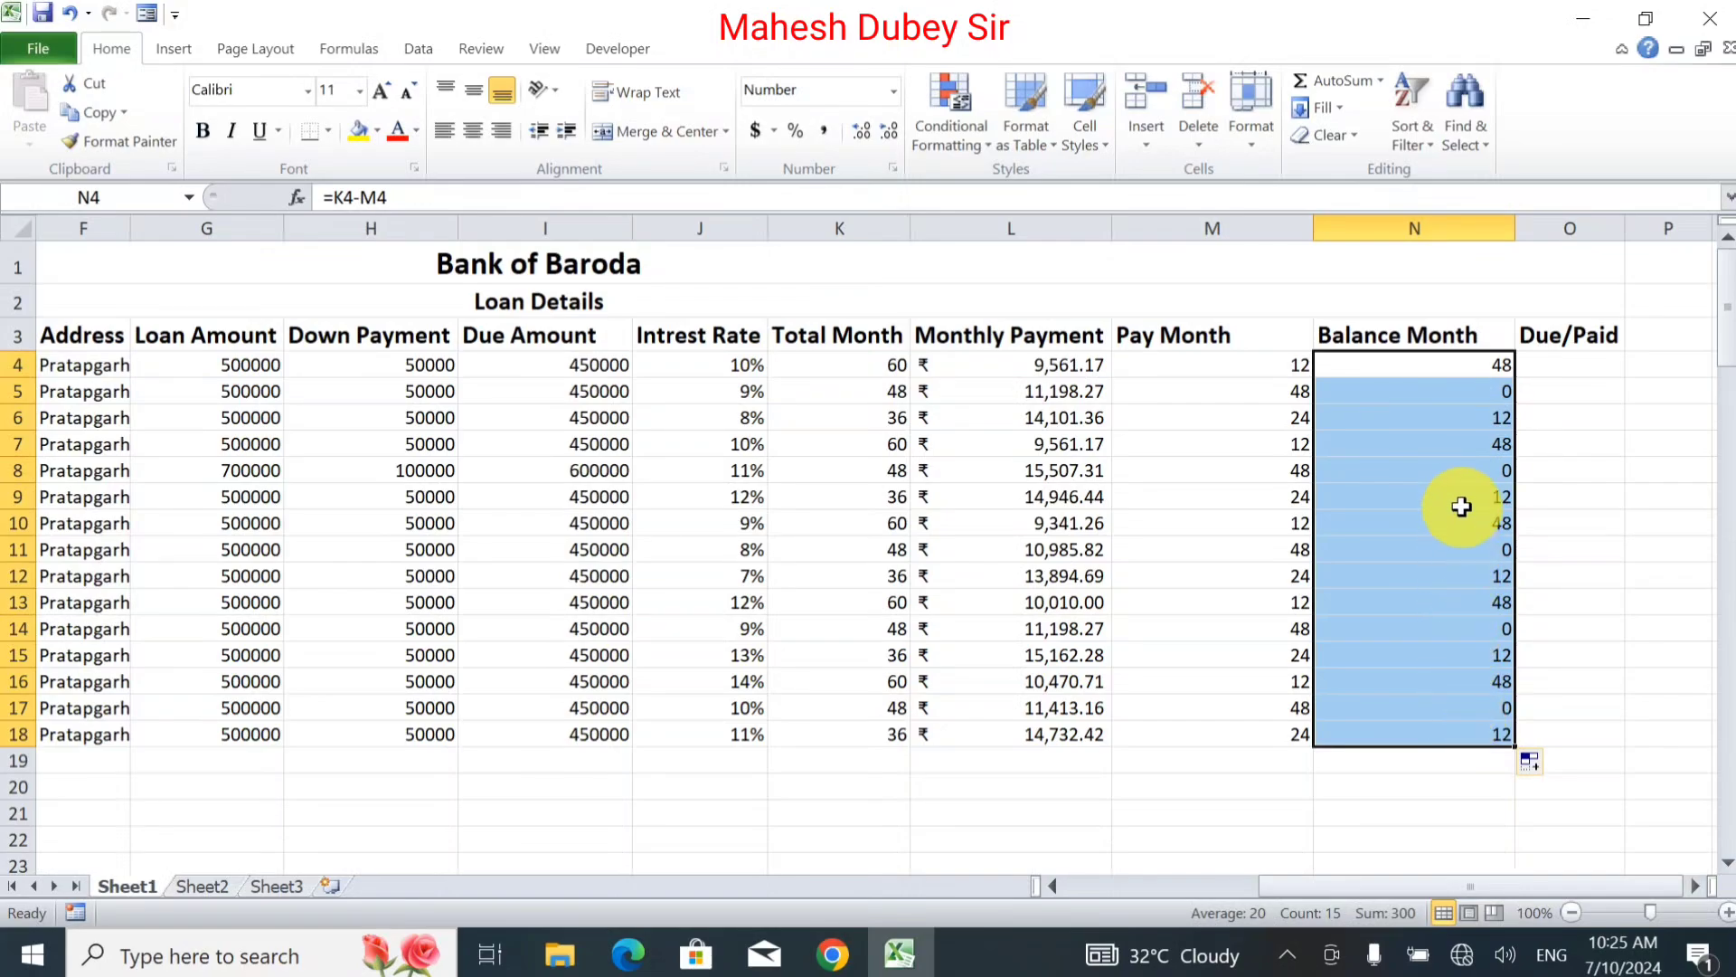
{"action": "left_click", "coordinate": [1565, 362]}
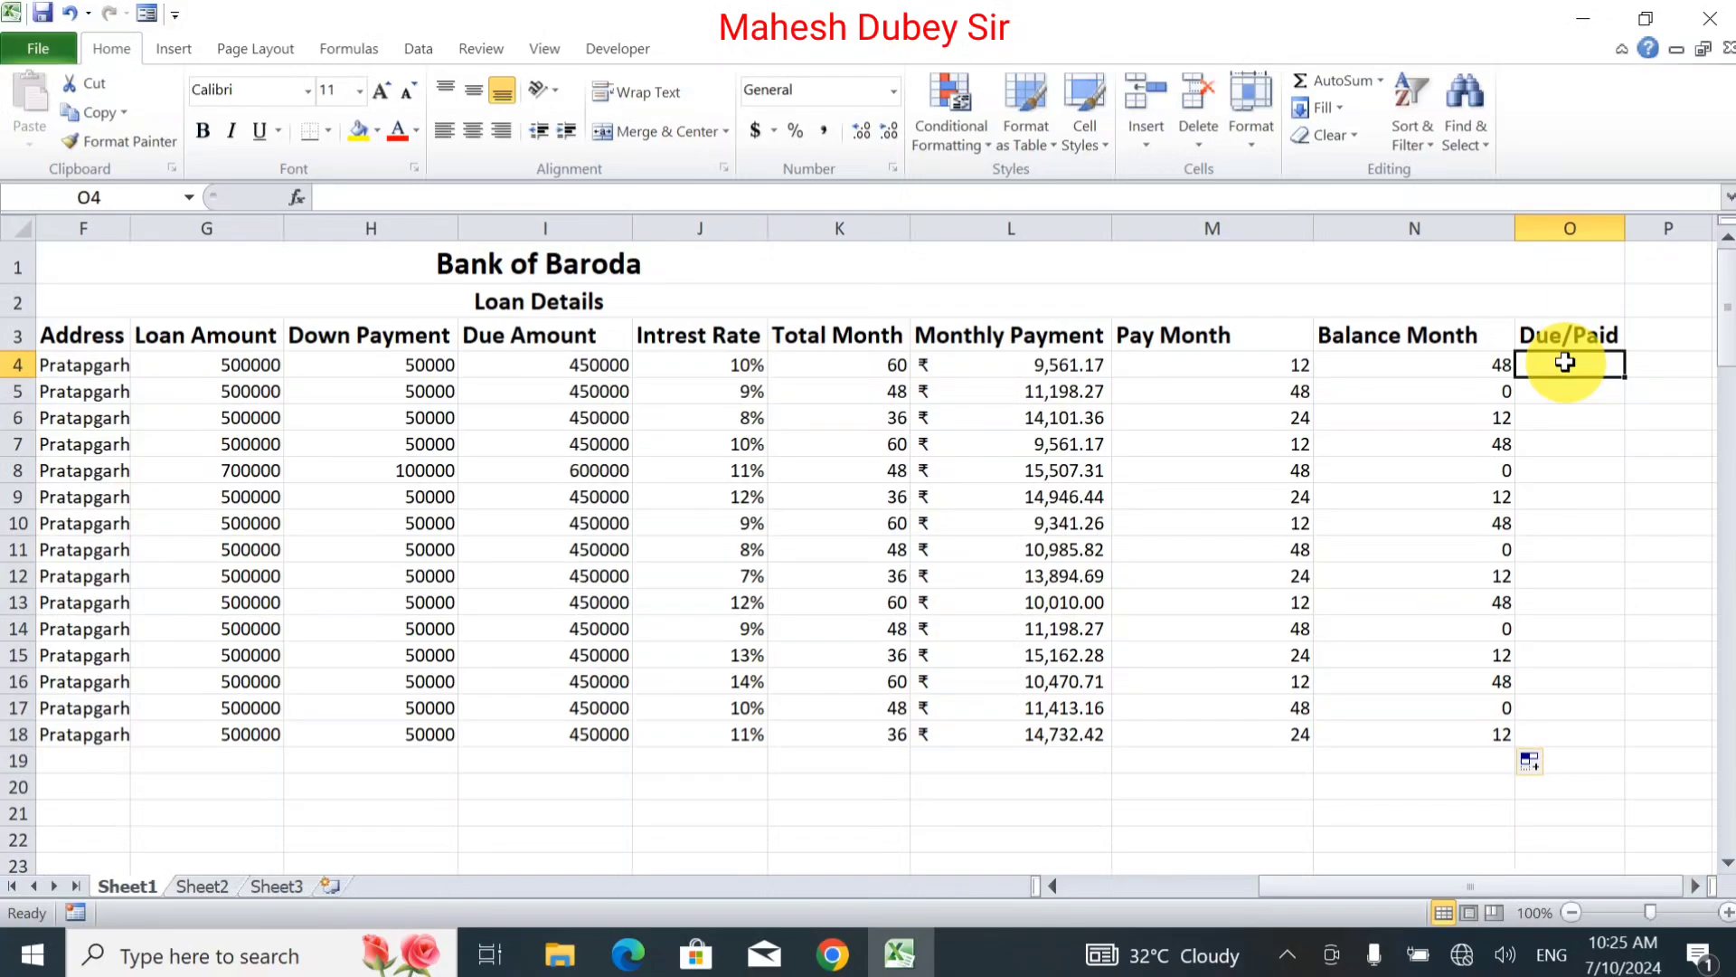
{"action": "left_click", "coordinate": [1575, 228]}
{"action": "left_click_drag", "start_coordinate": [1496, 221], "coordinate": [1055, 237]}
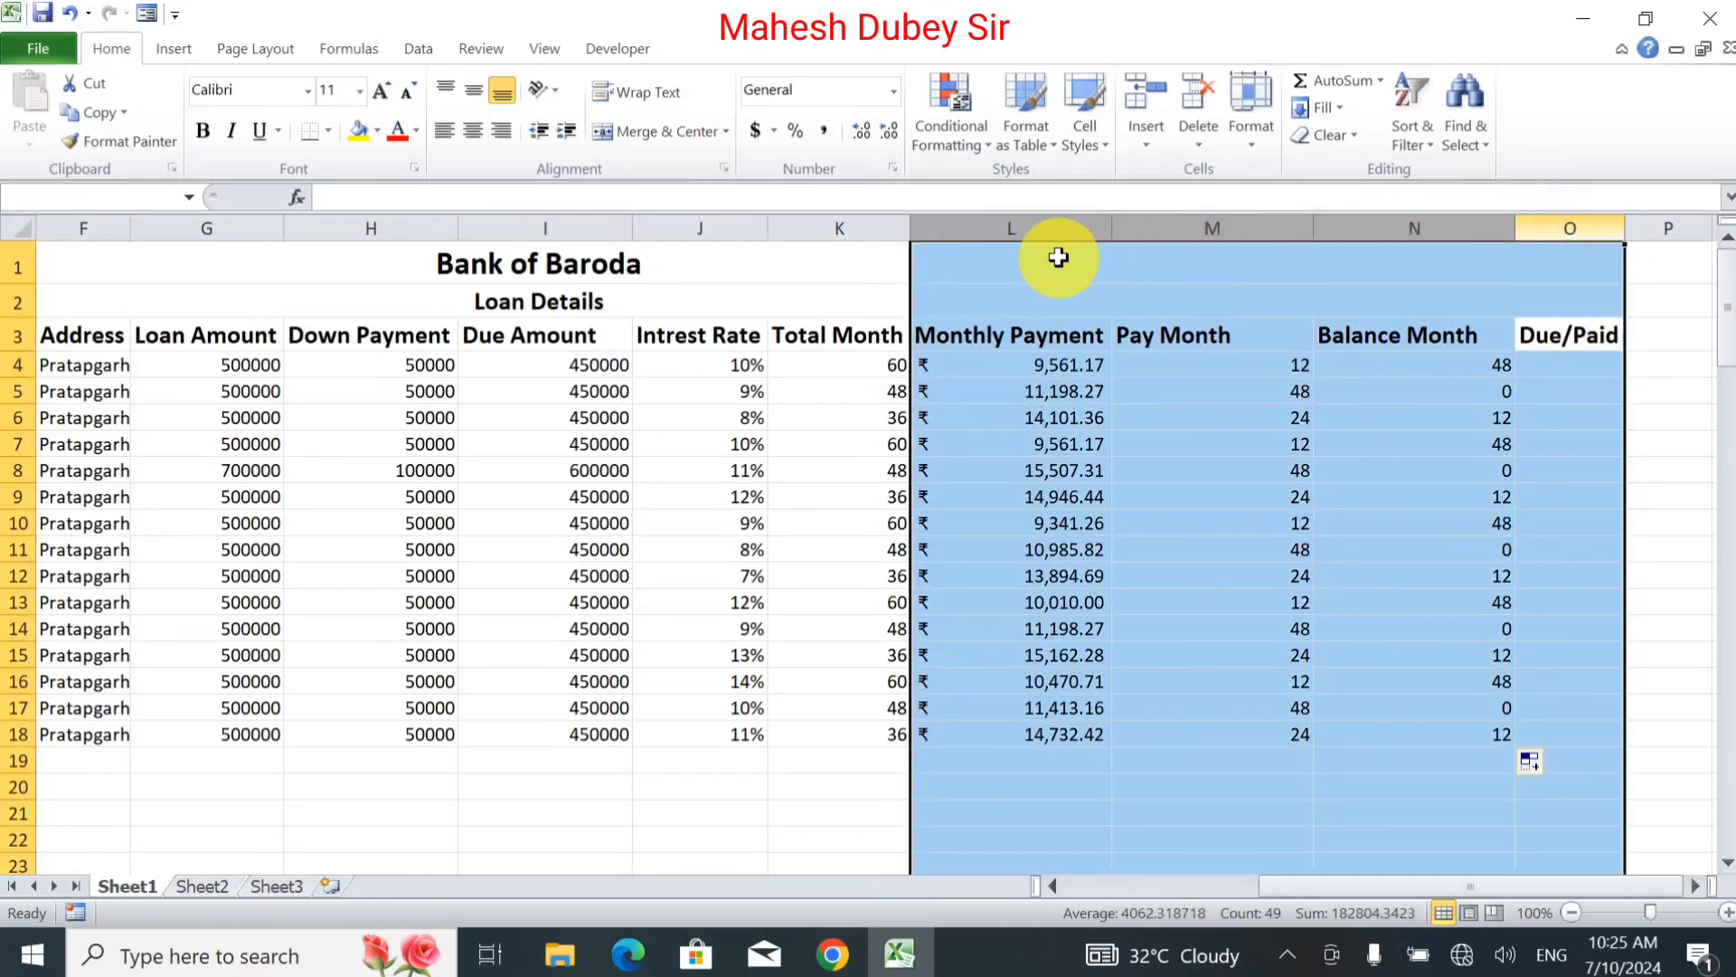
{"action": "double_click", "coordinate": [1112, 225]}
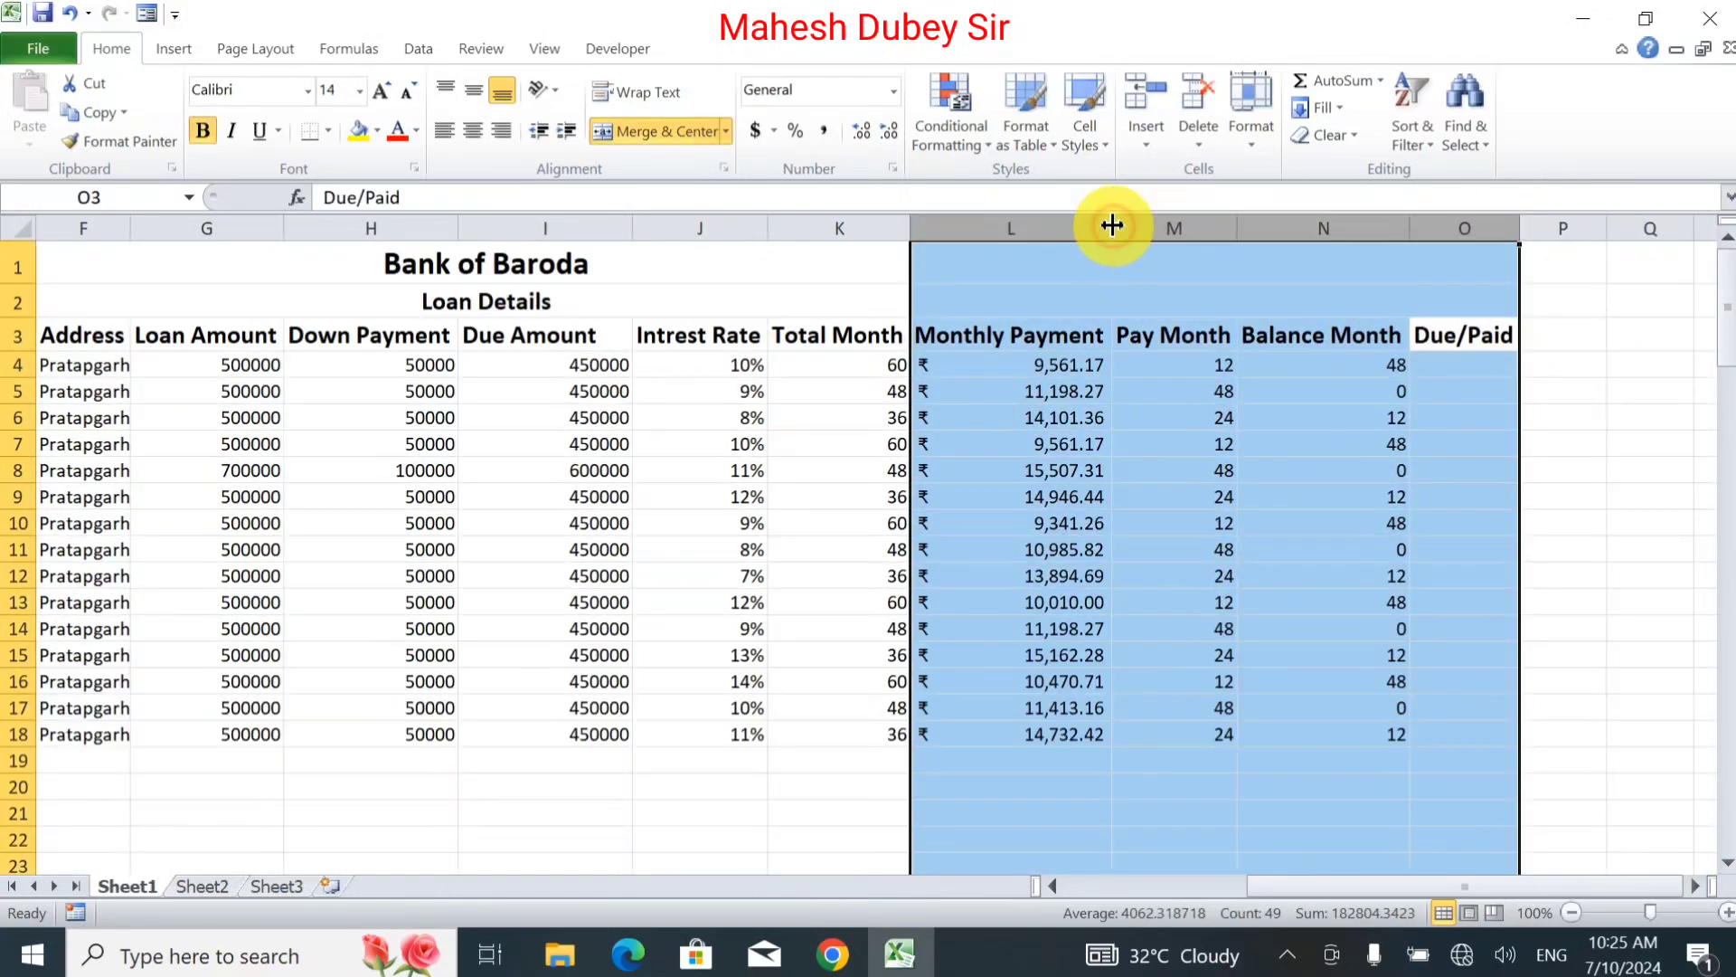
{"action": "left_click", "coordinate": [1454, 382]}
{"action": "left_click", "coordinate": [1452, 362]}
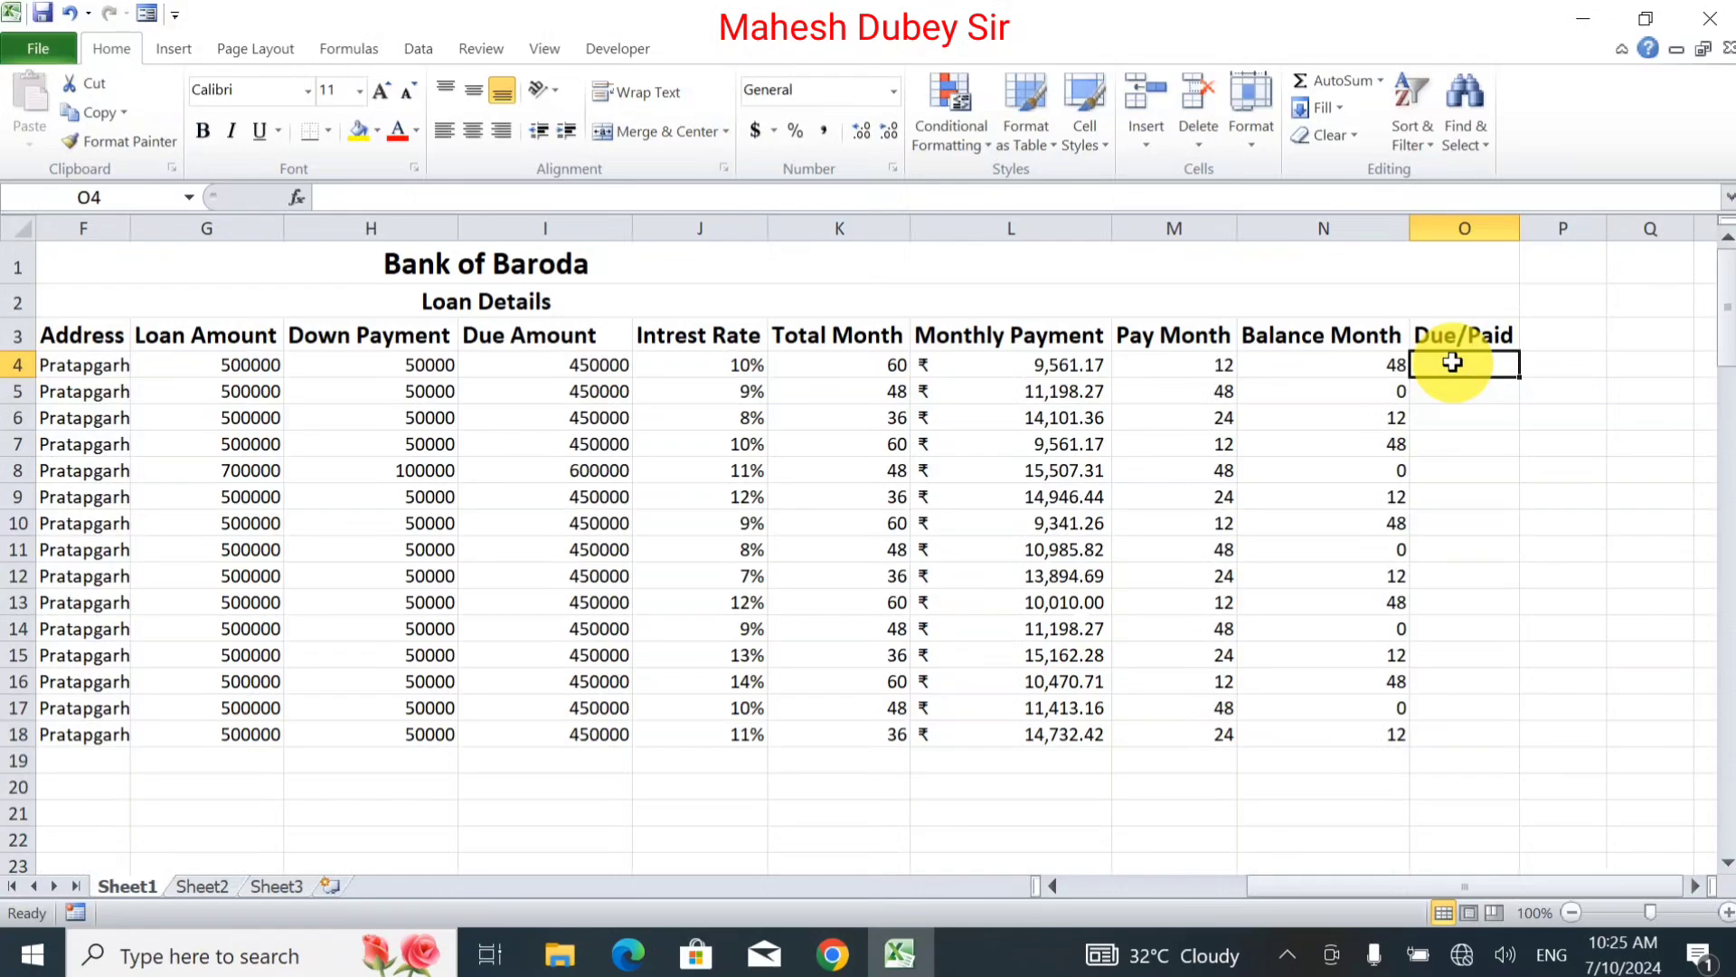
{"action": "type", "text": "="}
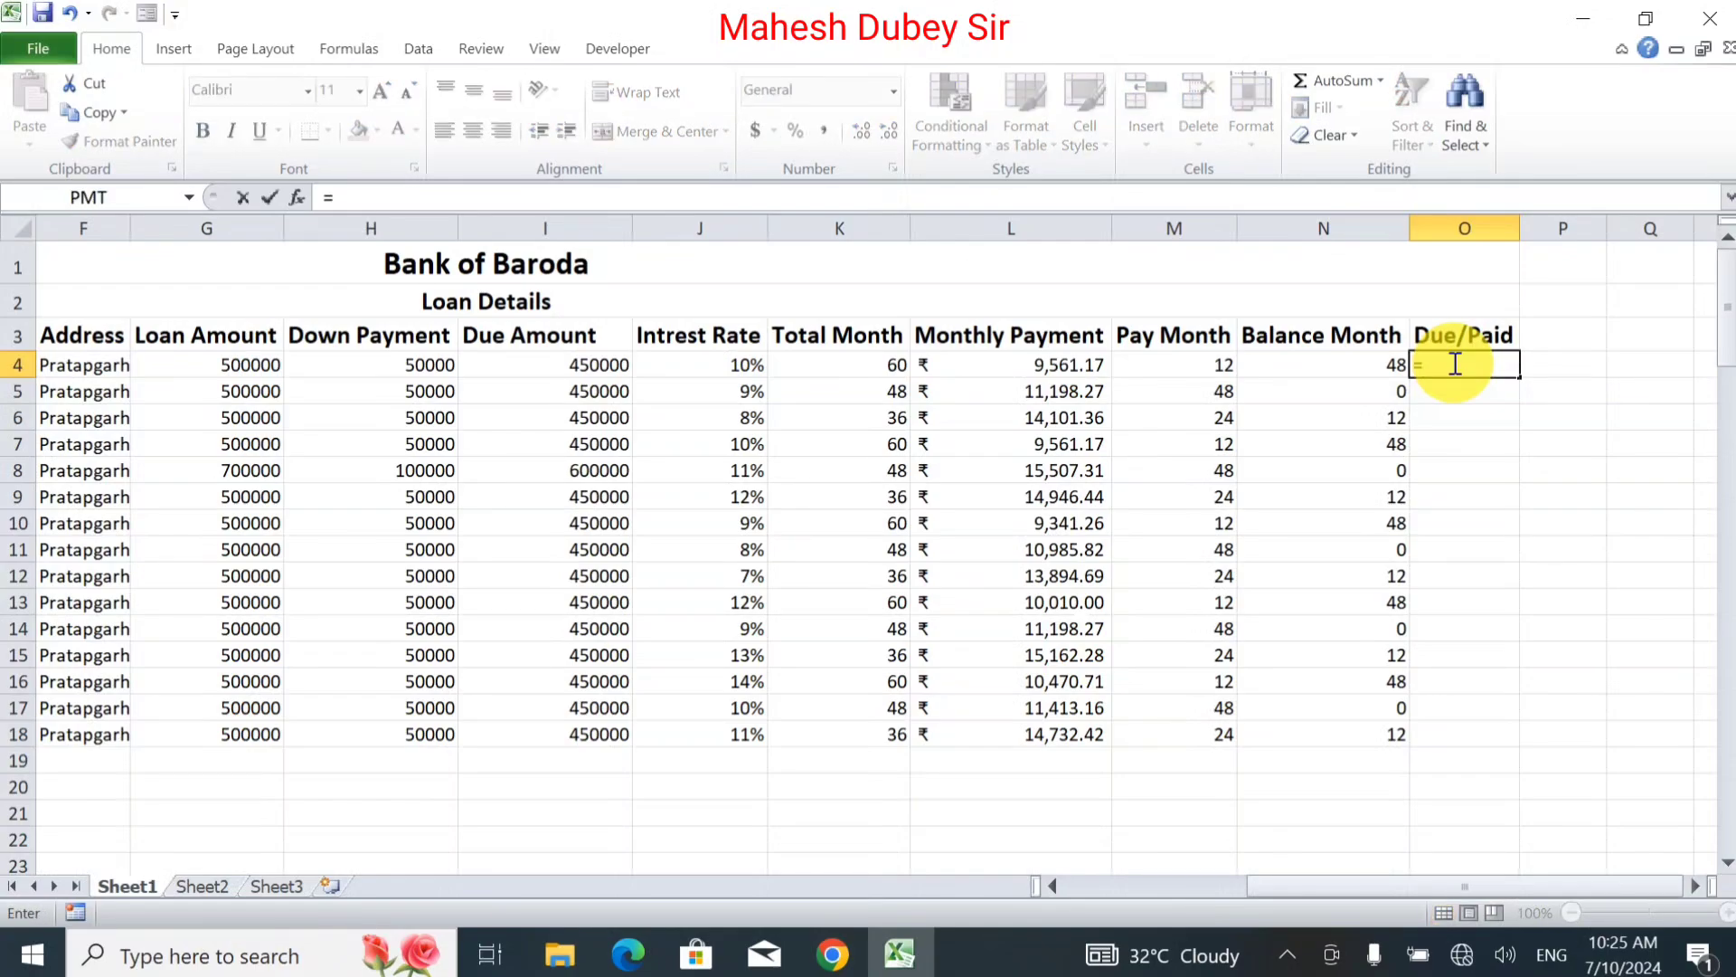
{"action": "type", "text": "if"}
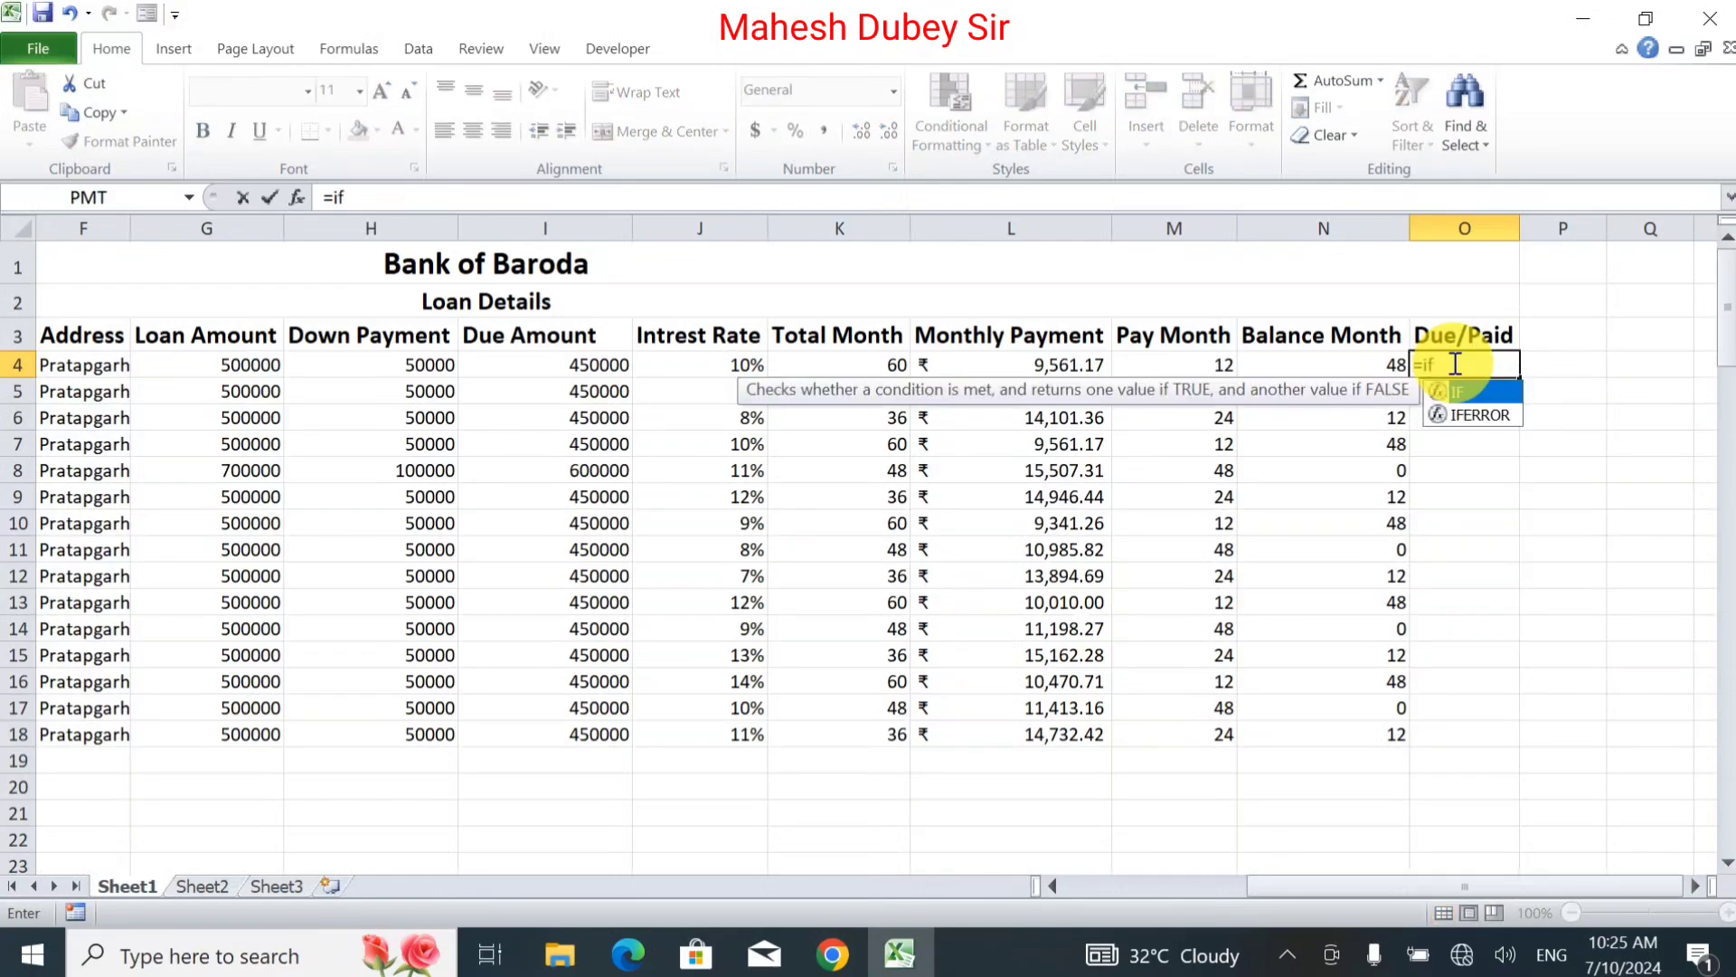
{"action": "type", "text": "("}
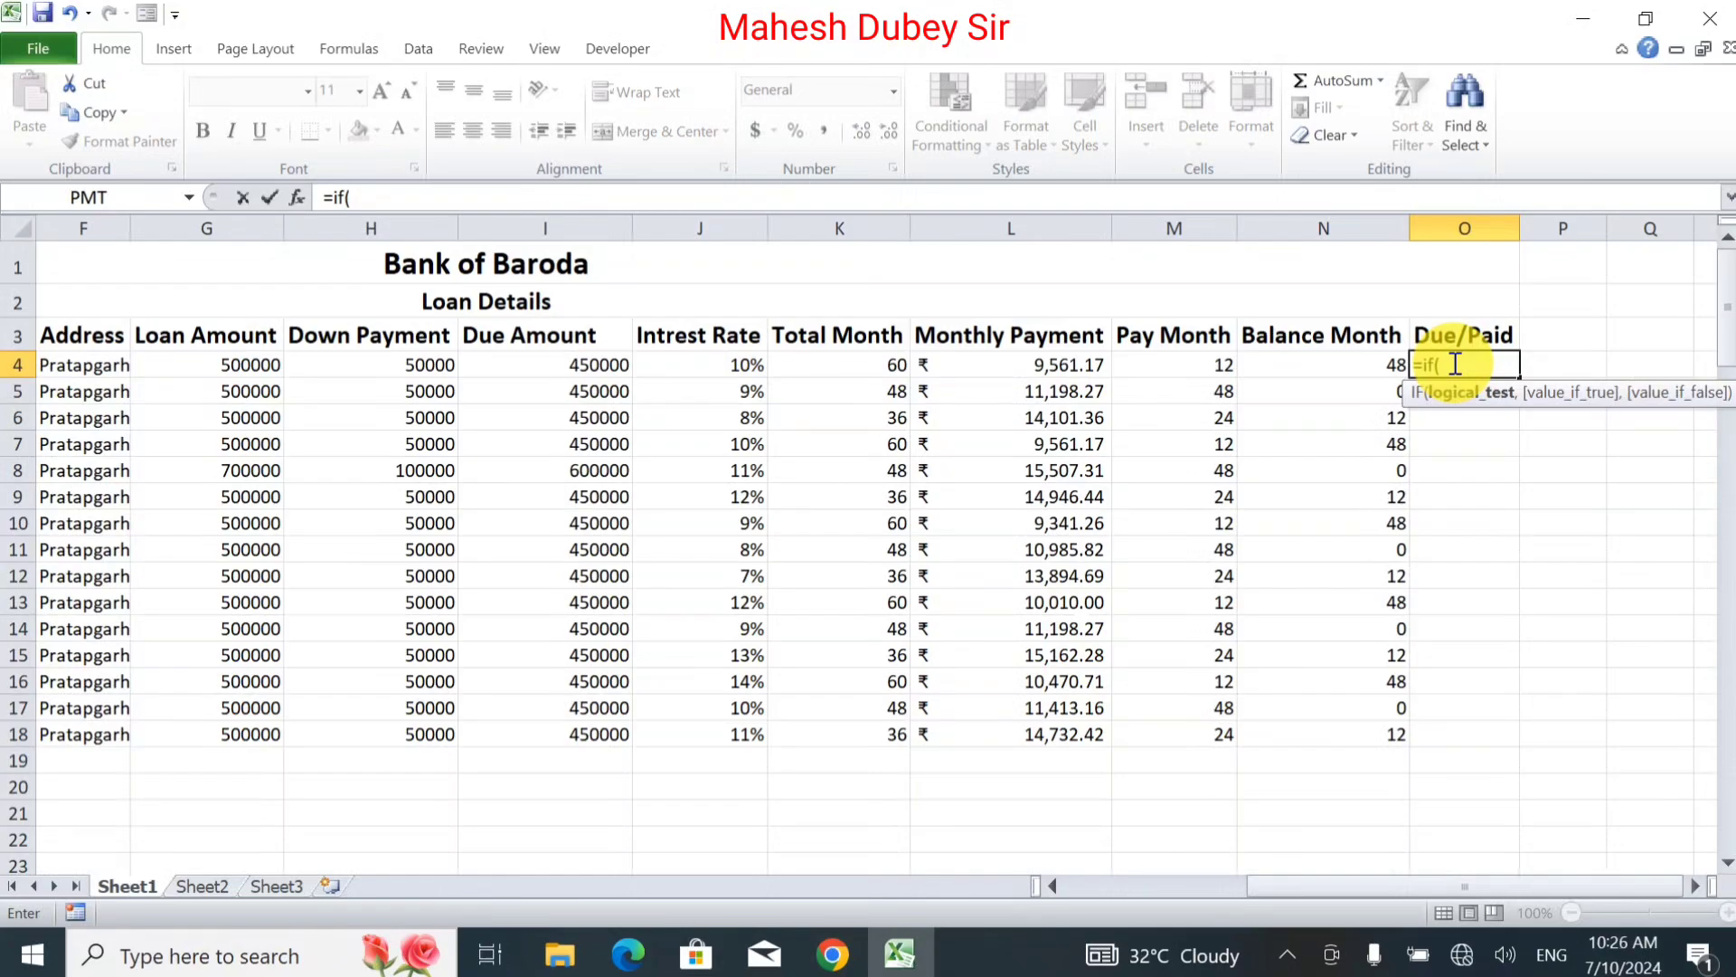
{"action": "key", "text": "BackSpace"}
{"action": "key", "text": "BackSpace"}
{"action": "key", "text": "BackSpace"}
{"action": "key", "text": "BackSpace"}
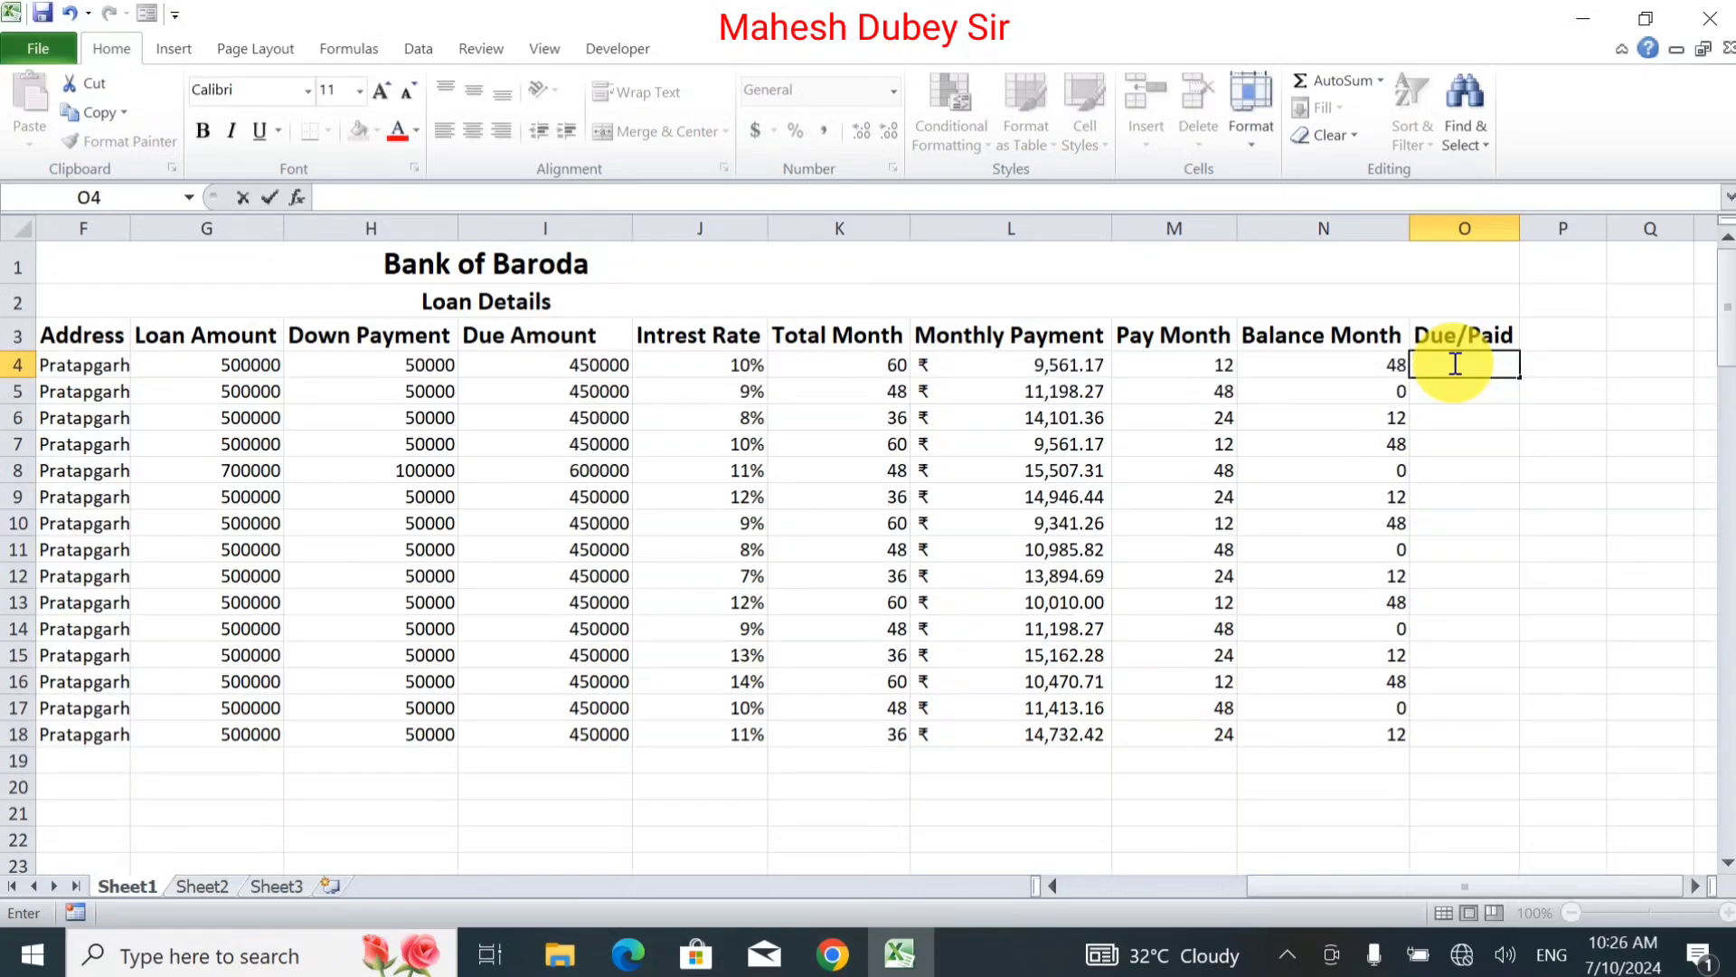
Enter the formula =IF(N4<1,"Paid","Due") in O4 to give the first borrower's Due/Paid status.
{"action": "type", "text": "=if"}
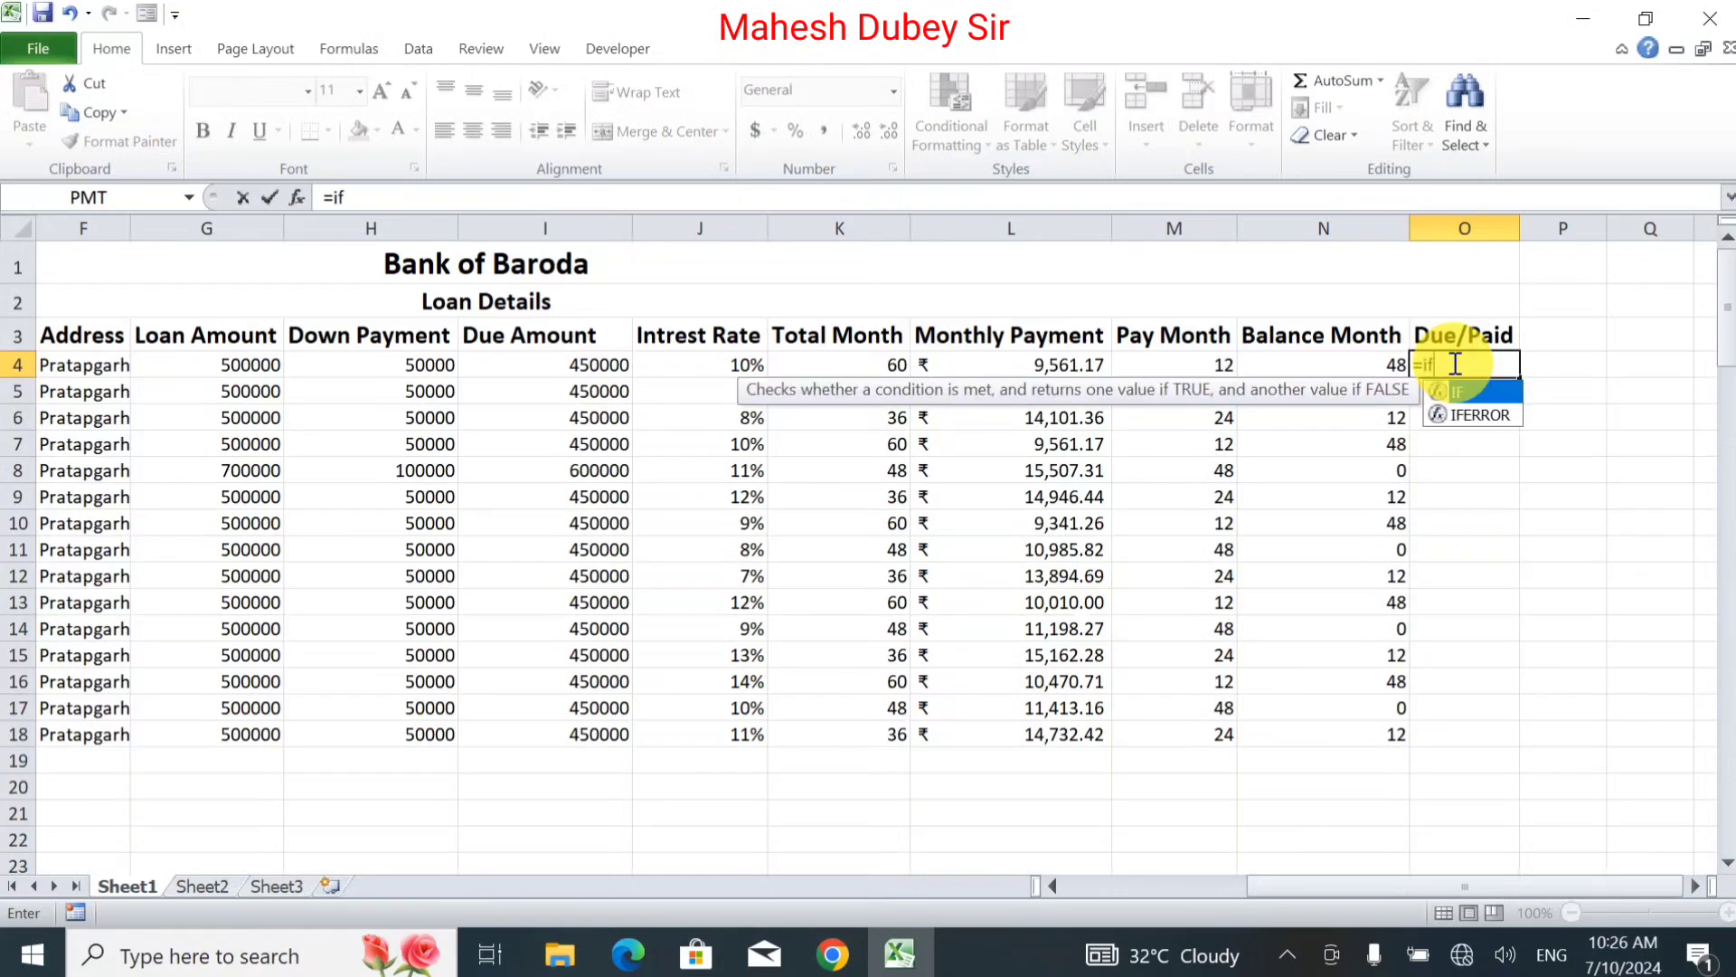
{"action": "type", "text": "("}
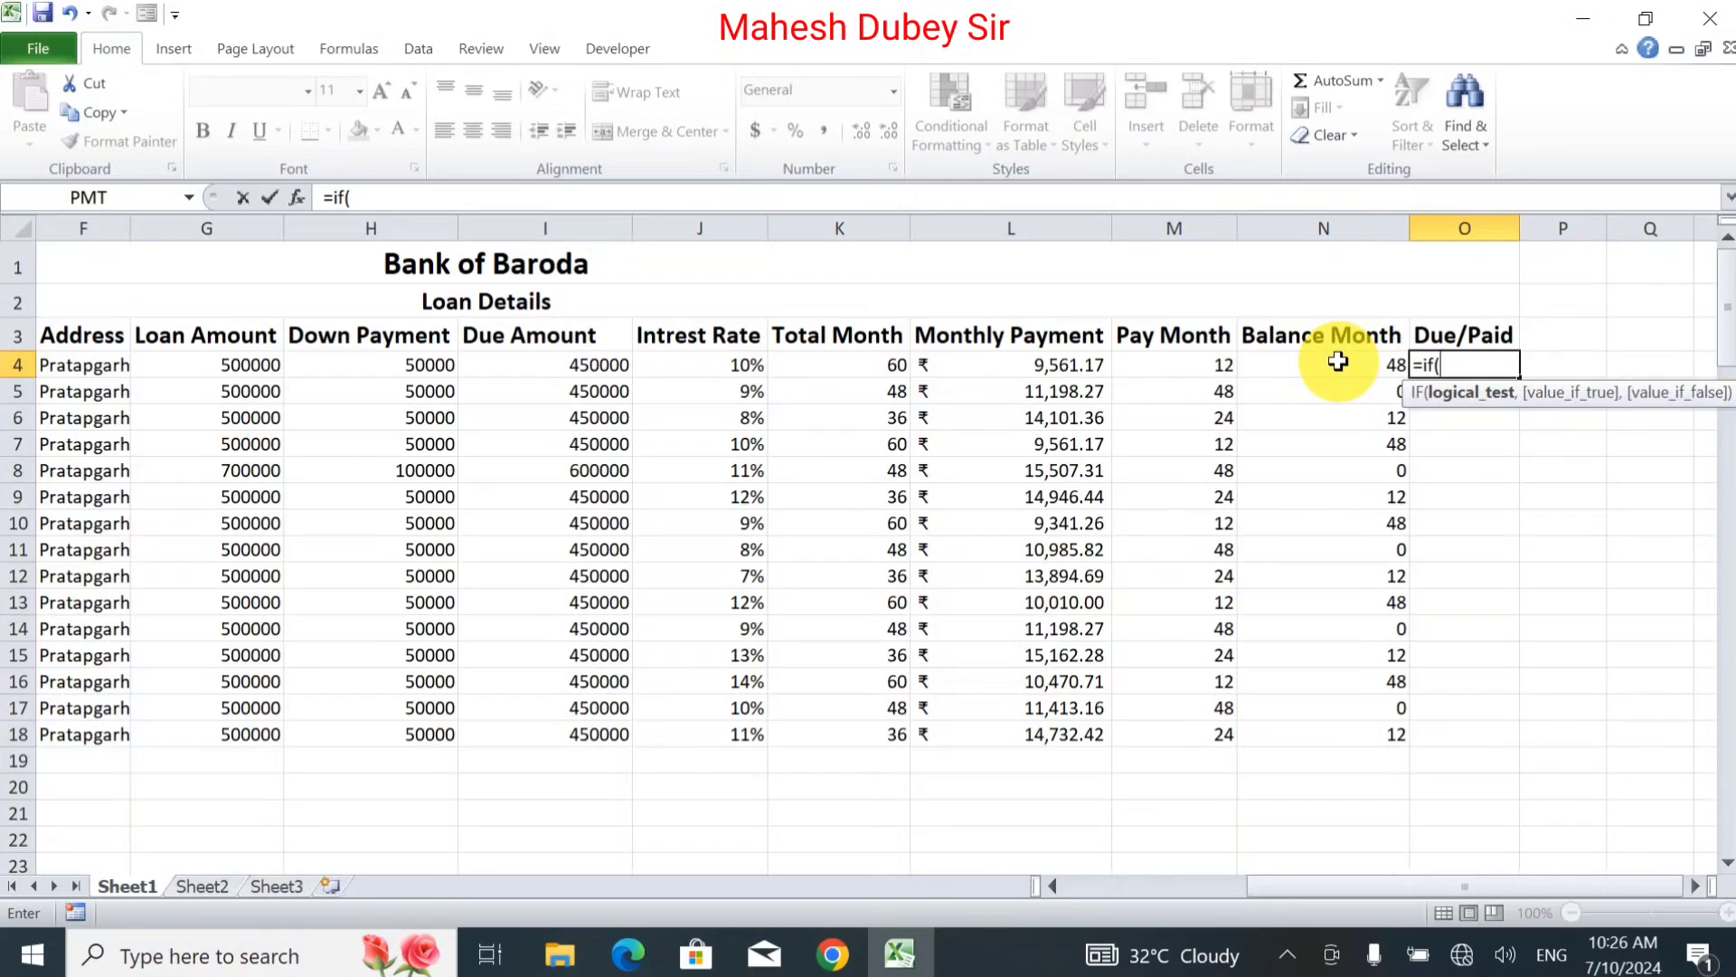
{"action": "left_click", "coordinate": [1338, 361]}
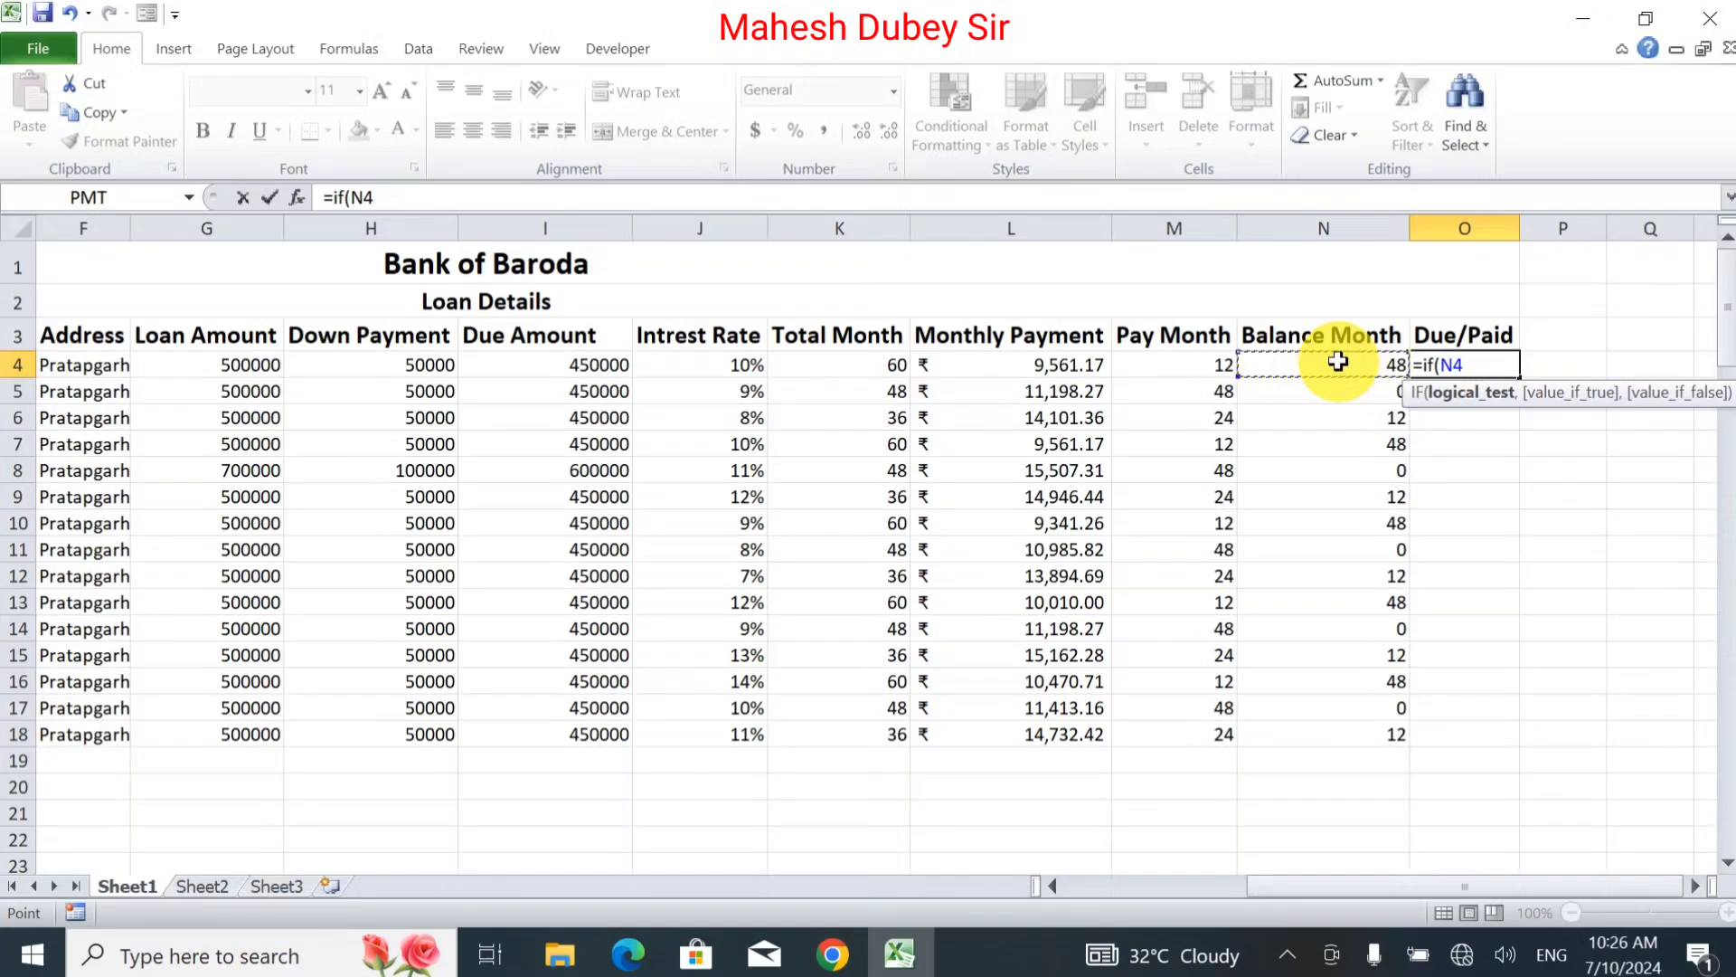
{"action": "type", "text": ">0"}
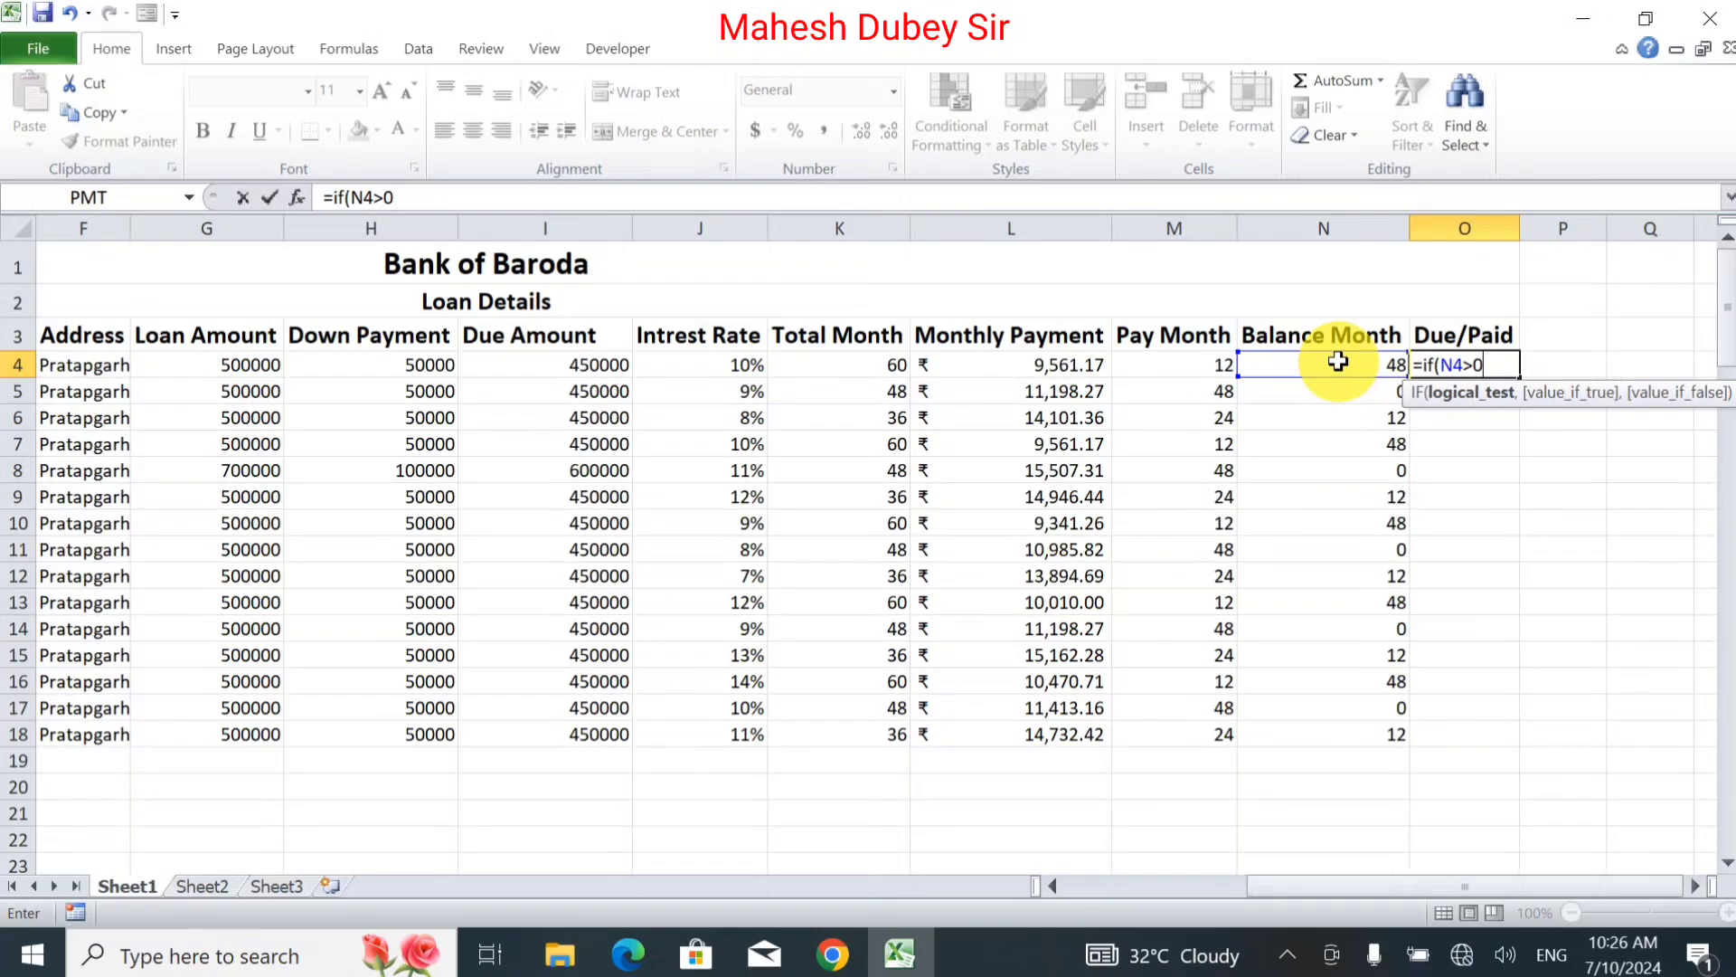
{"action": "key", "text": "BackSpace"}
{"action": "type", "text": ",\"p"}
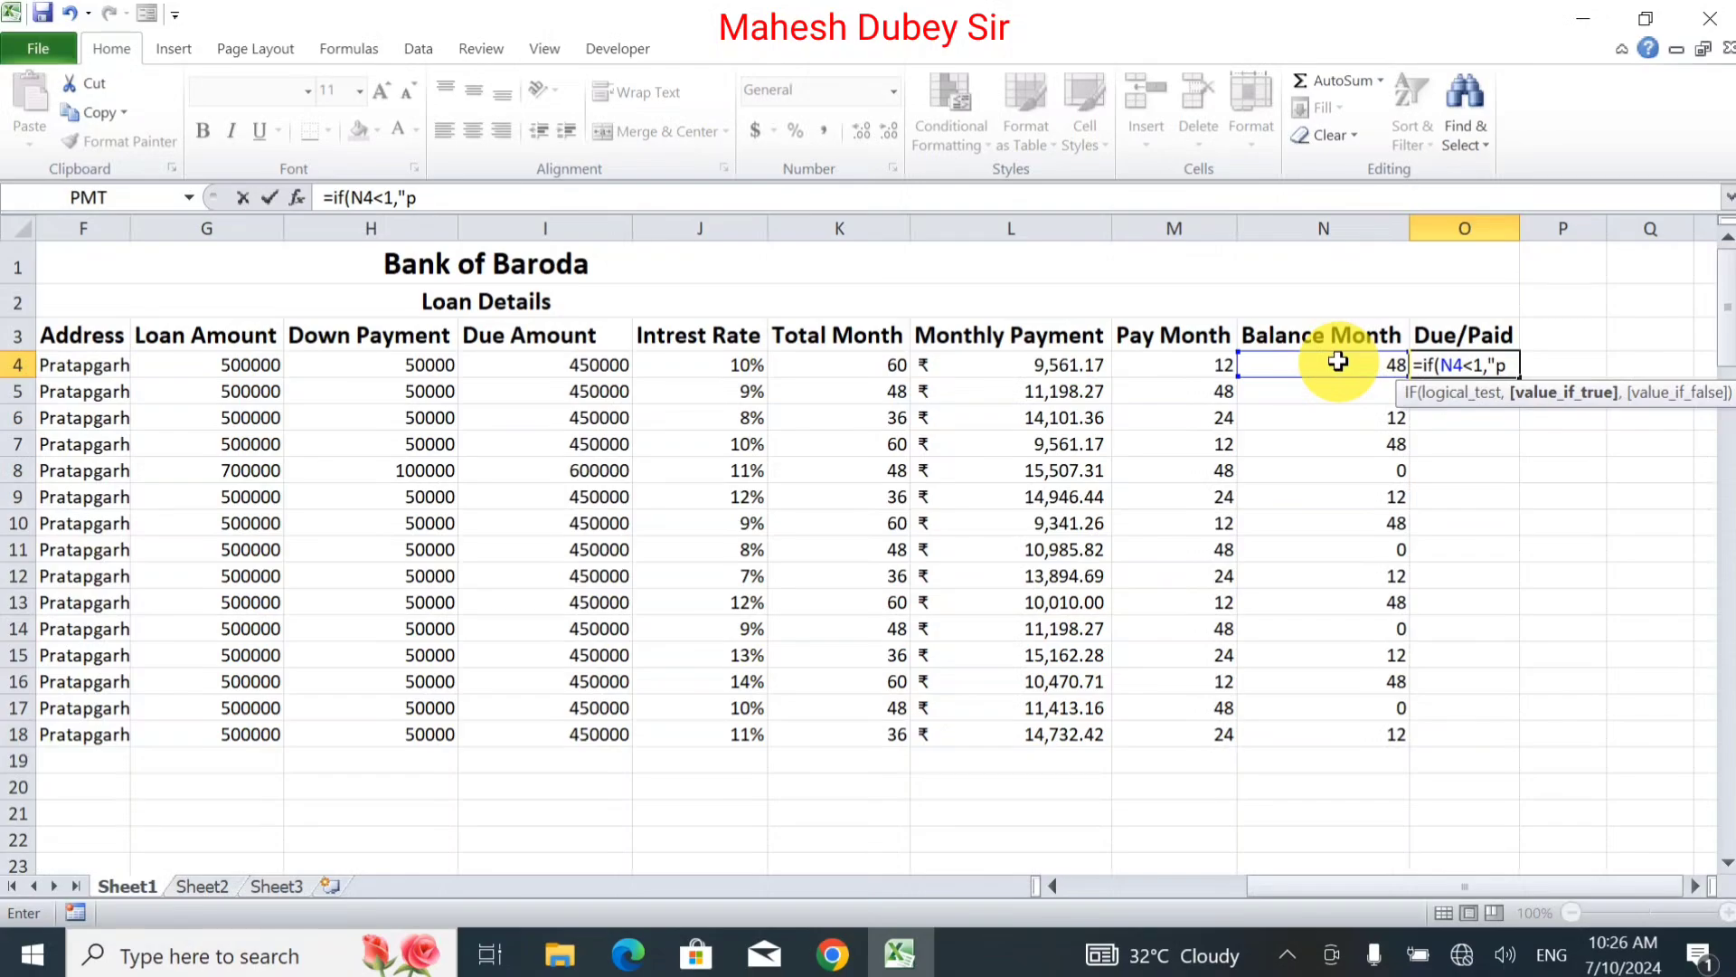
{"action": "key", "text": "BackSpace"}
{"action": "type", "text": ","}
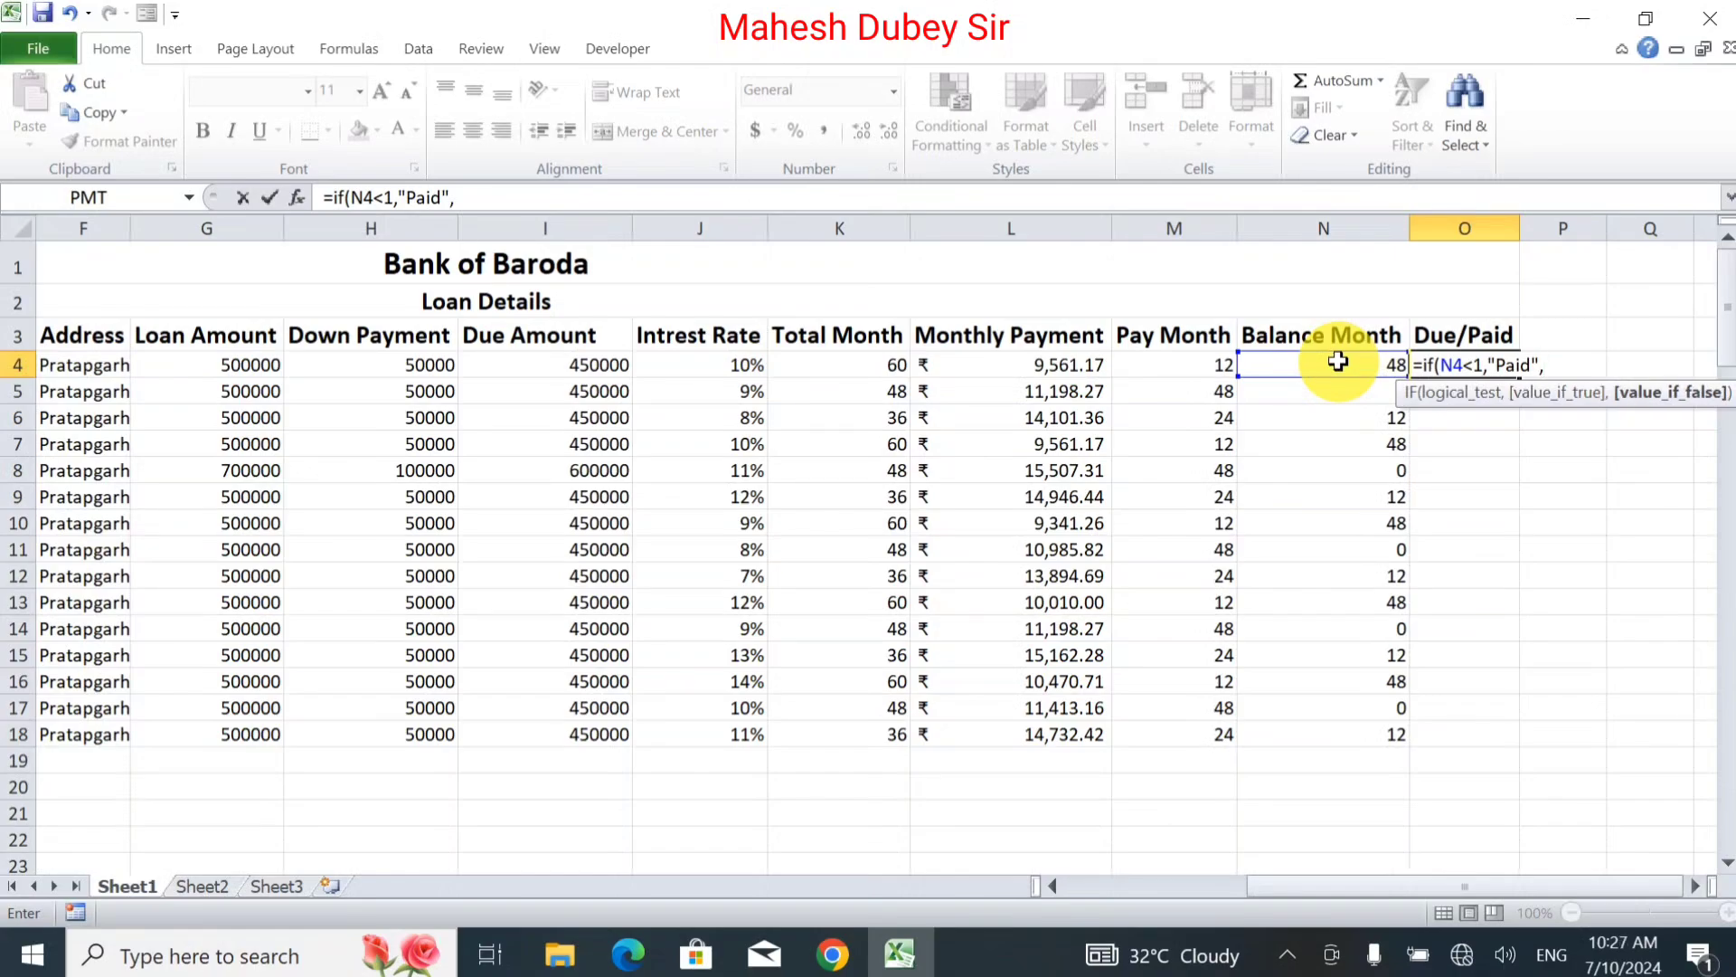
{"action": "type", "text": "\"U"}
{"action": "key", "text": "BackSpace"}
{"action": "type", "text": "Due"}
{"action": "key", "text": "Return"}
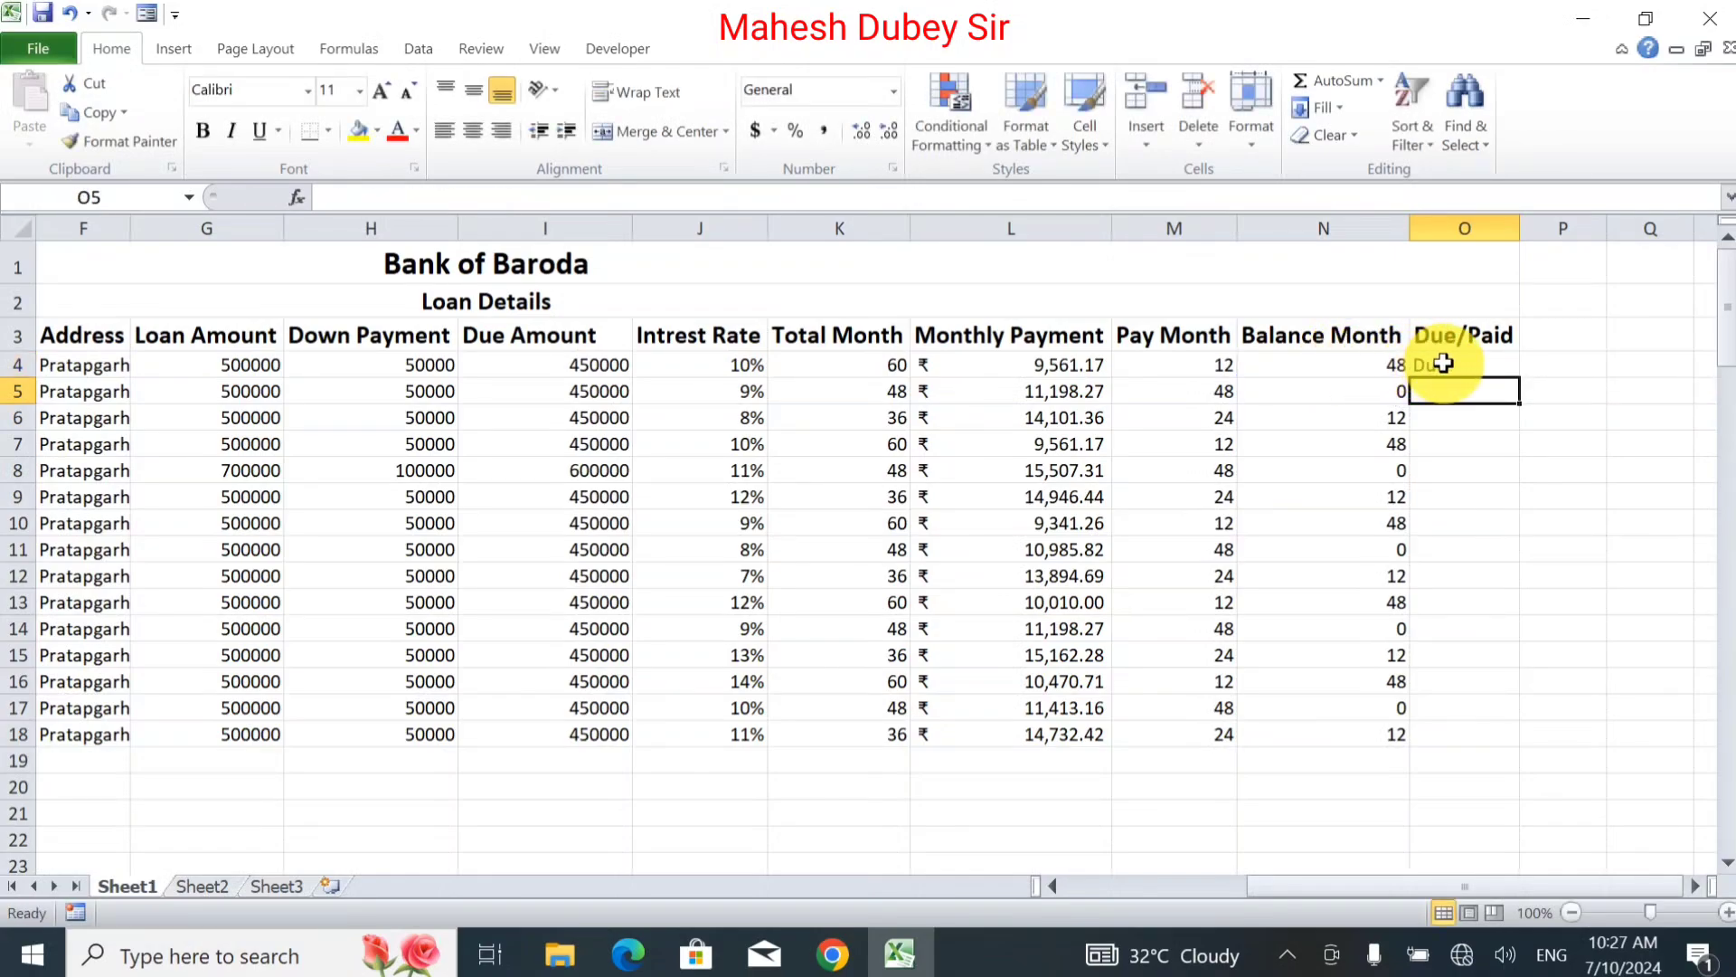
Fill the Due/Paid formula from O4 down to O18.
{"action": "left_click_drag", "start_coordinate": [1443, 363], "coordinate": [1472, 457]}
{"action": "left_click", "coordinate": [1476, 365]}
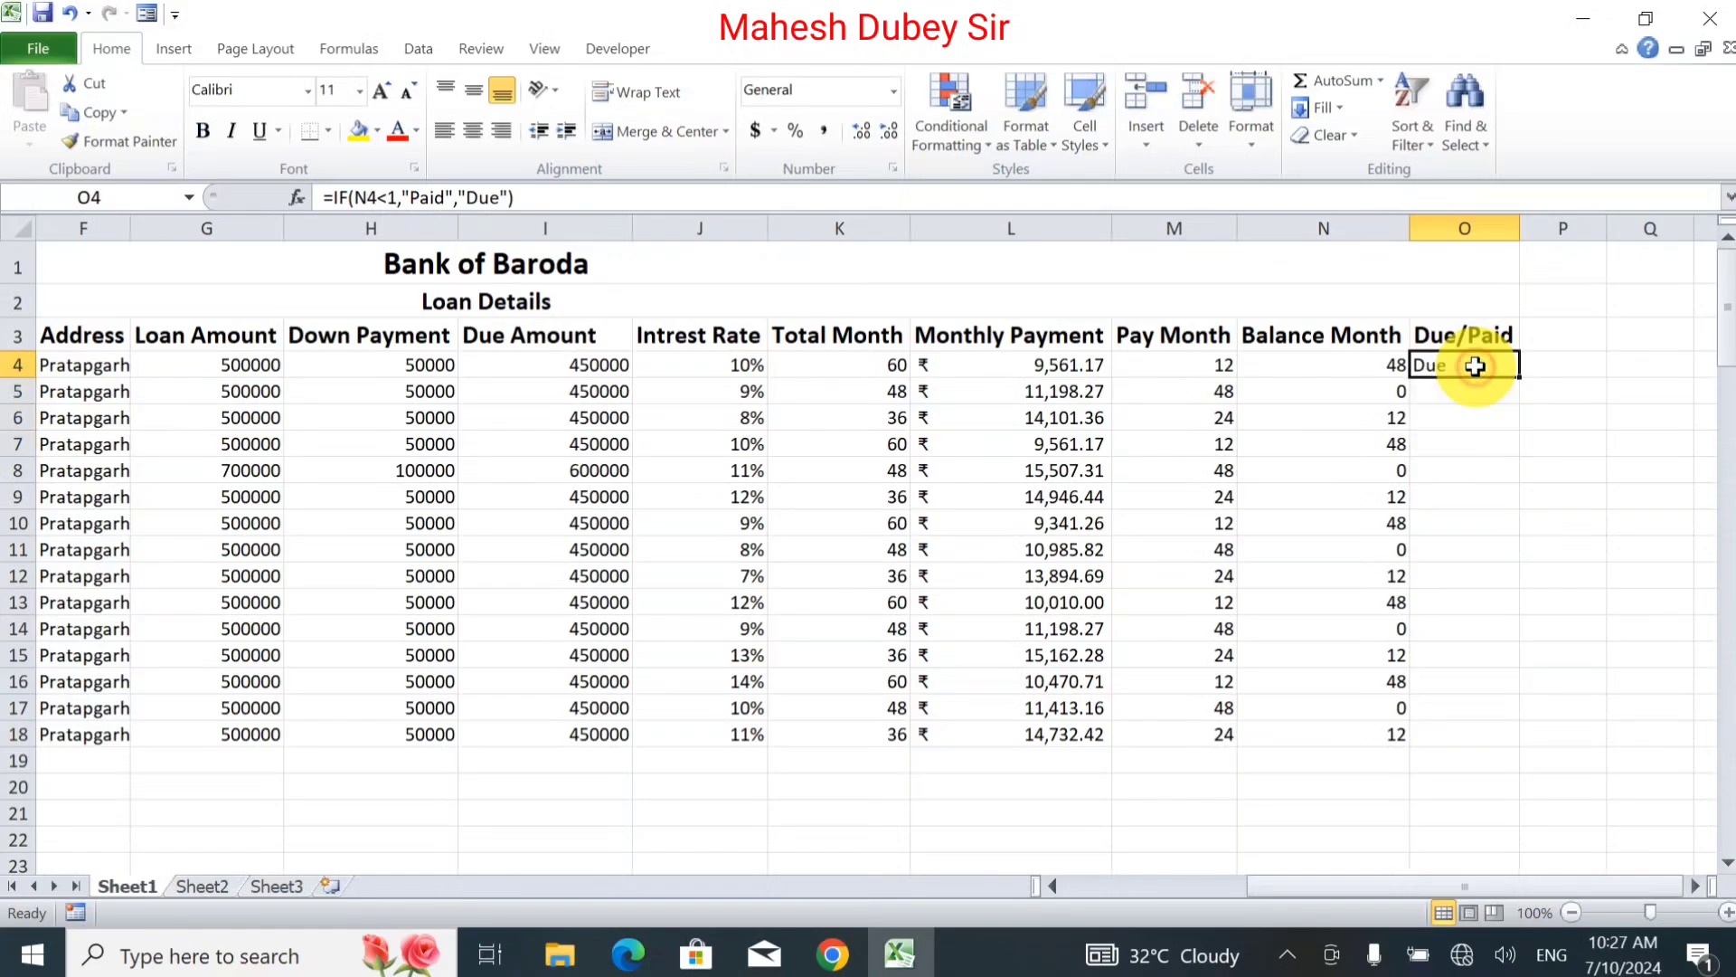
{"action": "left_click_drag", "start_coordinate": [1519, 377], "coordinate": [1506, 739]}
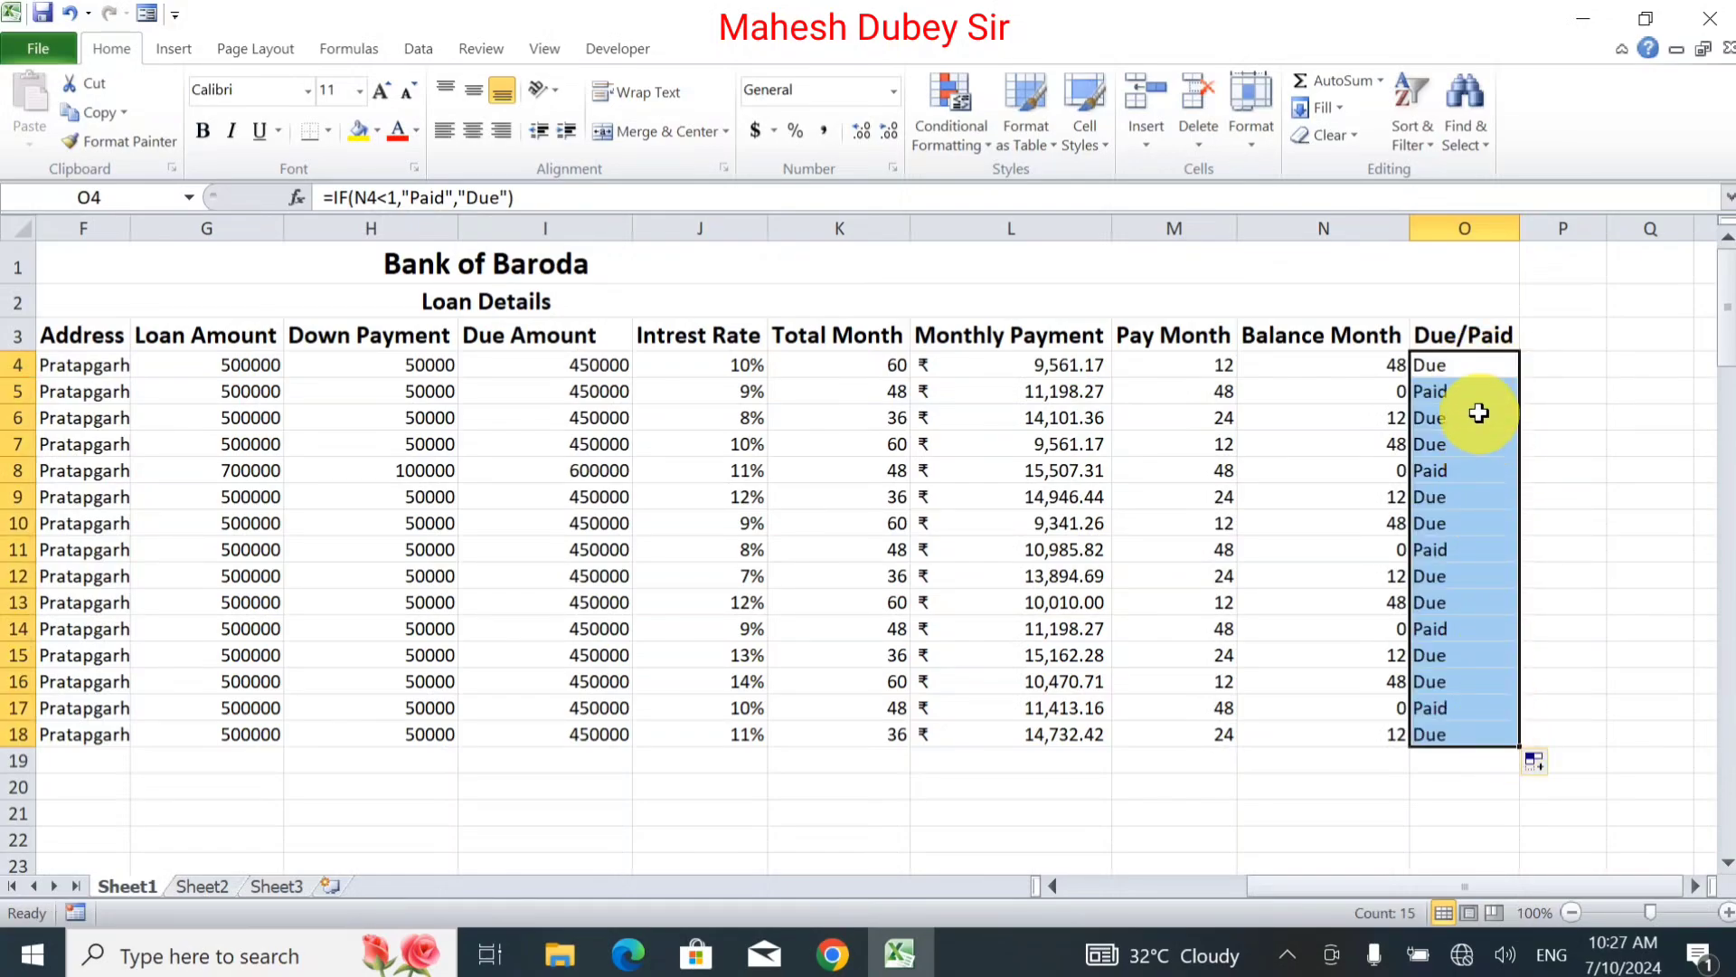
{"action": "left_click", "coordinate": [1473, 389]}
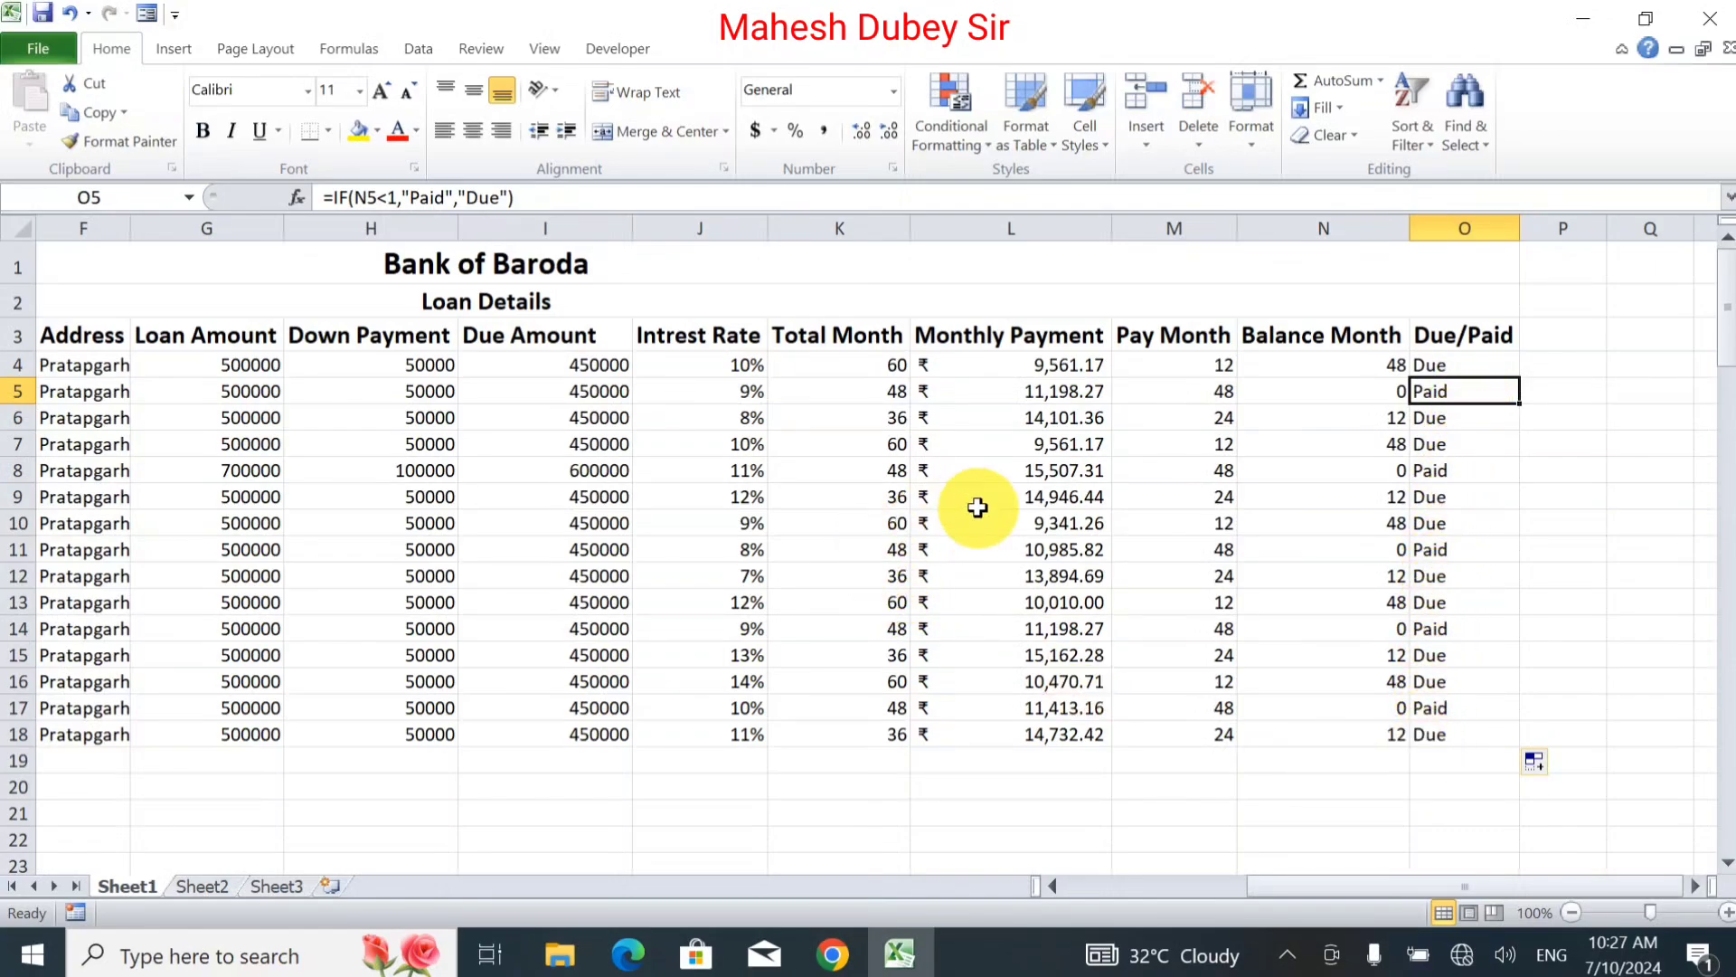
Change the third borrower's Pay Month in M6 to 36.
{"action": "left_click", "coordinate": [1204, 419]}
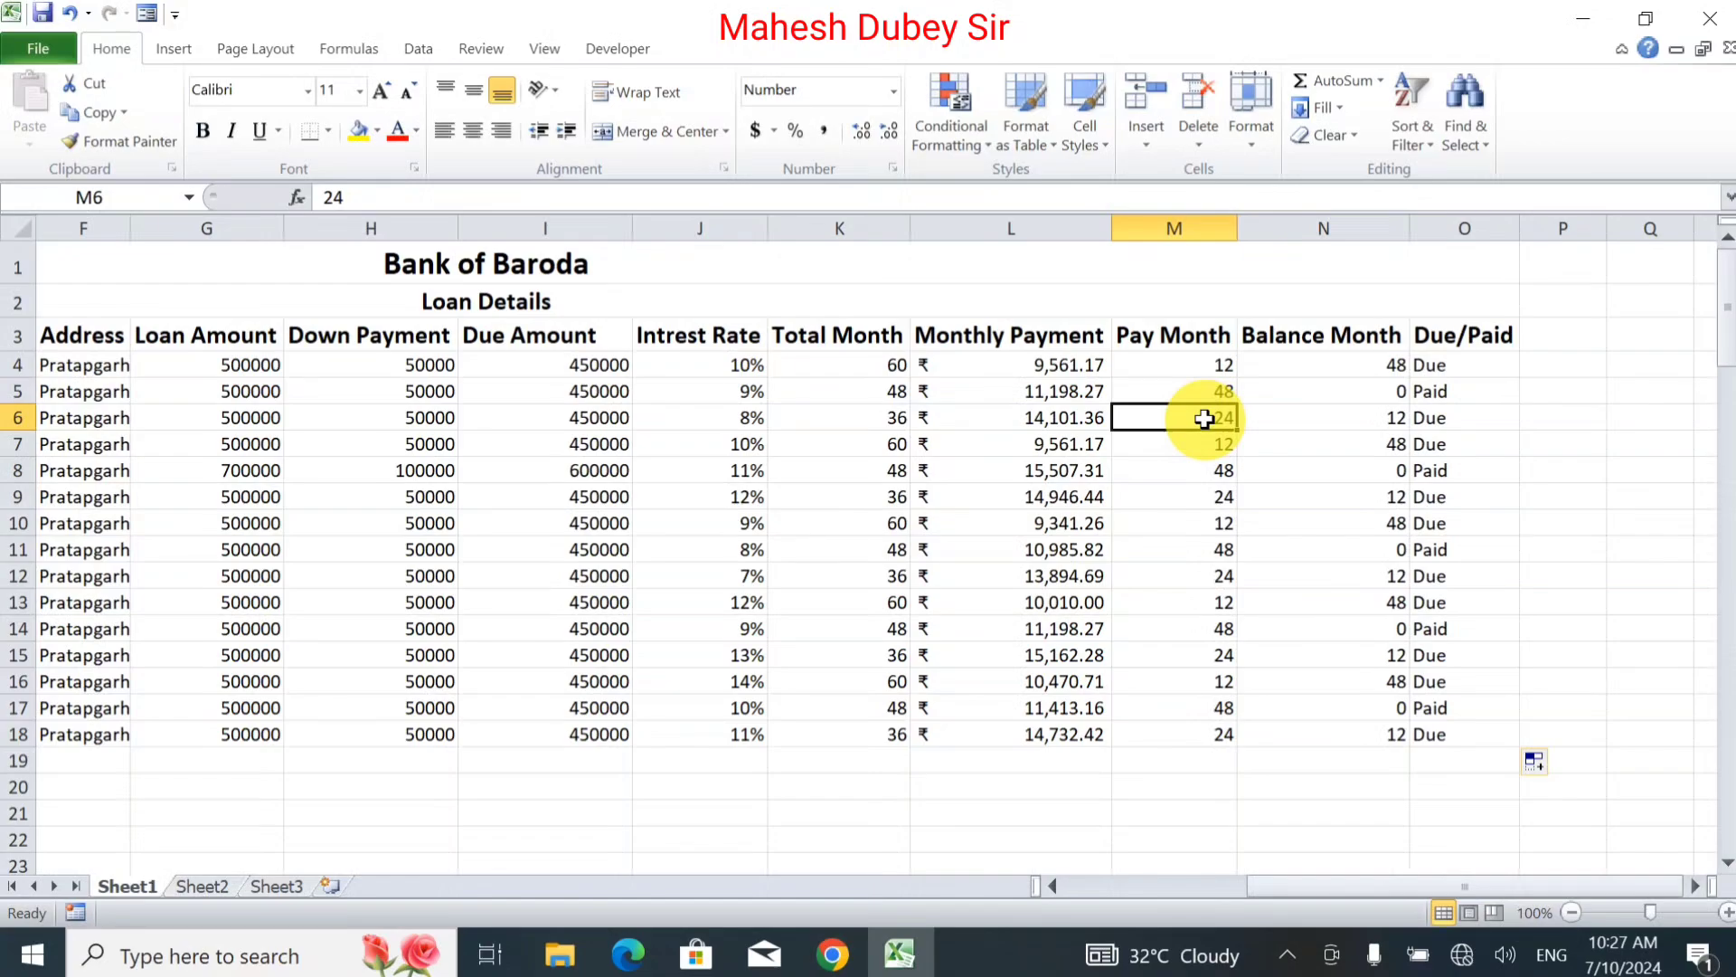
{"action": "type", "text": "36"}
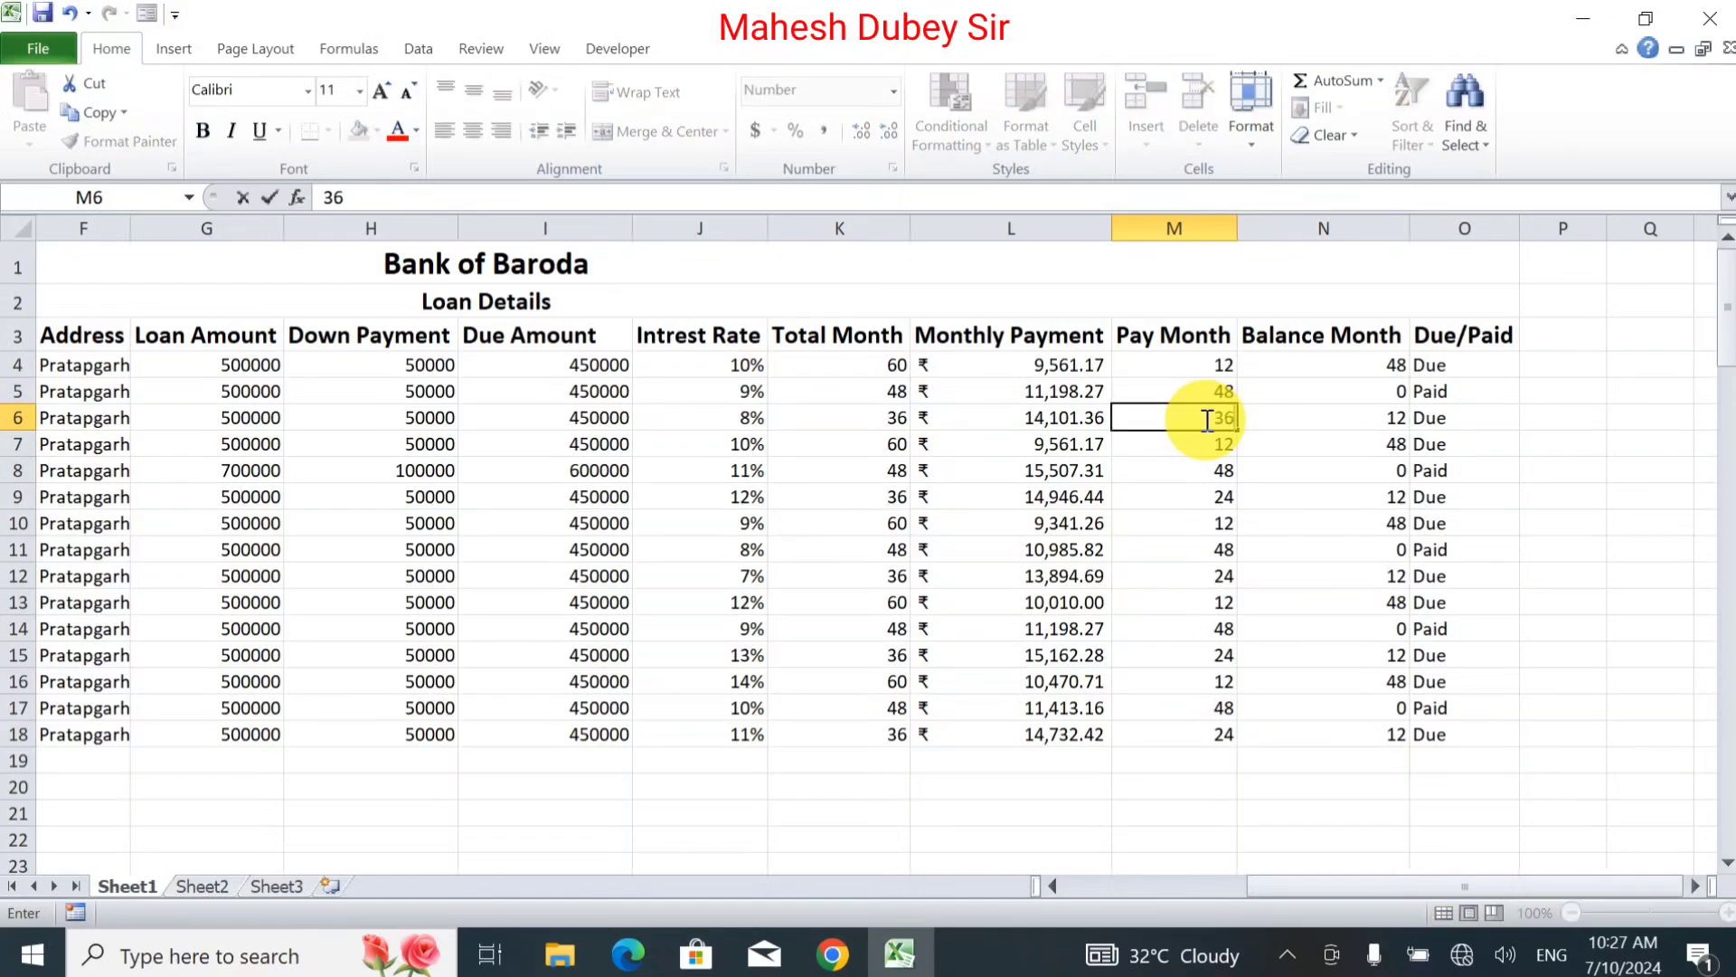
{"action": "key", "text": "Return"}
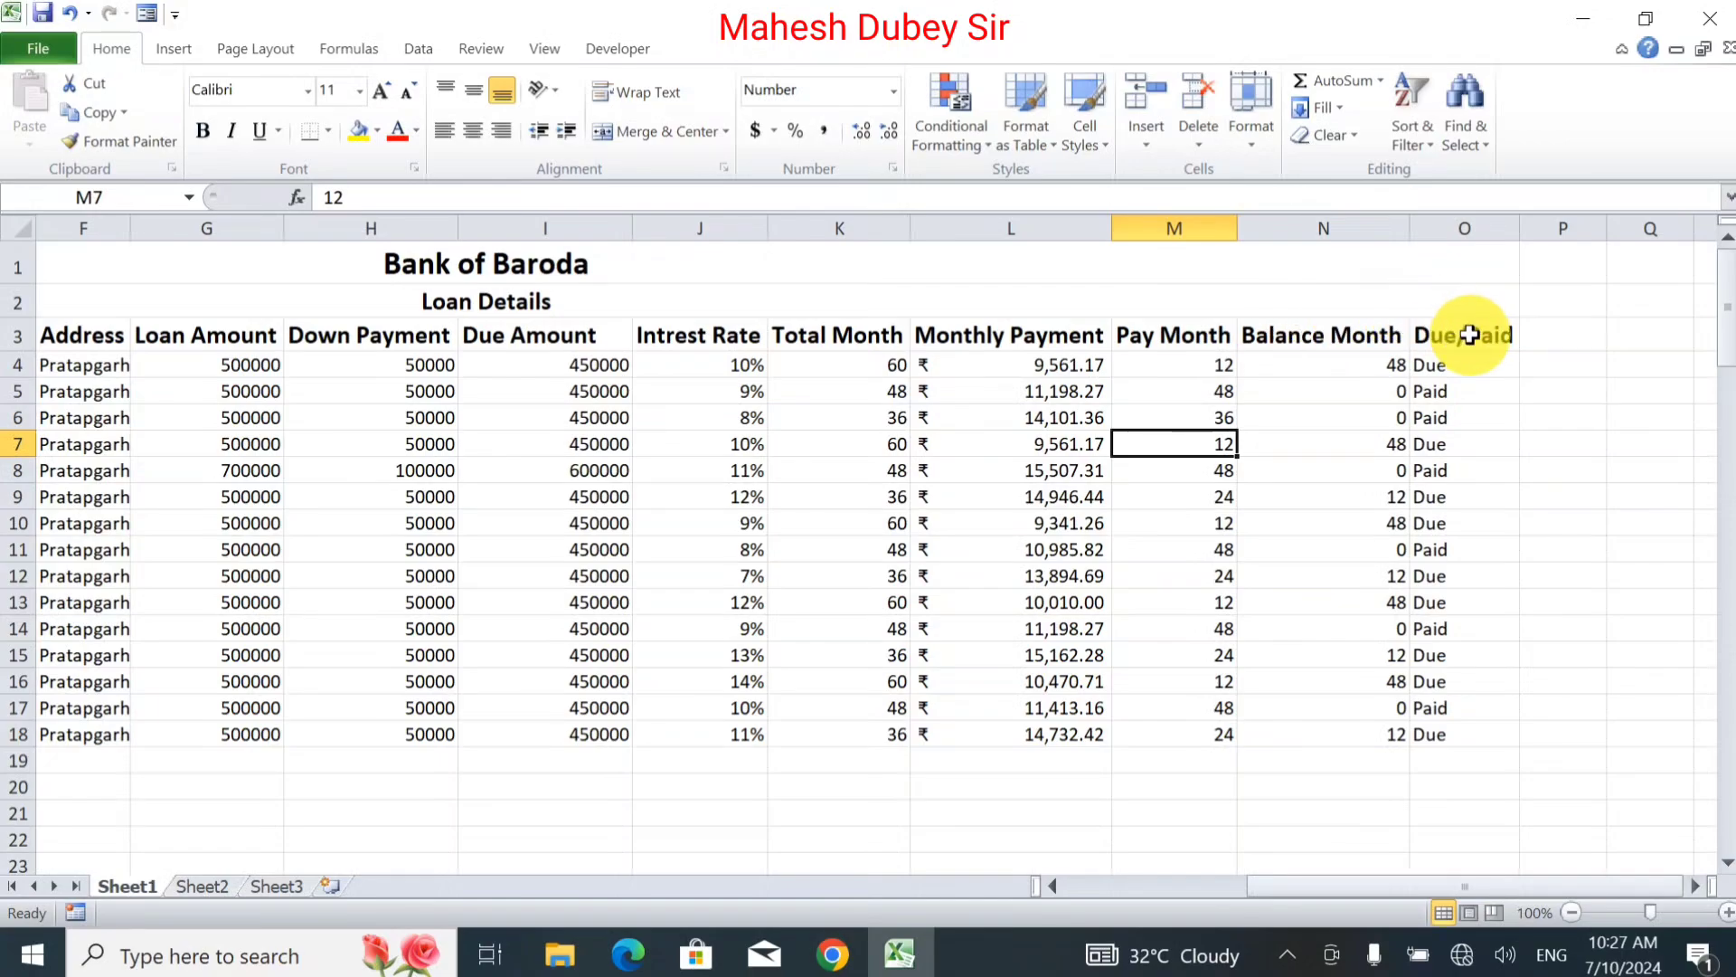
Apply All Borders to the whole loan table, A3:O18.
{"action": "left_click_drag", "start_coordinate": [1470, 334], "coordinate": [55, 732]}
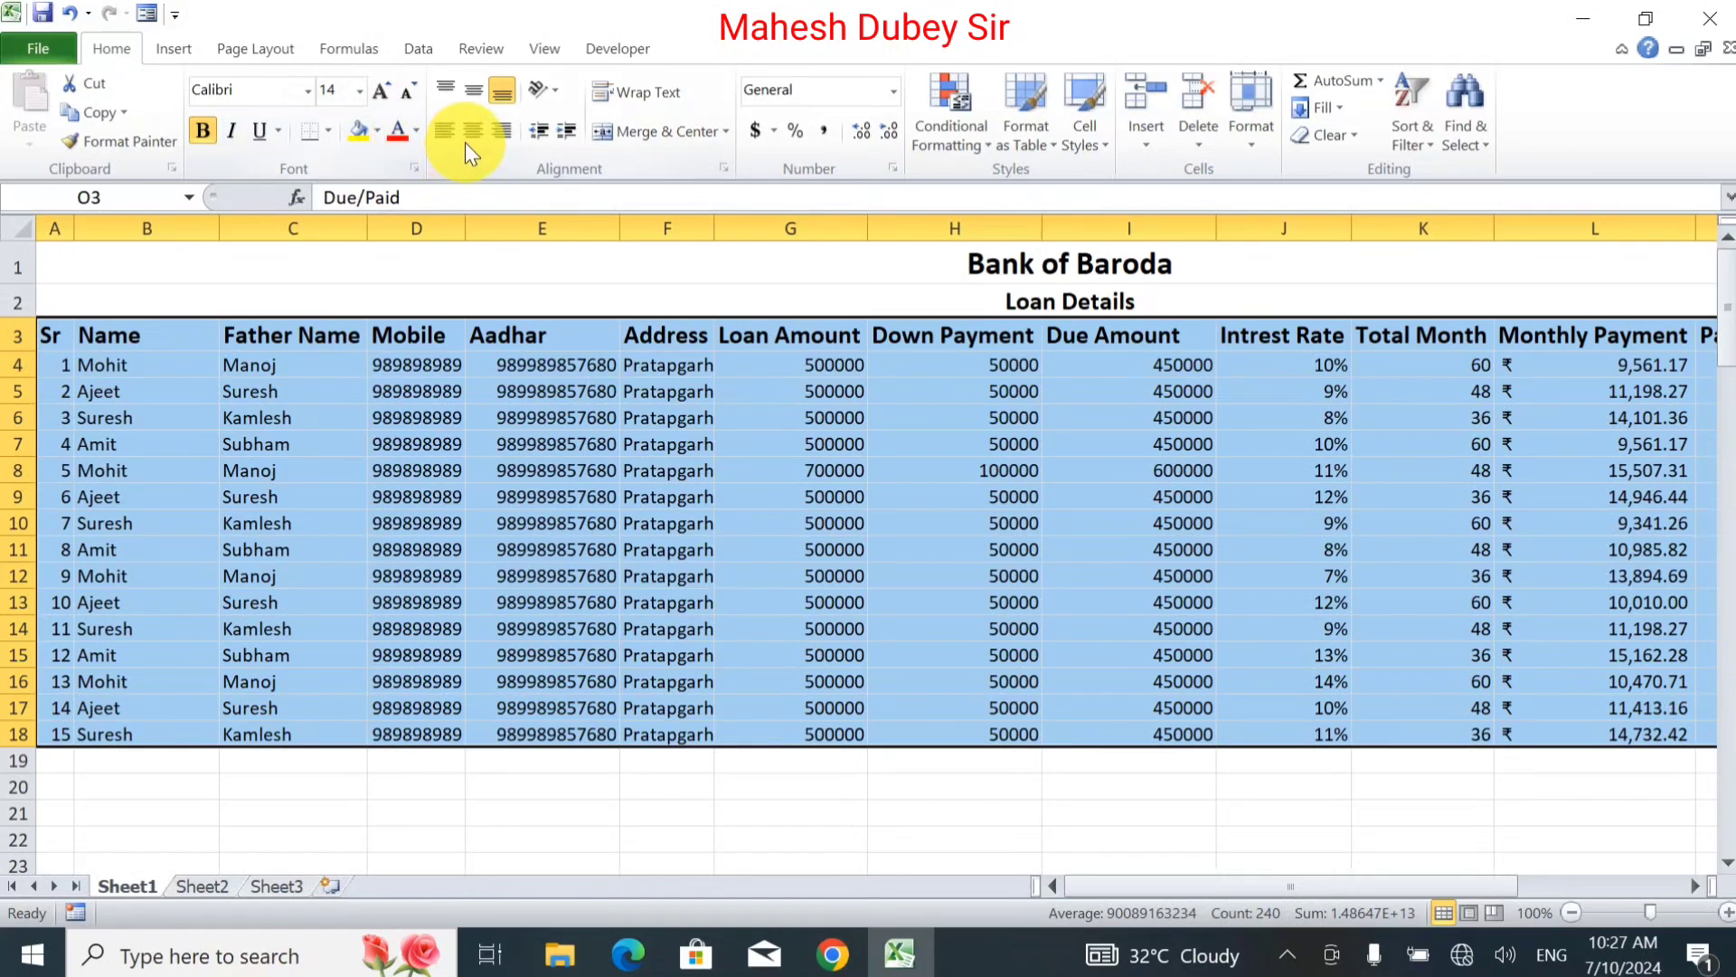
{"action": "left_click", "coordinate": [328, 131]}
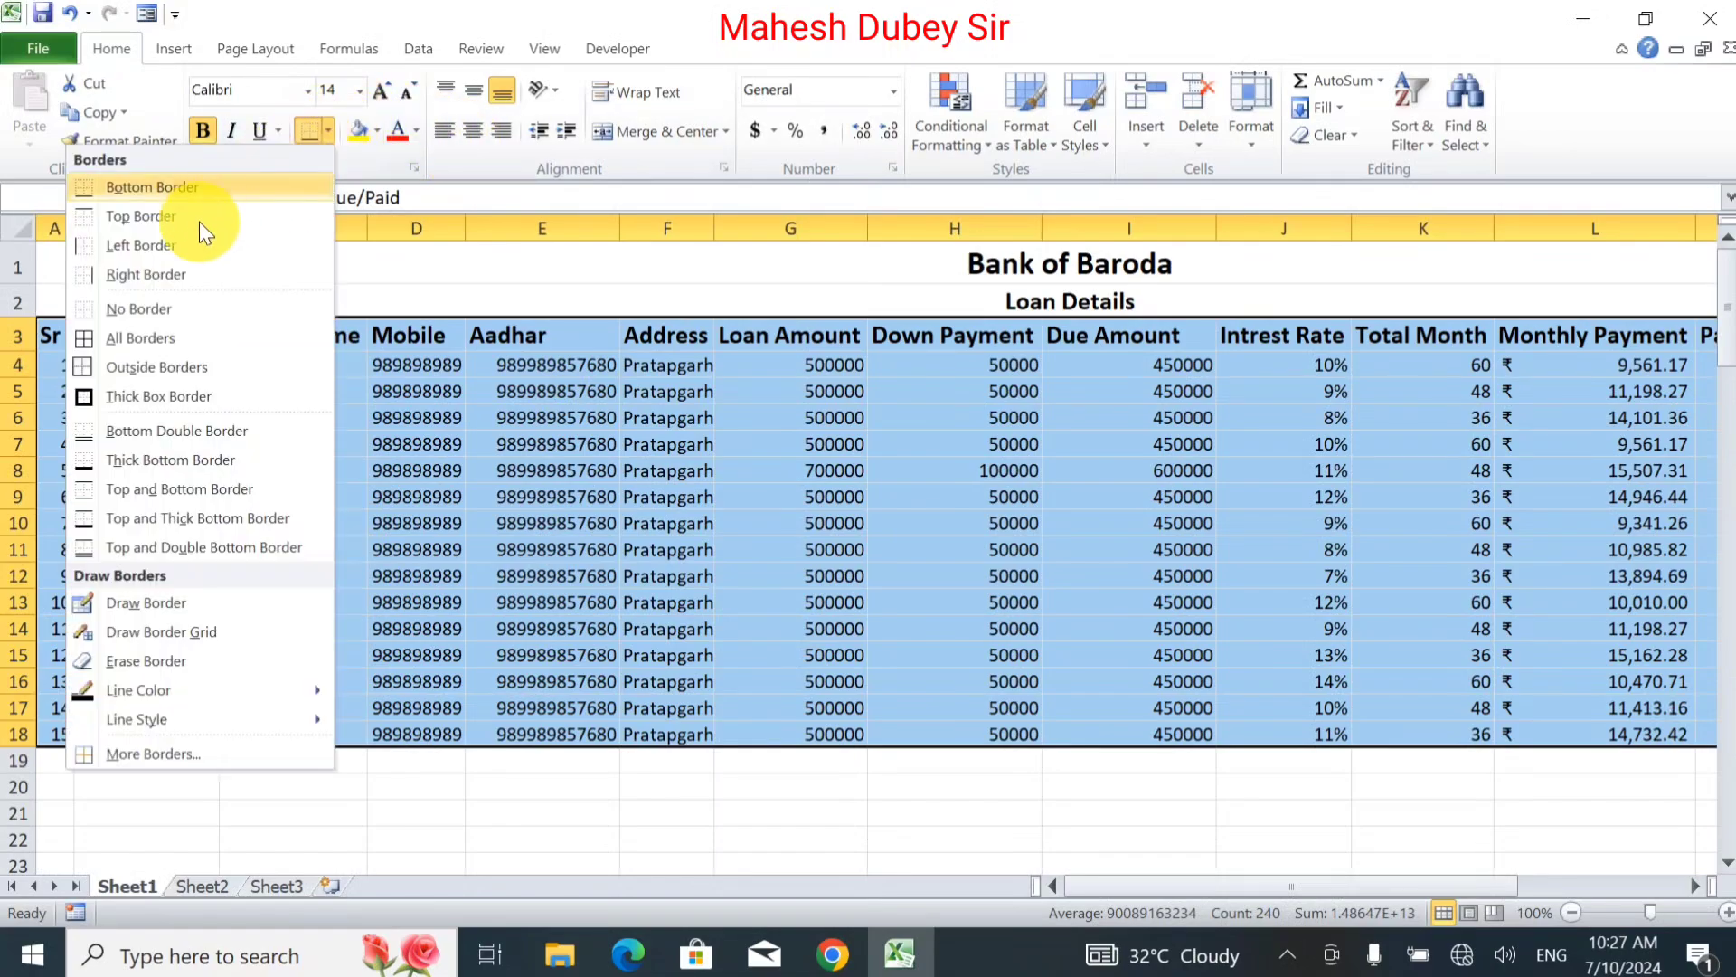
{"action": "left_click", "coordinate": [140, 338]}
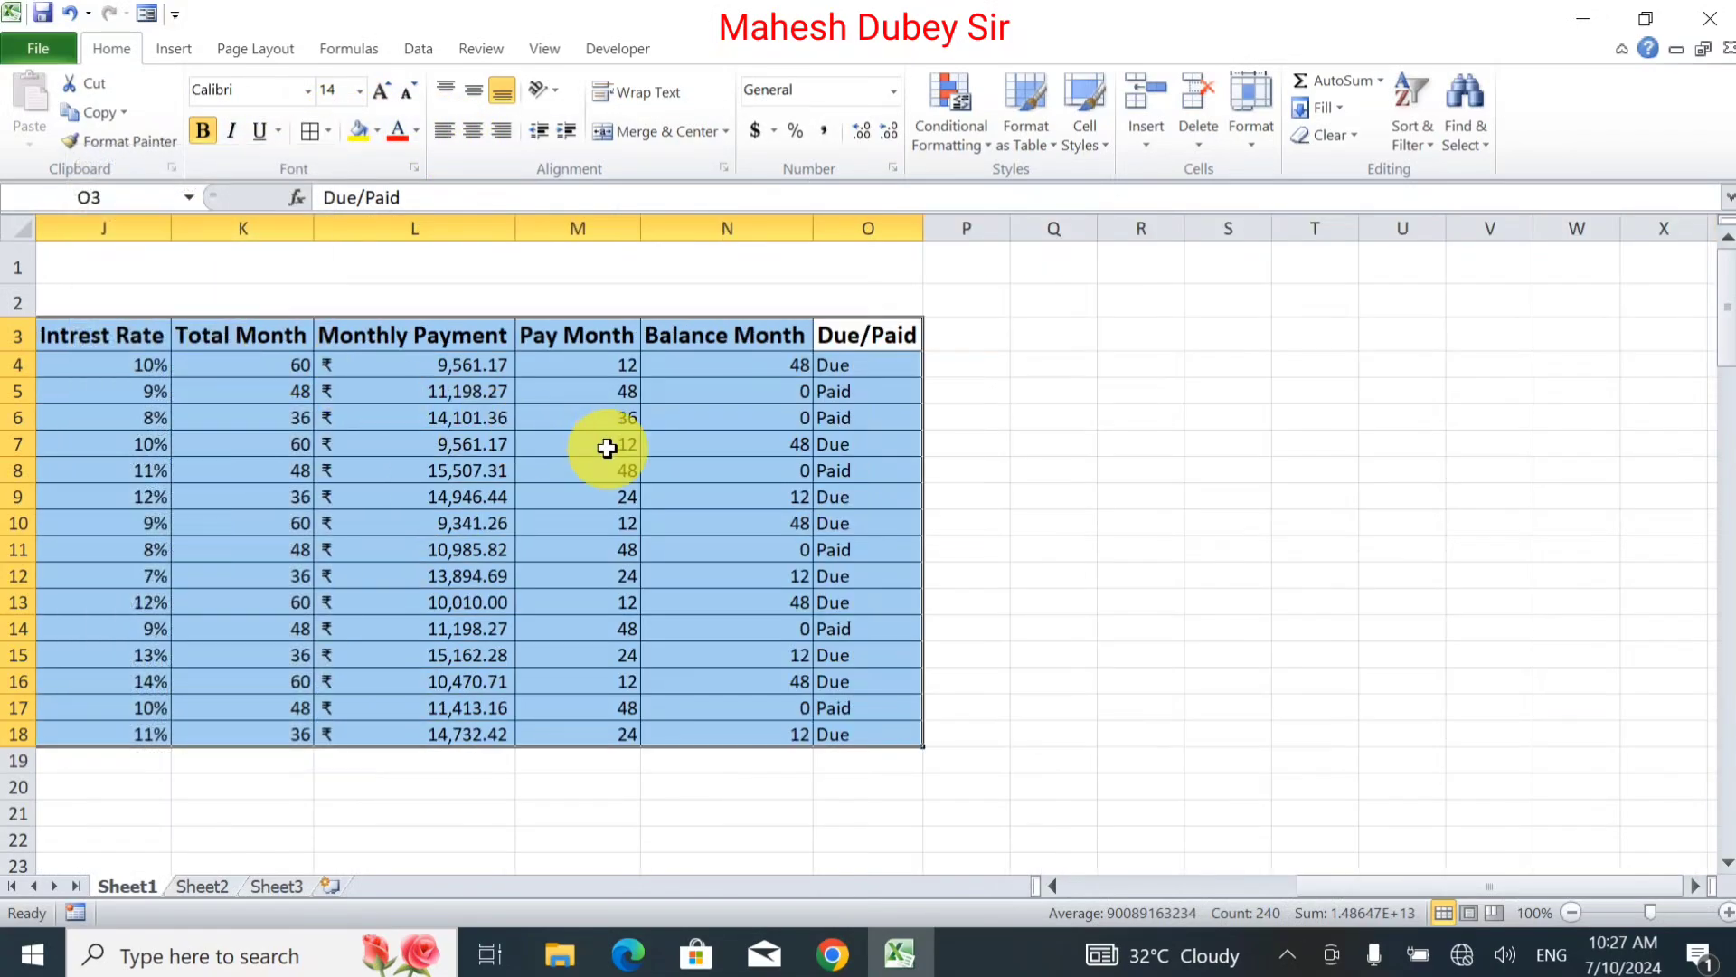
{"action": "left_click", "coordinate": [609, 465]}
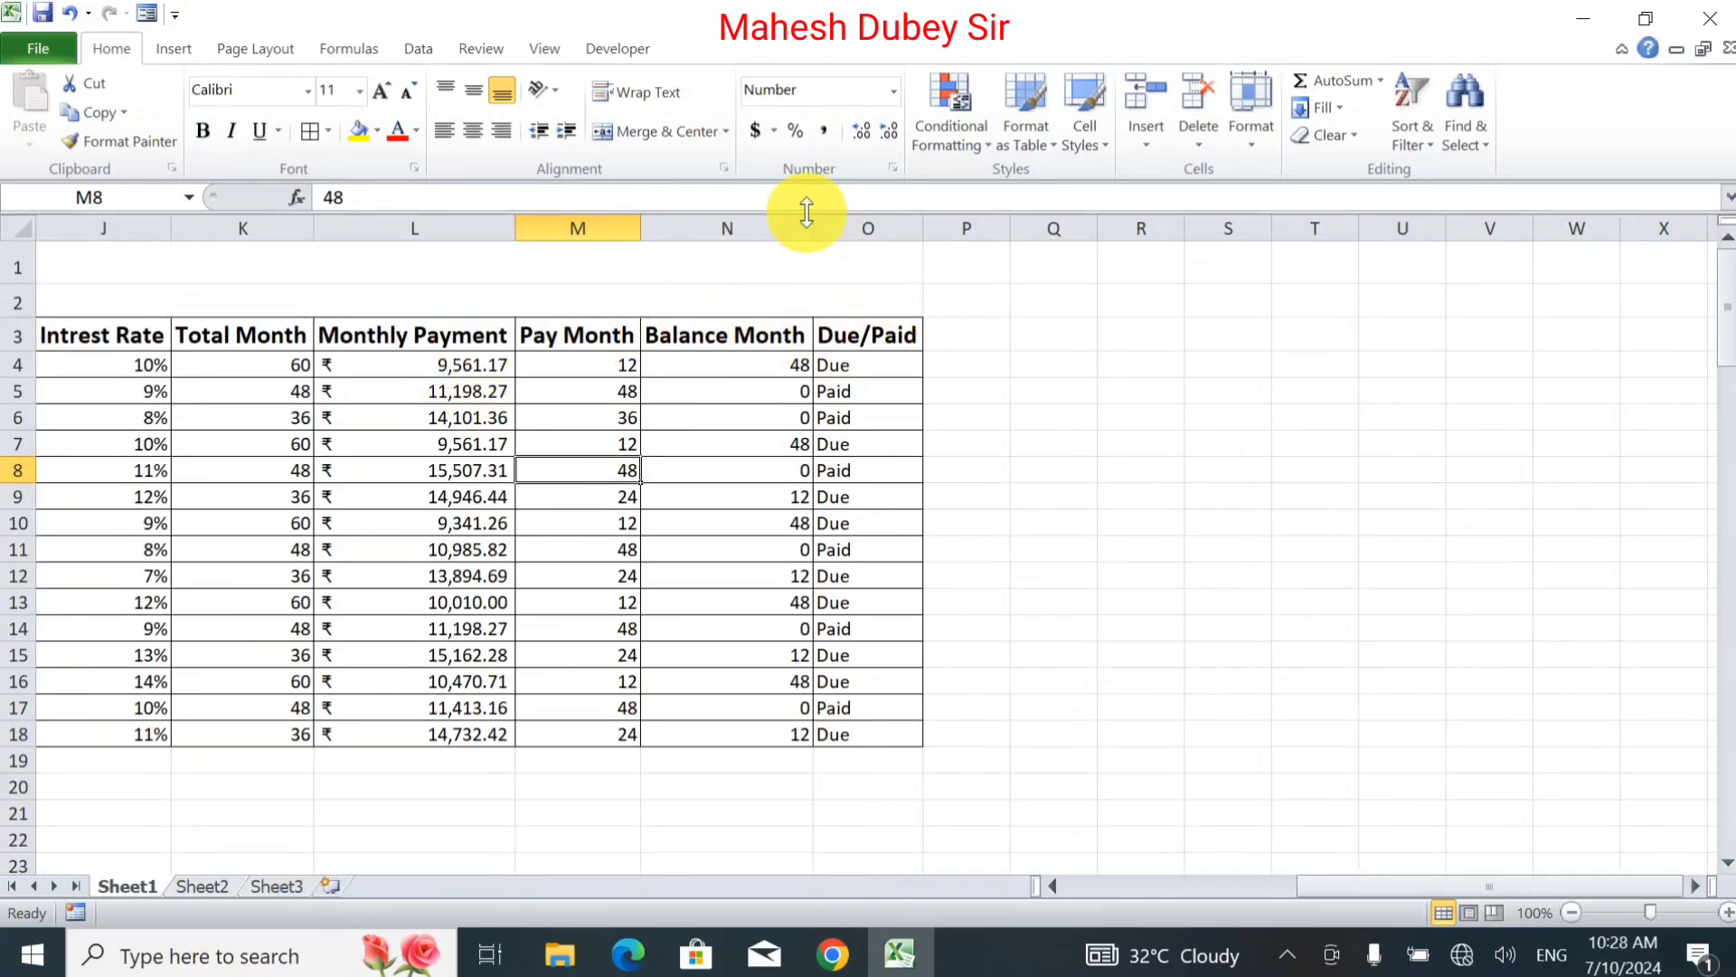
Narrow the columns from Loan Amount through Balance Month (G to N) and the Father Name column C.
{"action": "left_click_drag", "start_coordinate": [813, 225], "coordinate": [111, 239]}
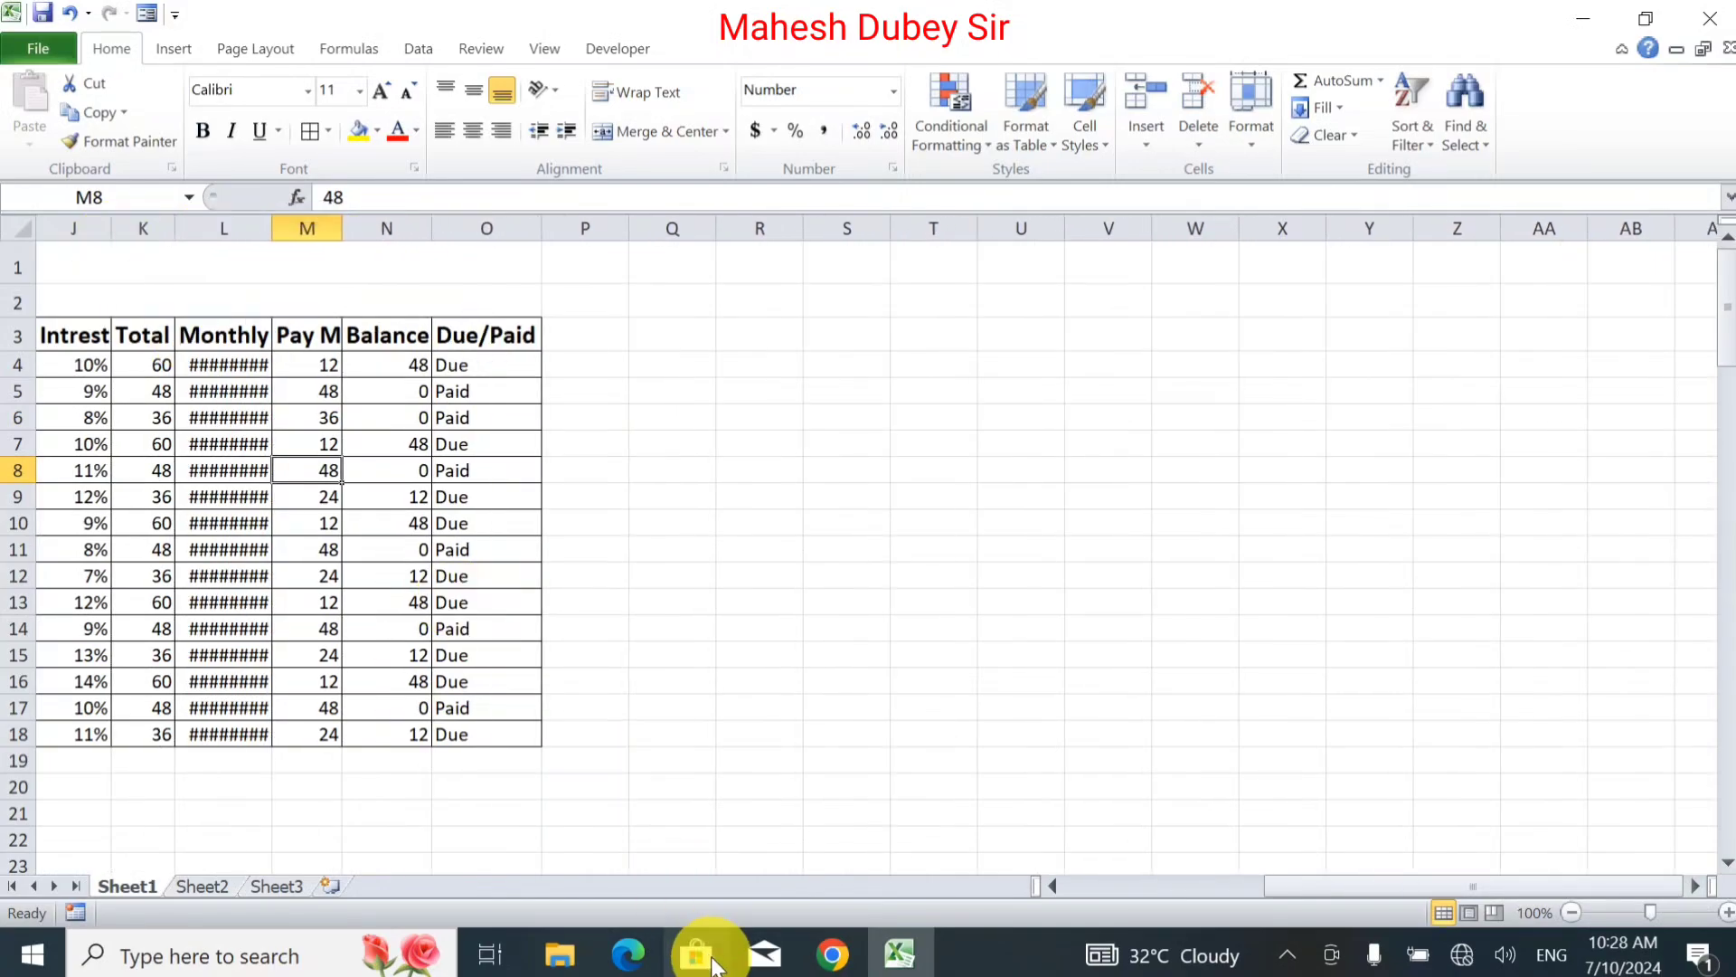
{"action": "left_click", "coordinate": [1054, 887]}
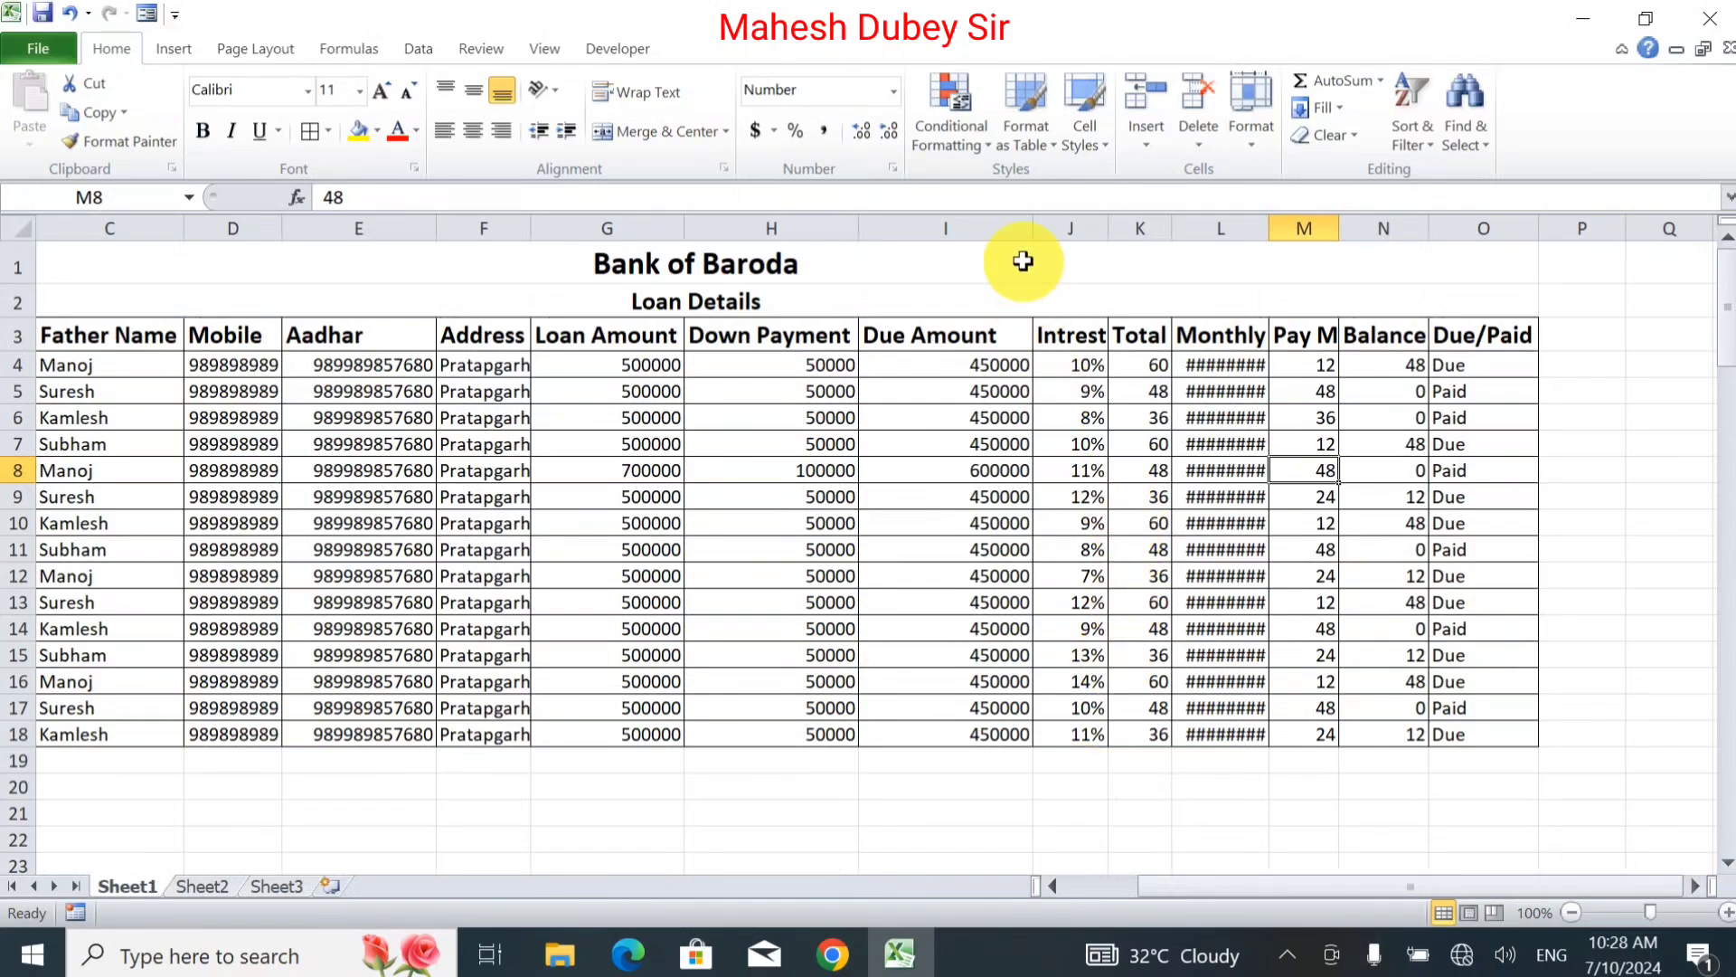
{"action": "left_click_drag", "start_coordinate": [1031, 230], "coordinate": [601, 241]}
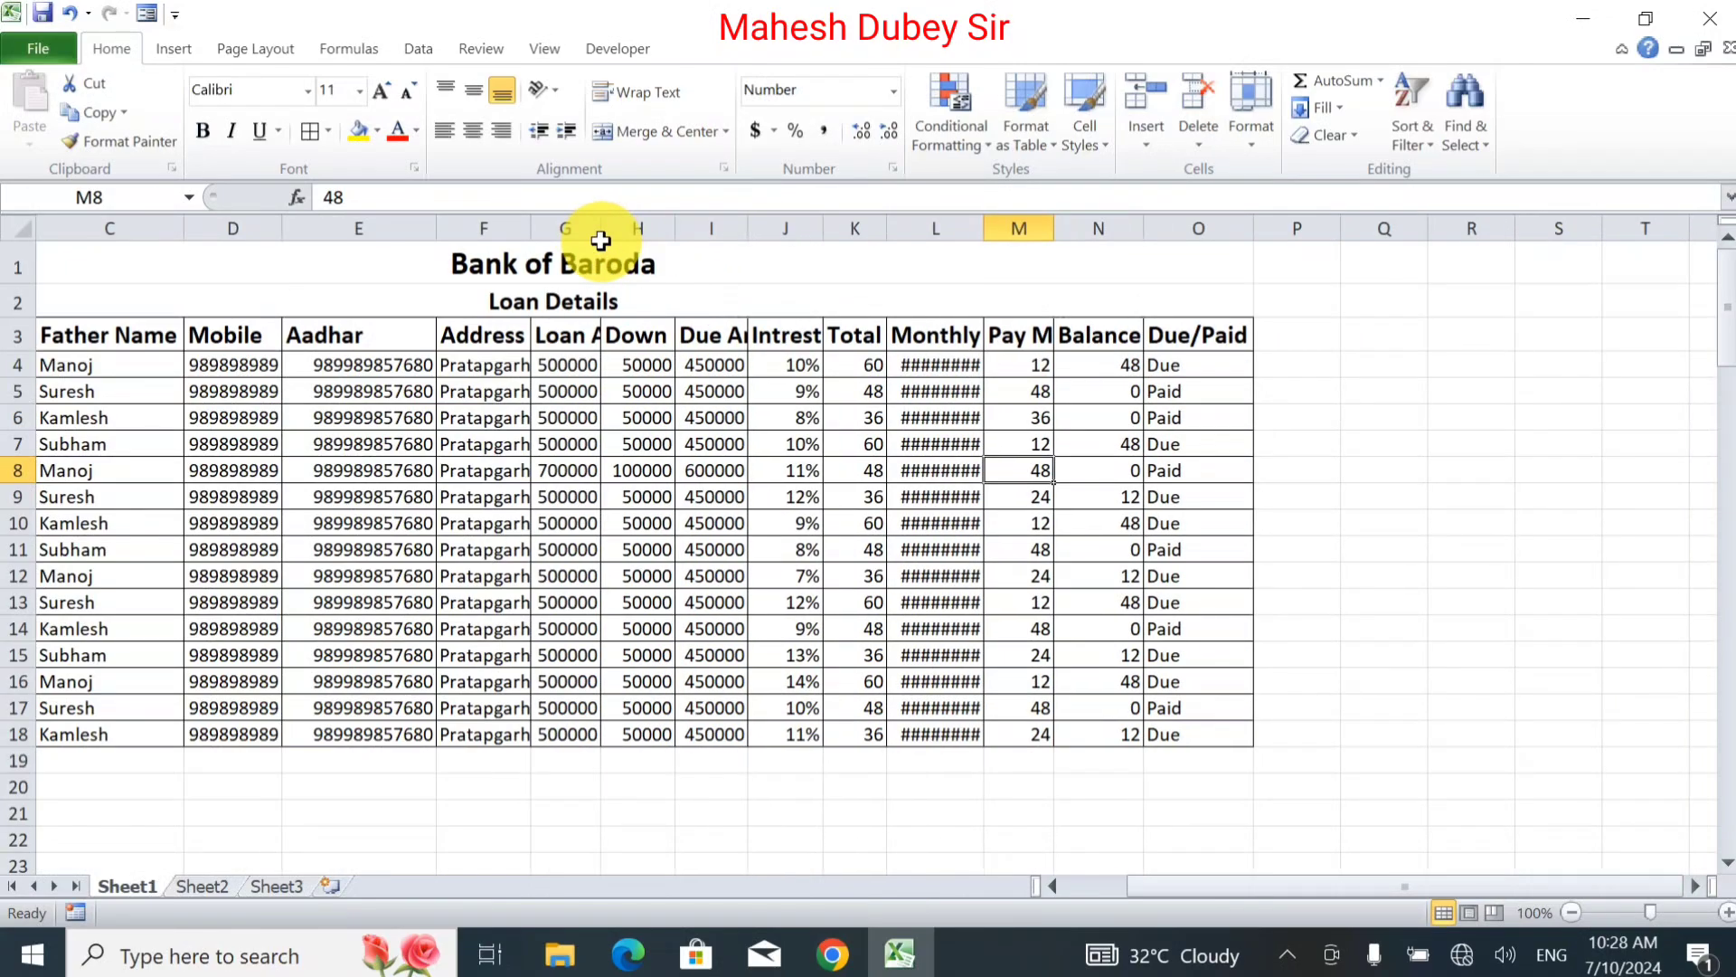
{"action": "left_click_drag", "start_coordinate": [181, 227], "coordinate": [147, 240]}
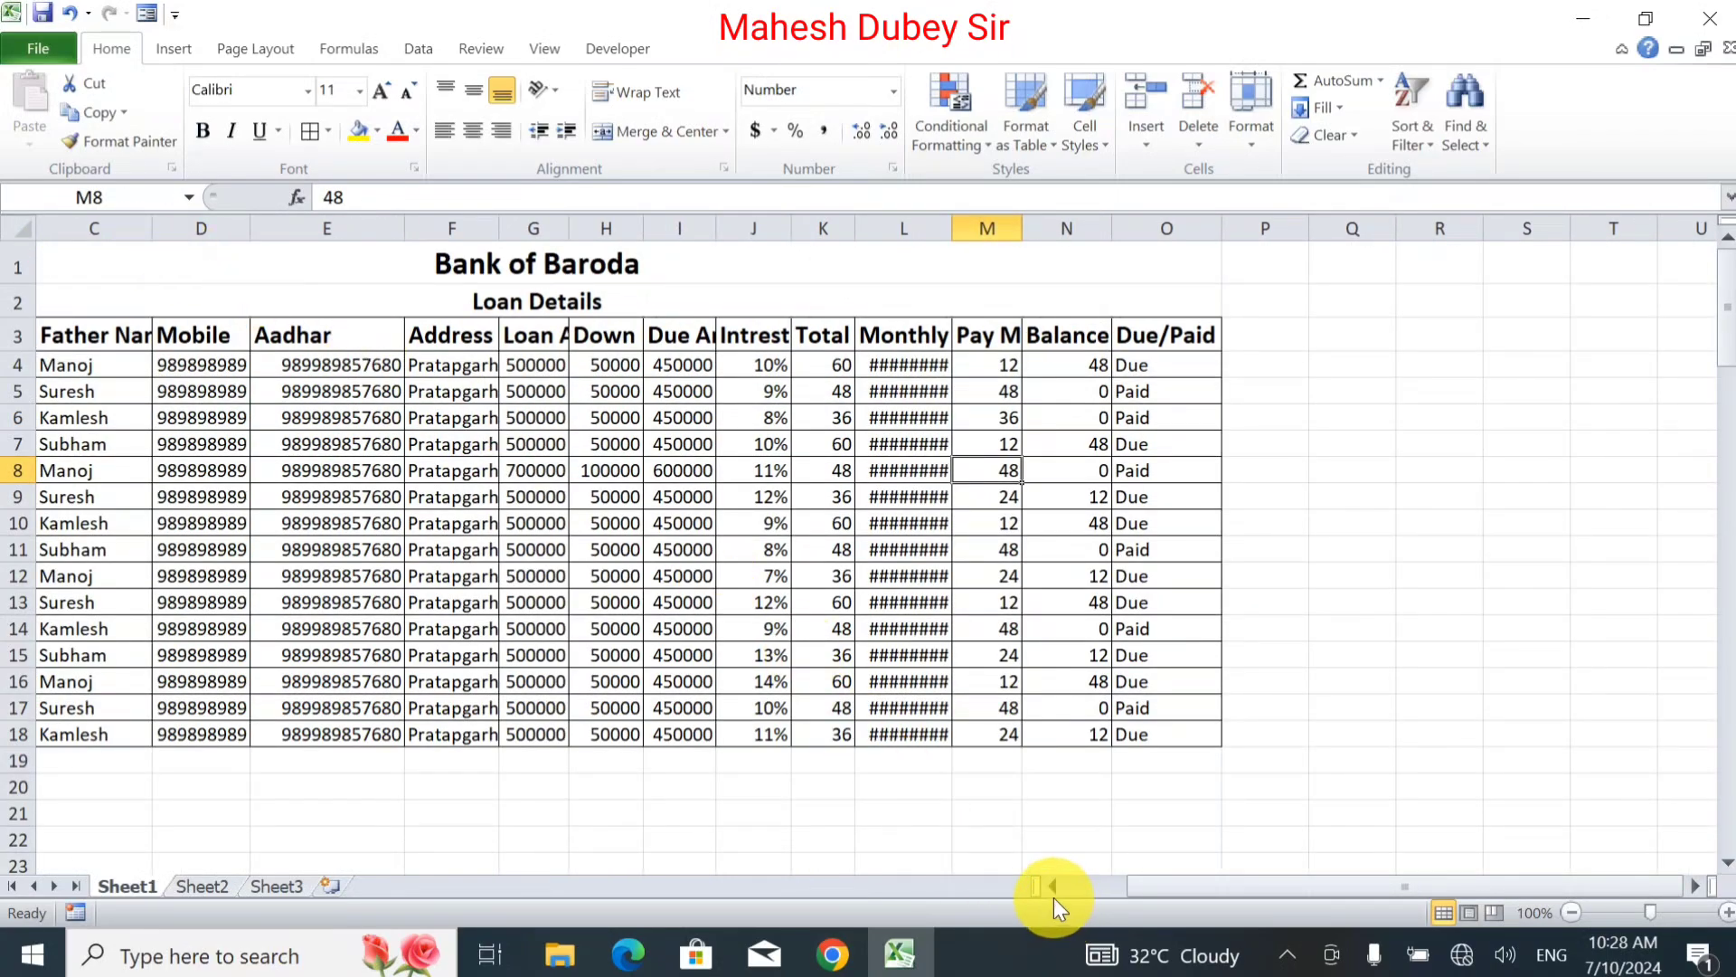
Wrap the text of the header row A3:O3 and center it horizontally and vertically.
{"action": "left_click", "coordinate": [1042, 884]}
{"action": "left_click", "coordinate": [1042, 883]}
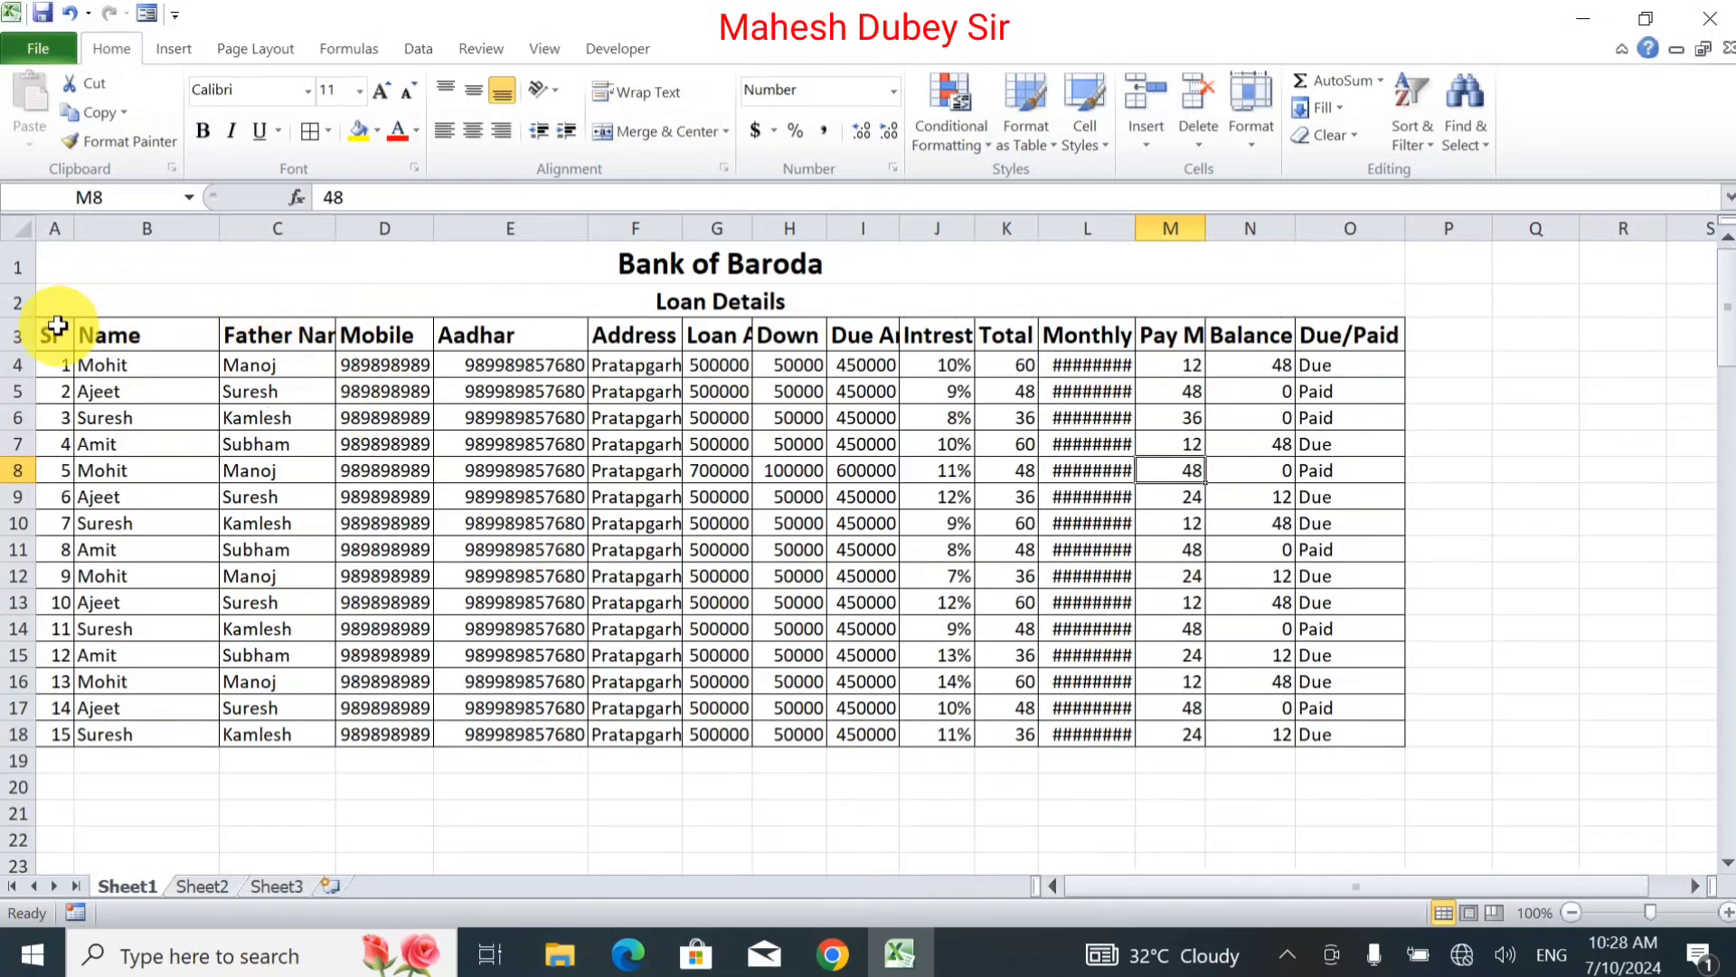
{"action": "left_click_drag", "start_coordinate": [57, 326], "coordinate": [1307, 337]}
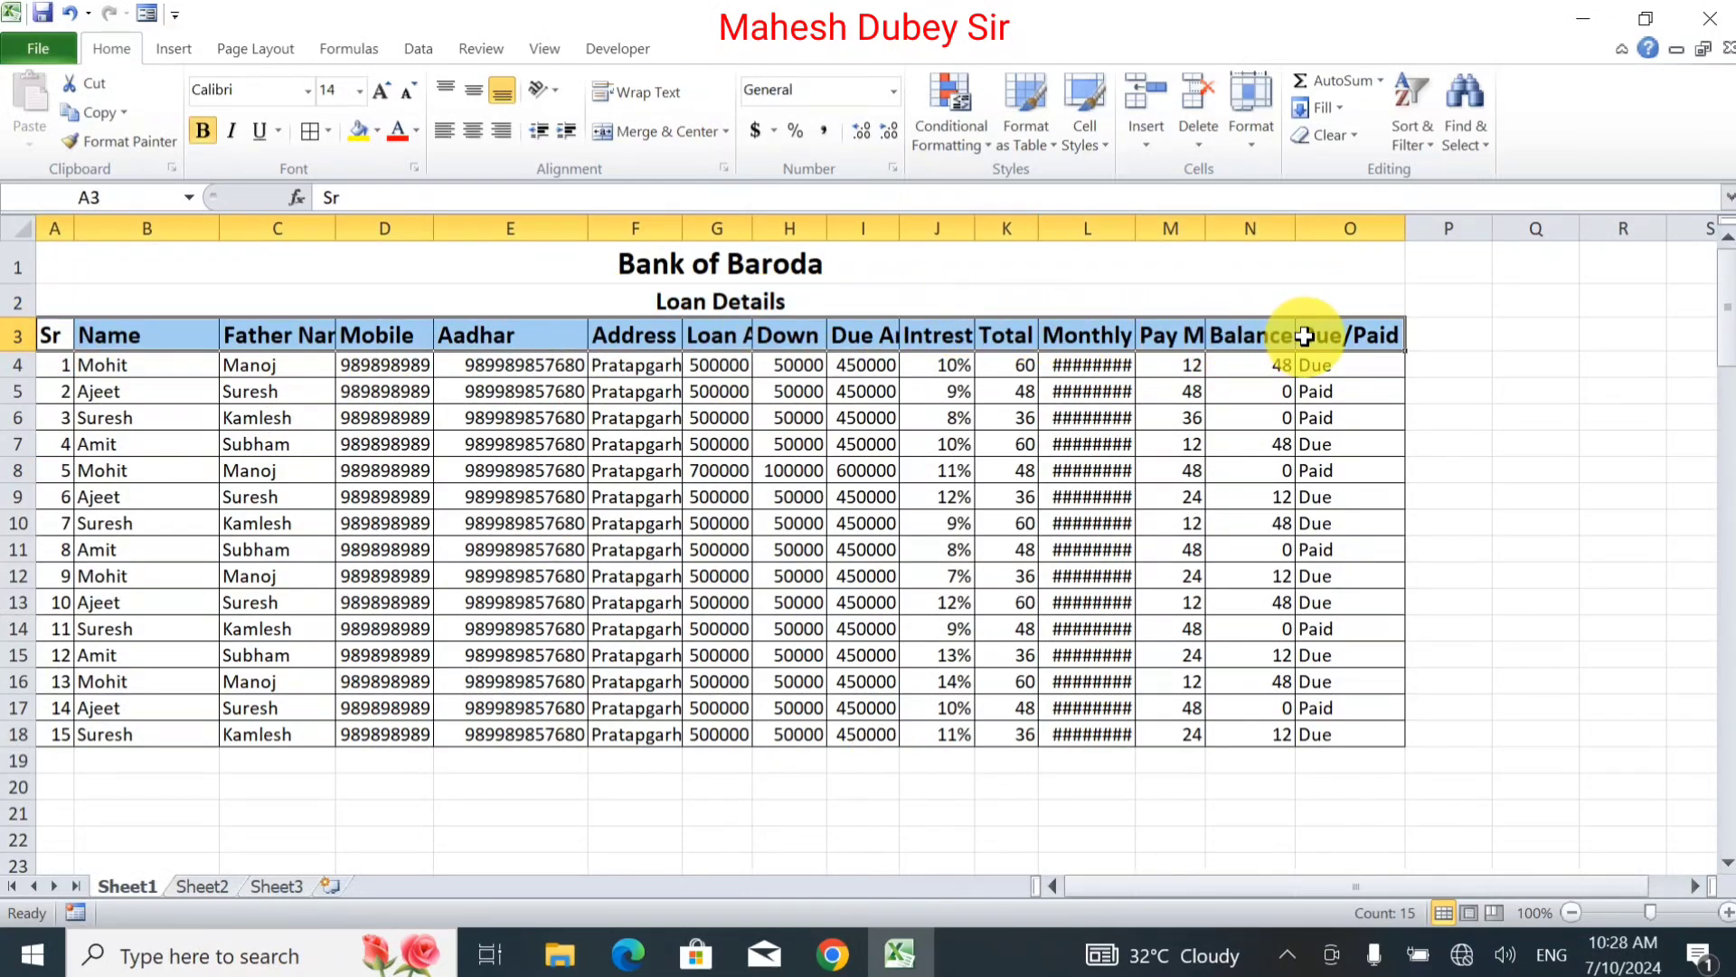
{"action": "left_click", "coordinate": [632, 87]}
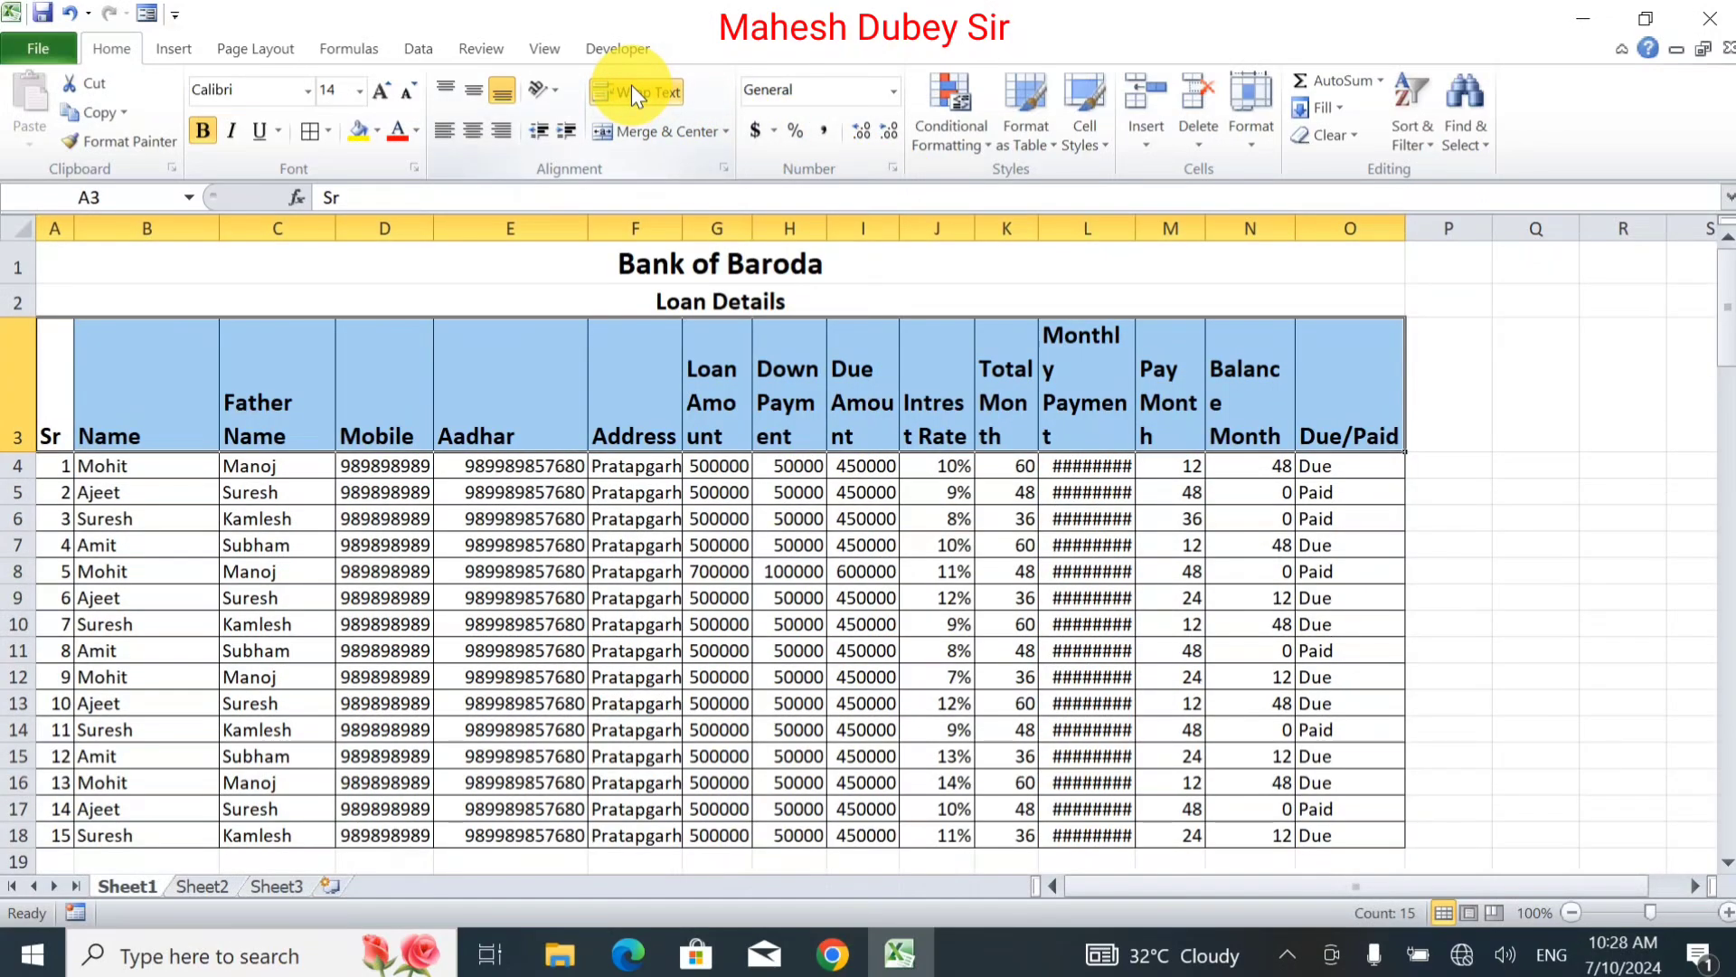
{"action": "left_click", "coordinate": [470, 131]}
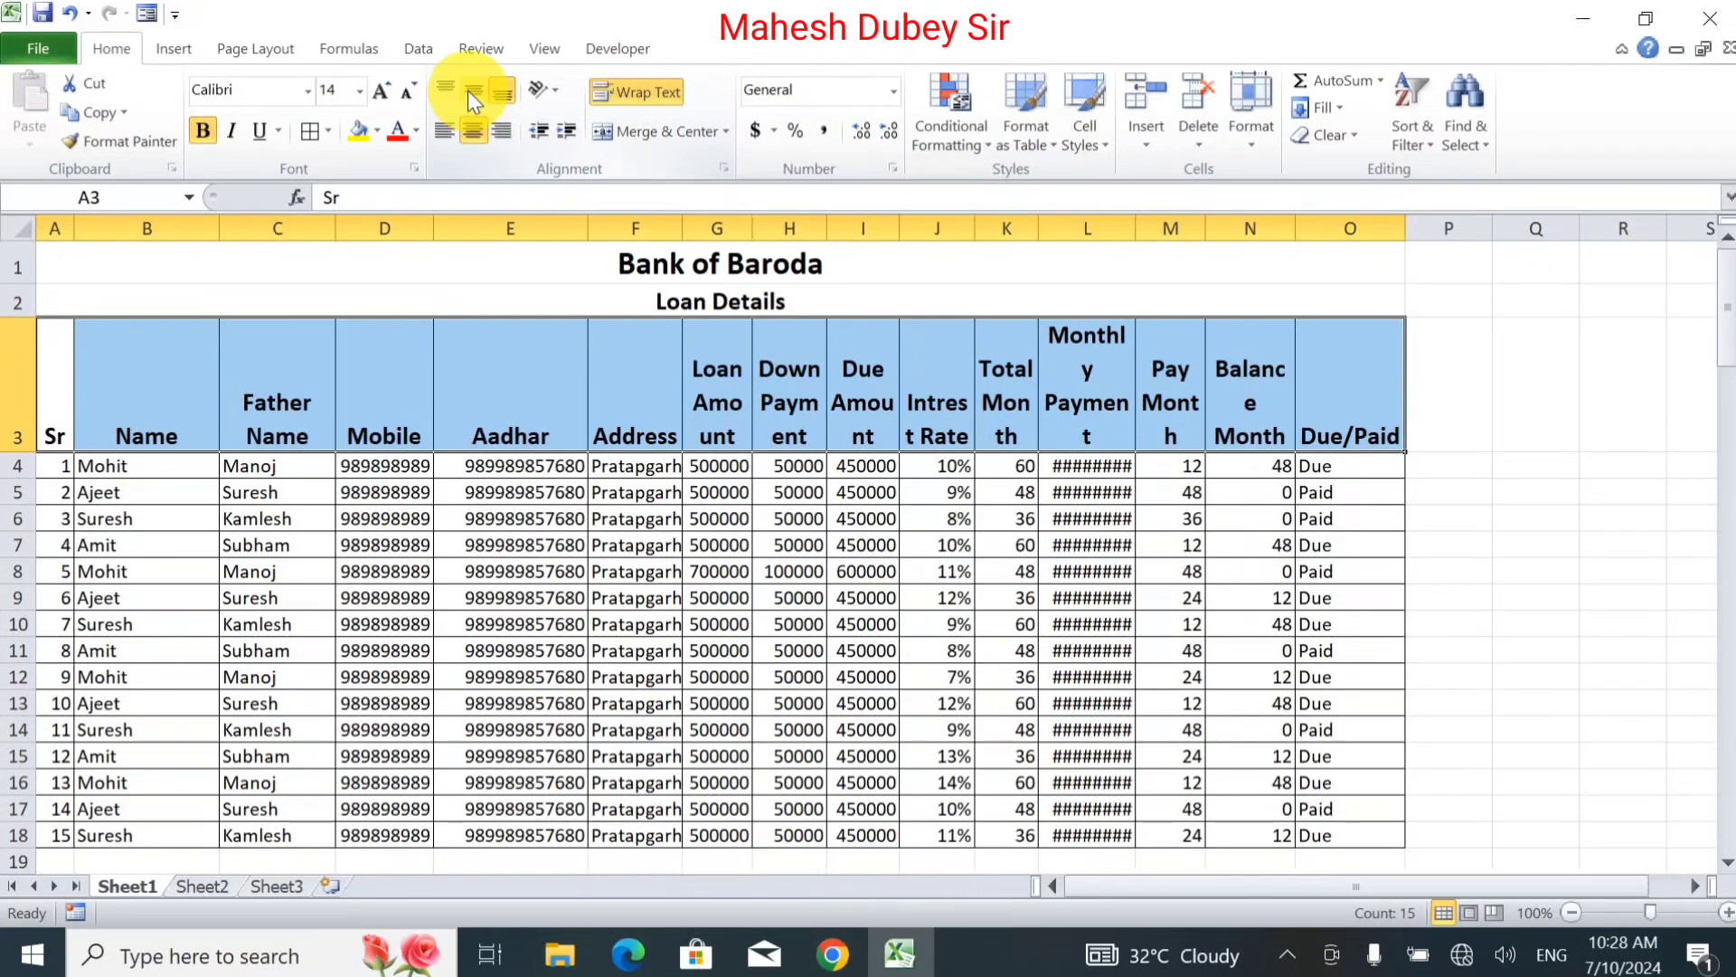
{"action": "left_click", "coordinate": [469, 90]}
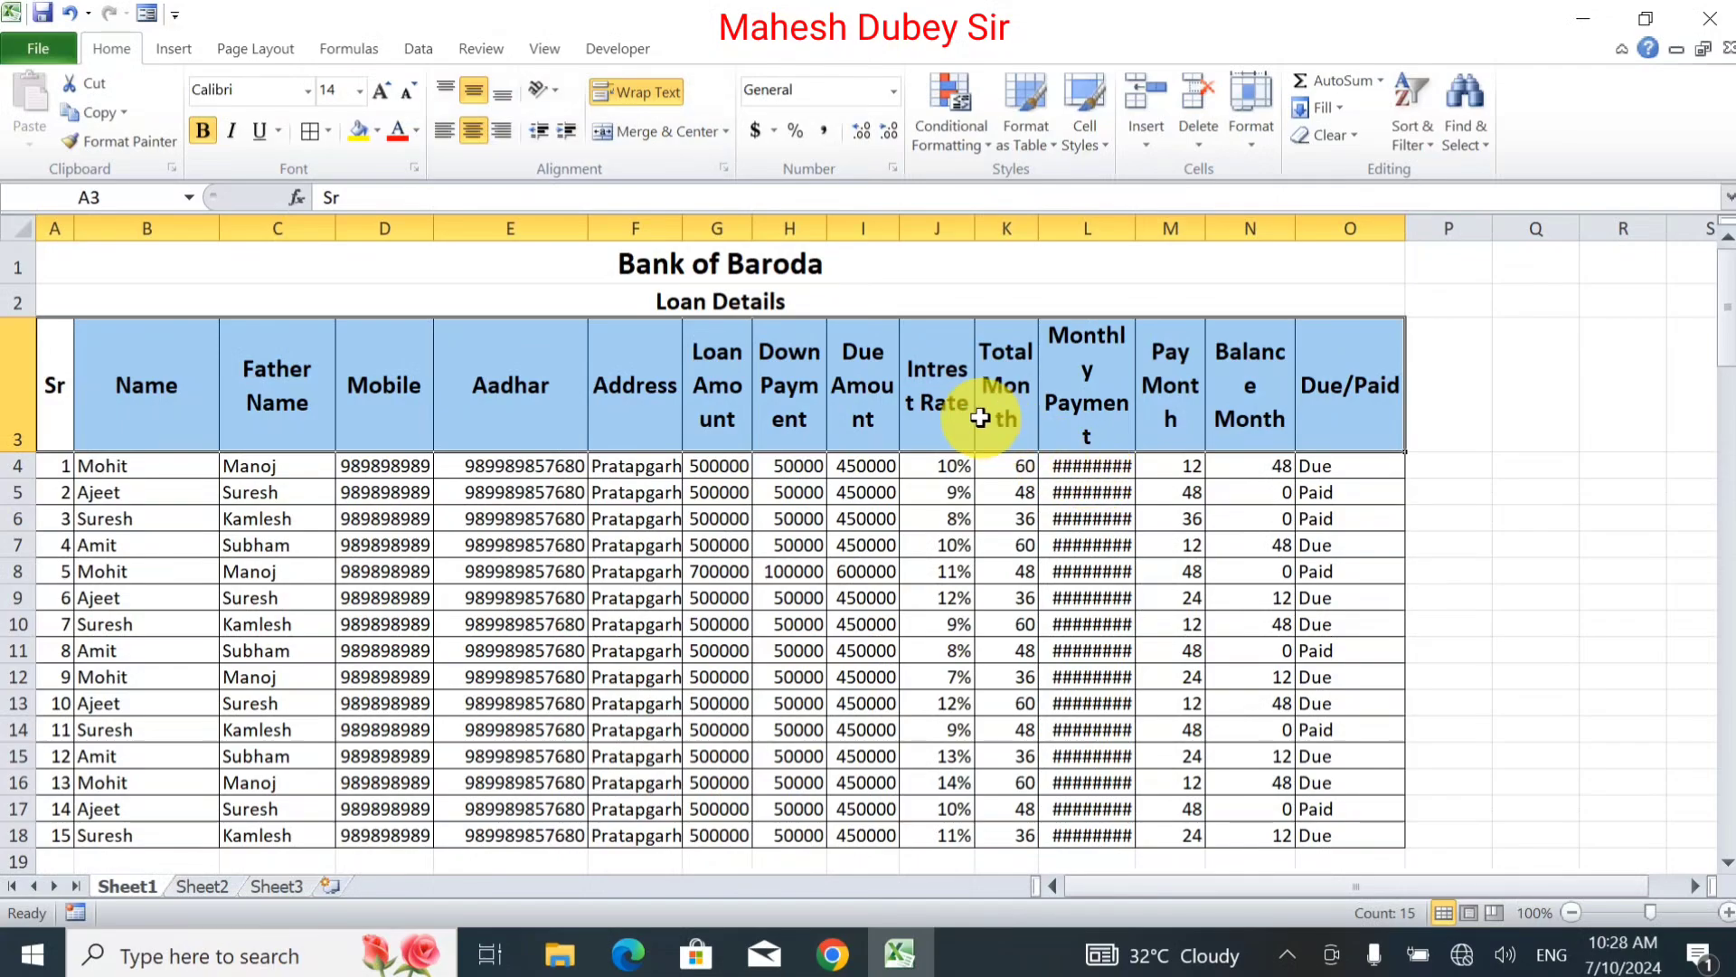
Reduce the font size of the header row A3:O3 to 11.
{"action": "left_click", "coordinate": [405, 101]}
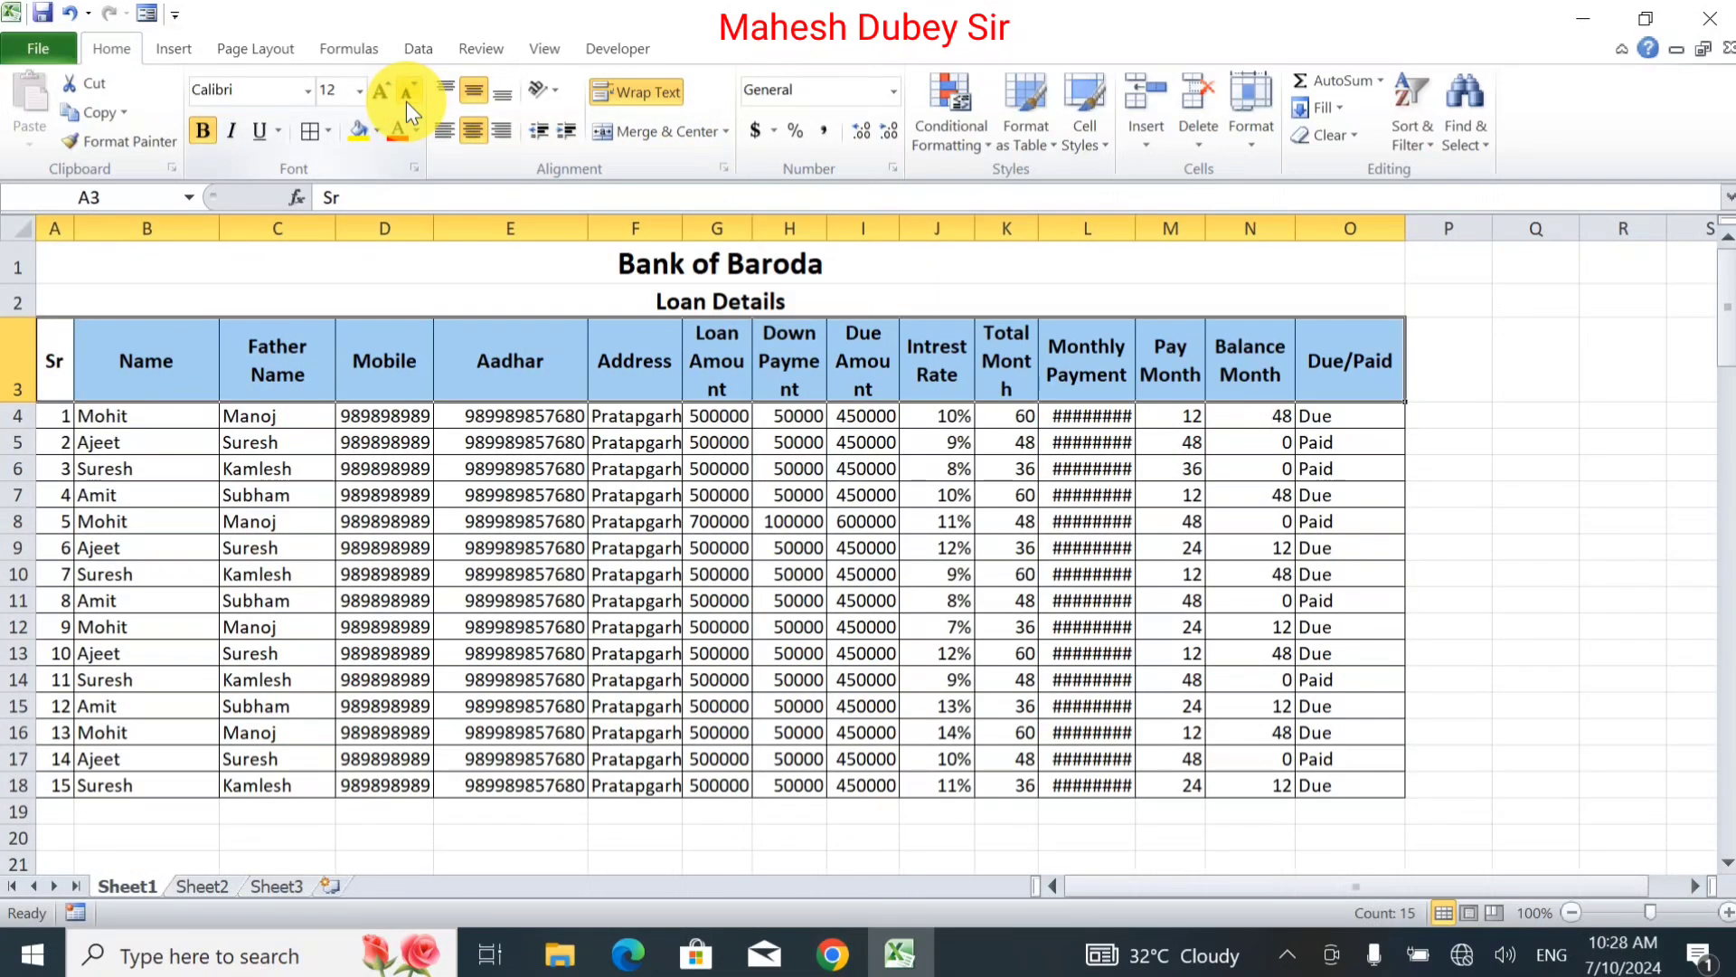
{"action": "left_click", "coordinate": [405, 101]}
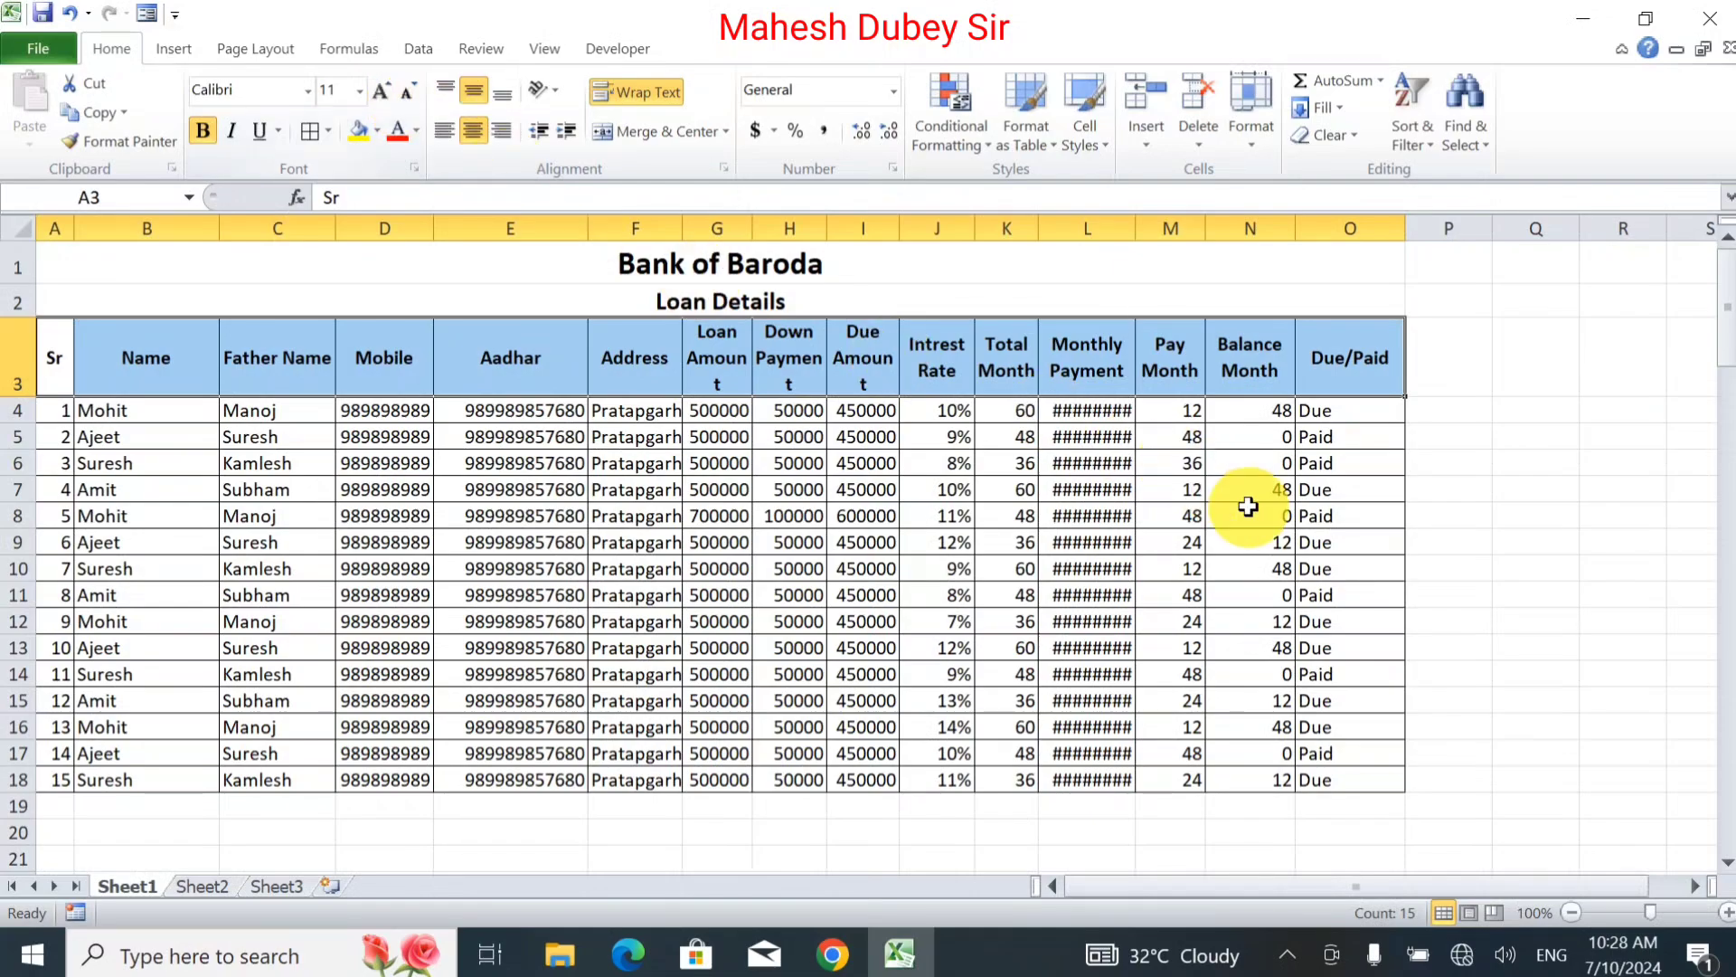
{"action": "left_click", "coordinate": [937, 462]}
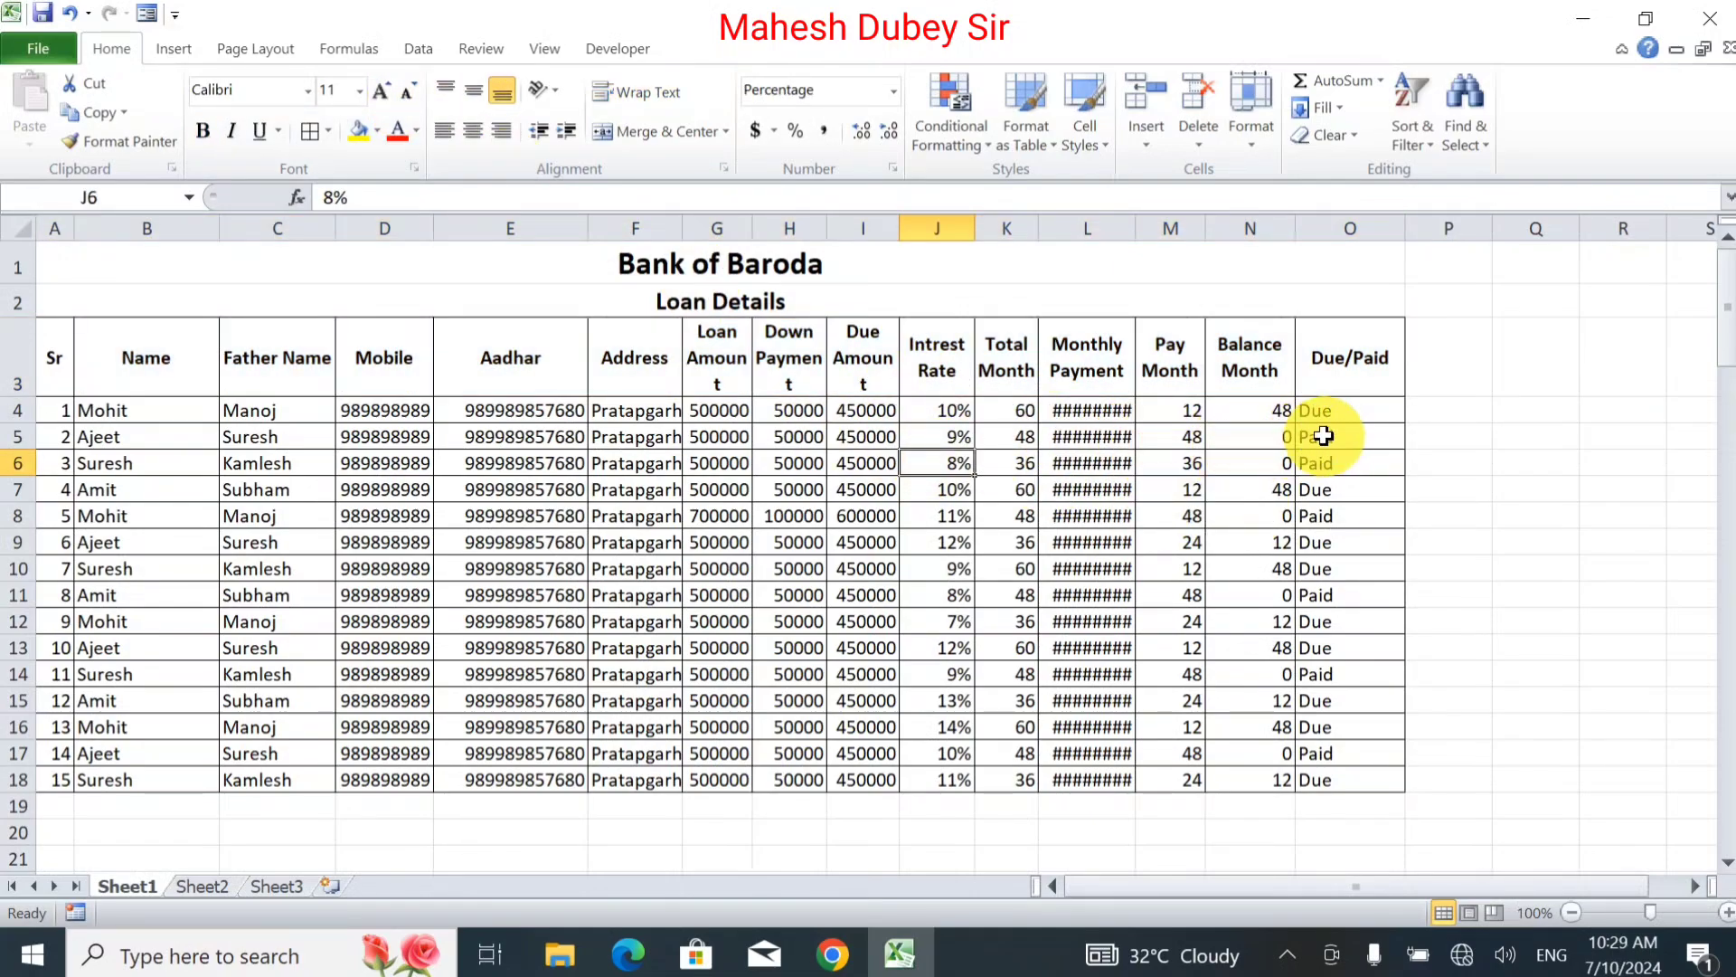
AutoFit the widths of columns B through O to their contents.
{"action": "left_click_drag", "start_coordinate": [1322, 416], "coordinate": [61, 775]}
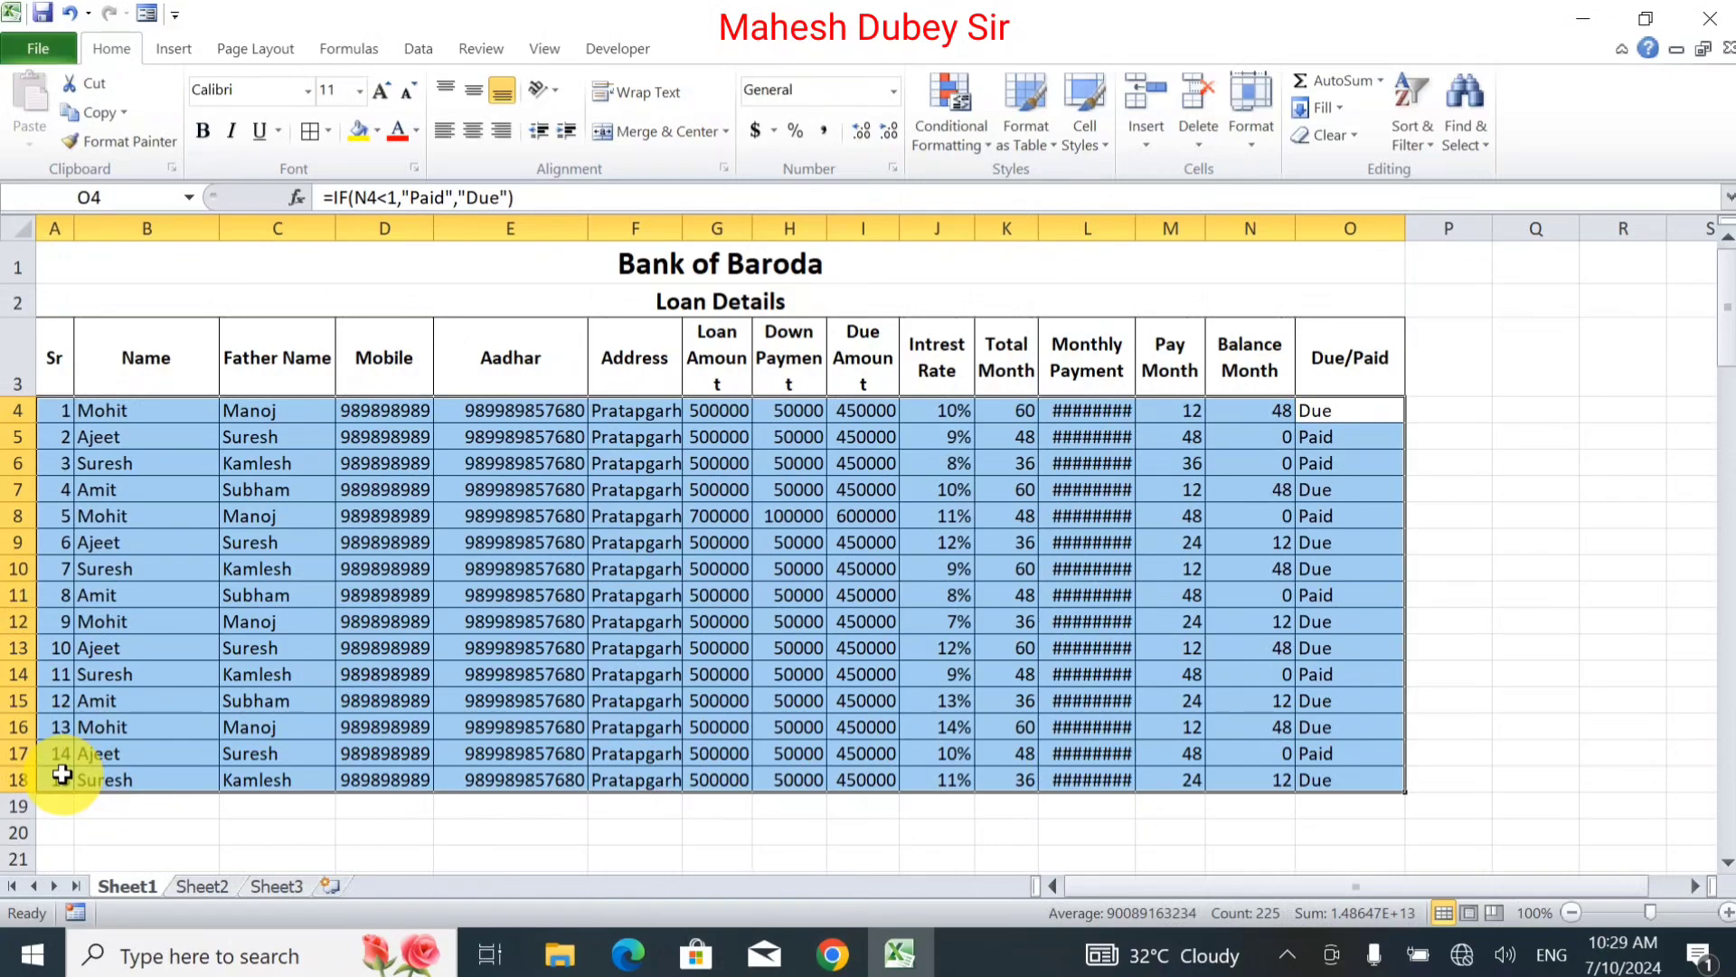
{"action": "left_click_drag", "start_coordinate": [1375, 228], "coordinate": [93, 263]}
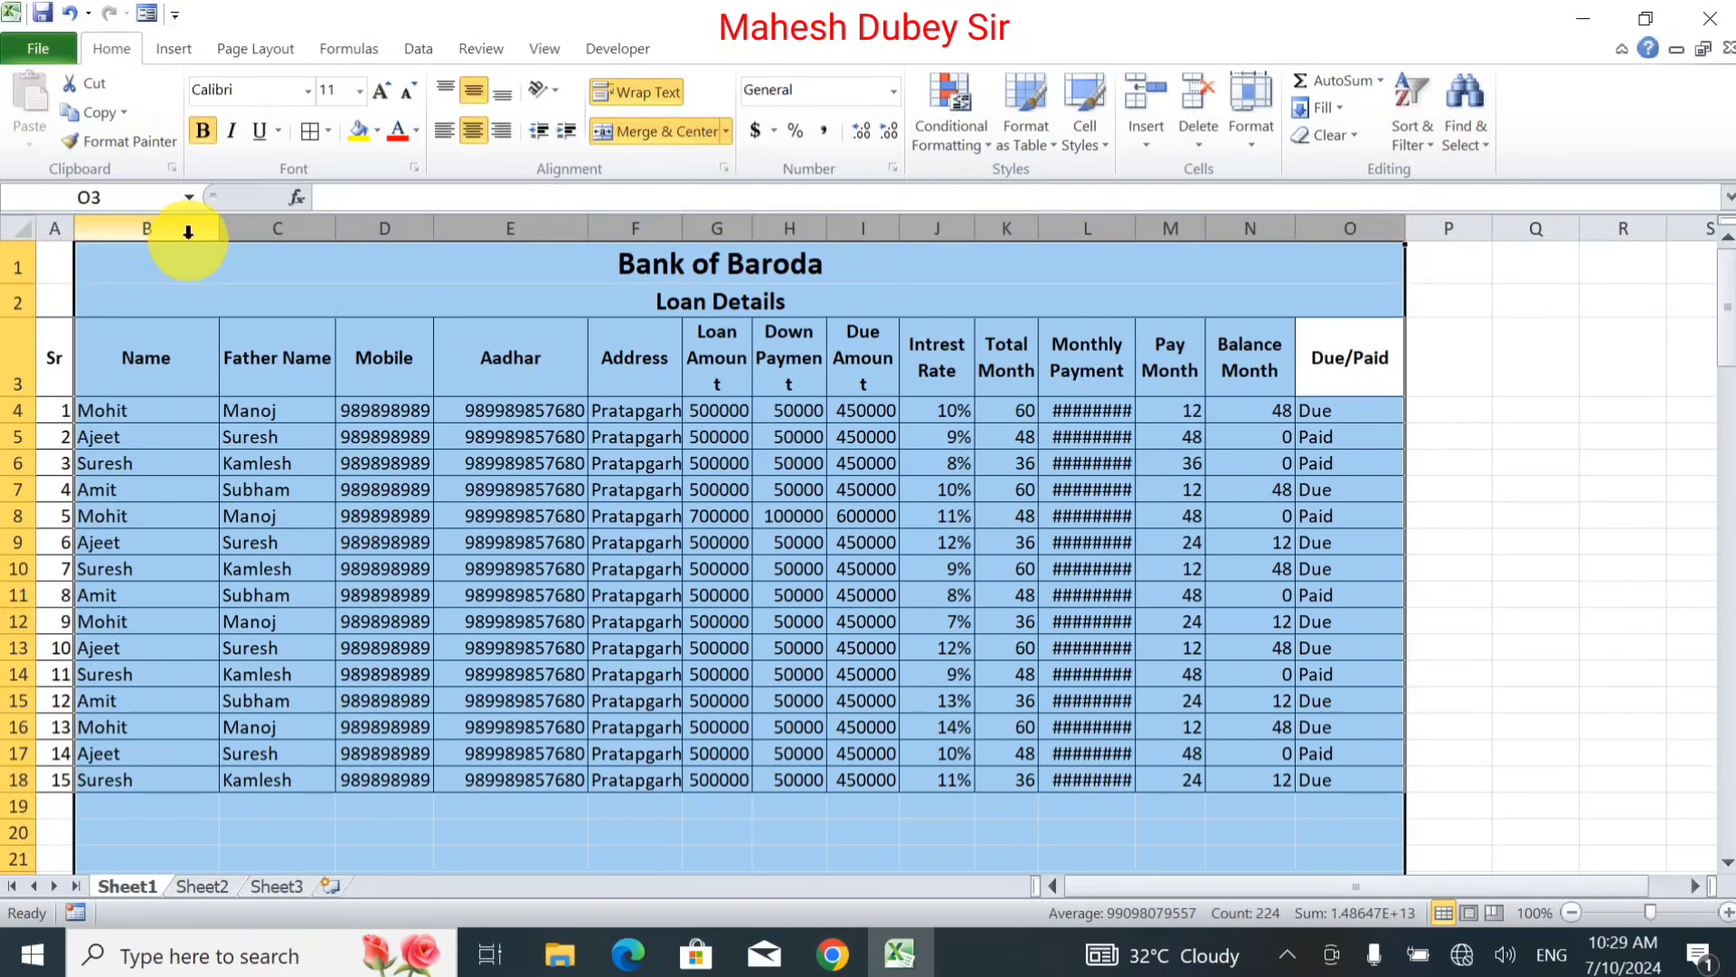
{"action": "double_click", "coordinate": [220, 229]}
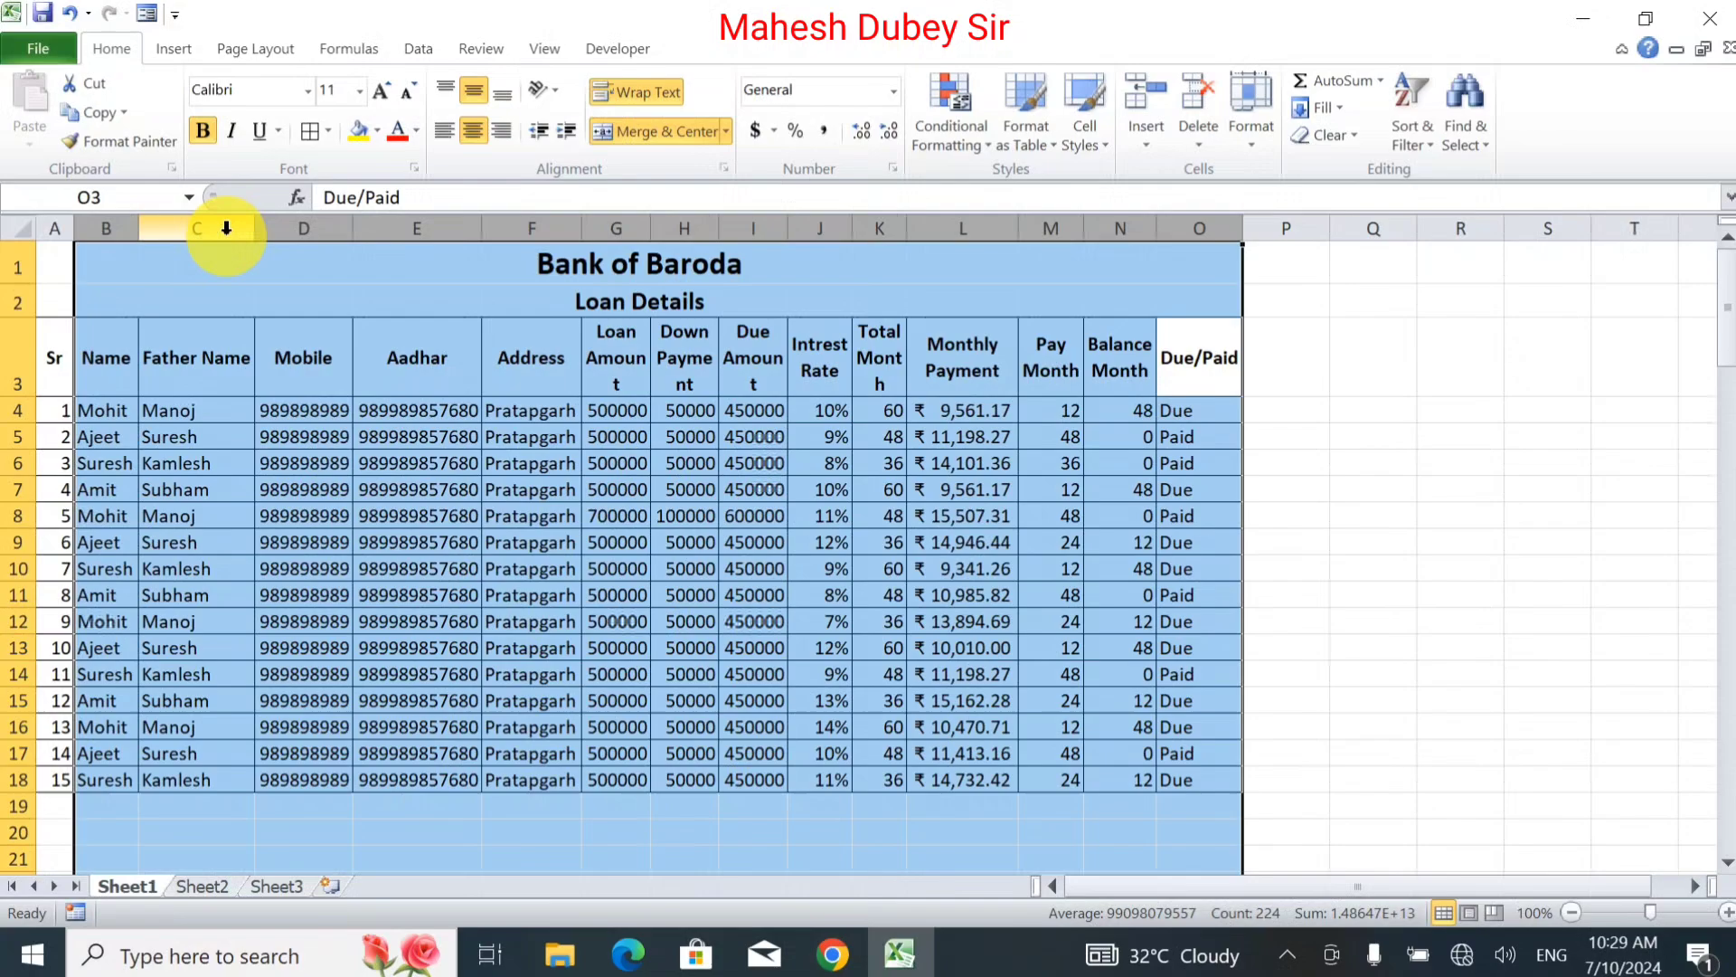
{"action": "left_click", "coordinate": [979, 671]}
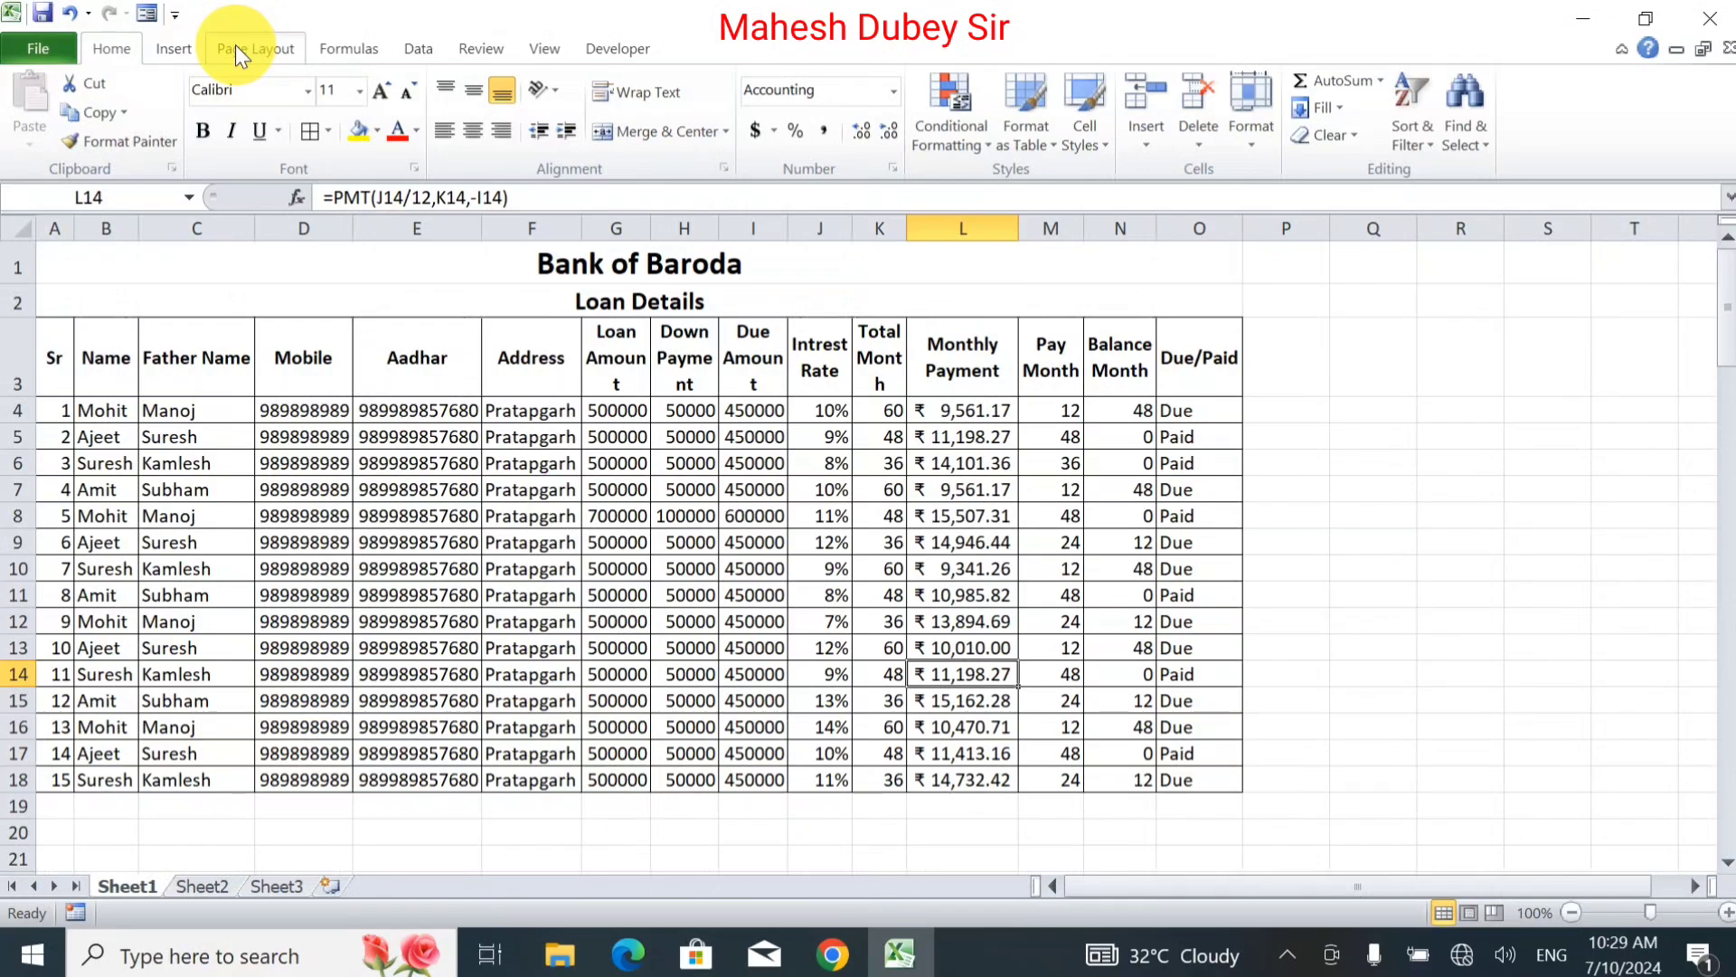
Change the sheet's print orientation to Landscape and check the orientation setting back in the worksheet.
{"action": "left_click", "coordinate": [46, 46]}
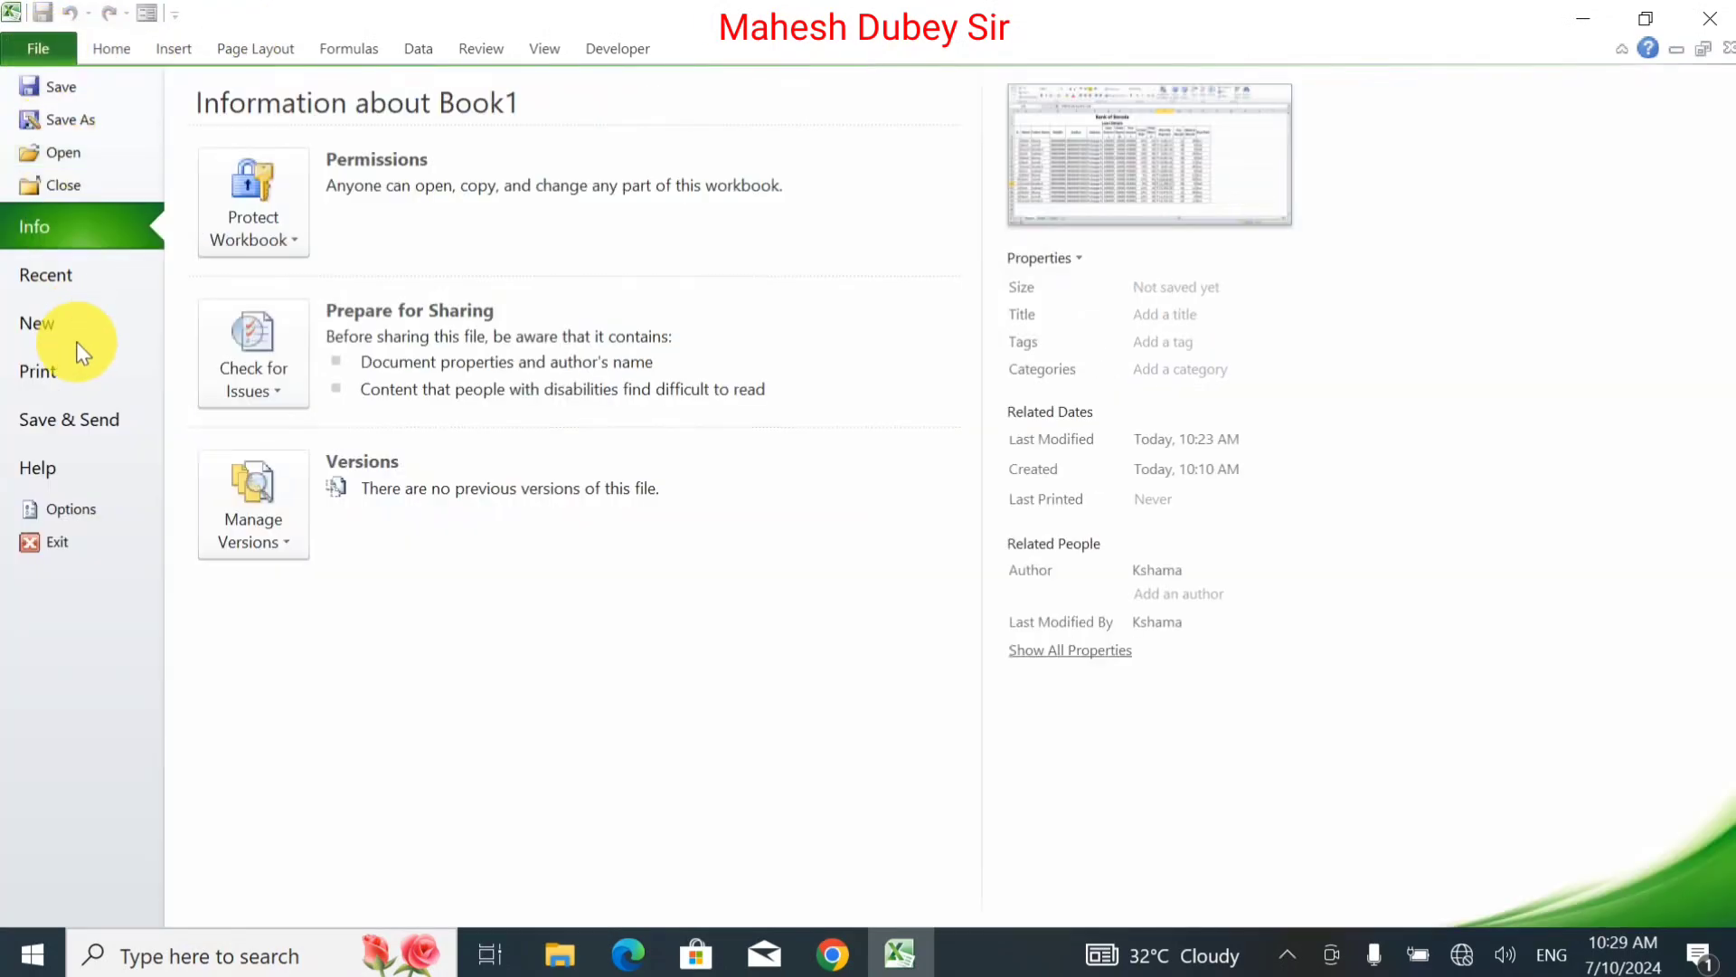
{"action": "left_click", "coordinate": [78, 387]}
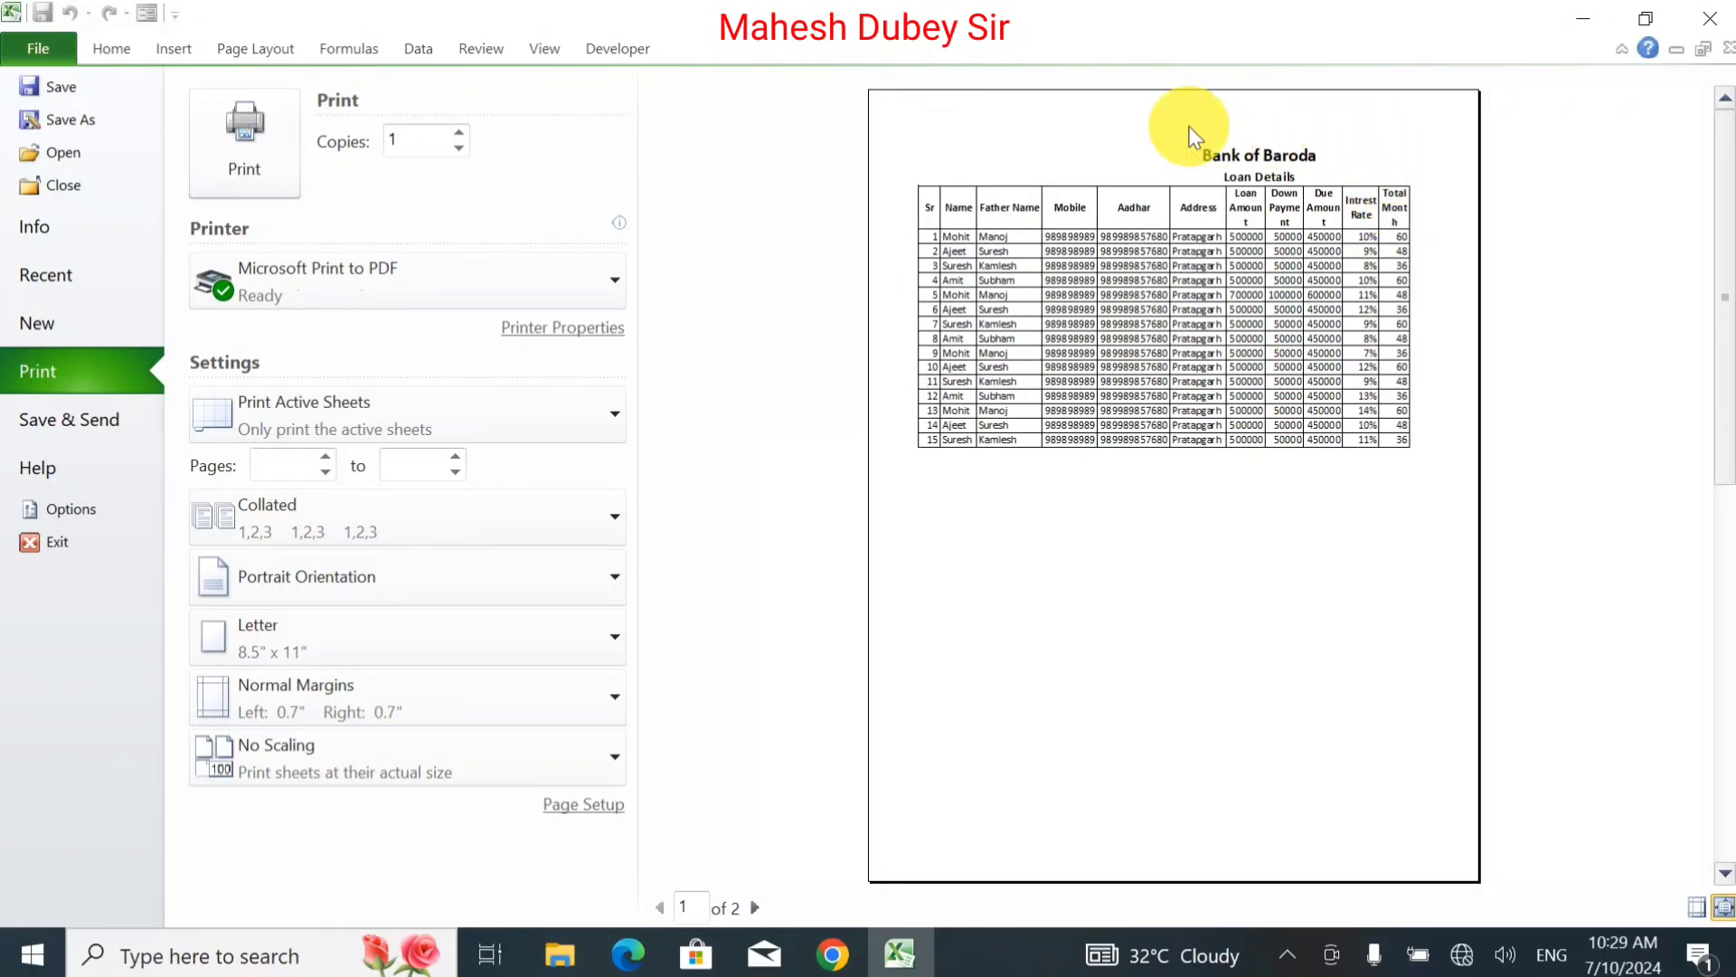
{"action": "left_click", "coordinate": [422, 579]}
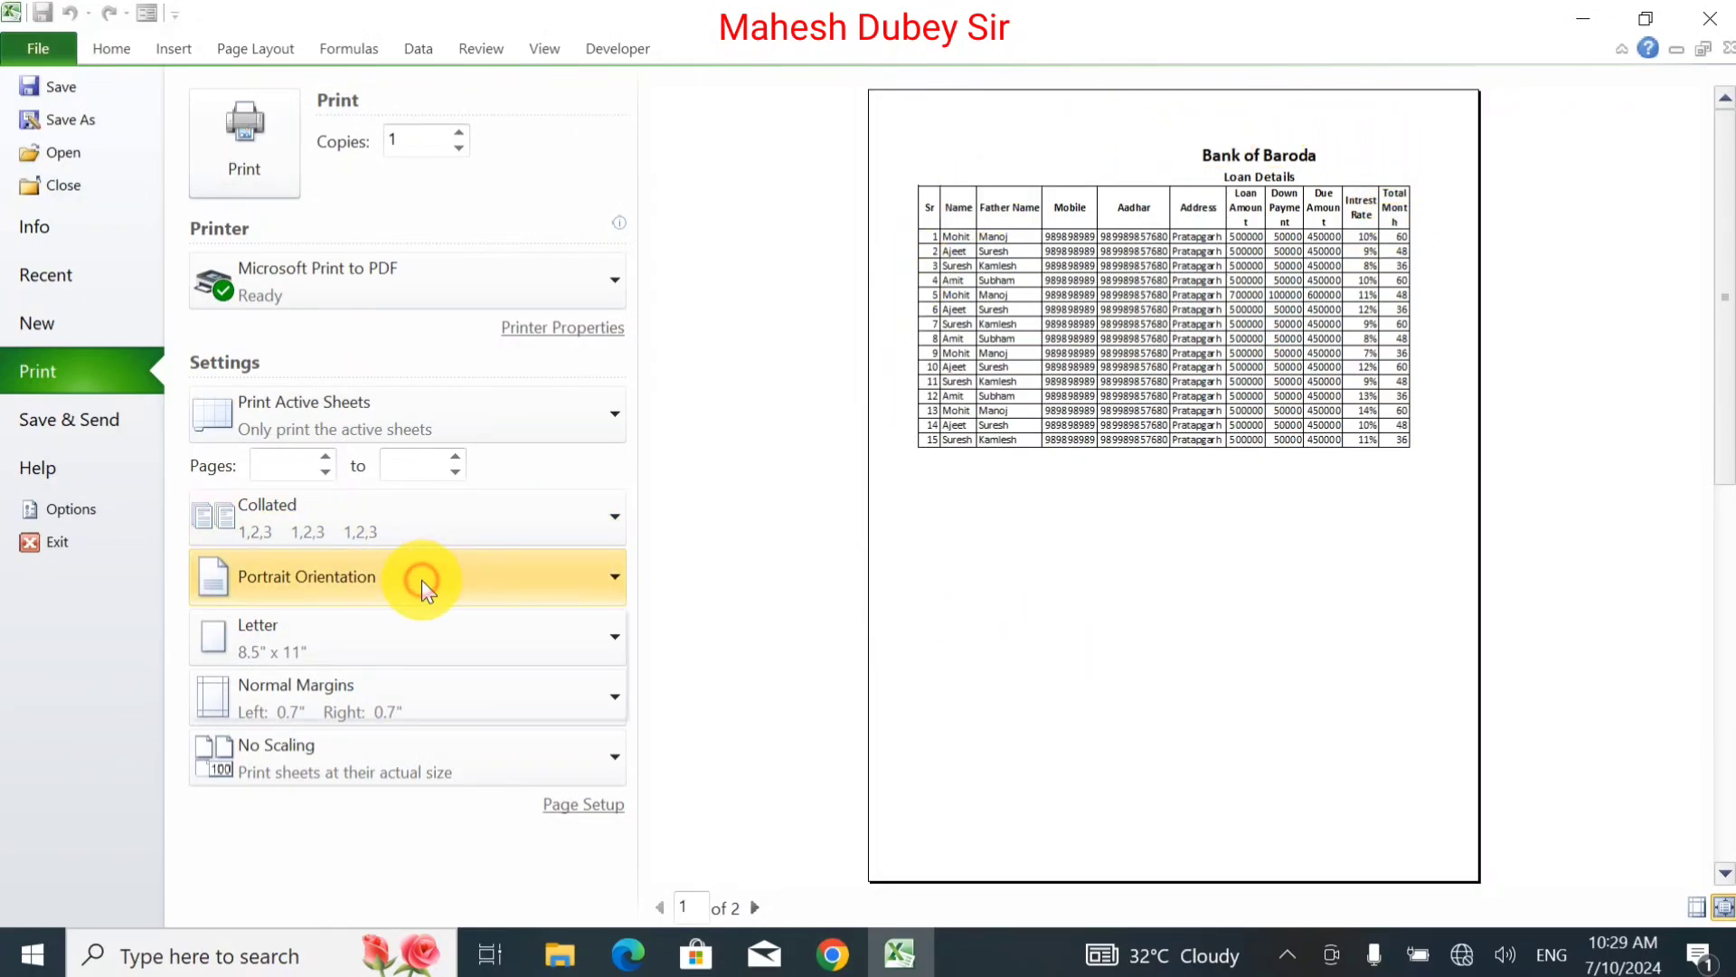
{"action": "left_click", "coordinate": [388, 709]}
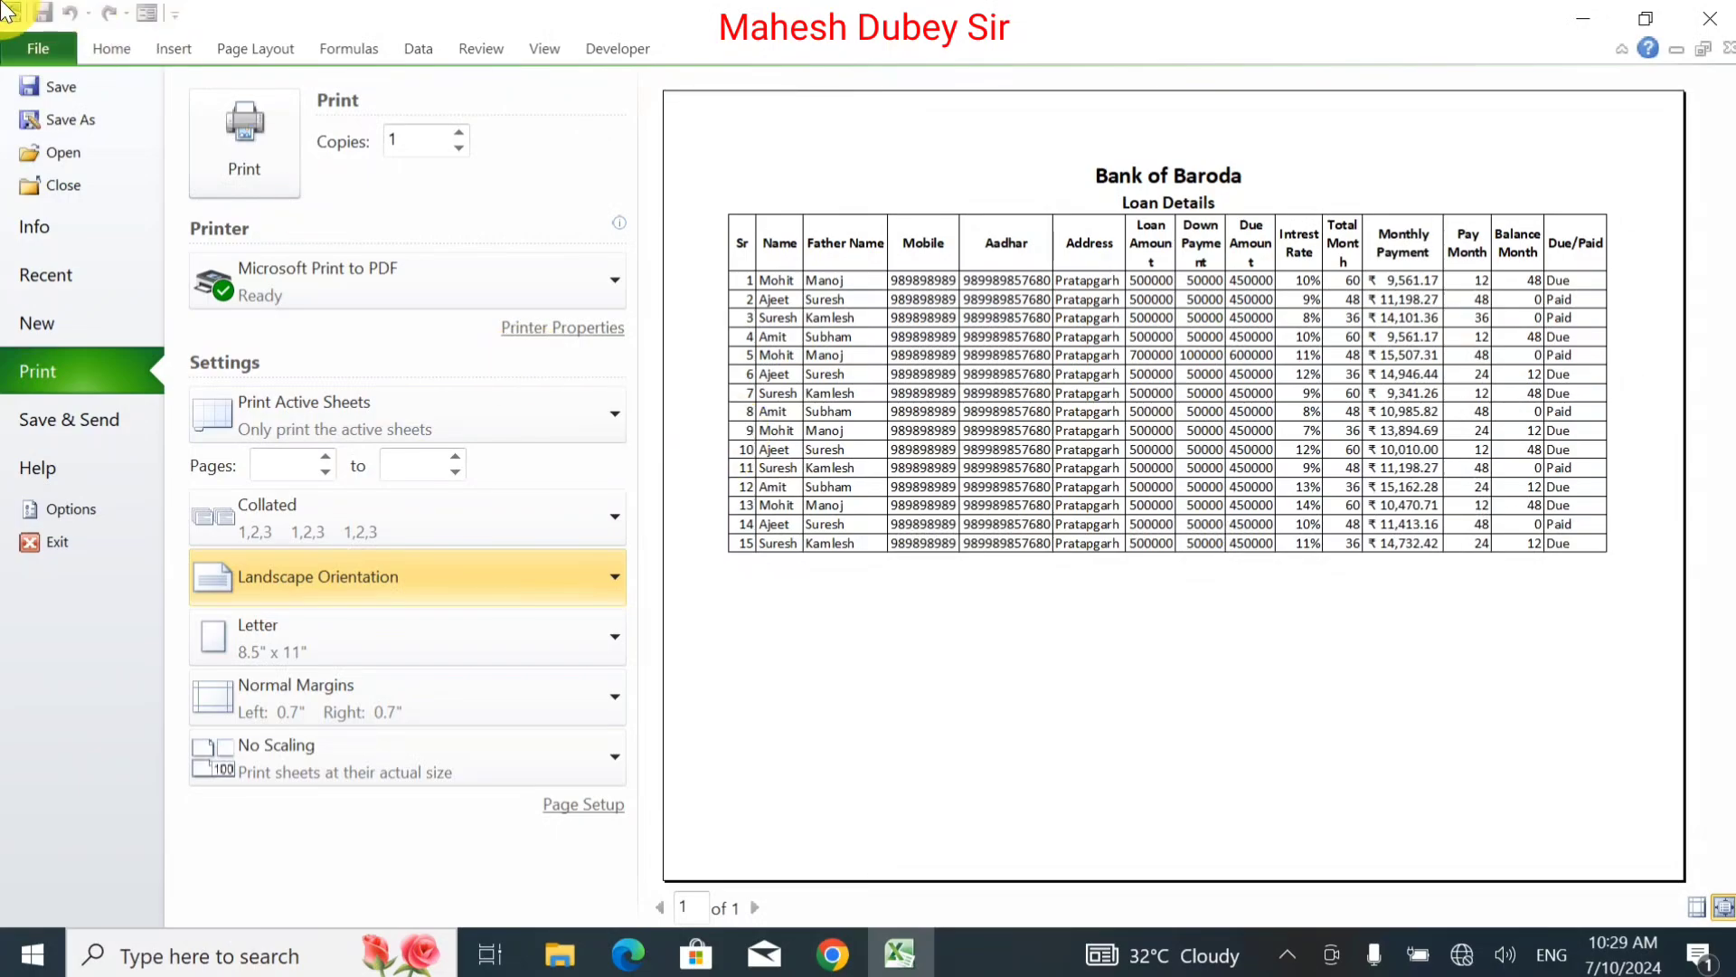
{"action": "left_click", "coordinate": [38, 50]}
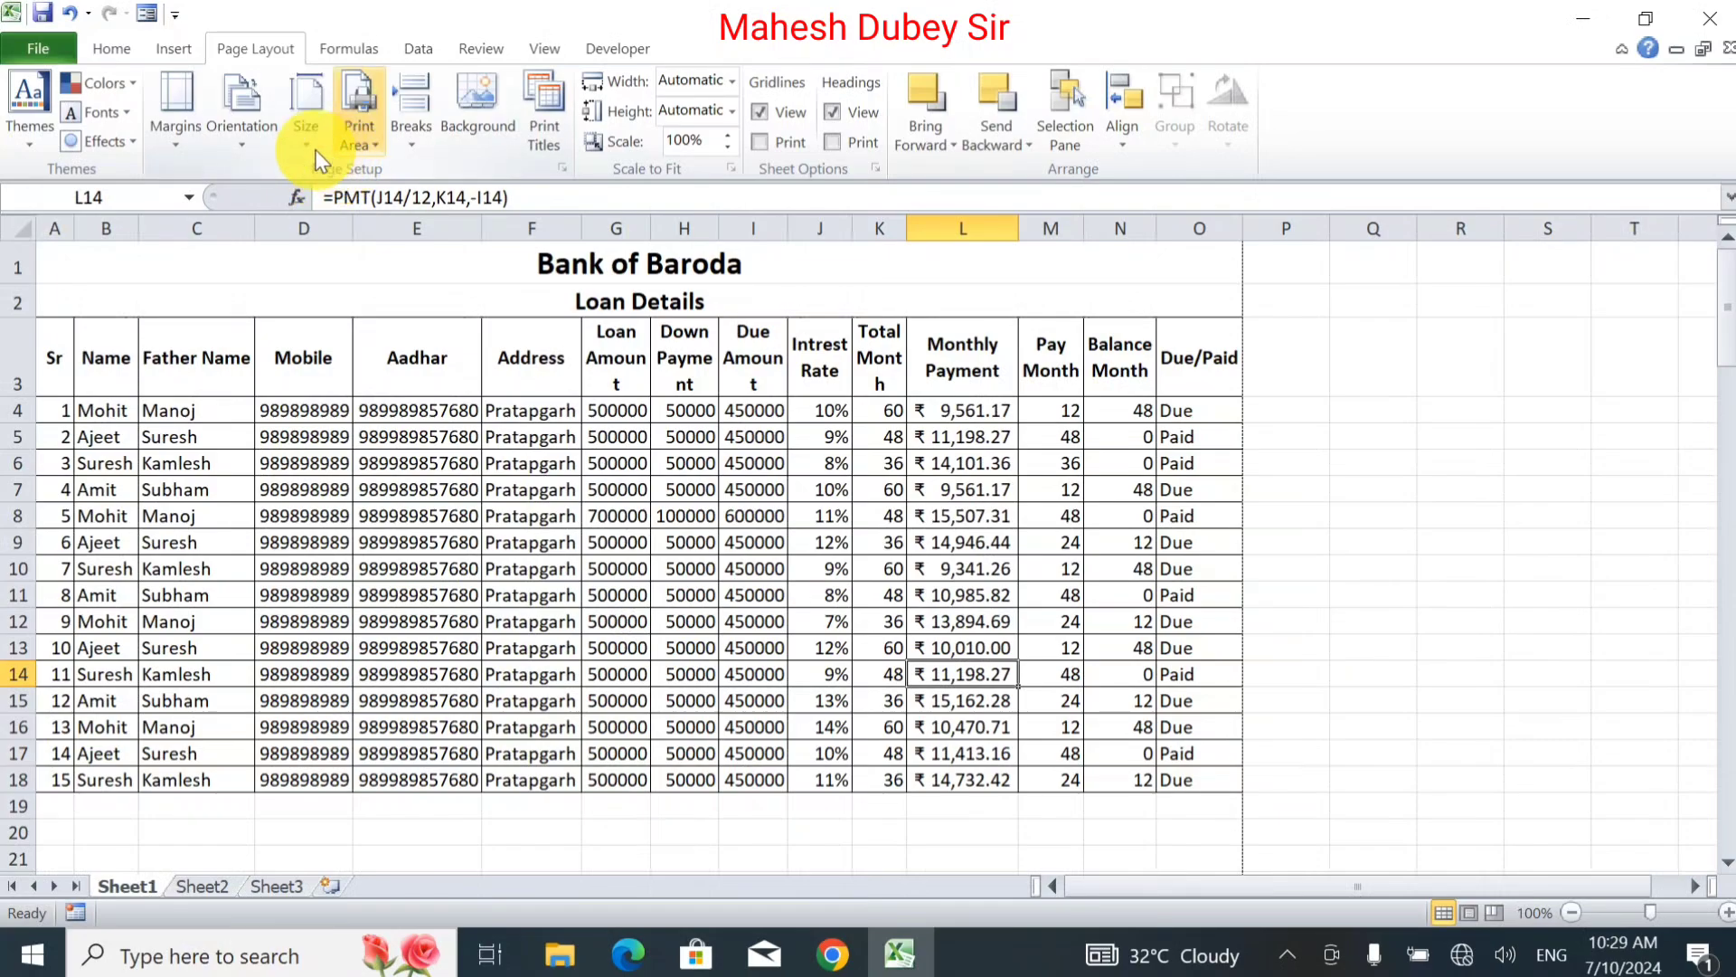
{"action": "left_click", "coordinate": [231, 134]}
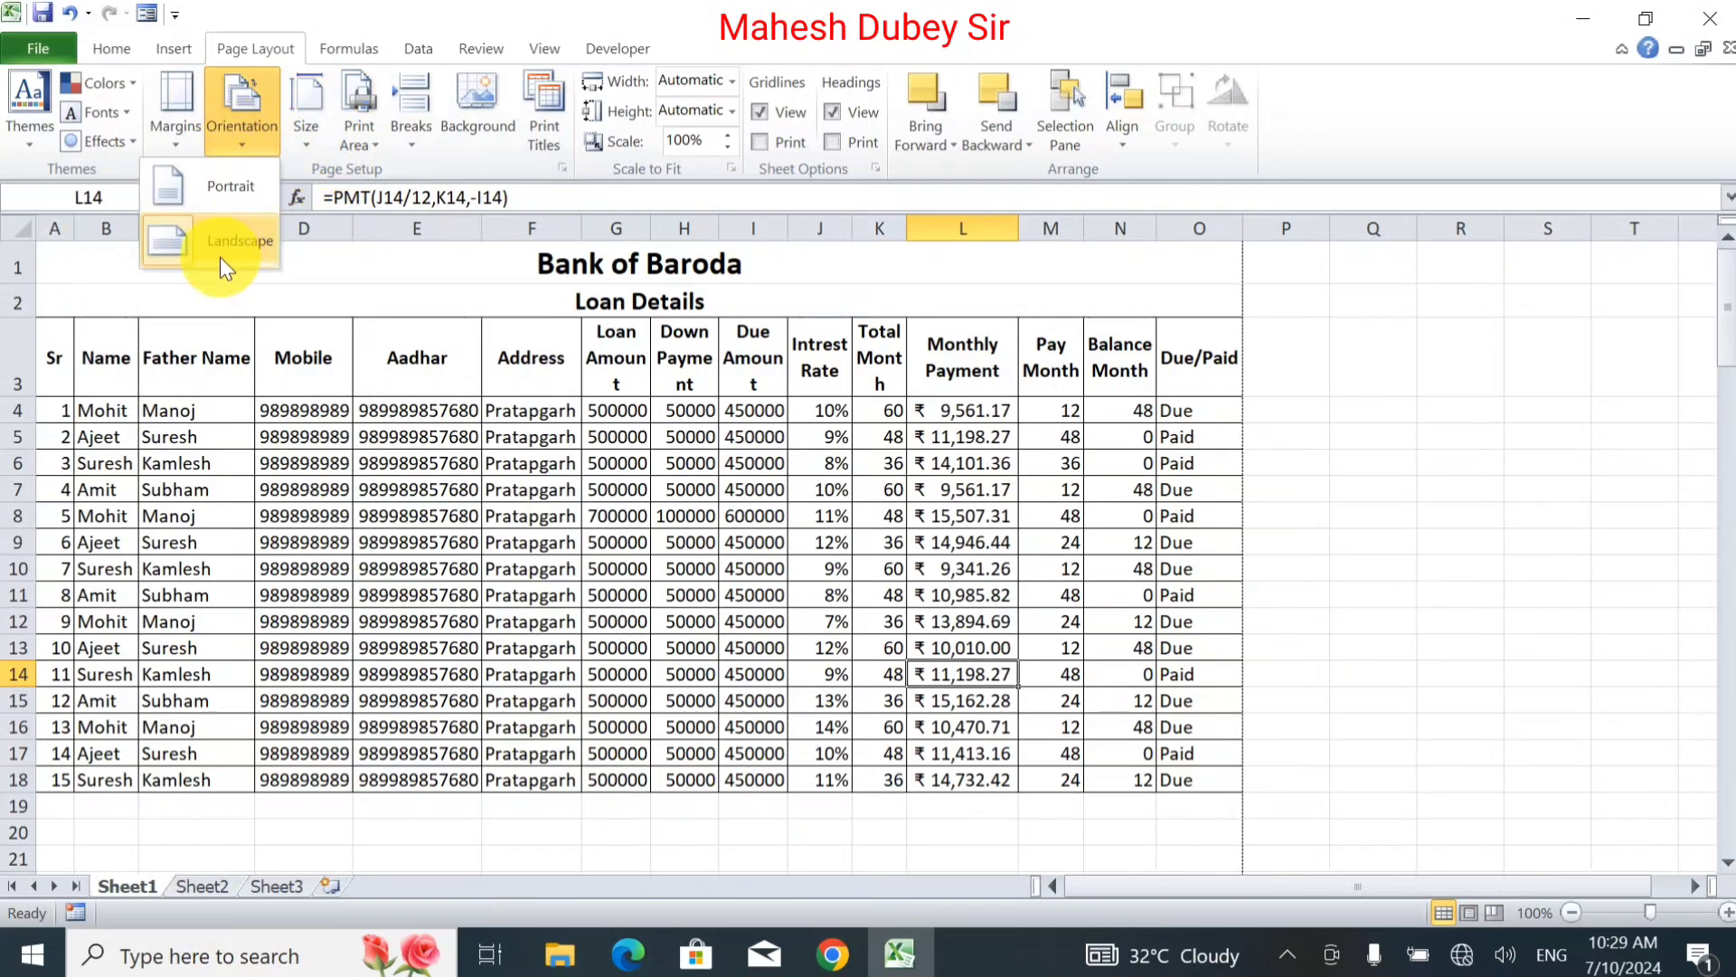
{"action": "left_click", "coordinate": [123, 459]}
Fill the header row A3:O3 with light gray and show the sheet's print preview.
{"action": "left_click_drag", "start_coordinate": [55, 361], "coordinate": [1175, 341]}
{"action": "left_click", "coordinate": [121, 51]}
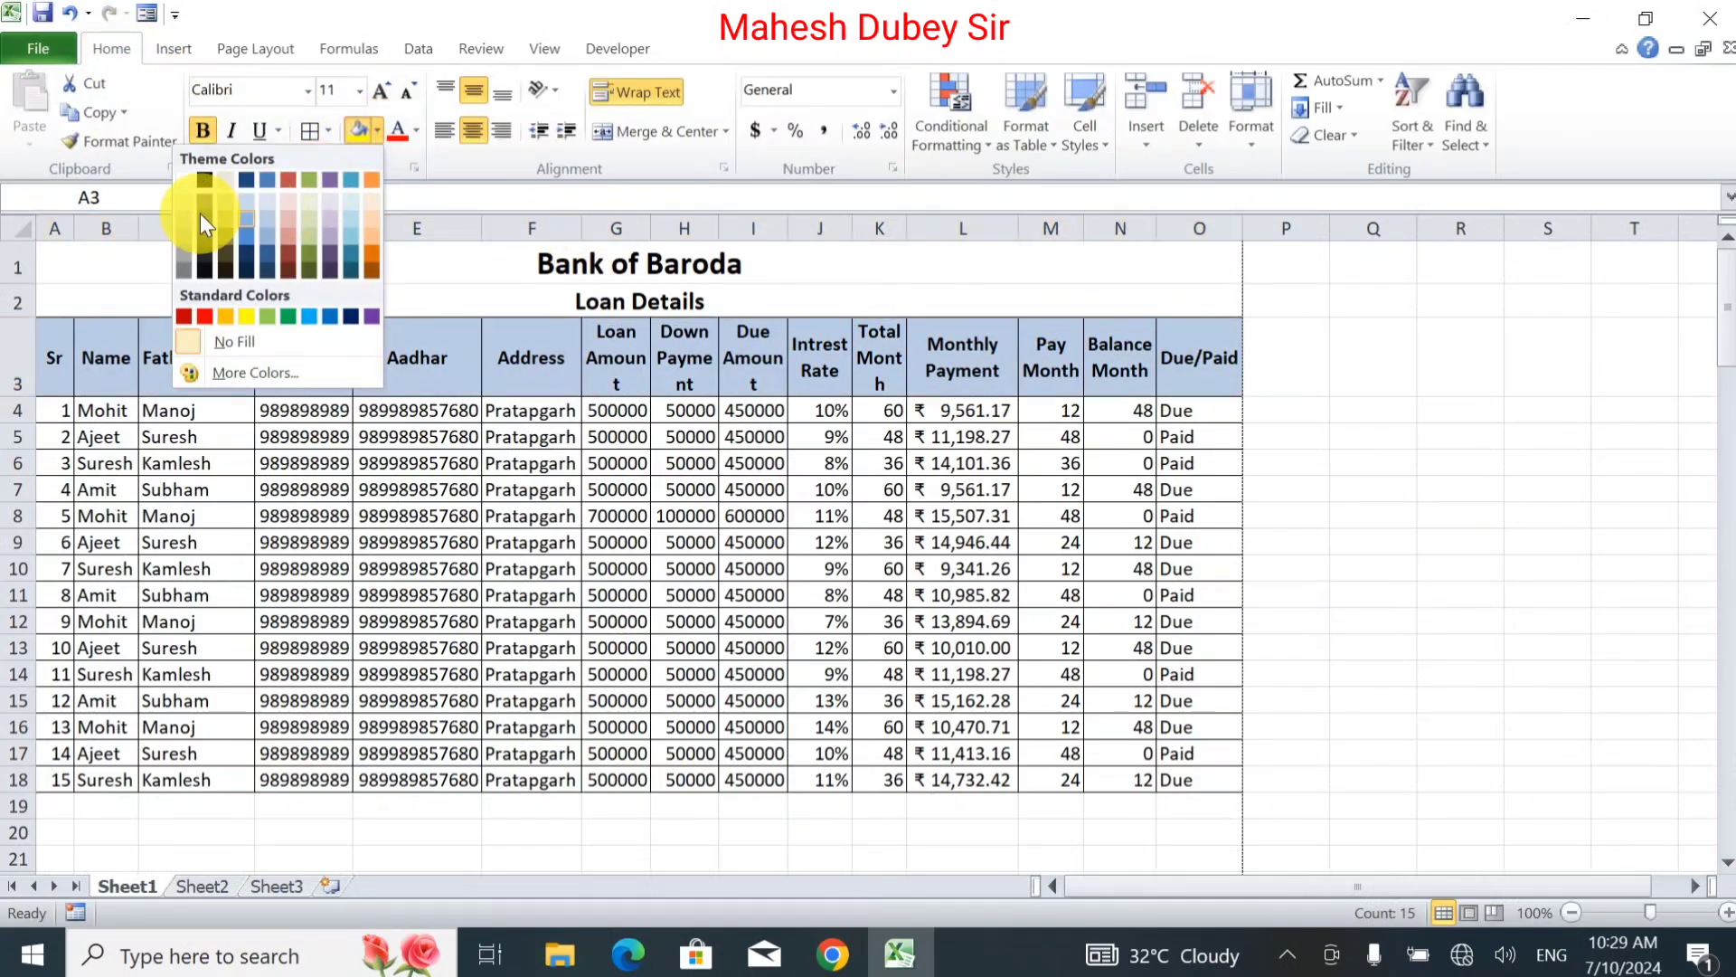
{"action": "left_click", "coordinate": [177, 214]}
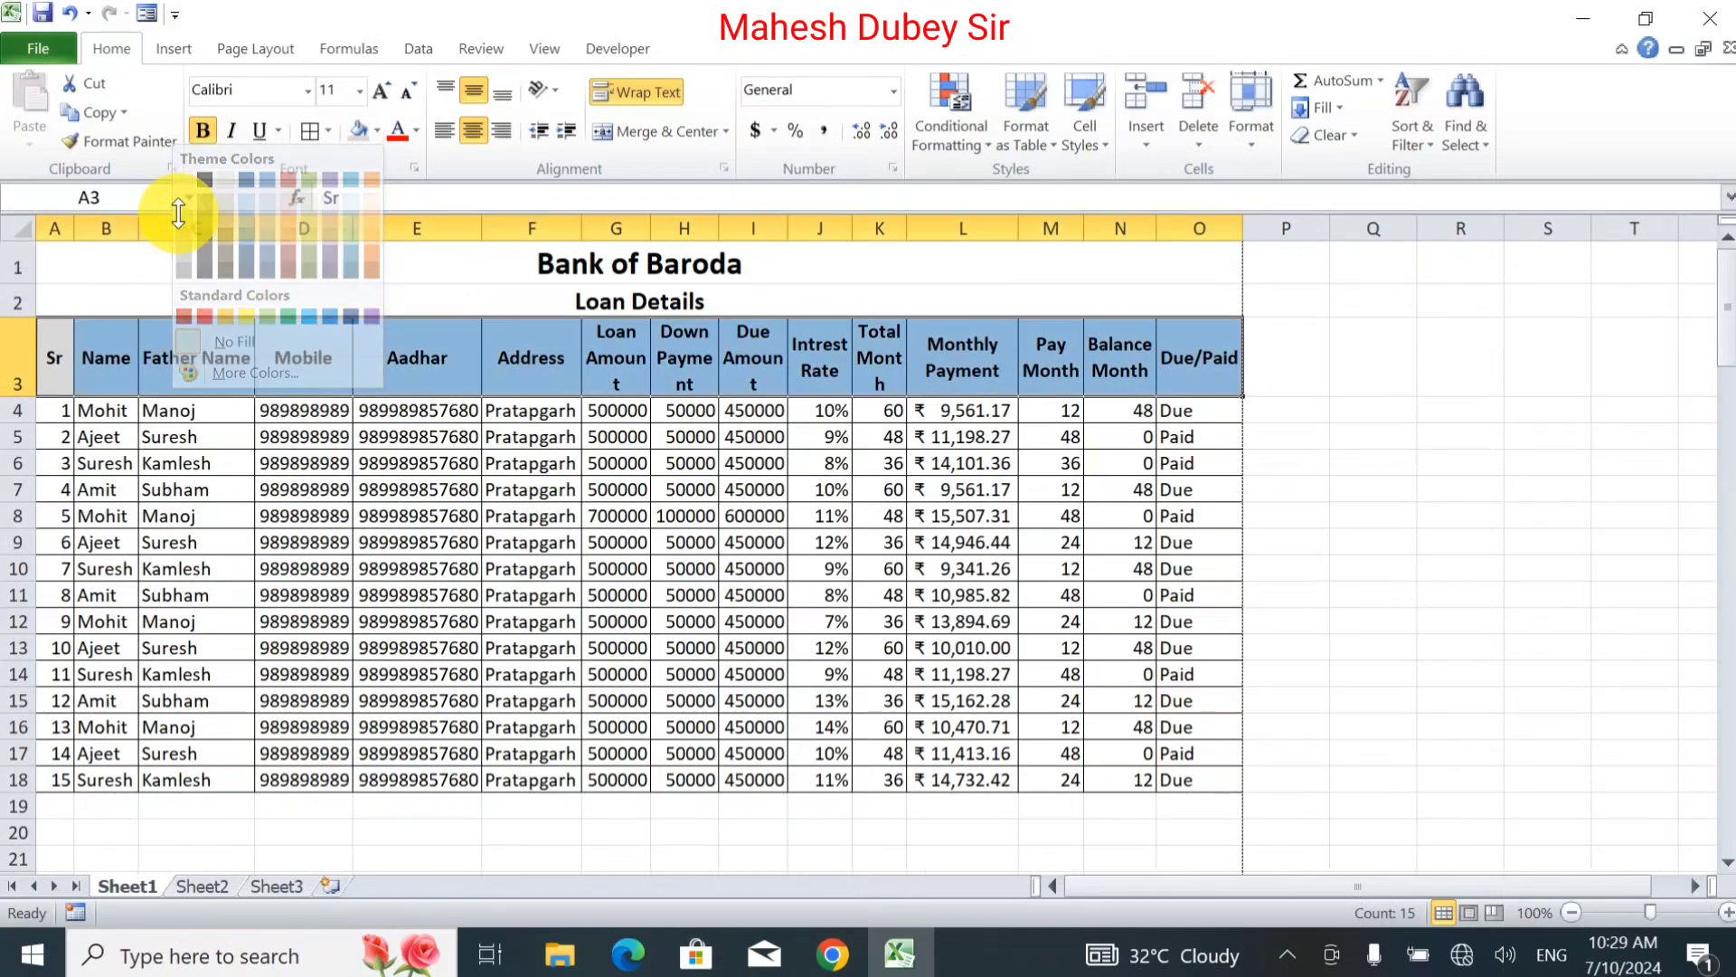
{"action": "left_click", "coordinate": [199, 437]}
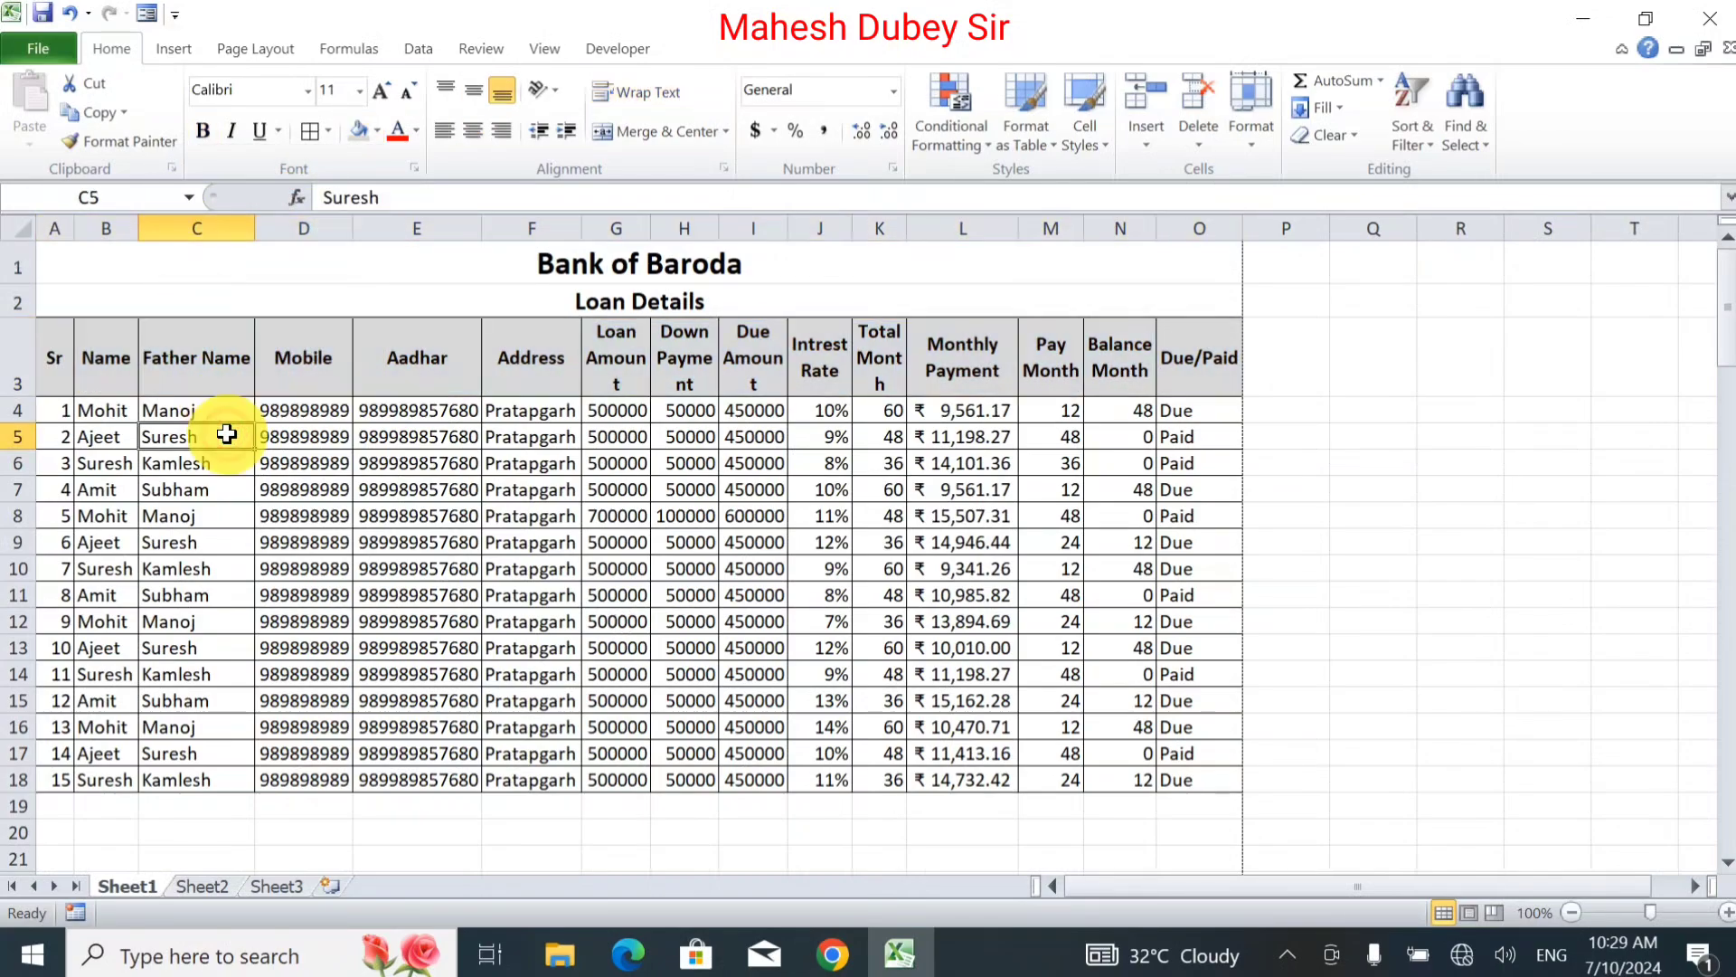
{"action": "left_click", "coordinate": [51, 41]}
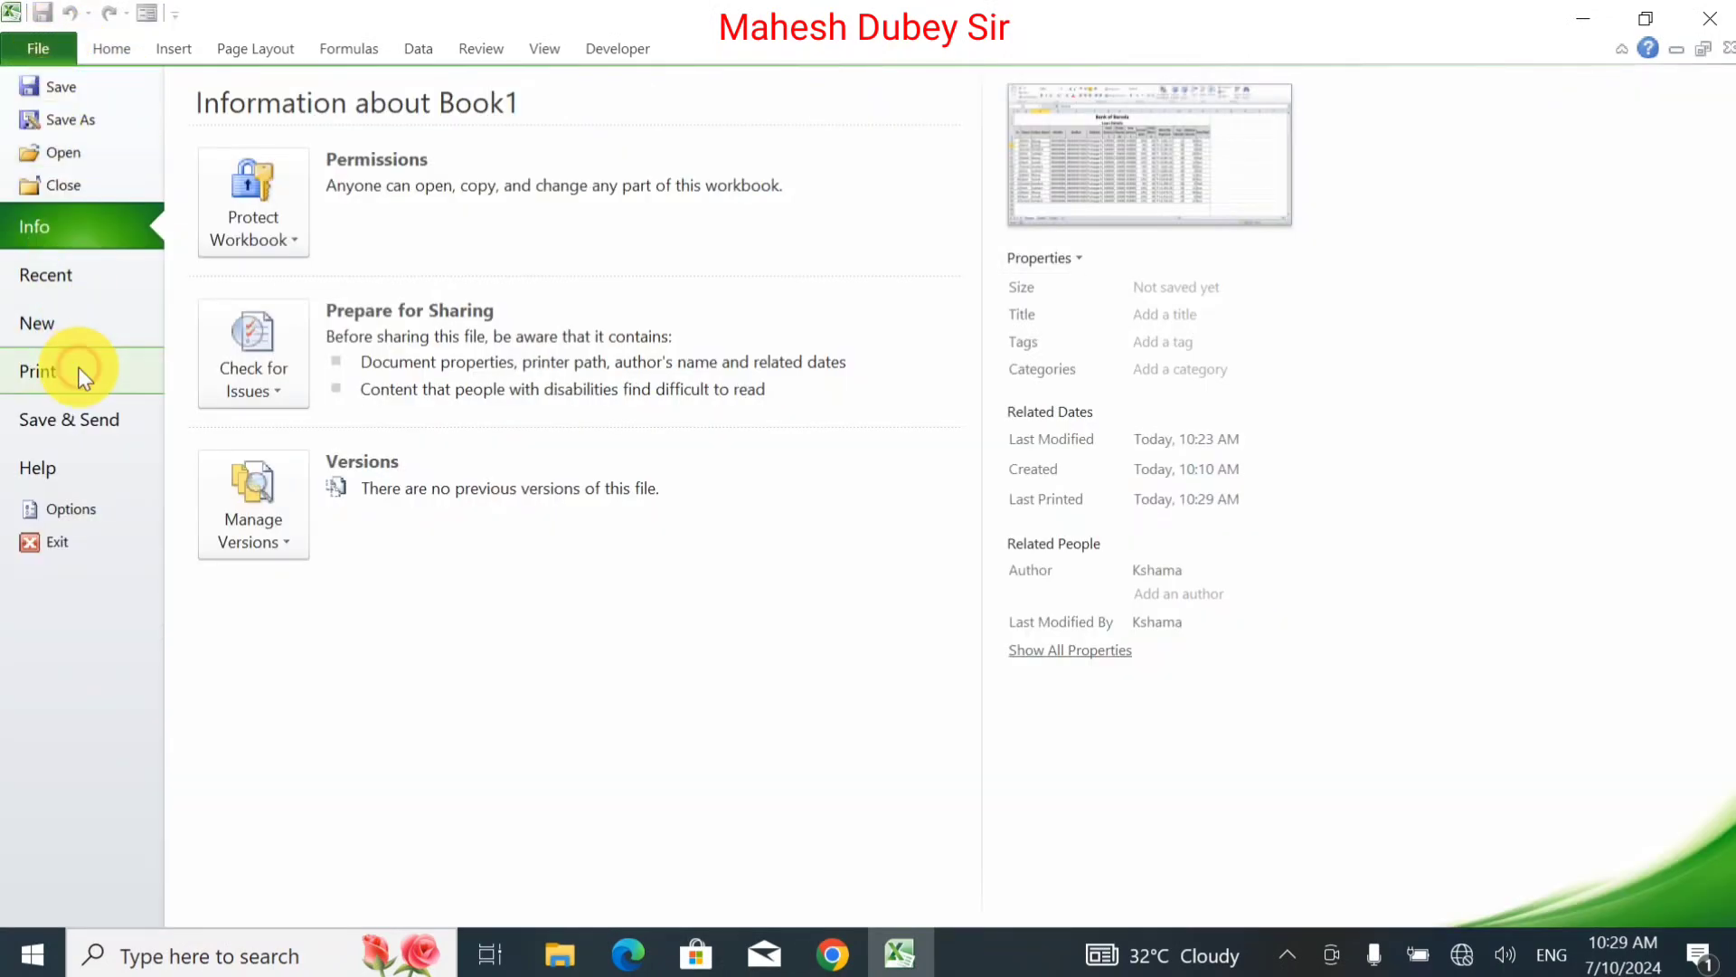
{"action": "left_click", "coordinate": [38, 371]}
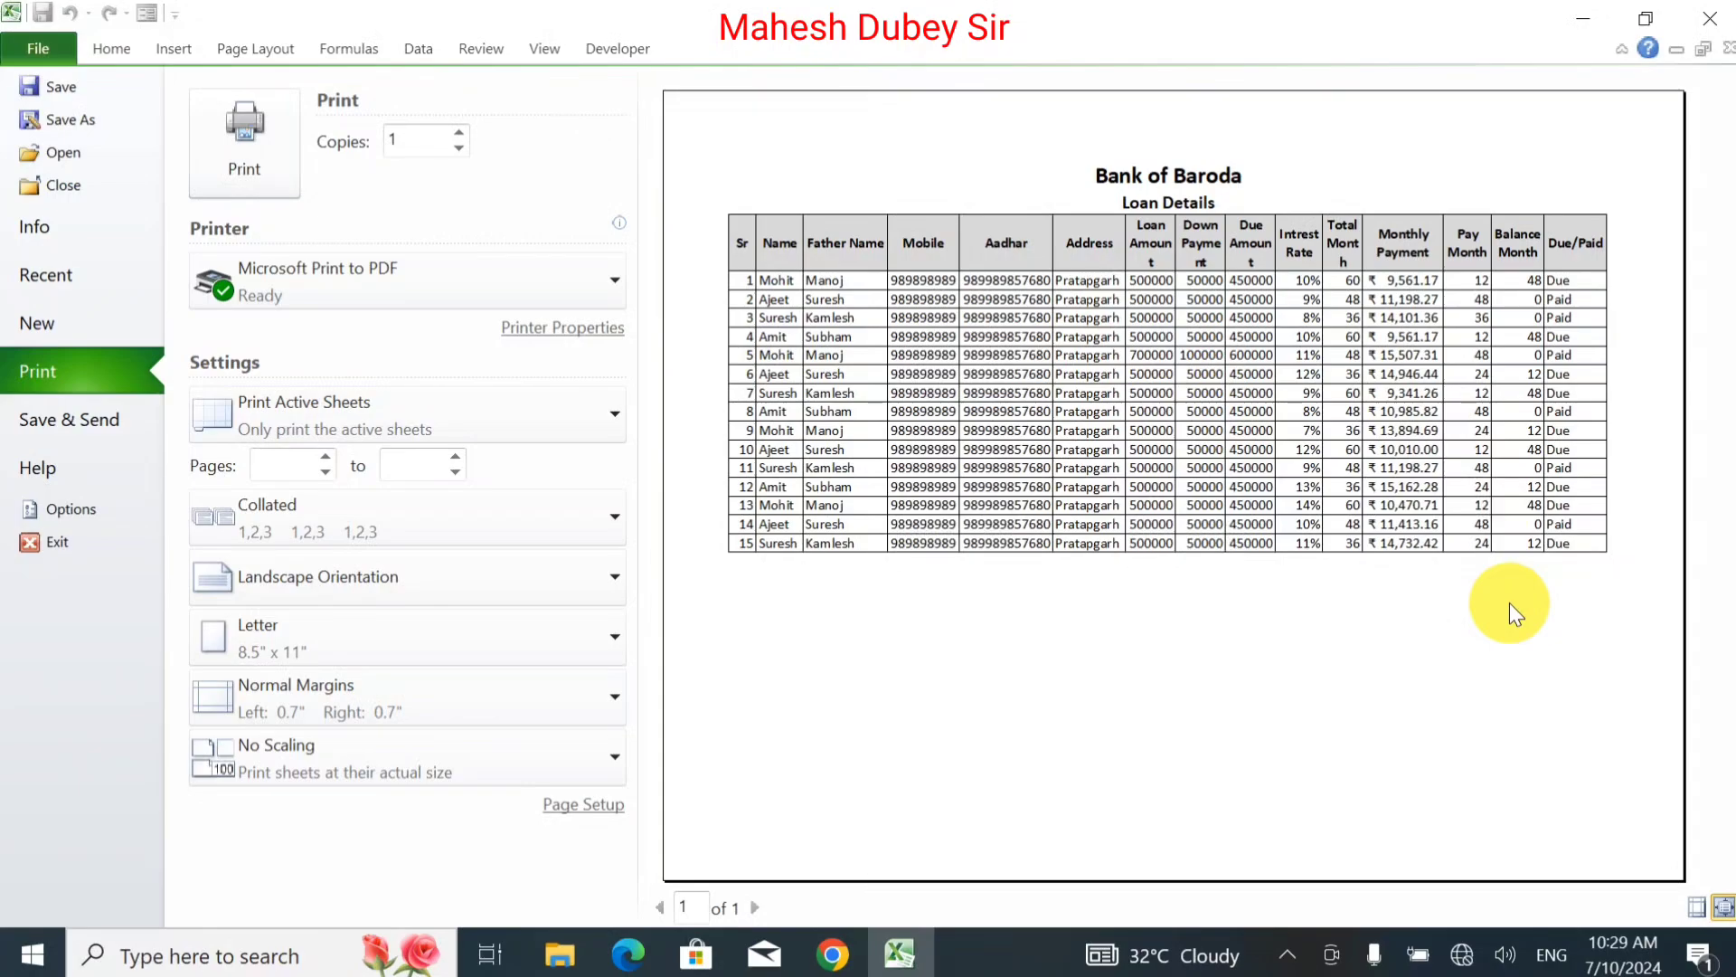